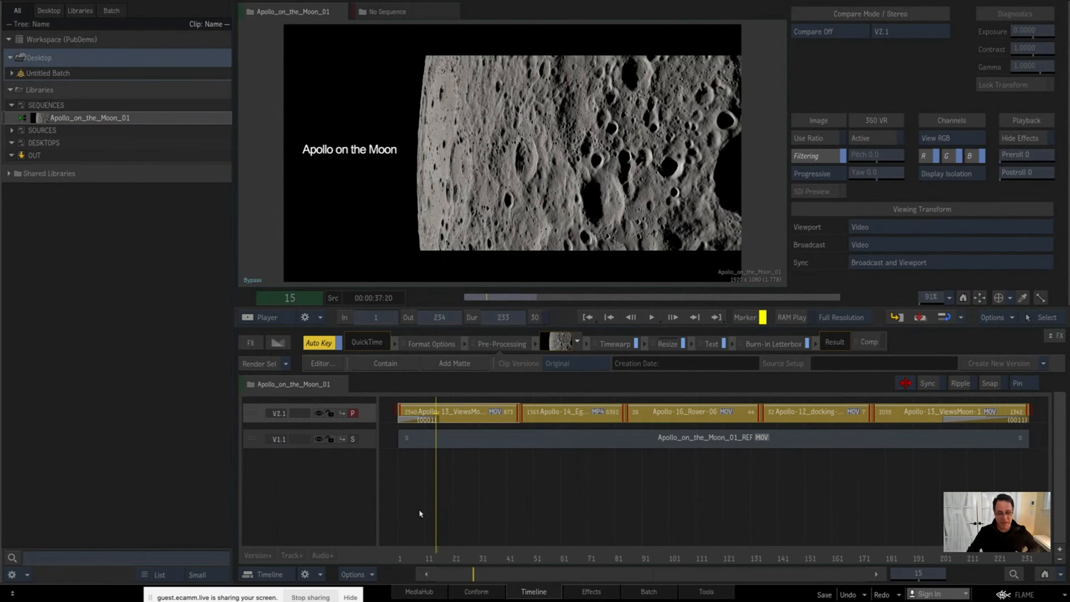
Step: Set the viewer to compare the edit side by side with the secondary track and scrub the sequence to check the match
{"action": "key", "text": "Home"}
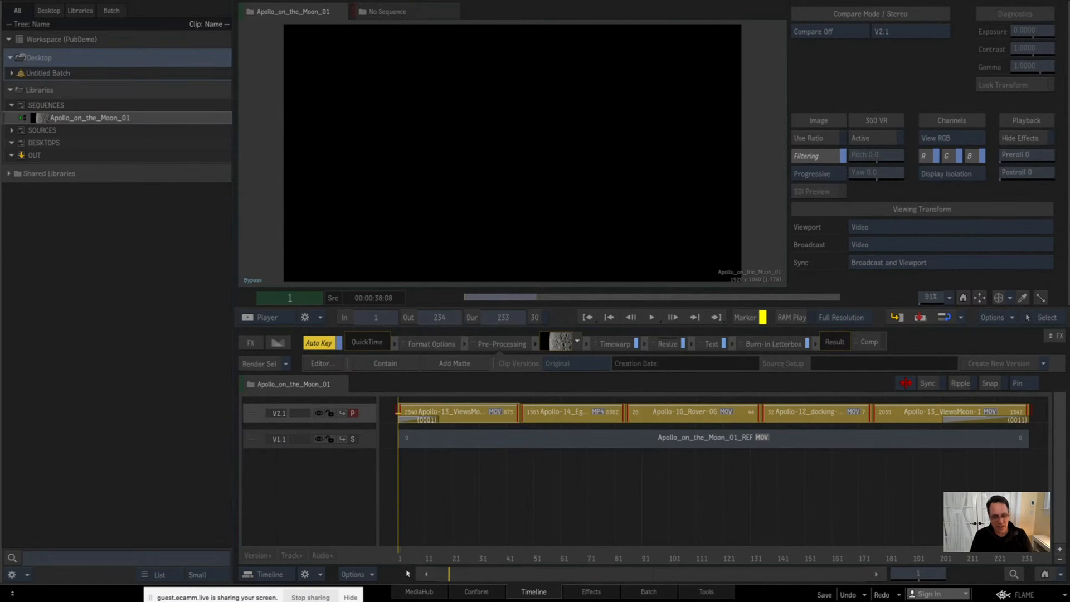
{"action": "left_click_drag", "start_coordinate": [419, 555], "coordinate": [666, 508]}
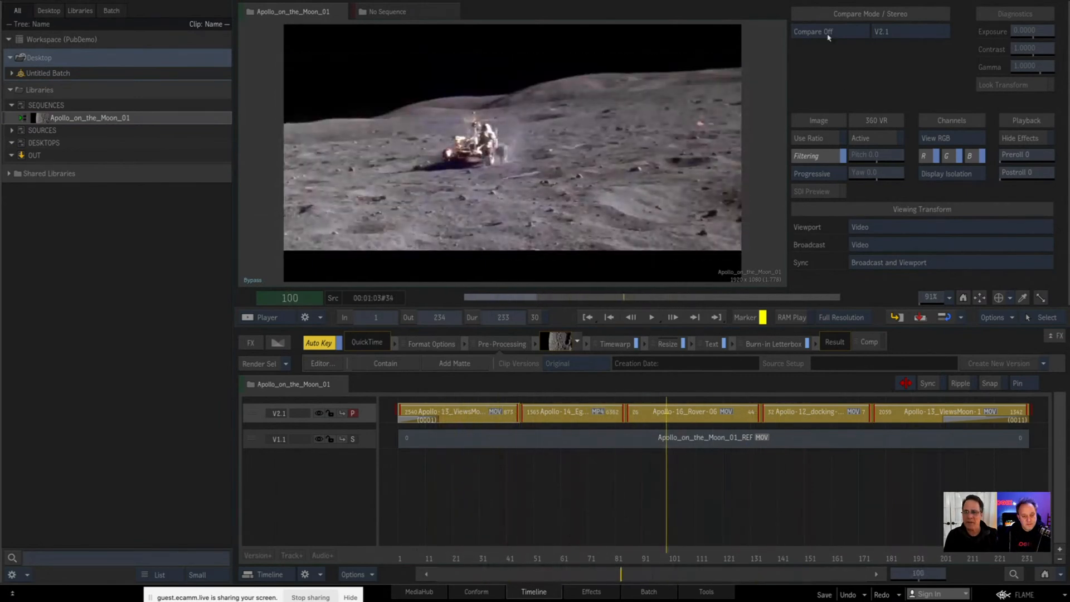
{"action": "left_click", "coordinate": [453, 557]}
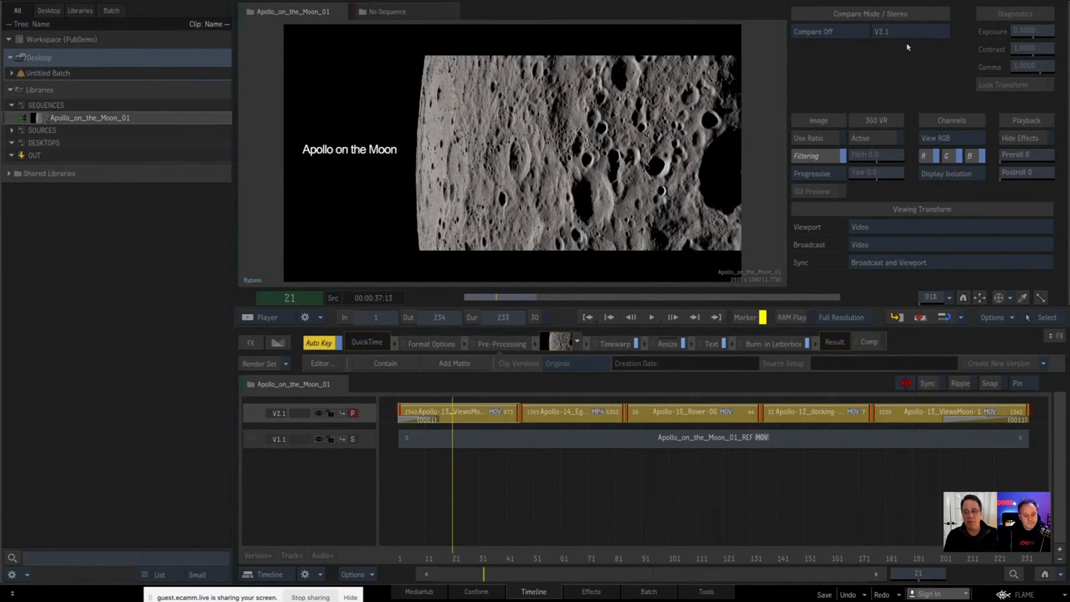
{"action": "left_click", "coordinate": [828, 32]}
{"action": "left_click", "coordinate": [798, 10]}
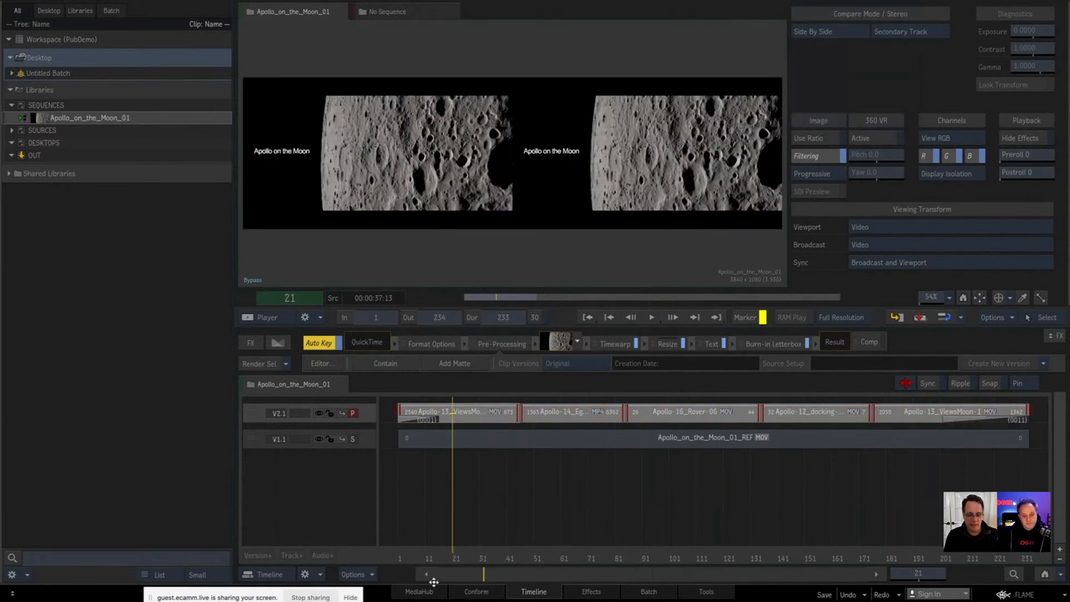
{"action": "left_click_drag", "start_coordinate": [456, 554], "coordinate": [634, 536]}
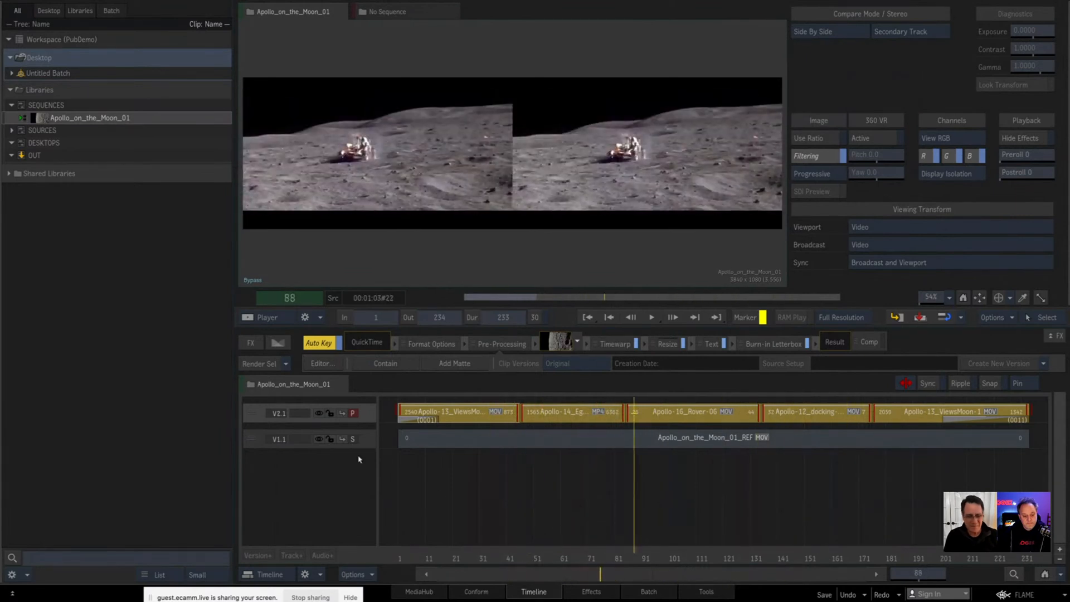
Step: Rename the shots of all five V2.1 segments with the pattern <project nickname>_sh0<segment##>0
{"action": "left_click", "coordinate": [365, 416]}
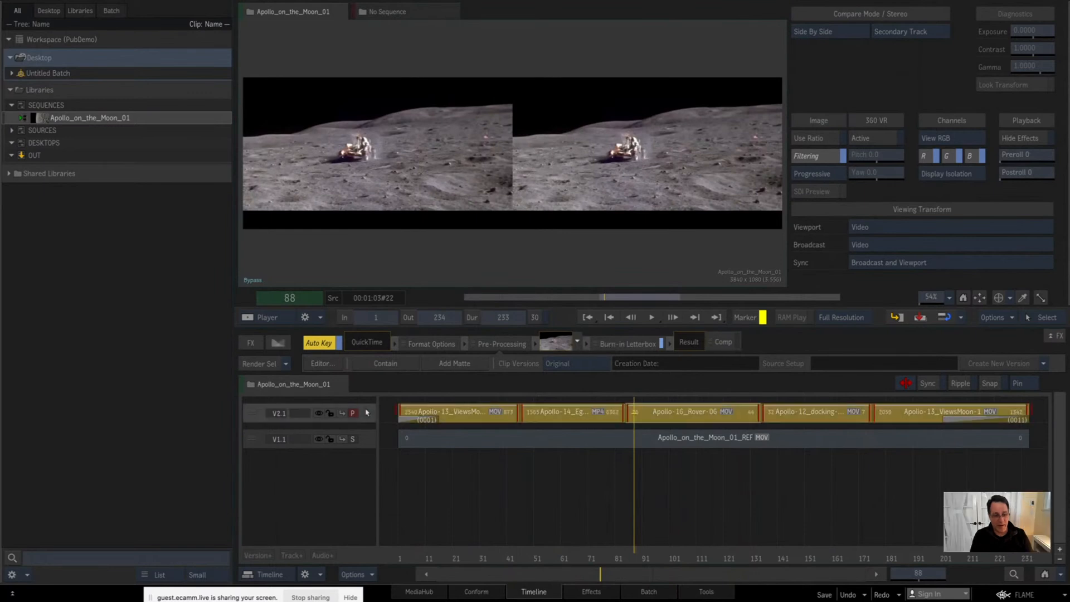
{"action": "left_click", "coordinate": [367, 413]}
{"action": "right_click", "coordinate": [534, 418]}
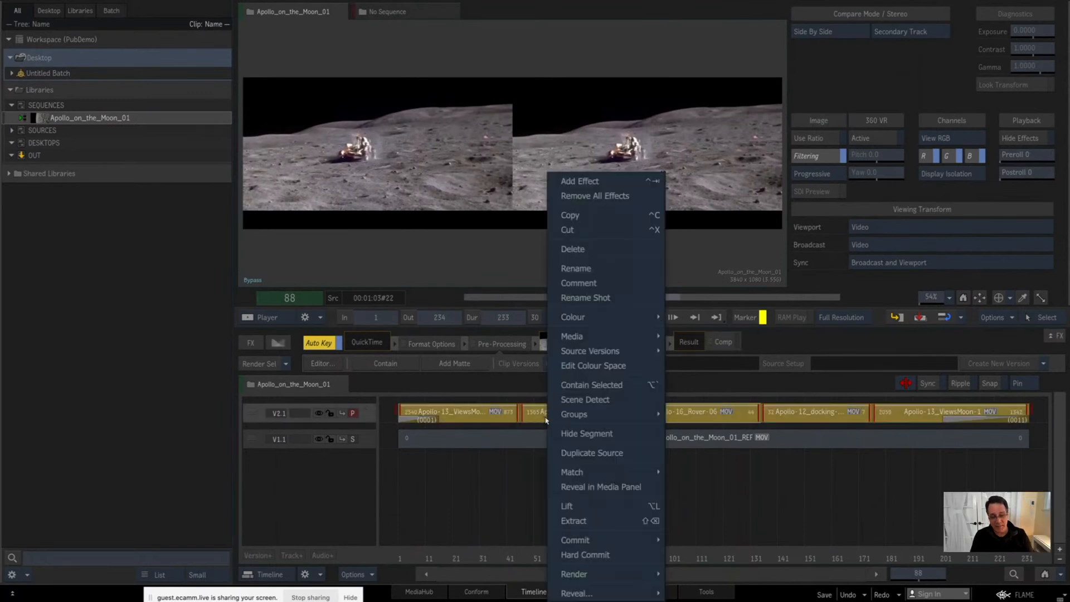
{"action": "left_click", "coordinate": [605, 296]}
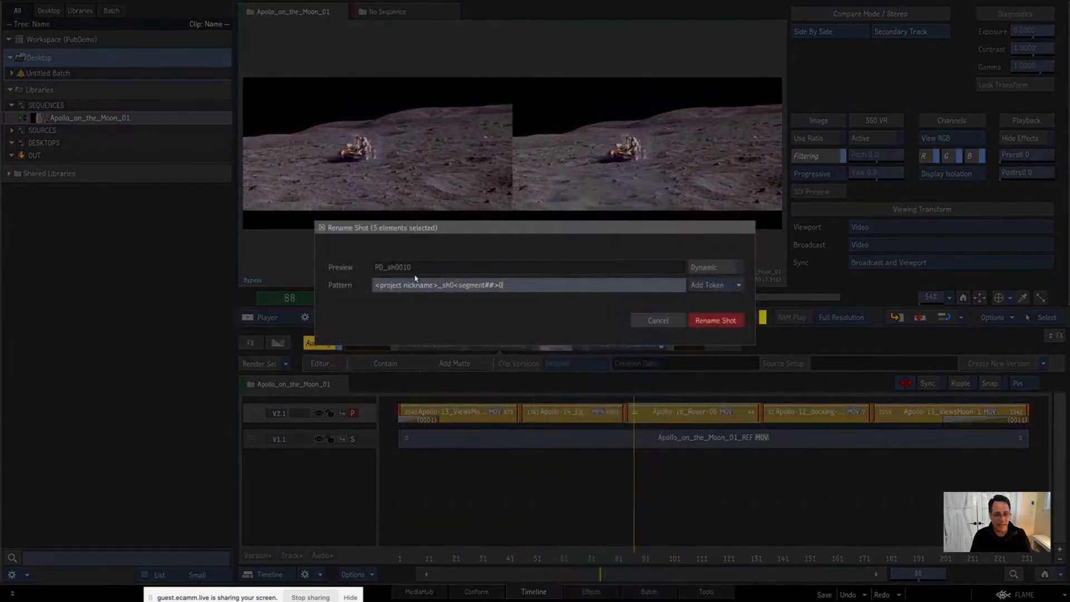
{"action": "left_click", "coordinate": [718, 324]}
{"action": "left_click", "coordinate": [429, 511]}
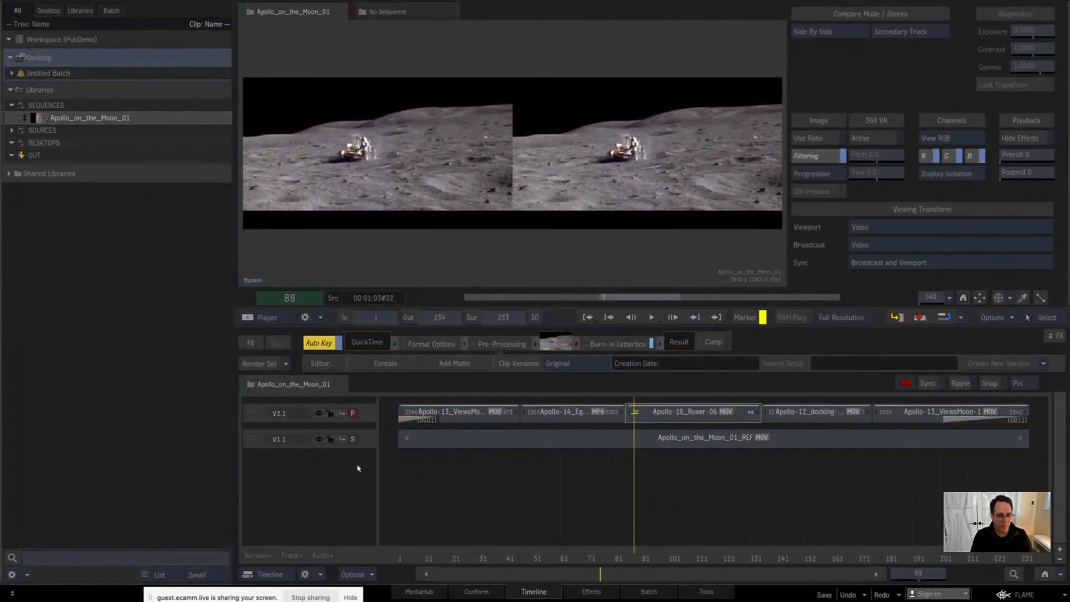
Step: Open Apollo_on_the_Moon_01 as an editable sequence and delete its V1.1 reference track
{"action": "left_click", "coordinate": [365, 441]}
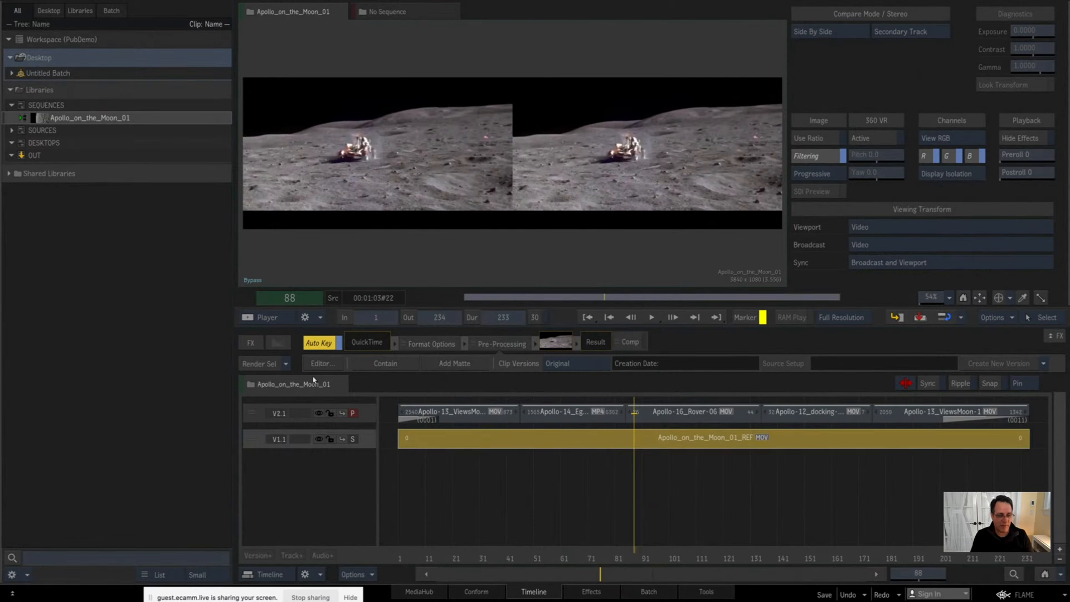
{"action": "key", "text": "alt+1"}
{"action": "left_click_drag", "start_coordinate": [44, 118], "coordinate": [403, 382]}
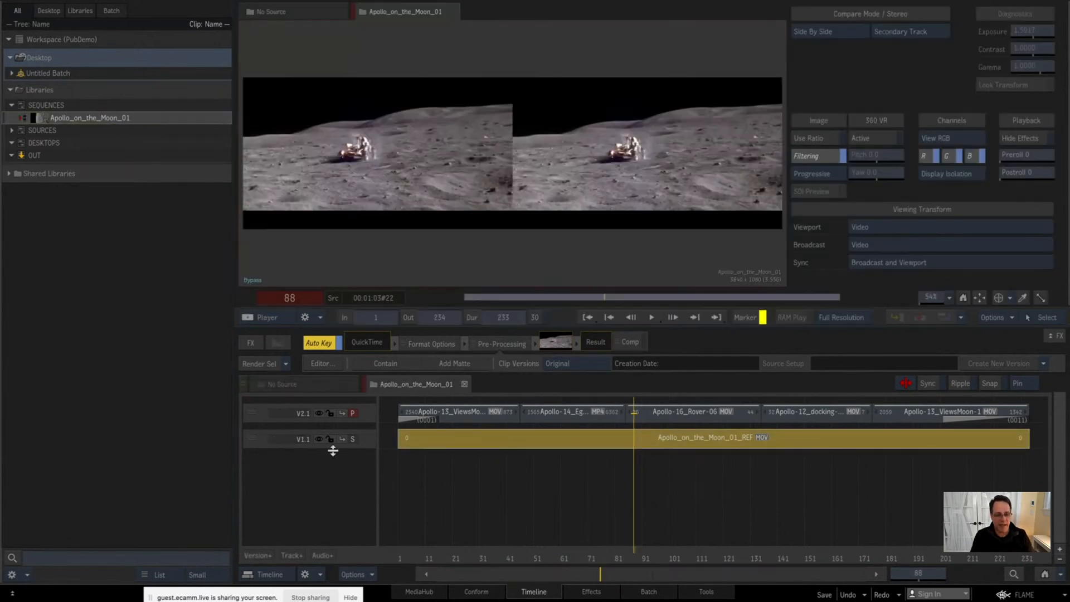
{"action": "left_click_drag", "start_coordinate": [368, 440], "coordinate": [367, 601]}
Step: Disable the Text effect on the first segment, Apollo-13_ViewsMoon, and scrub ahead through the sequence
{"action": "left_click_drag", "start_coordinate": [441, 564], "coordinate": [505, 562]}
{"action": "left_click", "coordinate": [482, 418]}
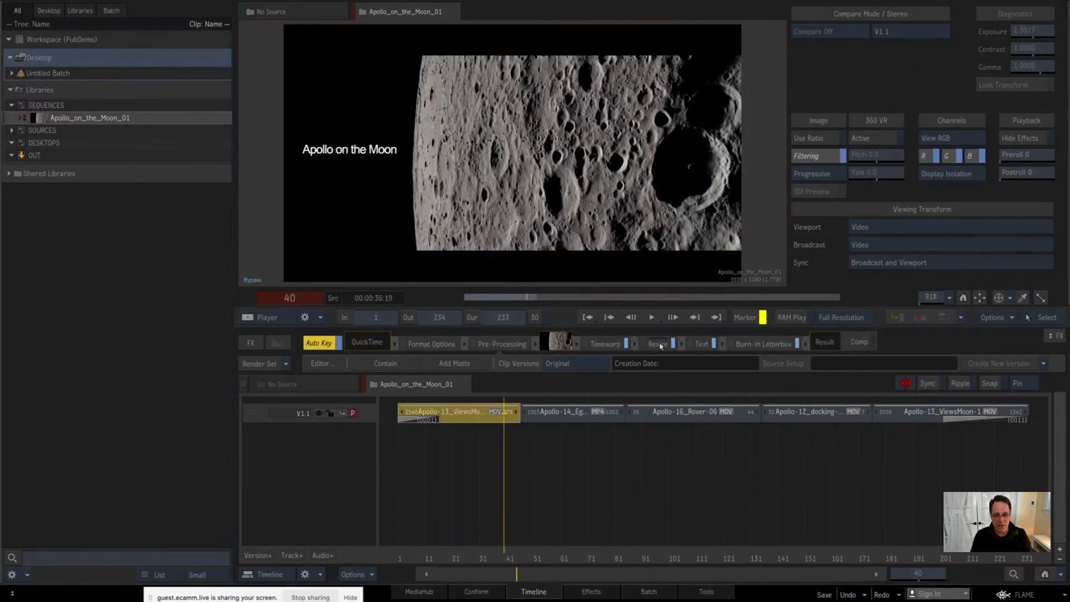
{"action": "left_click", "coordinate": [702, 343]}
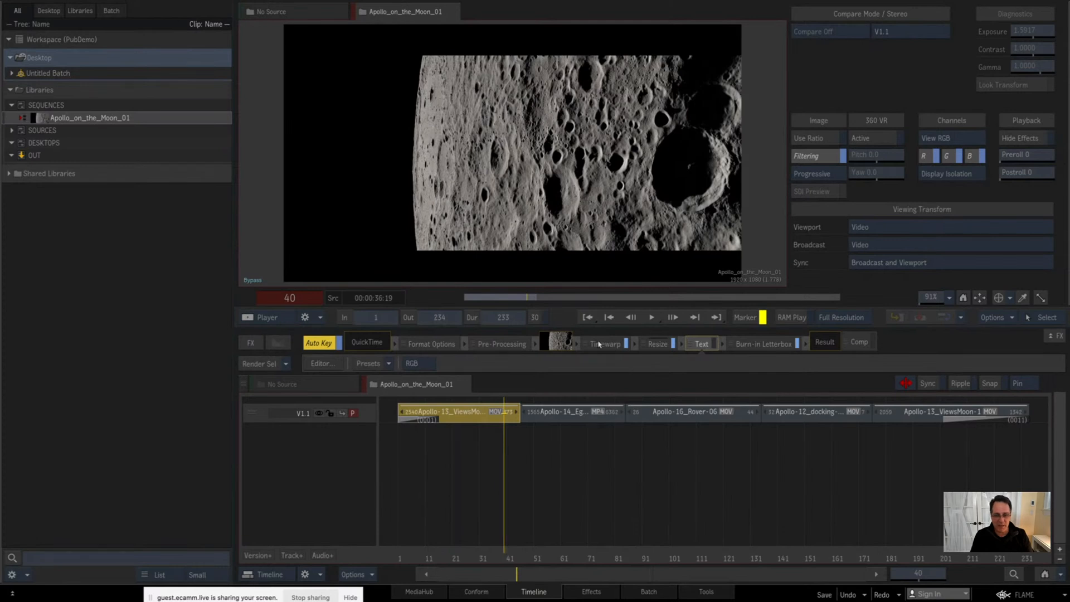
{"action": "left_click_drag", "start_coordinate": [418, 558], "coordinate": [591, 554]}
Step: Open the shared PUBLISH bookmark folder in the MediaHub
{"action": "left_click", "coordinate": [412, 591]}
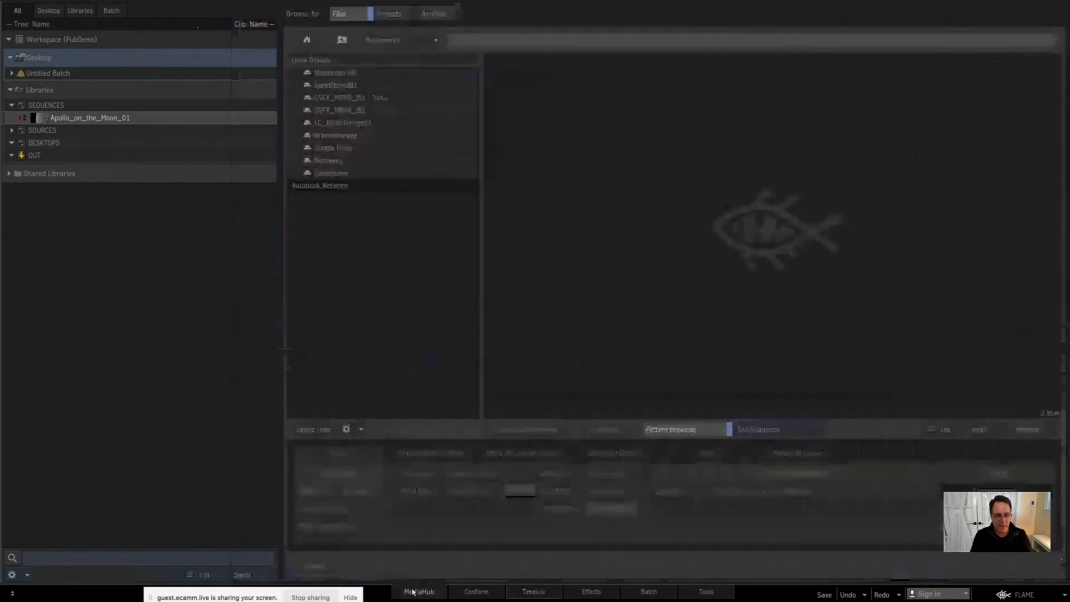
{"action": "left_click", "coordinate": [389, 41]}
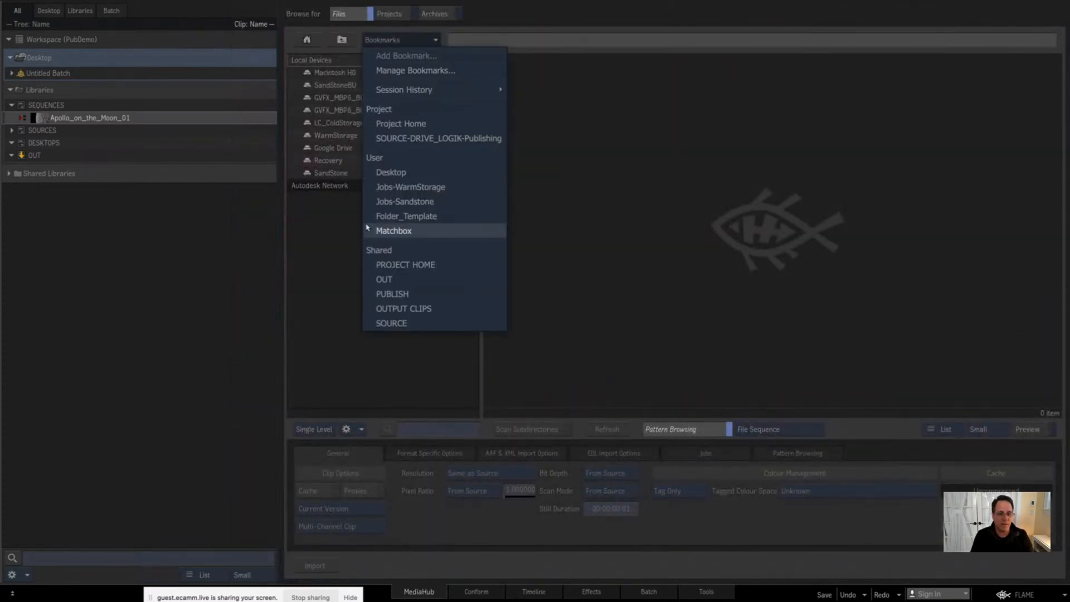
{"action": "left_click", "coordinate": [392, 293]}
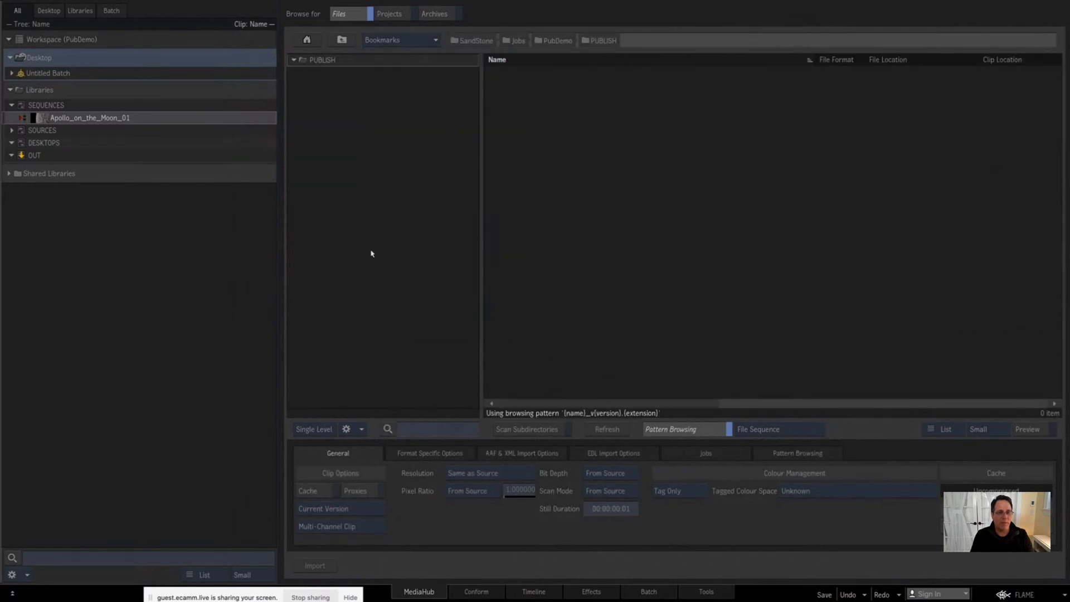
Step: Export Apollo_on_the_Moon_01 to the PUBLISH folder as a Sequence Publish using the shared preset Publish_LC_DPX_10f_SourceRes
{"action": "left_click_drag", "start_coordinate": [47, 119], "coordinate": [573, 181]}
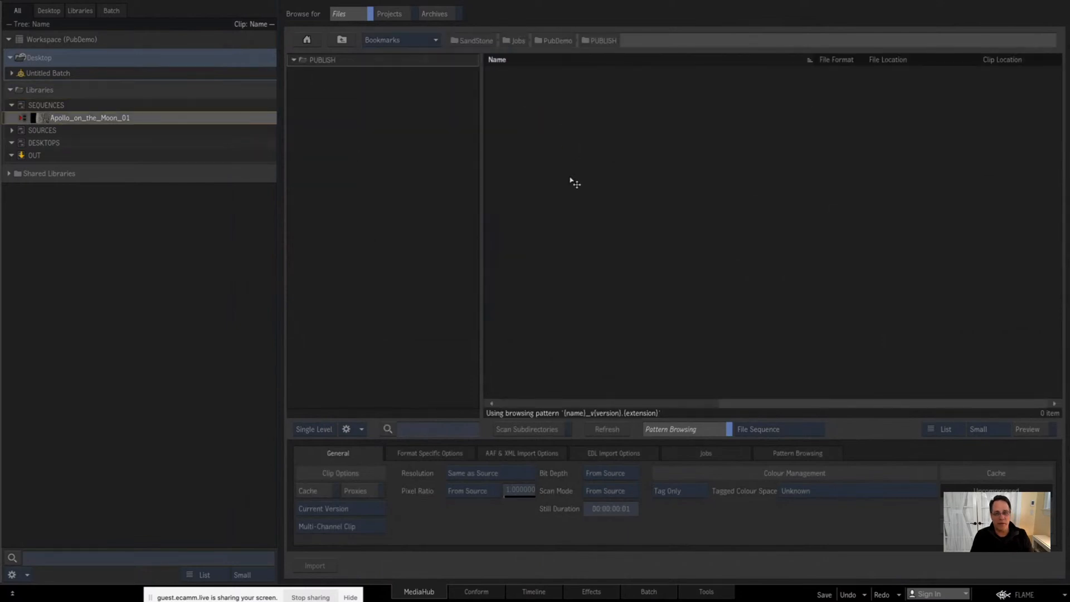
{"action": "left_click", "coordinate": [467, 98]}
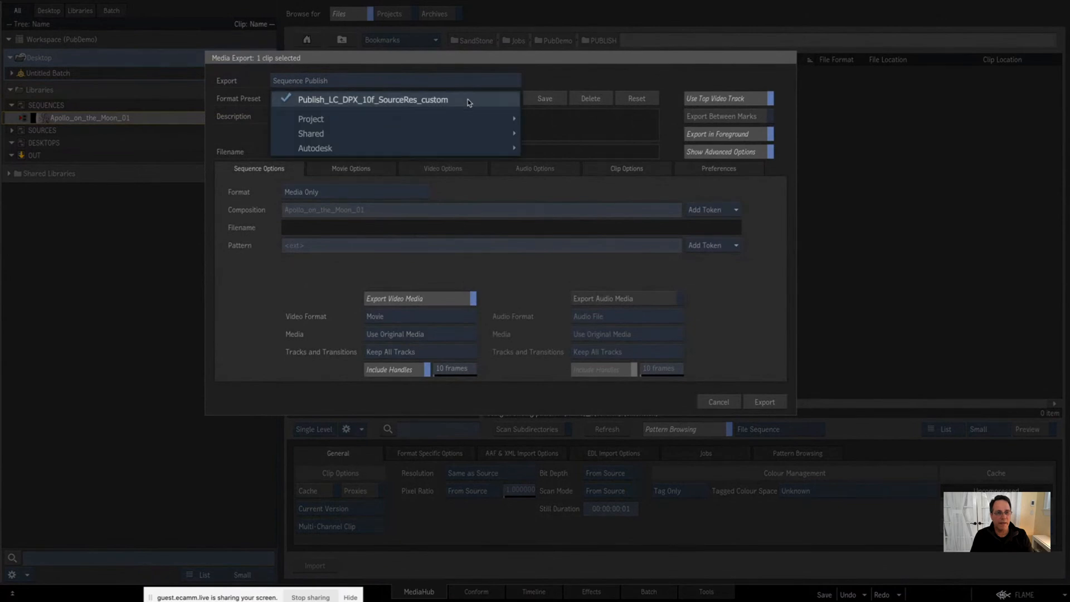
{"action": "mouse_move", "coordinate": [474, 122]}
{"action": "left_click", "coordinate": [557, 134]}
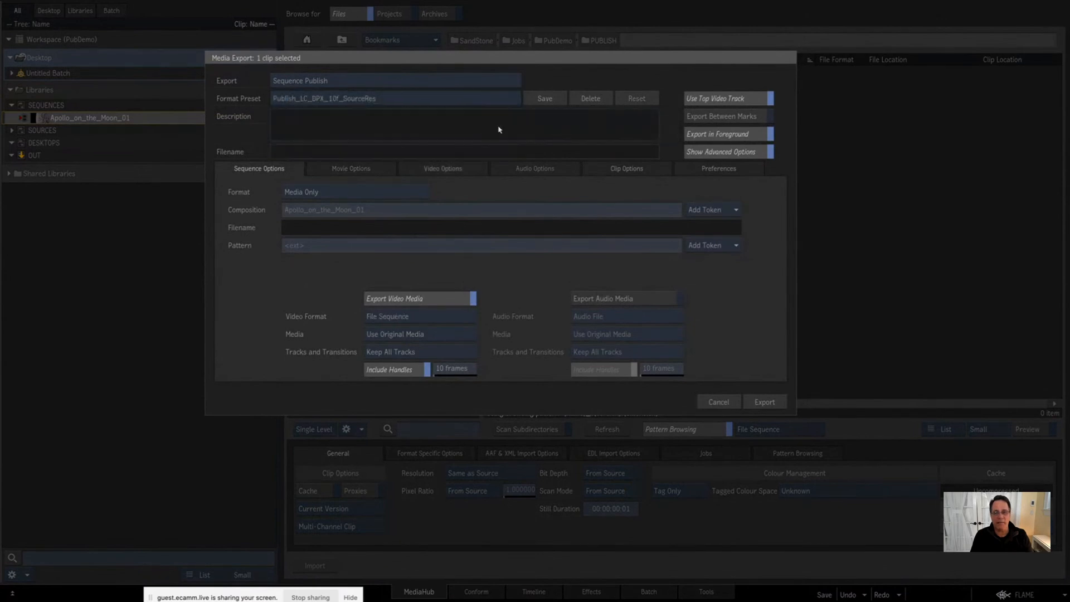
{"action": "left_click", "coordinate": [757, 402]}
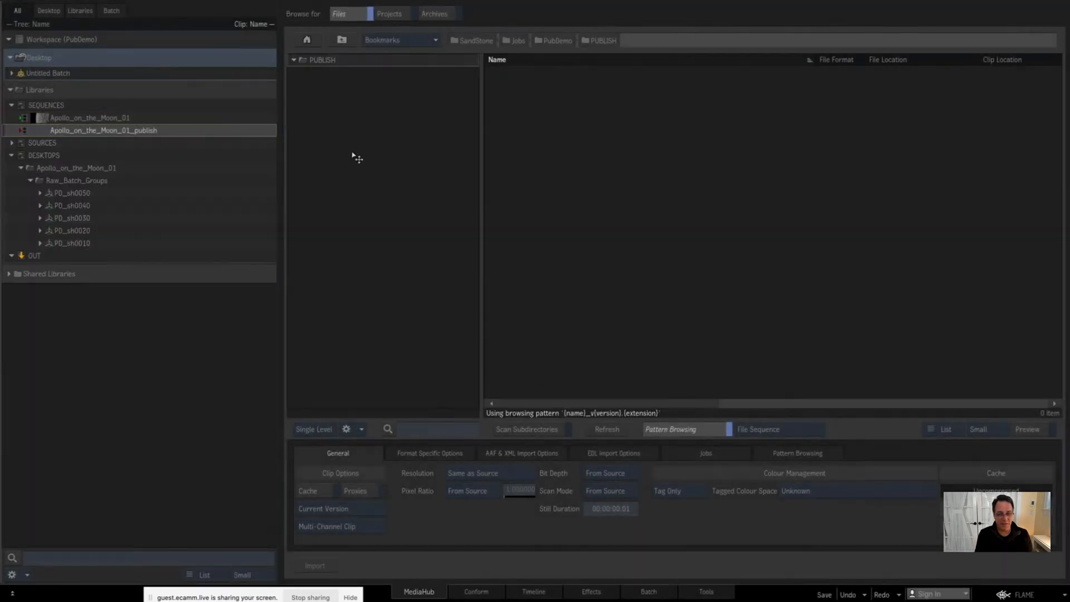
Step: Open Apollo_on_the_Moon_01_publish in the timeline and enlarge the V1.1 and V2.1 tracks to show their segment details
{"action": "double_click", "coordinate": [32, 129]}
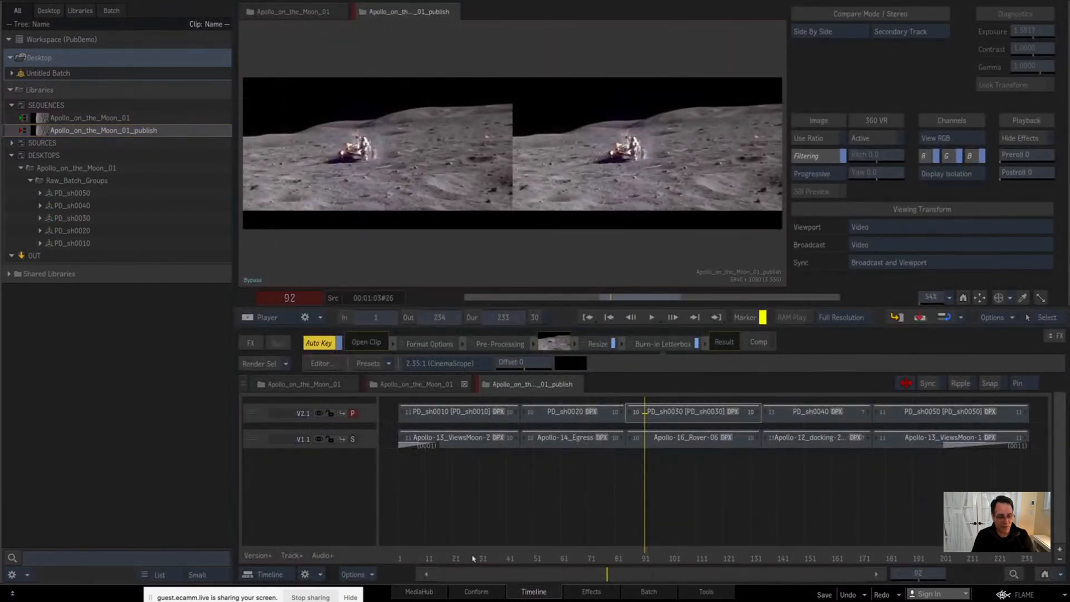
{"action": "left_click", "coordinate": [466, 509]}
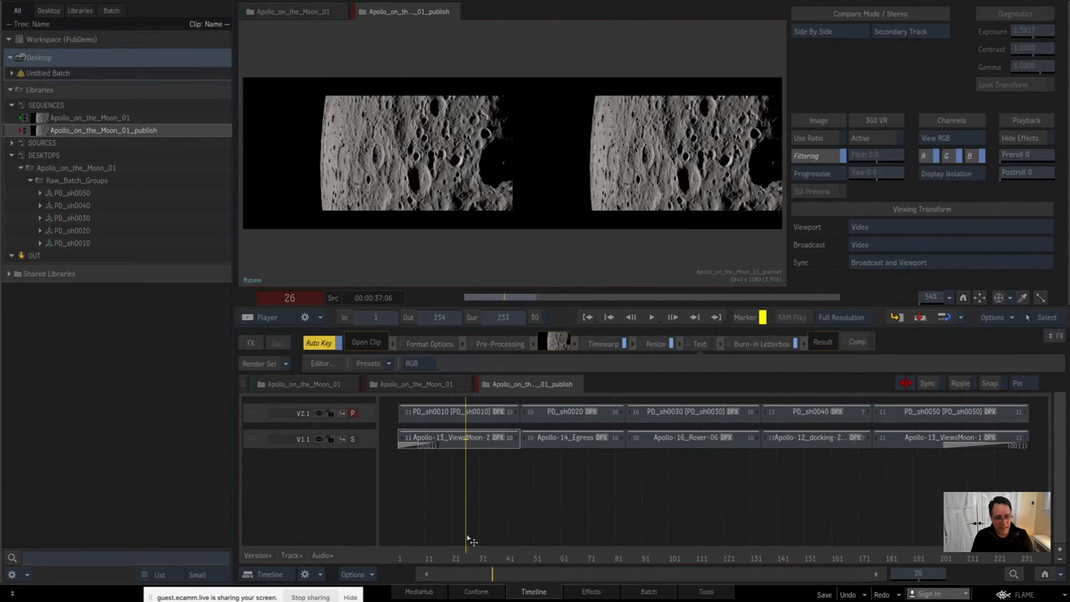
{"action": "left_click_drag", "start_coordinate": [365, 446], "coordinate": [371, 508]}
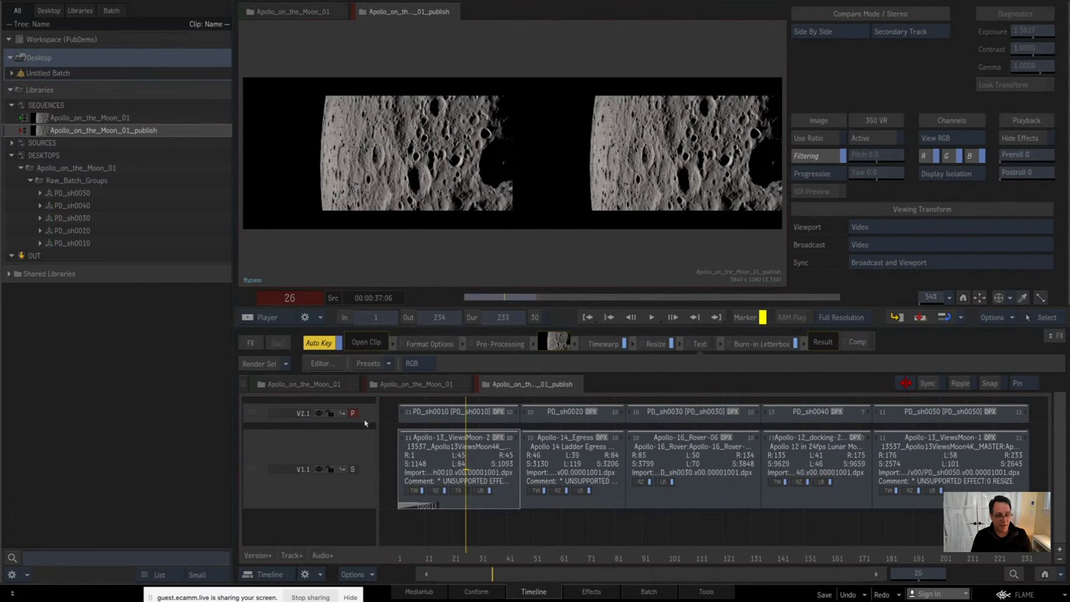
{"action": "left_click_drag", "start_coordinate": [366, 422], "coordinate": [366, 490]}
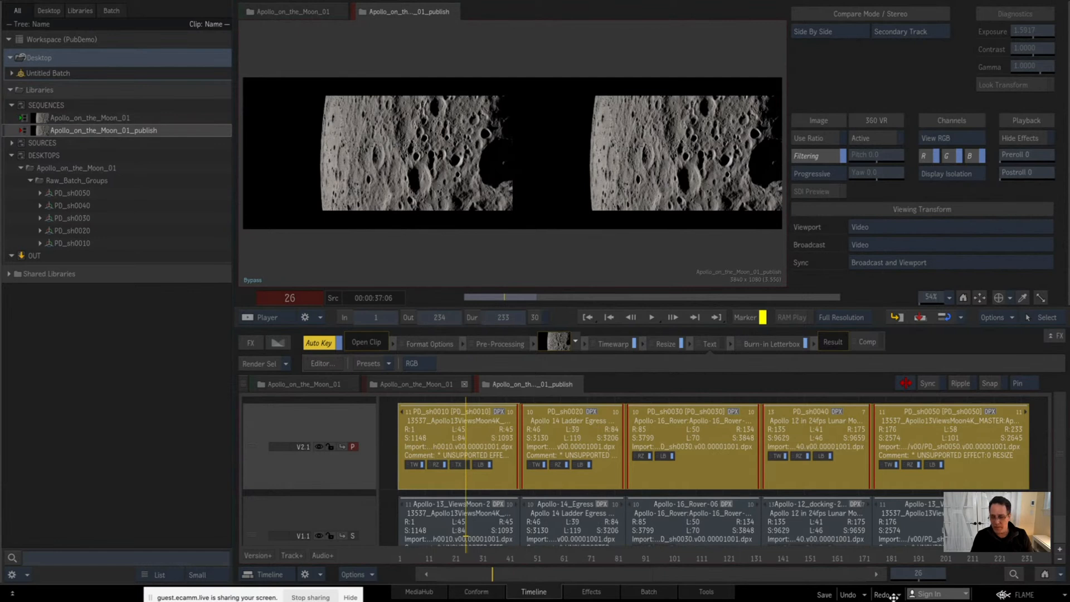
Step: Park on the PD_sh0040 segment and load the PD_sh0040 batch group from Raw_Batch_Groups onto the Desktop for editing in Batch
{"action": "left_click", "coordinate": [834, 552]}
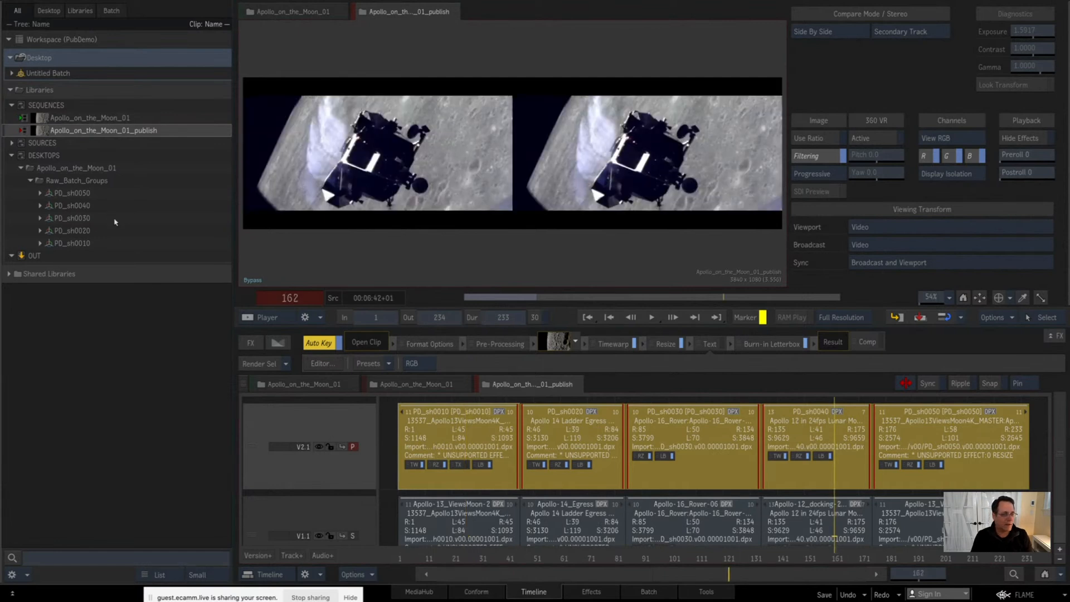
{"action": "left_click", "coordinate": [76, 205]}
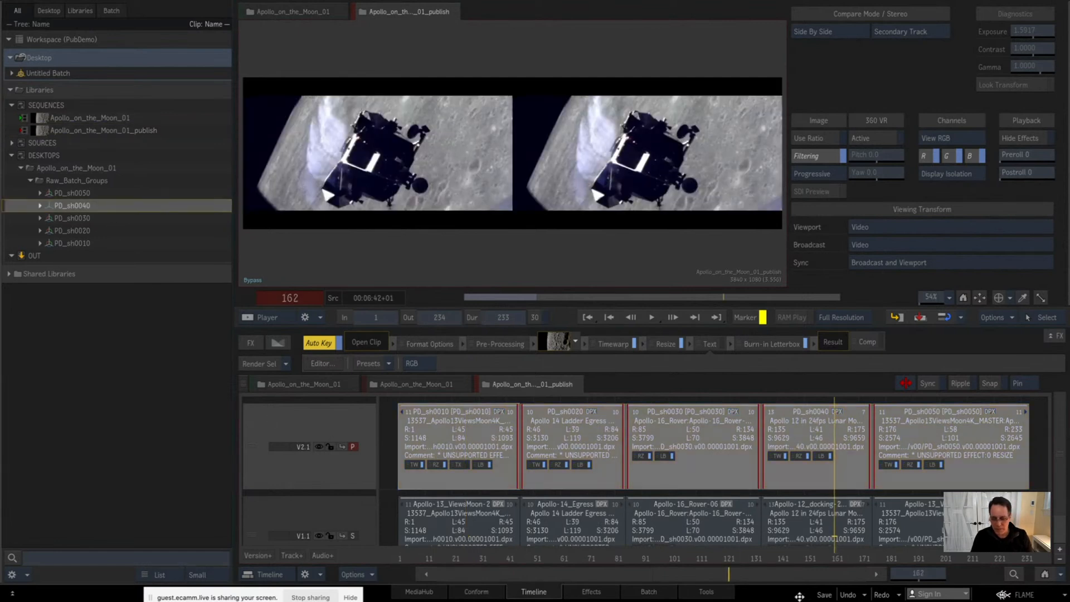
{"action": "left_click", "coordinate": [647, 591]}
{"action": "left_click_drag", "start_coordinate": [56, 193], "coordinate": [53, 66]}
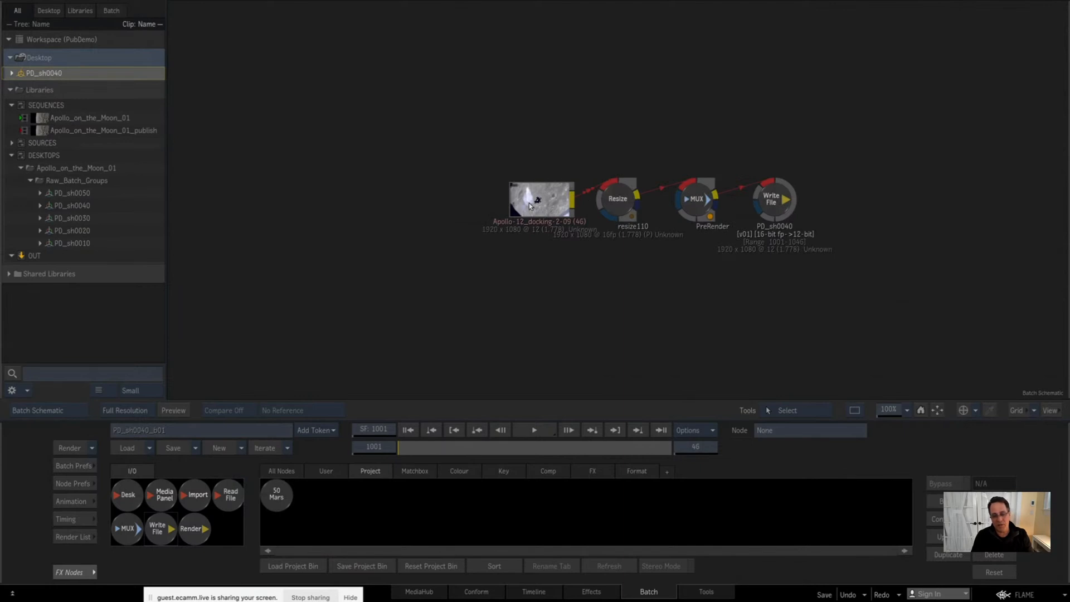
Step: Move the Apollo-12_docking clip away from the other nodes and delete the Resize node in the PD_sh0040 schematic
{"action": "left_click_drag", "start_coordinate": [536, 199], "coordinate": [347, 194]}
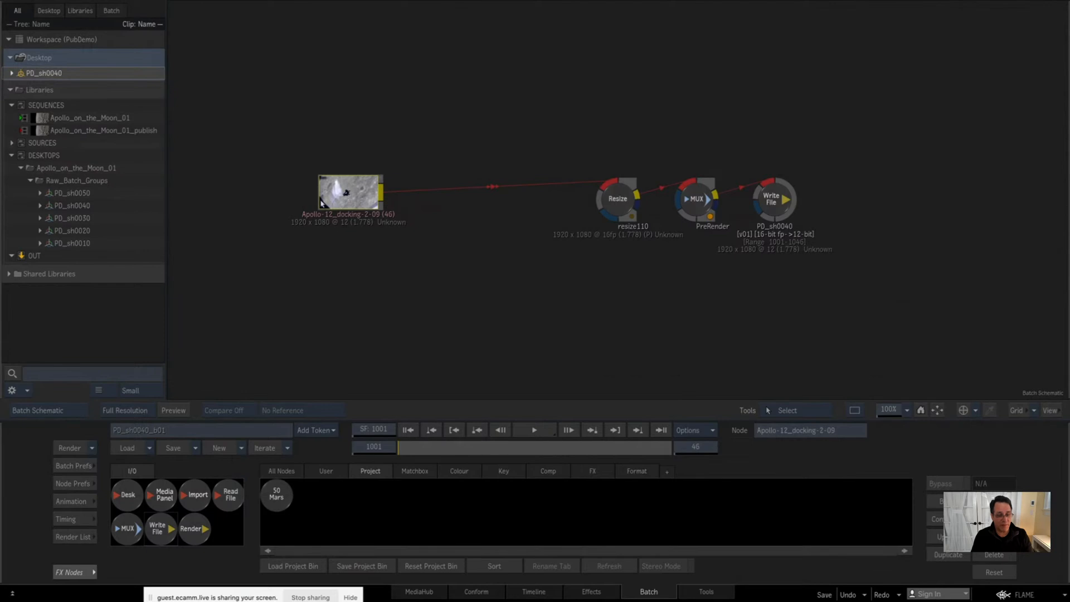
{"action": "left_click_drag", "start_coordinate": [613, 202], "coordinate": [502, 196]}
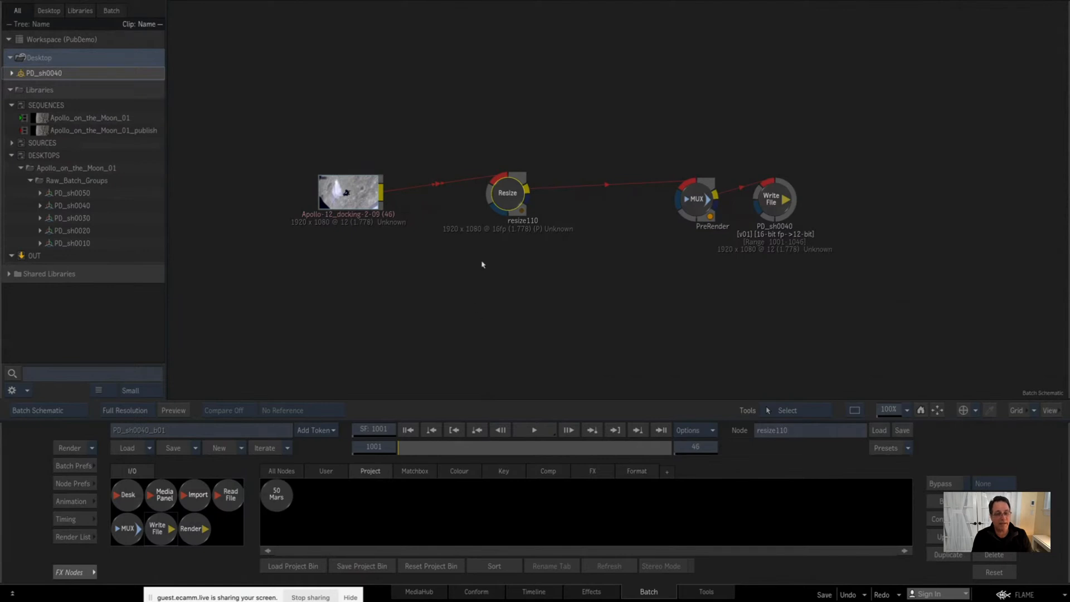
{"action": "key", "text": "Delete"}
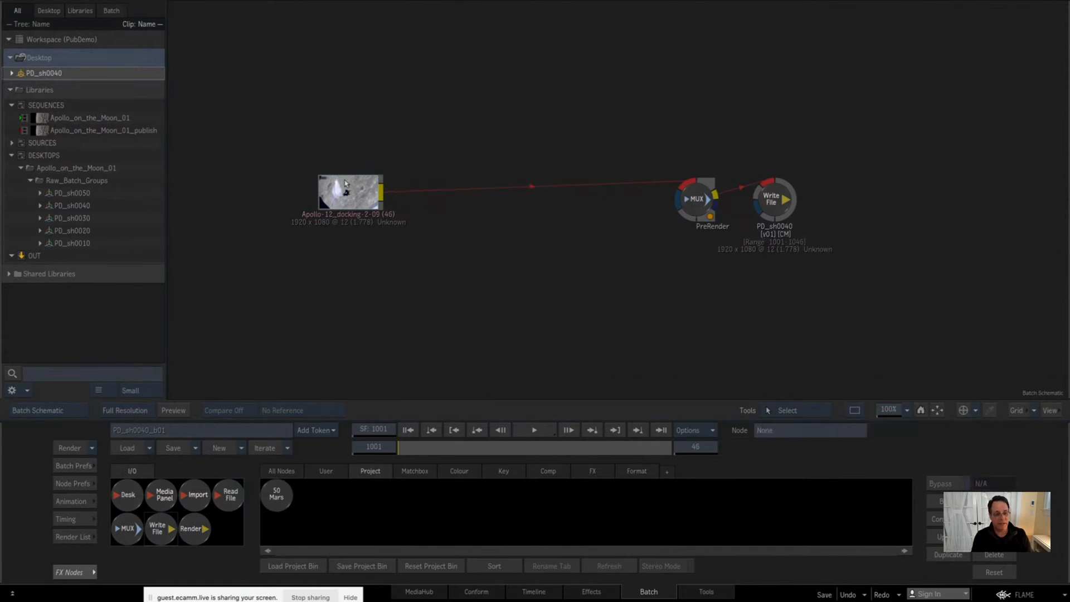
Step: Delete the PreRender MUX node between the source clip and the Write File node
{"action": "left_click_drag", "start_coordinate": [343, 193], "coordinate": [339, 184]}
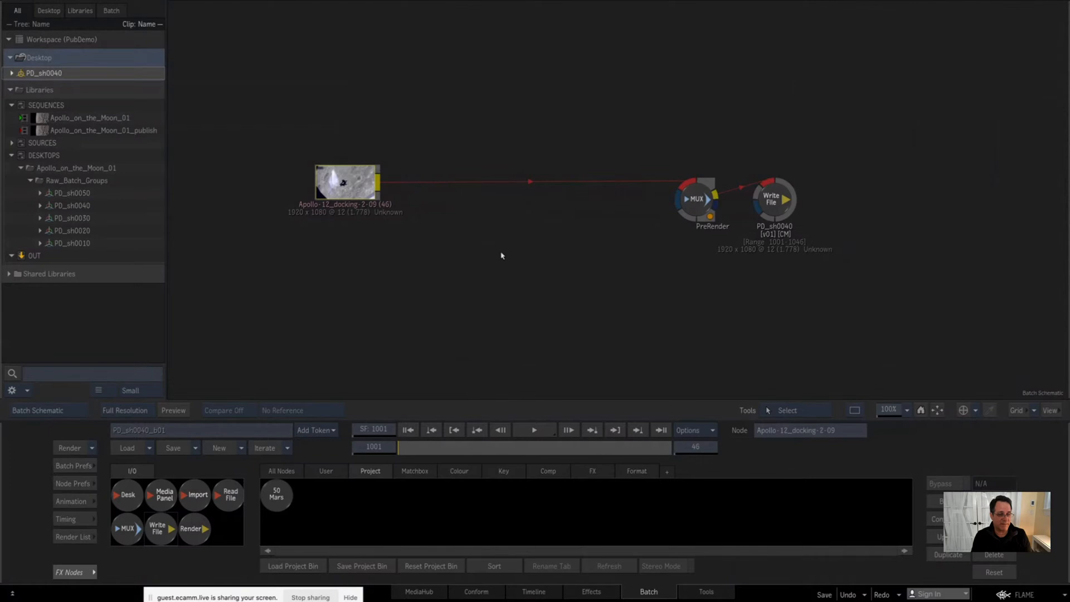
{"action": "left_click_drag", "start_coordinate": [676, 203], "coordinate": [502, 185]}
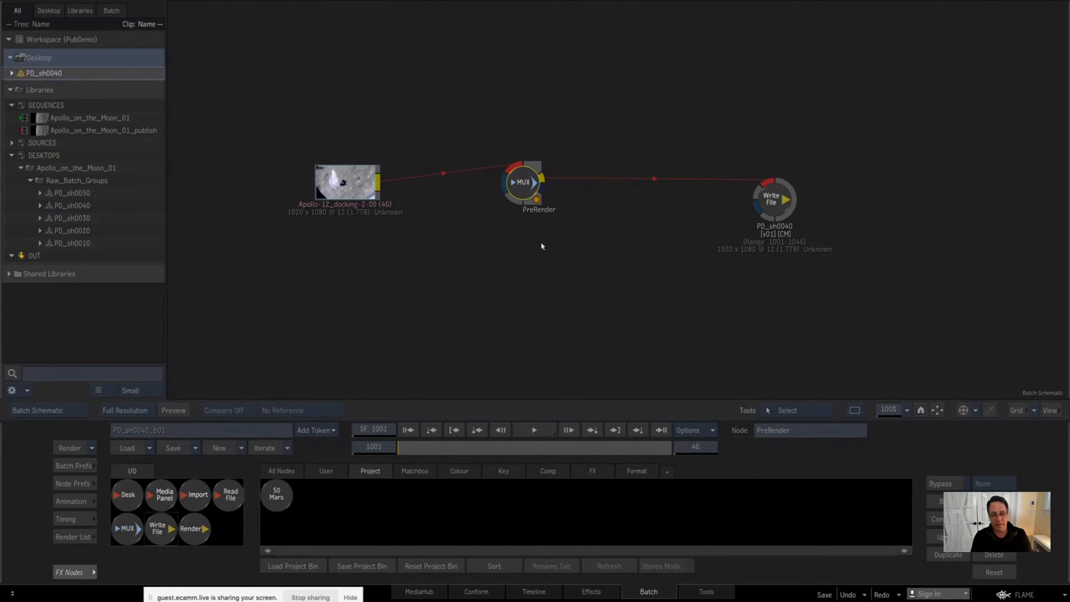
{"action": "left_click_drag", "start_coordinate": [517, 189], "coordinate": [534, 203]}
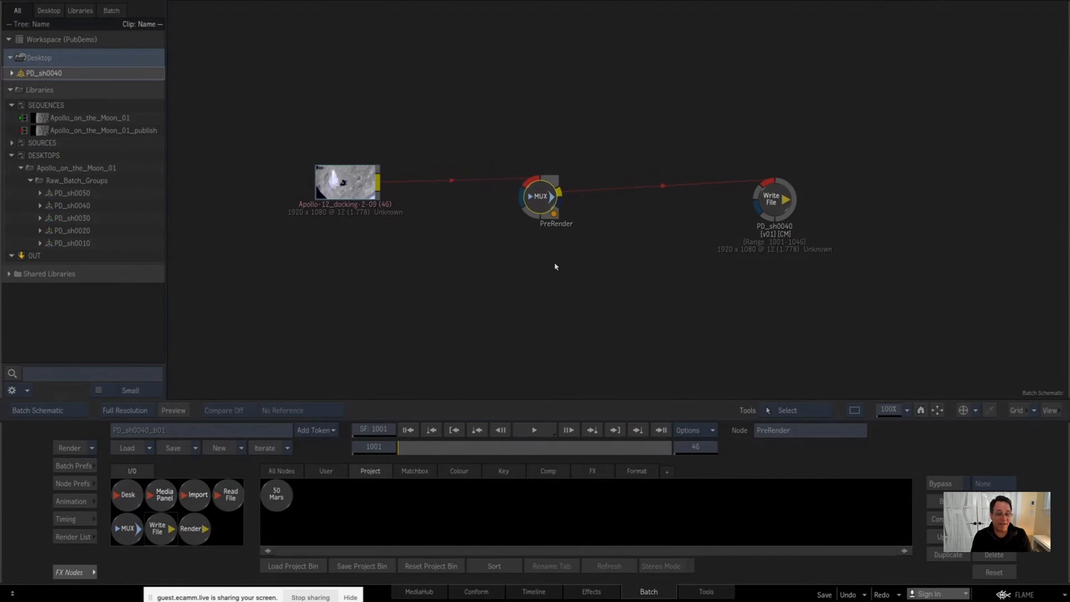
{"action": "key", "text": "Delete"}
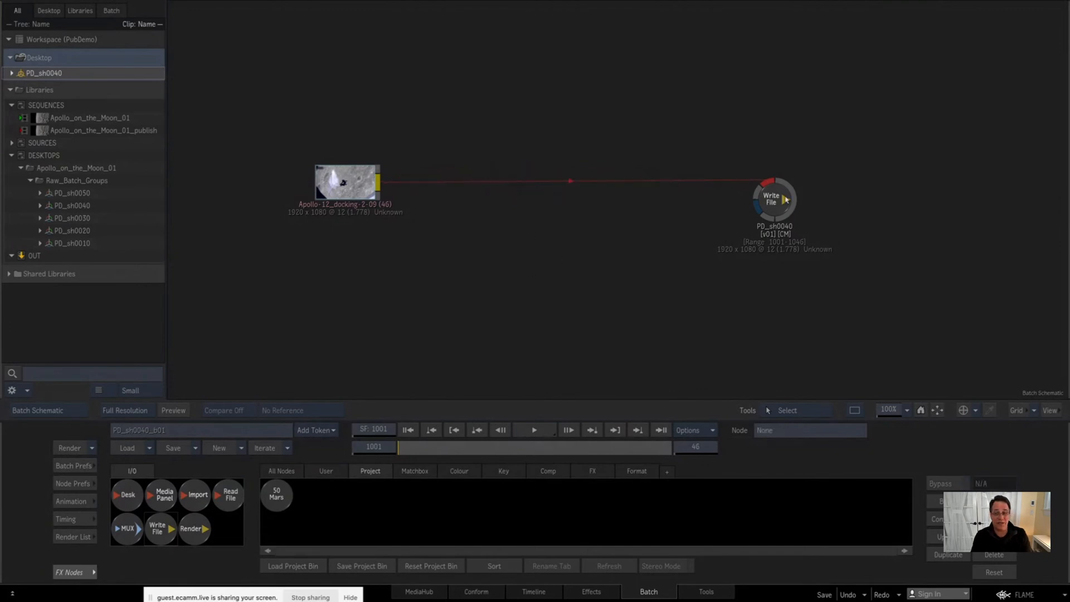
Step: Spread the source clip and the PD_sh0040 Write File node further apart and show the Write File node's settings
{"action": "left_click_drag", "start_coordinate": [785, 199], "coordinate": [919, 205]}
{"action": "left_click_drag", "start_coordinate": [346, 188], "coordinate": [298, 185]}
{"action": "left_click", "coordinate": [904, 206]}
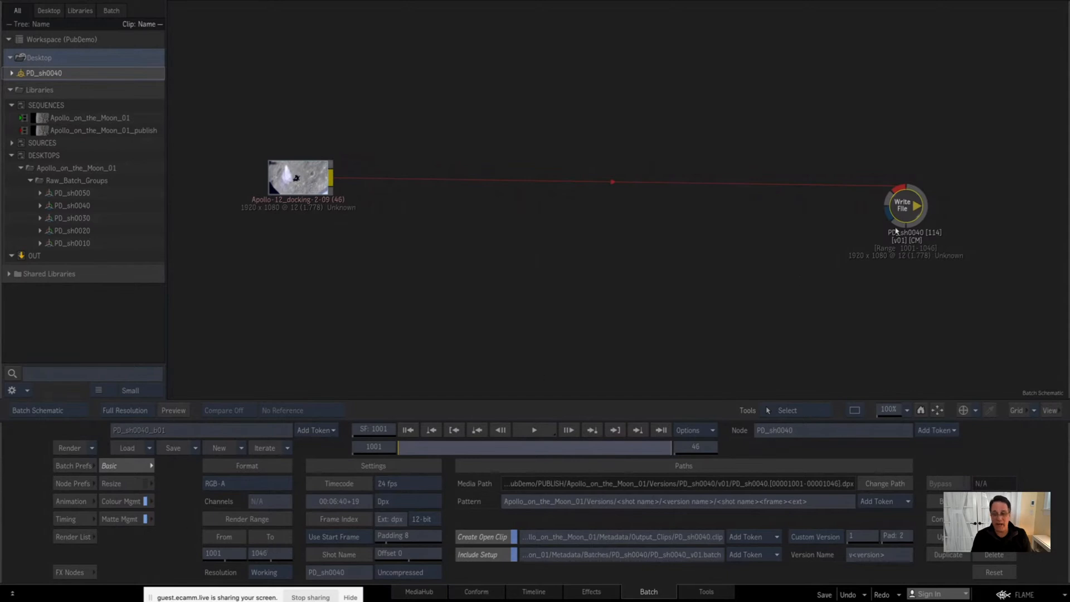
Step: Insert the 50 Mars setup from the Project bin into the link between the source clip and the PD_sh0040 Write File node
{"action": "left_click_drag", "start_coordinate": [907, 204], "coordinate": [915, 199]}
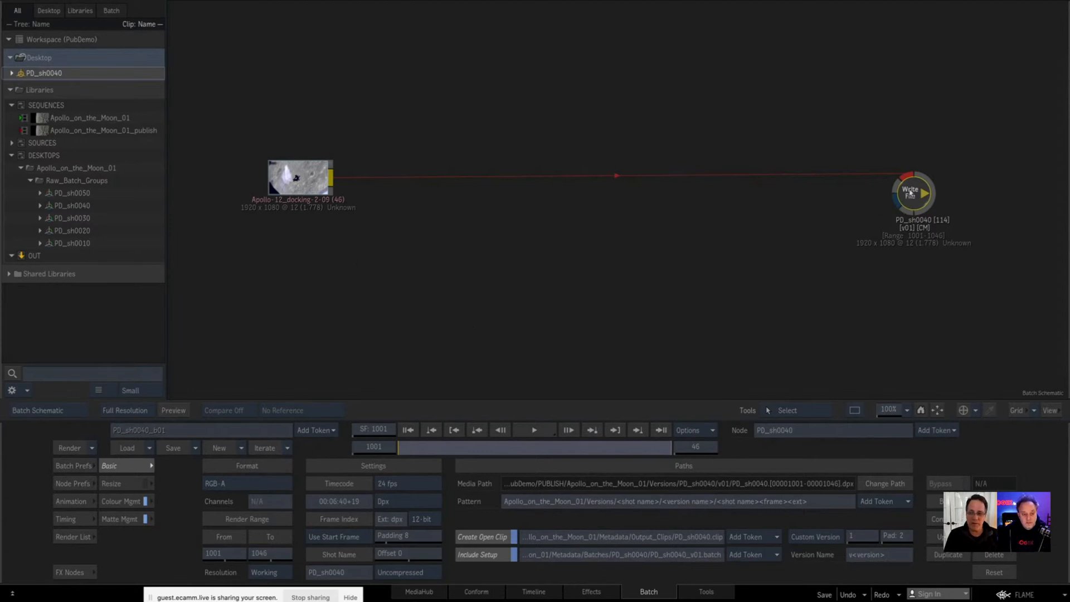
{"action": "left_click", "coordinate": [7, 77]}
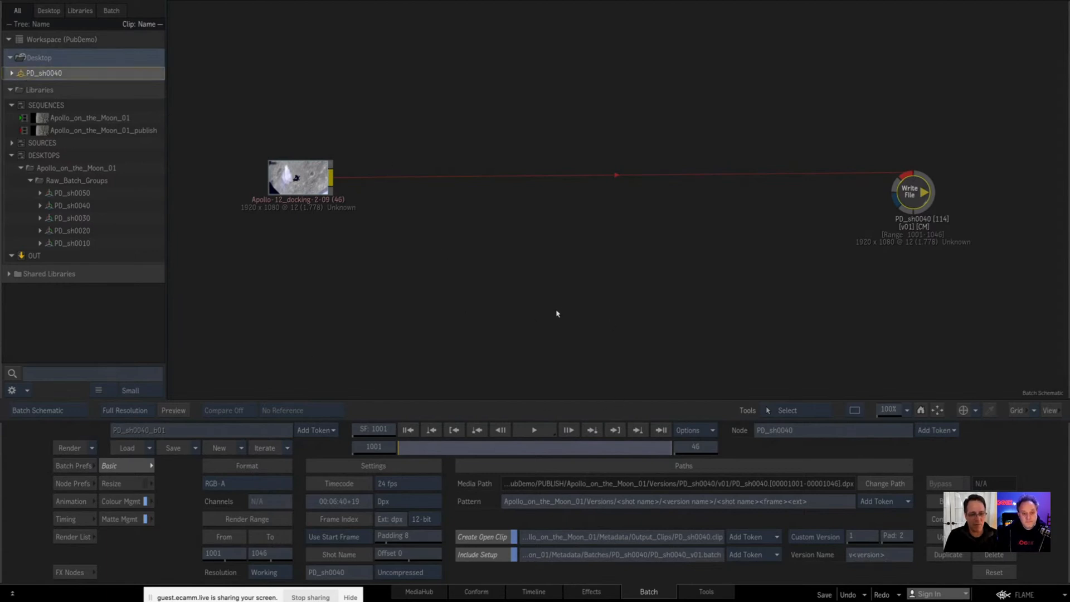
{"action": "mouse_move", "coordinate": [502, 601]}
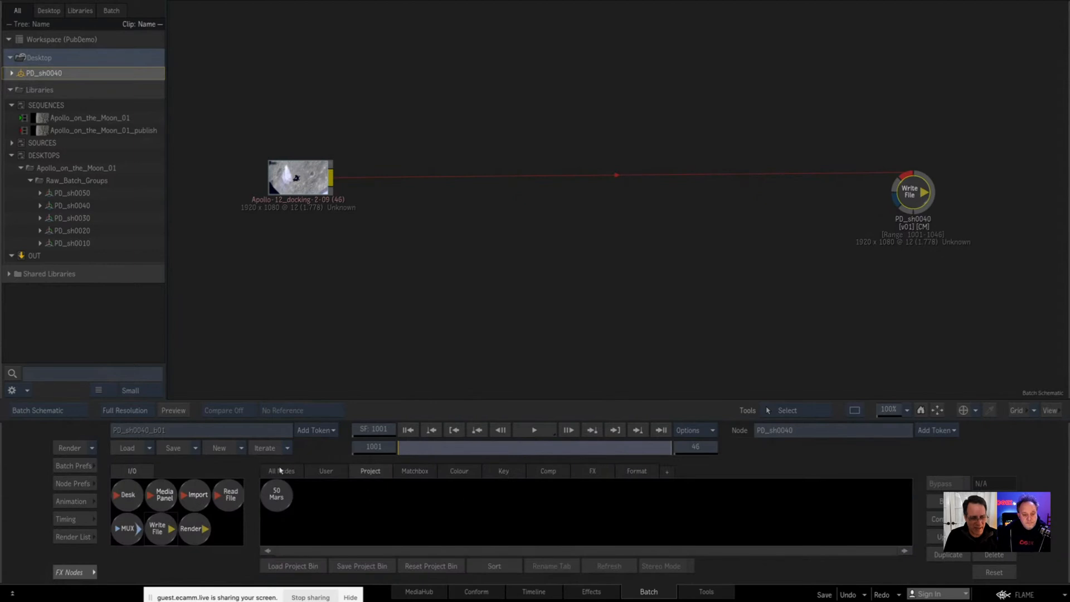
{"action": "left_click_drag", "start_coordinate": [273, 497], "coordinate": [770, 184]}
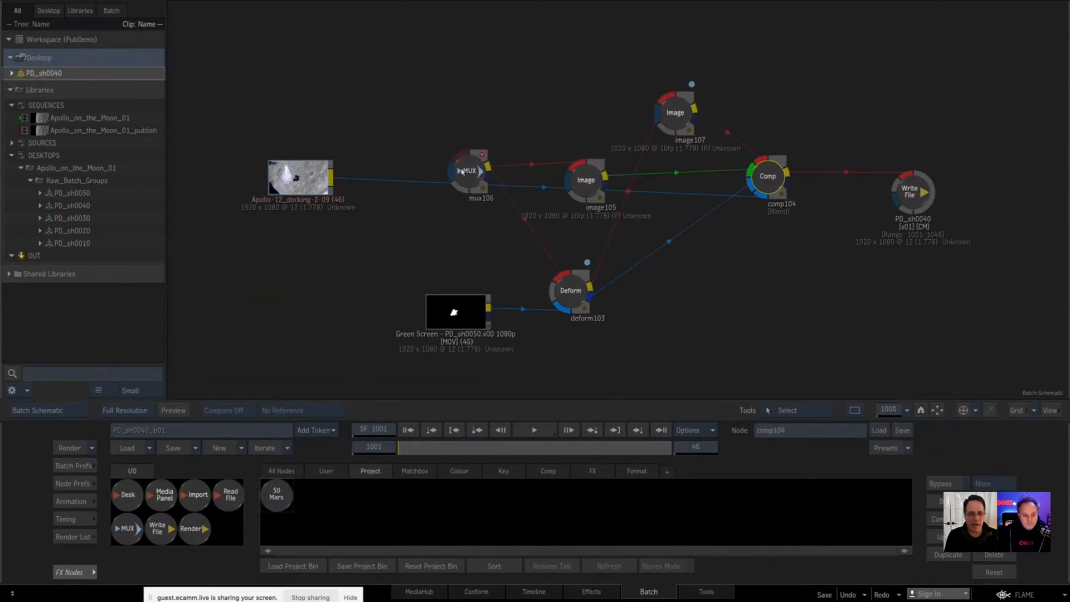
Step: Insert the MUX node right after the source clip, cut its matte link, and nudge the Green Screen clip into place
{"action": "left_click_drag", "start_coordinate": [457, 162], "coordinate": [403, 179]}
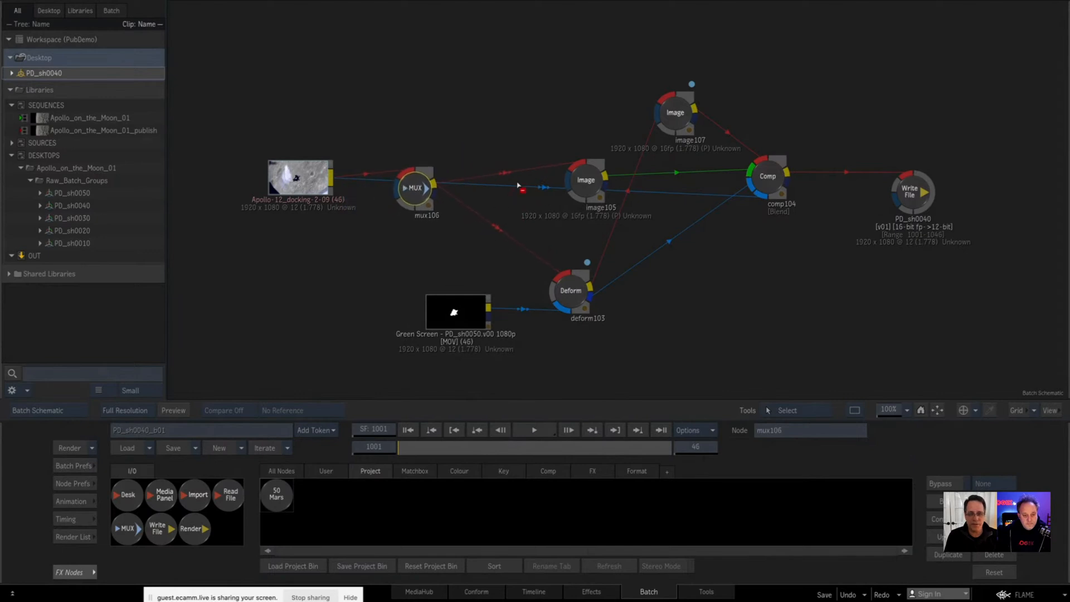
{"action": "left_click_drag", "start_coordinate": [517, 182], "coordinate": [522, 195]}
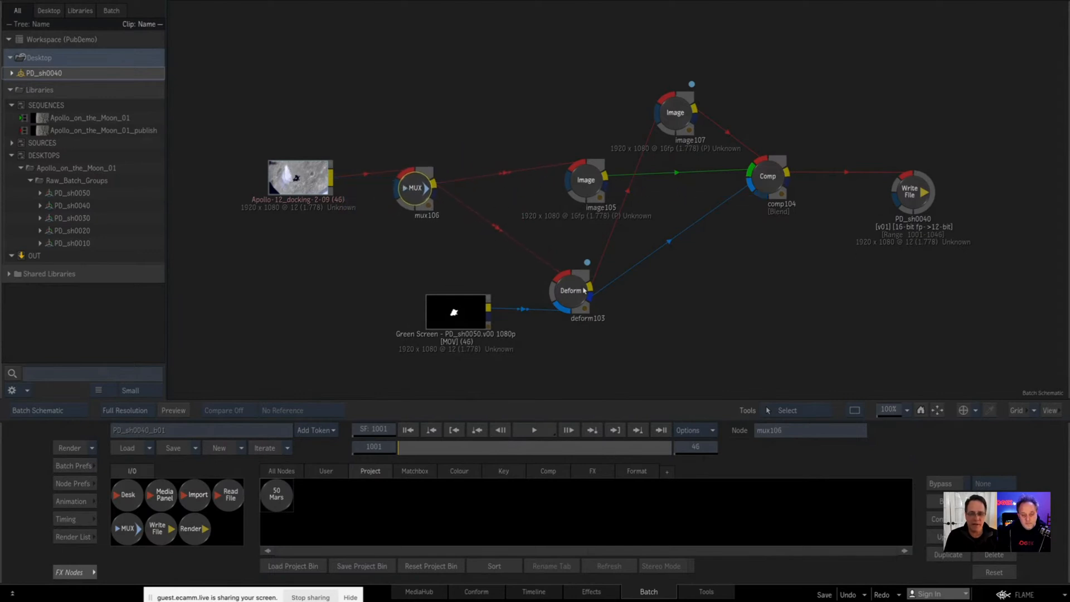
{"action": "left_click_drag", "start_coordinate": [440, 307], "coordinate": [444, 312]}
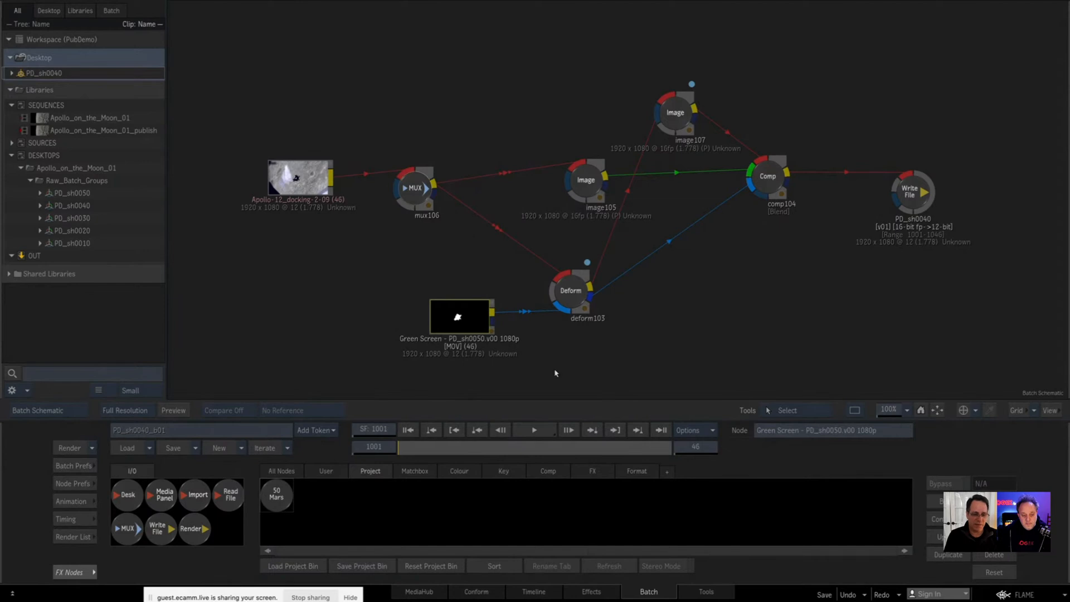
Step: Render the PD_sh0040 Write File node
{"action": "left_click", "coordinate": [919, 197]}
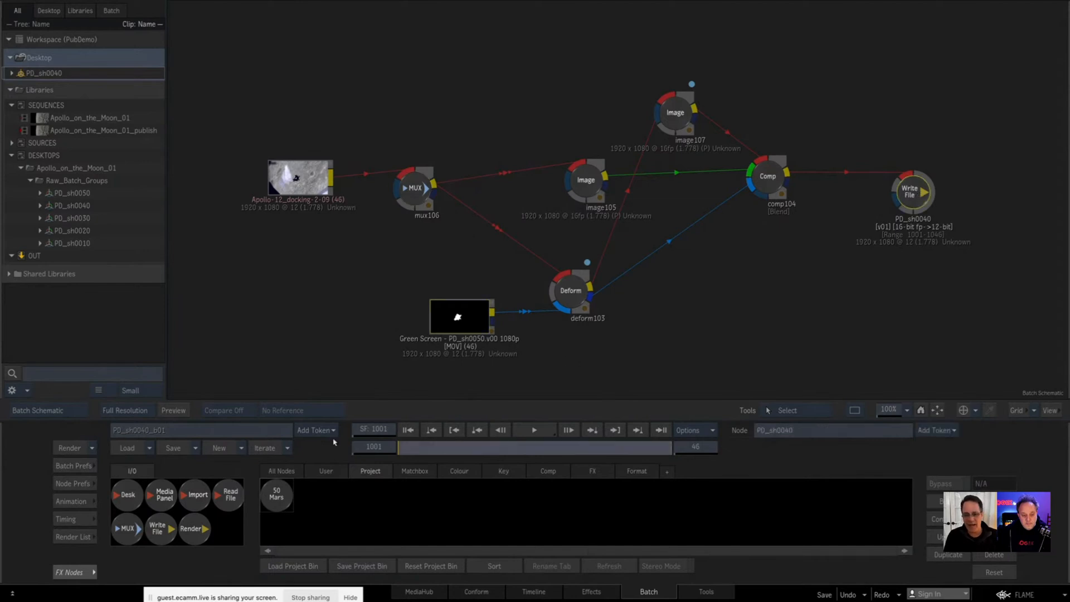
{"action": "left_click", "coordinate": [70, 447]}
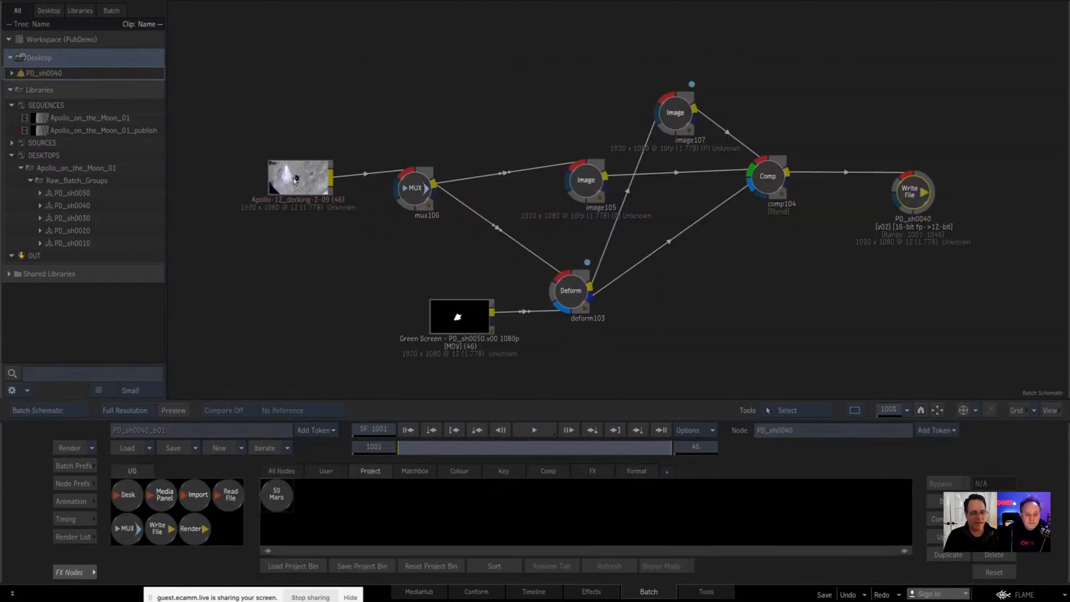
Step: View the Apollo-12_docking source clip and the Deform node's result, scrubbing ahead to about frame 1029
{"action": "double_click", "coordinate": [291, 180]}
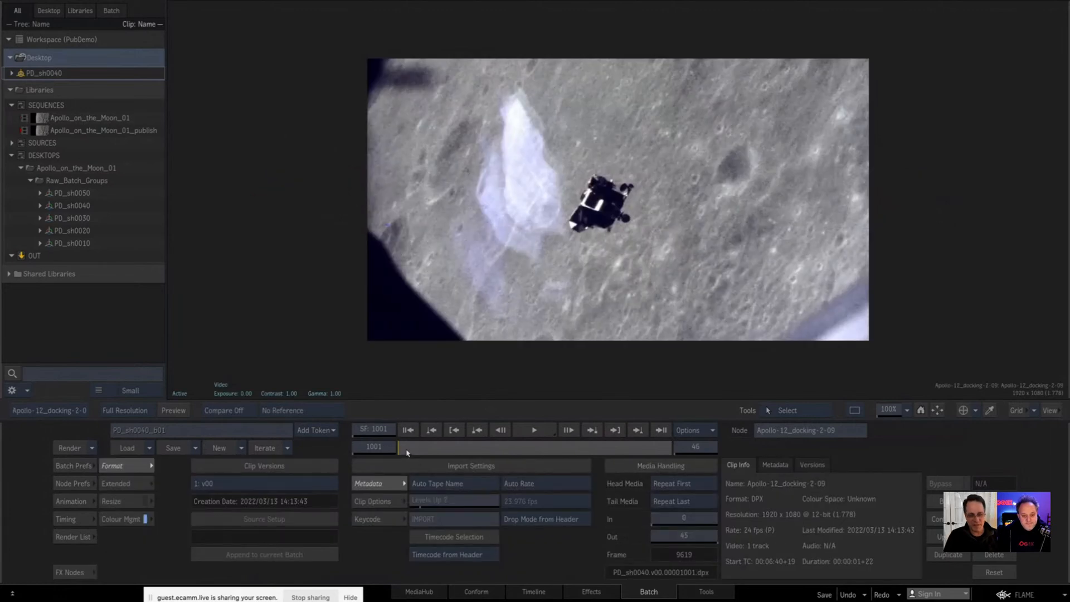
{"action": "left_click_drag", "start_coordinate": [406, 450], "coordinate": [372, 456]}
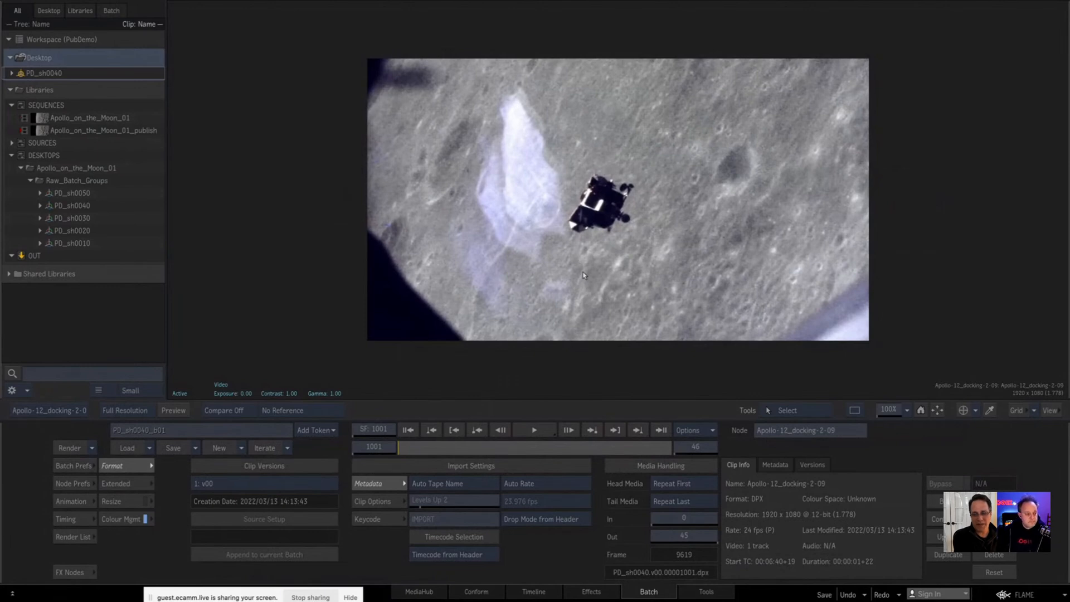
{"action": "key", "text": "Escape"}
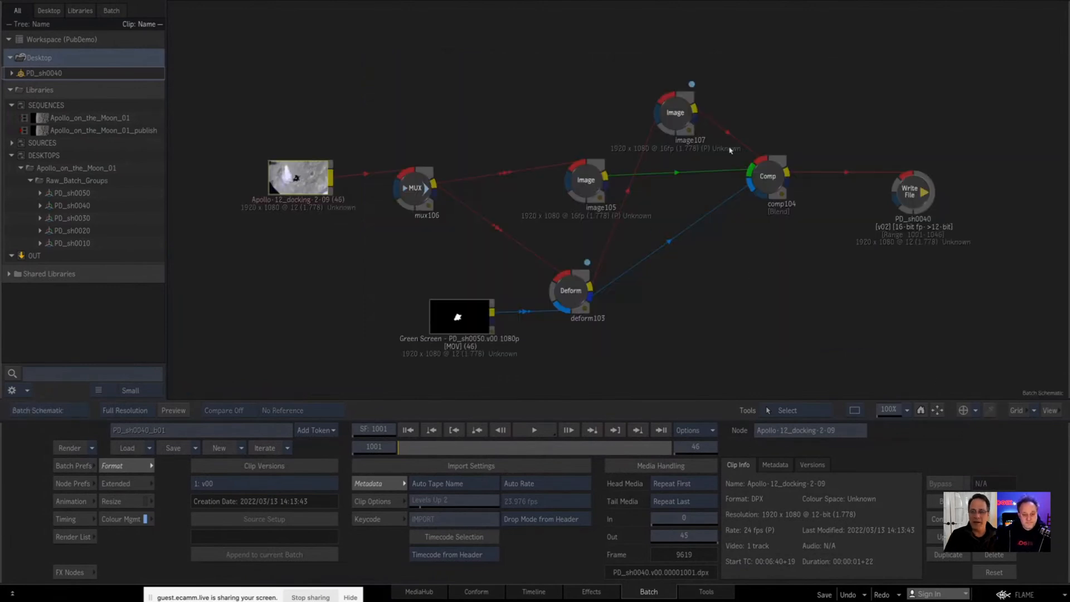
{"action": "left_click", "coordinate": [778, 176]}
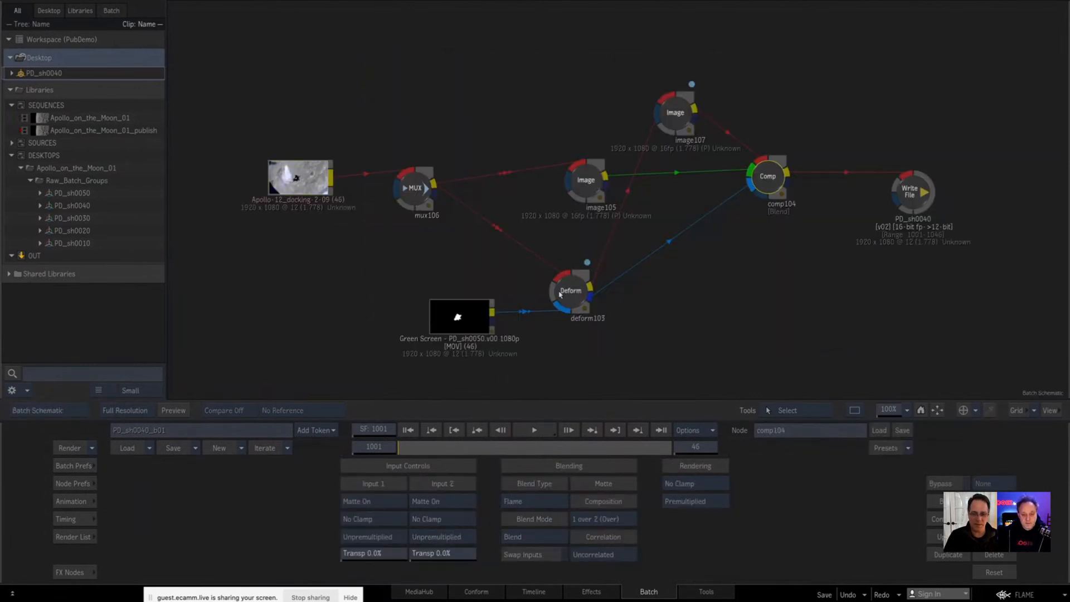
{"action": "left_click", "coordinate": [560, 294]}
{"action": "key", "text": "F4"}
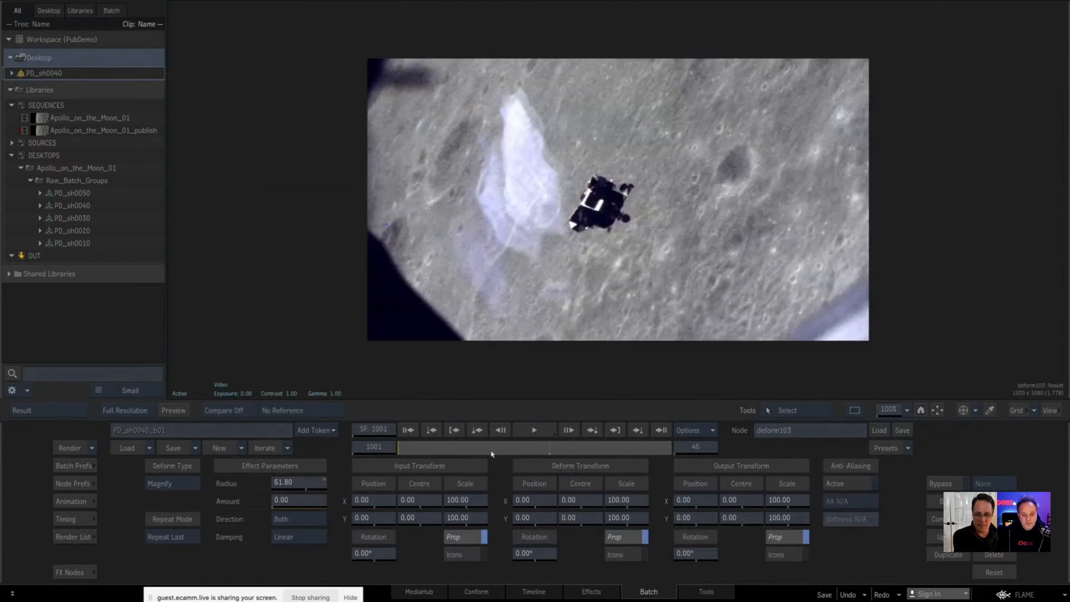
{"action": "left_click_drag", "start_coordinate": [491, 453], "coordinate": [567, 448]}
{"action": "key", "text": "Escape"}
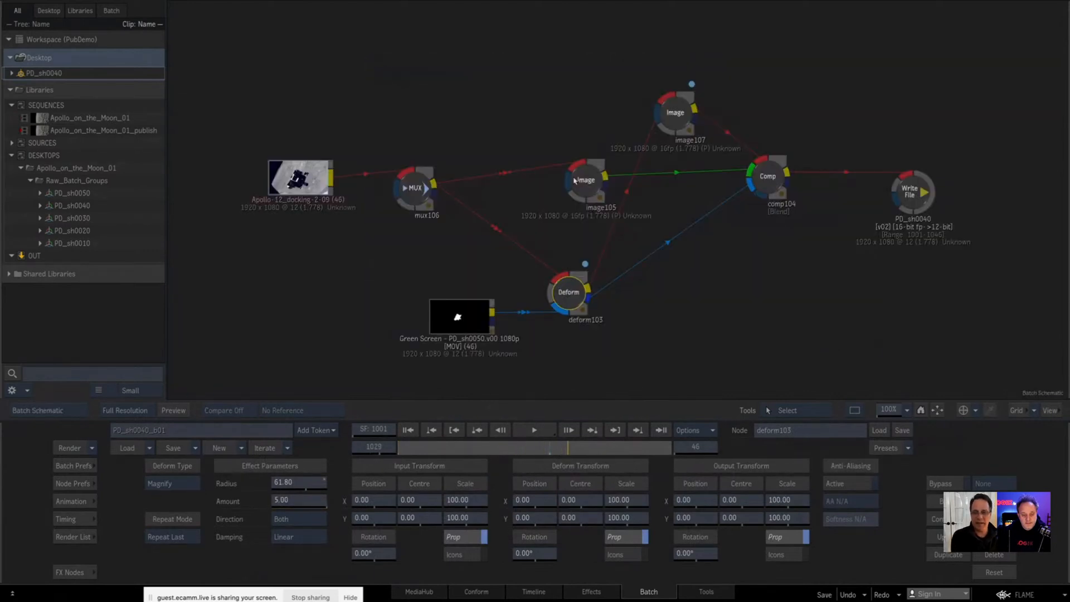
Step: View the results of the image105 and image107 nodes, and show the settings of the Comp and Write File nodes
{"action": "left_click", "coordinate": [579, 178]}
{"action": "key", "text": "F4"}
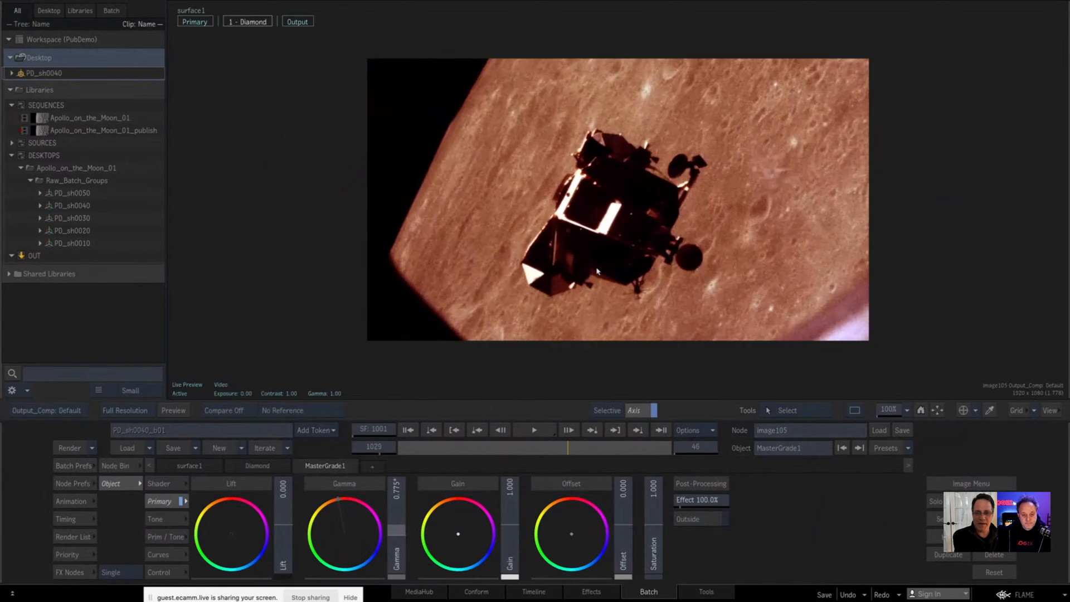
{"action": "key", "text": "Escape"}
{"action": "left_click", "coordinate": [673, 108]}
{"action": "key", "text": "F4"}
{"action": "key", "text": "Escape"}
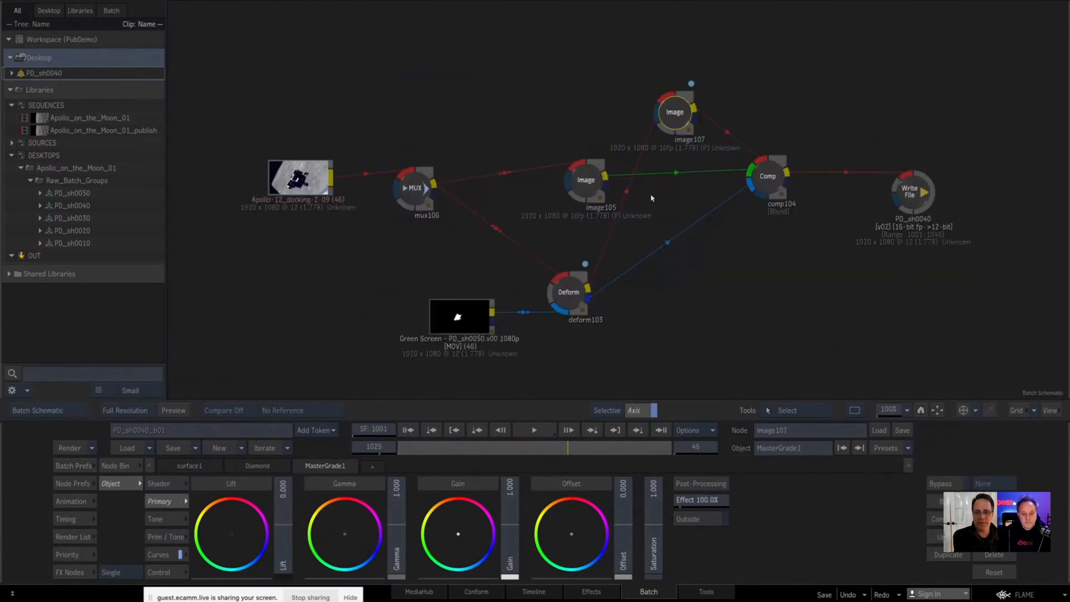
{"action": "left_click", "coordinate": [767, 176]}
{"action": "left_click", "coordinate": [912, 193]}
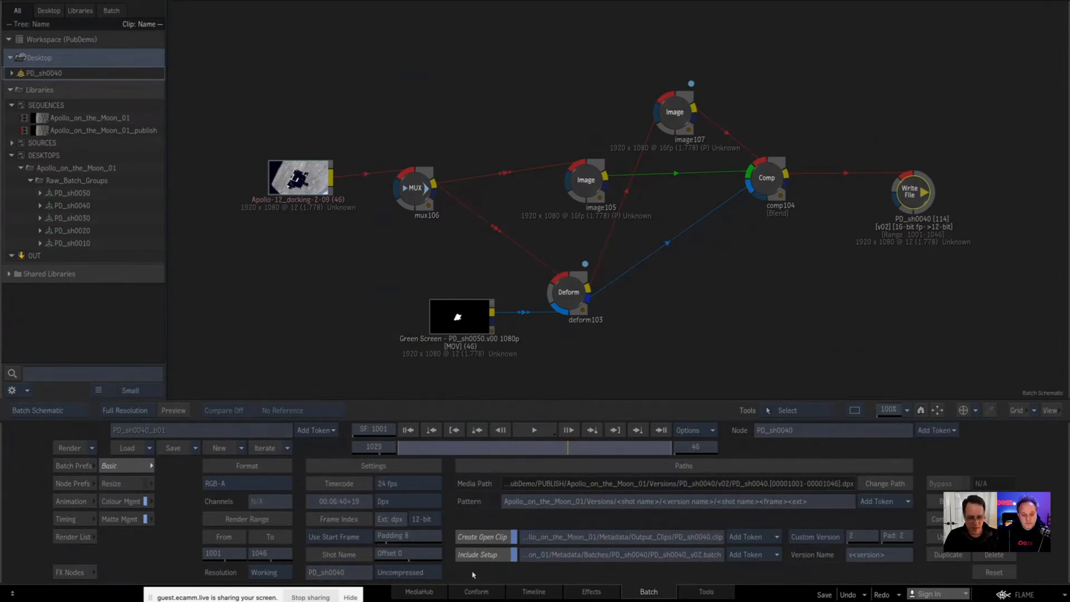
Step: In the published sequence's timeline, reduce the track height and switch the PD_sh0040 segment to clip version v01
{"action": "left_click", "coordinate": [527, 593]}
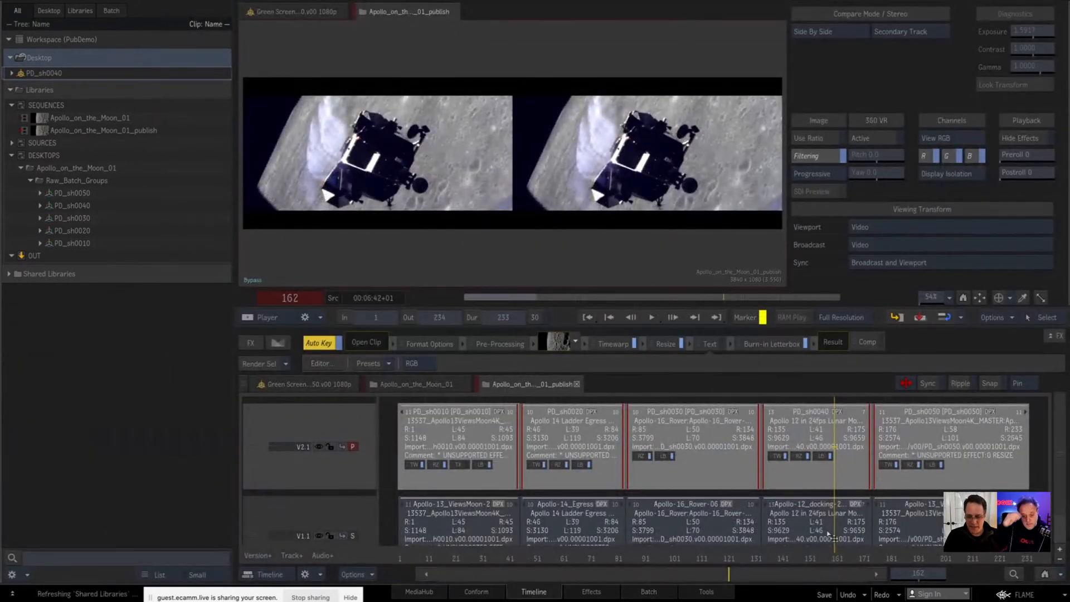
{"action": "left_click", "coordinate": [1043, 576]}
{"action": "left_click", "coordinate": [593, 482]}
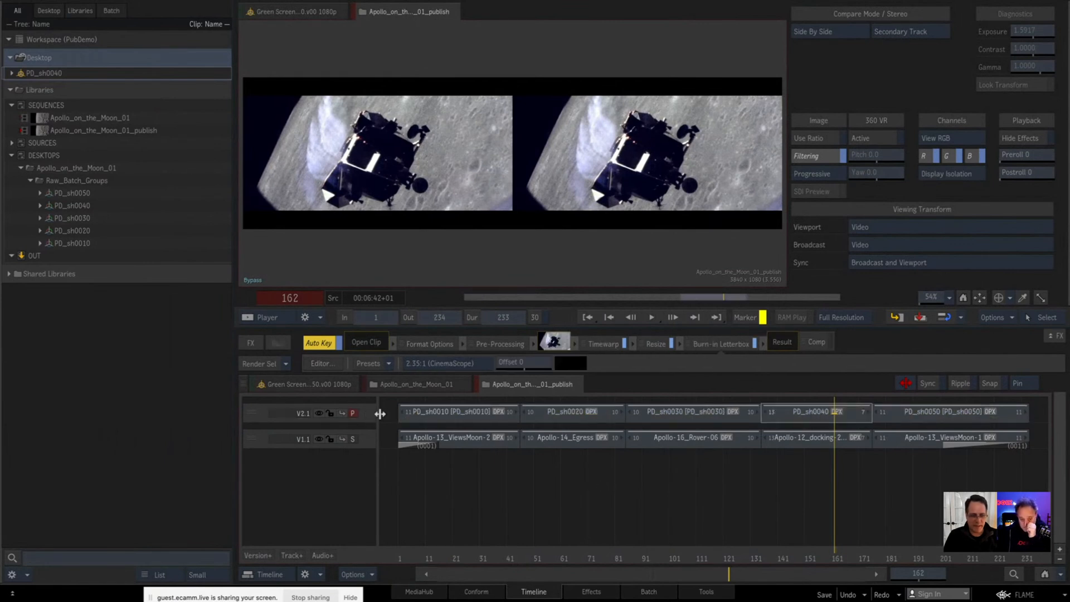
{"action": "left_click", "coordinate": [806, 415]}
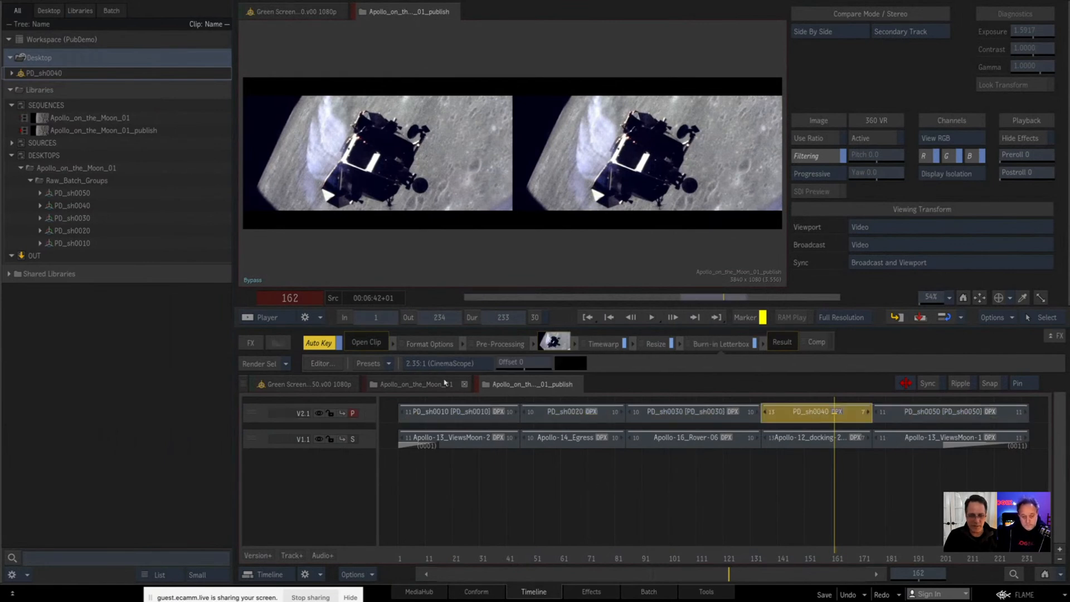
{"action": "left_click", "coordinate": [500, 346]}
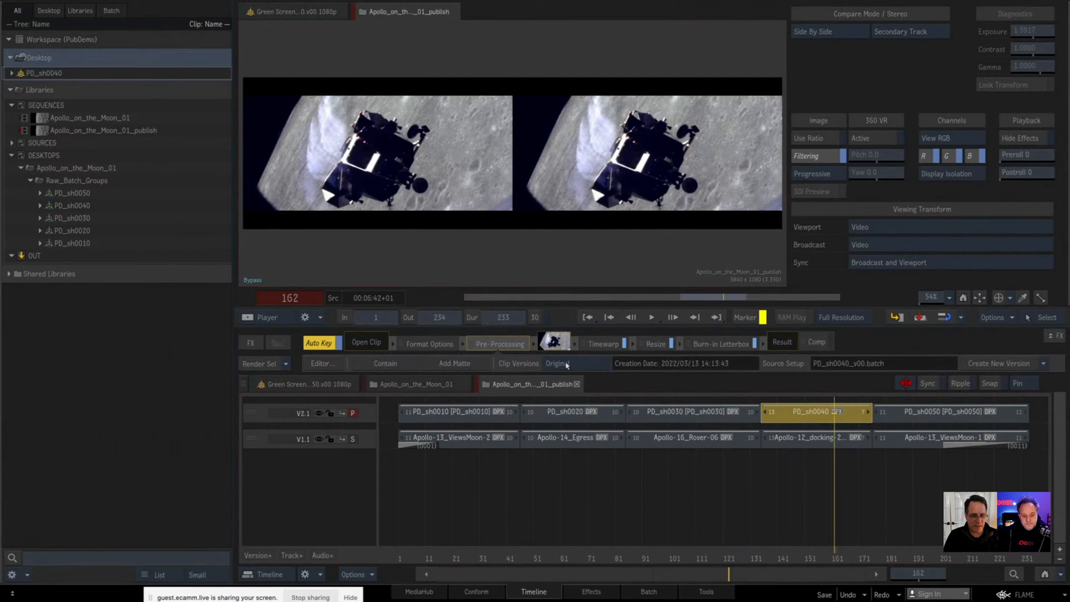
{"action": "left_click", "coordinate": [586, 367]}
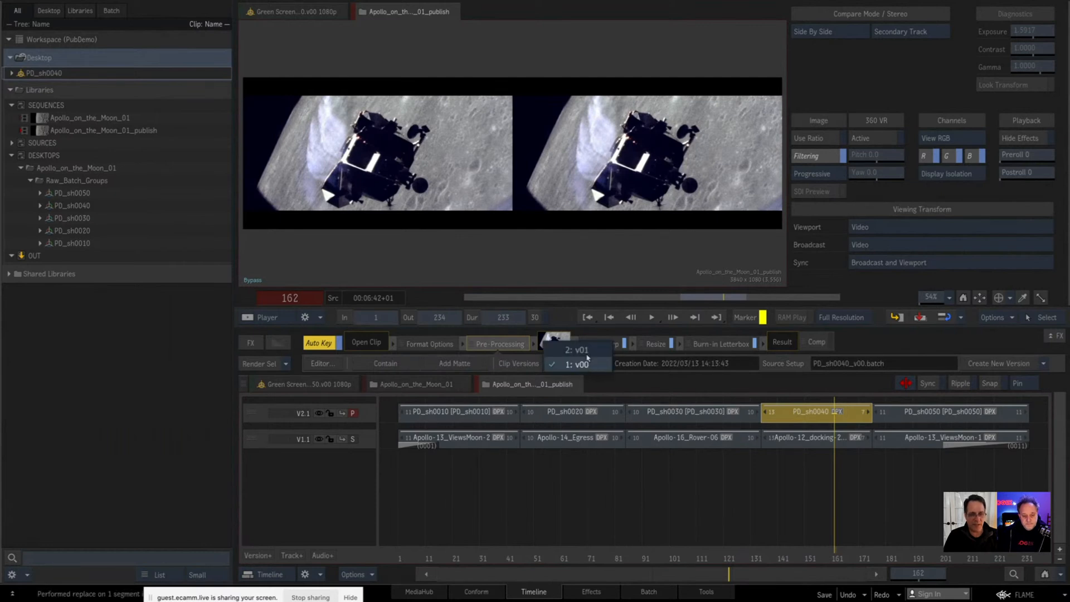
{"action": "left_click", "coordinate": [589, 351]}
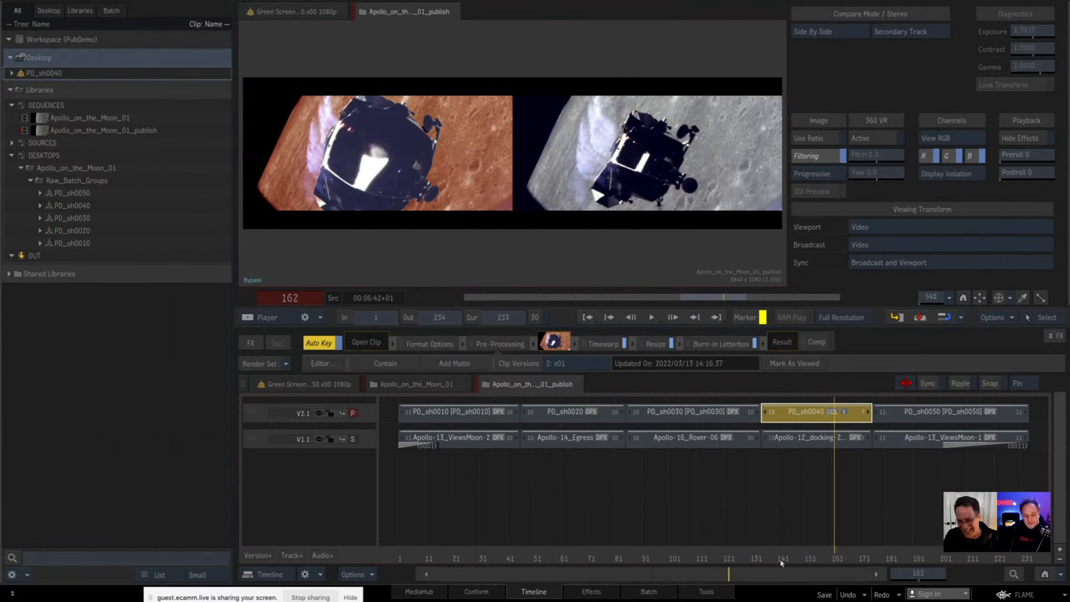
Step: Scrub through the PD_sh0040 segment and park on its first frame
{"action": "left_click_drag", "start_coordinate": [788, 559], "coordinate": [823, 557]}
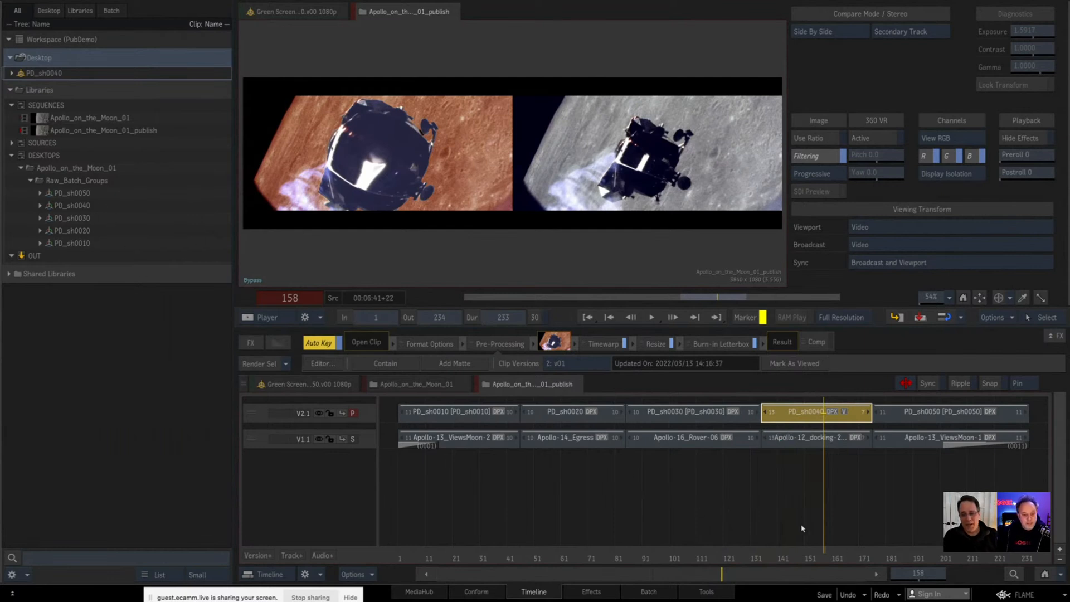
{"action": "left_click", "coordinate": [783, 558]}
{"action": "key", "text": "Up"}
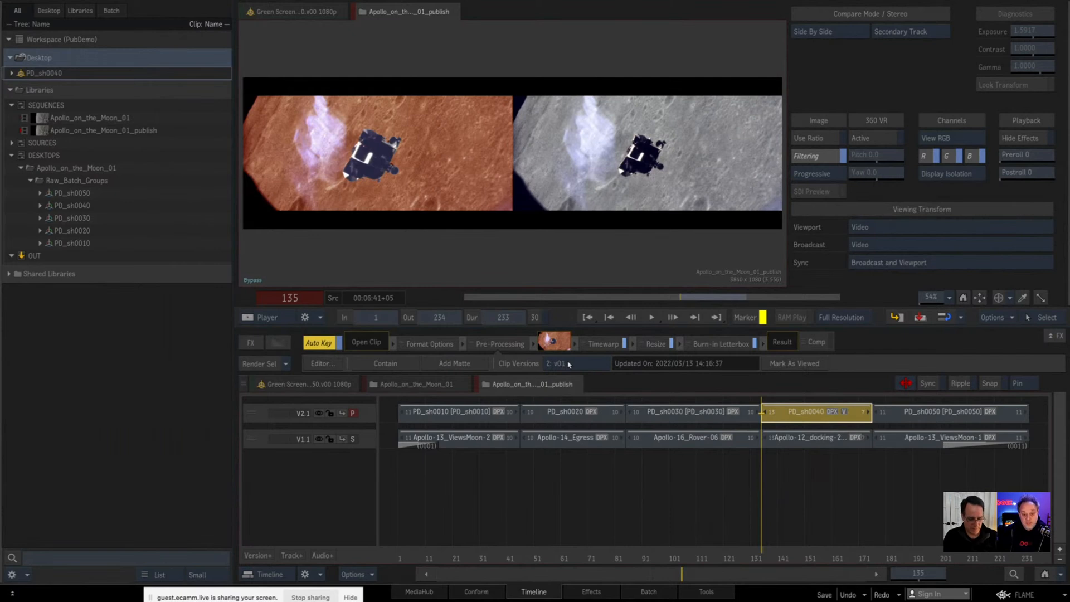
Step: Switch the PD_sh0040 segment to clip version v00 and back to v01 to compare them
{"action": "left_click", "coordinate": [569, 364]}
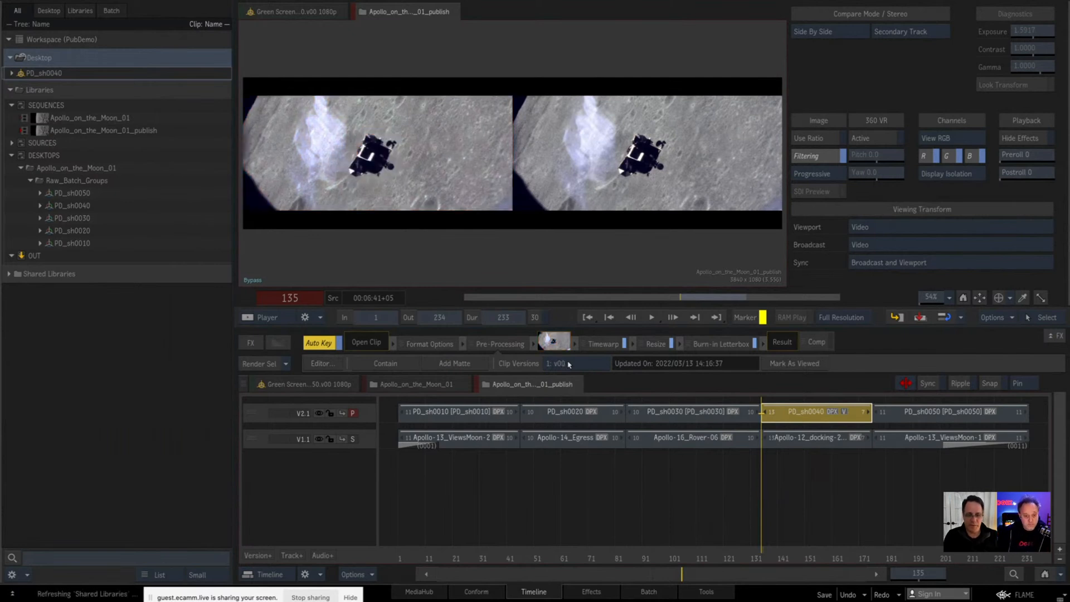
{"action": "left_click", "coordinate": [568, 364]}
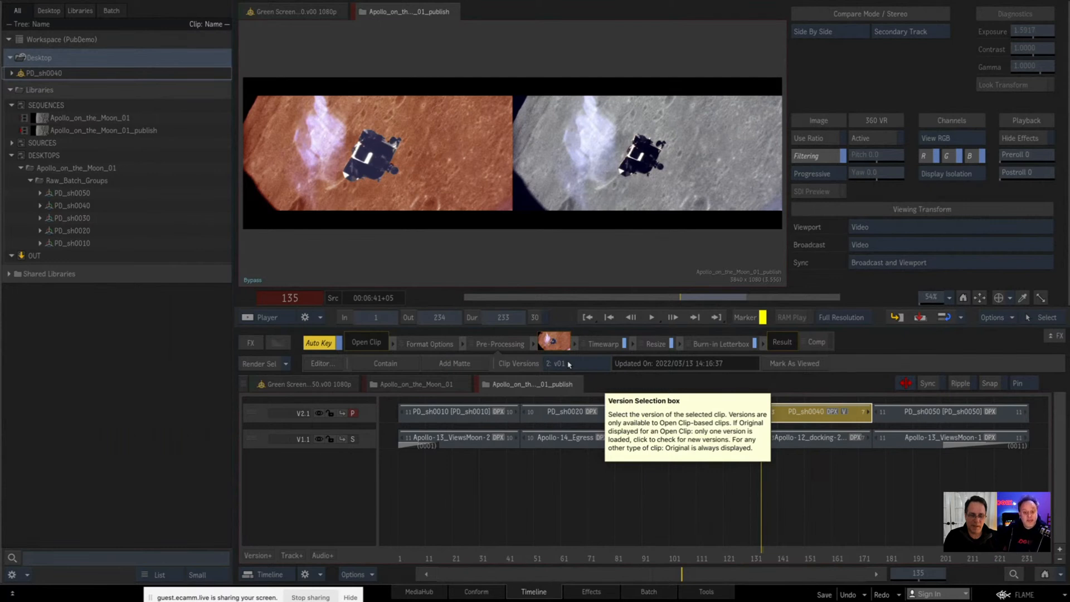
{"action": "left_click", "coordinate": [568, 363]}
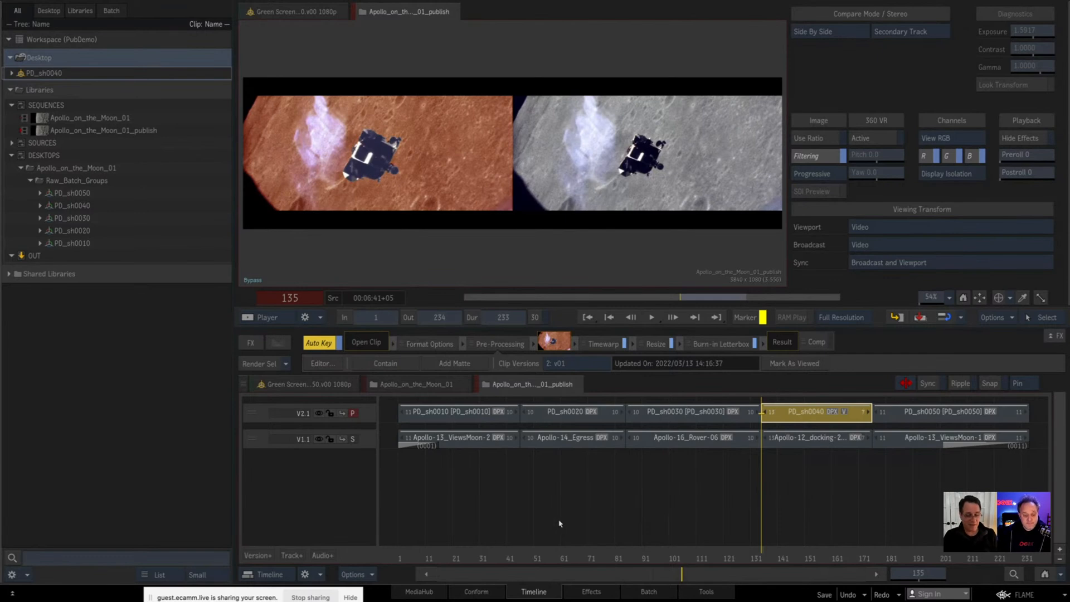
Step: Select all segments on track V2.1 and scrub the sequence from PD_sh0020 through to PD_sh0040
{"action": "left_click", "coordinate": [364, 413]}
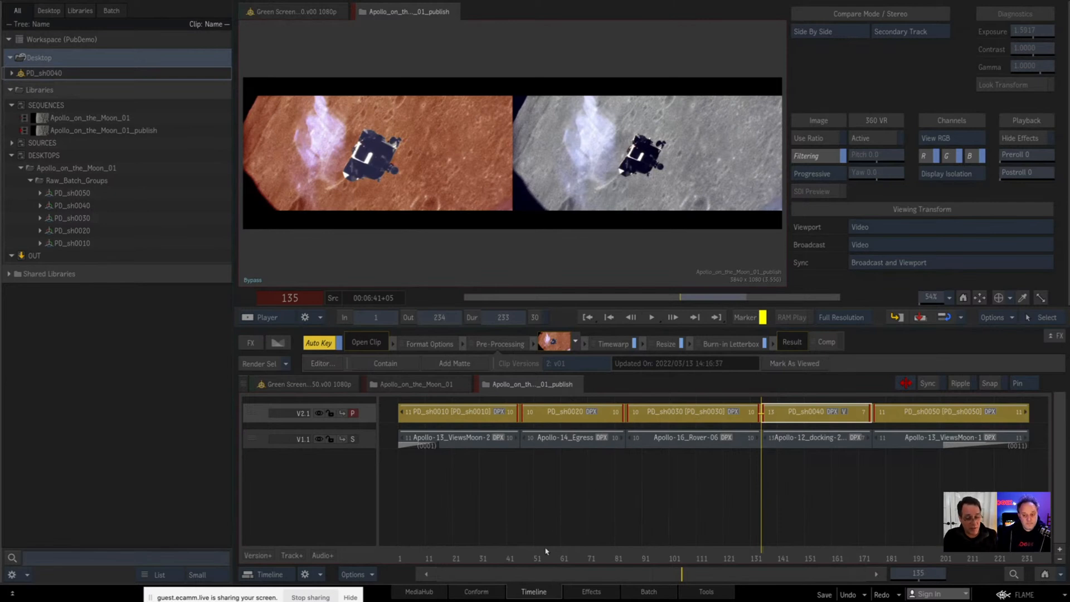
{"action": "left_click_drag", "start_coordinate": [548, 558], "coordinate": [703, 541]}
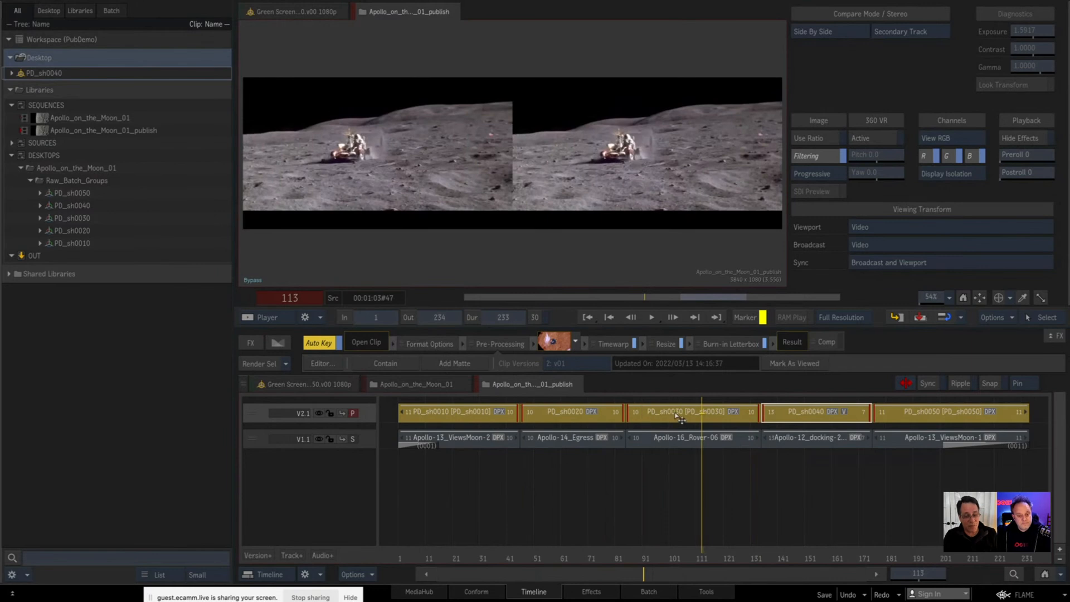
{"action": "left_click_drag", "start_coordinate": [702, 556], "coordinate": [775, 551]}
Step: Select only the PD_sh0040 segment, pick version v00 from its list of clip versions, and restore v01
{"action": "left_click", "coordinate": [812, 412]}
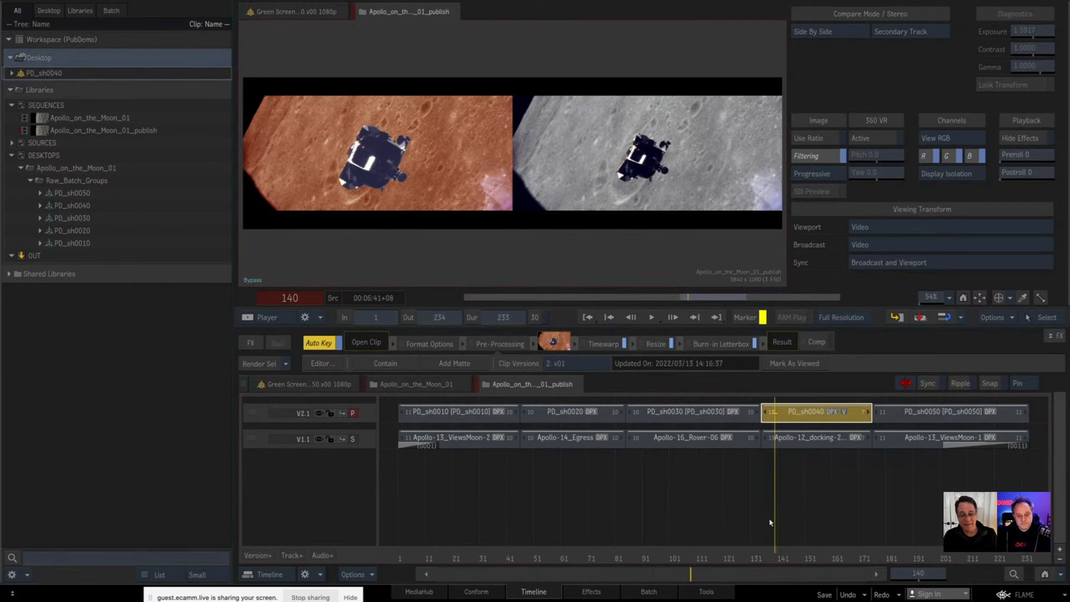
{"action": "left_click", "coordinate": [562, 363]}
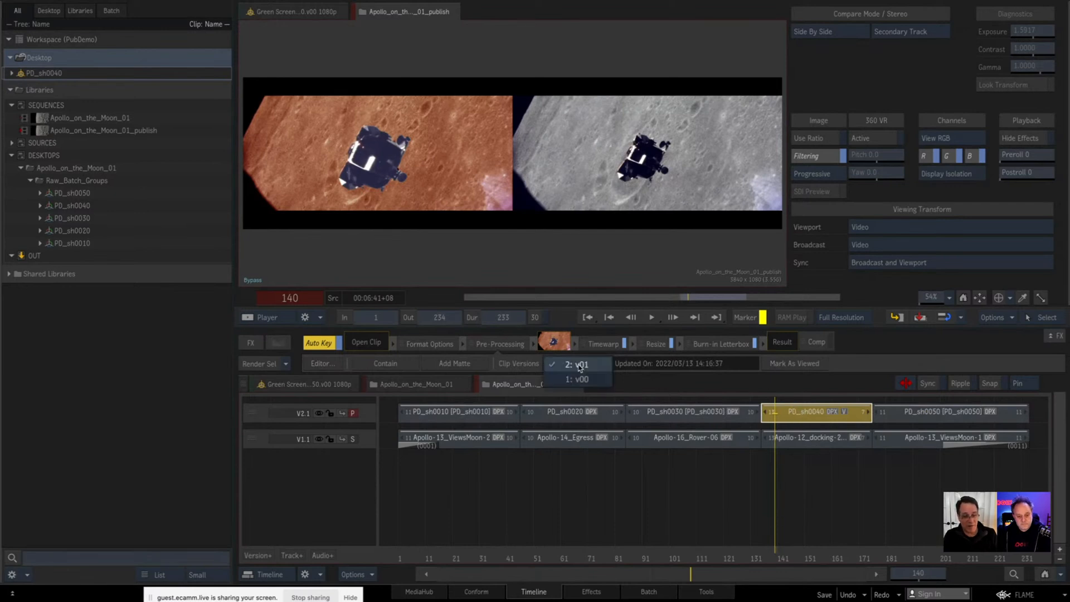
{"action": "left_click", "coordinate": [569, 380]}
{"action": "left_click", "coordinate": [563, 363]}
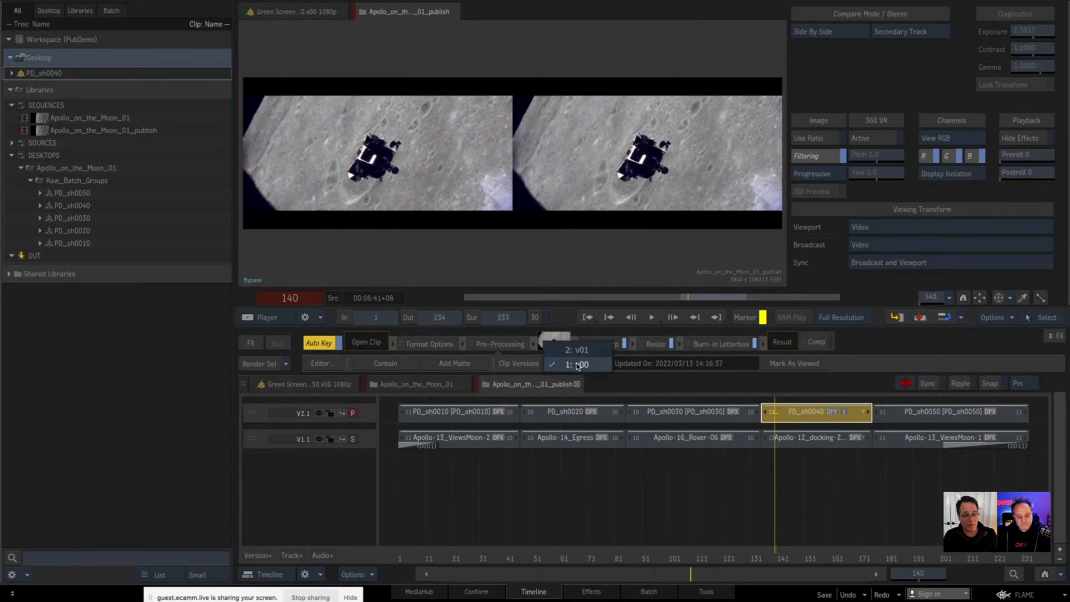
{"action": "left_click", "coordinate": [561, 349]}
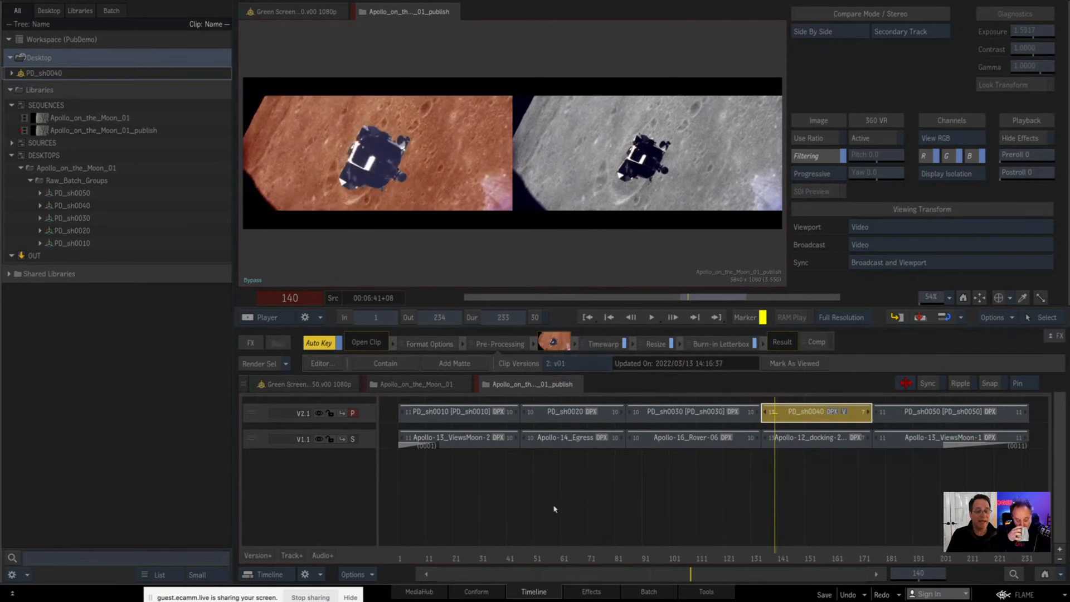
Step: Step to other frames of the PD_sh0040 segment, view the Apollo-12_docking-2-09 source in its Batch setup, and return to the timeline
{"action": "key", "text": "Up"}
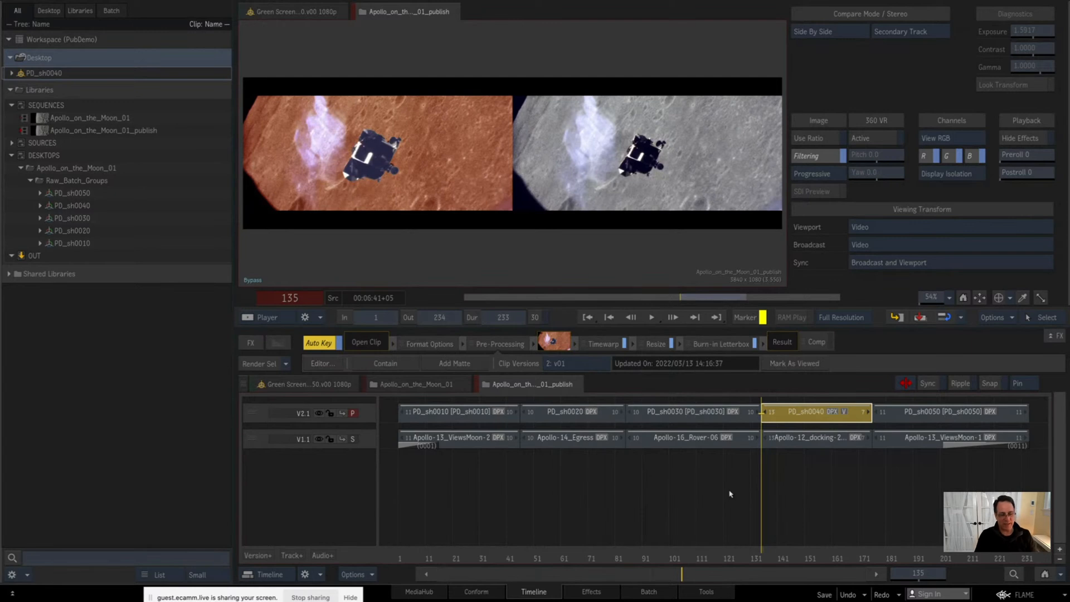
{"action": "left_click", "coordinate": [787, 556]}
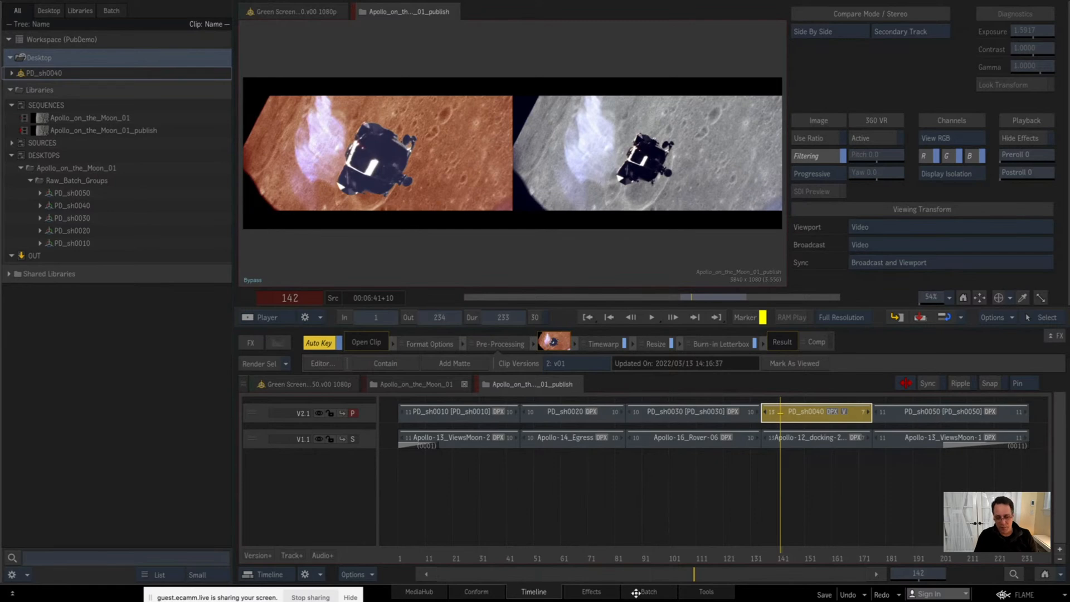
{"action": "left_click", "coordinate": [654, 594]}
{"action": "left_click_drag", "start_coordinate": [287, 176], "coordinate": [267, 165]}
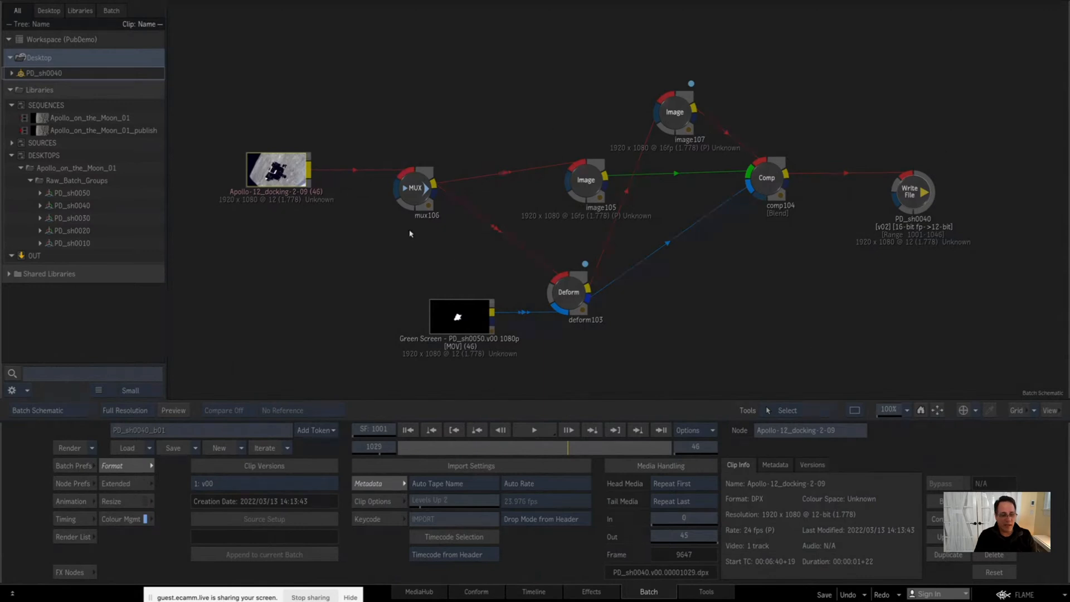
{"action": "left_click", "coordinate": [533, 592]}
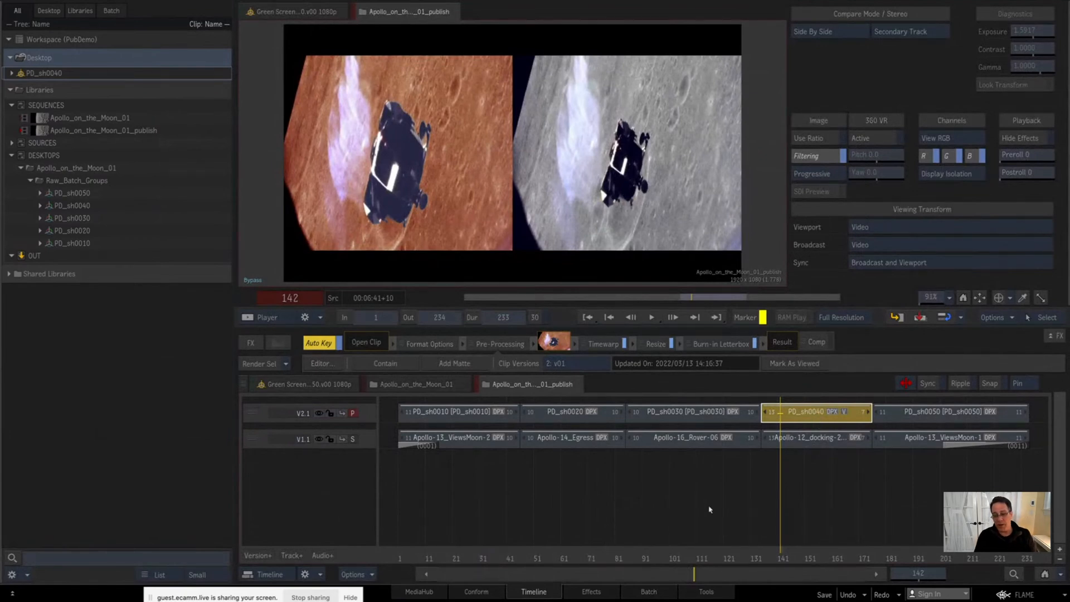
Step: Scrub through the PD_sh0040 segment to compare the composite with the original, stopping at frame 145
{"action": "mouse_move", "coordinate": [760, 556]}
{"action": "left_mouse_down"}
{"action": "mouse_move", "coordinate": [800, 552]}
{"action": "mouse_move", "coordinate": [778, 556]}
{"action": "left_mouse_up"}
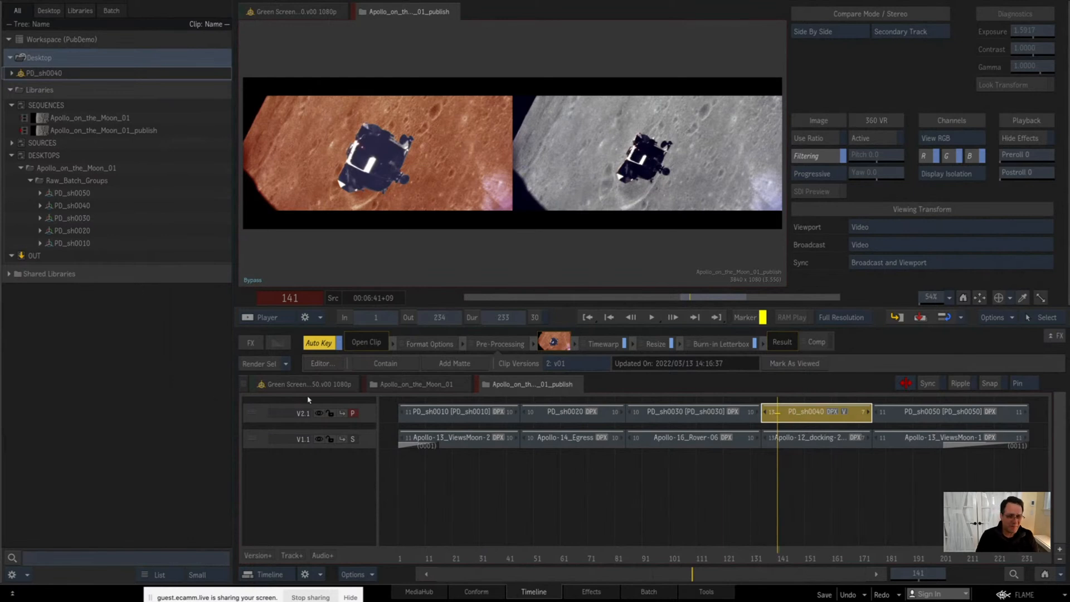
{"action": "mouse_move", "coordinate": [0, 220]}
{"action": "mouse_move", "coordinate": [0, 378]}
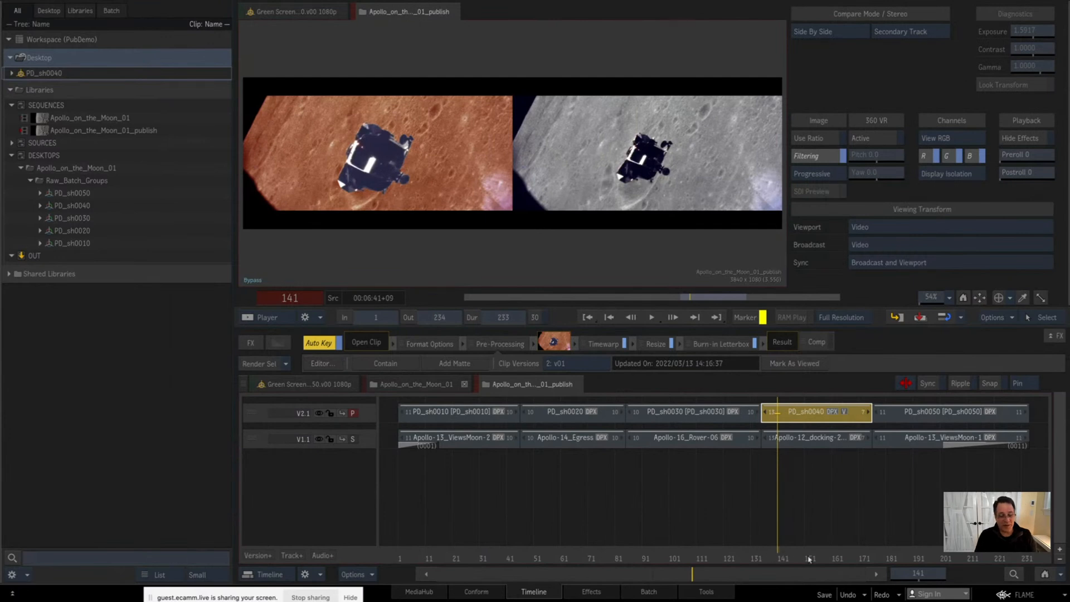
{"action": "left_click_drag", "start_coordinate": [800, 559], "coordinate": [788, 558]}
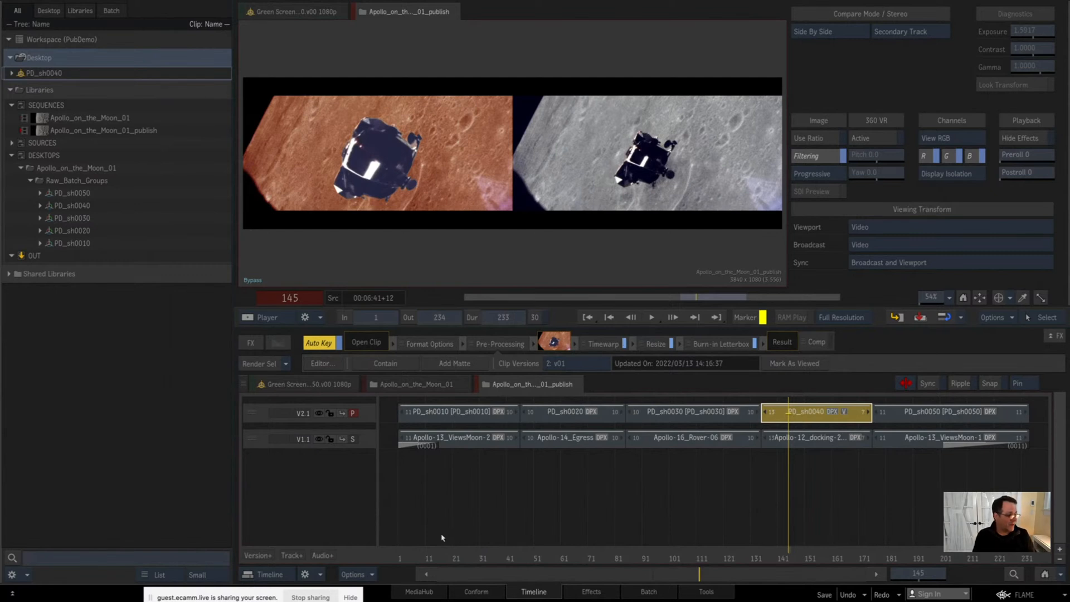
Step: Select all segments on track V2.1 of the published sequence and duplicate the Apollo_on_the_Moon_01 sequence in the library
{"action": "left_click", "coordinate": [362, 419]}
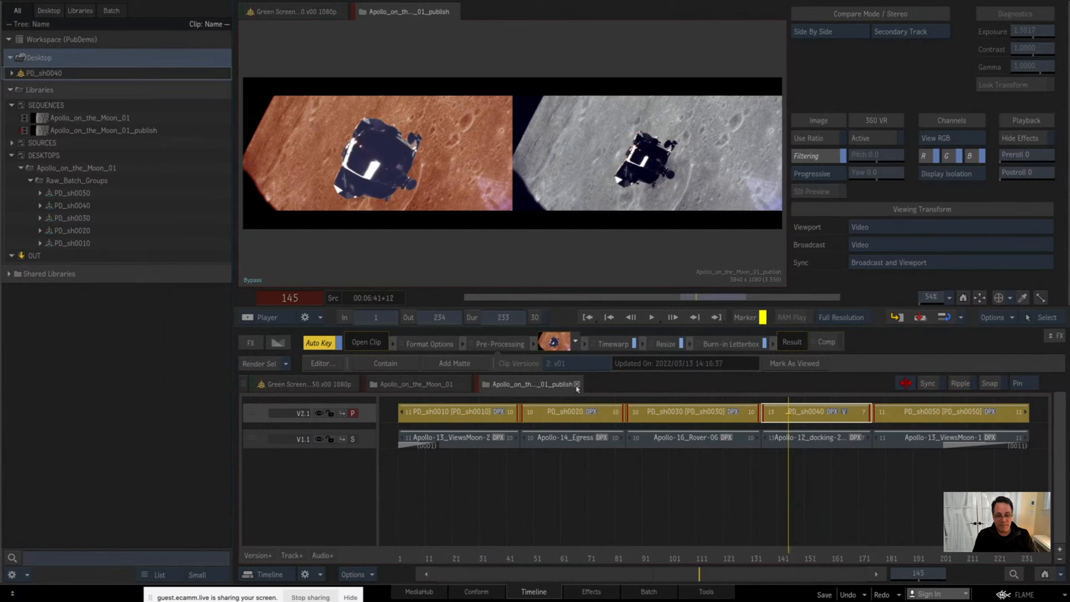
{"action": "left_click", "coordinate": [119, 132]}
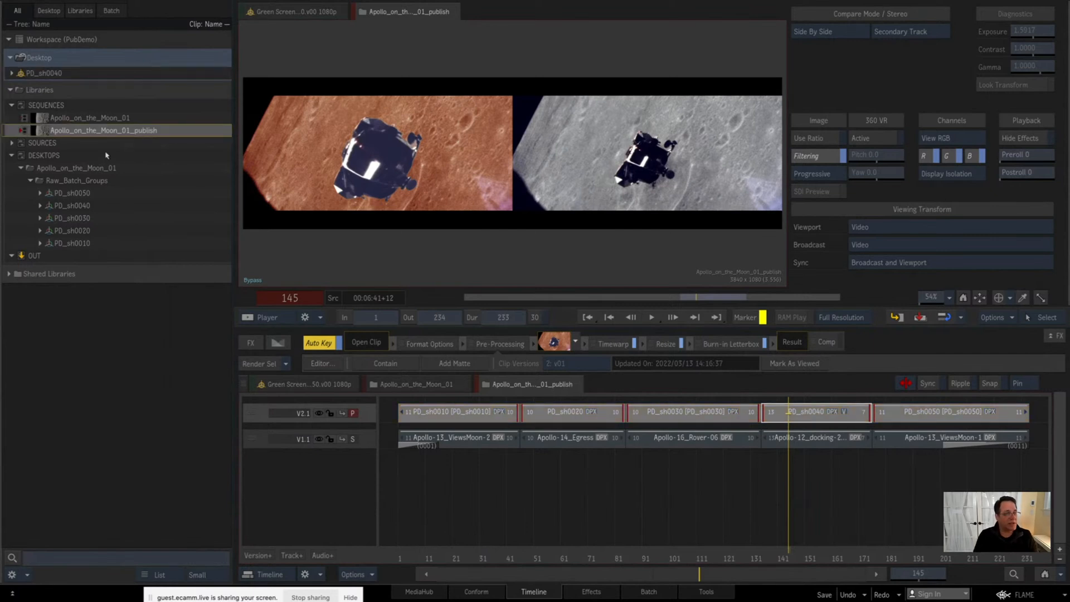
{"action": "double_click", "coordinate": [117, 118]}
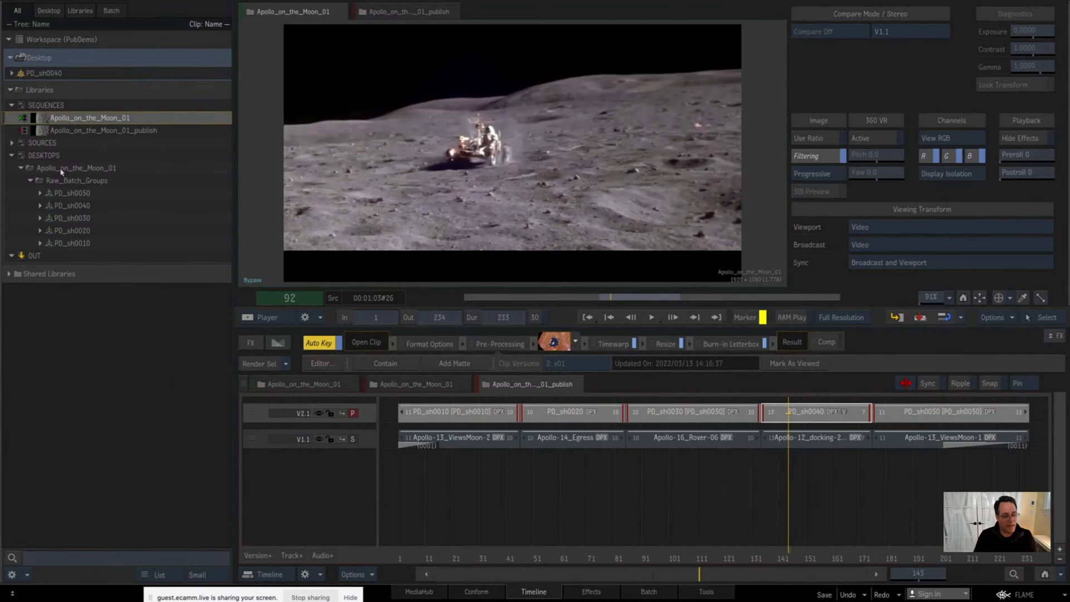
{"action": "key", "text": "ctrl+d"}
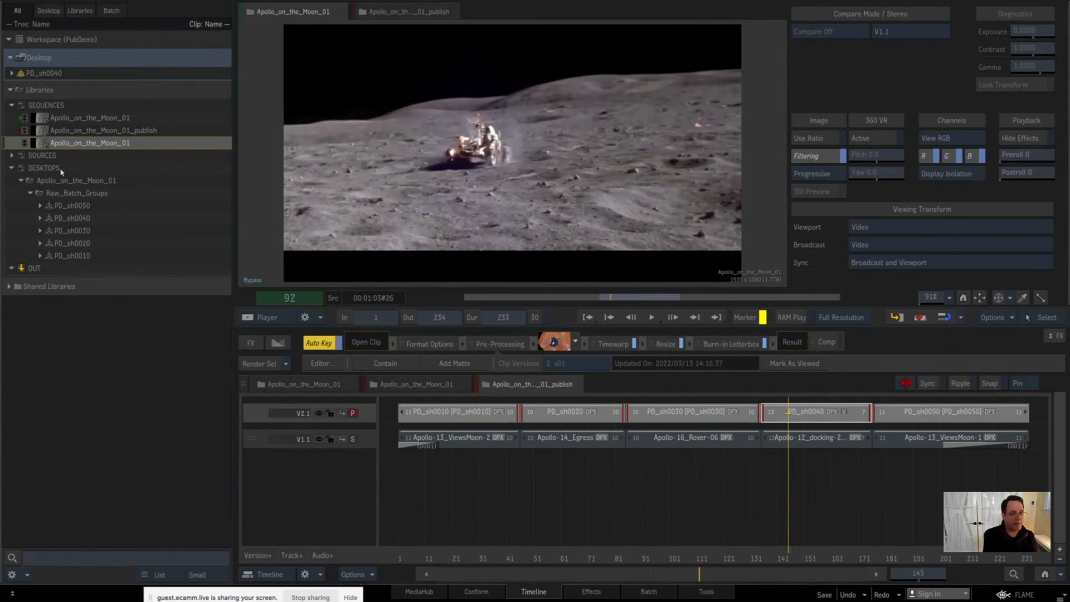
Step: Open the first Apollo_on_the_Moon_01 sequence in the timeline and rename it Apollo_on_the_Moon_02
{"action": "left_click", "coordinate": [422, 388]}
{"action": "left_click", "coordinate": [125, 120]}
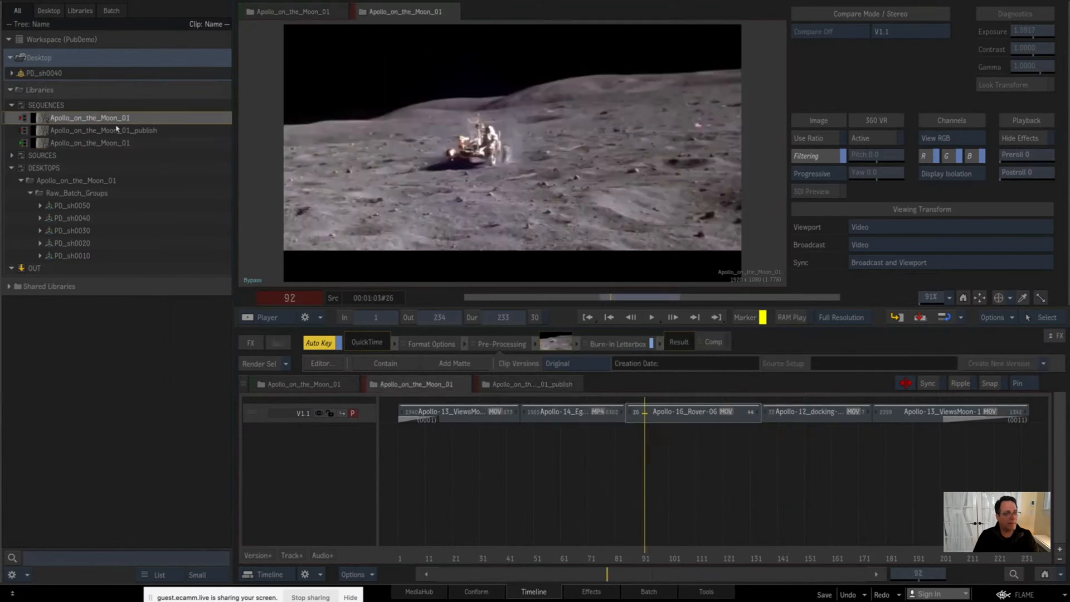
{"action": "left_click", "coordinate": [124, 119]}
{"action": "left_click_drag", "start_coordinate": [129, 119], "coordinate": [135, 126]}
{"action": "type", "text": "2"}
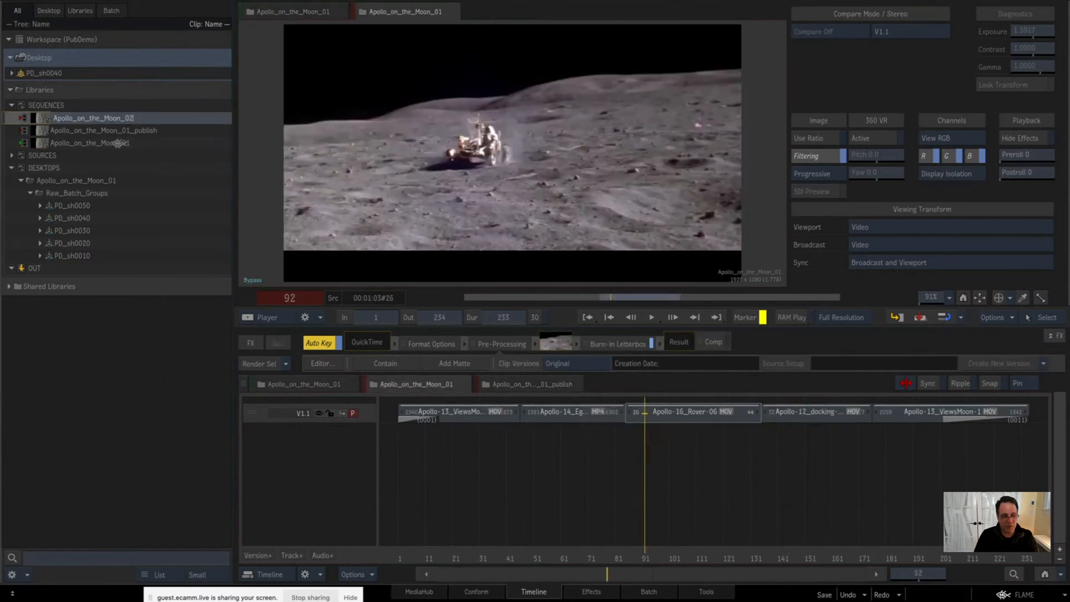
{"action": "key", "text": "Return"}
Step: Copy the selected V2.1 segments from Apollo_on_the_Moon_01_publish and close that sequence's timeline
{"action": "left_click", "coordinate": [132, 133]}
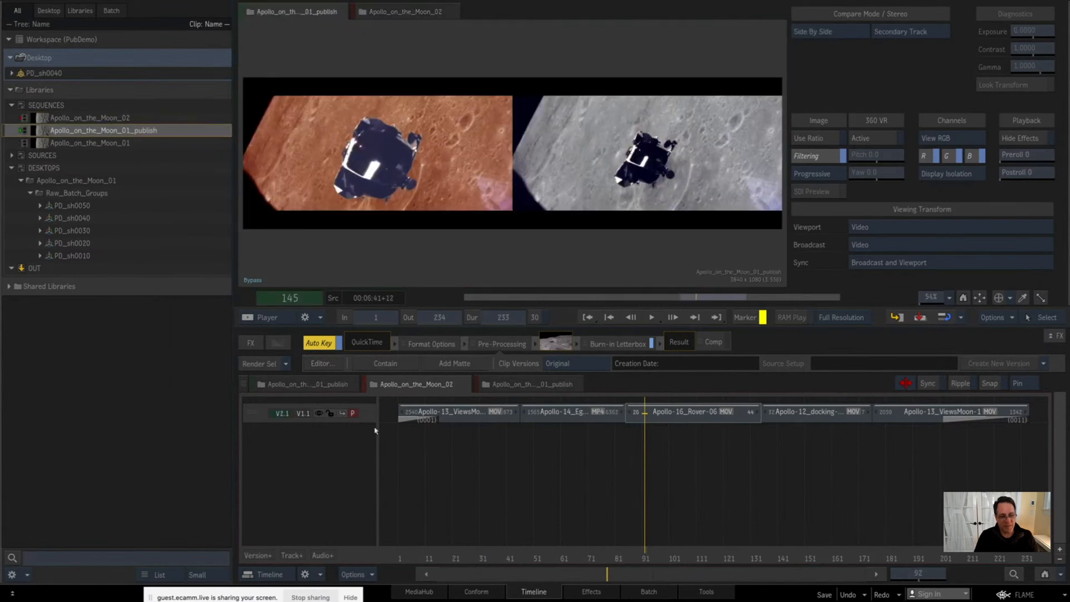
{"action": "left_click", "coordinate": [519, 384]}
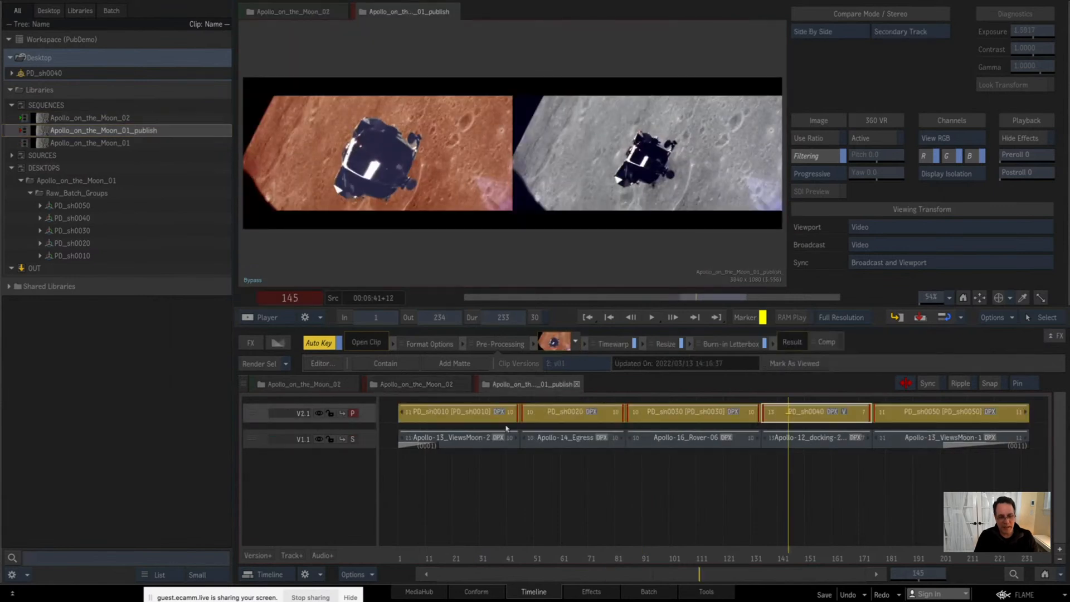
{"action": "right_click", "coordinate": [487, 414]}
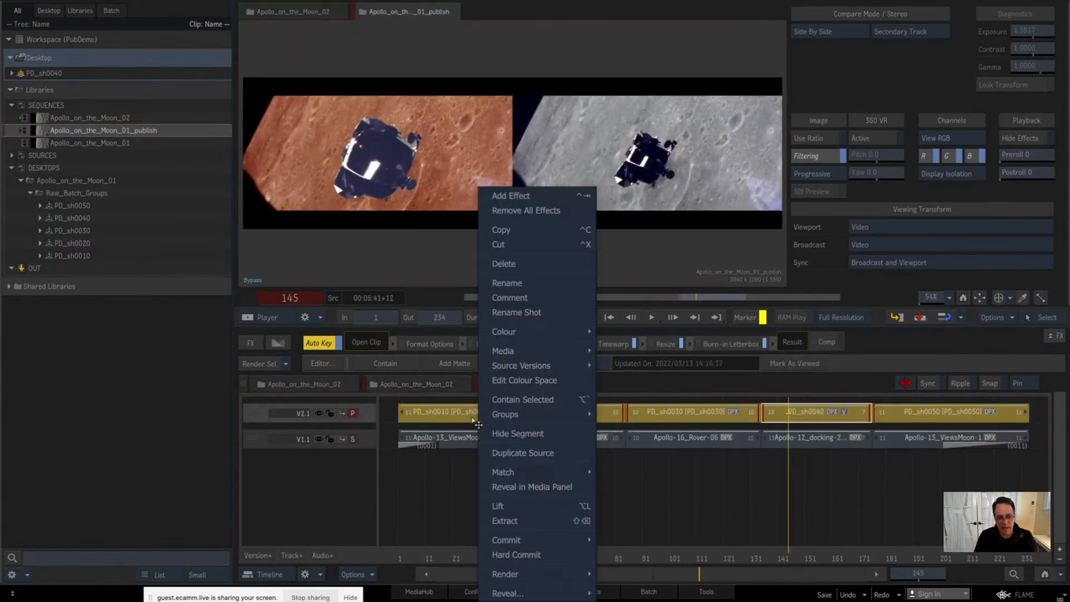
{"action": "left_click", "coordinate": [510, 236]}
{"action": "left_click", "coordinate": [577, 385]}
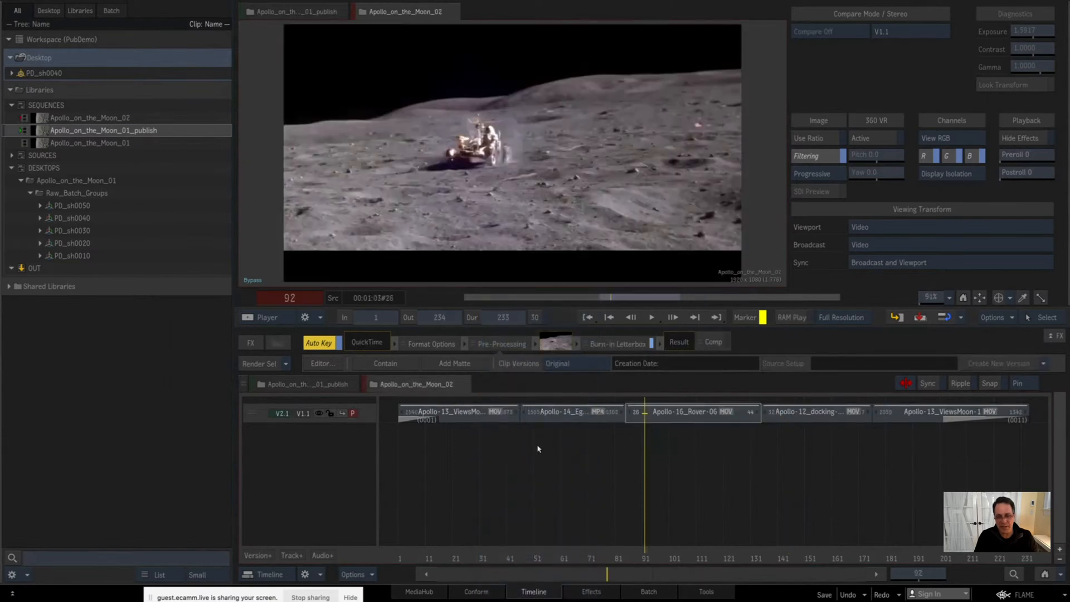
Step: Add a track above V1.1 in Apollo_on_the_Moon_02 and paste the copied segments onto it from frame 1
{"action": "left_click_drag", "start_coordinate": [467, 553], "coordinate": [367, 481]}
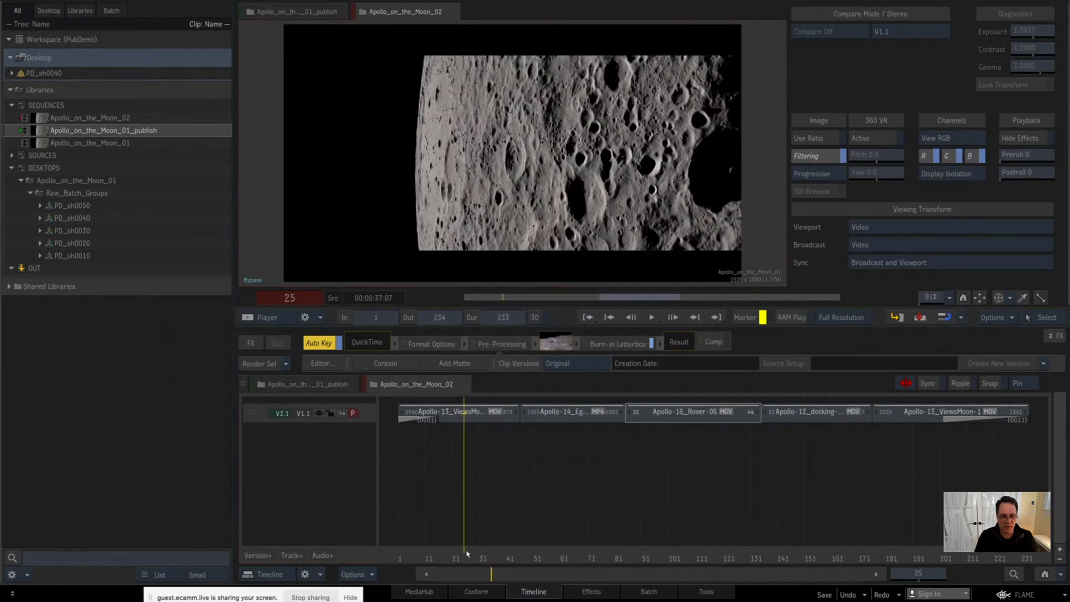
{"action": "left_click", "coordinate": [283, 556]}
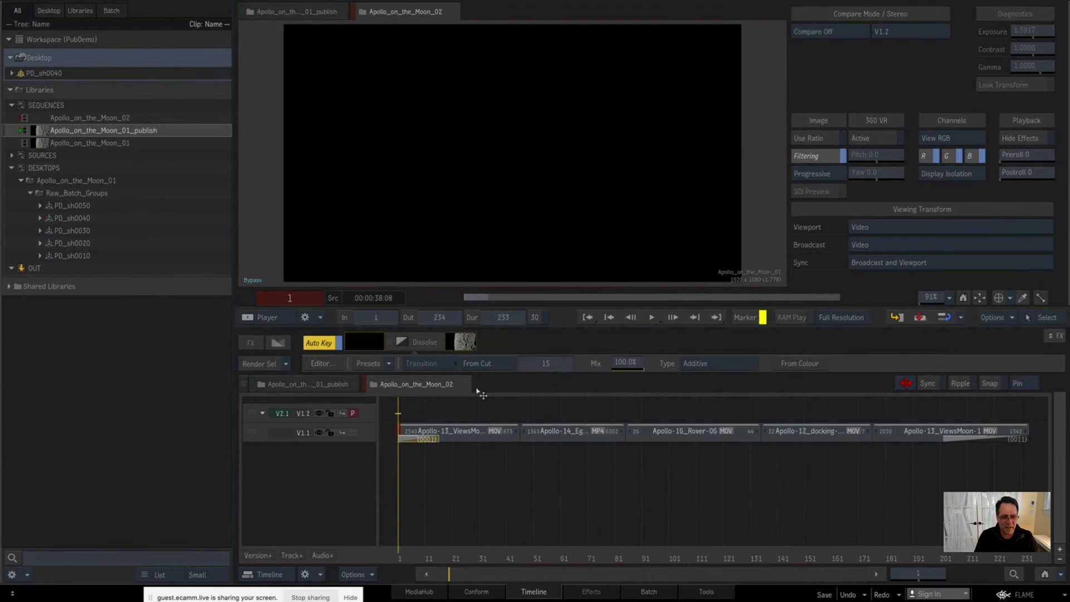
{"action": "right_click", "coordinate": [455, 412]}
{"action": "left_click", "coordinate": [482, 458]}
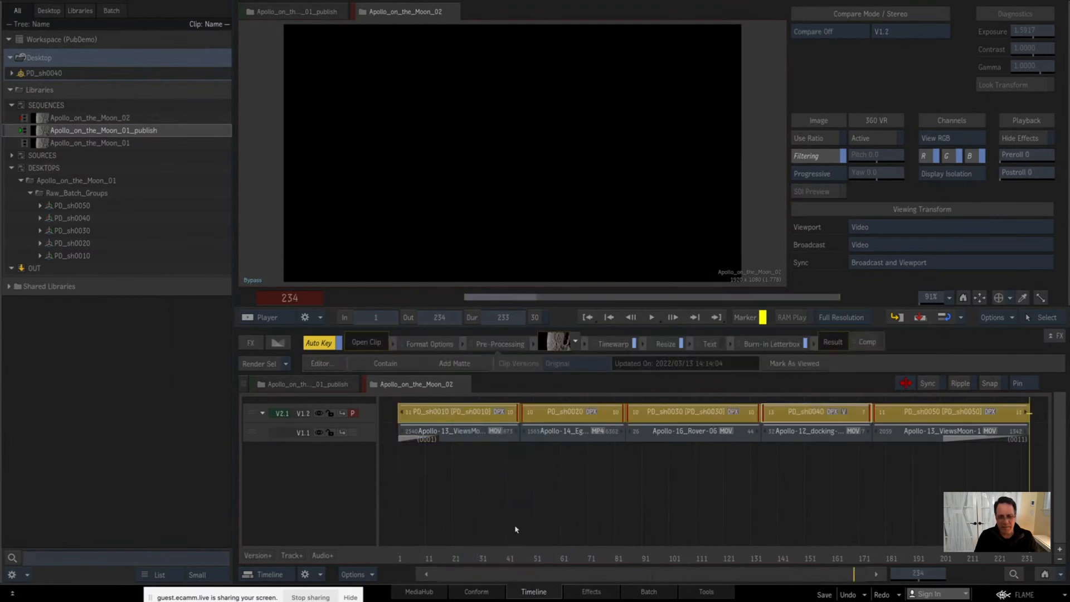
Step: Park on frame 153 and set the PD_sh0040 segment to clip version v00, with track V1.2 as the primary
{"action": "left_click", "coordinate": [815, 553]}
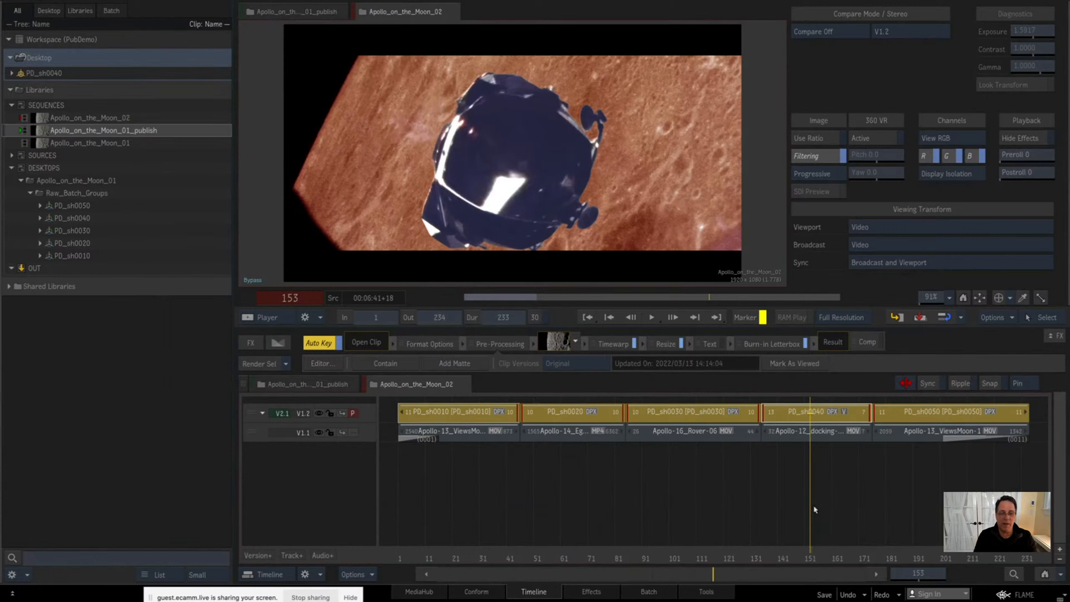
{"action": "left_click", "coordinate": [814, 510]}
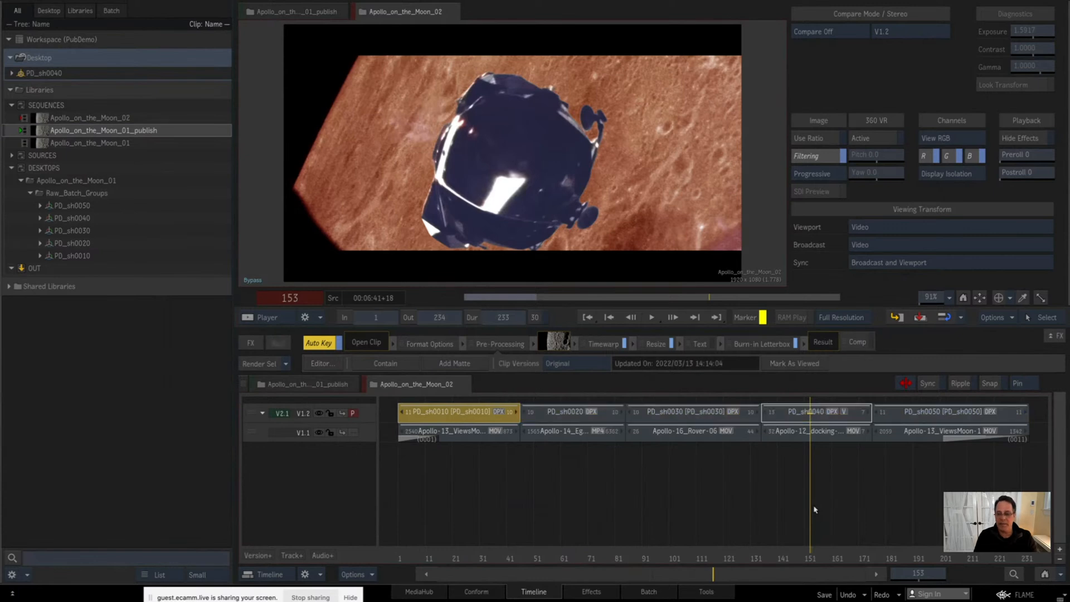
{"action": "mouse_move", "coordinate": [1068, 317]}
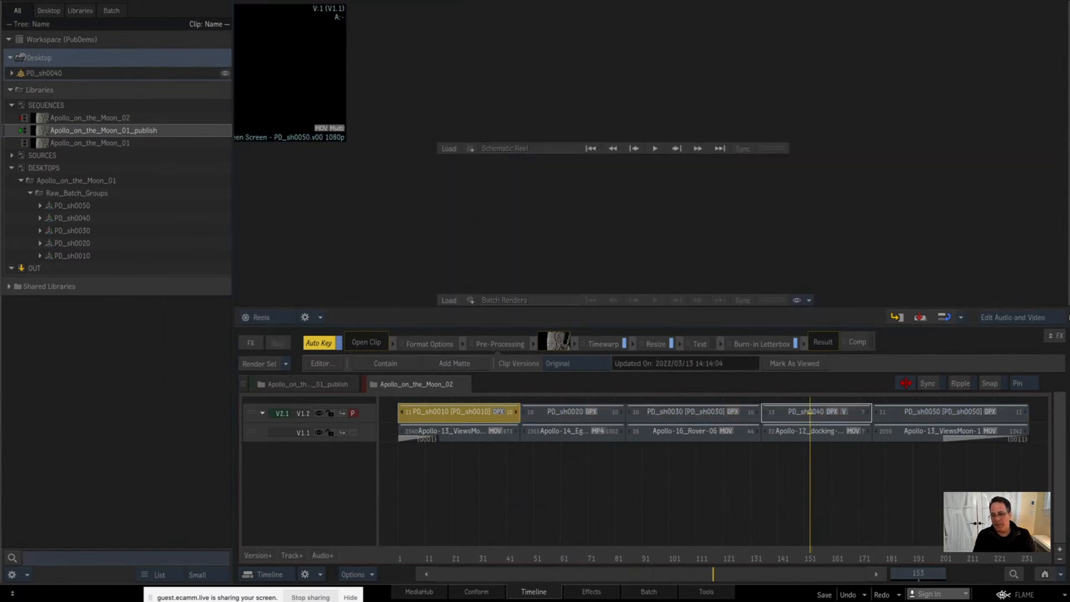
{"action": "left_click", "coordinate": [832, 413]}
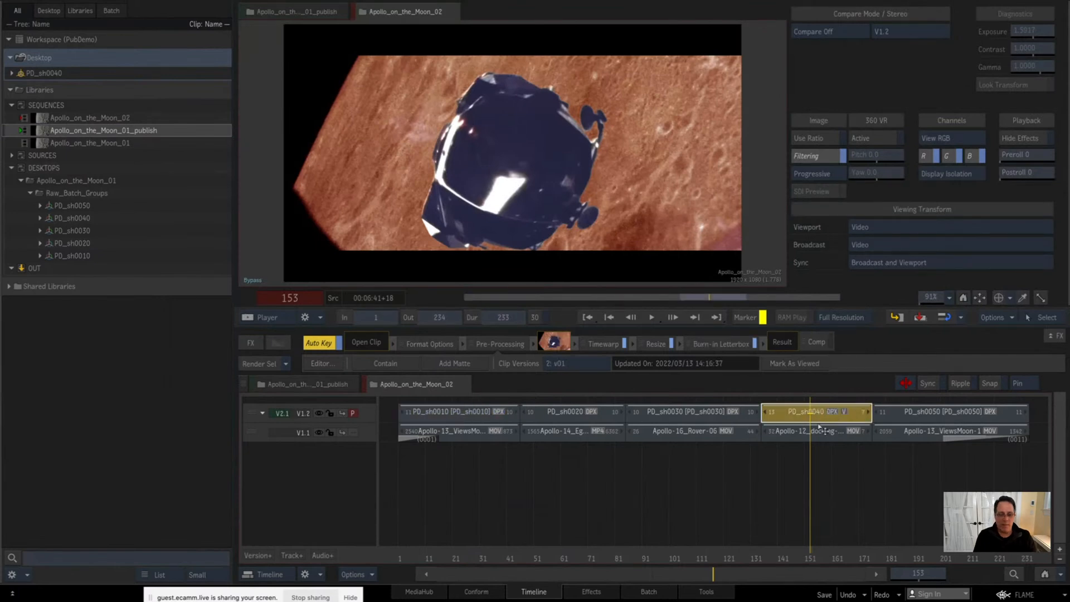
{"action": "key", "text": "ctrl+alt+Down"}
{"action": "key", "text": "ctrl+alt+Up"}
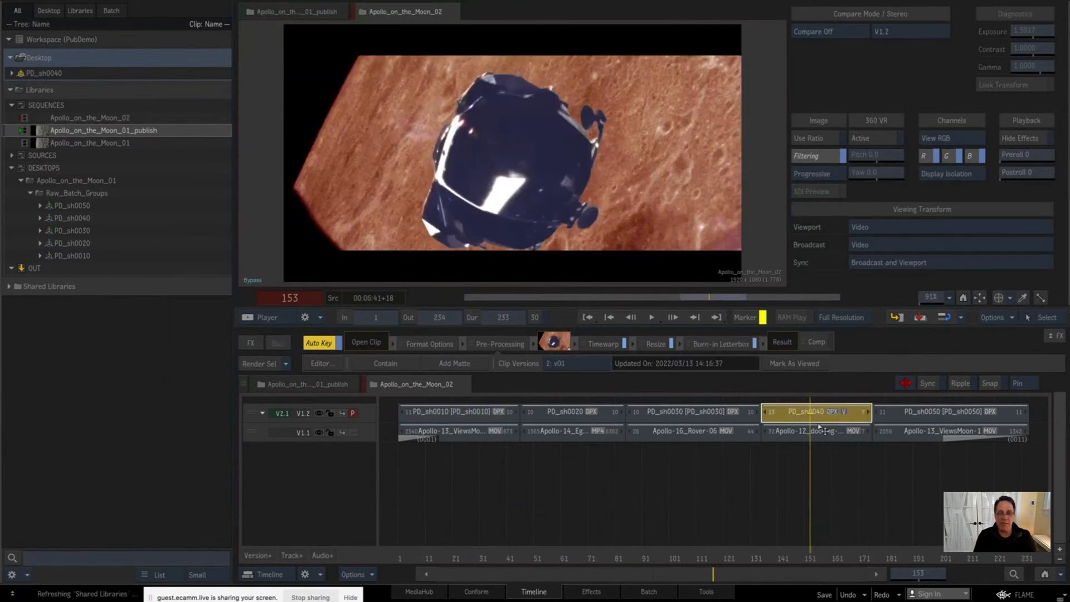
{"action": "key", "text": "ctrl+alt+Down"}
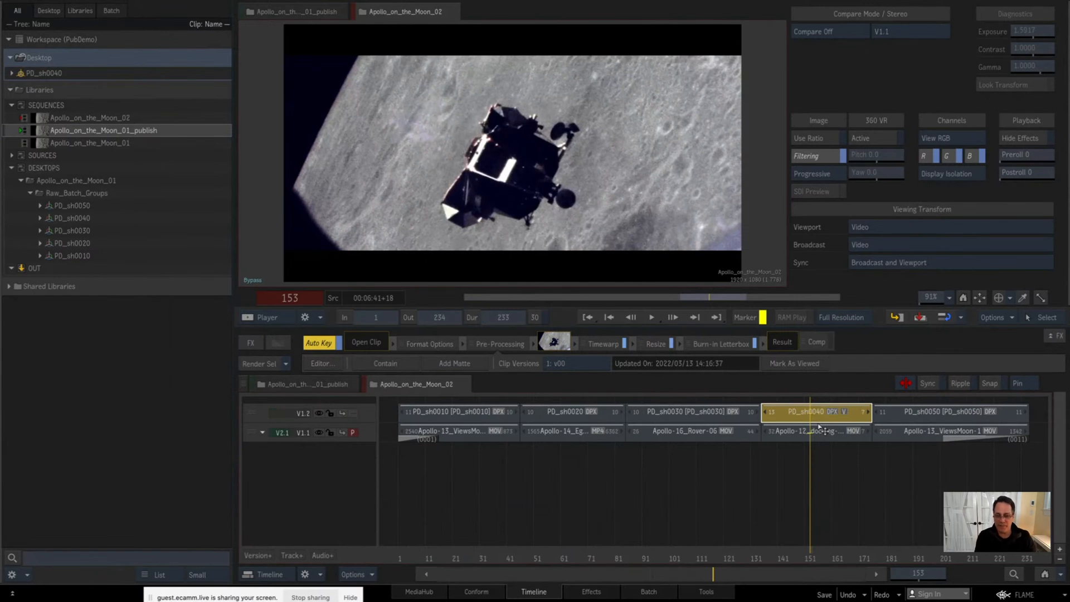
{"action": "key", "text": "Page_Up"}
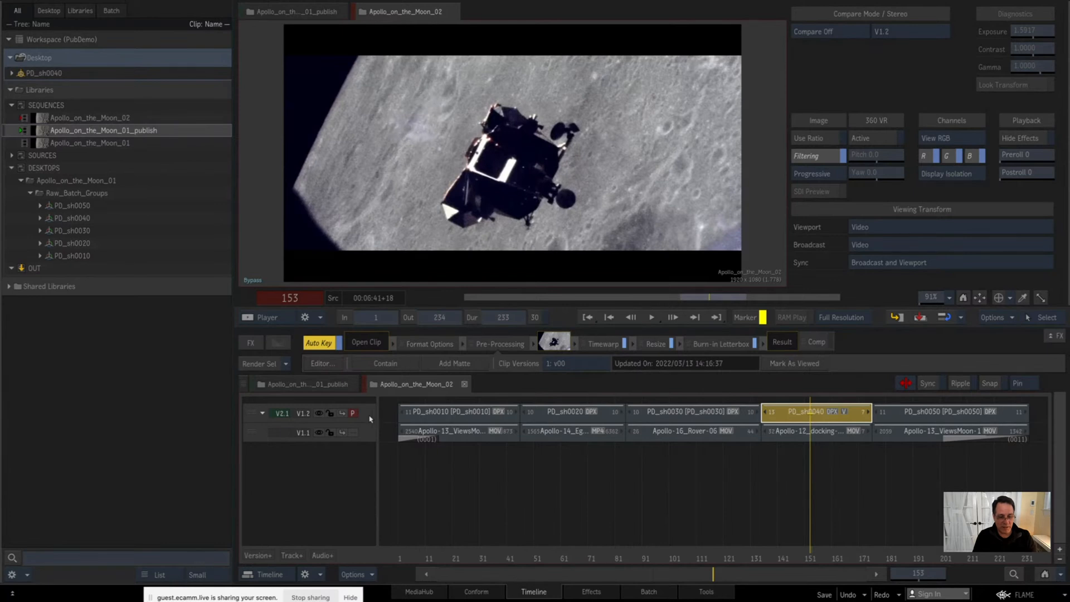
Step: Widen the track header area and rename track V1.1 as "DPX from Lab"
{"action": "left_click_drag", "start_coordinate": [377, 419], "coordinate": [450, 426]}
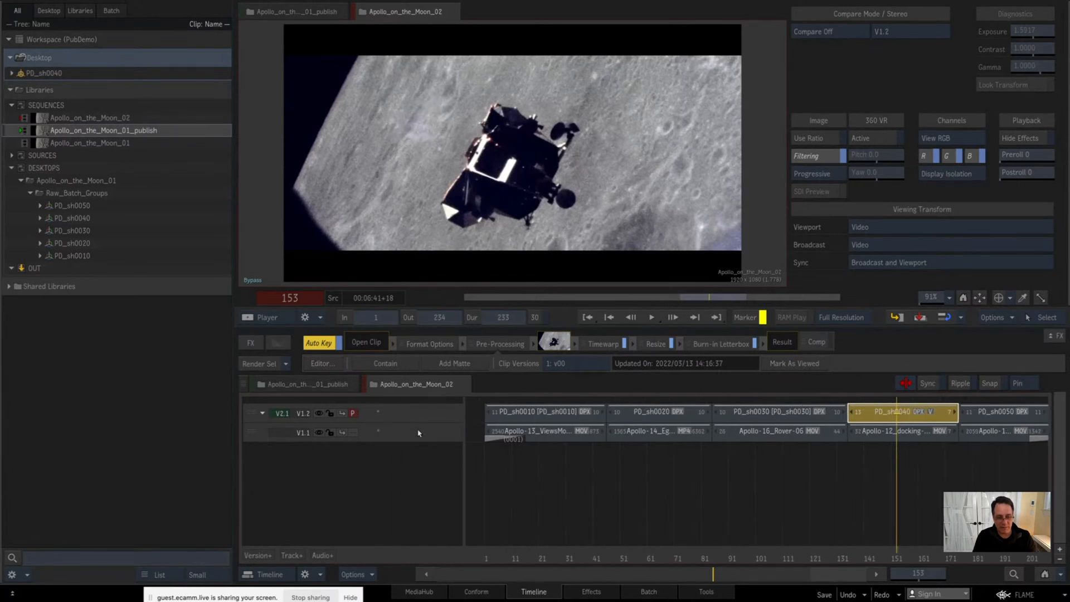
{"action": "right_click", "coordinate": [393, 438]}
{"action": "left_click", "coordinate": [441, 507]}
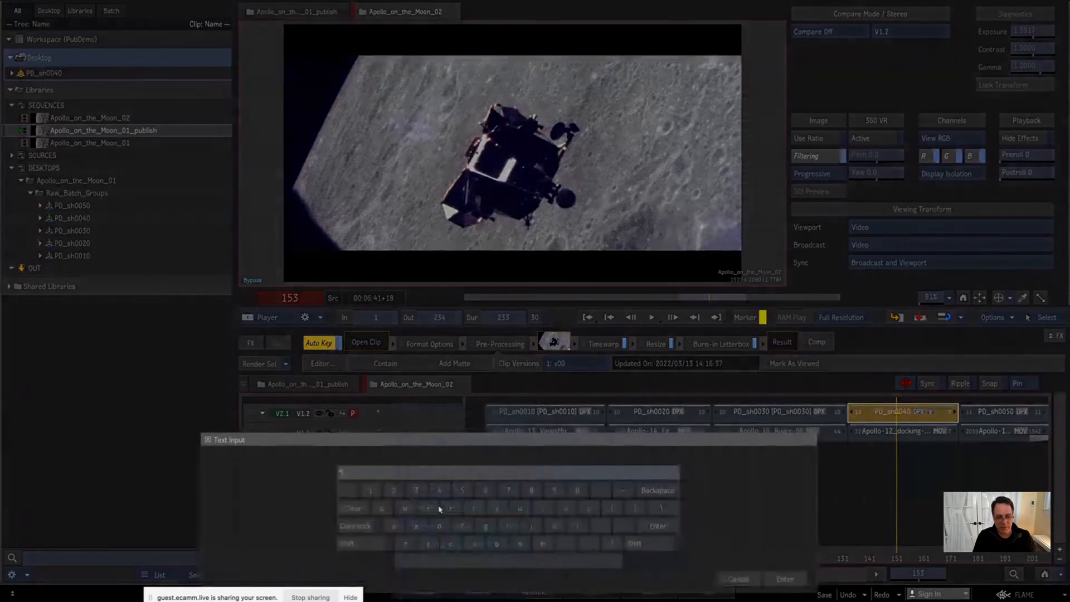
{"action": "type", "text": "DP"}
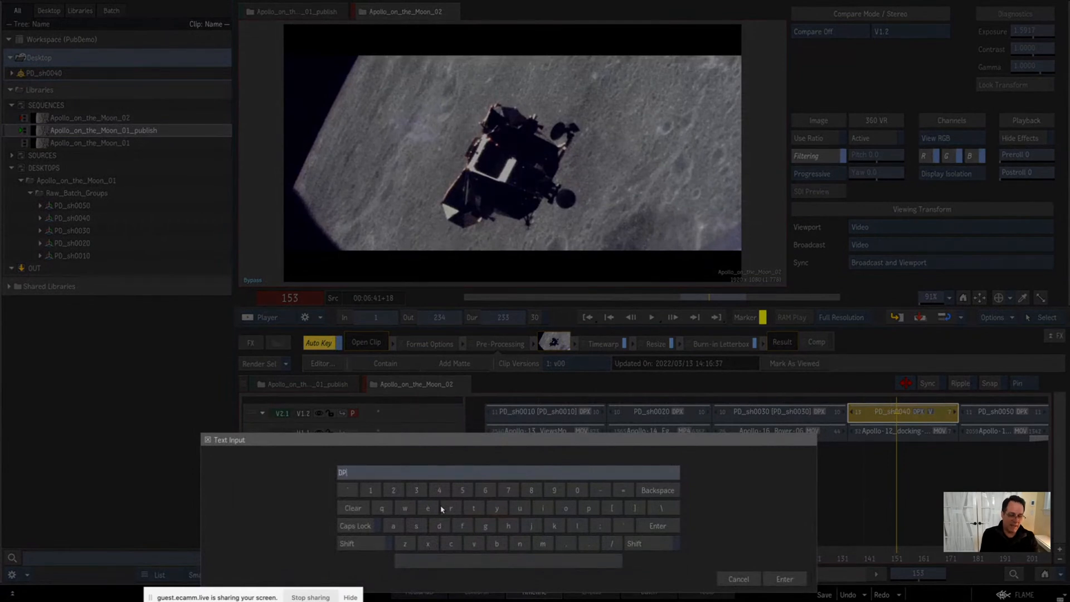
{"action": "type", "text": "X from "}
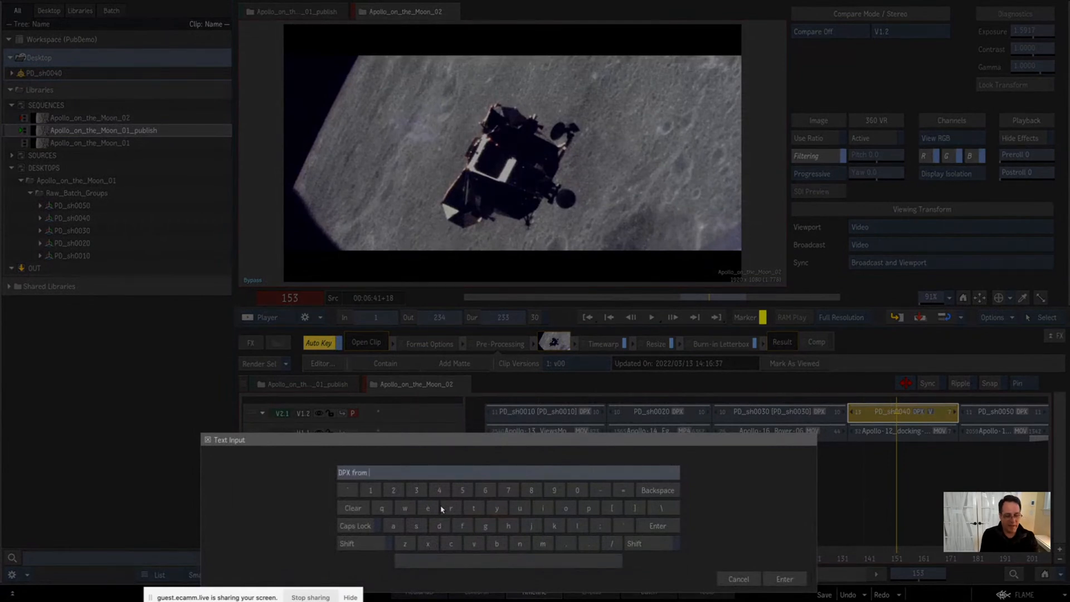
{"action": "type", "text": "Lab"}
{"action": "key", "text": "Return"}
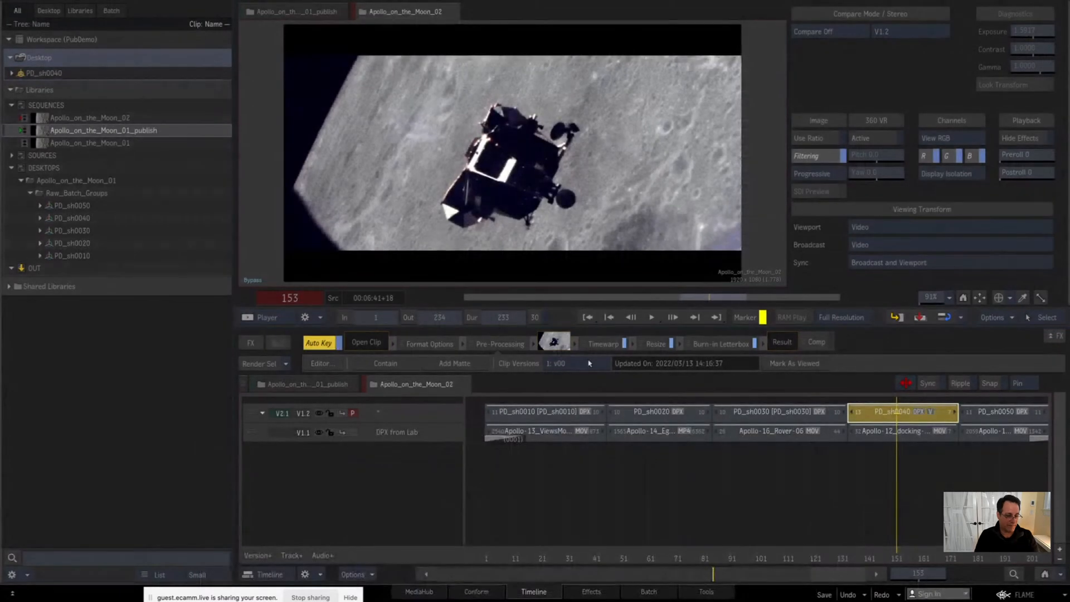
Step: Rename track V1.2 as "Publish" and add another empty track above it
{"action": "right_click", "coordinate": [429, 417]}
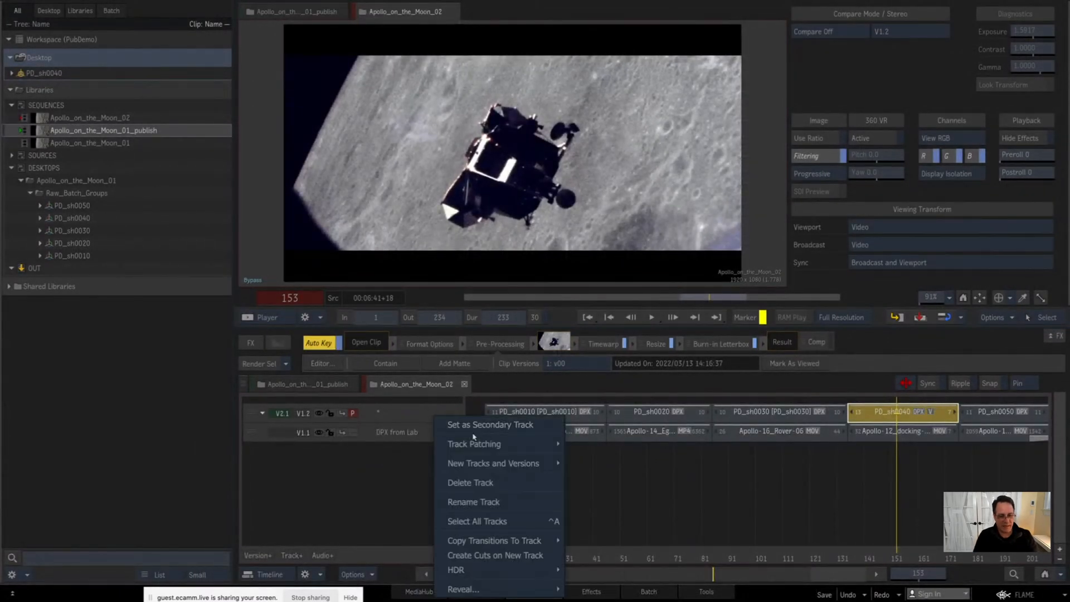
{"action": "left_click", "coordinate": [457, 502]}
{"action": "type", "text": "P"}
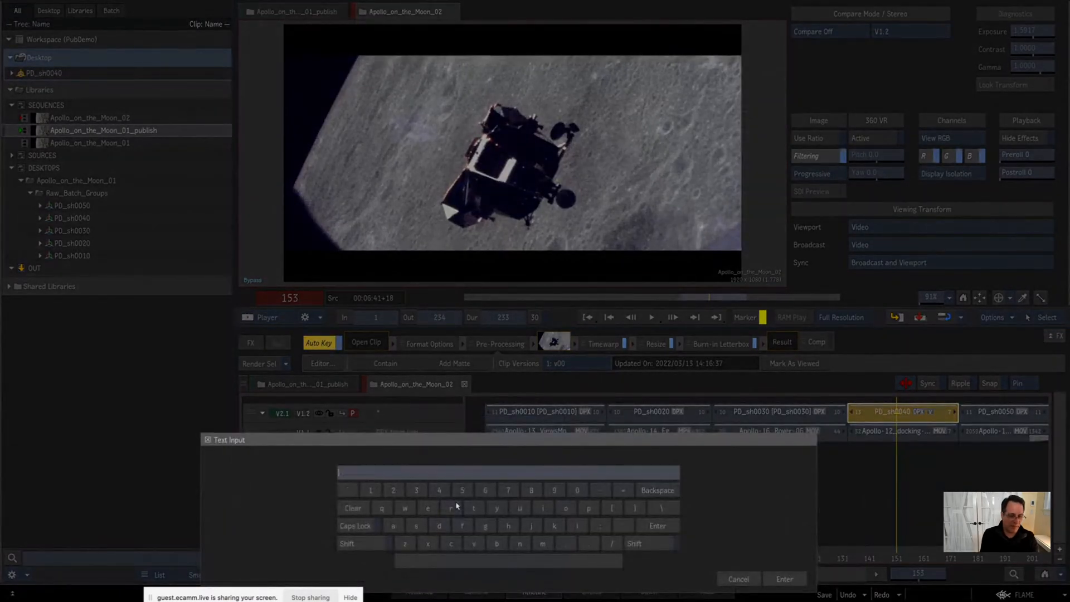
{"action": "type", "text": "ublish"}
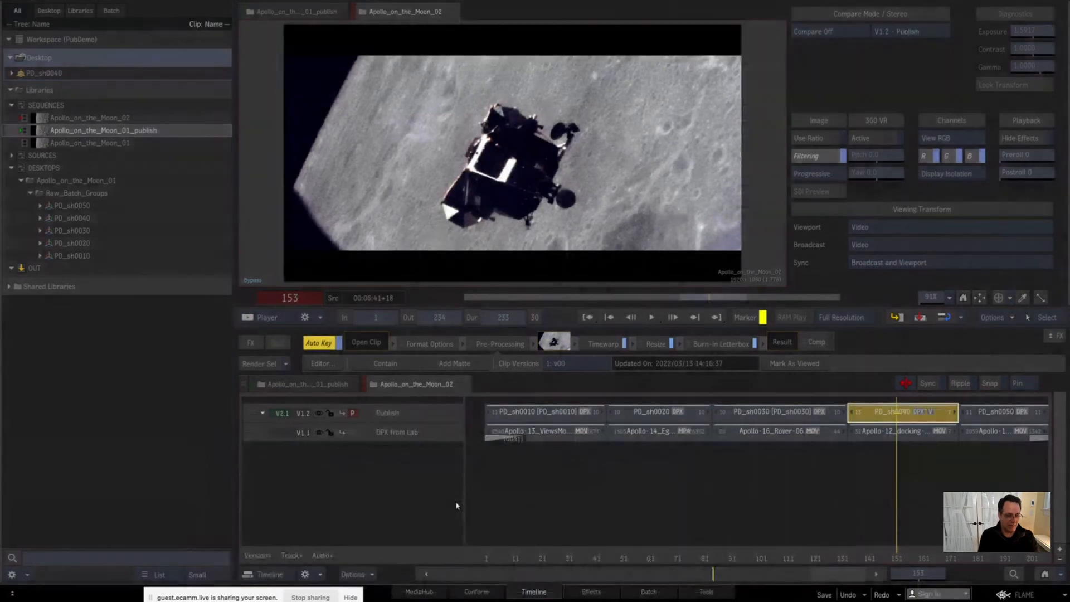
{"action": "key", "text": "Return"}
{"action": "left_click", "coordinate": [292, 555]}
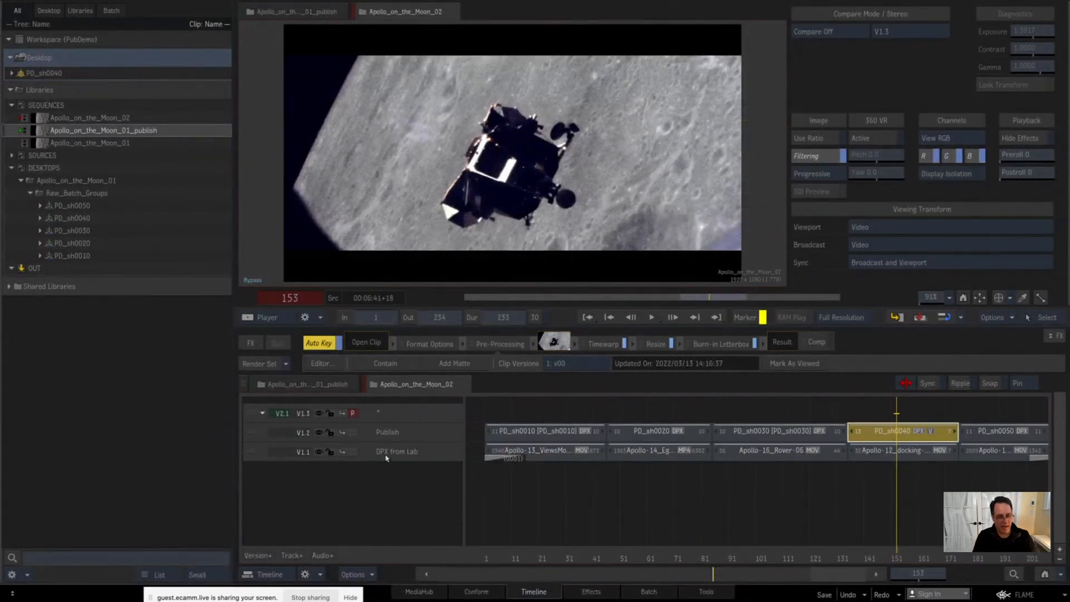
Step: Rename the empty track V1.3 as "Approved to send to Edit"
{"action": "right_click", "coordinate": [395, 422]}
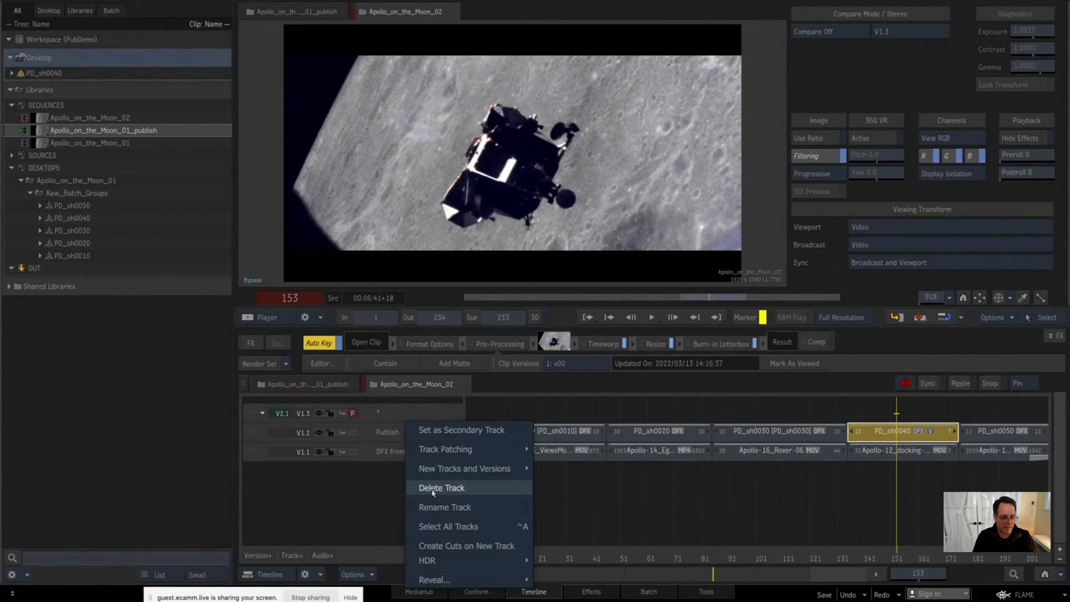
{"action": "left_click", "coordinate": [427, 512]}
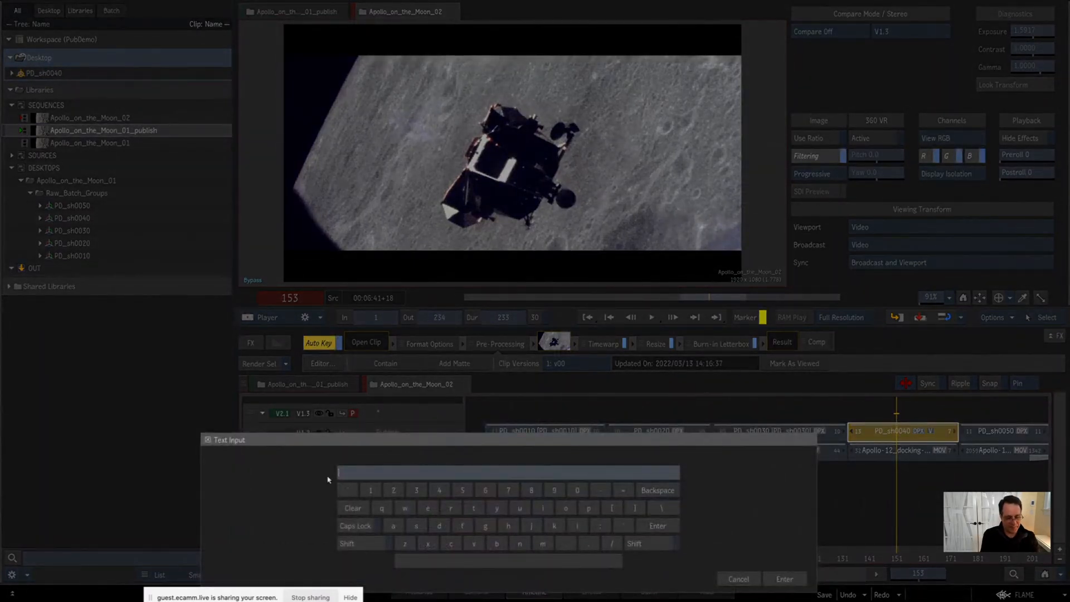
{"action": "type", "text": "Appro"}
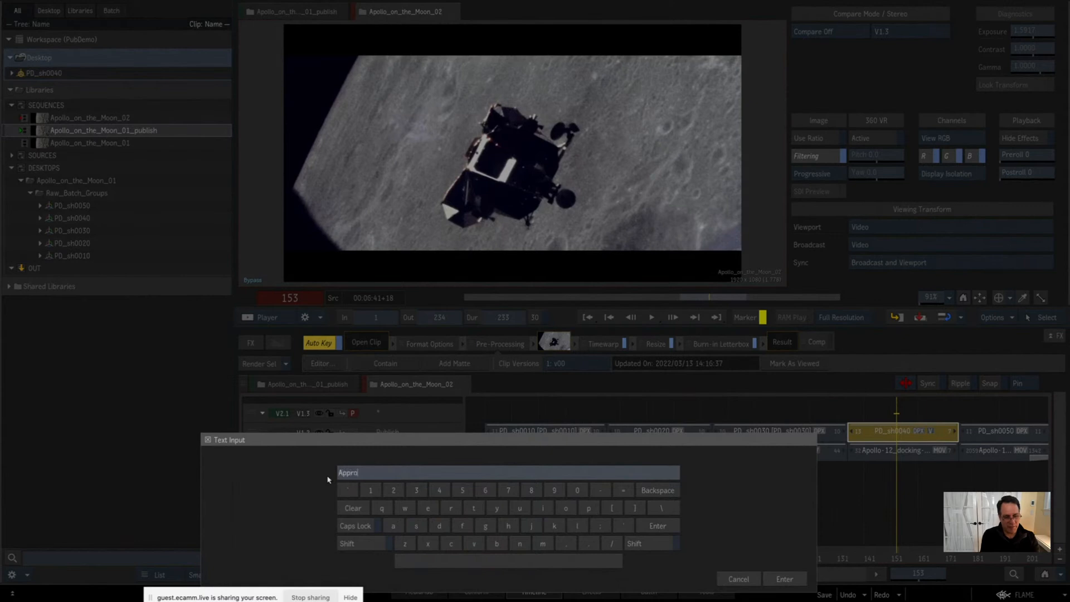
{"action": "type", "text": "ved to send to Edit"}
{"action": "key", "text": "Return"}
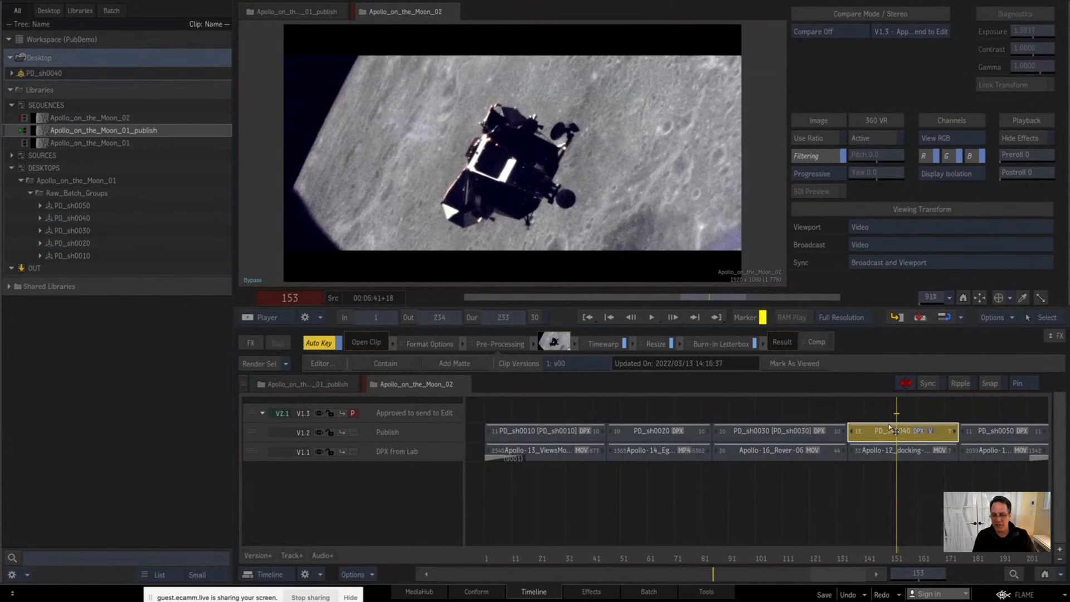
Step: Set the PD_sh0040 segment to clip version v01 and move it up onto the "Approved to send to Edit" track
{"action": "left_click", "coordinate": [554, 365]}
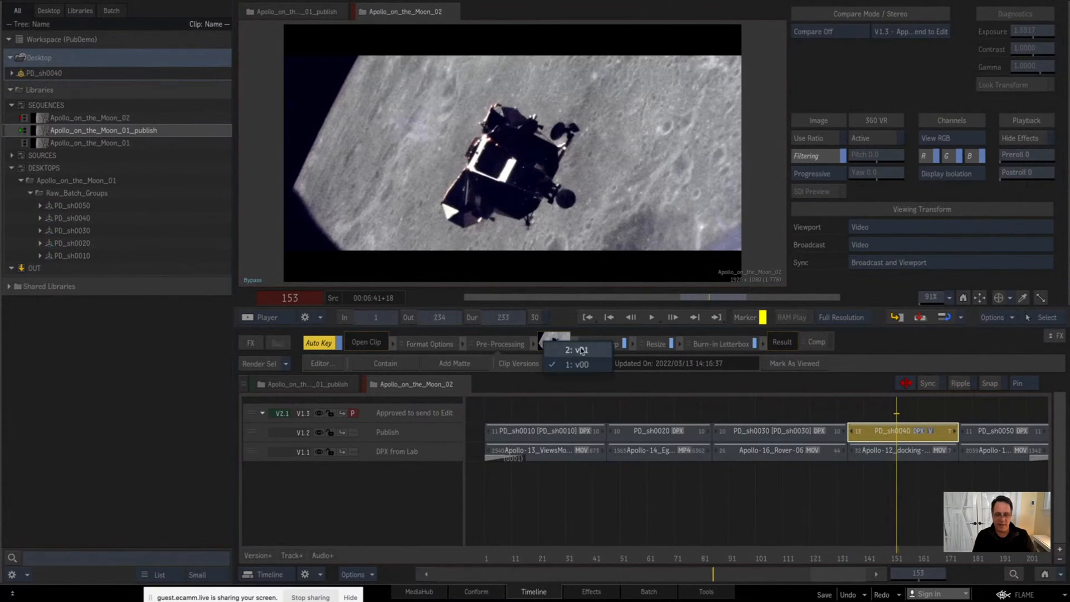
{"action": "left_click", "coordinate": [560, 347]}
{"action": "left_click_drag", "start_coordinate": [870, 430], "coordinate": [874, 414]}
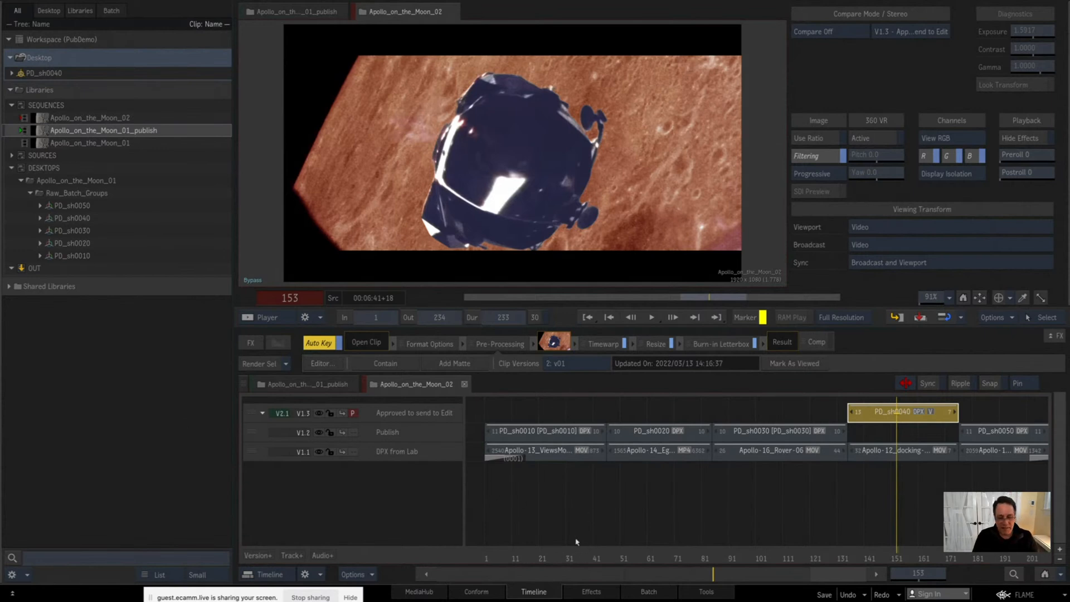
Step: Scrub the sequence from the PD_sh0010 segment to frame 136 at the start of PD_sh0040
{"action": "left_click_drag", "start_coordinate": [555, 553], "coordinate": [569, 543]}
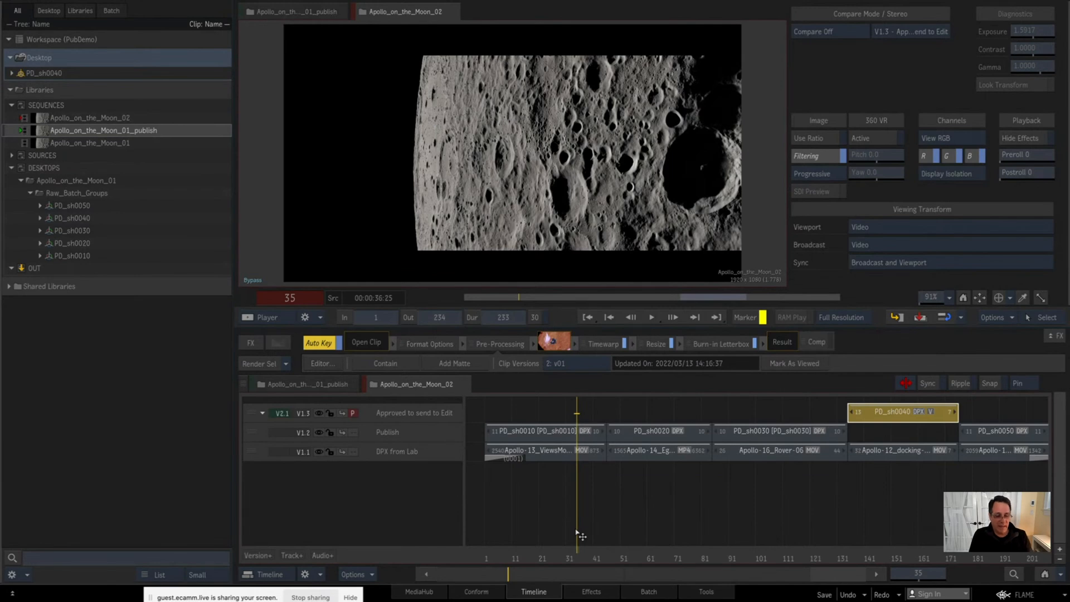
{"action": "left_click_drag", "start_coordinate": [543, 562], "coordinate": [850, 559]}
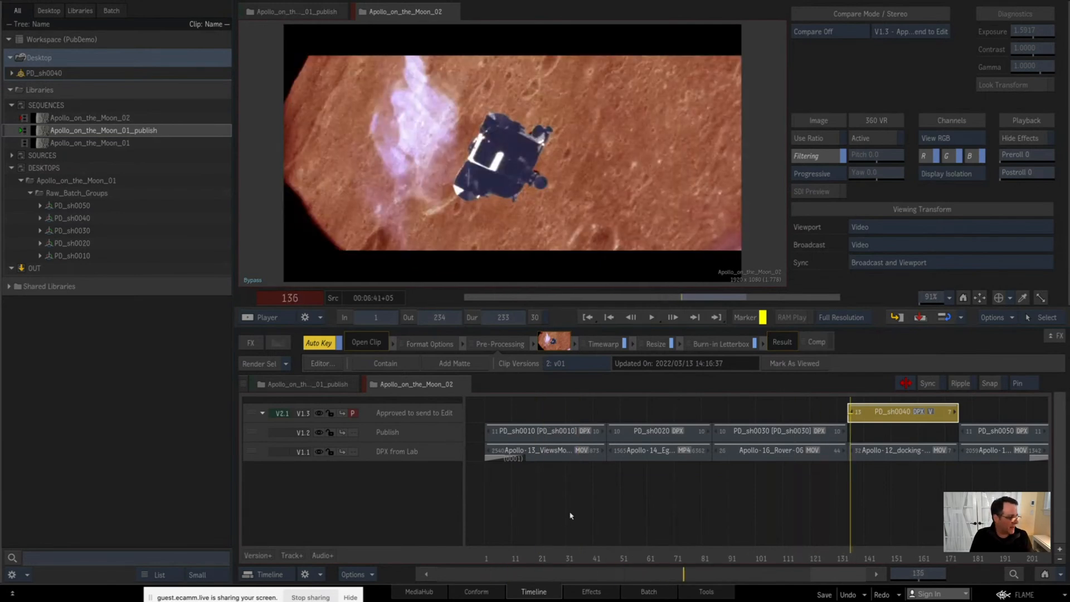
{"action": "mouse_move", "coordinate": [1, 234]}
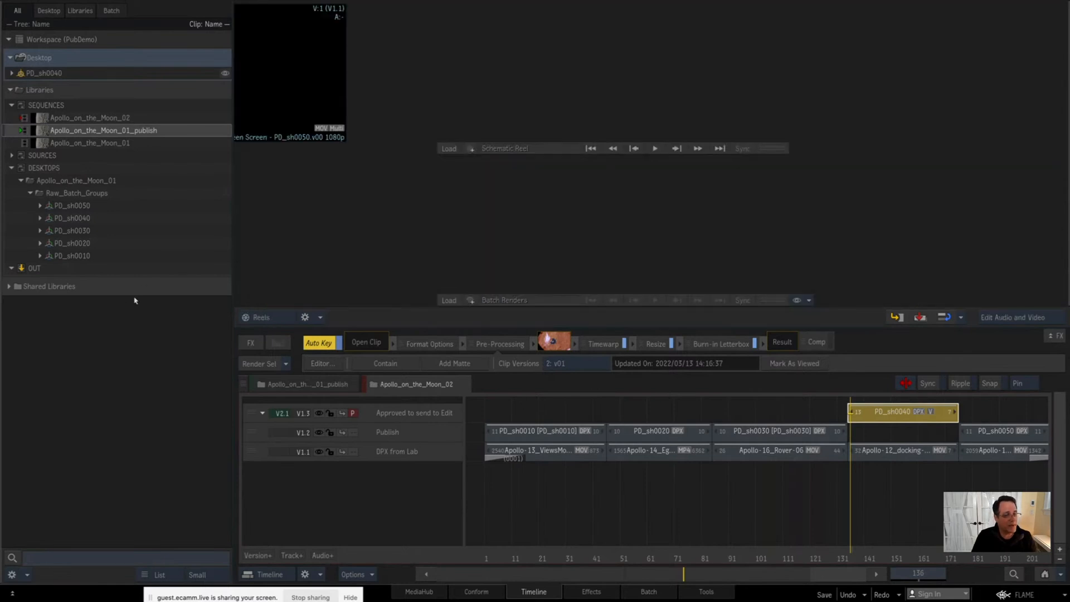
{"action": "mouse_move", "coordinate": [1068, 239]}
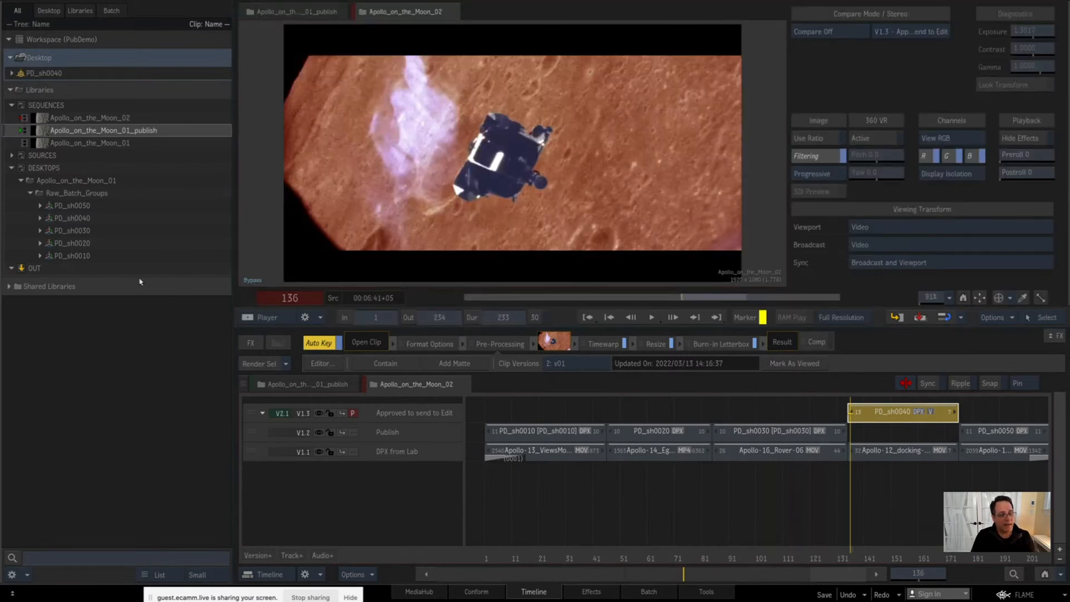
Step: Run the Create Shared Library script on Shared Libraries and enter the first artist's name
{"action": "left_click", "coordinate": [126, 290]}
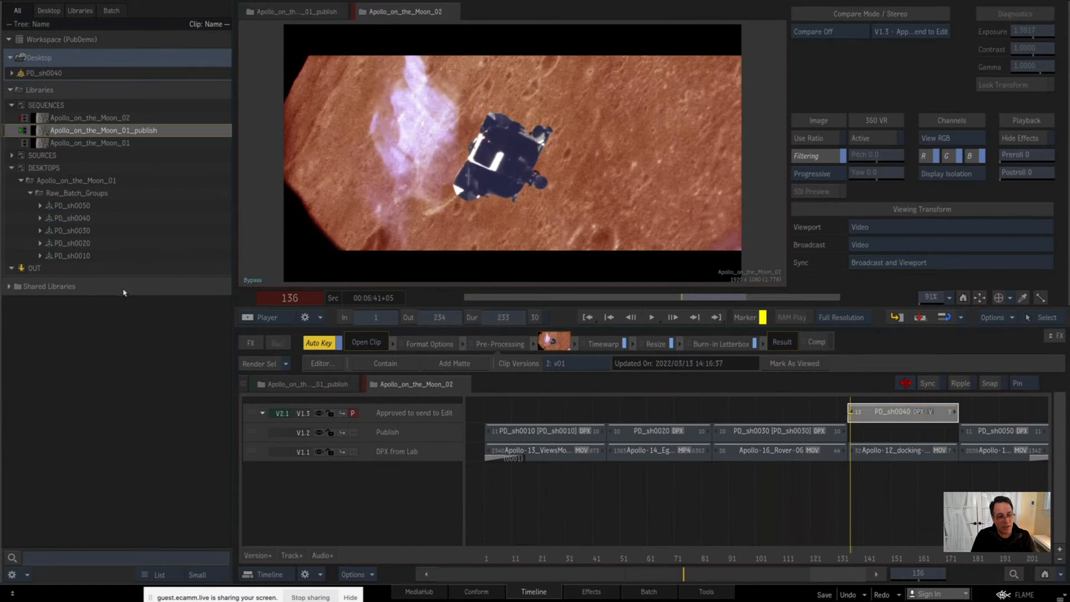
{"action": "right_click", "coordinate": [127, 290]}
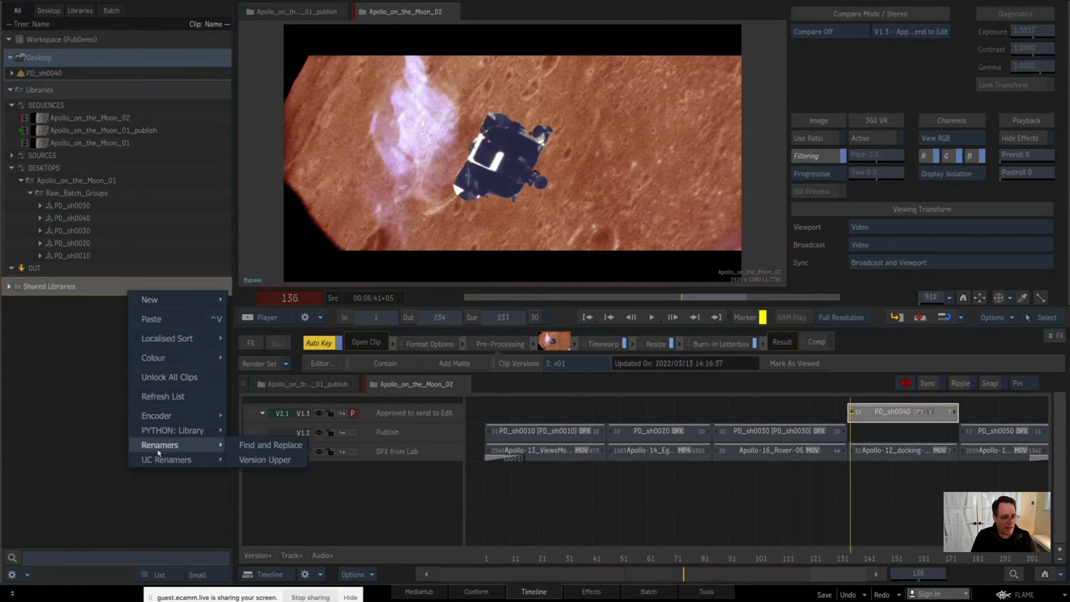
{"action": "mouse_move", "coordinate": [159, 432]}
{"action": "left_click", "coordinate": [270, 432]}
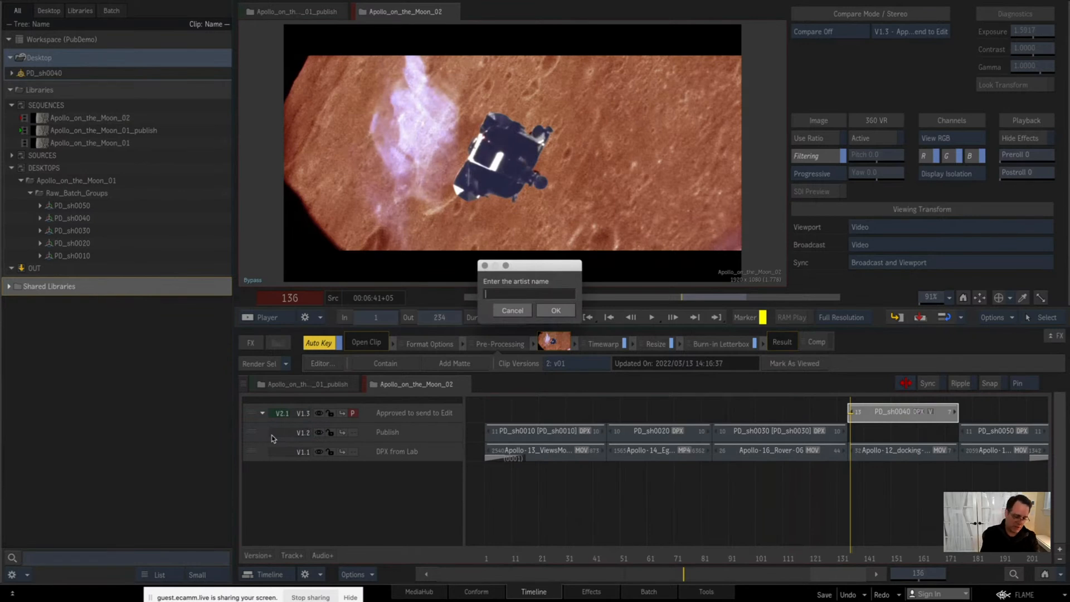
{"action": "type", "text": "An"}
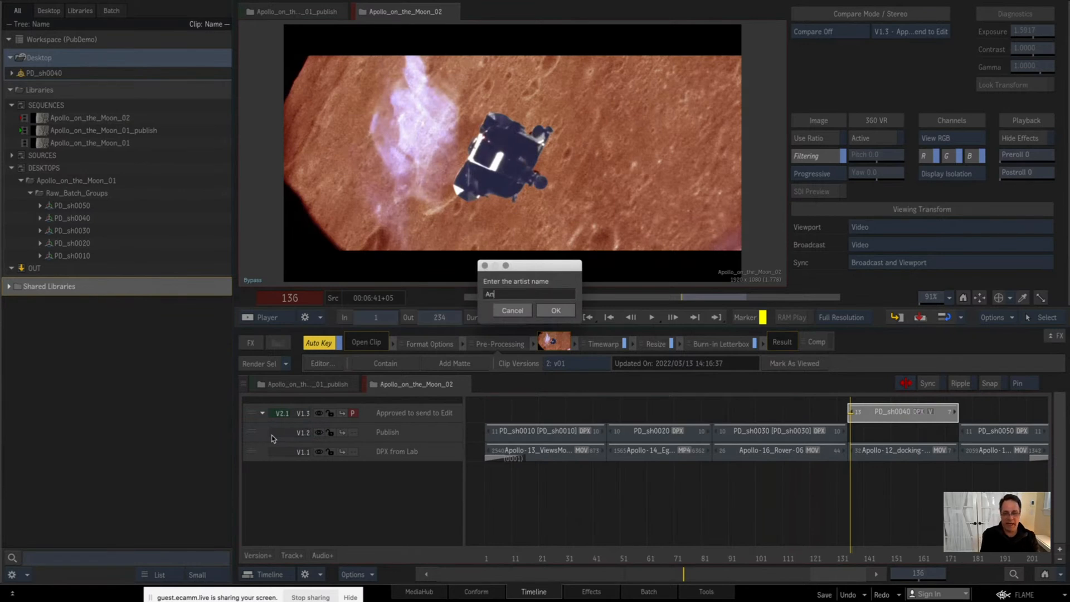
{"action": "type", "text": "dy"}
{"action": "key", "text": "Return"}
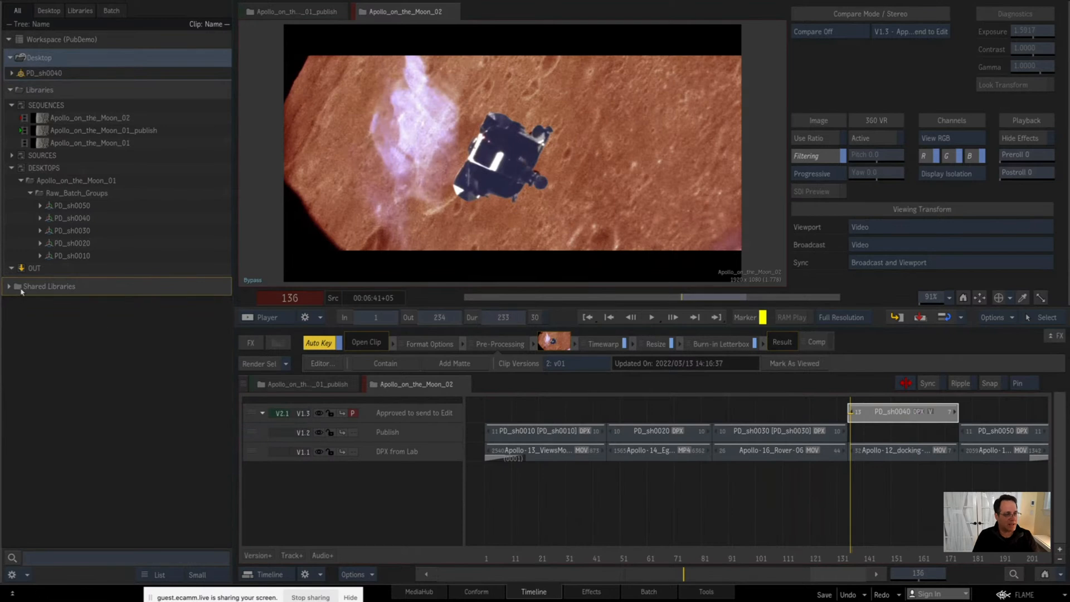
Step: Expand Shared Libraries and empty the -UNASSIGNED library by removing its old Raw_Batch_Groups folder
{"action": "left_click", "coordinate": [8, 286]}
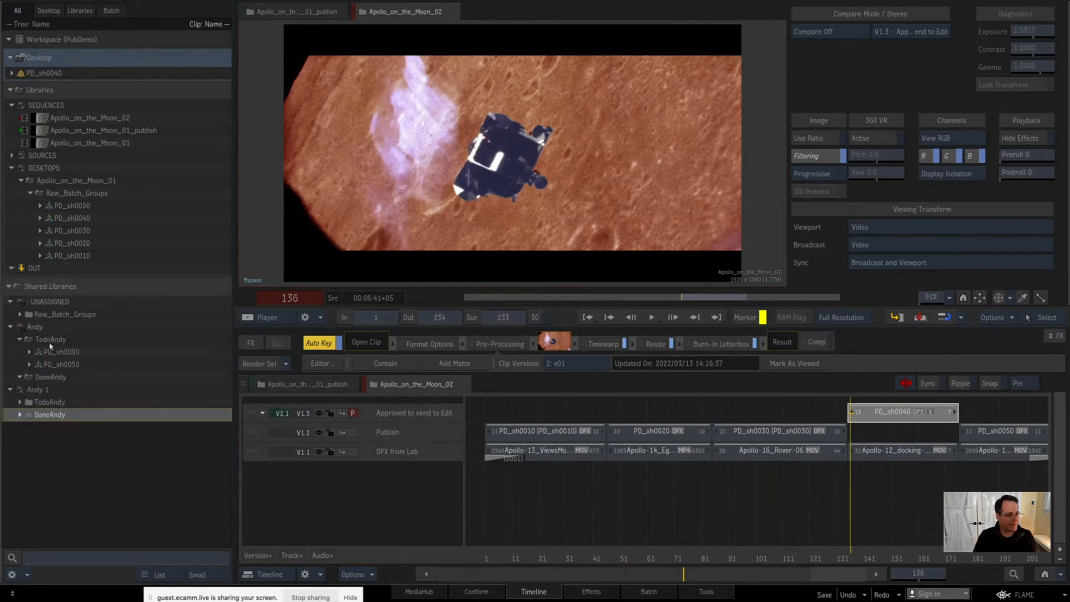
{"action": "left_click", "coordinate": [21, 314]}
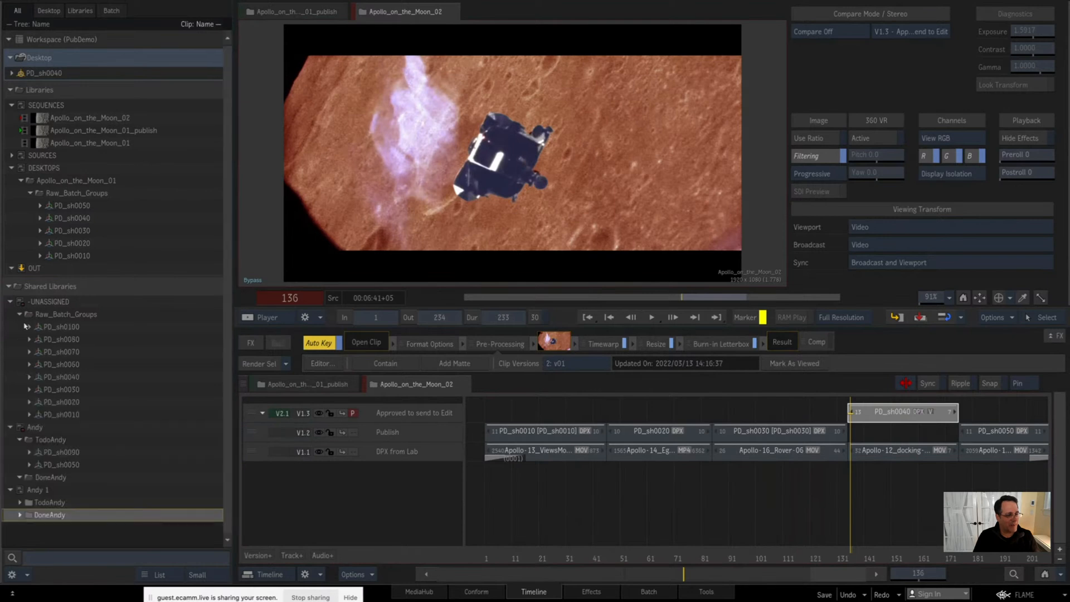
{"action": "right_click", "coordinate": [51, 302]}
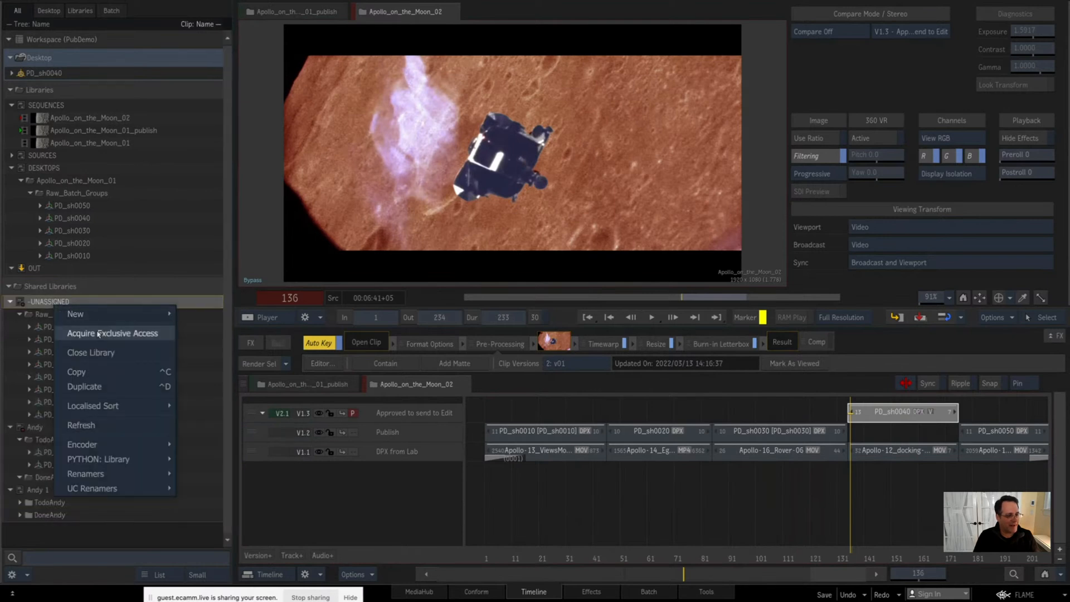
{"action": "left_click", "coordinate": [49, 414]}
{"action": "right_click", "coordinate": [35, 427]}
{"action": "left_click", "coordinate": [49, 532]}
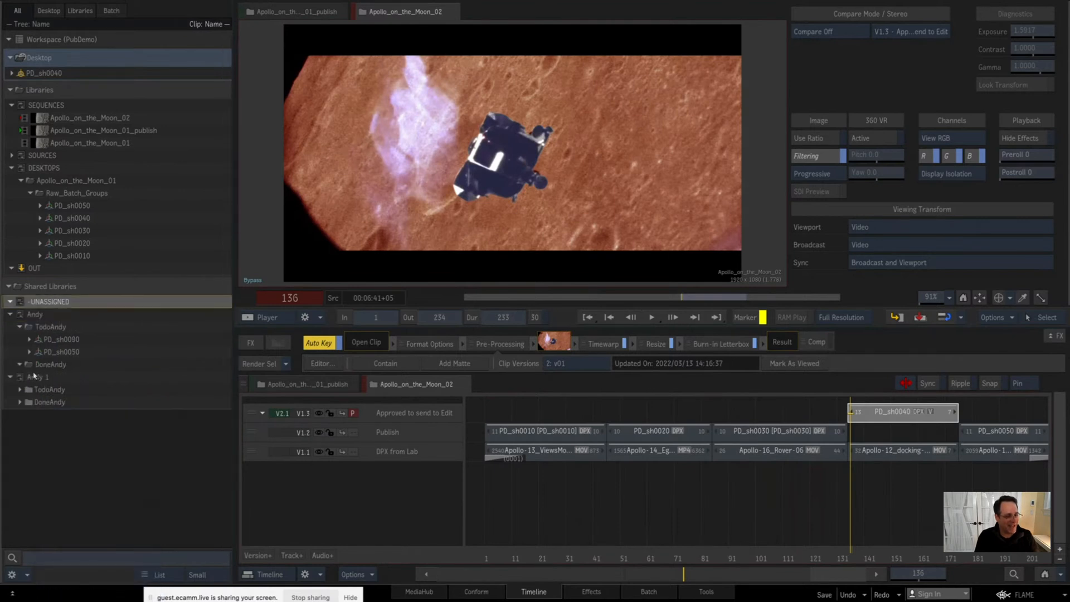
Step: Delete the artist's older shared library, the one whose Todo folder holds PD_sh0090 and PD_sh0050
{"action": "left_click", "coordinate": [47, 333]}
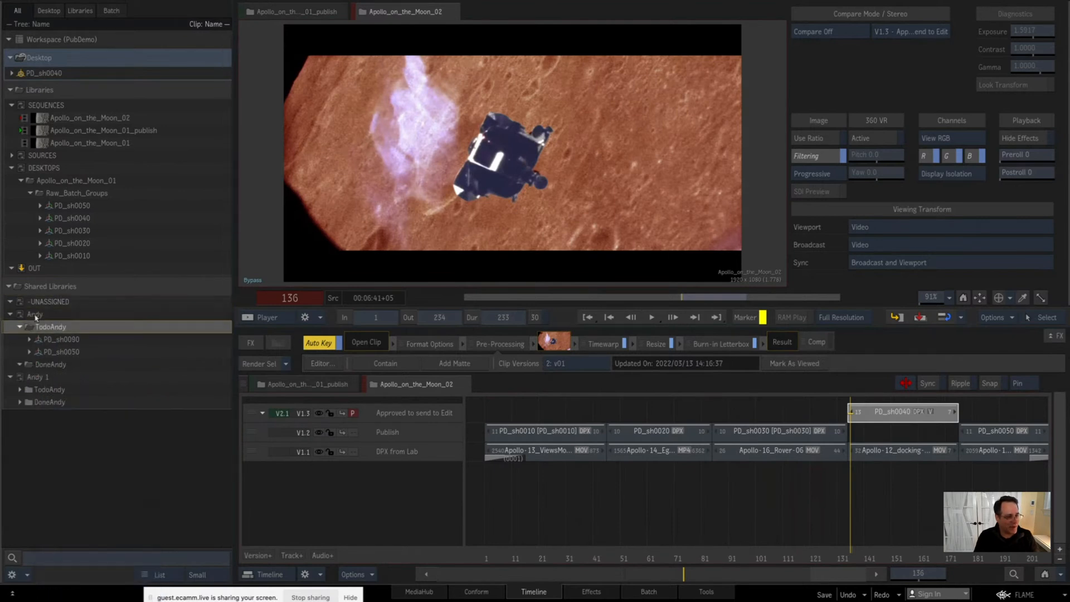
{"action": "right_click", "coordinate": [37, 317]}
{"action": "left_click", "coordinate": [22, 316]}
{"action": "key", "text": "Delete"}
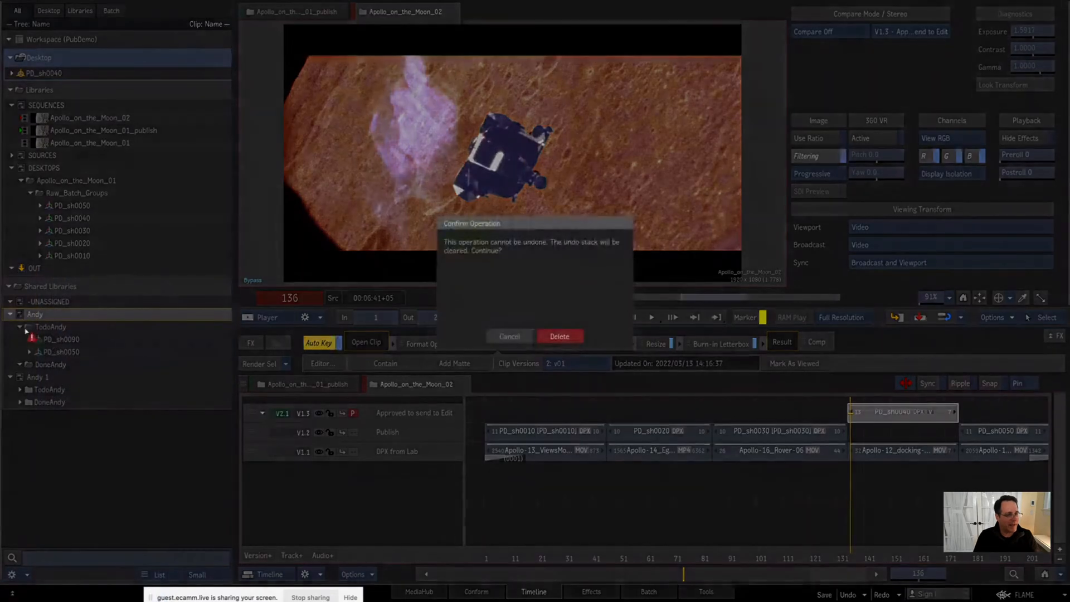
{"action": "left_click", "coordinate": [560, 336]}
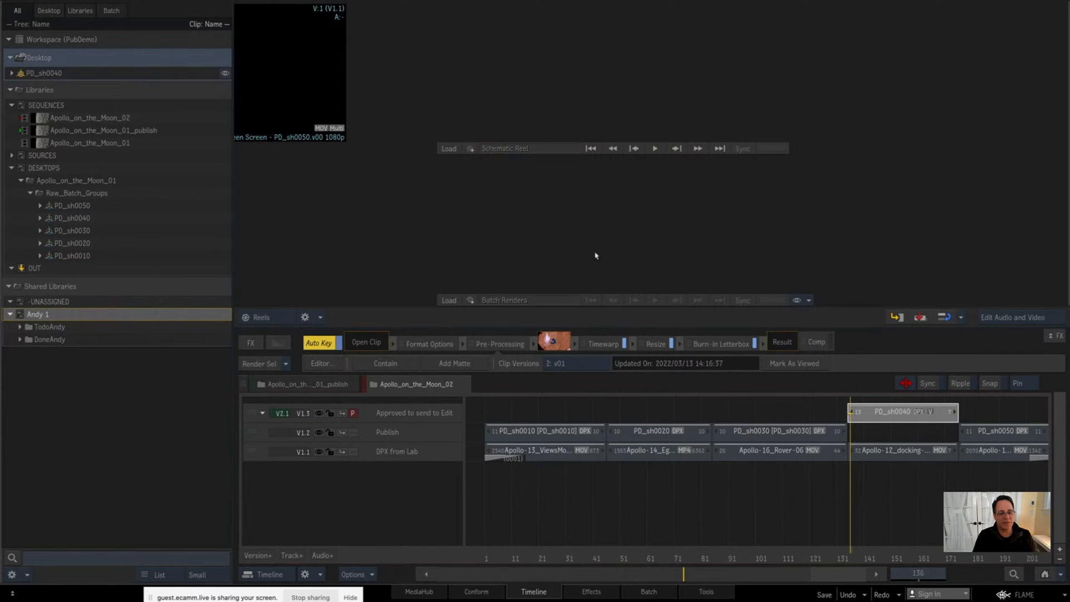
Step: Copy the Raw_Batch_Groups folder from Apollo_on_the_Moon_01 into the -UNASSIGNED shared library and release its exclusive access
{"action": "mouse_move", "coordinate": [1069, 269]}
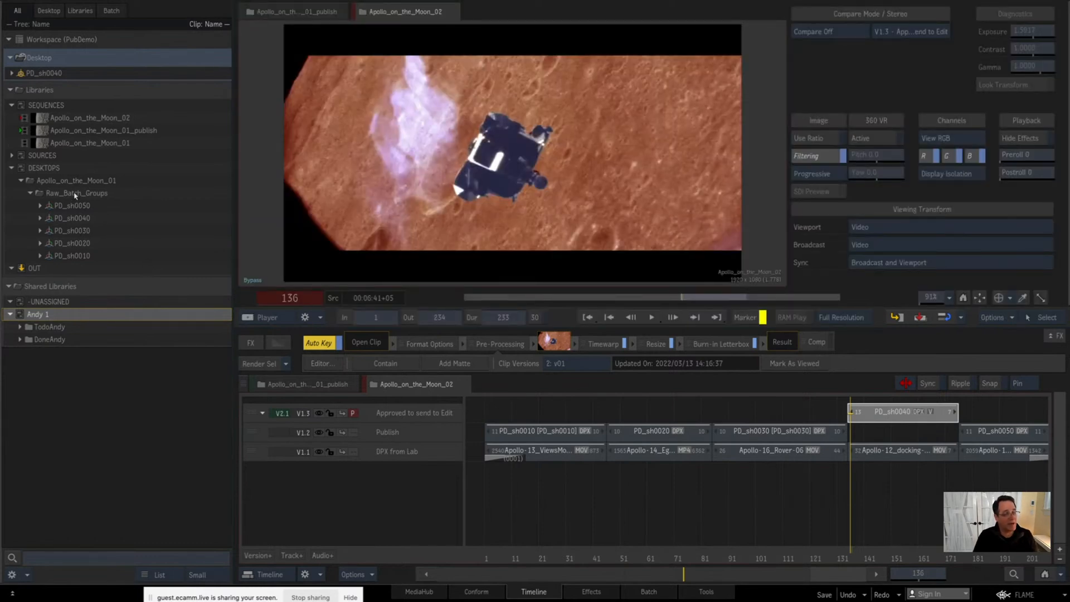
{"action": "left_click_drag", "start_coordinate": [73, 196], "coordinate": [58, 313]}
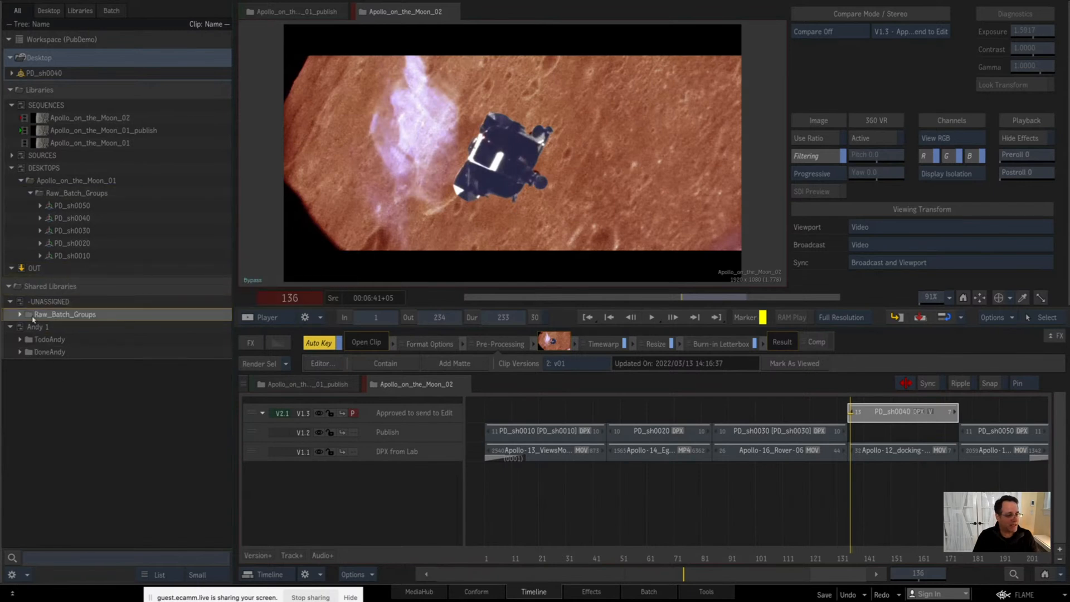
{"action": "left_click", "coordinate": [19, 315]}
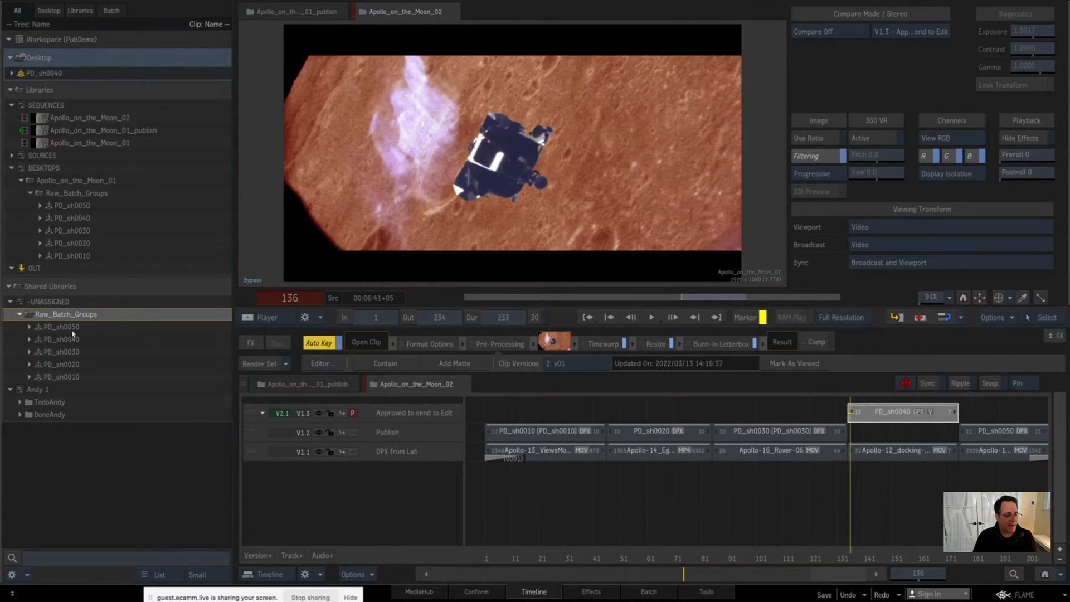
{"action": "right_click", "coordinate": [101, 304]}
{"action": "left_click", "coordinate": [150, 298]}
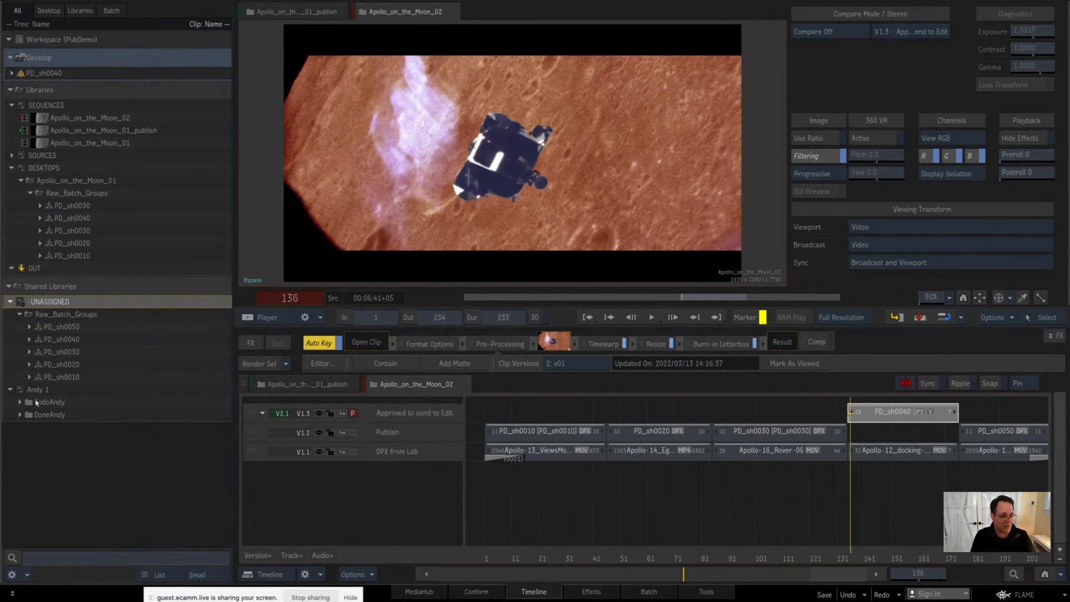
Step: Acquire exclusive access to -UNASSIGNED and move the PD_sh0040 and PD_sh0030 batch groups into the first artist's Todo folder
{"action": "right_click", "coordinate": [58, 301]}
{"action": "left_click", "coordinate": [83, 330]}
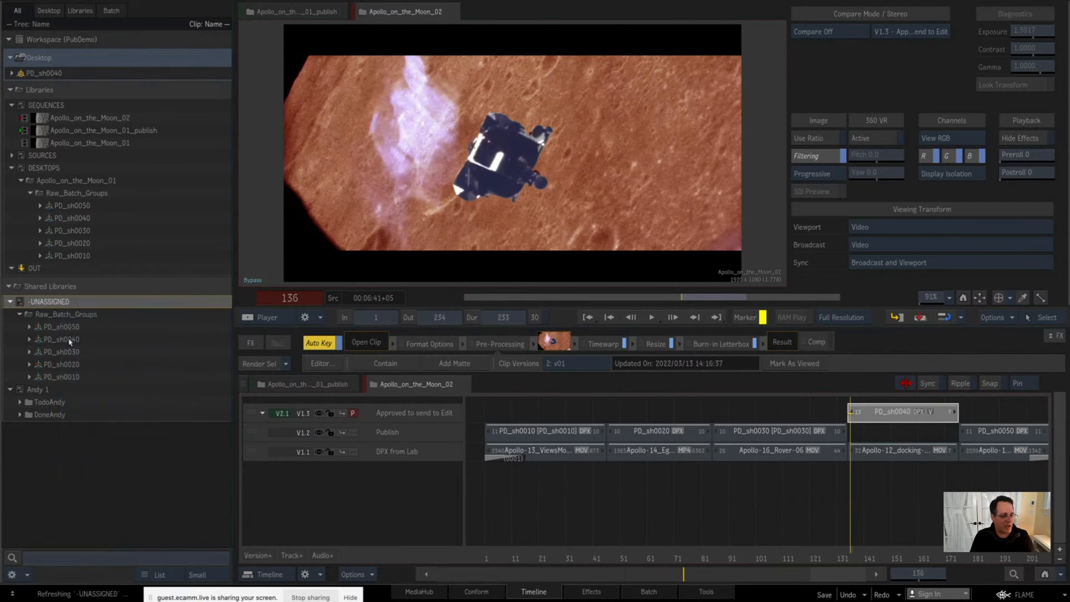
{"action": "left_click", "coordinate": [70, 341]}
{"action": "left_click", "coordinate": [63, 364], "text": "shift"}
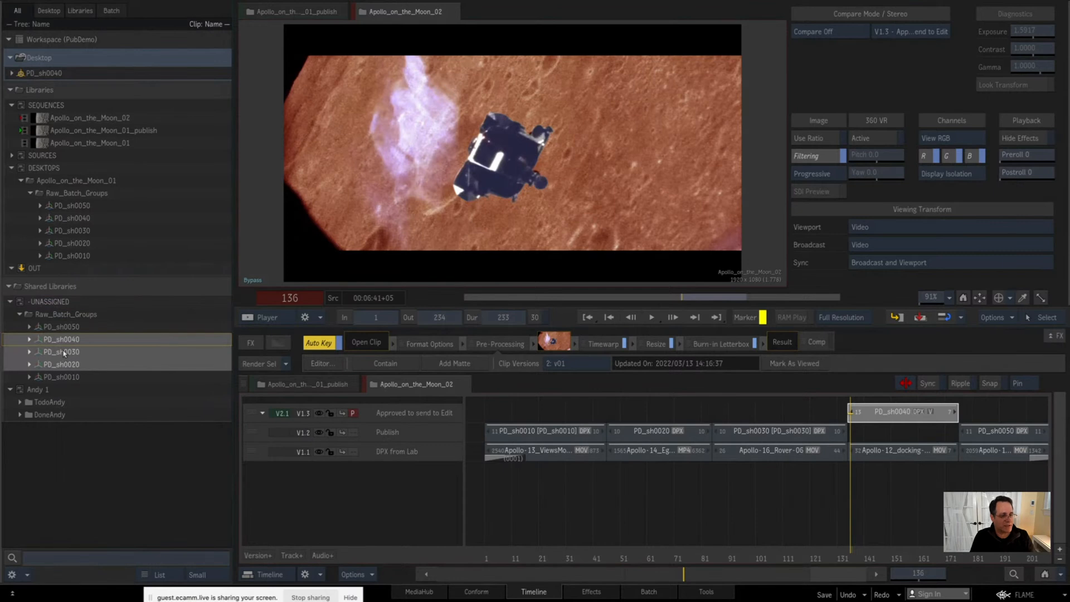
{"action": "left_click", "coordinate": [64, 353]}
{"action": "left_click", "coordinate": [62, 352]}
{"action": "left_click", "coordinate": [37, 341]}
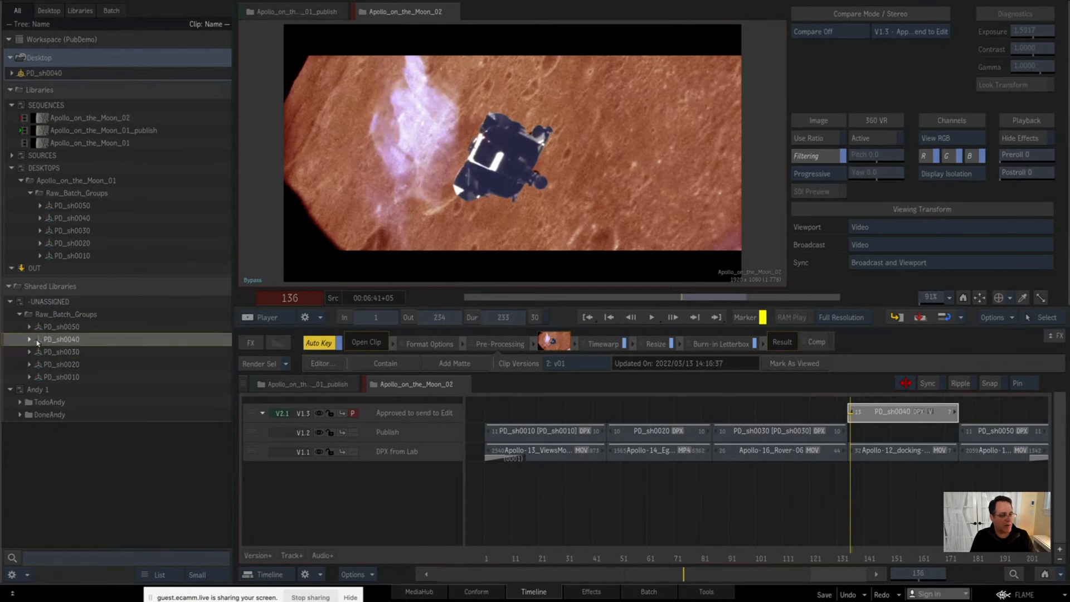
{"action": "left_click_drag", "start_coordinate": [39, 349], "coordinate": [42, 410]}
{"action": "left_click", "coordinate": [20, 377]}
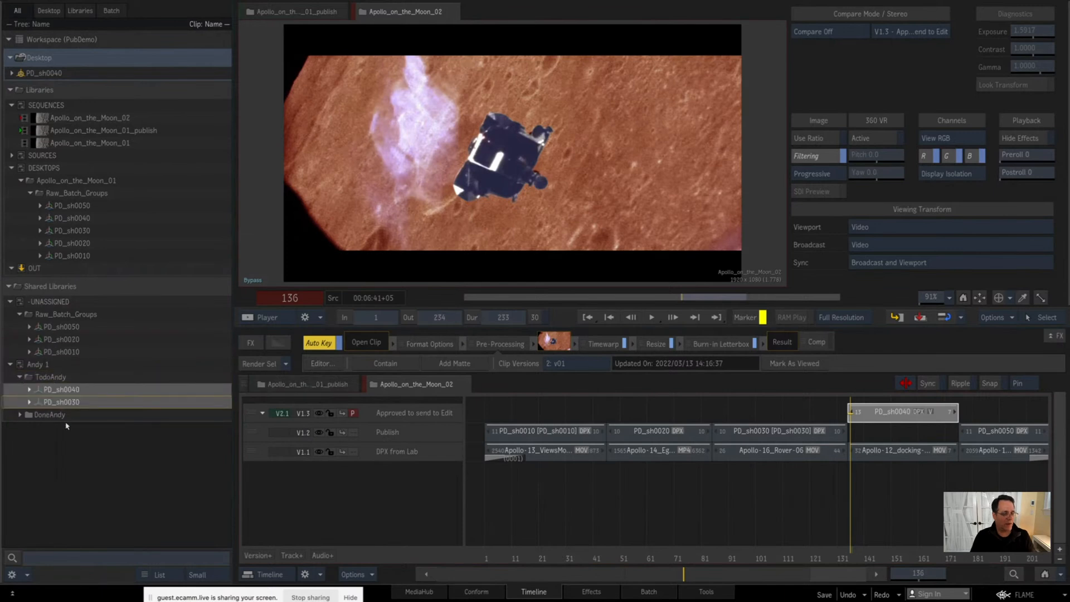
Step: Release exclusive access to the first artist's shared library and to -UNASSIGNED
{"action": "right_click", "coordinate": [49, 367]}
{"action": "left_click", "coordinate": [112, 301]}
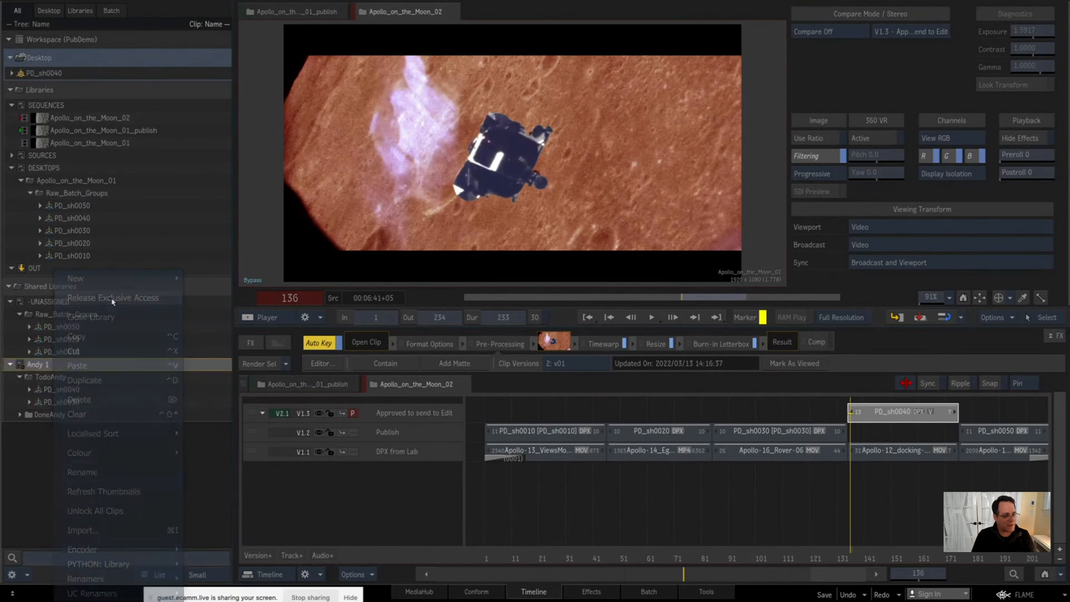
{"action": "right_click", "coordinate": [77, 302]}
{"action": "left_click", "coordinate": [57, 289]}
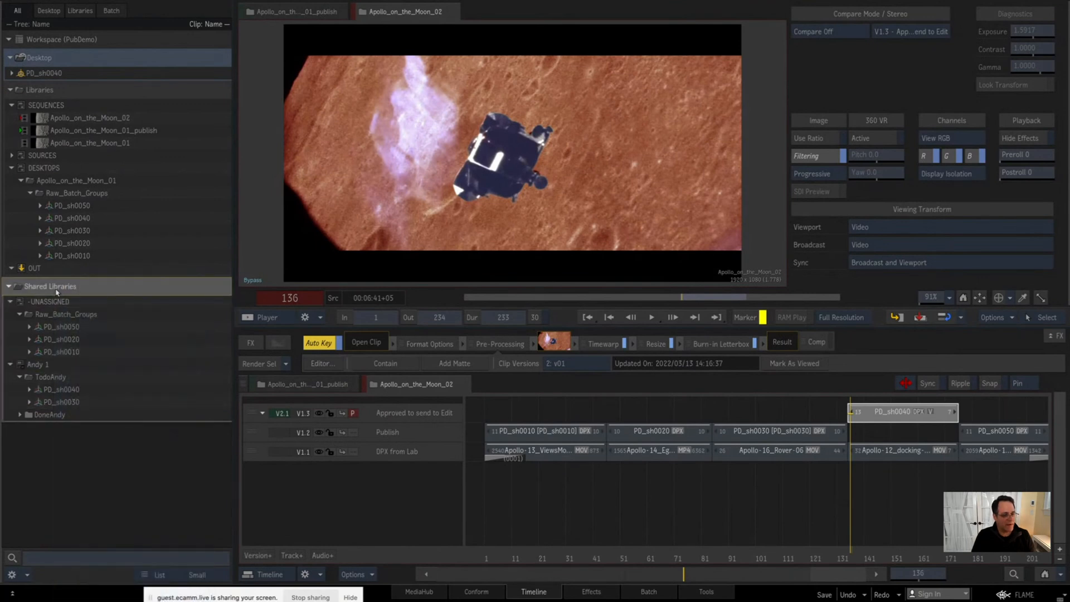
Step: Create another shared library with the Create Shared Library script, entering the second artist's name
{"action": "right_click", "coordinate": [58, 290]}
{"action": "mouse_move", "coordinate": [112, 432]}
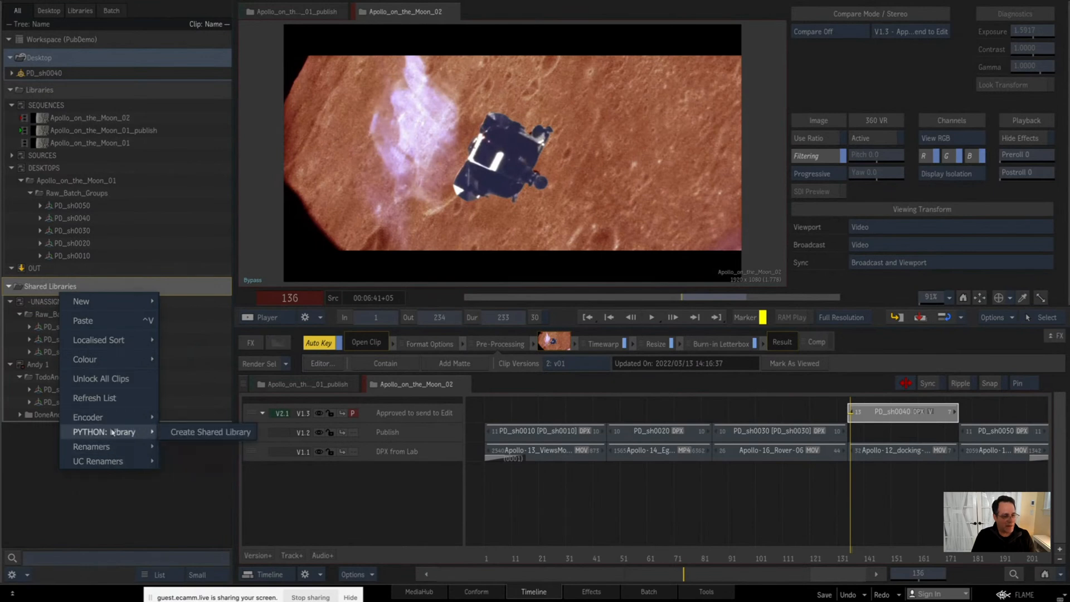
{"action": "left_click", "coordinate": [191, 432]}
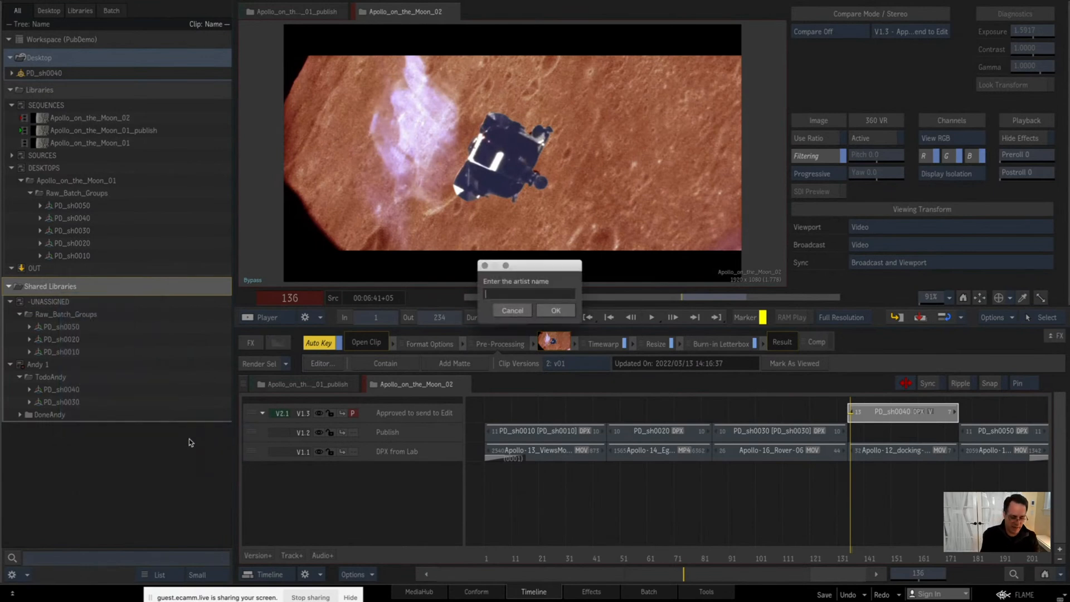
{"action": "type", "text": "Randy"}
{"action": "key", "text": "Return"}
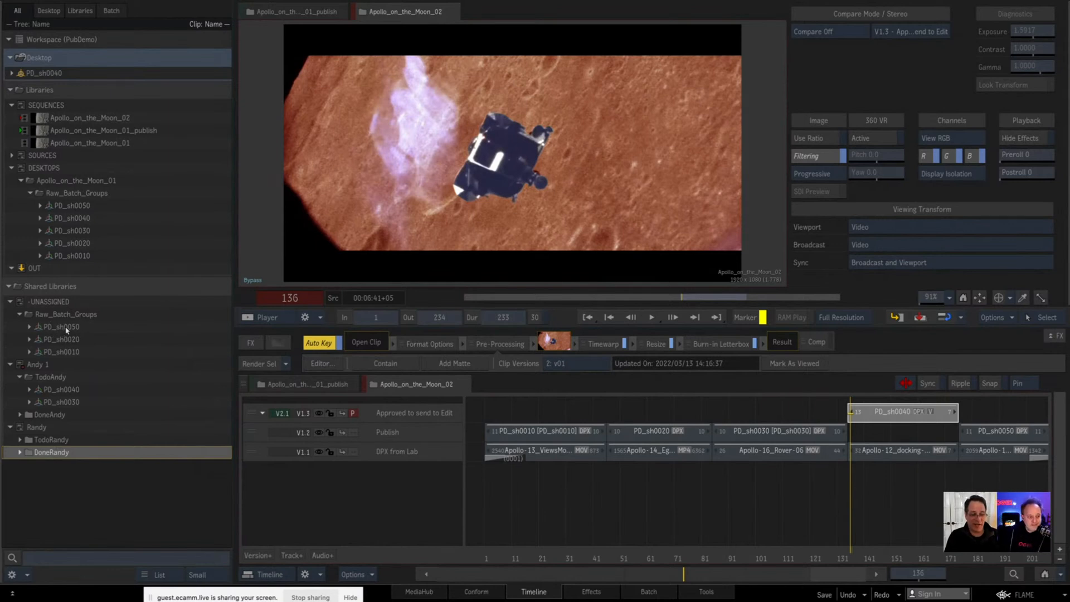
Step: Move the PD_sh0050 batch group from -UNASSIGNED into the second artist's Todo folder and release exclusive access to that artist's library
{"action": "left_click", "coordinate": [66, 330]}
{"action": "left_click_drag", "start_coordinate": [65, 330], "coordinate": [48, 440]}
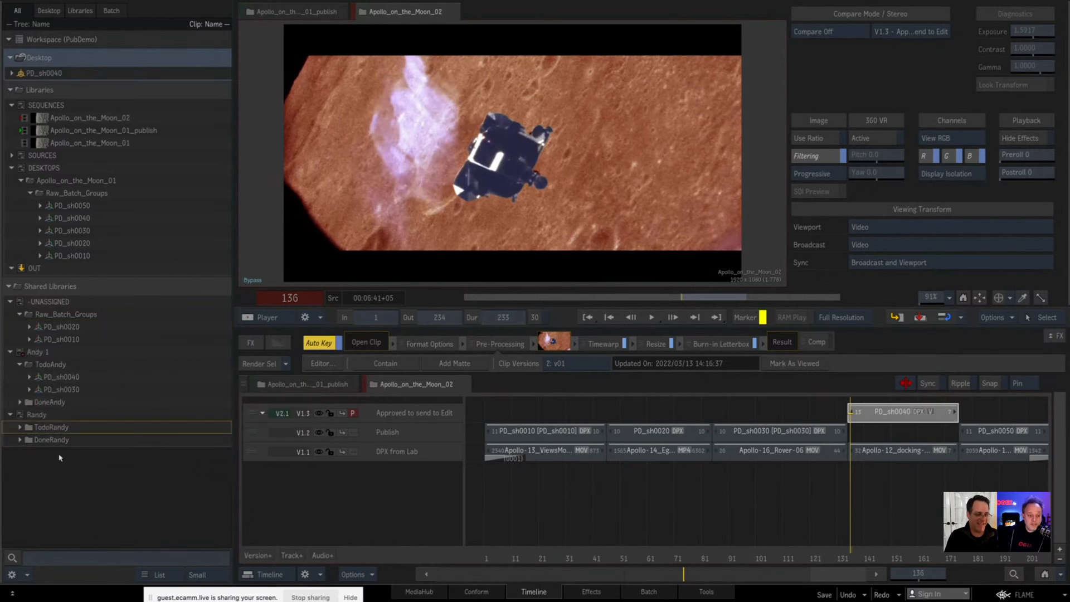
{"action": "left_click", "coordinate": [19, 426]}
{"action": "right_click", "coordinate": [36, 415]}
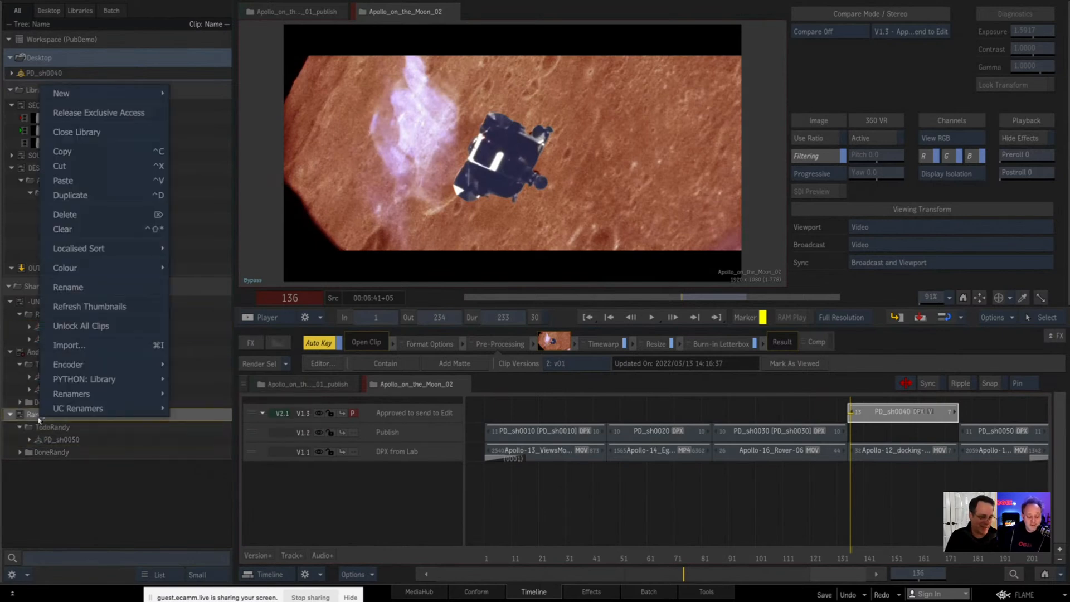
{"action": "left_click", "coordinate": [71, 493]}
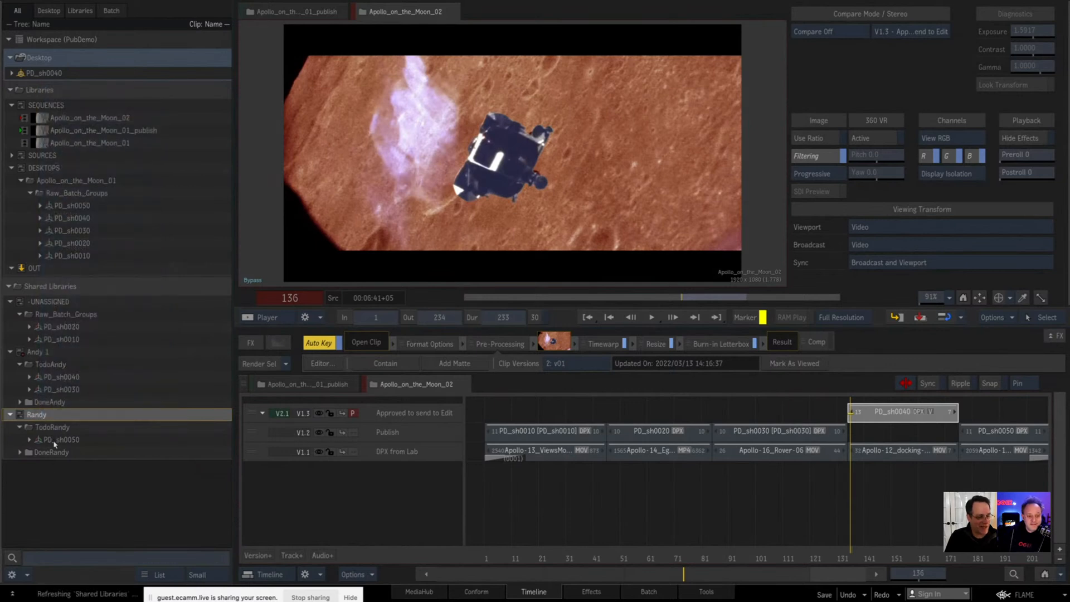
Step: Create a third artist's shared library with the Create Shared Library script, entering the artist's name
{"action": "right_click", "coordinate": [54, 305]}
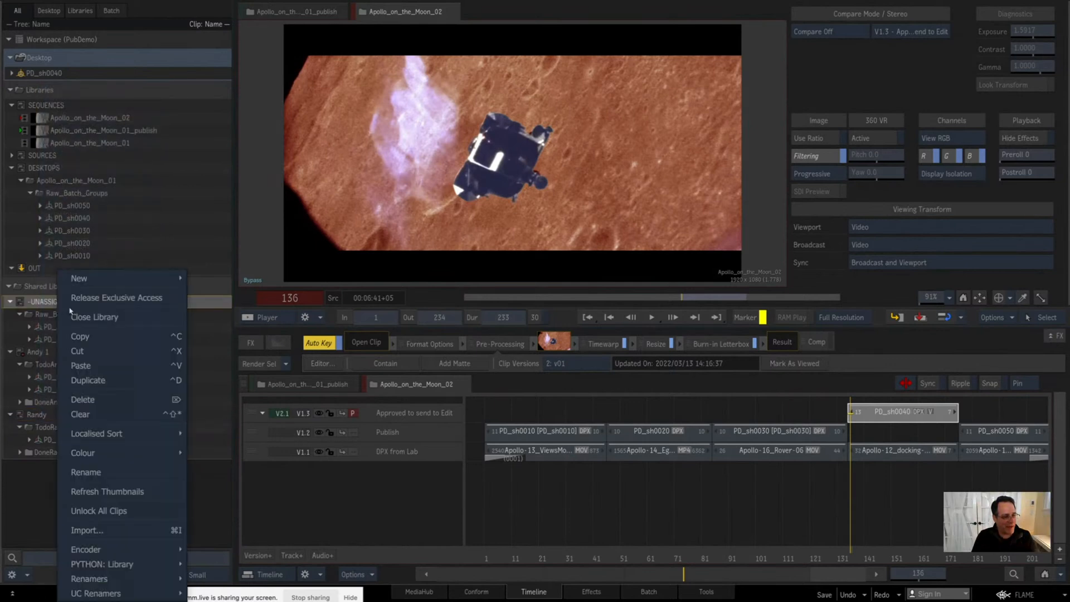
{"action": "left_click", "coordinate": [41, 507]}
{"action": "right_click", "coordinate": [44, 303]}
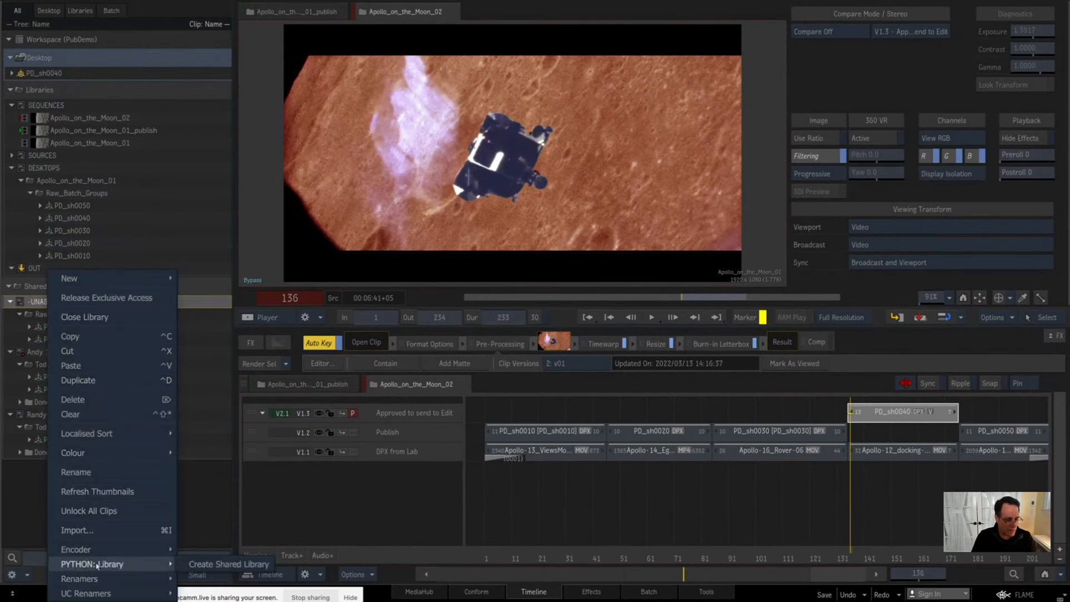
{"action": "left_click", "coordinate": [214, 565]}
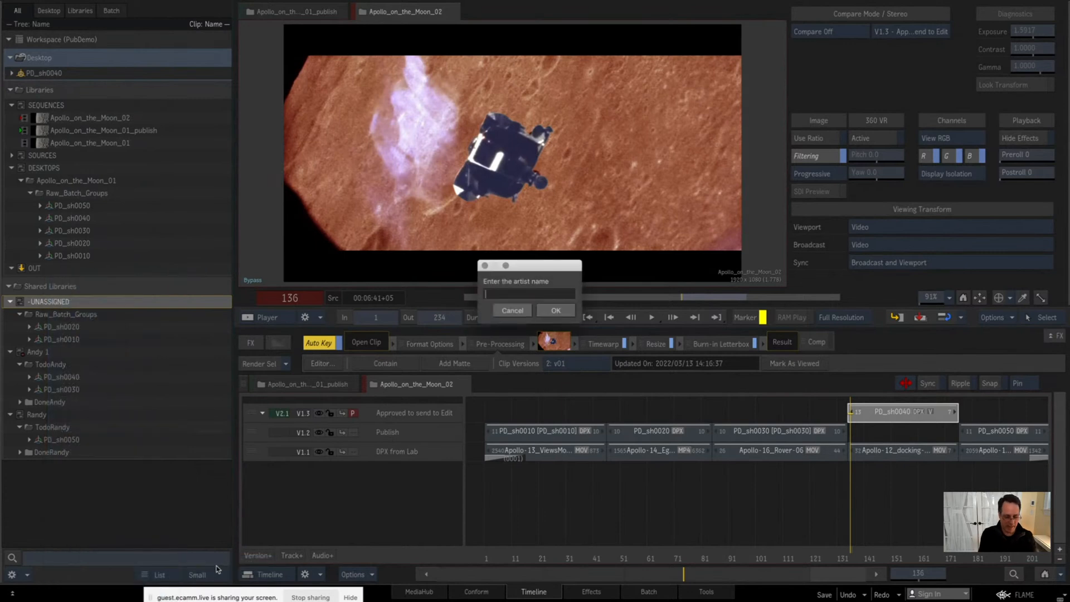
{"action": "type", "text": "Har"}
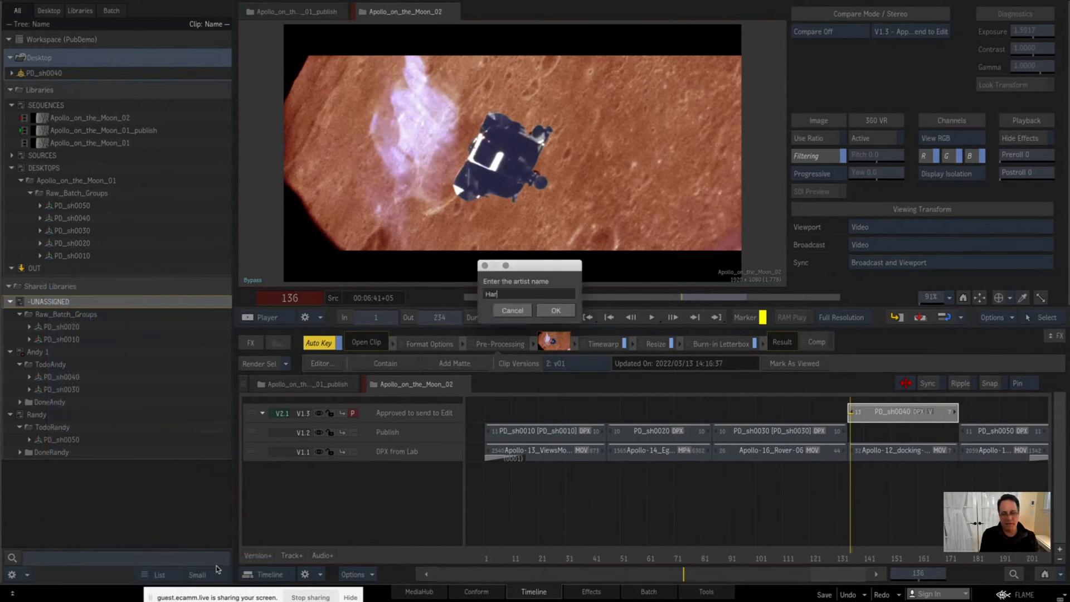
{"action": "key", "text": "BackSpace"}
{"action": "type", "text": "Valentine"}
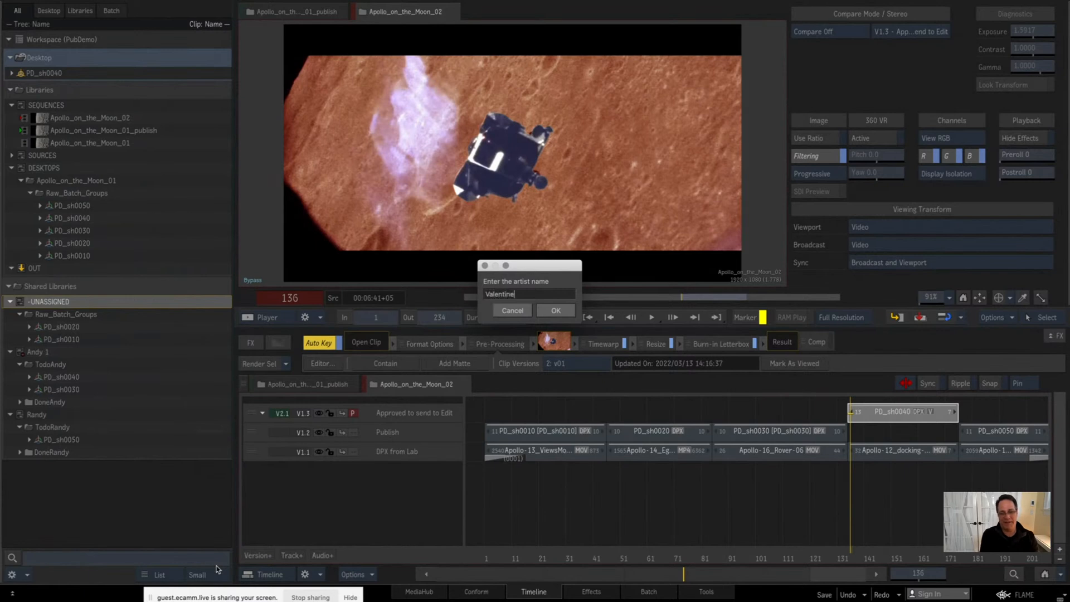
{"action": "key", "text": "Return"}
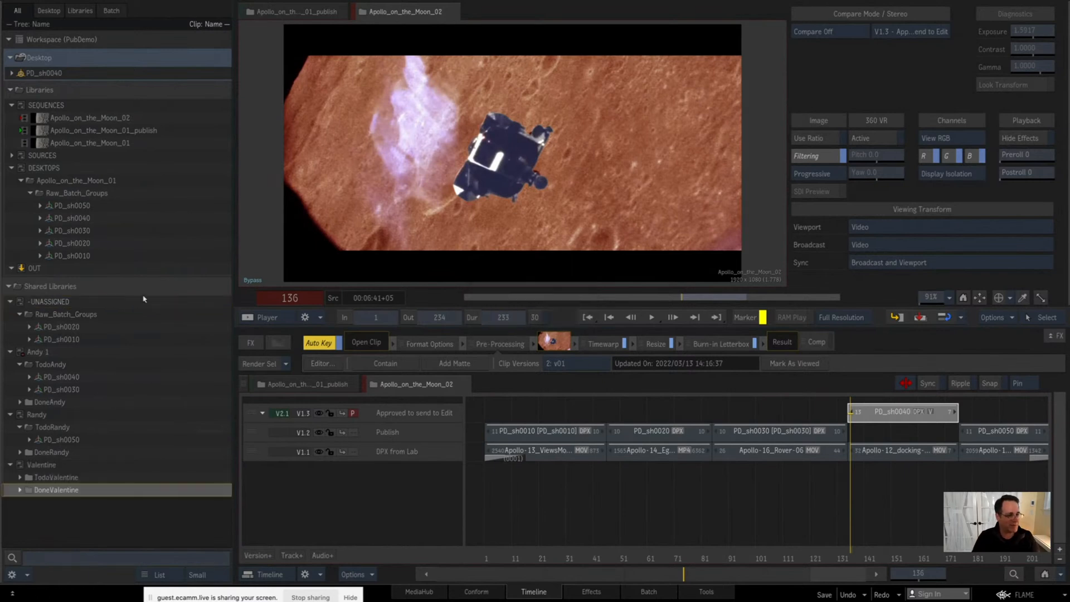
Step: Move the PD_sh0020 and PD_sh0010 batch groups from -UNASSIGNED into the third artist's Todo folder and expand that folder
{"action": "left_click", "coordinate": [68, 329]}
{"action": "left_click", "coordinate": [68, 339], "text": "shift"}
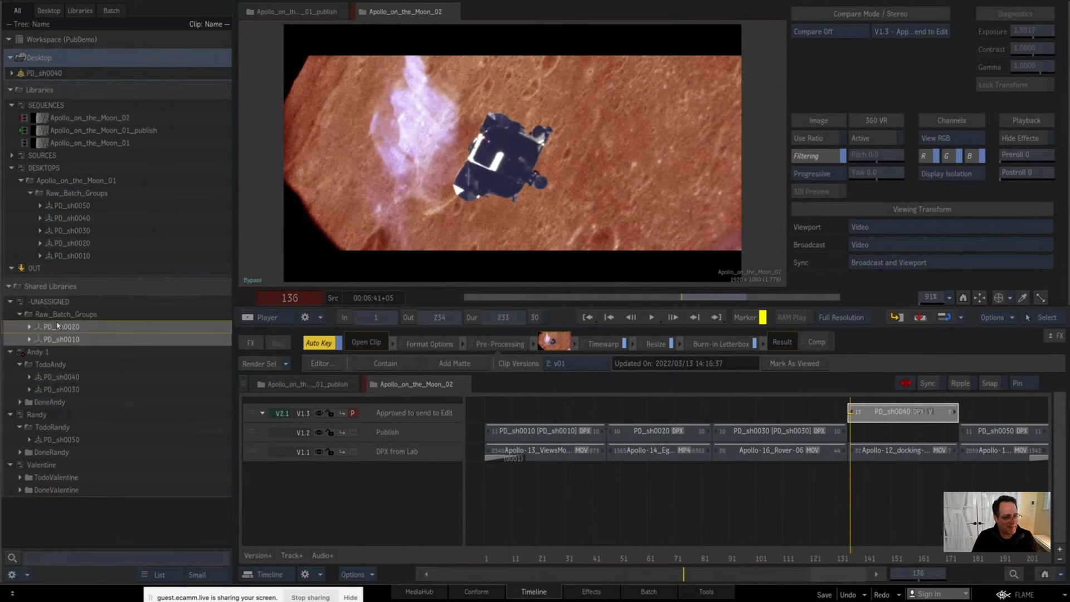
{"action": "left_click_drag", "start_coordinate": [49, 363], "coordinate": [56, 477]}
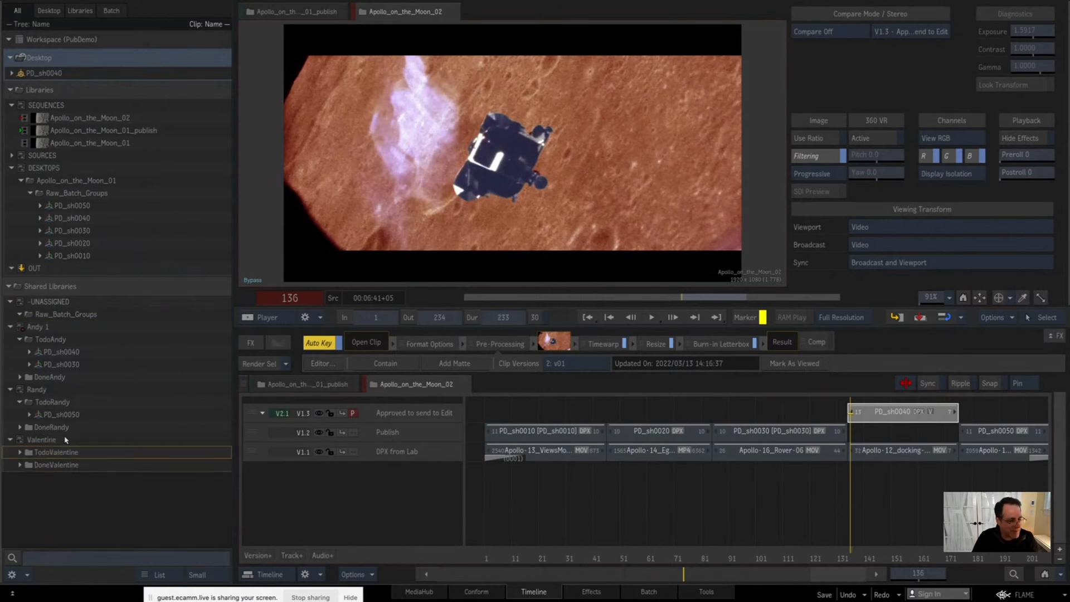
{"action": "right_click", "coordinate": [49, 306]}
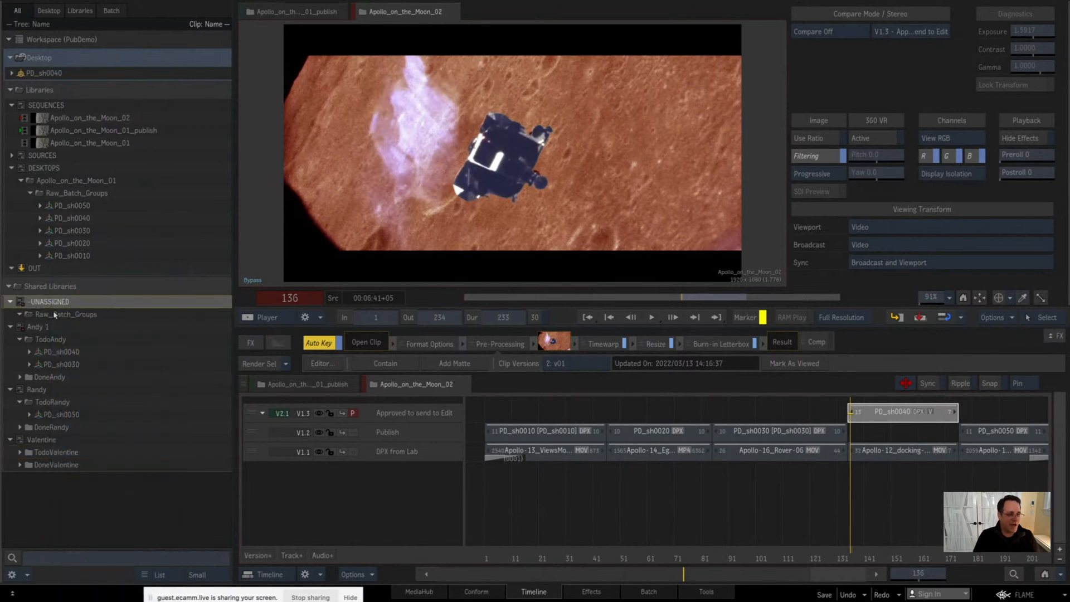
{"action": "left_click", "coordinate": [54, 315]}
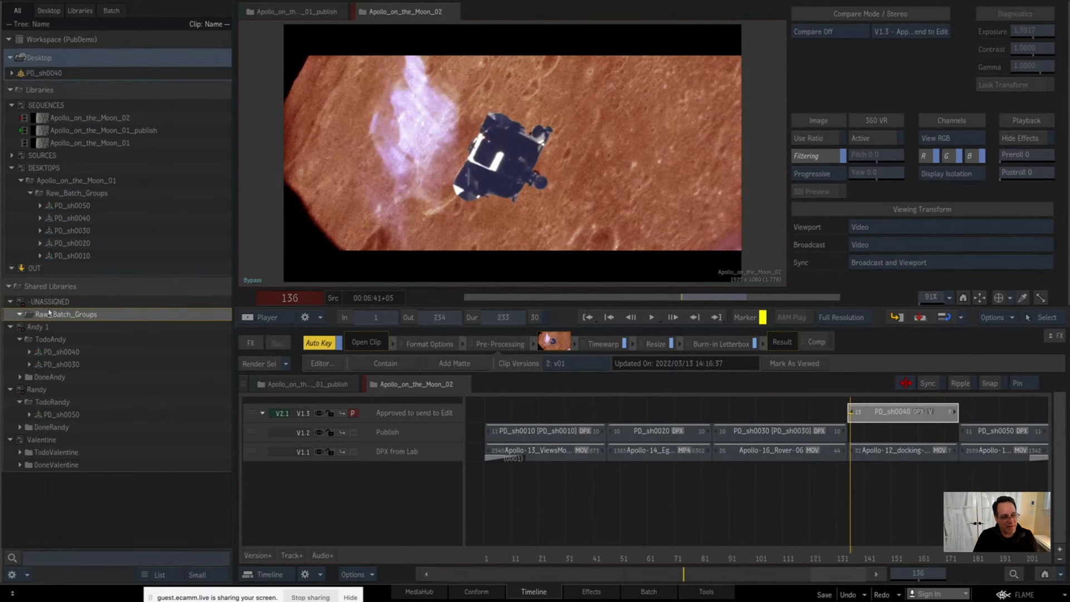
{"action": "left_click", "coordinate": [10, 301]}
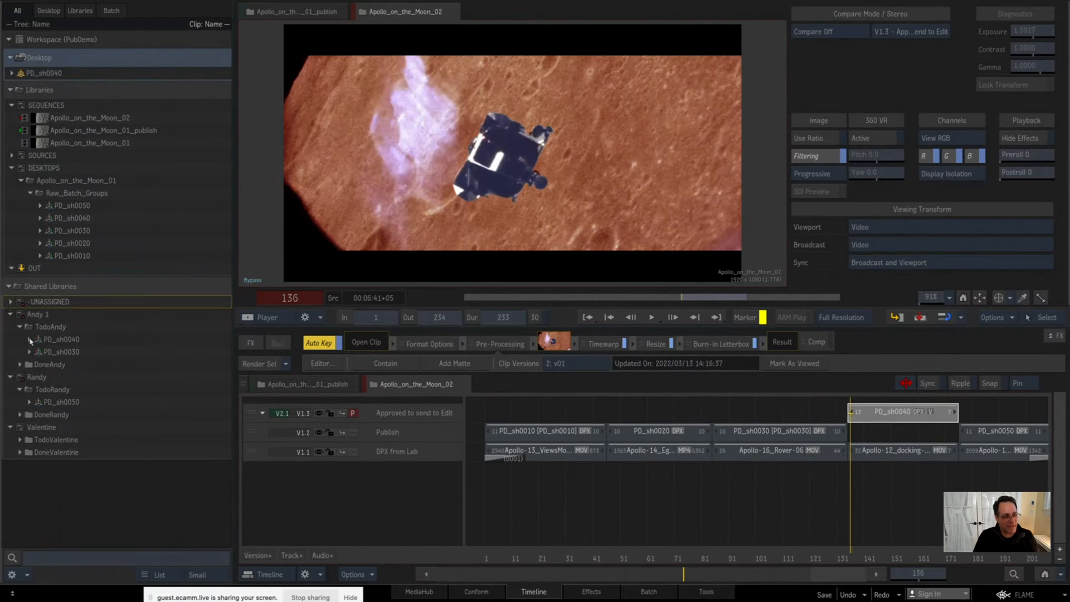
{"action": "left_click", "coordinate": [16, 440]}
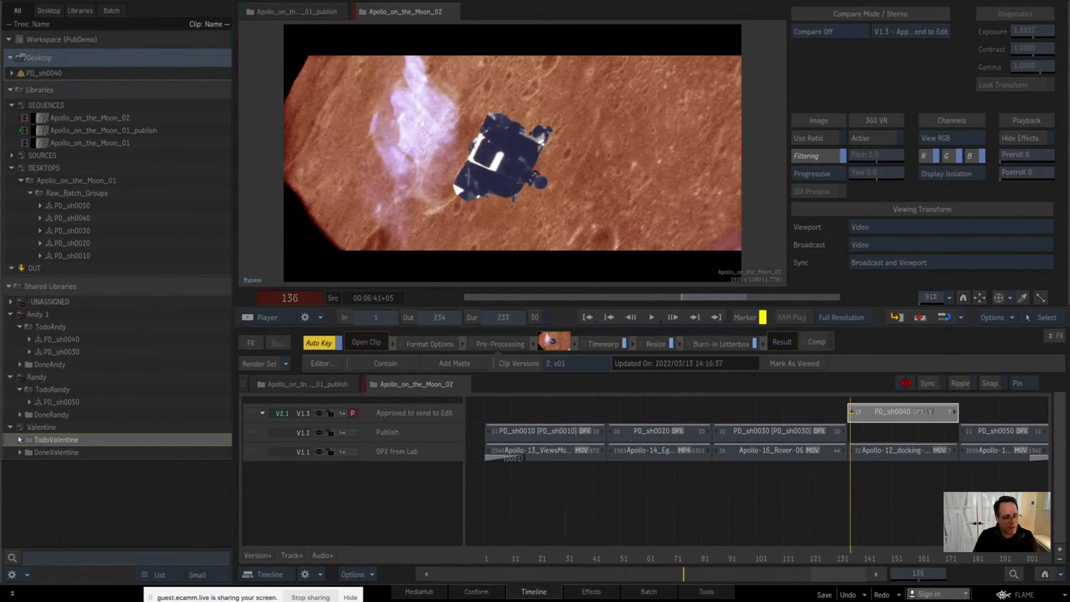
{"action": "left_click", "coordinate": [19, 440]}
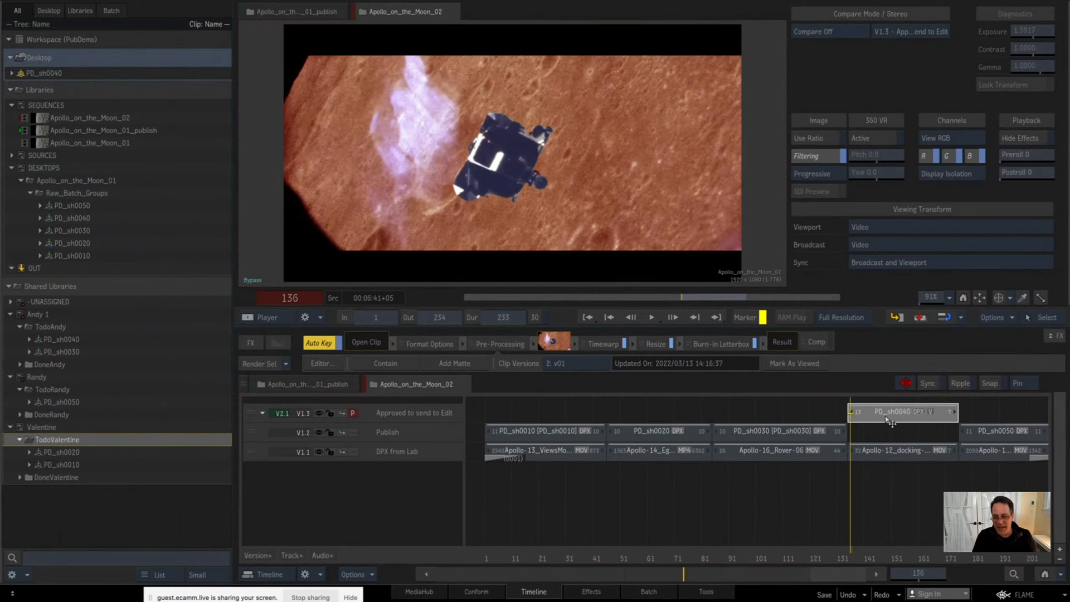
{"action": "left_click", "coordinate": [795, 439]}
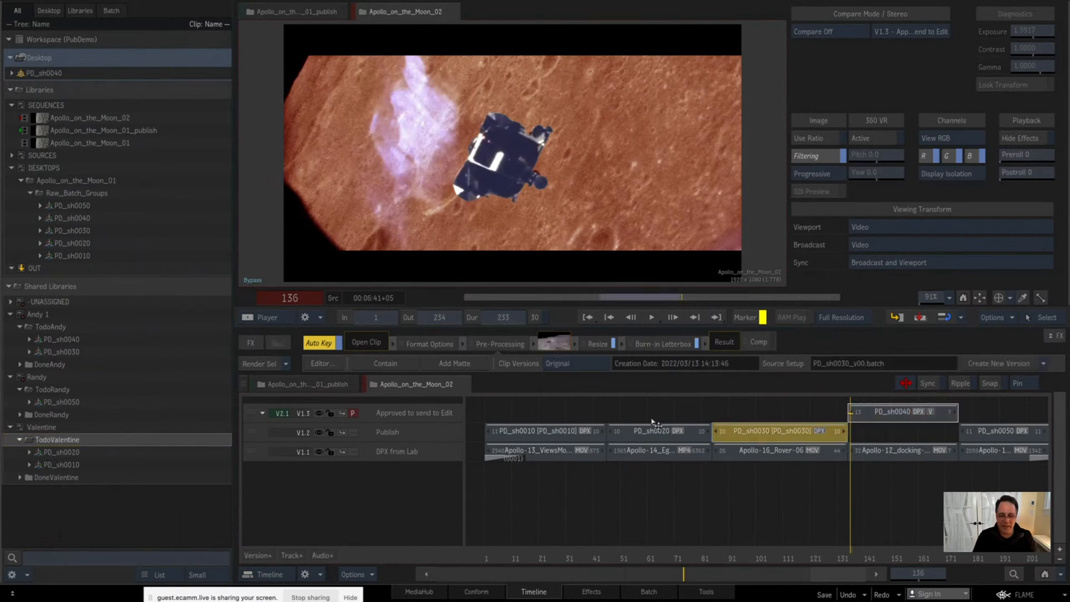
{"action": "left_click_drag", "start_coordinate": [566, 558], "coordinate": [615, 521]}
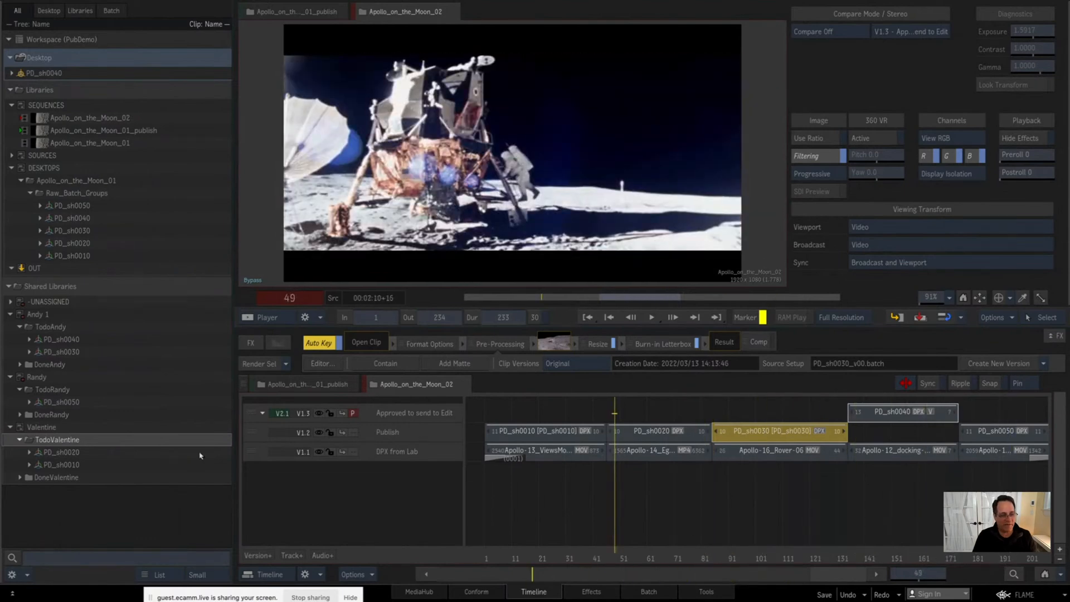
Step: Collapse the three artists' shared libraries and release exclusive access to the third artist's library
{"action": "left_click", "coordinate": [11, 315]}
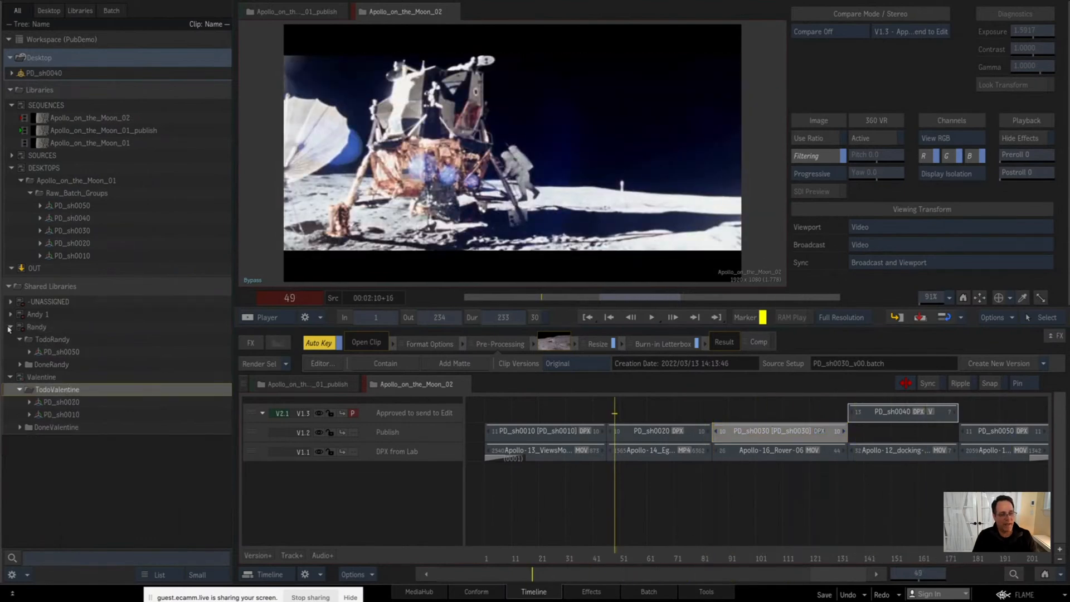
{"action": "left_click", "coordinate": [11, 326]}
{"action": "left_click", "coordinate": [10, 339]}
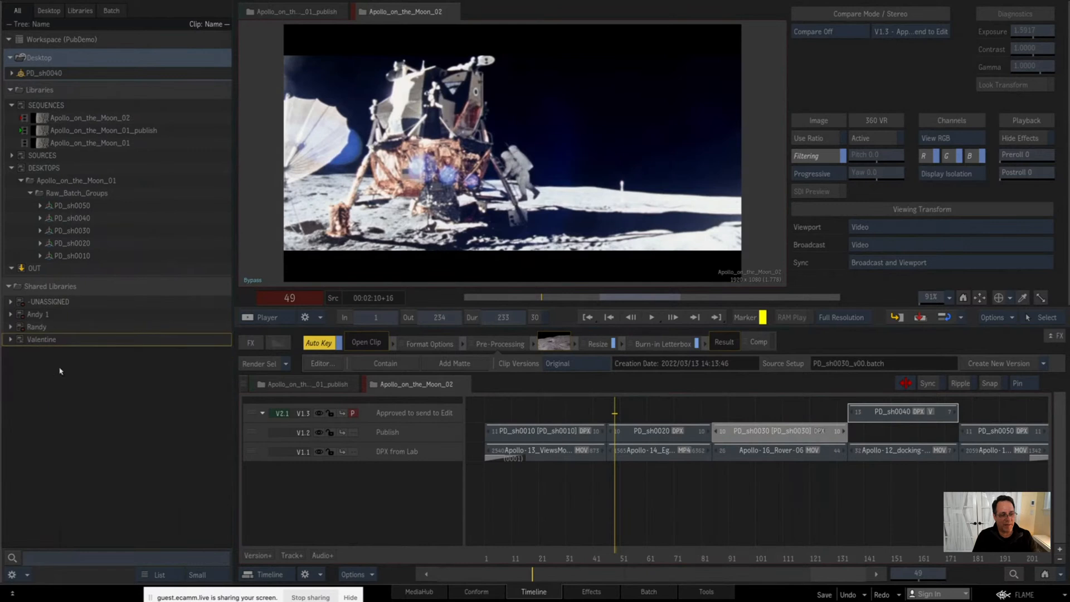
{"action": "right_click", "coordinate": [38, 343]}
{"action": "left_click", "coordinate": [77, 297]}
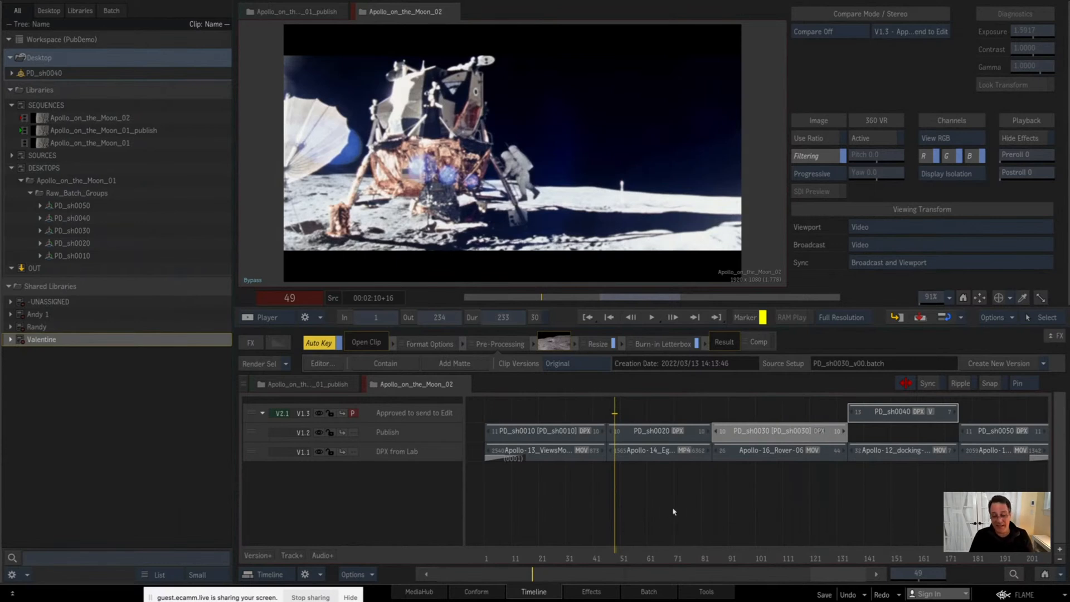
Step: Fit the whole sequence in the timeline and review the batch groups assigned in each artist's shared library
{"action": "left_click", "coordinate": [1045, 574]}
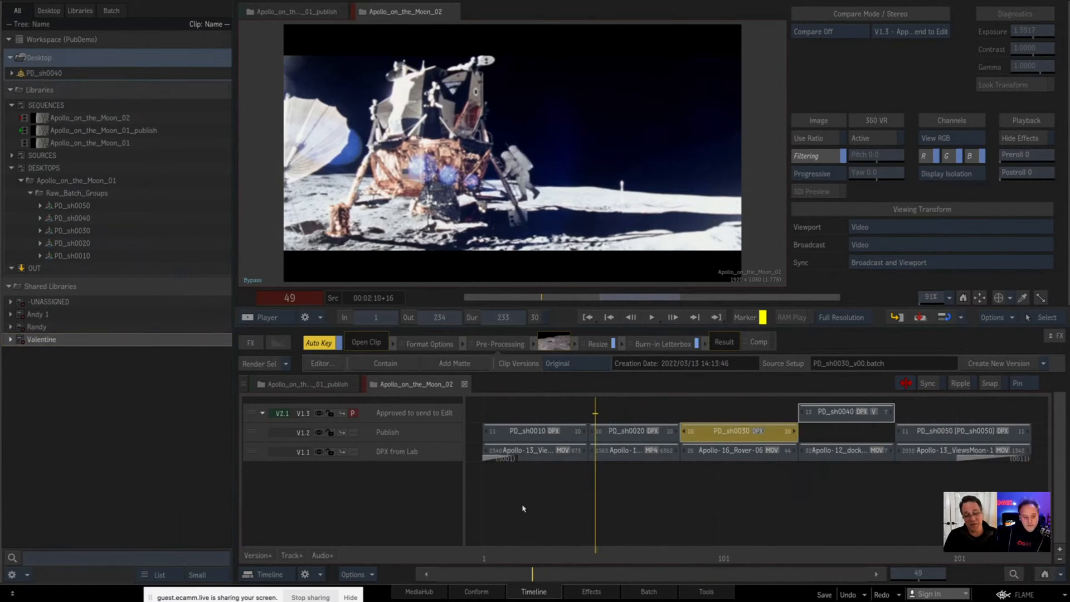
{"action": "left_click_drag", "start_coordinate": [552, 557], "coordinate": [633, 551]}
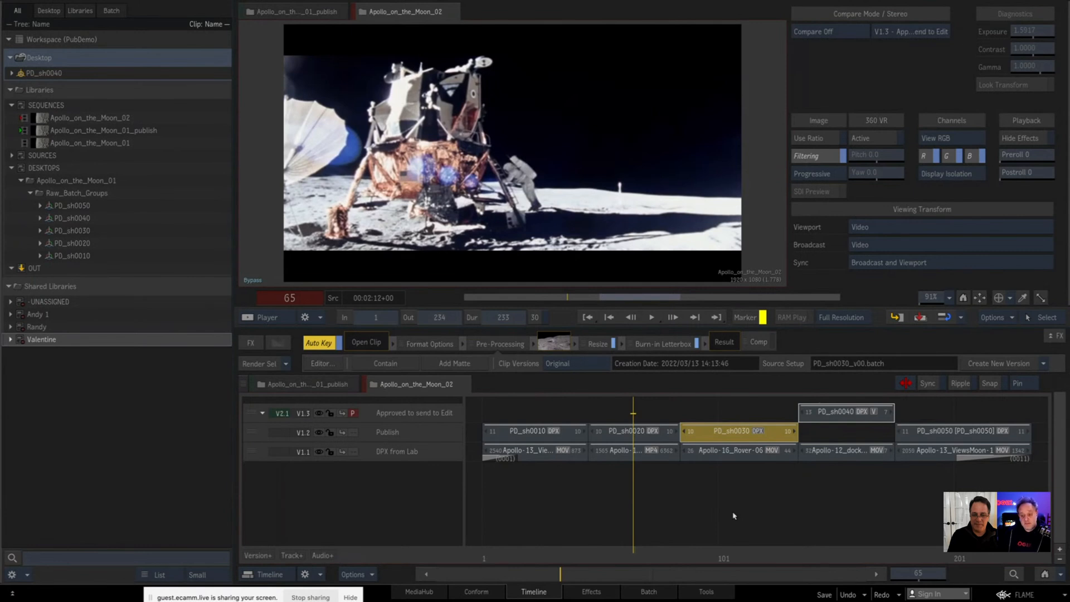
{"action": "left_click", "coordinate": [11, 339]}
{"action": "left_click", "coordinate": [11, 339]}
{"action": "left_click", "coordinate": [11, 327]}
{"action": "left_click", "coordinate": [10, 314]}
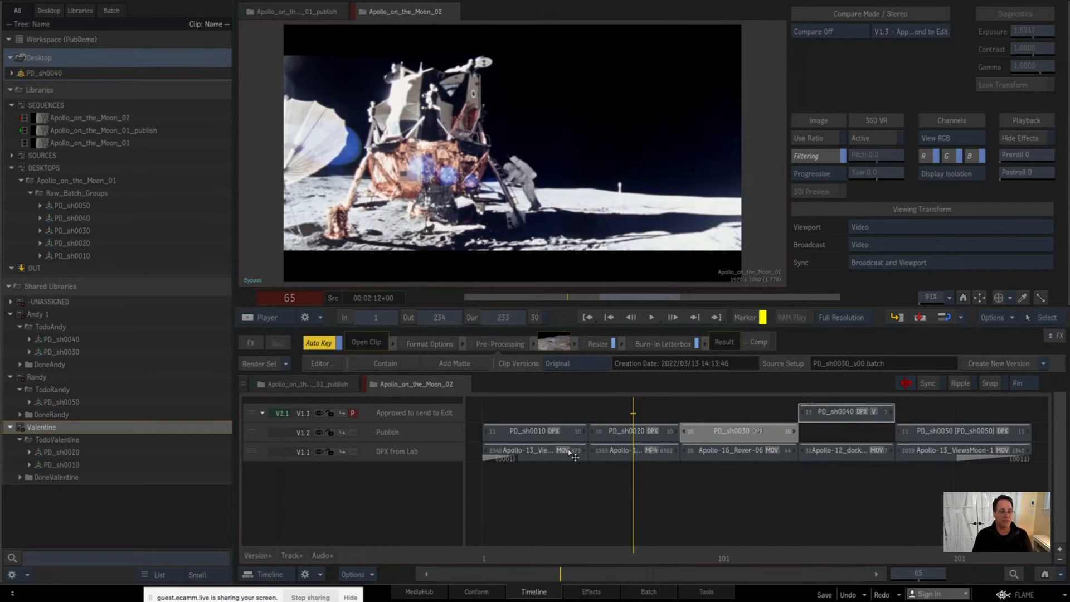
{"action": "left_click", "coordinate": [9, 288]}
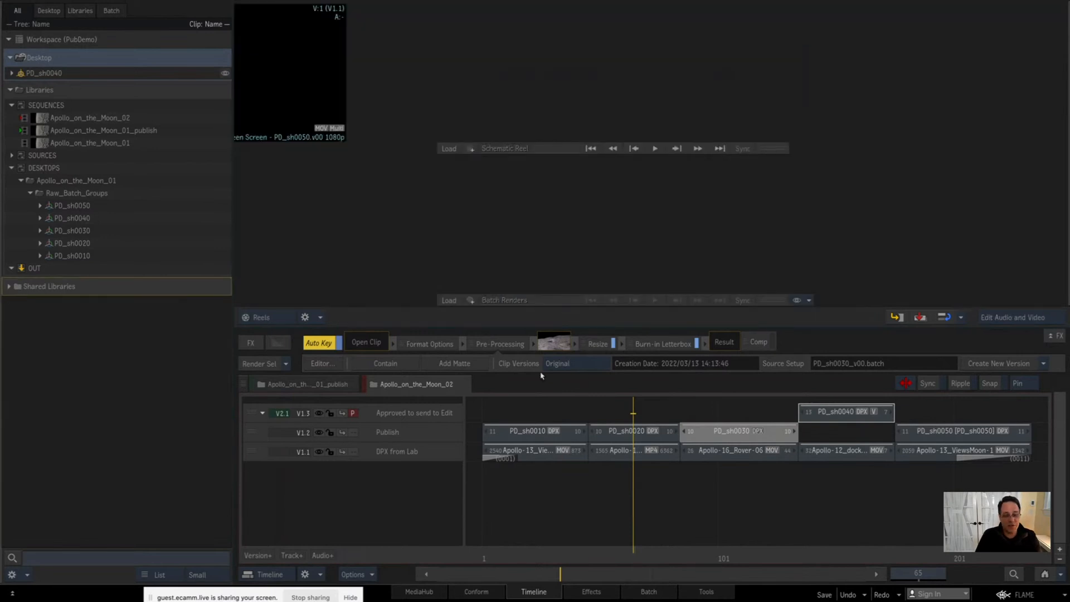
Step: Switch to the Batch environment and rename the current desktop DT_PD_sh0040
{"action": "left_click", "coordinate": [648, 591]}
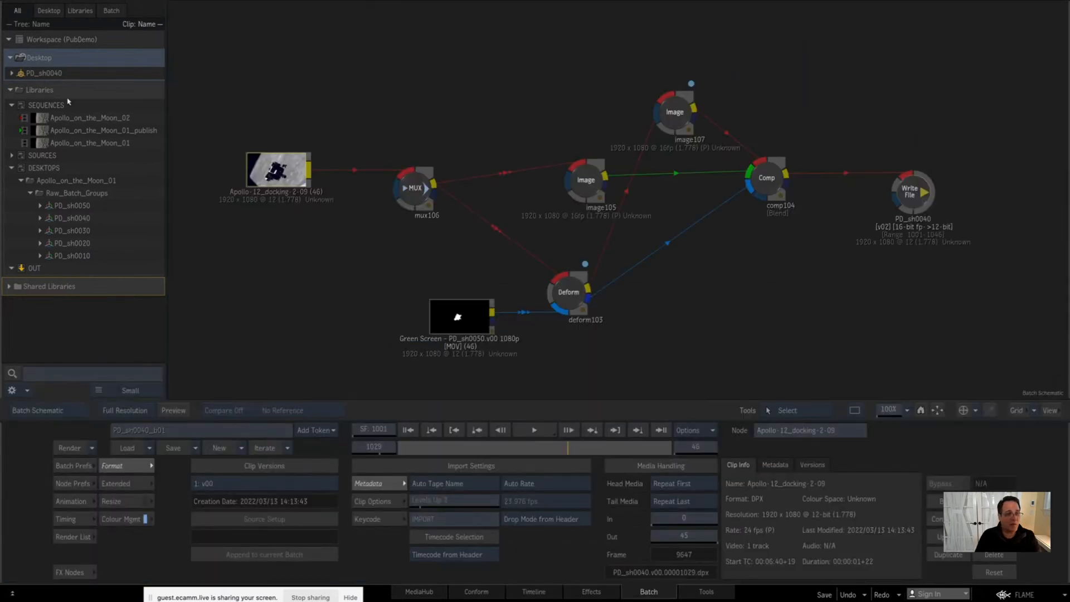
{"action": "mouse_move", "coordinate": [50, 74]}
{"action": "left_mouse_down"}
{"action": "mouse_move", "coordinate": [42, 198]}
{"action": "mouse_move", "coordinate": [43, 176]}
{"action": "mouse_move", "coordinate": [65, 195]}
{"action": "mouse_move", "coordinate": [62, 66]}
{"action": "mouse_move", "coordinate": [45, 63]}
{"action": "left_mouse_up"}
{"action": "left_click", "coordinate": [43, 75]}
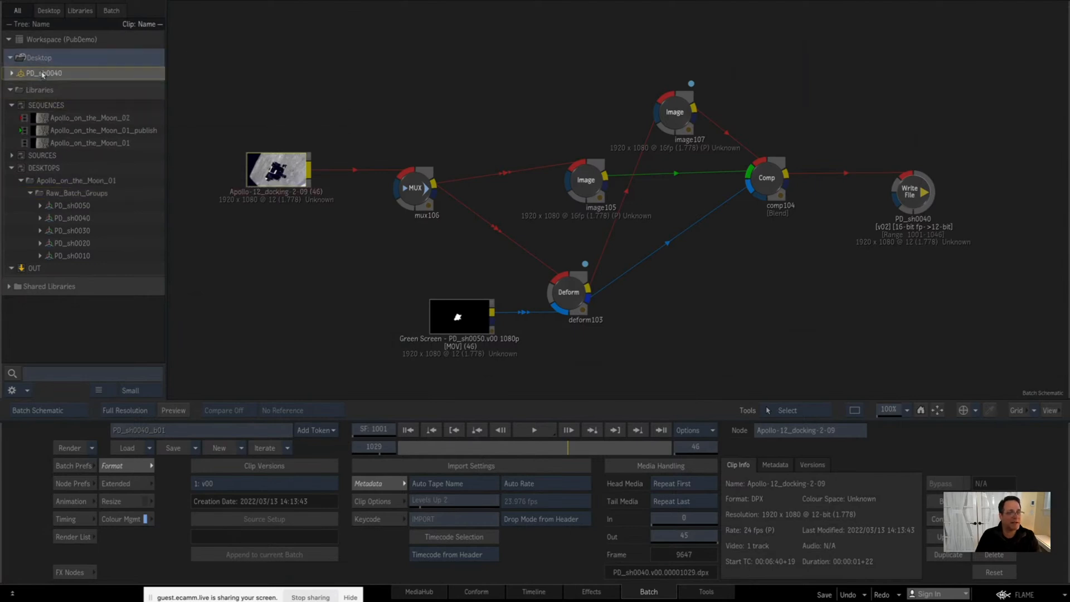
{"action": "left_click", "coordinate": [40, 60]}
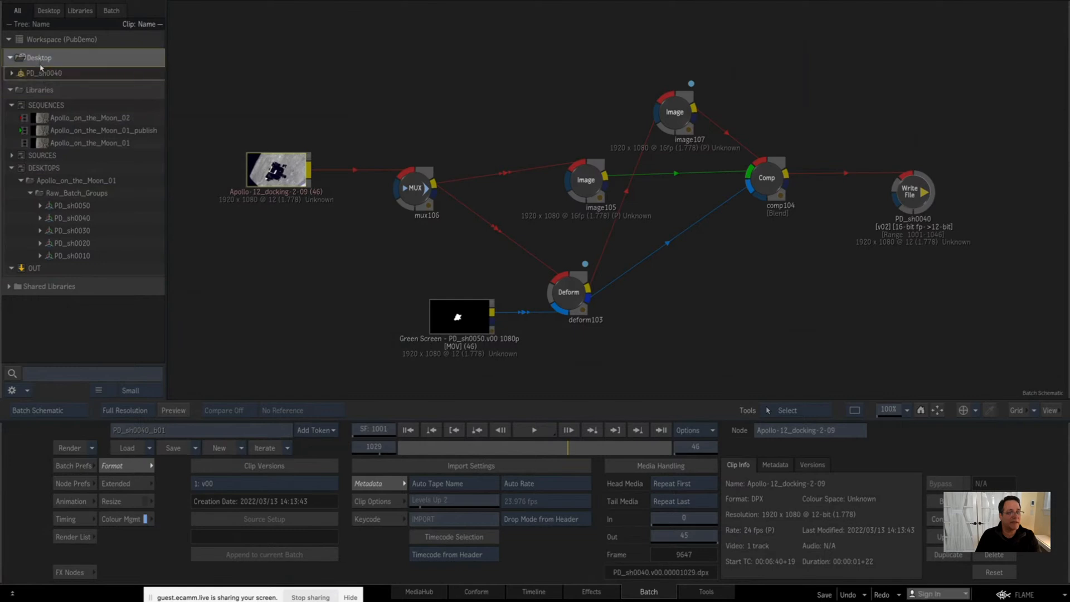
{"action": "left_click", "coordinate": [40, 64]}
{"action": "type", "text": "PD_sh0040"}
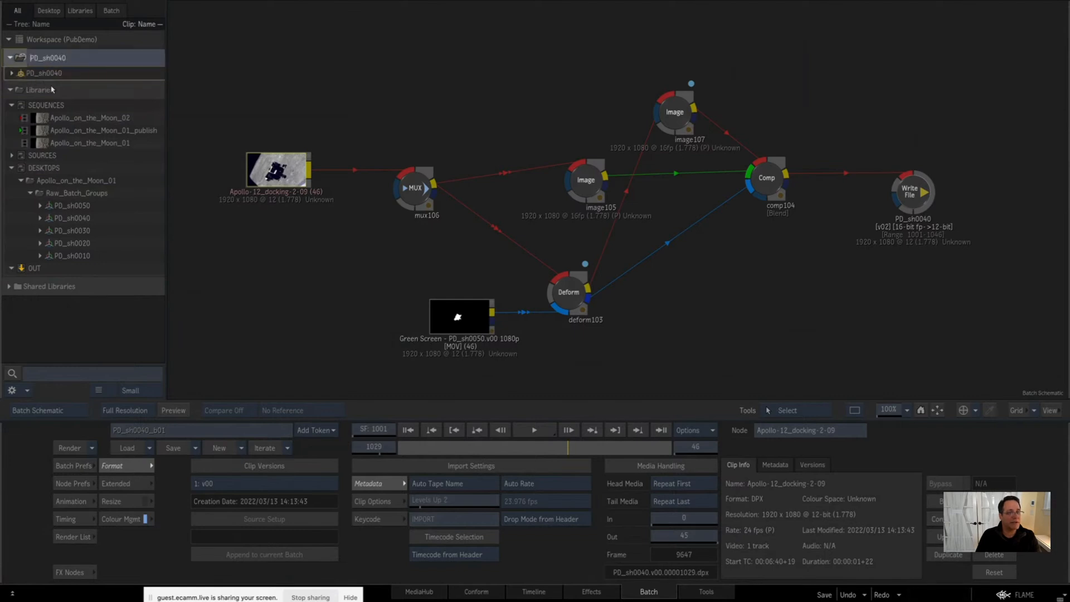
{"action": "key", "text": "Home"}
{"action": "type", "text": "DT_"}
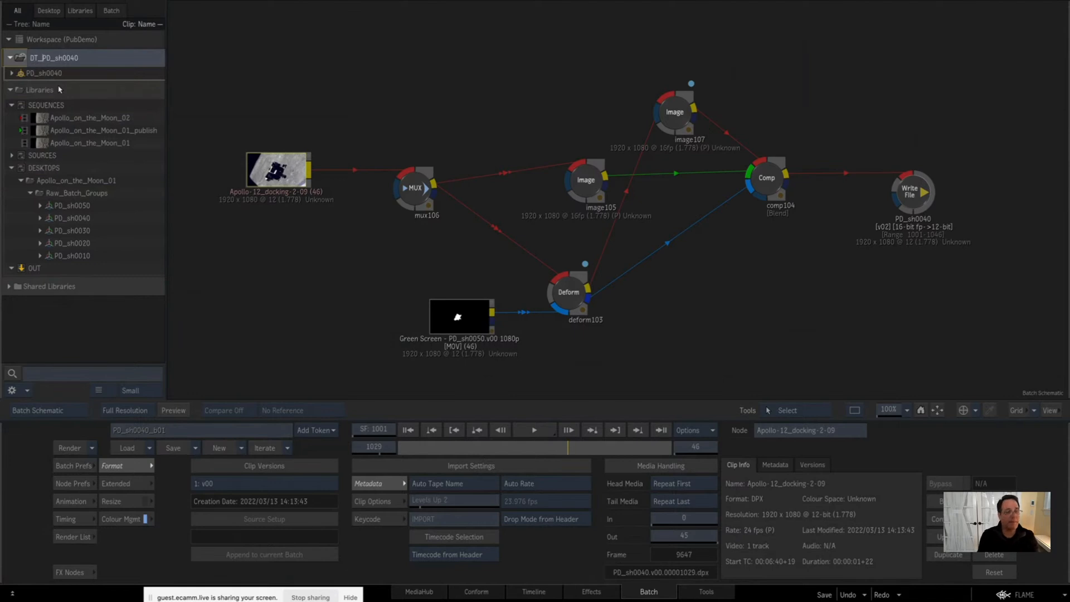
{"action": "key", "text": "Return"}
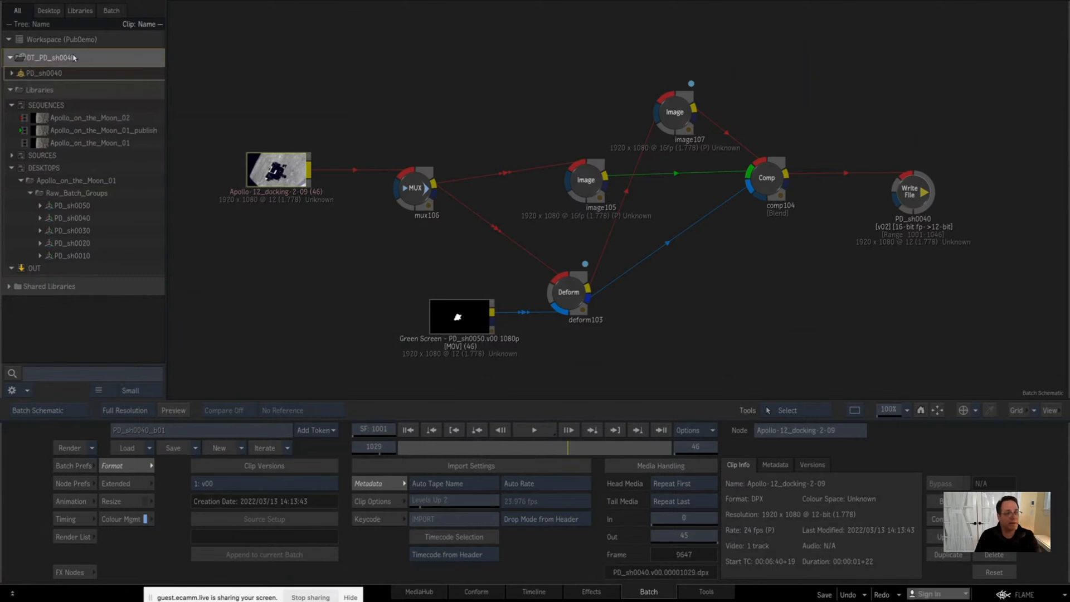
Step: Colour the DT_PD_sh0040 desktop dark purple and save a copy of it in the DESKTOPS library
{"action": "right_click", "coordinate": [123, 60]}
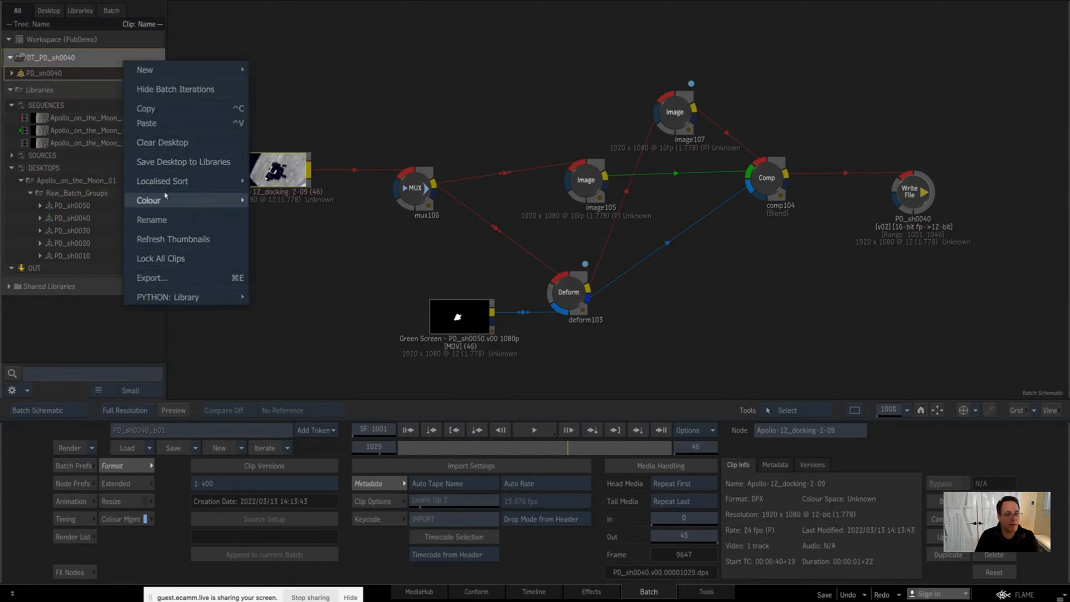
{"action": "mouse_move", "coordinate": [165, 195]}
{"action": "left_click", "coordinate": [292, 376]}
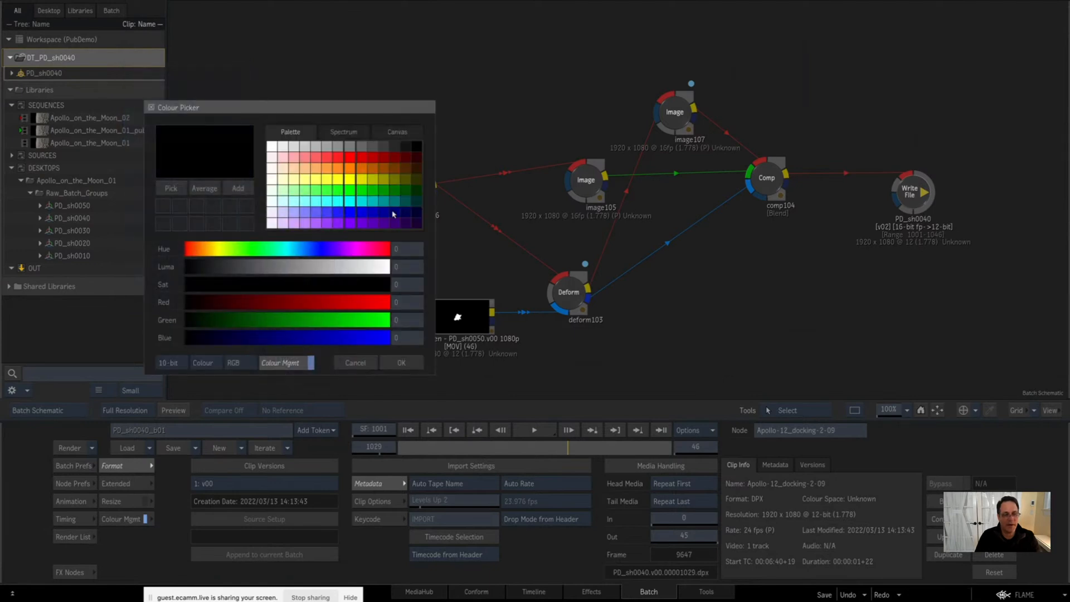
{"action": "left_click", "coordinate": [415, 226]}
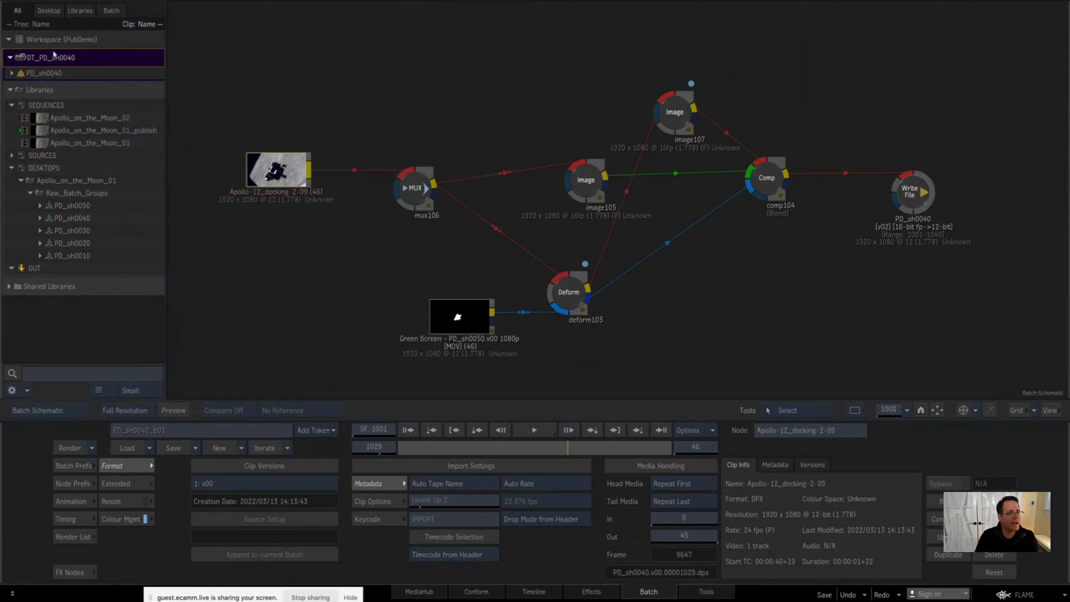
{"action": "left_click_drag", "start_coordinate": [53, 54], "coordinate": [67, 167]}
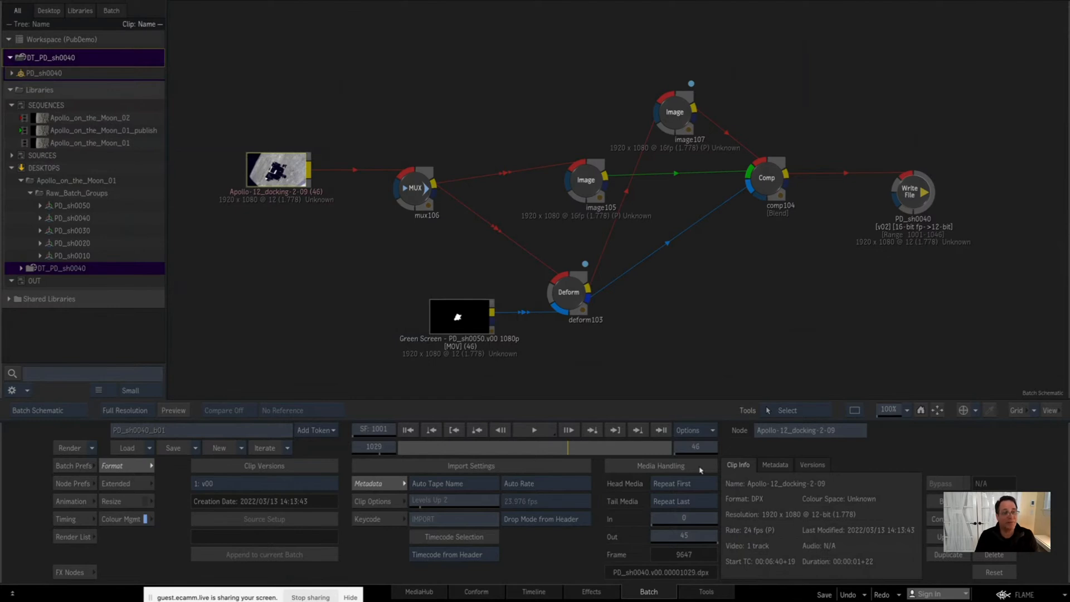
Step: Save the DT_PD_sh0040 desktop to the DESKTOPS library, replacing the existing item of the same name
{"action": "left_click", "coordinate": [824, 595]}
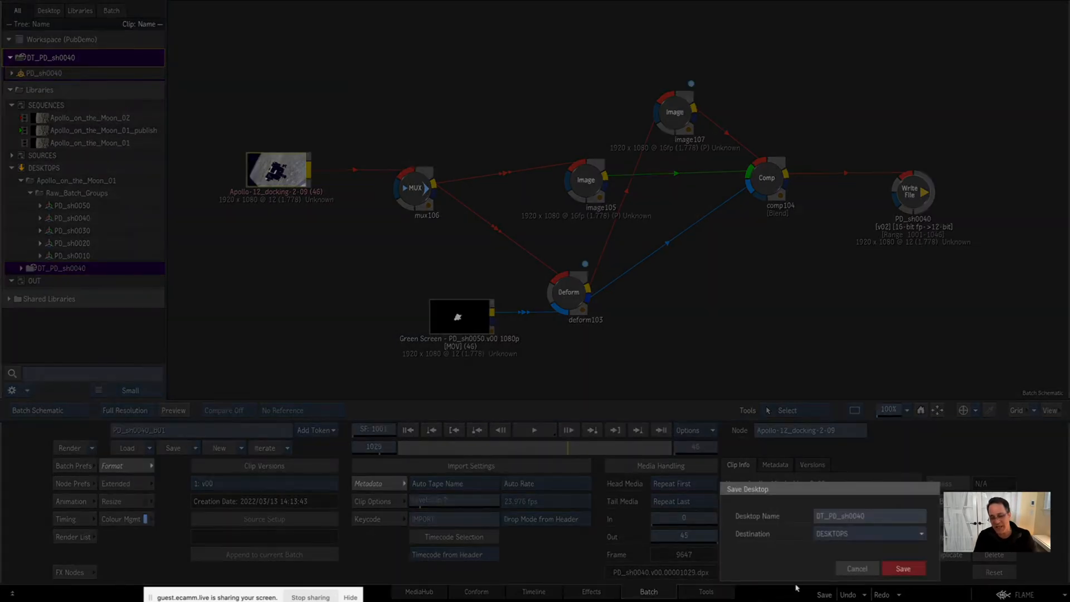
{"action": "left_click", "coordinate": [914, 570]}
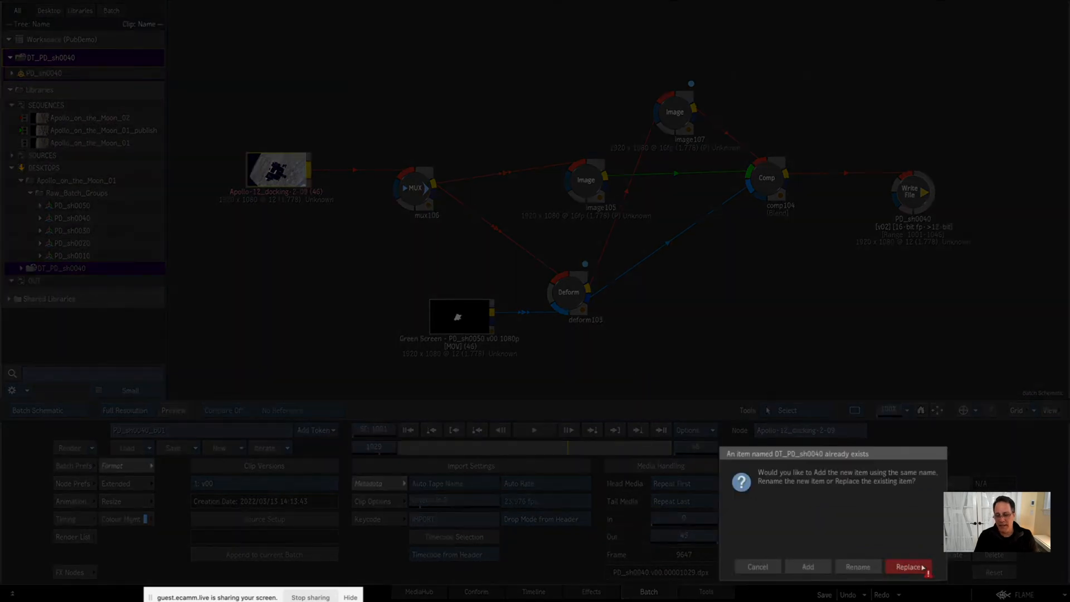
{"action": "left_click", "coordinate": [922, 567]}
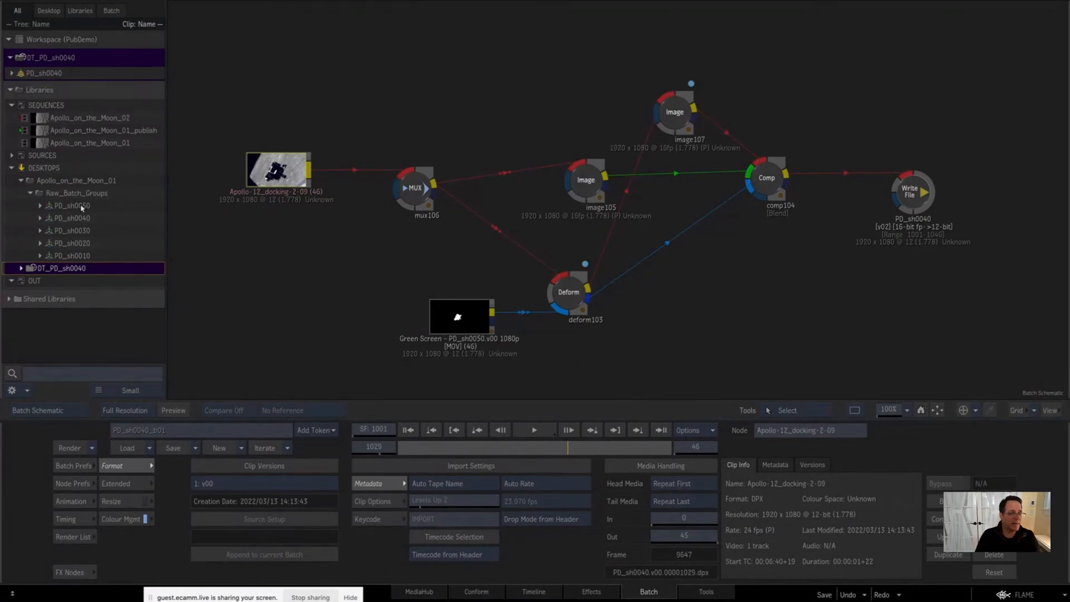
Step: Replace the PD_sh0040 batch group on the desktop with the raw PD_sh0050 group and rename the desktop DT_PD_sh0050
{"action": "left_click_drag", "start_coordinate": [81, 207], "coordinate": [64, 58]}
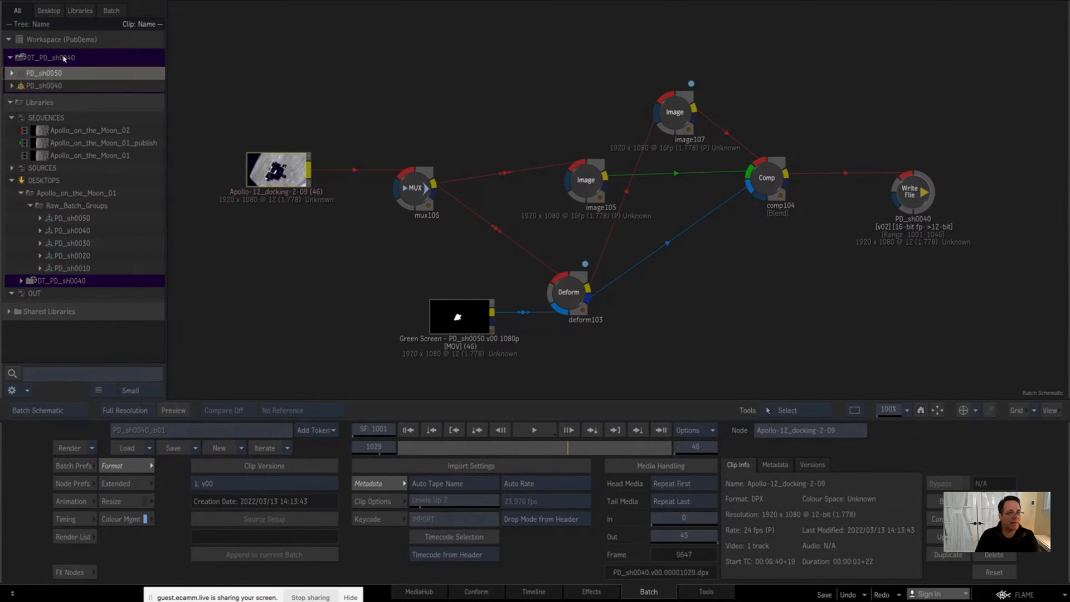
{"action": "left_click", "coordinate": [45, 87]}
{"action": "key", "text": "Delete"}
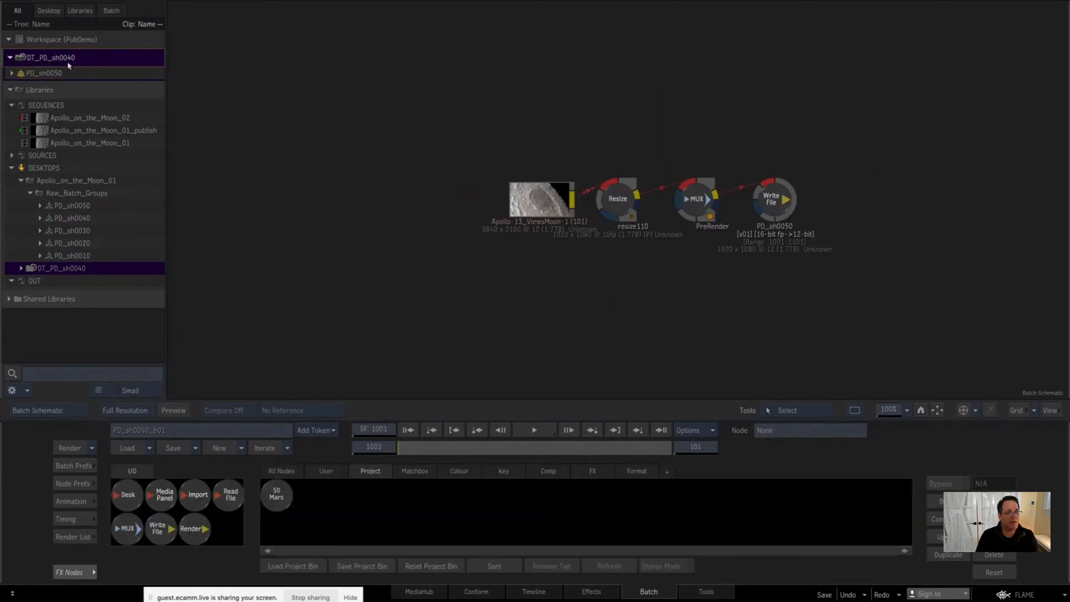
{"action": "left_click", "coordinate": [68, 64]}
{"action": "left_click", "coordinate": [75, 59]}
{"action": "key", "text": "BackSpace"}
{"action": "type", "text": "5"}
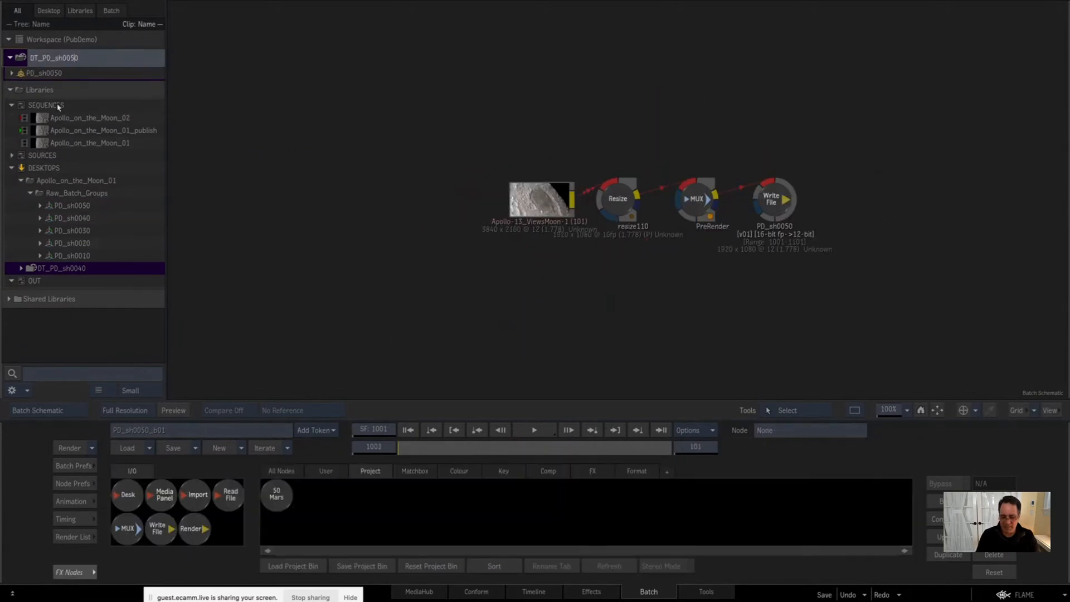
{"action": "key", "text": "Return"}
Step: Replace the Resize and PreRender nodes between the source clip and the Write File node with a Deform node, and render the shot
{"action": "left_click_drag", "start_coordinate": [605, 152], "coordinate": [705, 246]}
{"action": "key", "text": "Delete"}
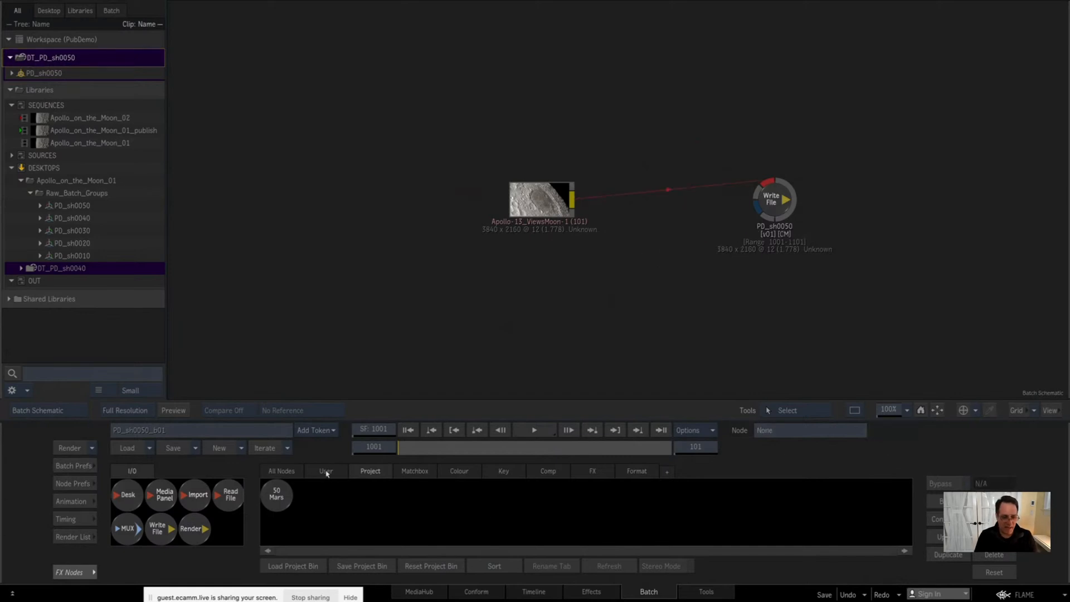
{"action": "left_click", "coordinate": [291, 473]}
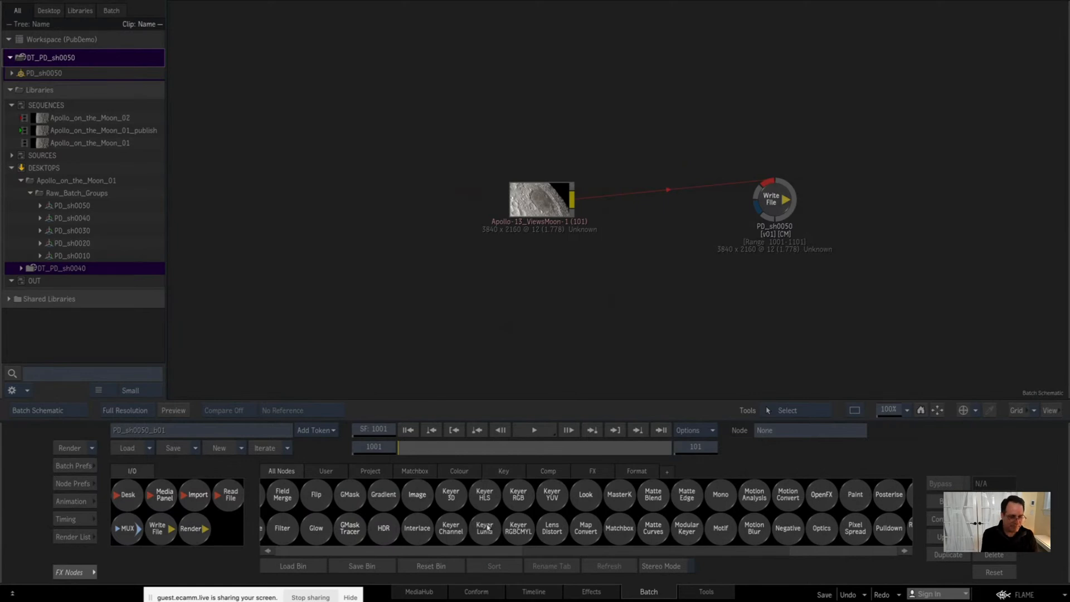
{"action": "key", "text": "e"}
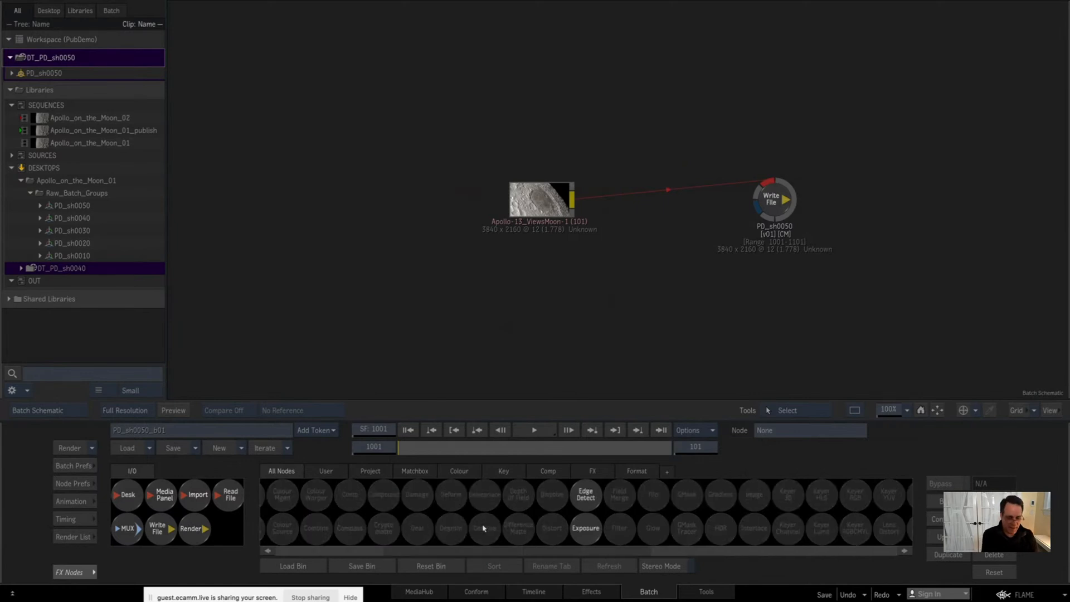
{"action": "key", "text": "d"}
{"action": "left_click_drag", "start_coordinate": [620, 495], "coordinate": [659, 186]}
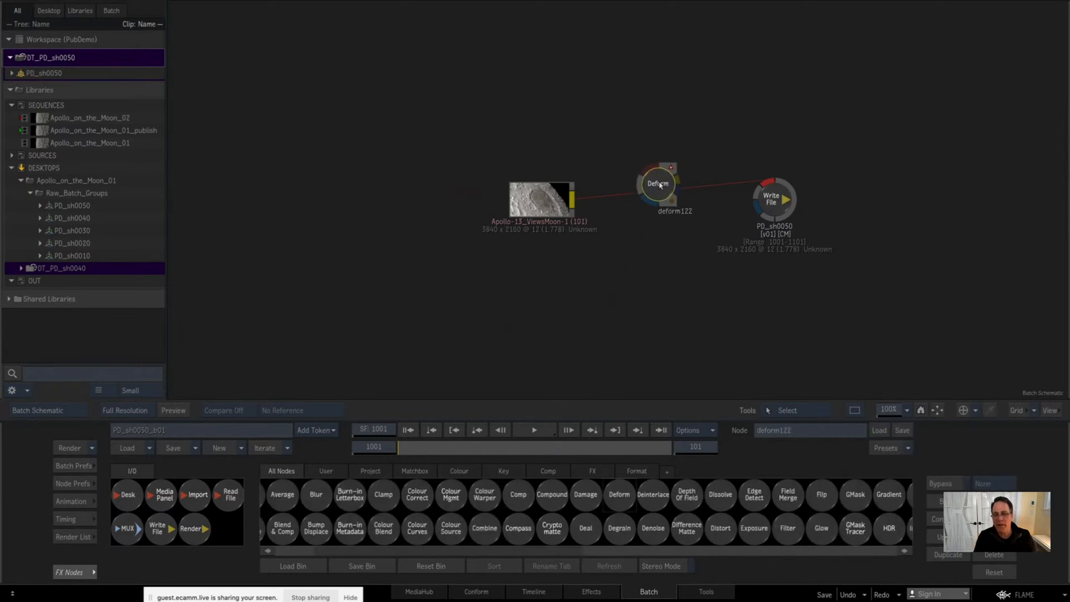
{"action": "key", "text": "F4"}
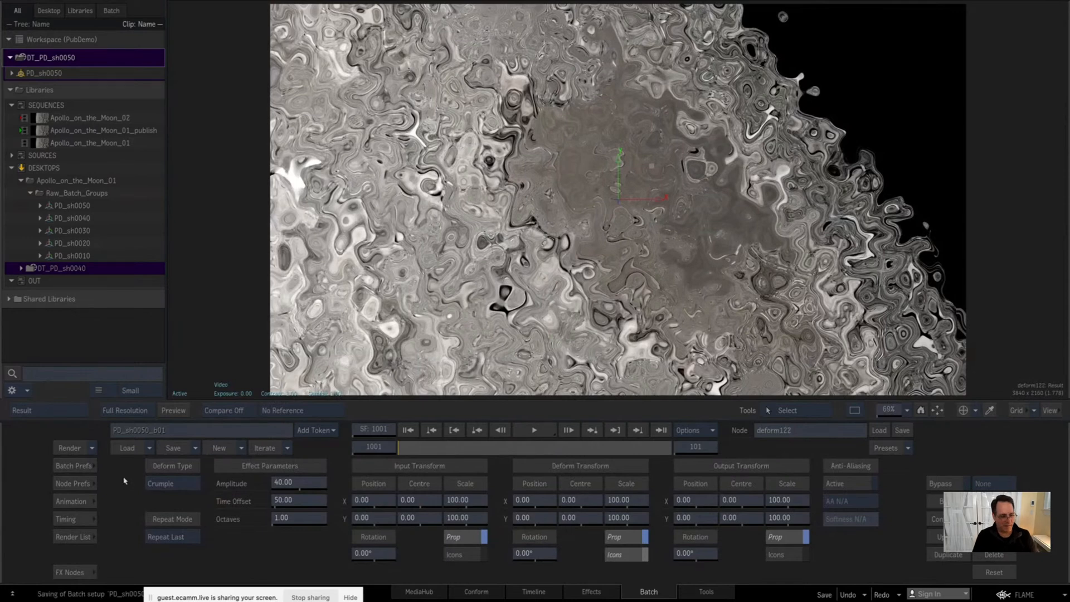
{"action": "left_click", "coordinate": [70, 447]}
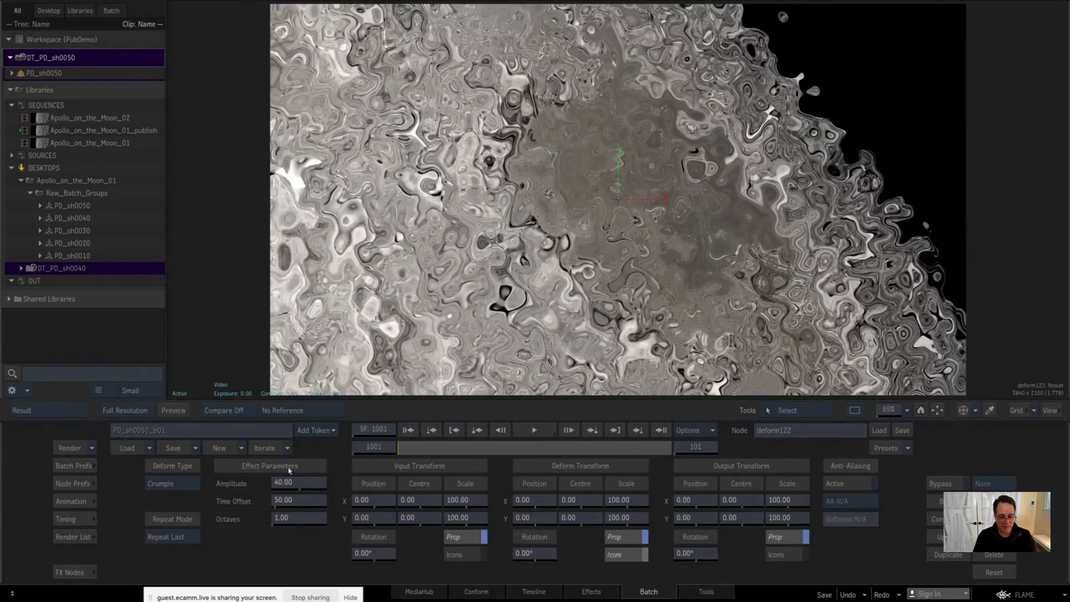
Step: Return to the Timeline environment and set the PD_sh0050 segment of Apollo_on_the_Moon_02 to clip version v01
{"action": "left_click", "coordinate": [526, 591]}
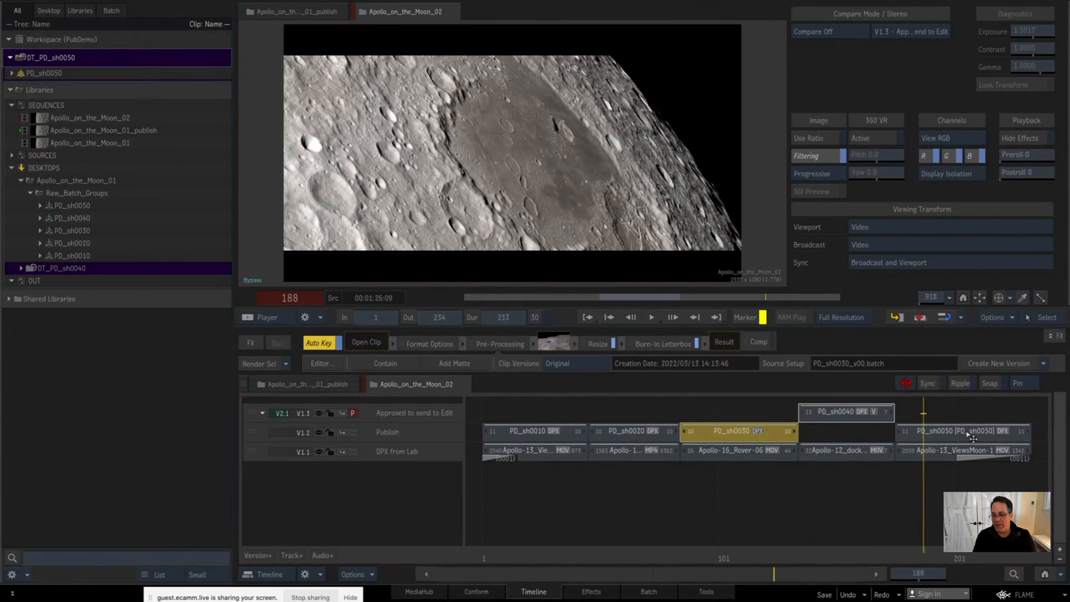
{"action": "left_click", "coordinate": [972, 439]}
{"action": "left_click", "coordinate": [580, 366]}
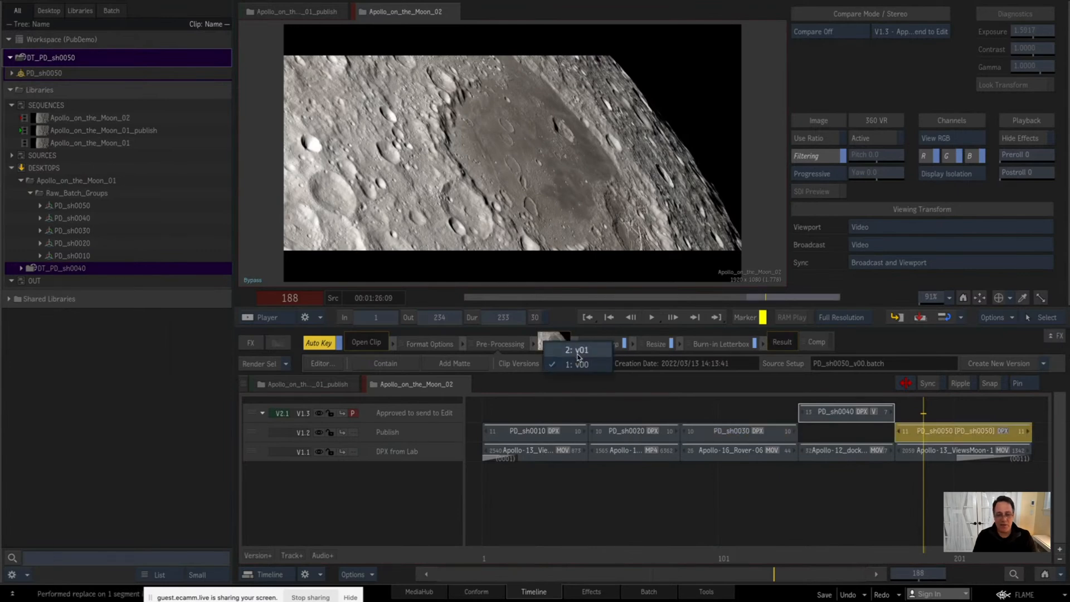
{"action": "left_click", "coordinate": [577, 351]}
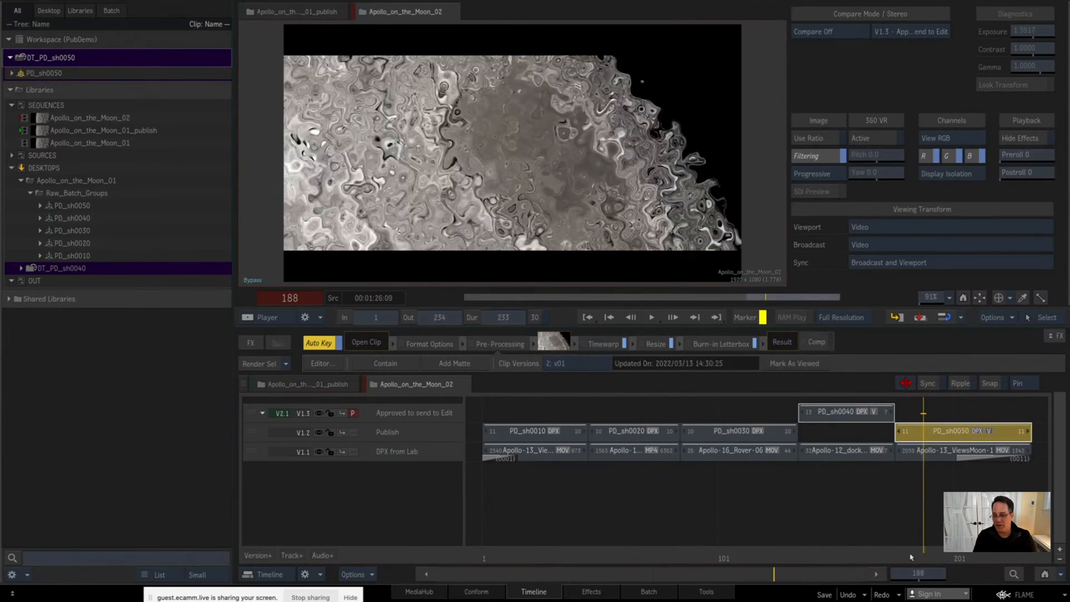
Step: Move the PD_sh0050 segment from the Publish track up to the Approved to send to Edit track and scrub through the shot
{"action": "left_click", "coordinate": [899, 558]}
{"action": "left_click_drag", "start_coordinate": [899, 558], "coordinate": [947, 553]}
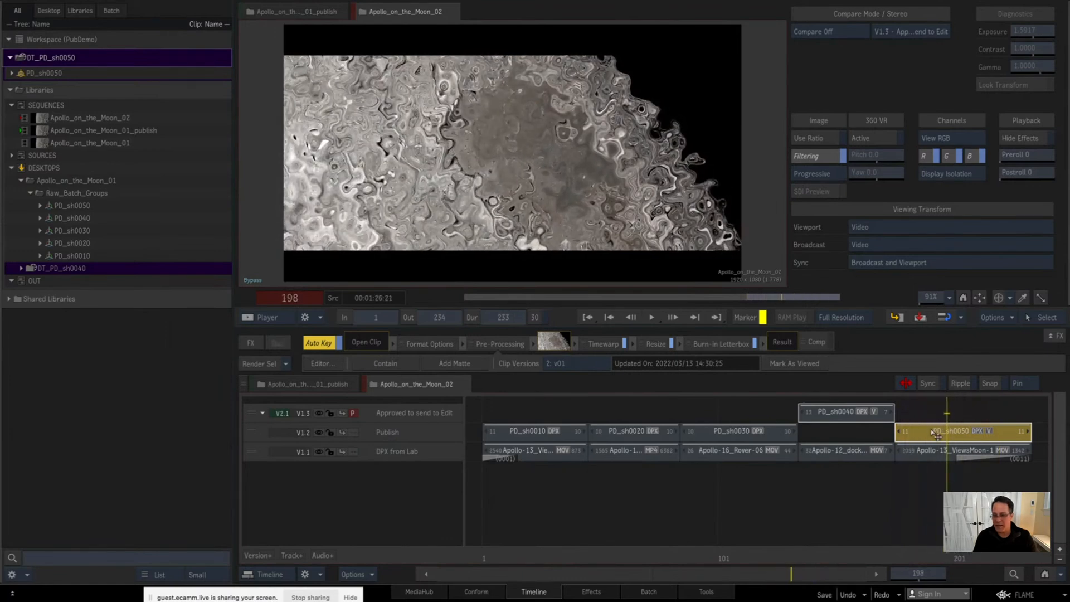
{"action": "left_click_drag", "start_coordinate": [929, 433], "coordinate": [929, 413]}
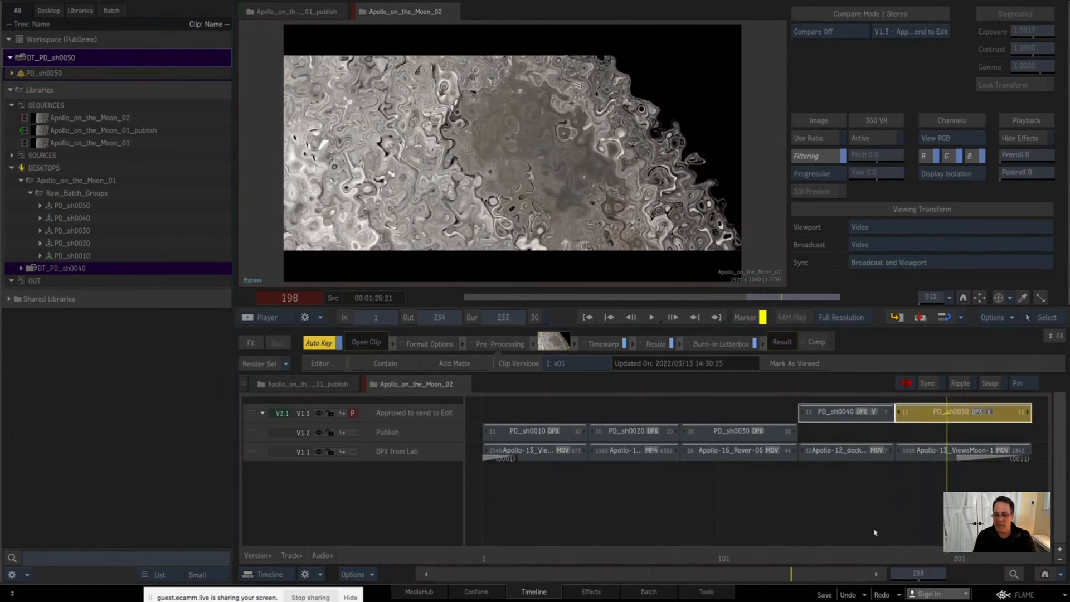
{"action": "left_click_drag", "start_coordinate": [831, 554], "coordinate": [933, 520]}
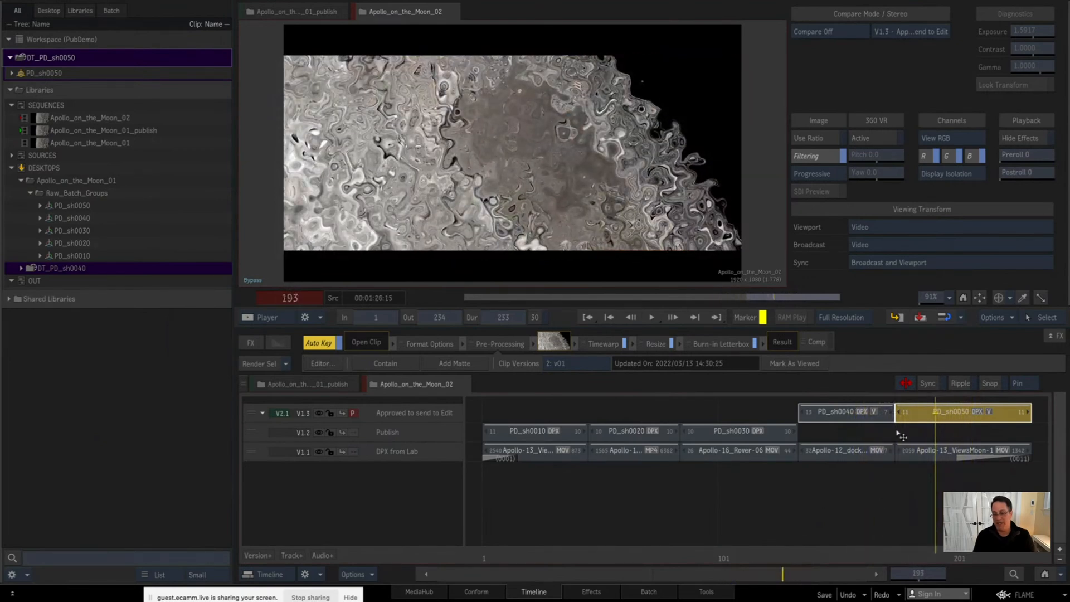
Step: Compare the approved PD_sh0050 segment with the picture on the track below by switching between the two tracks
{"action": "left_click", "coordinate": [574, 365]}
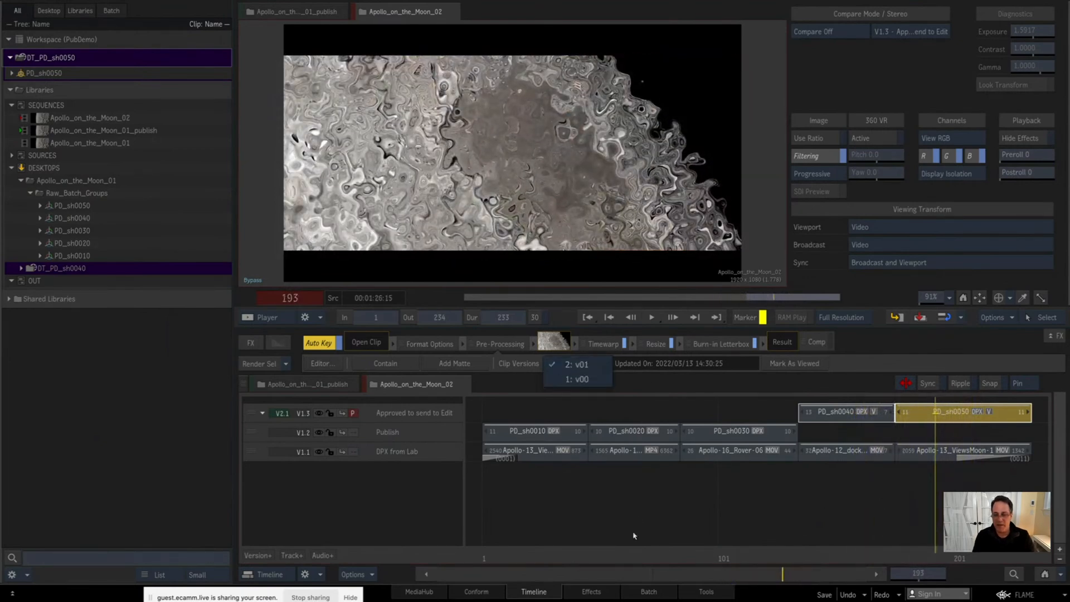
{"action": "left_click", "coordinate": [635, 513]}
{"action": "key", "text": "Page_Down"}
{"action": "key", "text": "Page_Up"}
{"action": "key", "text": "Page_Down"}
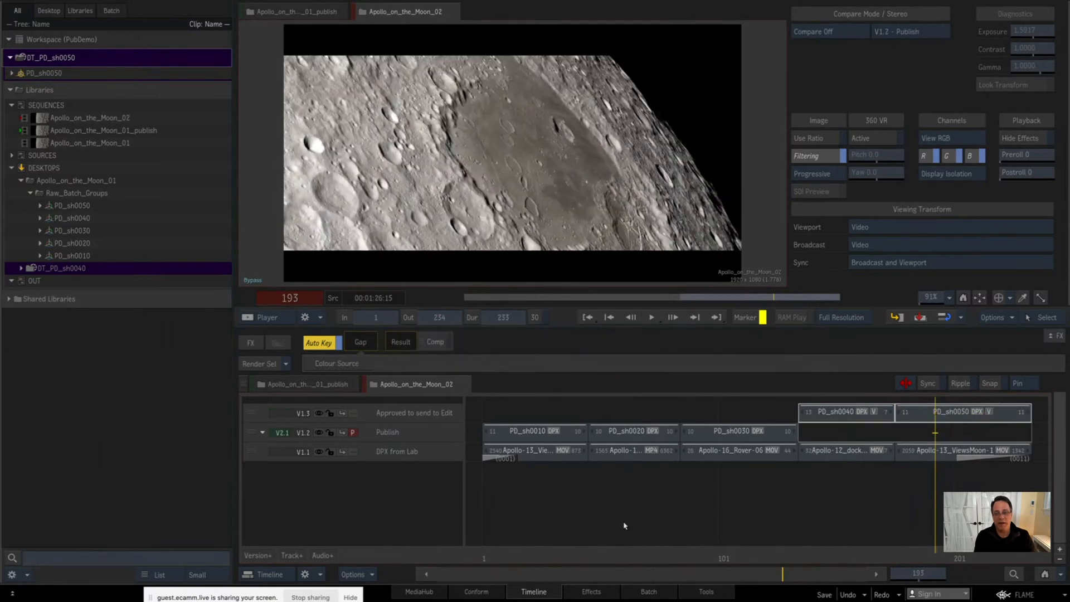
{"action": "key", "text": "Page_Up"}
{"action": "key", "text": "Page_Down"}
{"action": "key", "text": "Page_Up"}
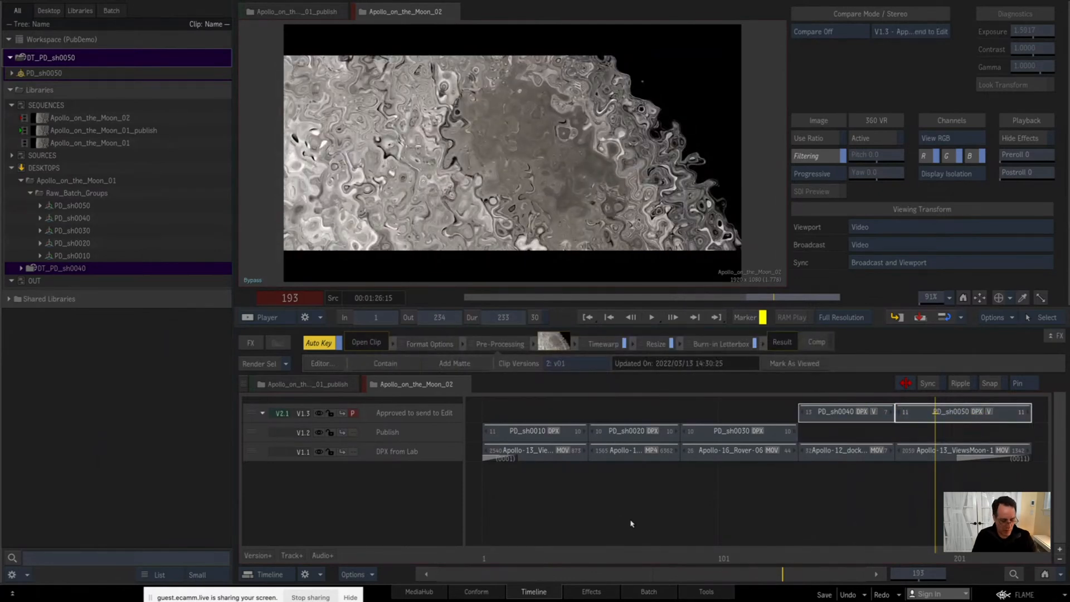
Step: Toggle the approved PD_sh0050 segment between versions v00 and v01 for comparison, ending on v01
{"action": "key", "text": "ctrl+z"}
{"action": "key", "text": "ctrl+shift+z"}
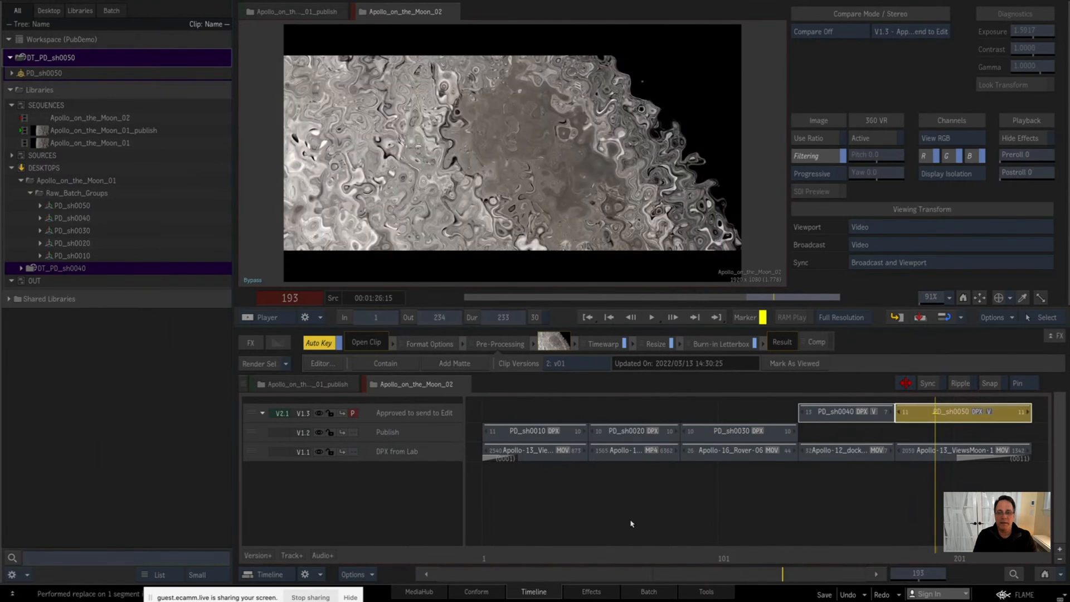
{"action": "key", "text": "ctrl+z"}
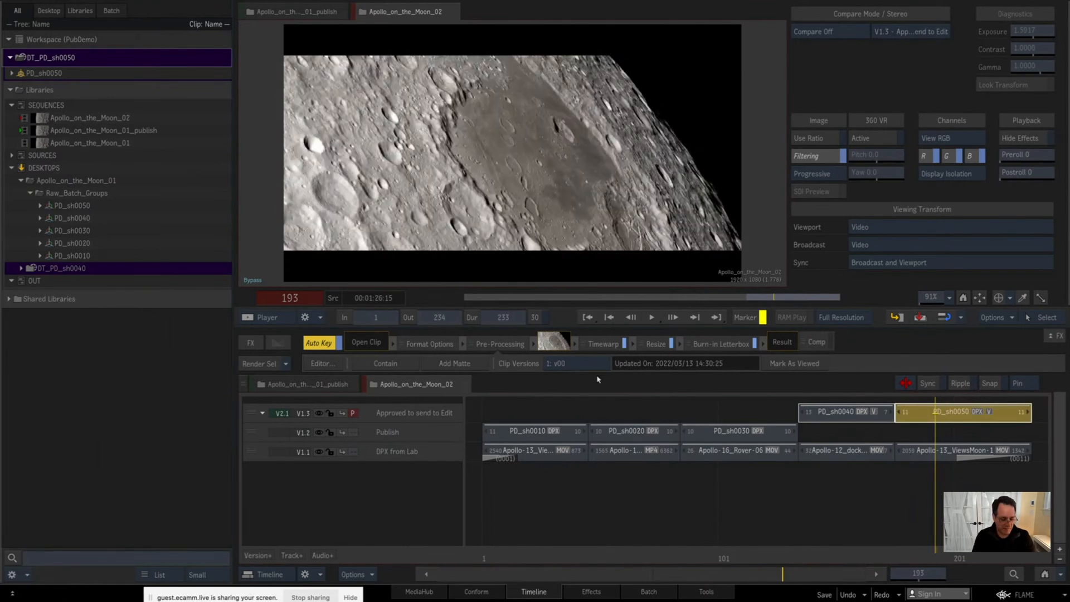
{"action": "key", "text": "ctrl+shift+z"}
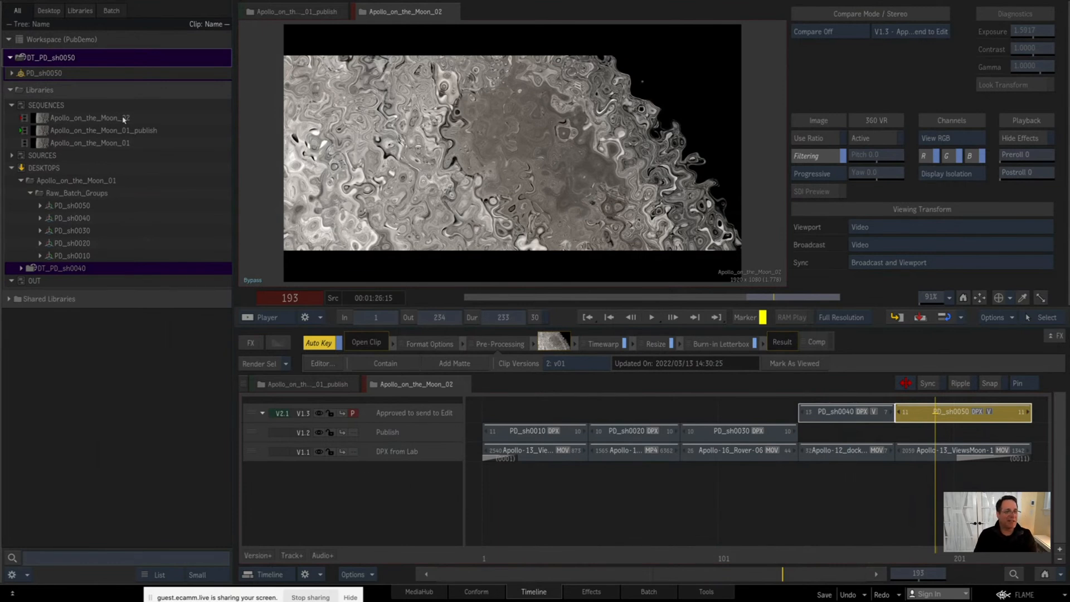
Step: Save a copy of the DT_PD_sh0050 desktop in the DESKTOPS library and collapse the Raw_Batch_Groups folder
{"action": "left_click_drag", "start_coordinate": [52, 60], "coordinate": [65, 263]}
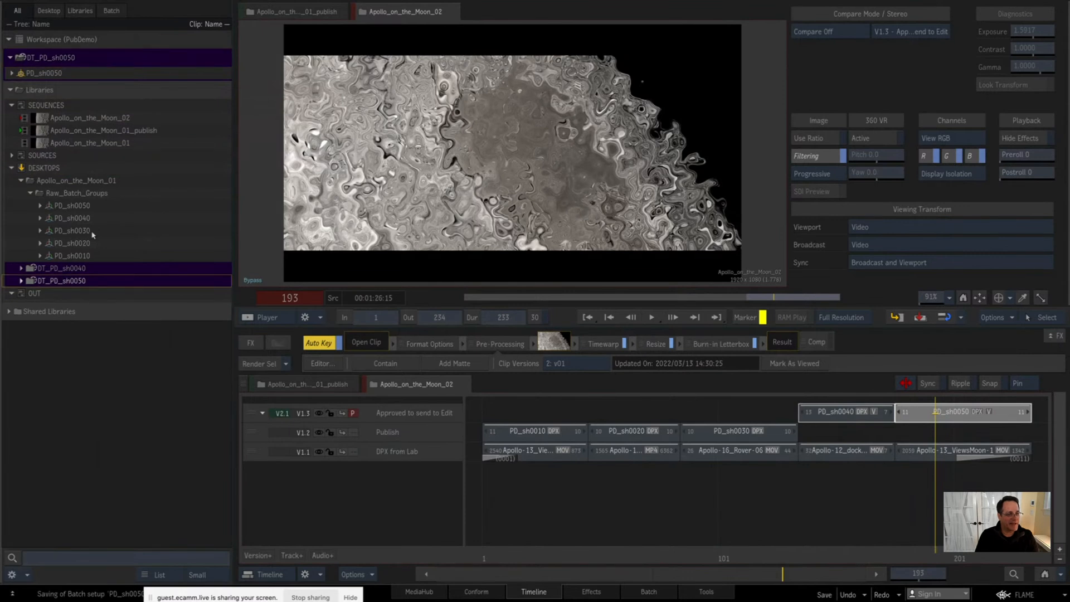
{"action": "left_click", "coordinate": [31, 194]}
{"action": "left_click", "coordinate": [620, 503]}
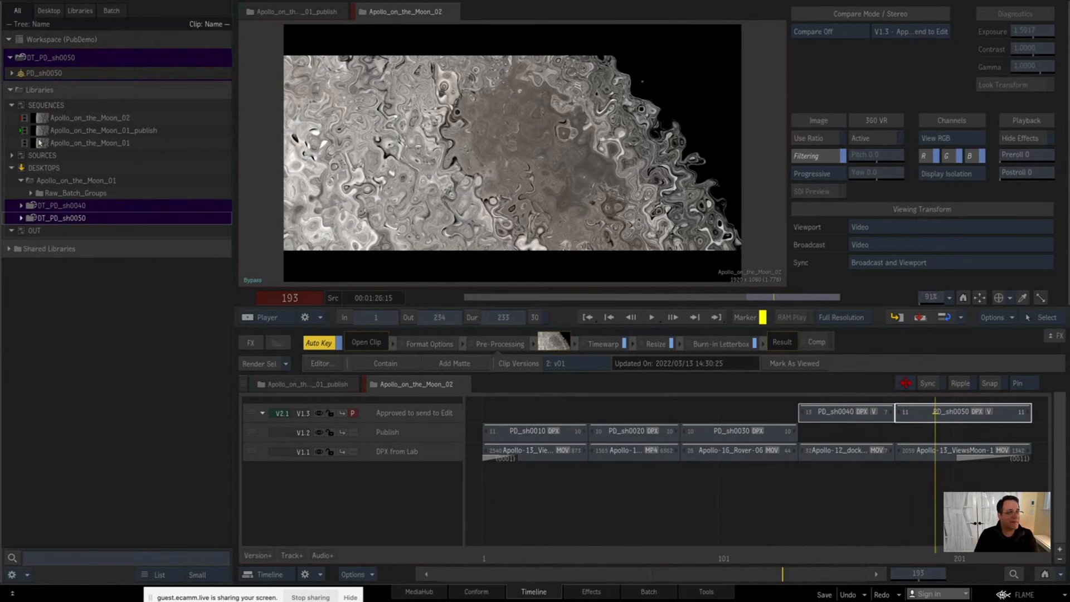
Step: Collapse DESKTOPS, expand the PrePrep folder in SOURCES and open its Apollo_on_the_Moon_01 sequence
{"action": "left_click", "coordinate": [12, 168]}
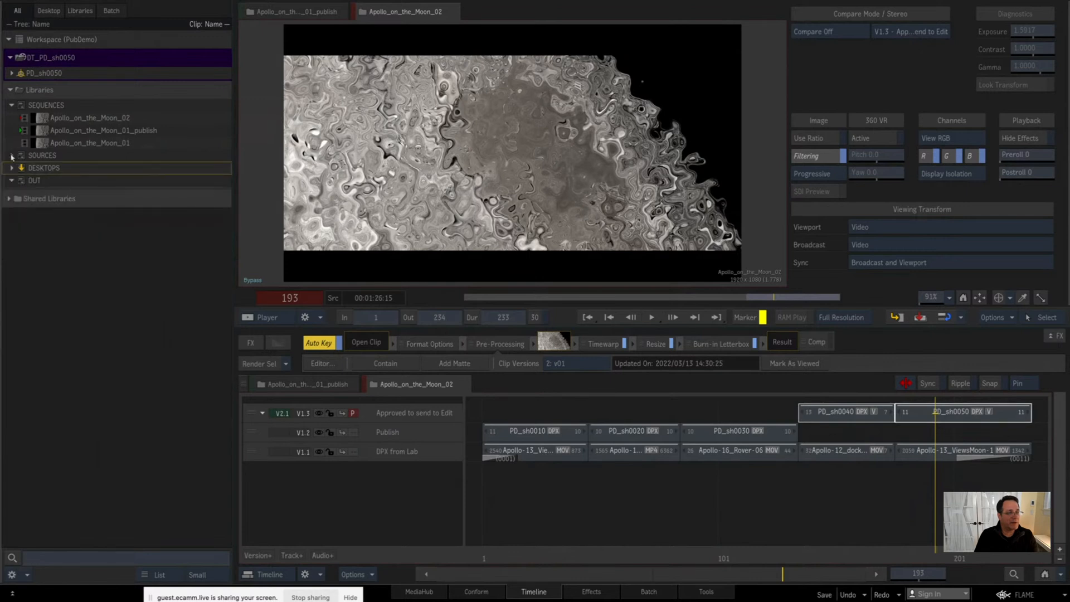
{"action": "left_click", "coordinate": [12, 155]}
{"action": "left_click", "coordinate": [21, 207]}
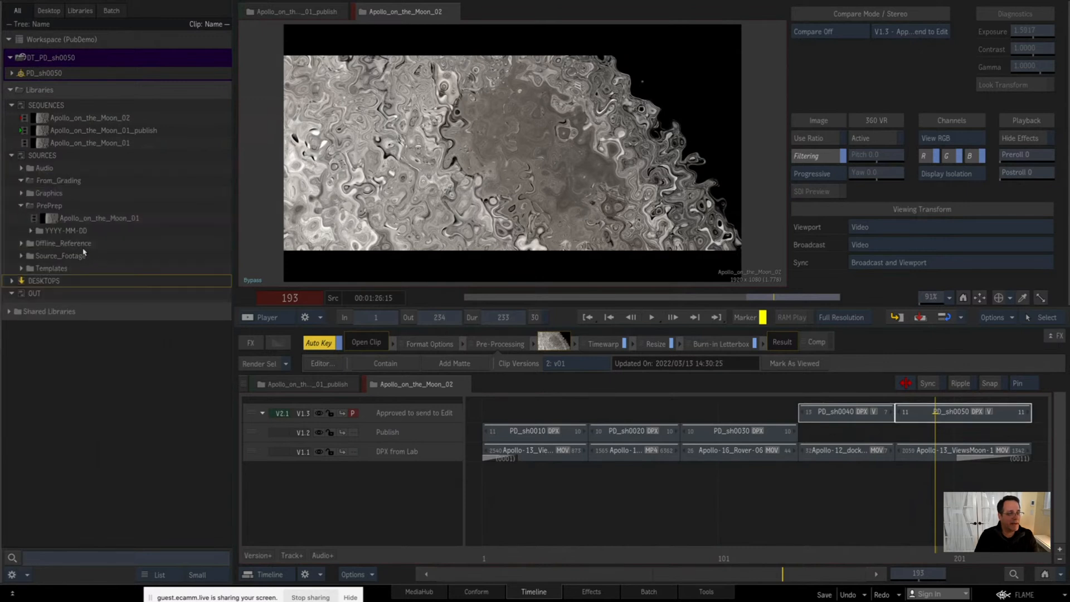
{"action": "double_click", "coordinate": [116, 221]}
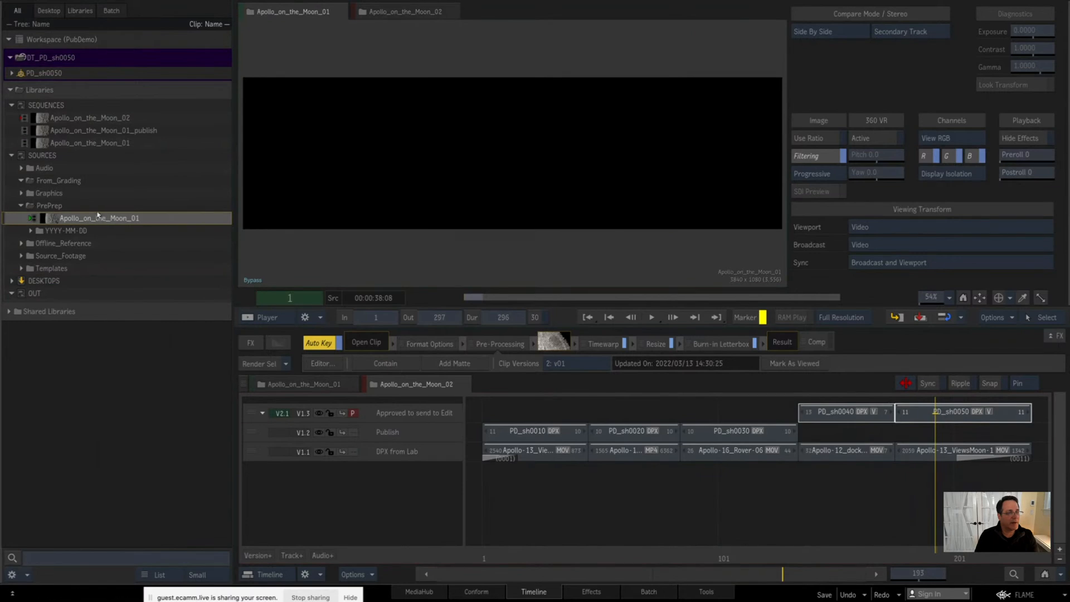
Step: Create a new library named SEQUENCES2 in the workspace
{"action": "right_click", "coordinate": [108, 92]}
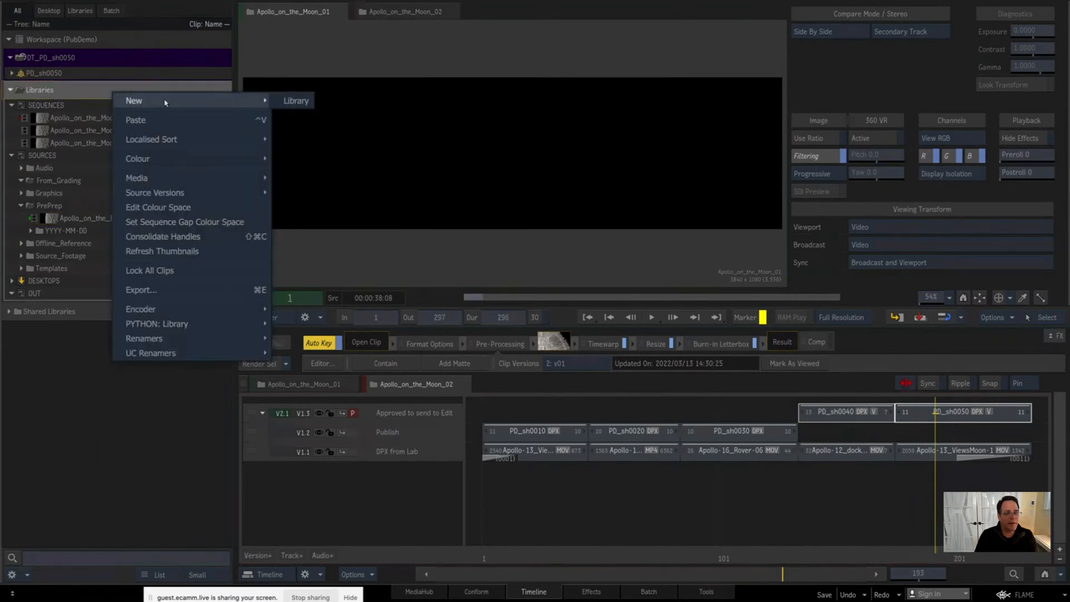
{"action": "left_click", "coordinate": [295, 100]}
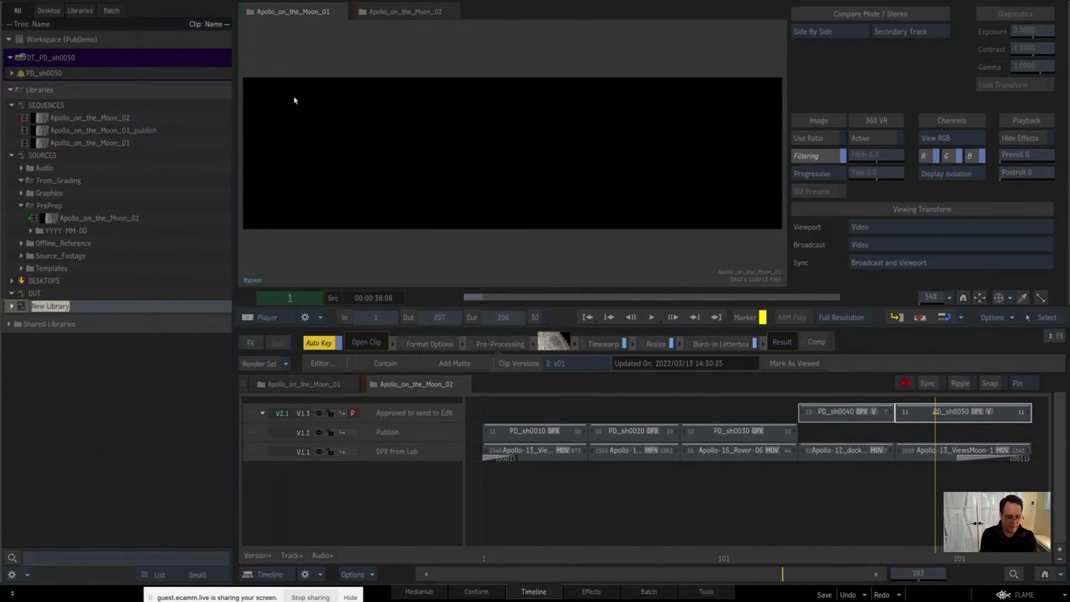
{"action": "key", "text": "BackSpace"}
{"action": "type", "text": "S"}
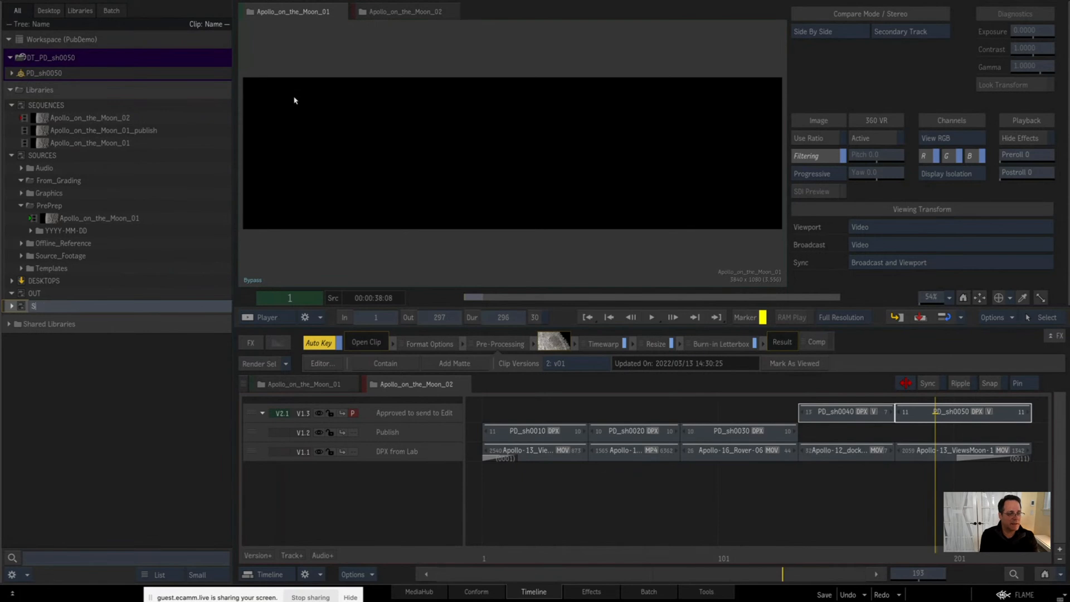
{"action": "type", "text": "EqUW"}
{"action": "key", "text": "BackSpace"}
{"action": "key", "text": "BackSpace"}
{"action": "type", "text": "UENCES2"}
{"action": "key", "text": "Return"}
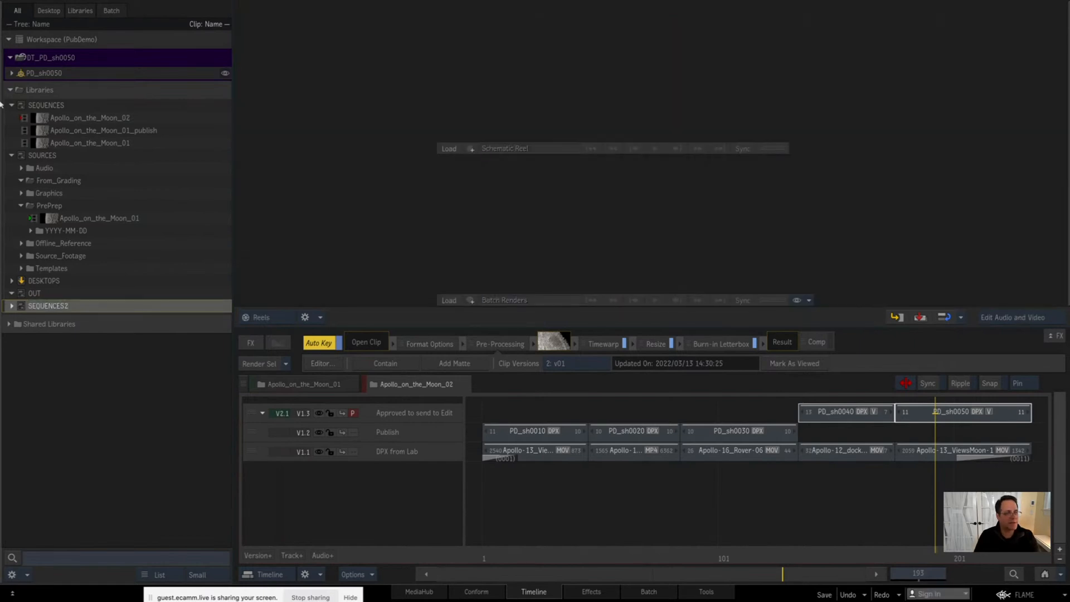
Step: Move the Apollo_on_the_Moon_01 sequence out of PrePrep and into the SEQUENCES2 library, keeping its name
{"action": "left_click", "coordinate": [12, 104]}
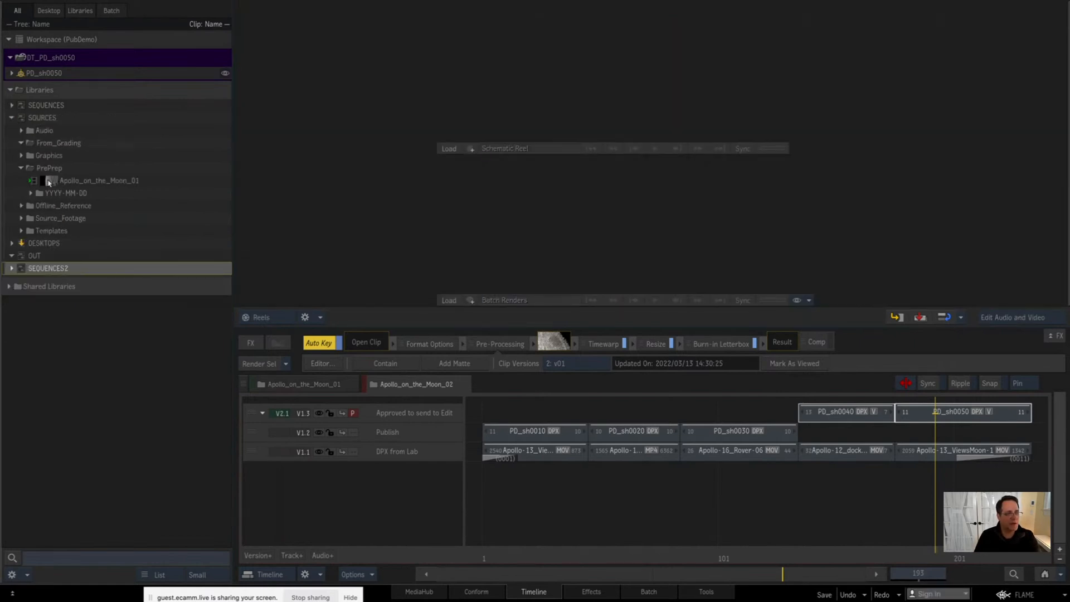
{"action": "left_click_drag", "start_coordinate": [48, 182], "coordinate": [35, 99]}
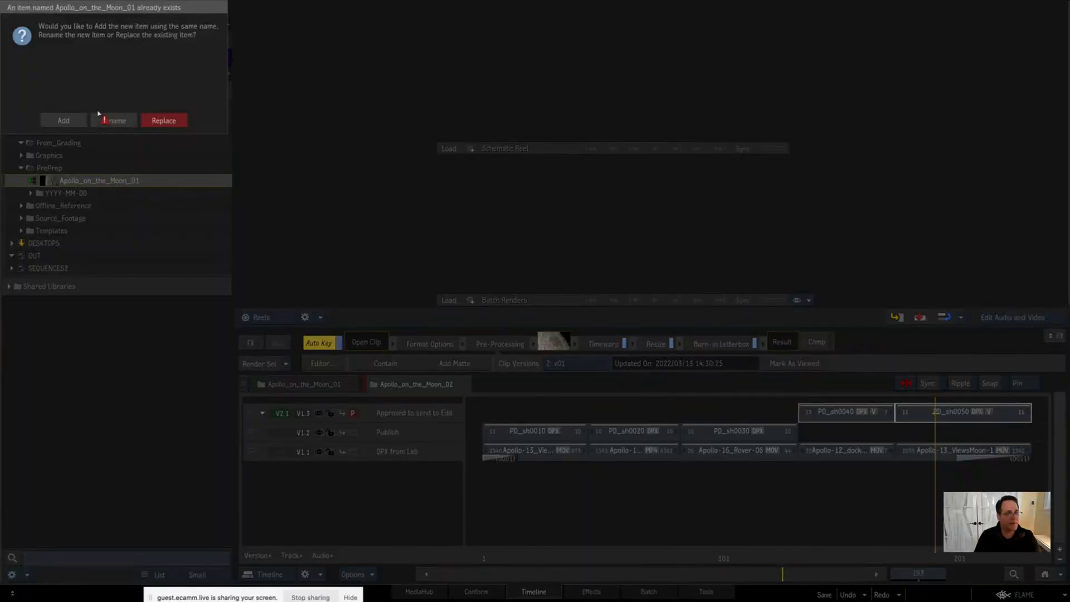
{"action": "left_click", "coordinate": [62, 123]}
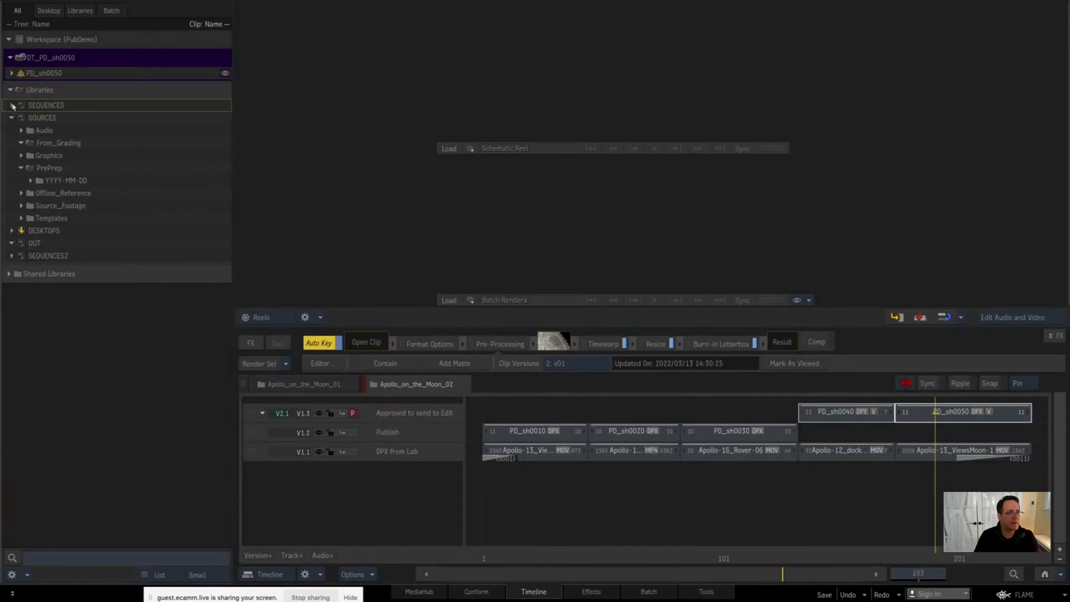
{"action": "left_click", "coordinate": [11, 105]}
{"action": "left_click_drag", "start_coordinate": [74, 158], "coordinate": [48, 168]}
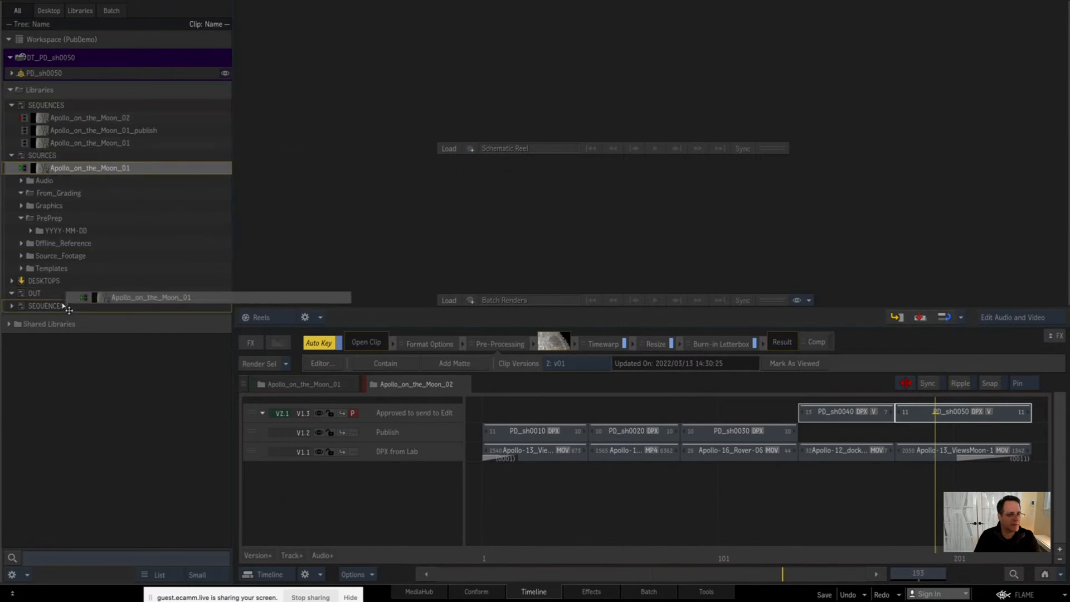
Step: Place the SEQUENCES2 library above SEQUENCES with SEQUENCES and SOURCES collapsed, and replace DT_PD_sh0050 with a fresh default desktop
{"action": "left_click_drag", "start_coordinate": [51, 303], "coordinate": [45, 106]}
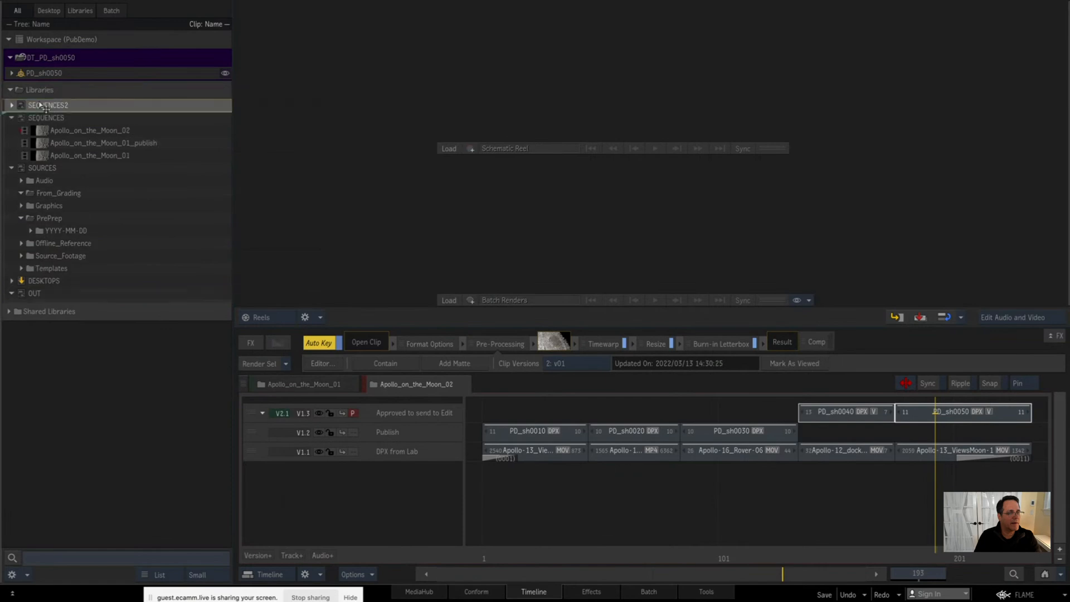
{"action": "left_click", "coordinate": [12, 118]}
{"action": "left_click", "coordinate": [12, 131]}
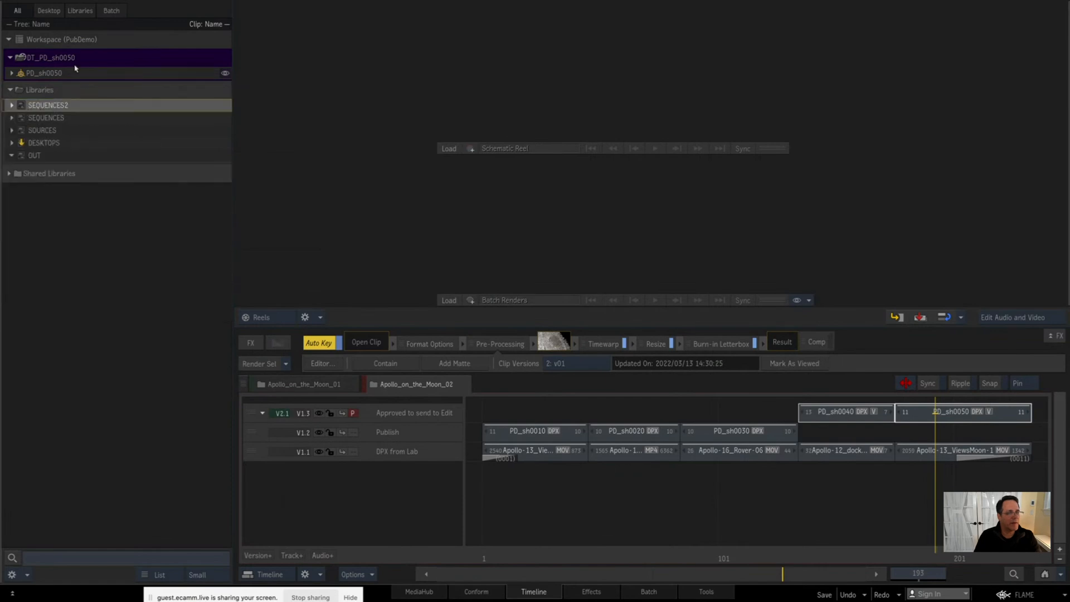
{"action": "right_click", "coordinate": [150, 66]}
{"action": "left_click", "coordinate": [188, 148]}
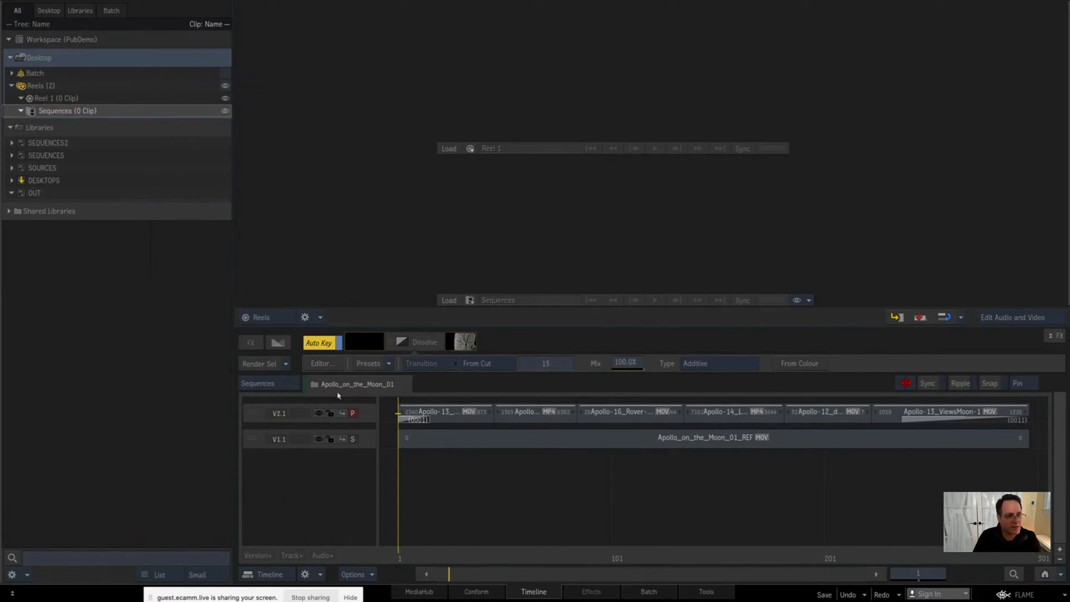
Step: Select all video segments on track V2.1 and inspect the default naming pattern in Rename Shot without applying it
{"action": "left_click", "coordinate": [458, 418]}
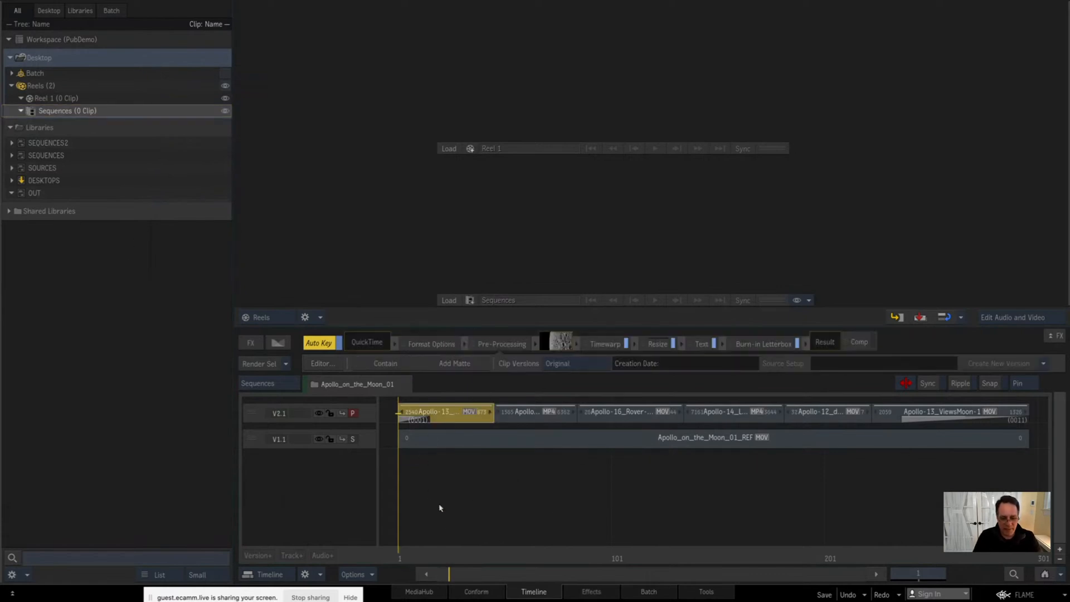
{"action": "left_click_drag", "start_coordinate": [466, 568], "coordinate": [477, 469]}
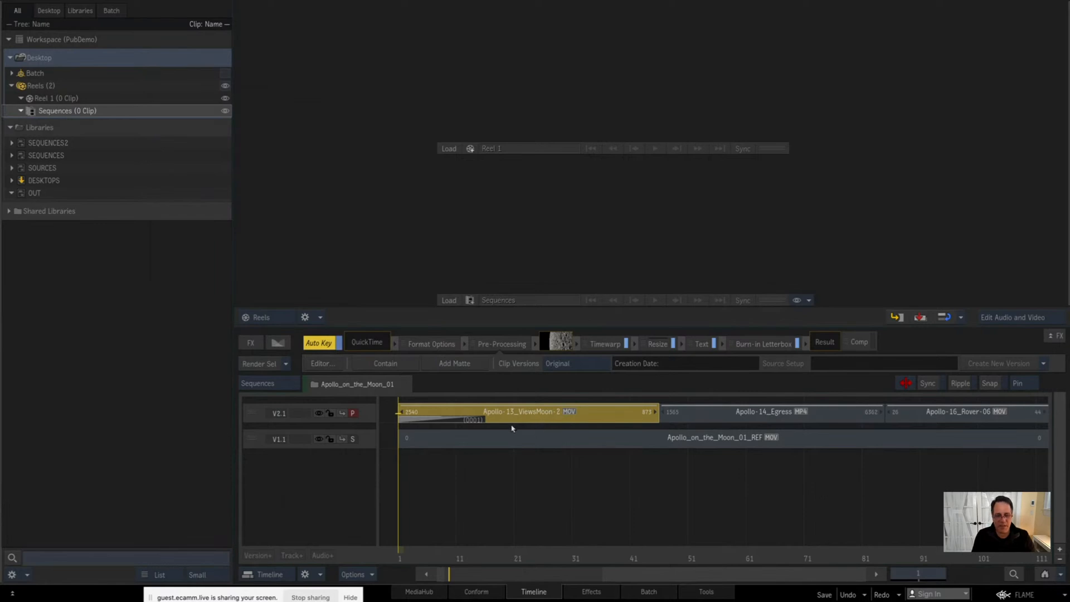
{"action": "left_click", "coordinate": [1044, 574]}
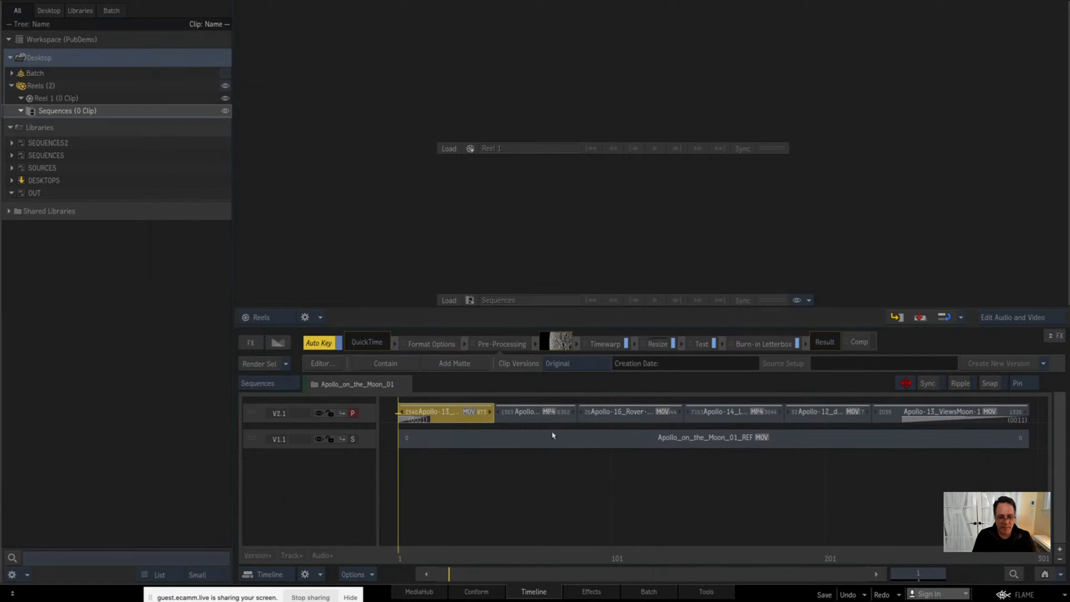
{"action": "left_click", "coordinate": [365, 414]}
{"action": "right_click", "coordinate": [454, 419]}
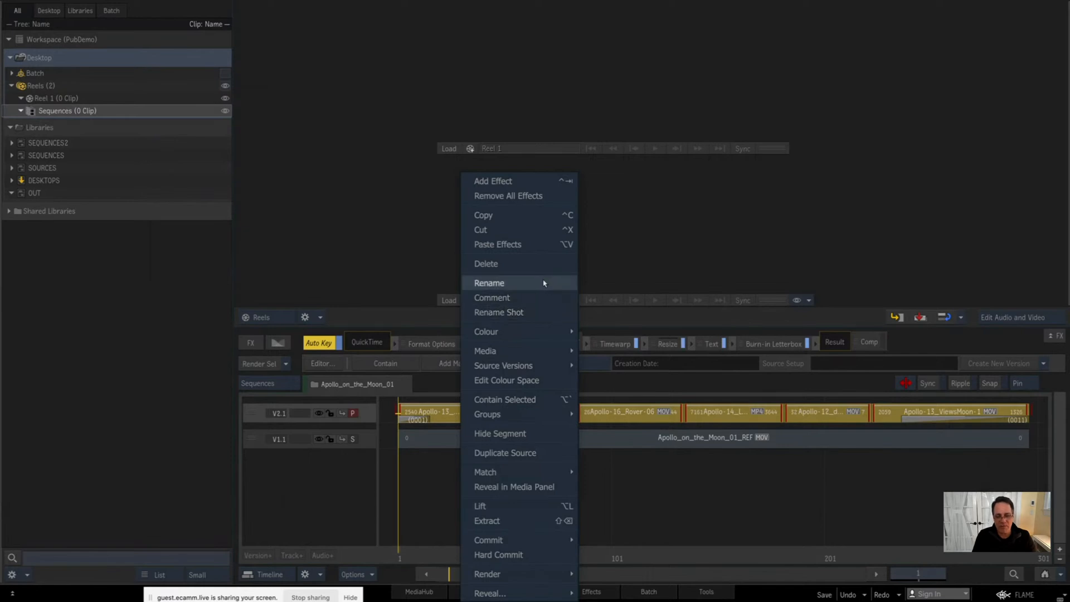
{"action": "left_click", "coordinate": [545, 313]}
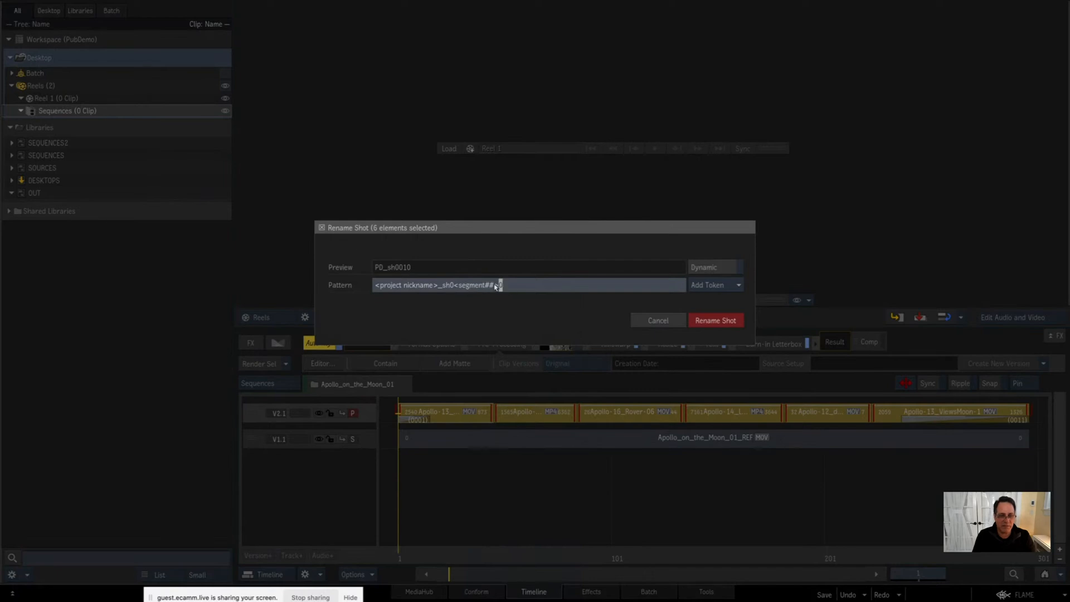
{"action": "left_click_drag", "start_coordinate": [502, 285], "coordinate": [359, 290]}
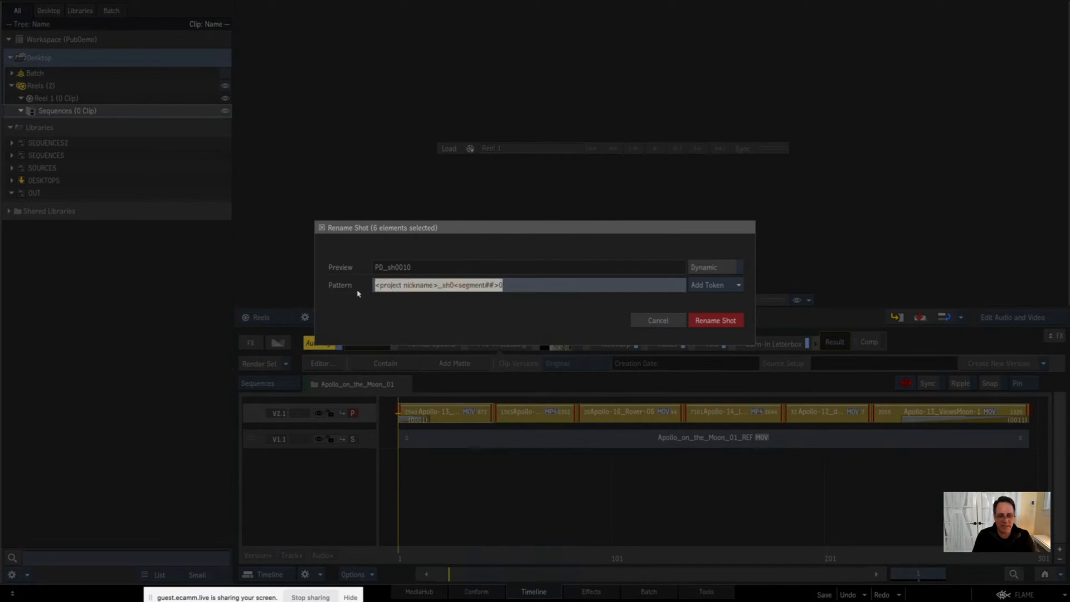
{"action": "left_click", "coordinate": [657, 322]}
Step: Check the Default Shot Name pattern in the Timeline preferences and clear the segment selection
{"action": "left_click", "coordinate": [1023, 596]}
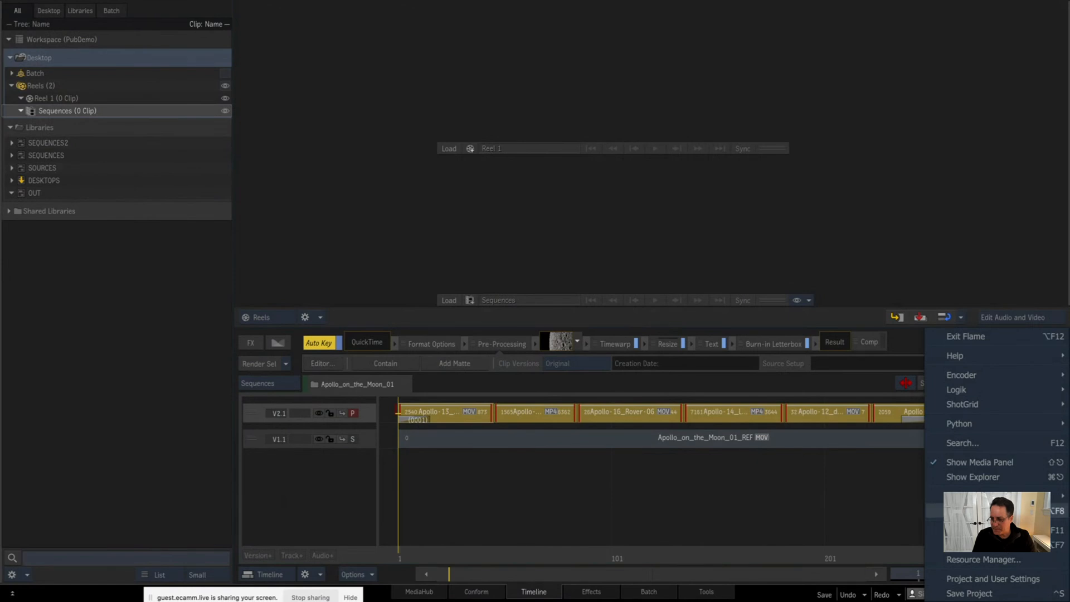
{"action": "mouse_move", "coordinate": [947, 496]}
{"action": "left_click", "coordinate": [862, 578]}
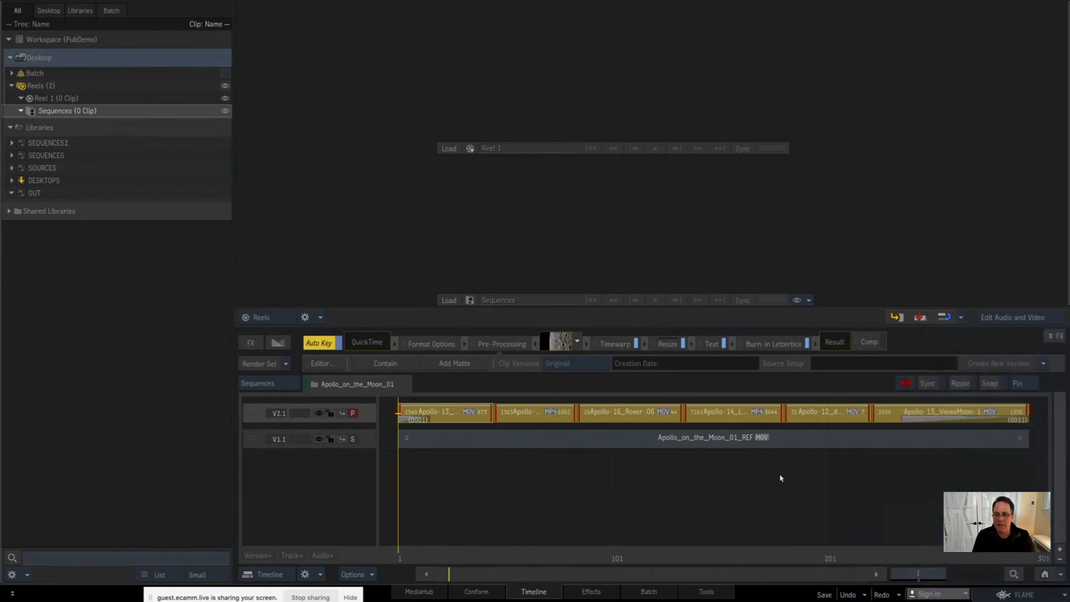
{"action": "left_click", "coordinate": [840, 113]}
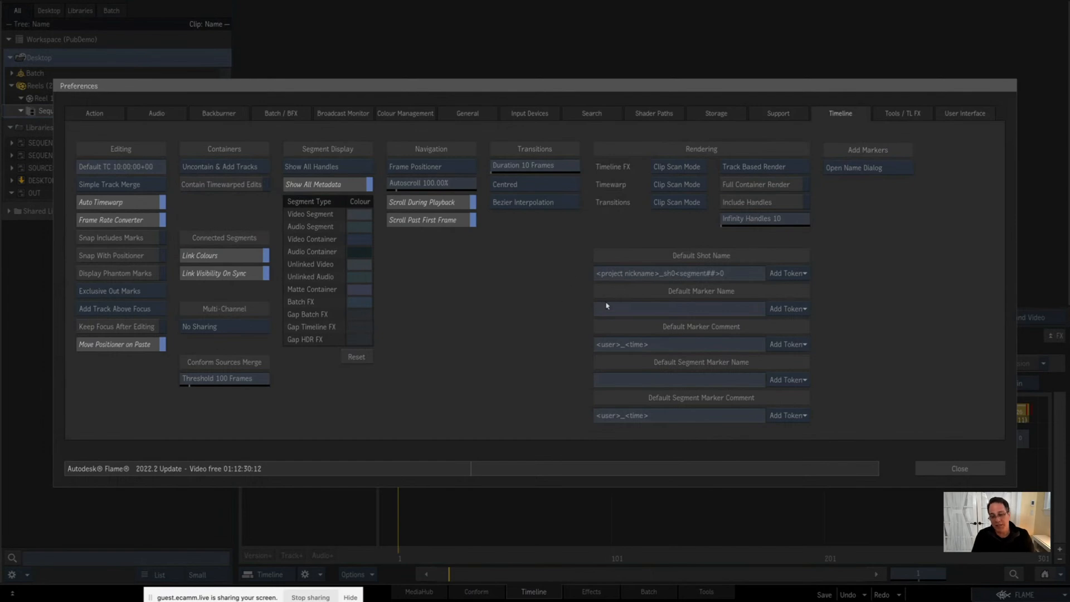
{"action": "left_click", "coordinate": [955, 468]}
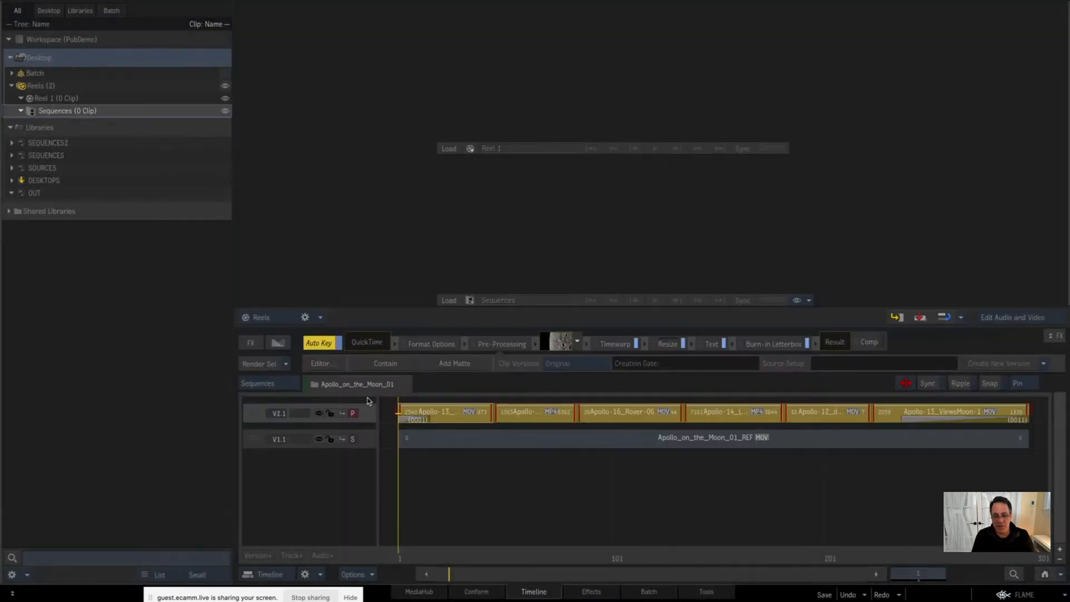
{"action": "left_click", "coordinate": [489, 490]}
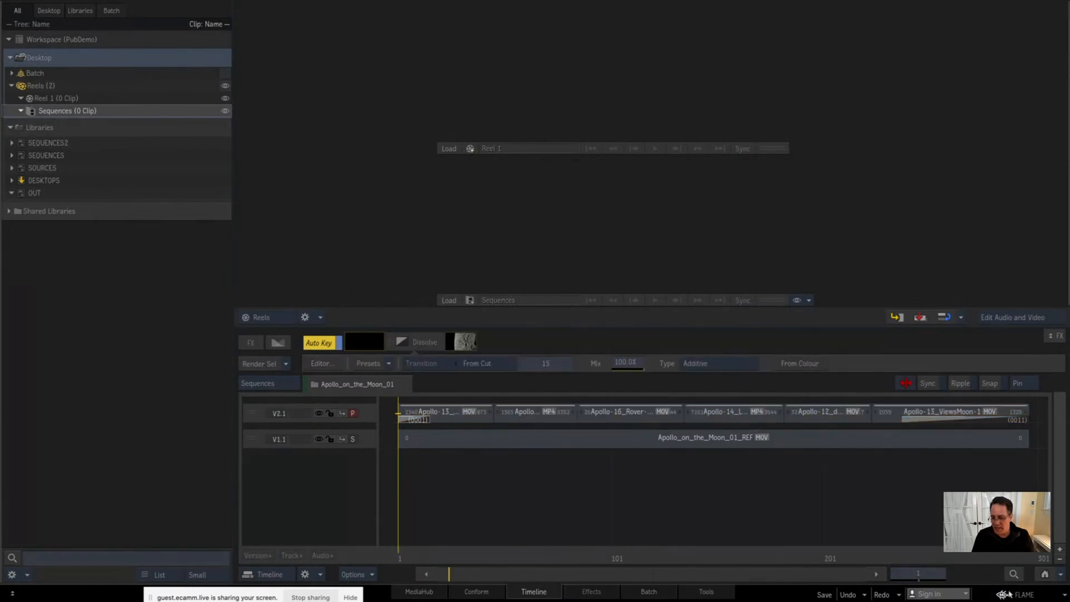
Step: Check the PubDemo project's nickname in its project settings without modifying them
{"action": "left_click", "coordinate": [1005, 594]}
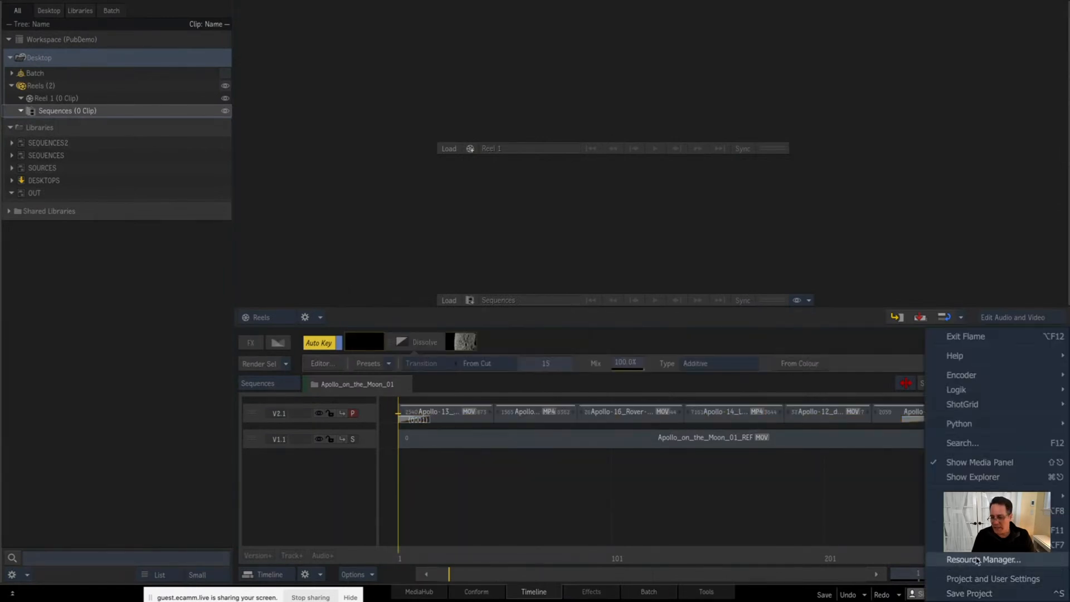
{"action": "left_click", "coordinate": [983, 579]}
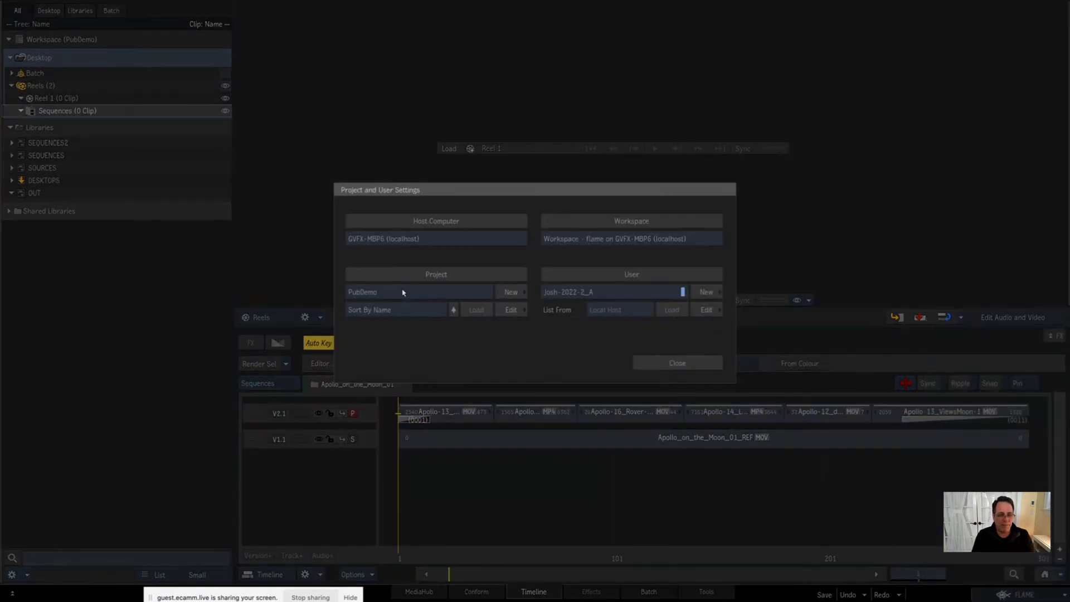
{"action": "left_click", "coordinate": [518, 315]}
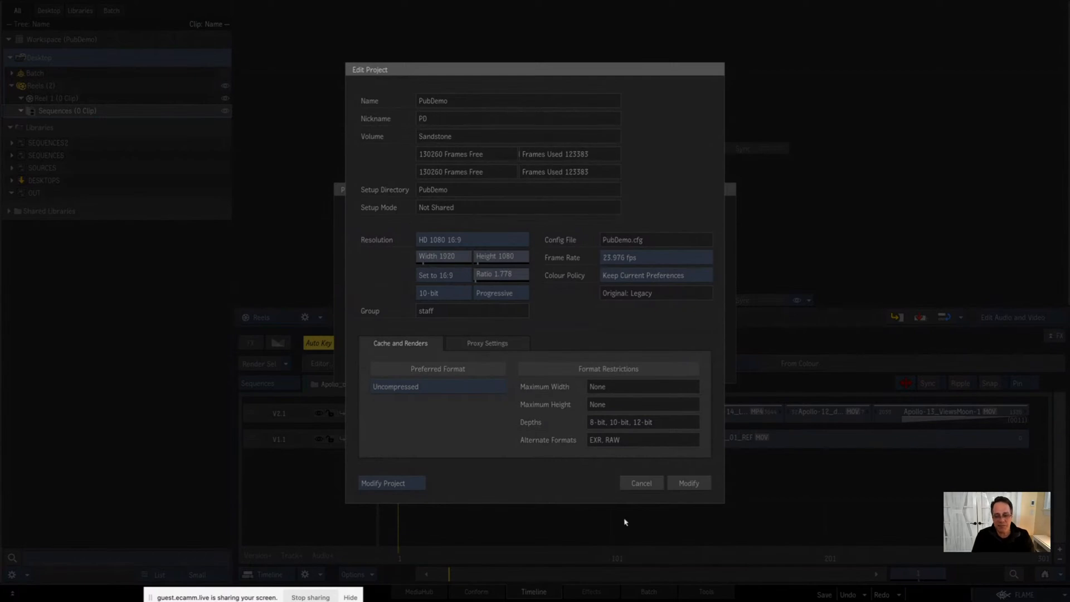
{"action": "left_click", "coordinate": [639, 484]}
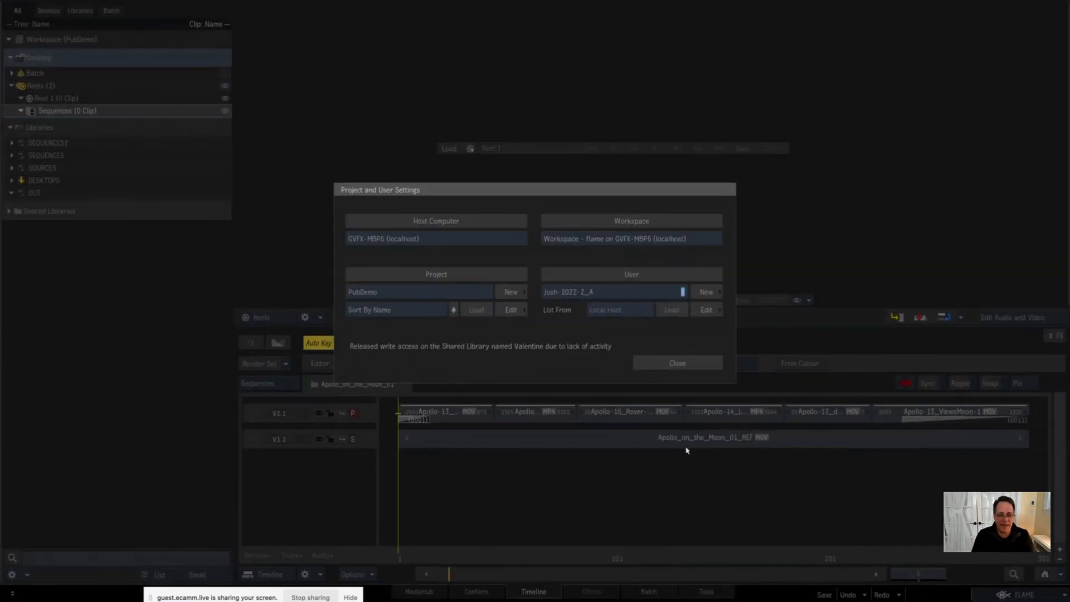
{"action": "left_click", "coordinate": [663, 363]}
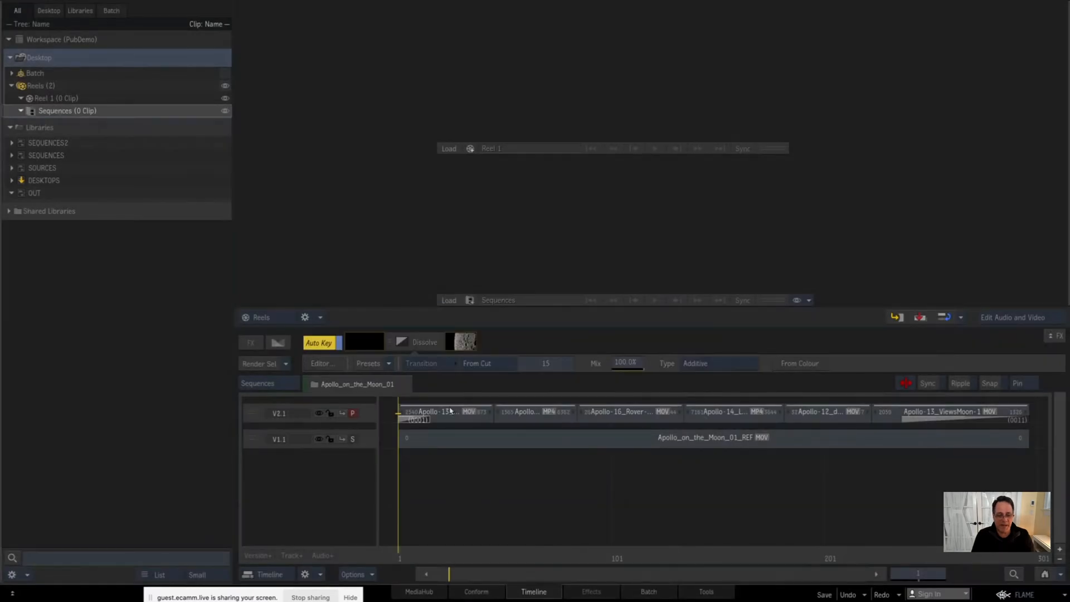
Step: Try the shot name pattern <project nickname>_<segment> for all V2.1 segments in Rename Shot and cancel it
{"action": "left_click", "coordinate": [450, 410]}
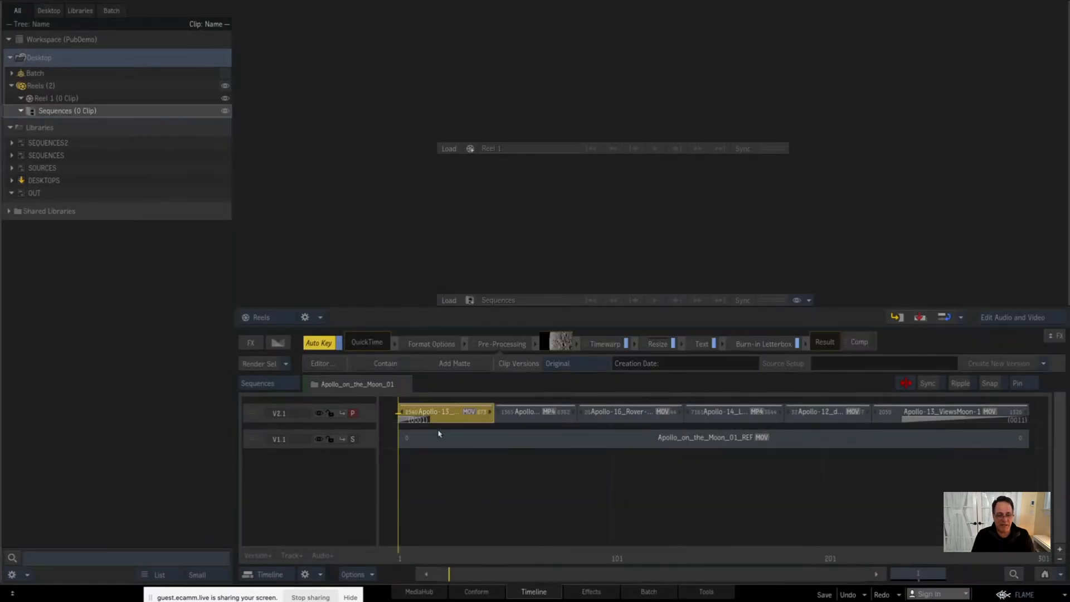
{"action": "left_click_drag", "start_coordinate": [483, 574], "coordinate": [458, 450]}
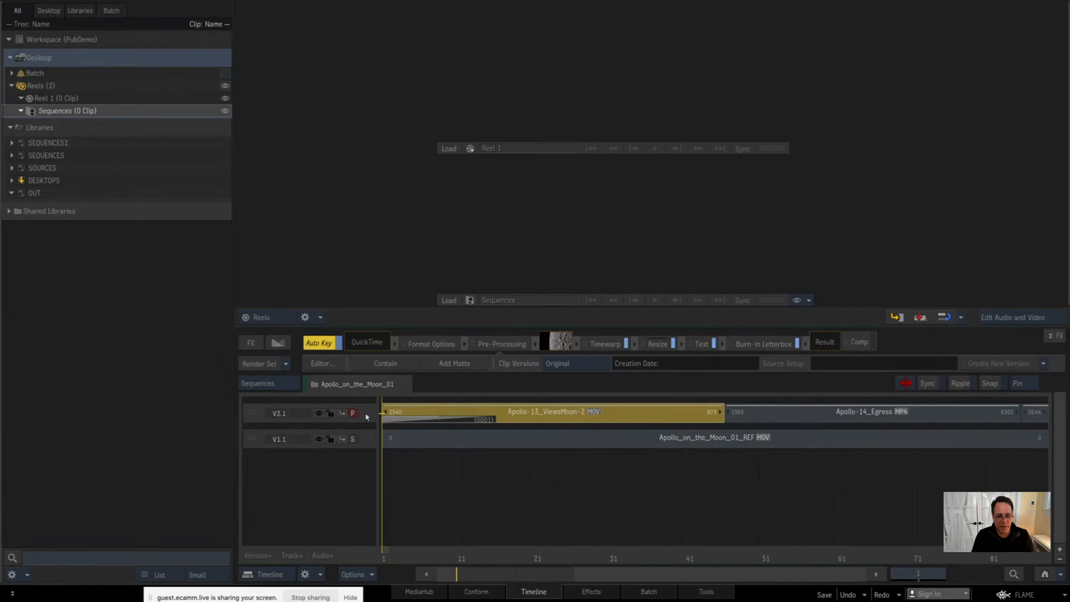
{"action": "left_click", "coordinate": [365, 415]}
{"action": "left_click", "coordinate": [1045, 573]}
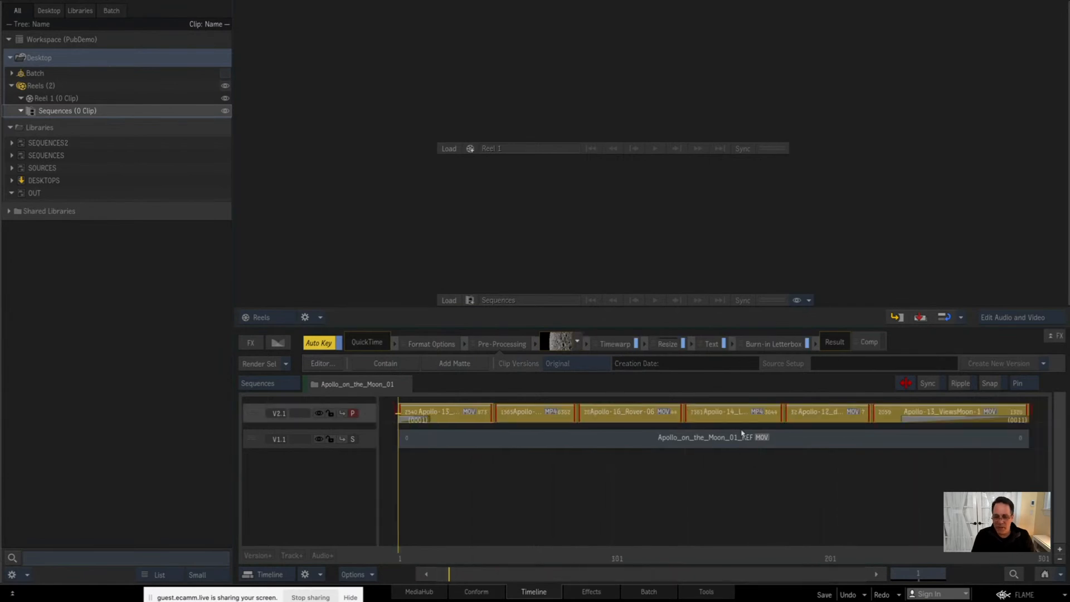
{"action": "right_click", "coordinate": [455, 419]}
{"action": "left_click", "coordinate": [493, 313]}
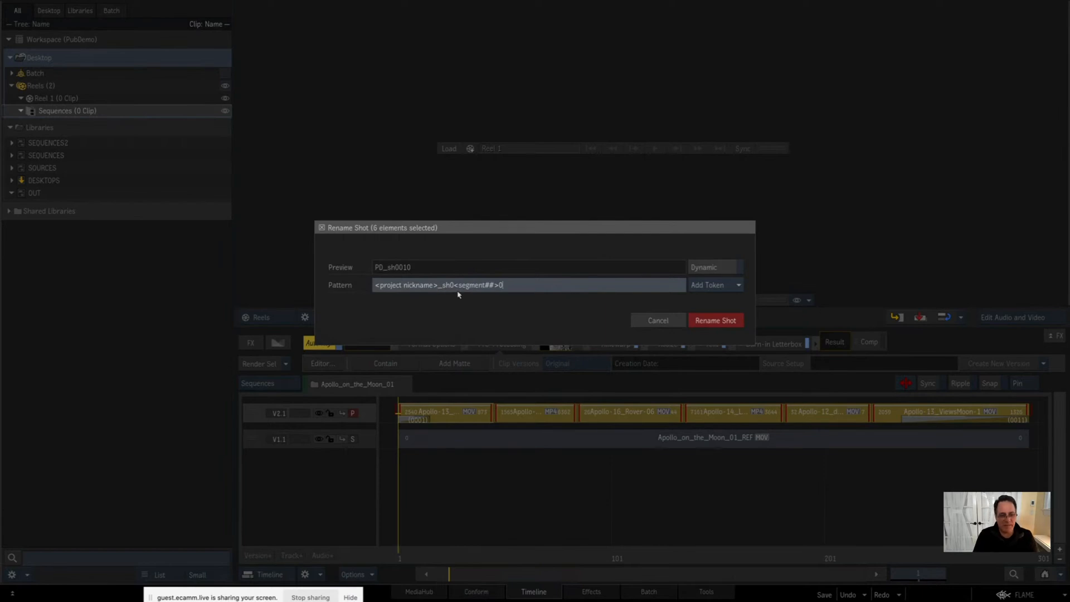
{"action": "left_click_drag", "start_coordinate": [441, 286], "coordinate": [572, 309]}
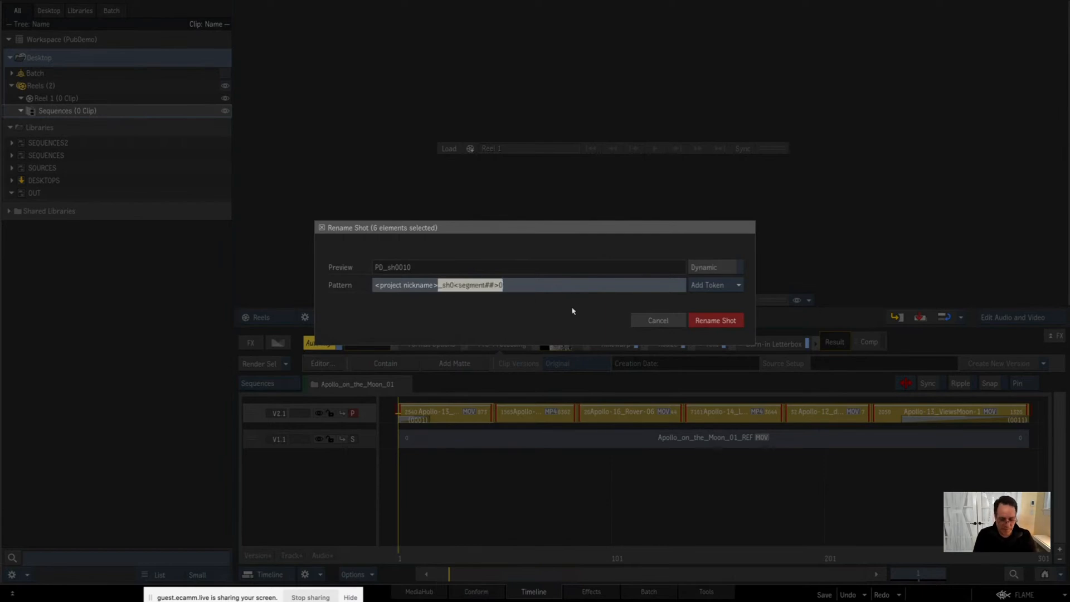
{"action": "key", "text": "BackSpace"}
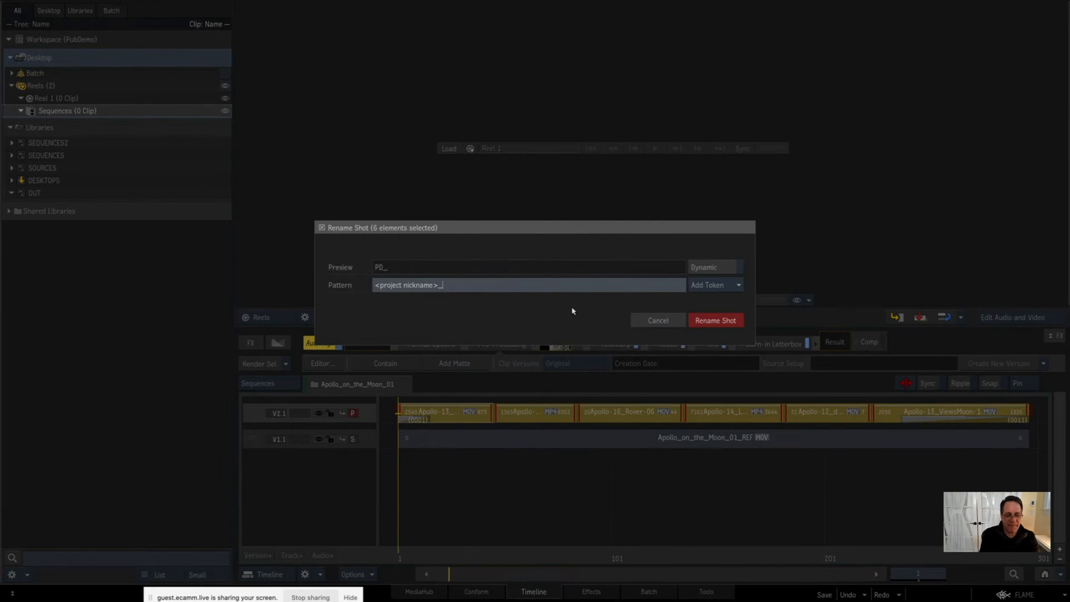
{"action": "type", "text": "<segment>"}
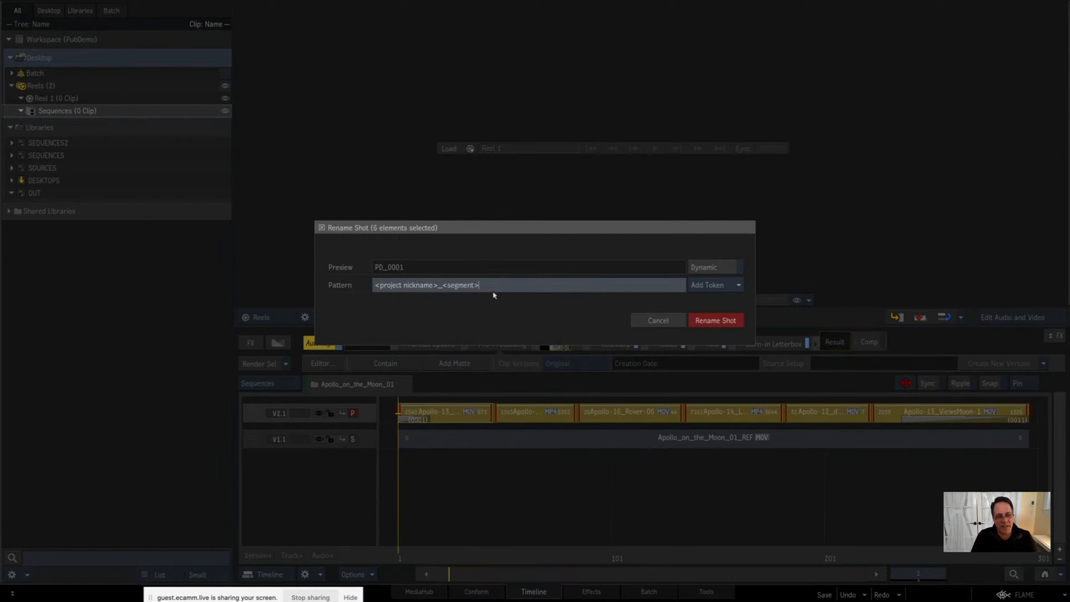
{"action": "left_click", "coordinate": [658, 320]}
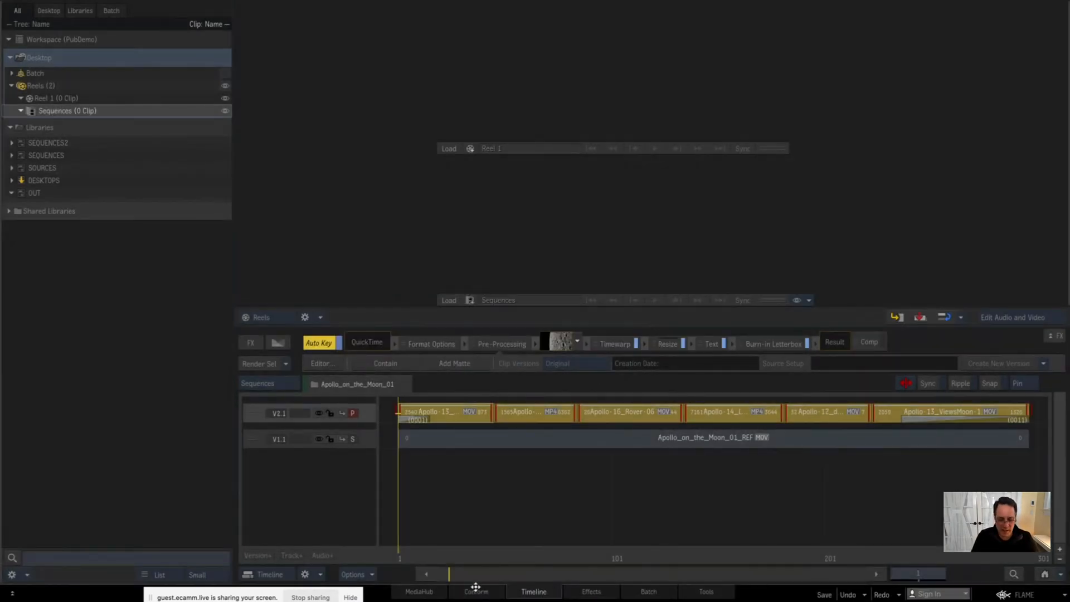
Step: Switch to the Conform workspace and turn off Hide Linked so linked segments are listed
{"action": "left_click", "coordinate": [476, 589]}
{"action": "left_click", "coordinate": [631, 316]}
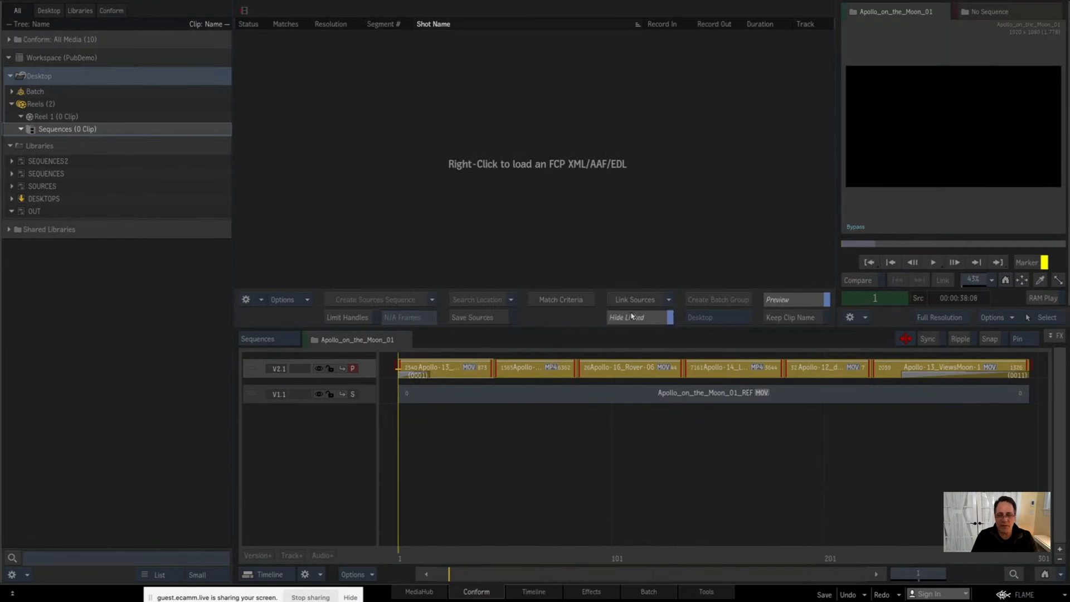
{"action": "left_click", "coordinate": [625, 320]}
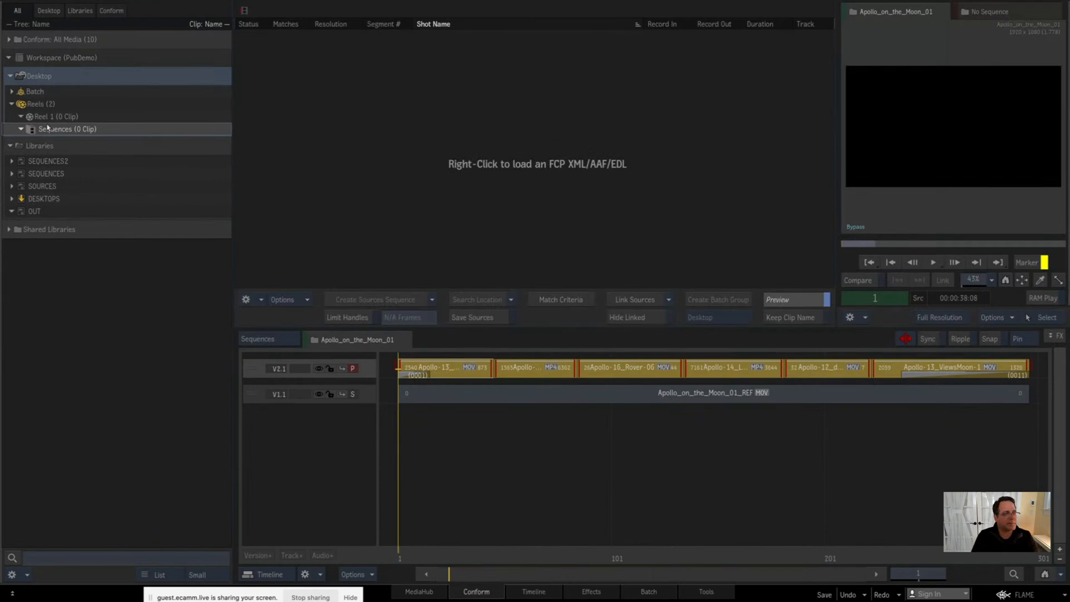
Step: Open Apollo_on_the_Moon_01 from SEQUENCES2 in Conform and sort its segment list by segment number
{"action": "left_click", "coordinate": [11, 161]}
{"action": "left_click_drag", "start_coordinate": [83, 173], "coordinate": [469, 341]}
{"action": "left_click", "coordinate": [380, 24]}
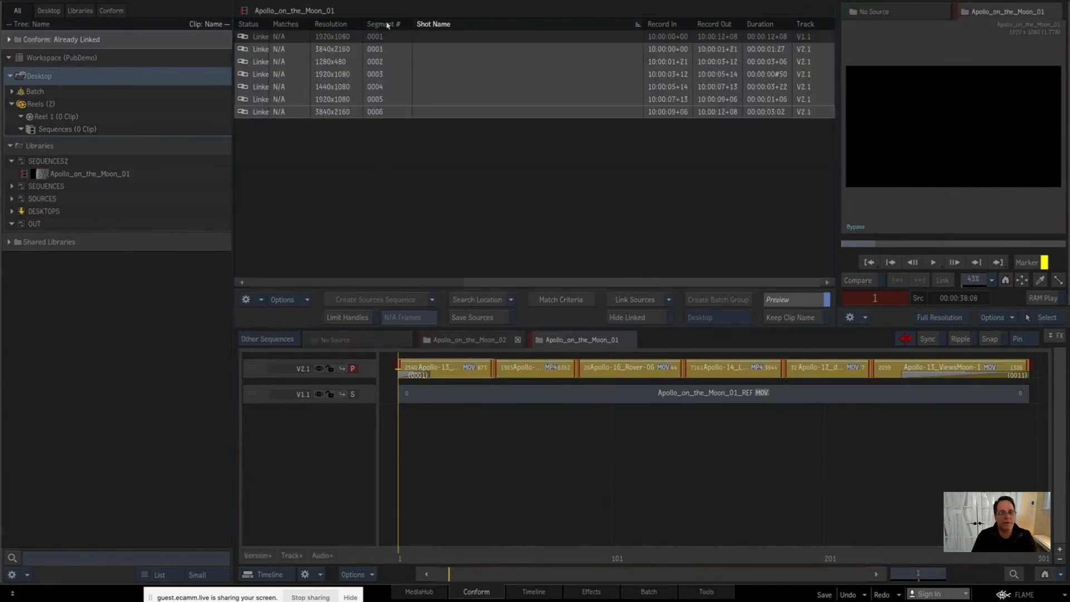
{"action": "left_click", "coordinate": [382, 129]}
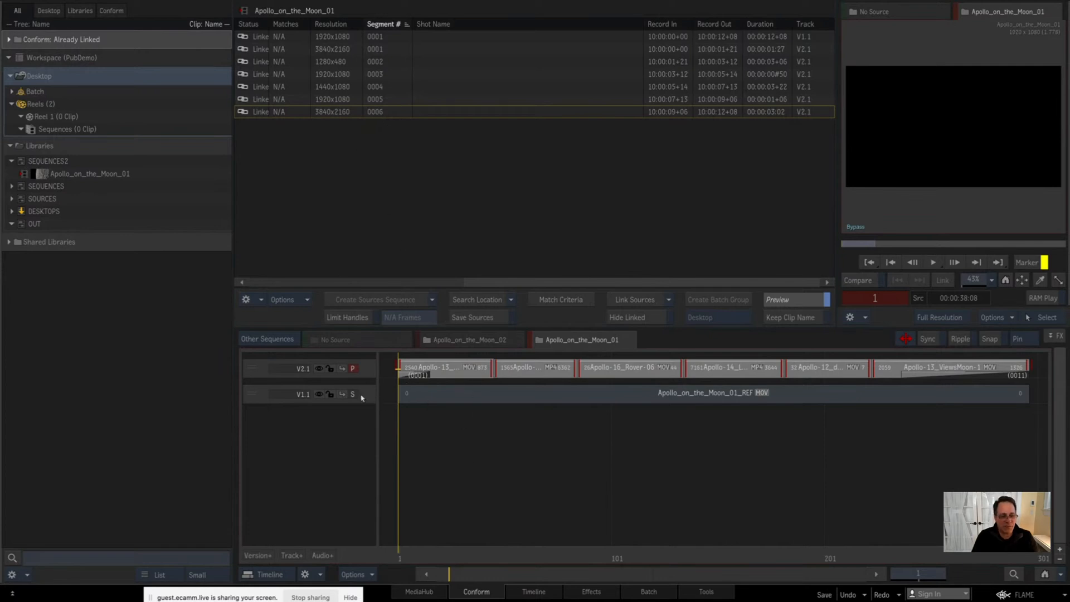
Step: Delete the track holding Apollo_on_the_Moon_01_REF from the sequence and return to the Timeline workspace
{"action": "left_click_drag", "start_coordinate": [361, 394], "coordinate": [445, 491]}
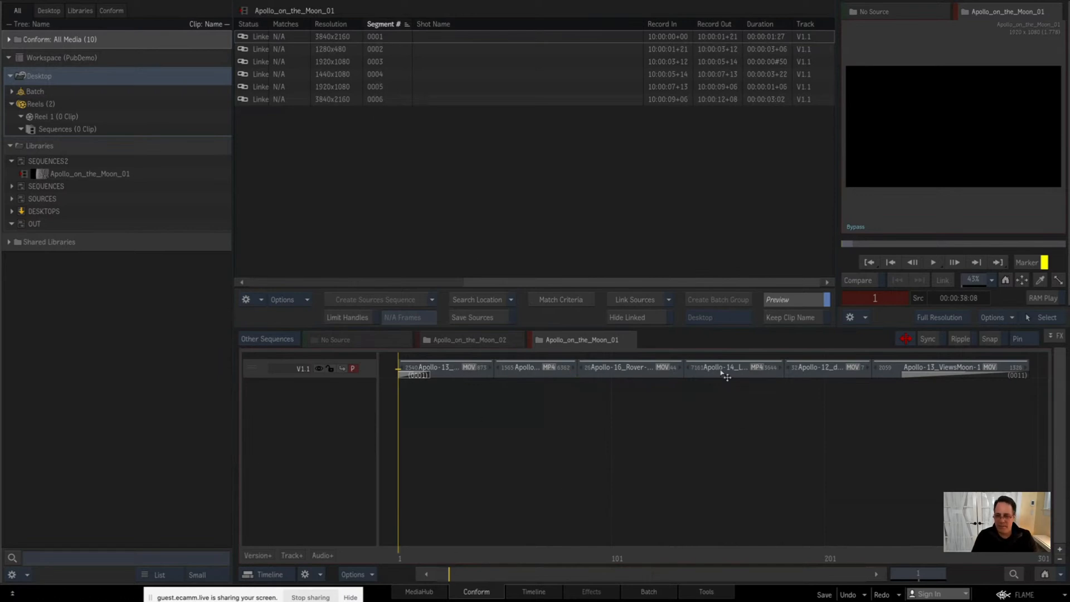
{"action": "left_click", "coordinate": [534, 592]}
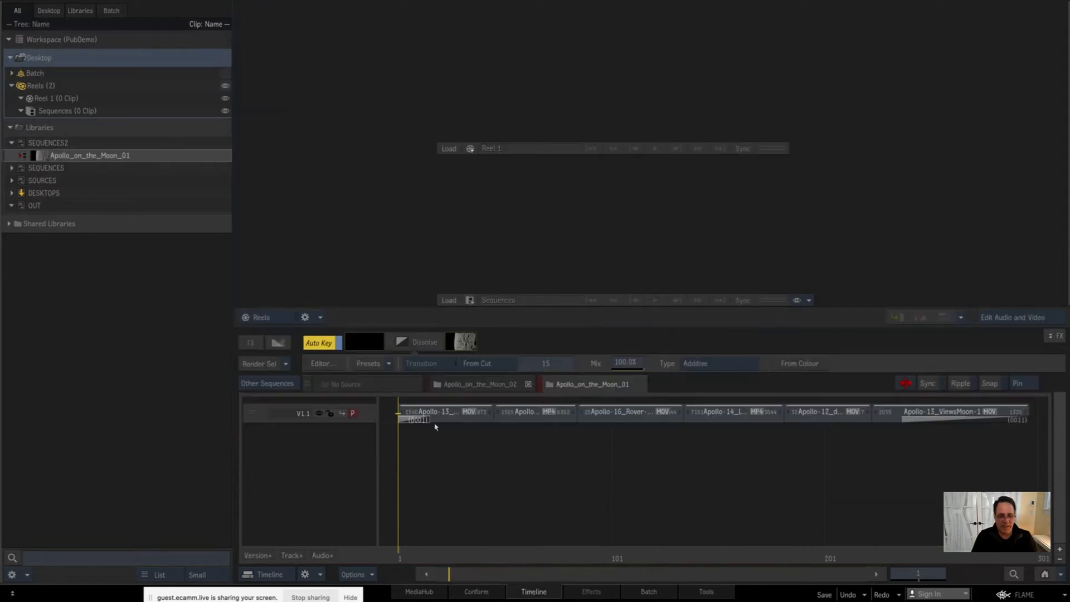
Step: Select all segments on track V1.1 of Apollo_on_the_Moon_01 and open Rename Shot for them
{"action": "left_click", "coordinate": [366, 415]}
{"action": "right_click", "coordinate": [615, 430]}
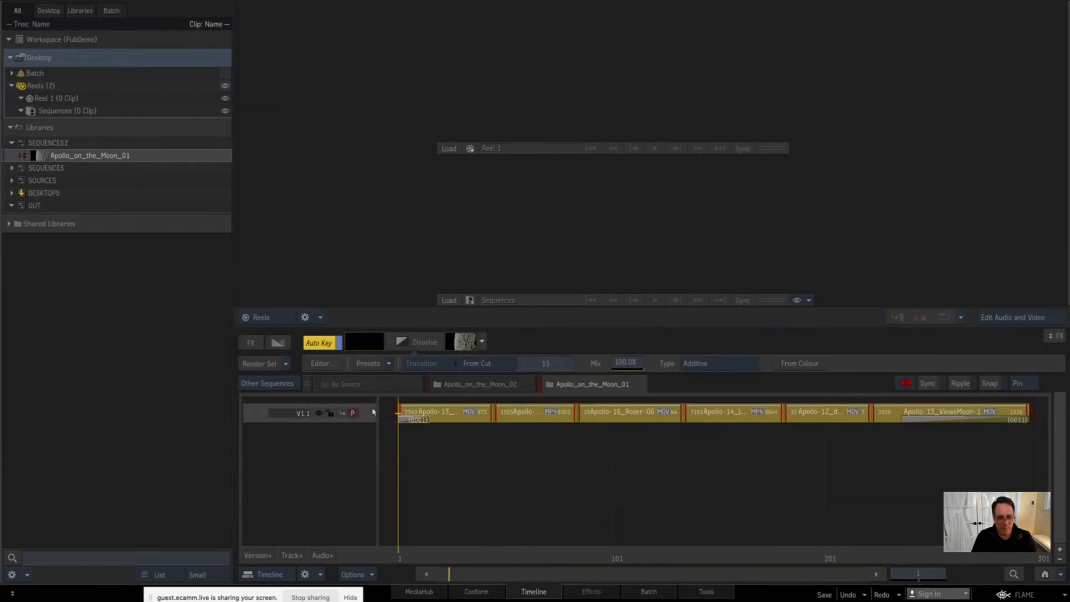
{"action": "left_click", "coordinate": [418, 415]}
{"action": "left_click", "coordinate": [364, 413]}
{"action": "right_click", "coordinate": [458, 412]}
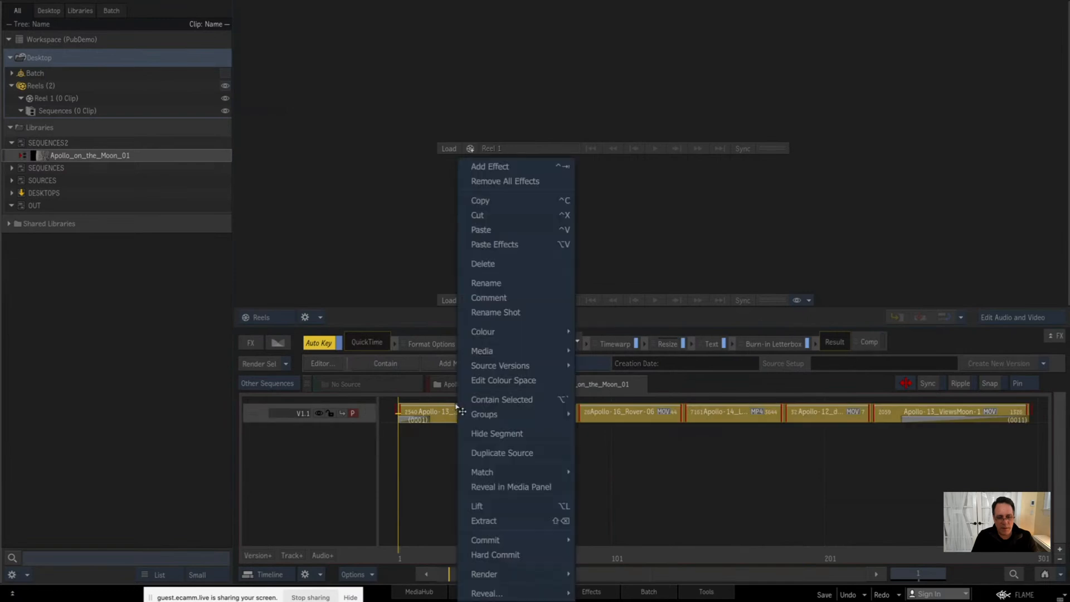
{"action": "left_click", "coordinate": [511, 313]}
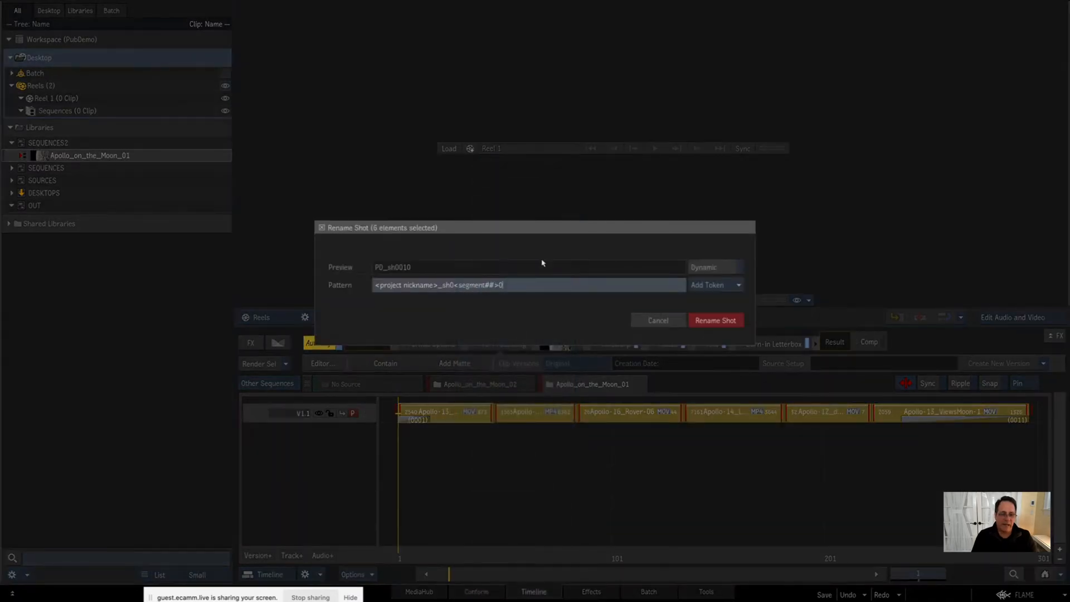
Step: Replace the part of the shot name pattern after the project nickname so it reads <project nickname>_<segment>
{"action": "left_click_drag", "start_coordinate": [446, 287], "coordinate": [546, 296]}
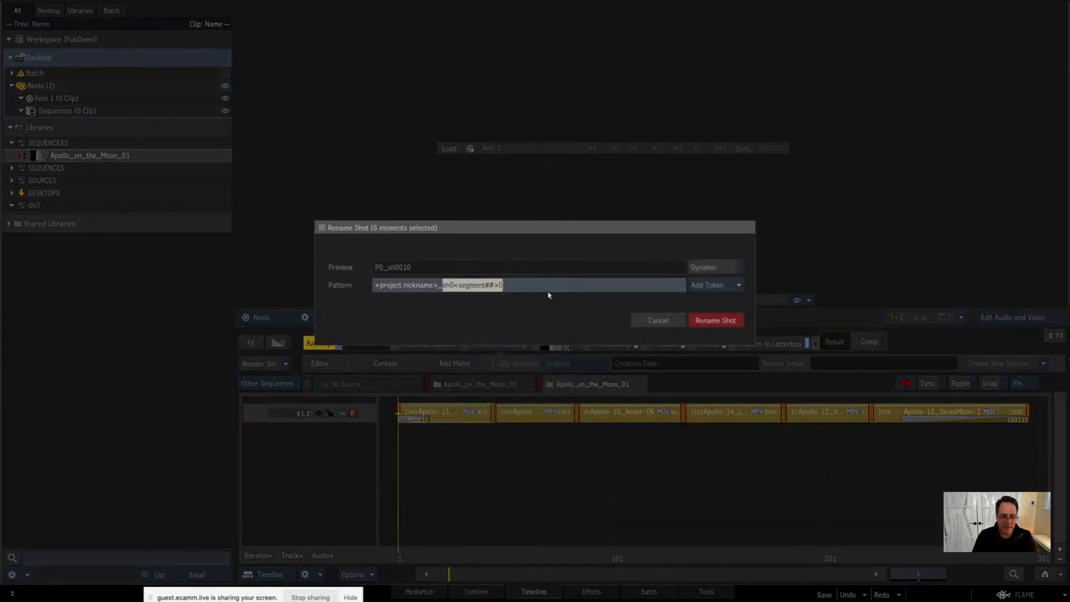
{"action": "type", "text": "<se"}
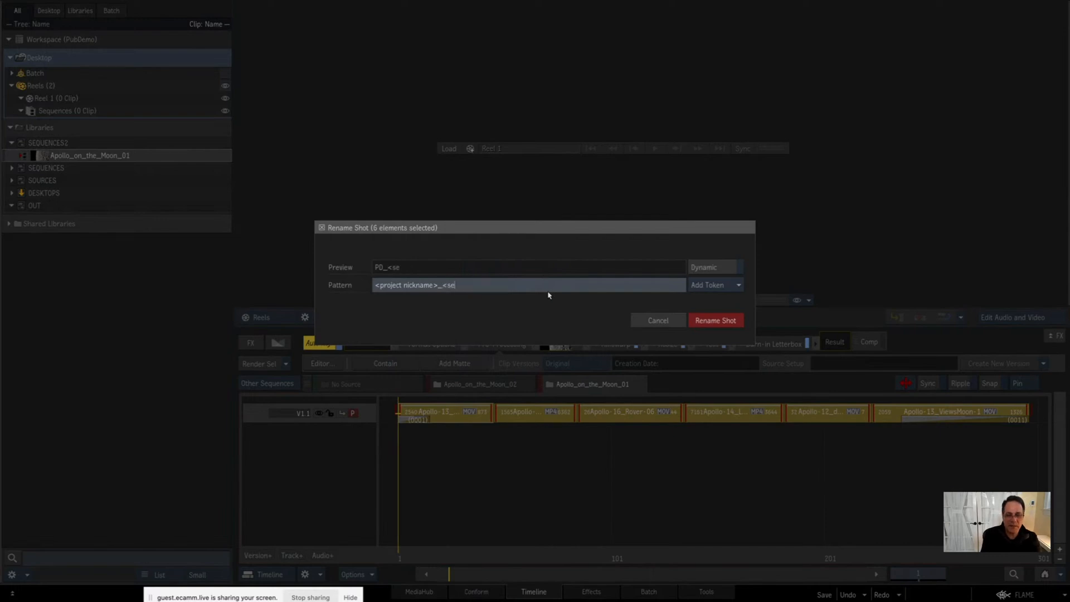
{"action": "type", "text": "gment>"}
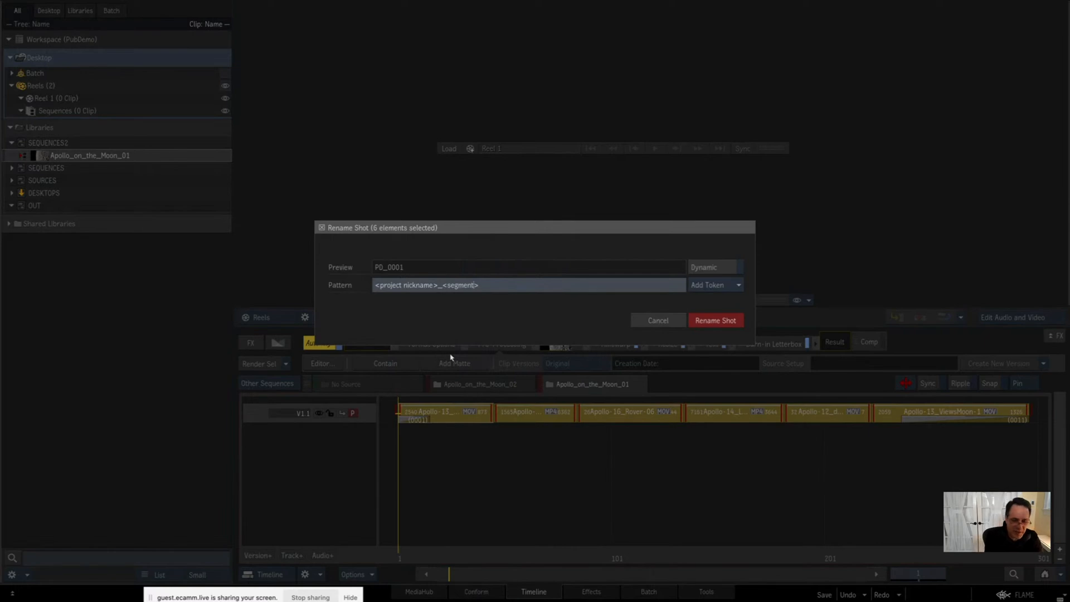
{"action": "type", "text": "##"}
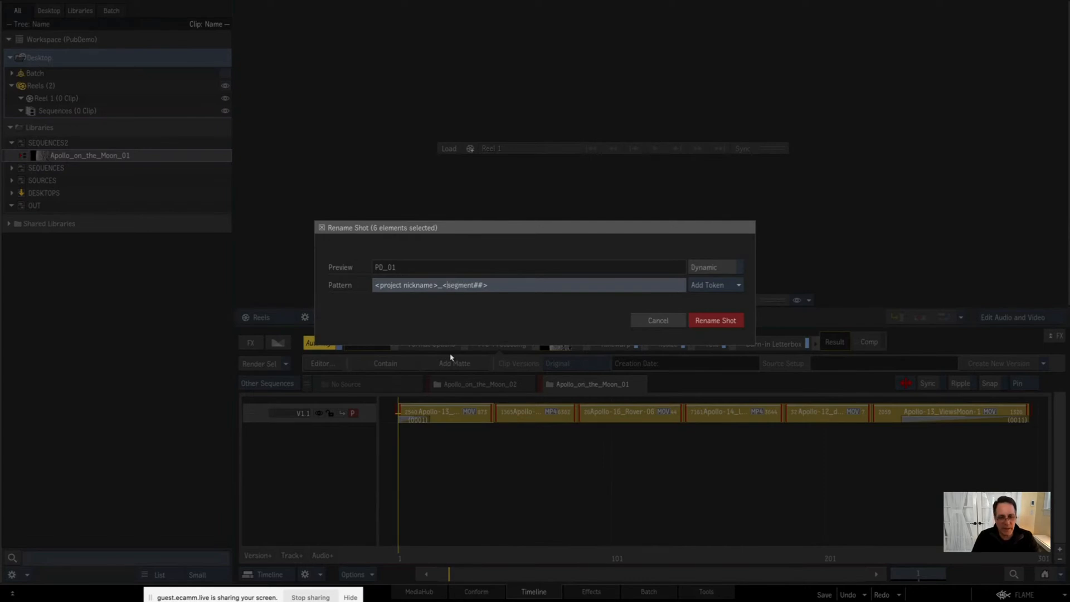
Step: Pad the segment token to two digits and prefix it with sh0, making the pattern <project nickname>_sh0<segment##>
{"action": "type", "text": "sh"}
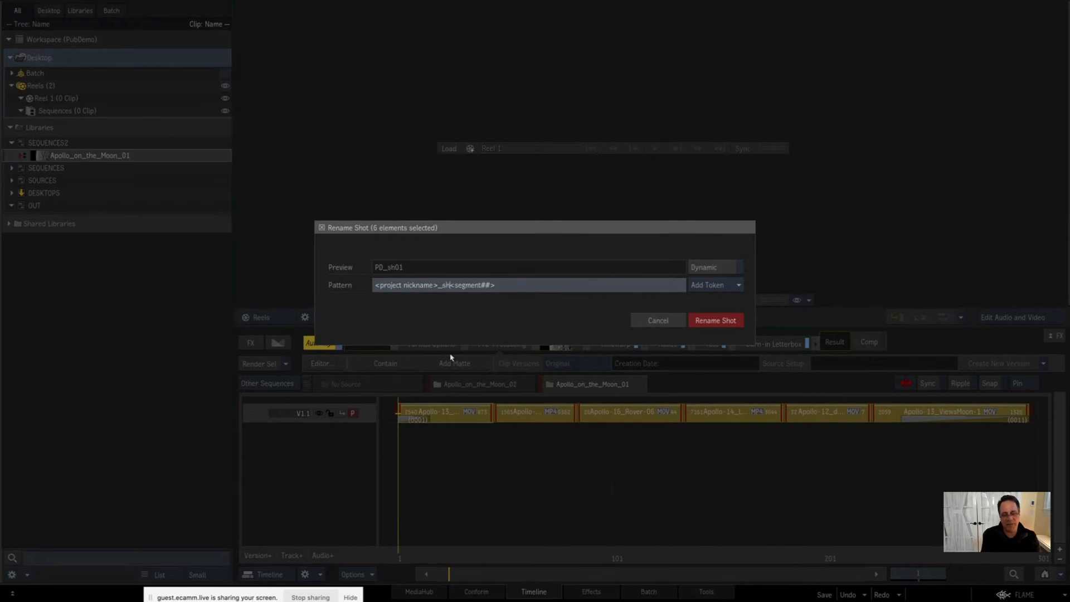
{"action": "type", "text": "0"}
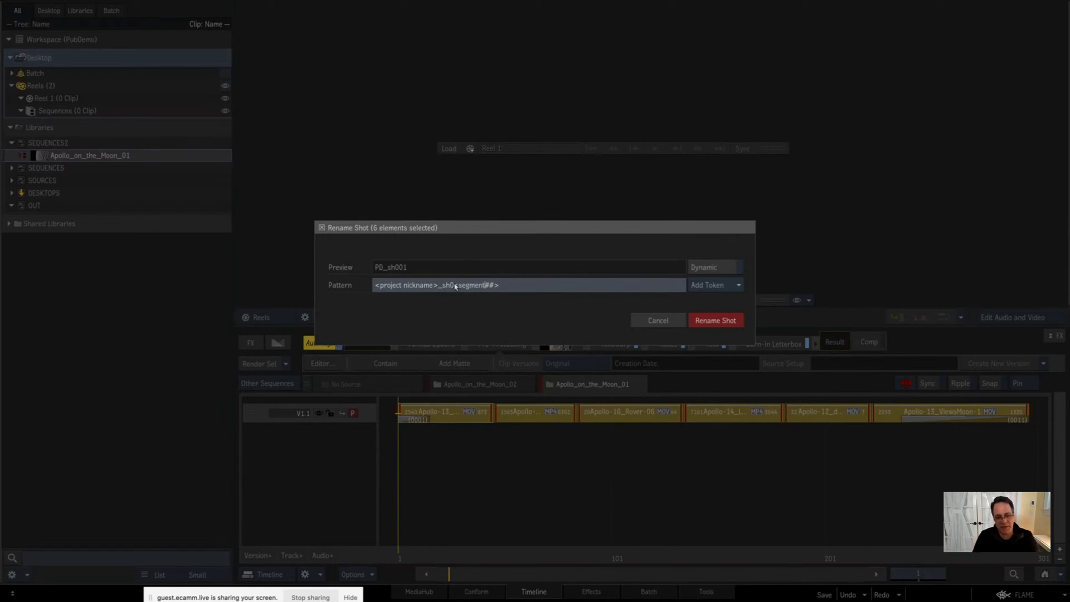
{"action": "left_click", "coordinate": [509, 287]}
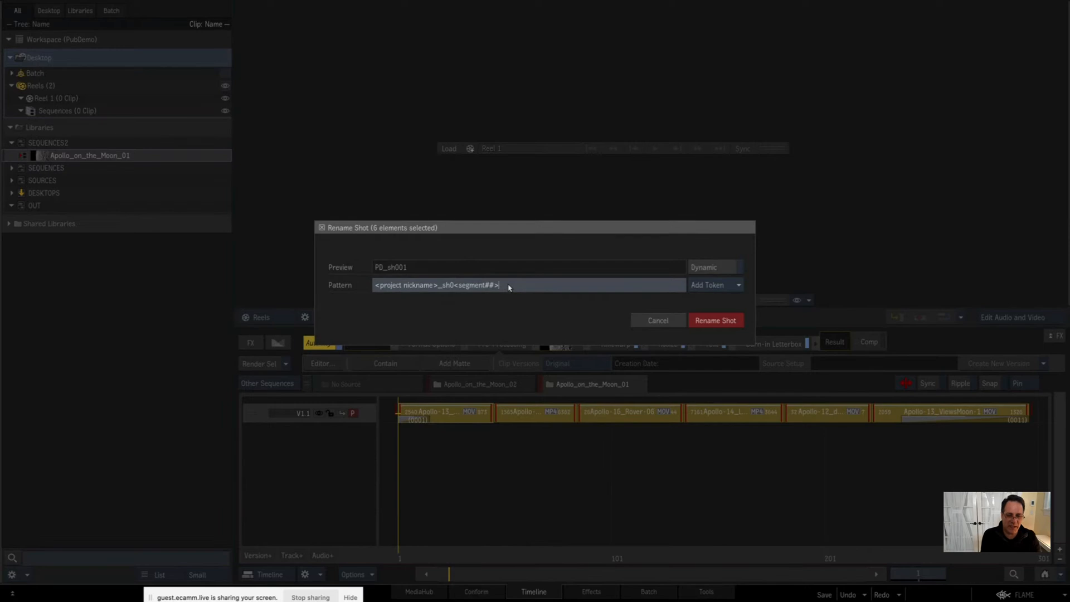
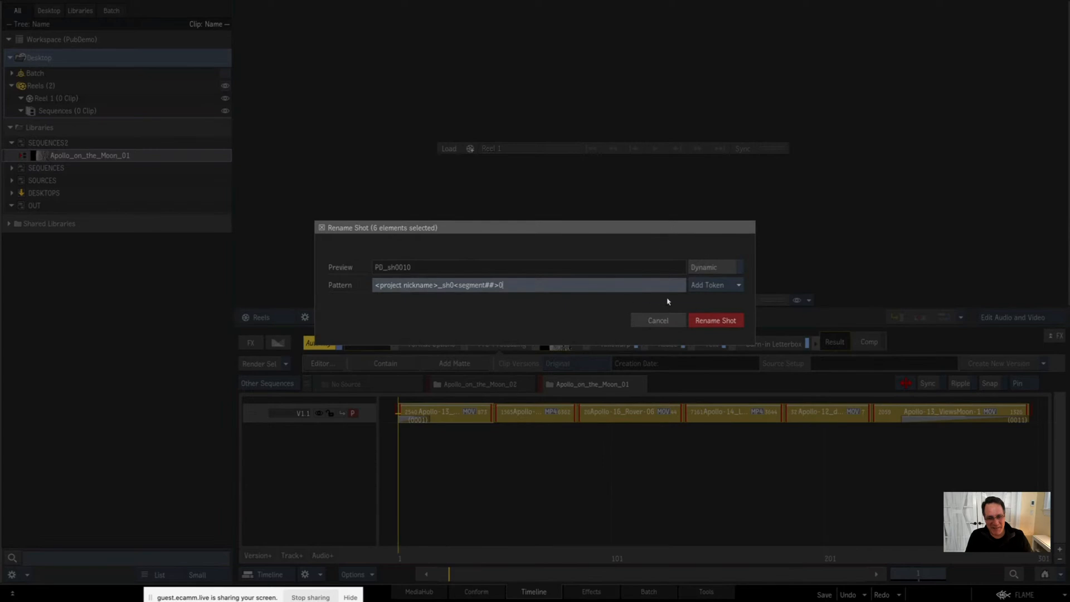
Step: Apply the shot rename with dynamic naming to the selected segments and check the new shot names on the timeline
{"action": "left_click", "coordinate": [709, 268]}
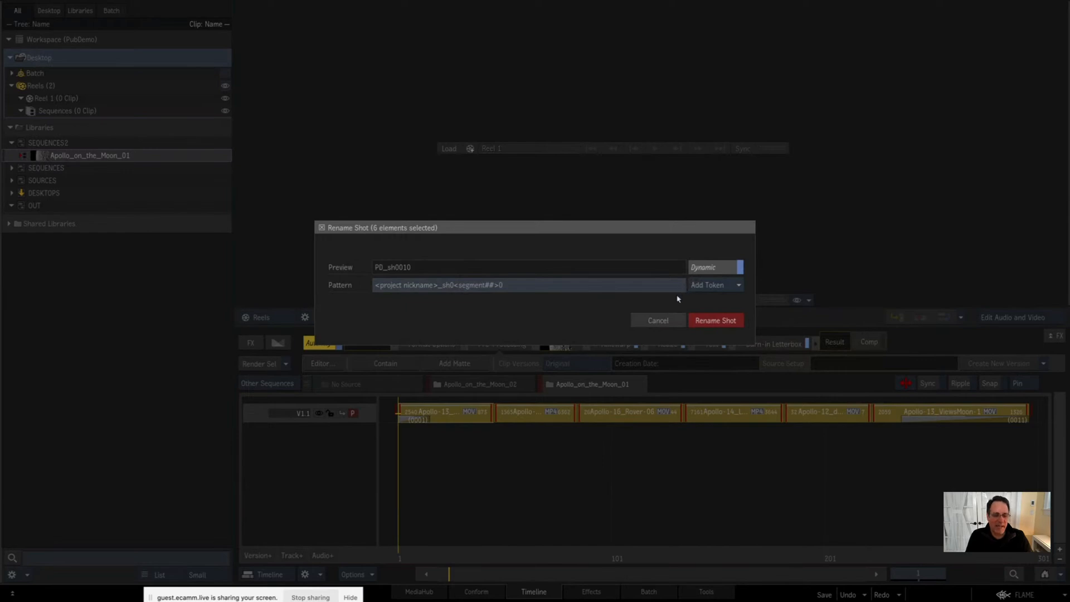
{"action": "left_click", "coordinate": [710, 322]}
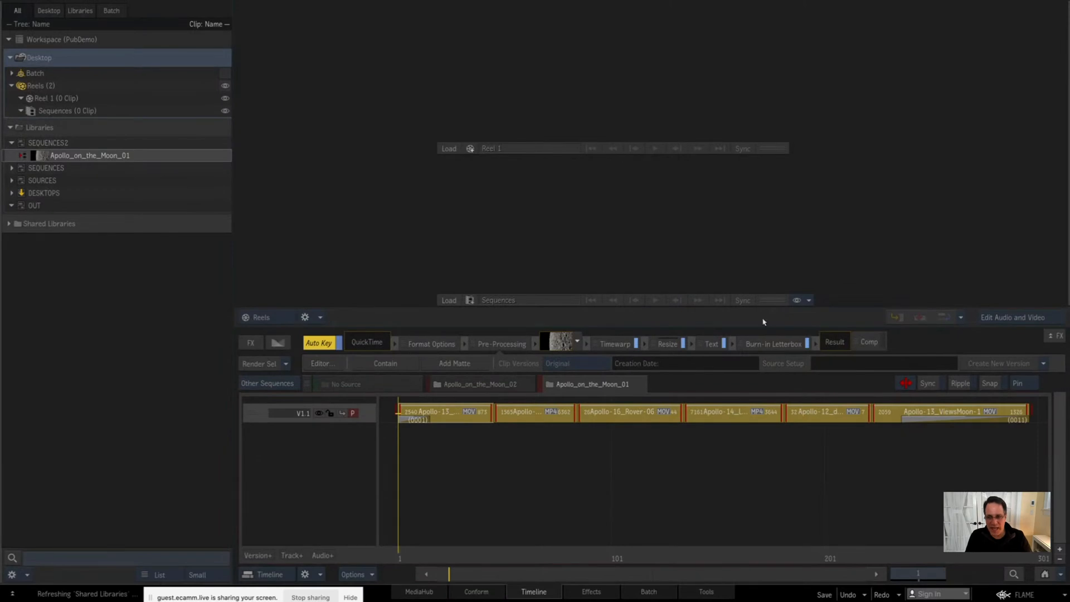
{"action": "key", "text": "alt+3"}
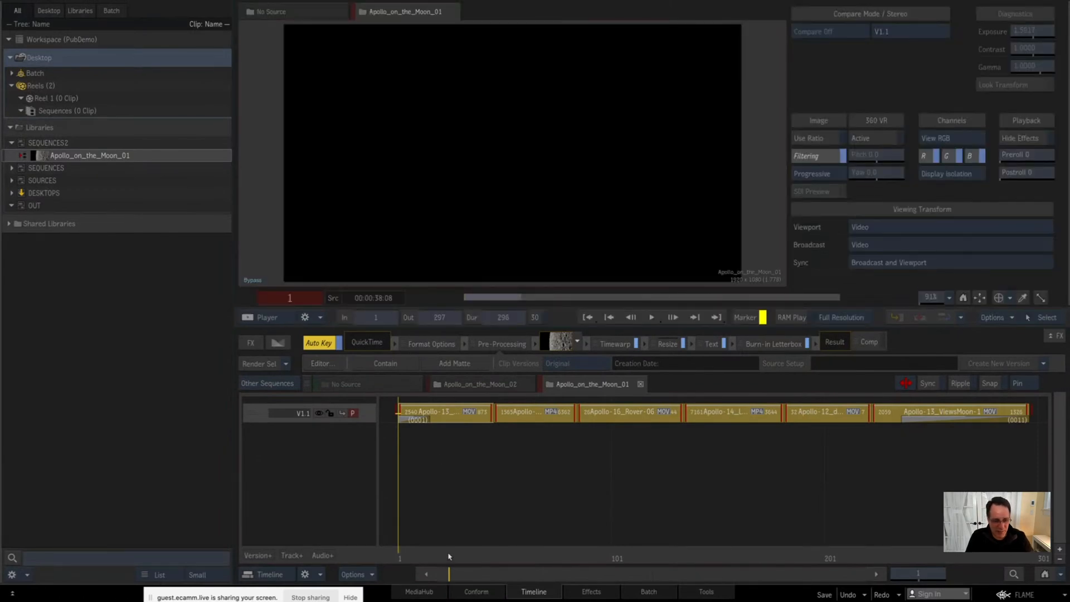
{"action": "left_click_drag", "start_coordinate": [450, 556], "coordinate": [484, 418]}
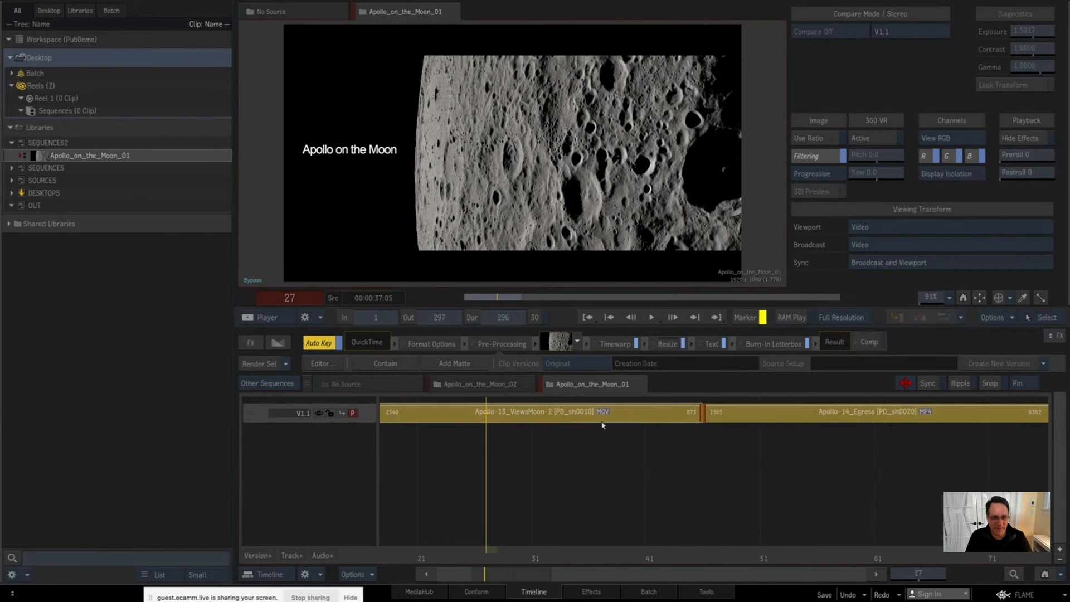
Step: Add a Burn-in Metadata effect to the selected segments and load the 01-BURNIN-NOTE preset
{"action": "left_click", "coordinate": [251, 343]}
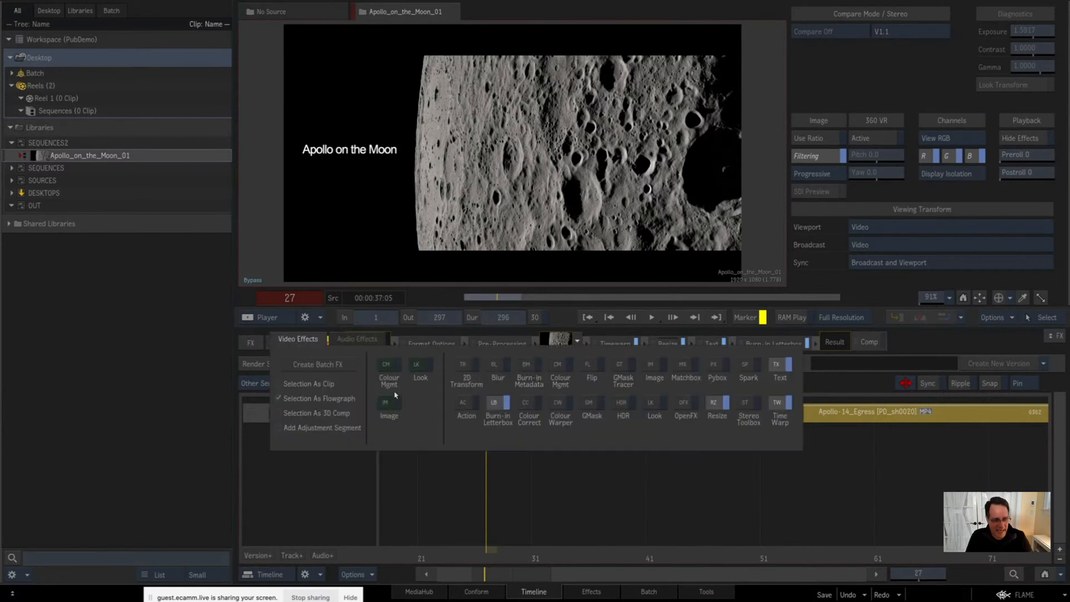
{"action": "left_click", "coordinate": [523, 368]}
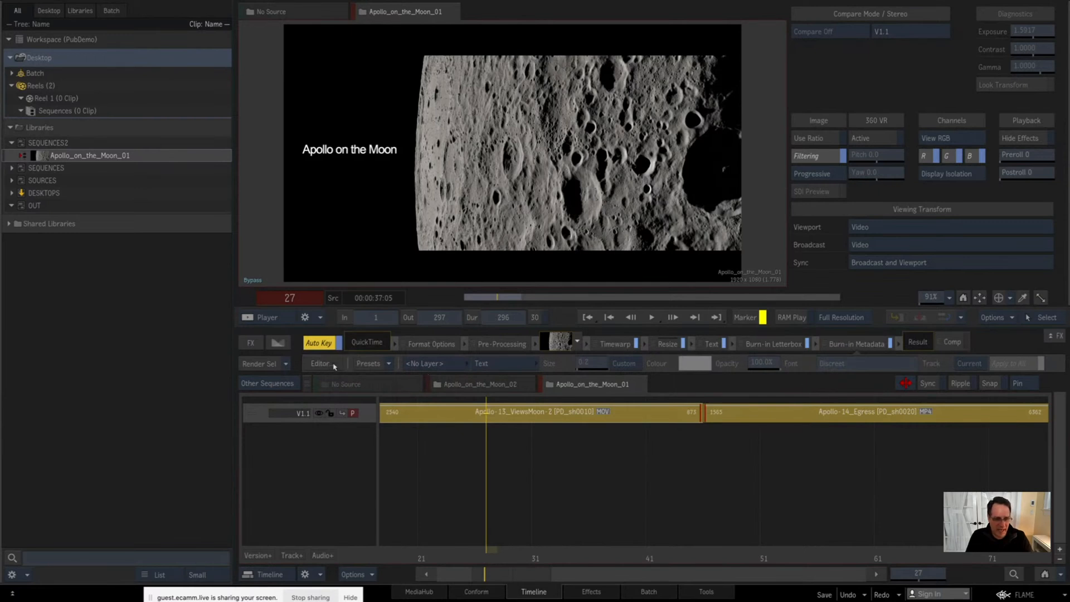
{"action": "left_click", "coordinate": [389, 366]}
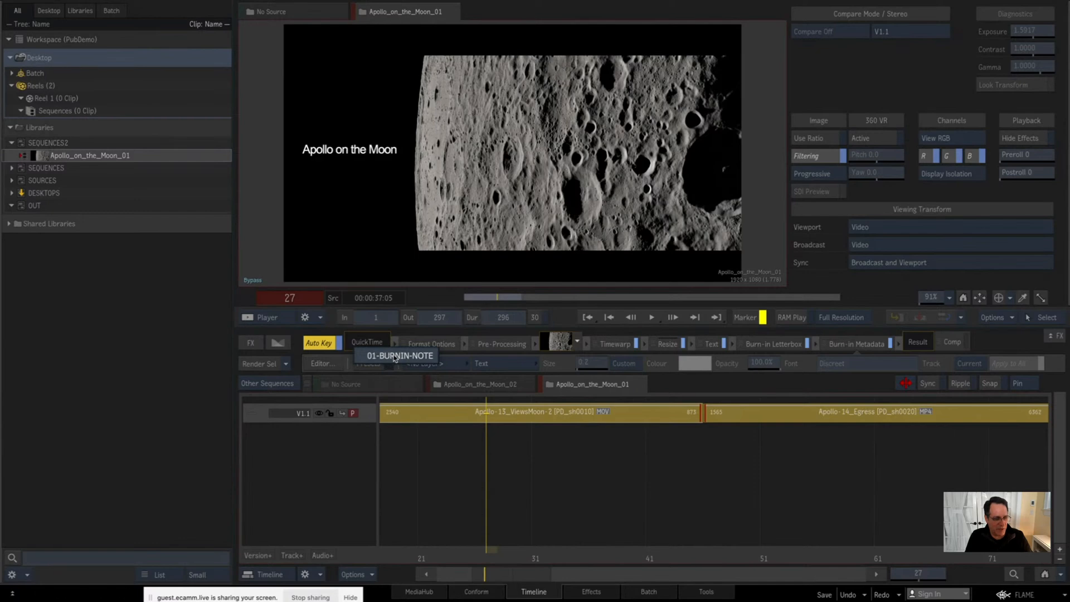
{"action": "left_click", "coordinate": [390, 358]}
{"action": "left_click", "coordinate": [556, 336]}
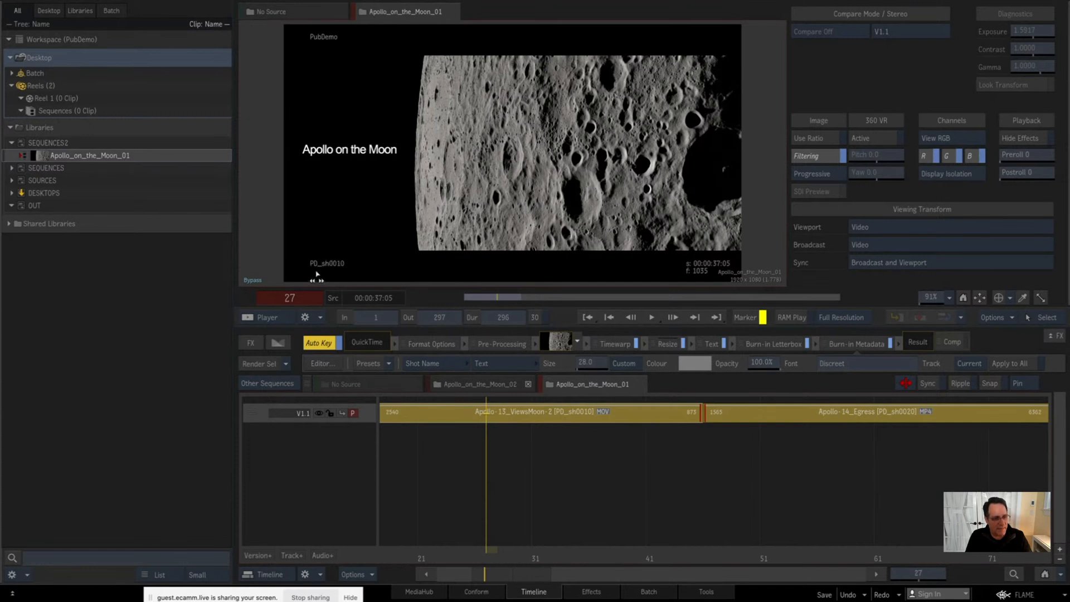
Step: Scrub through Apollo_on_the_Moon_01 to check the metadata burn-in across its shots
{"action": "left_click_drag", "start_coordinate": [712, 554], "coordinate": [760, 555]}
{"action": "left_click", "coordinate": [1037, 574]}
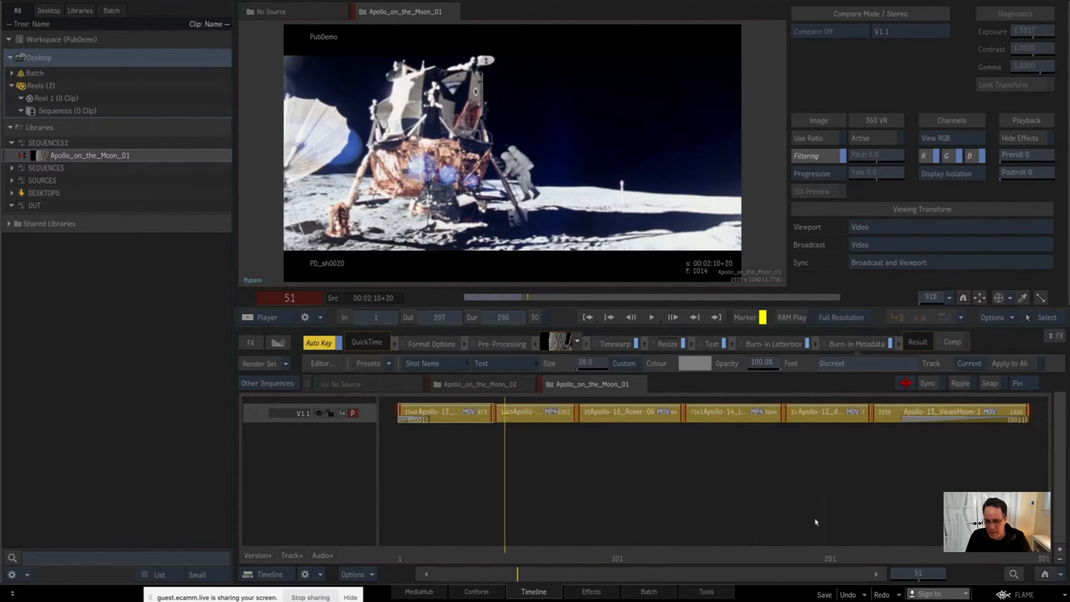
{"action": "left_click_drag", "start_coordinate": [589, 540], "coordinate": [531, 547]}
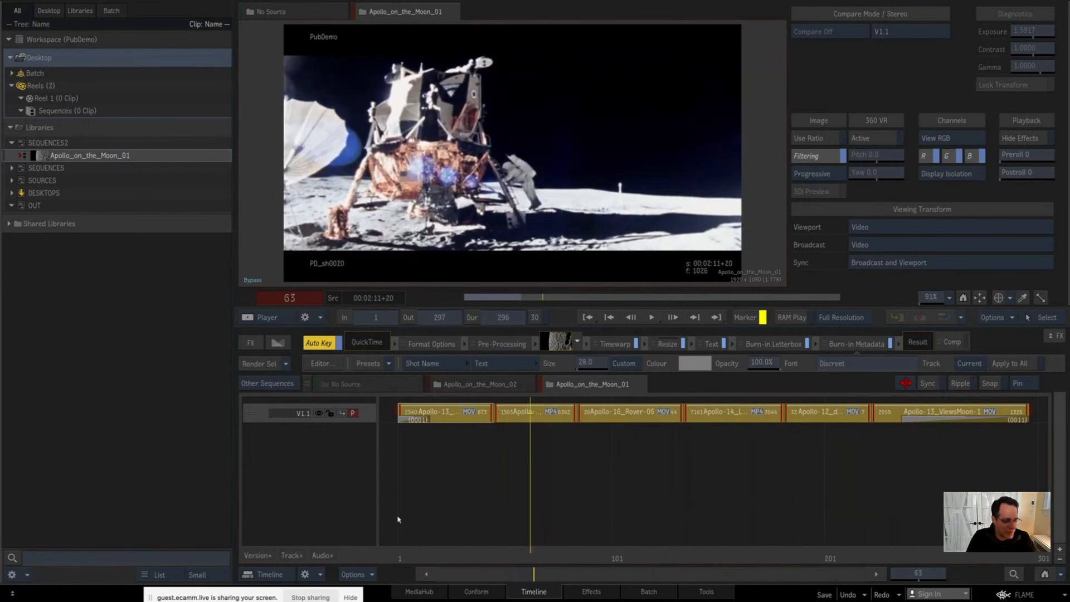
{"action": "left_click_drag", "start_coordinate": [472, 548], "coordinate": [518, 552]}
{"action": "left_click", "coordinate": [472, 500]}
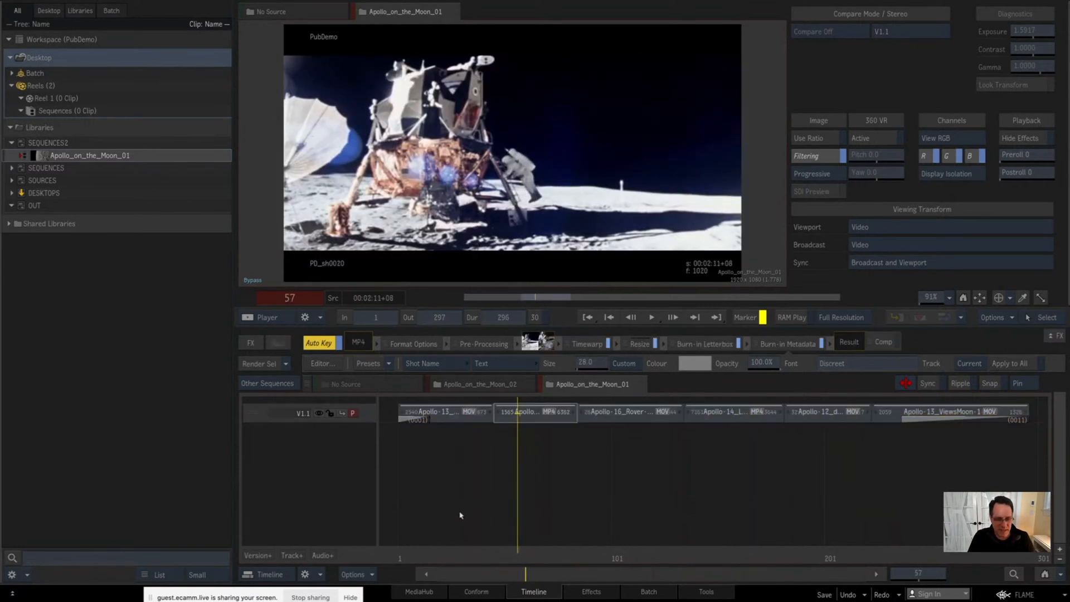
{"action": "left_click", "coordinate": [358, 419]}
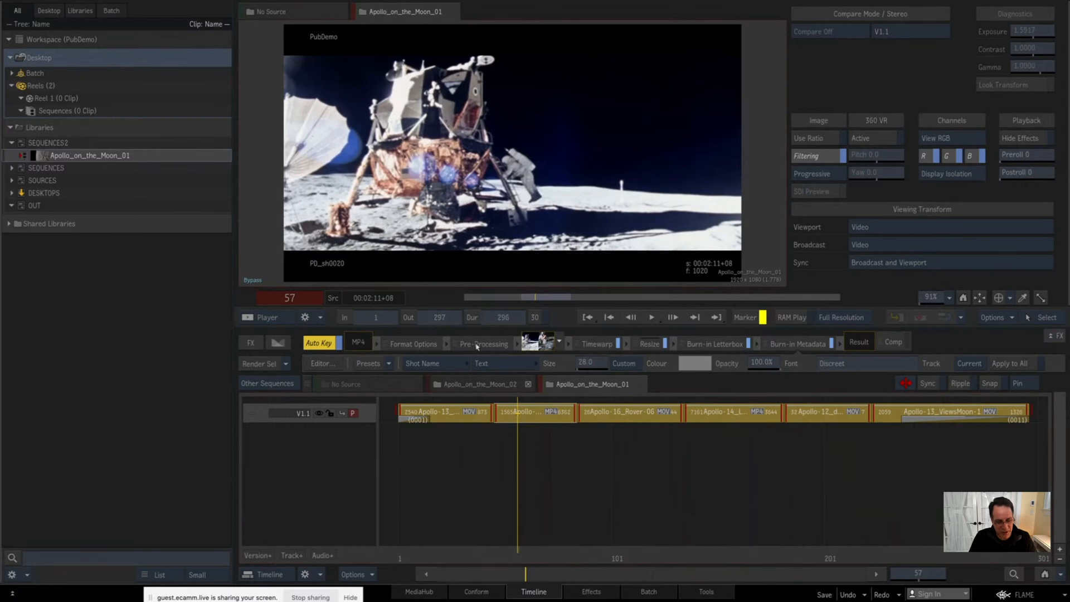
Step: Create a folder named PUBLISH2 inside the PubDemo job folder in MediaHub and open it
{"action": "left_click", "coordinate": [424, 586]}
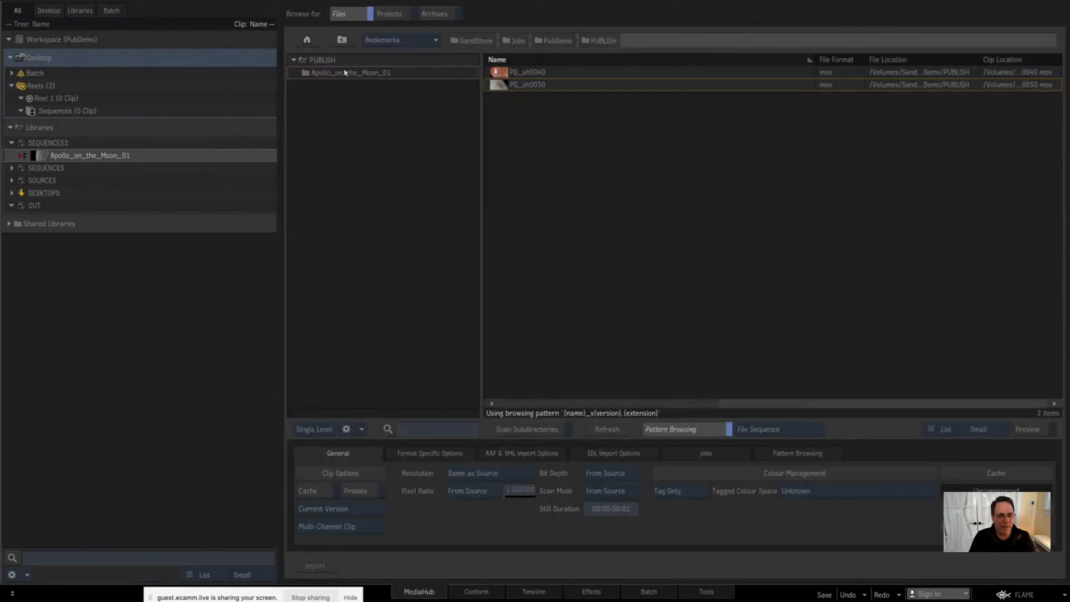
{"action": "left_click", "coordinate": [341, 40]}
{"action": "right_click", "coordinate": [377, 143]}
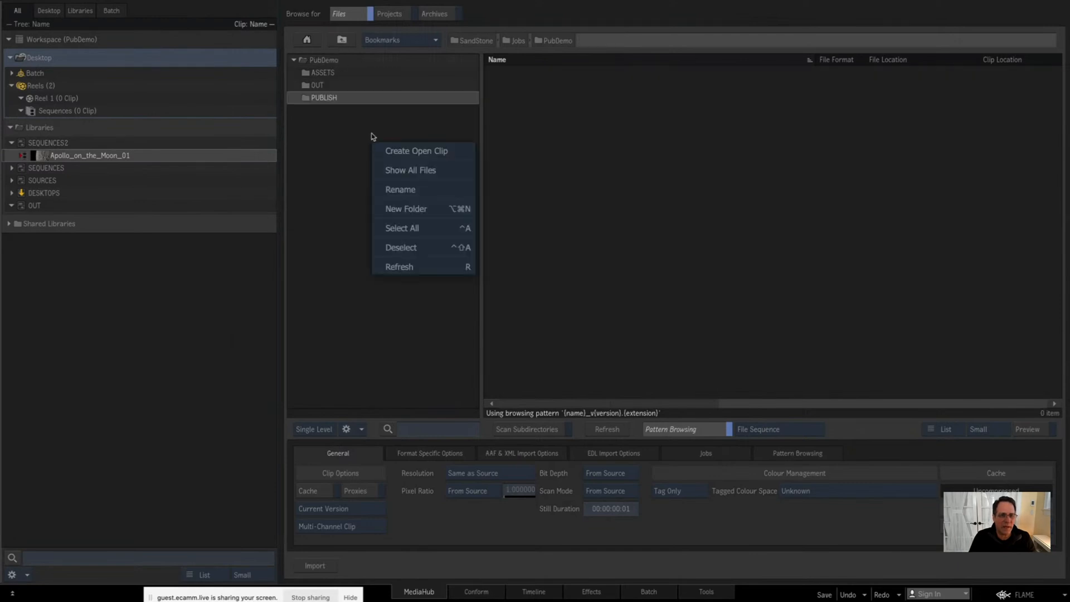
{"action": "left_click", "coordinate": [399, 210]}
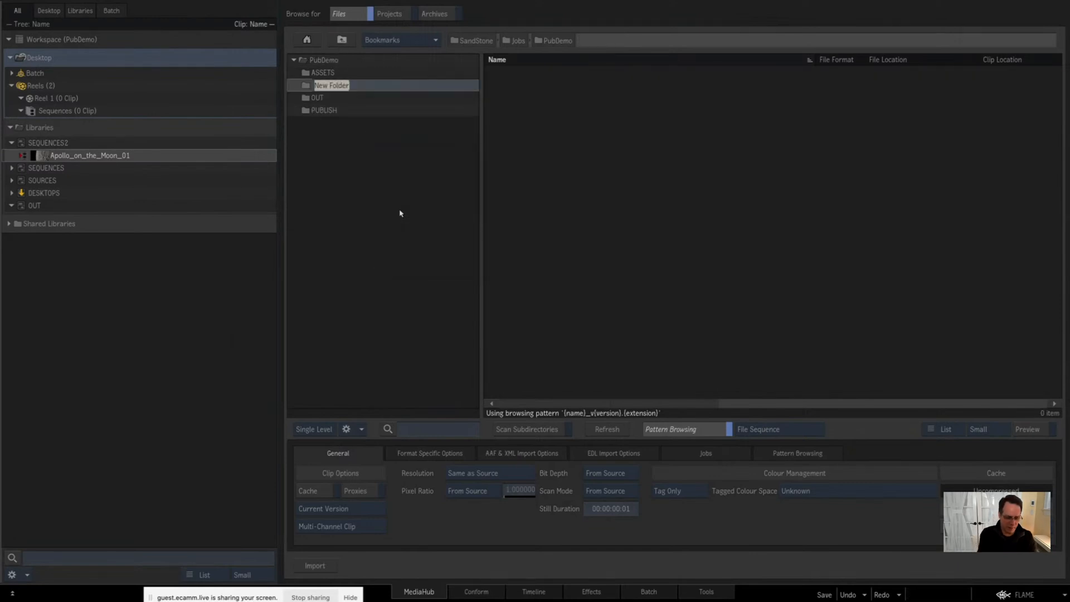
{"action": "type", "text": "PUBLISH"}
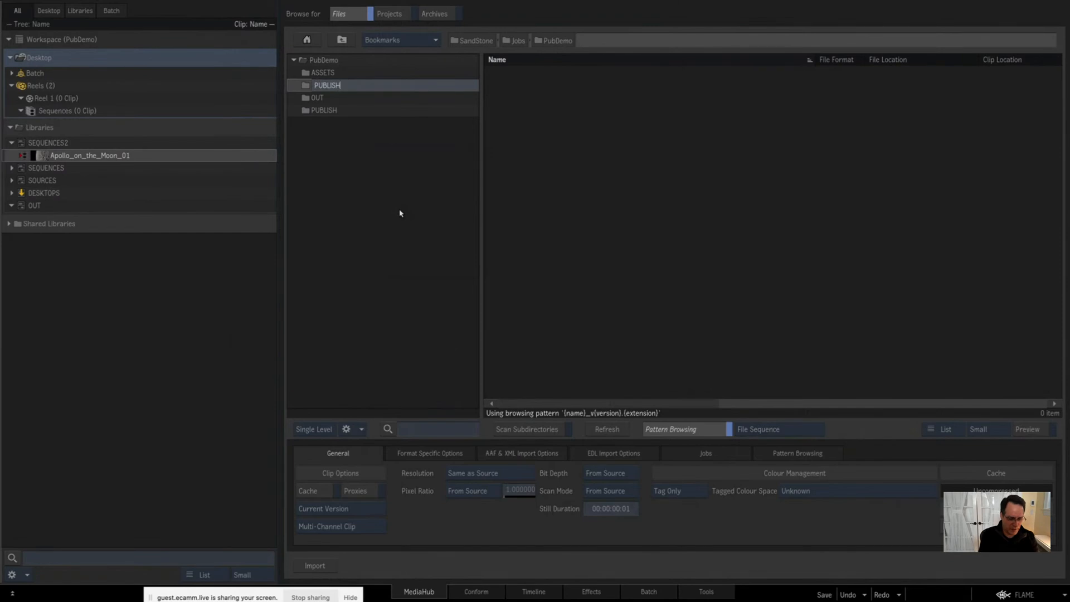
{"action": "type", "text": "2"}
{"action": "key", "text": "Return"}
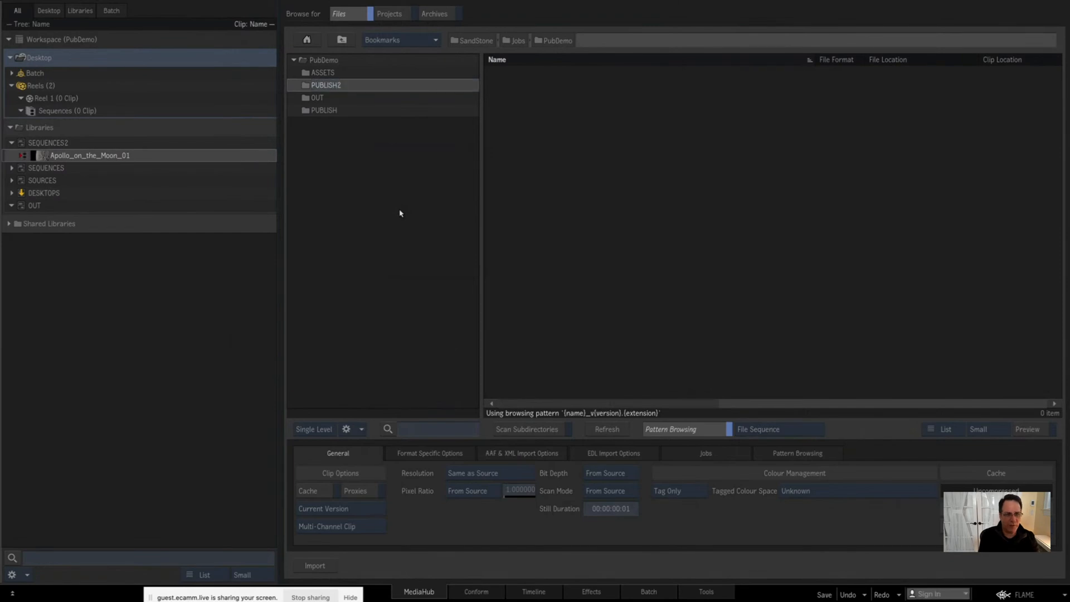
{"action": "double_click", "coordinate": [307, 88]}
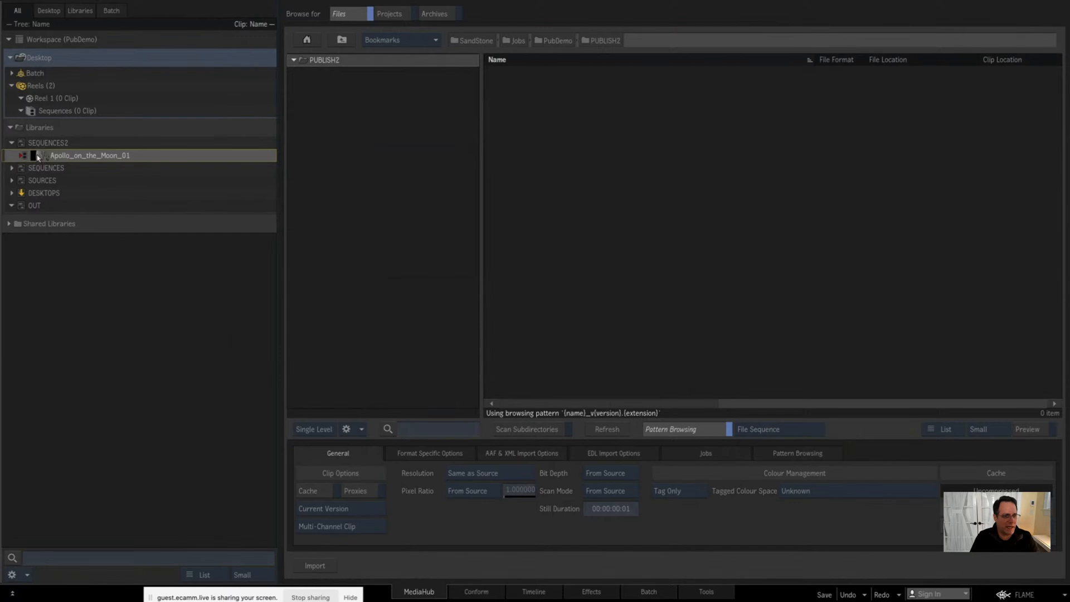
Step: Delete the Apollo_on_the_Moon_01 folder and the DT_PD_sh0040 and DT_PD_sh0050 desktops from the DESKTOPS library
{"action": "left_click", "coordinate": [12, 194]}
{"action": "left_click", "coordinate": [50, 212]}
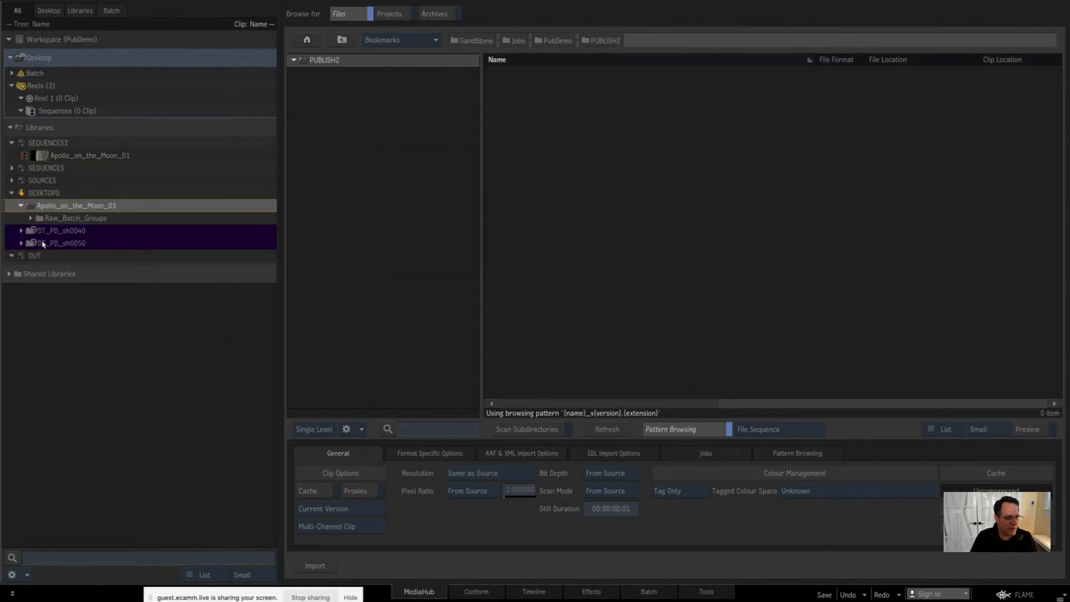
{"action": "left_click", "coordinate": [42, 244]}
{"action": "key", "text": "Delete"}
{"action": "key", "text": "Delete"}
{"action": "key", "text": "Delete"}
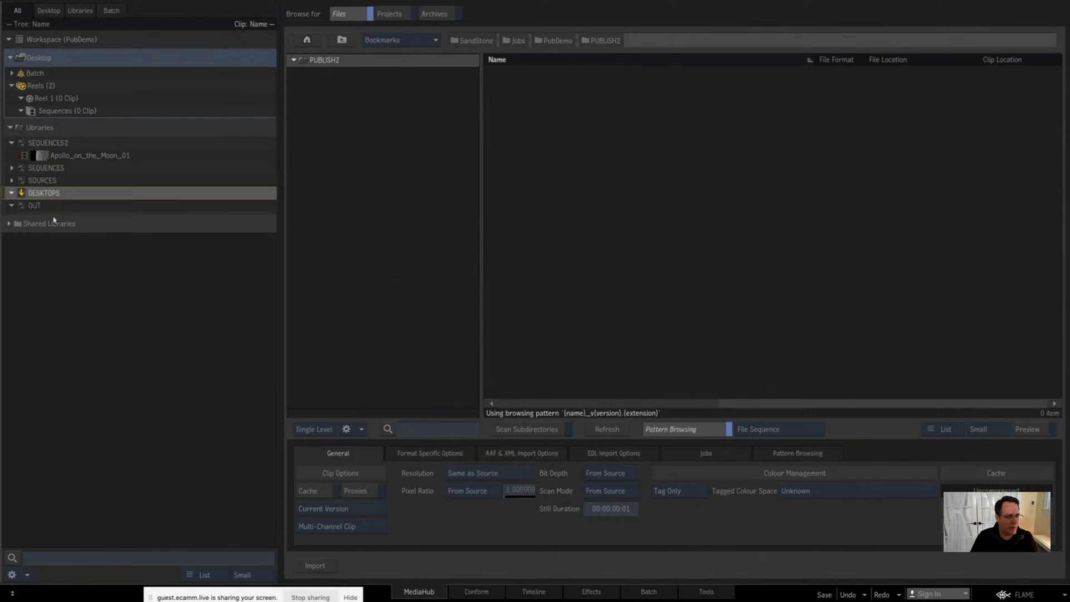
Step: Open Media Export for the Apollo_on_the_Moon_01 sequence in SEQUENCES2 with PUBLISH2 as the destination folder
{"action": "left_click", "coordinate": [311, 71]}
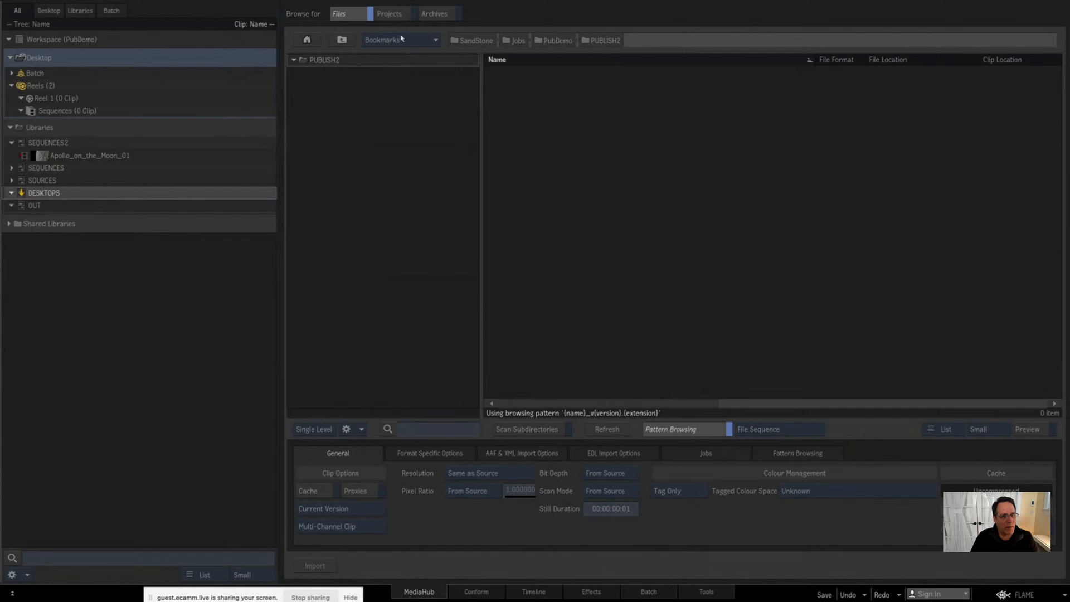
{"action": "left_click", "coordinate": [47, 157]}
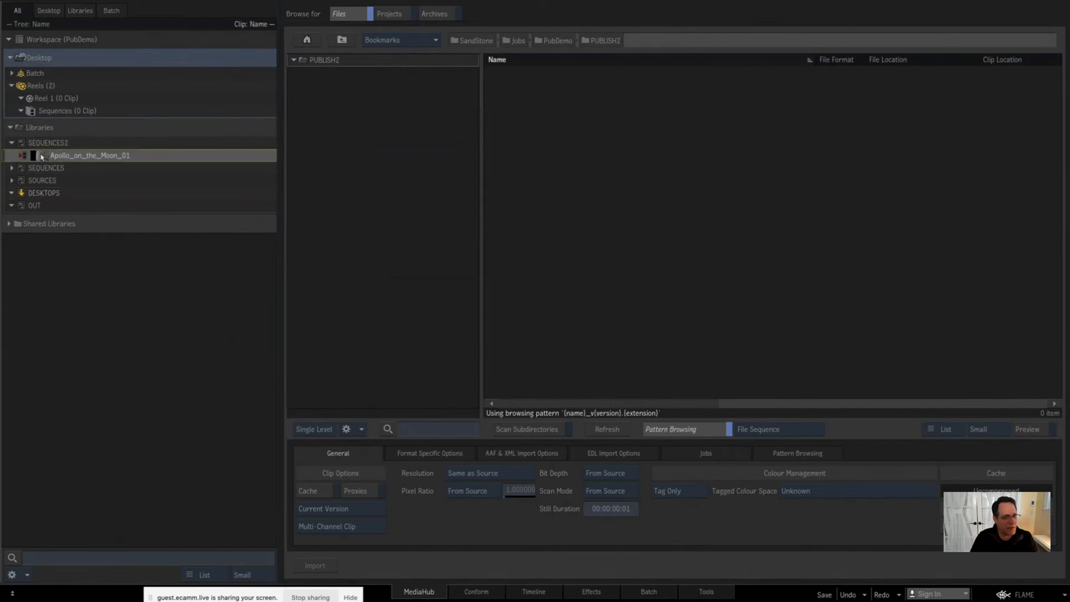
{"action": "mouse_move", "coordinate": [41, 157]}
{"action": "left_mouse_down"}
{"action": "mouse_move", "coordinate": [575, 145]}
{"action": "mouse_move", "coordinate": [594, 187]}
{"action": "mouse_move", "coordinate": [537, 172]}
{"action": "mouse_move", "coordinate": [39, 155]}
{"action": "left_mouse_up"}
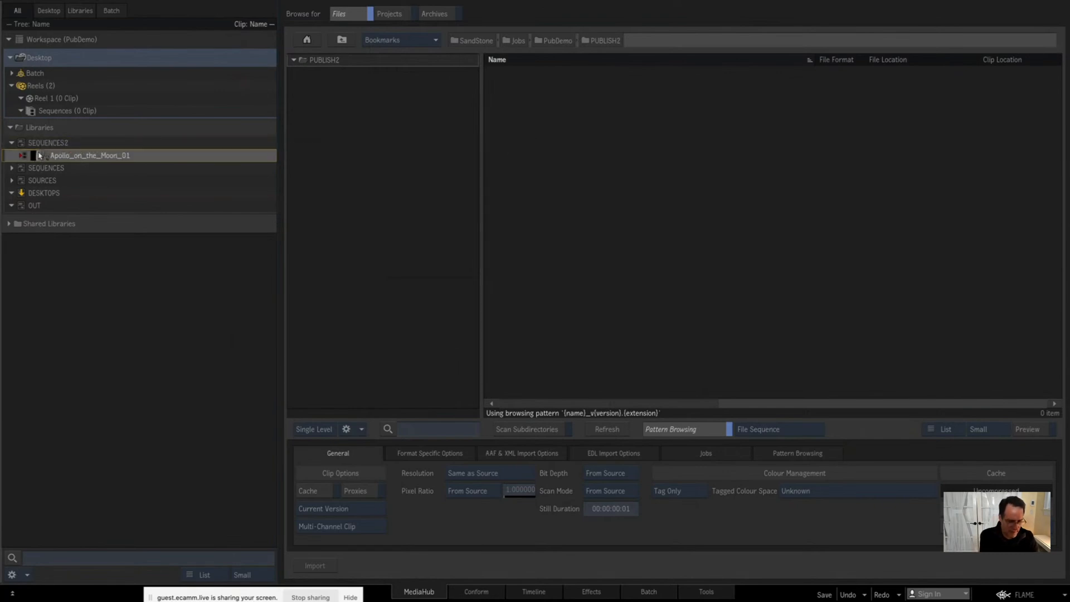
{"action": "key", "text": "ctrl+e"}
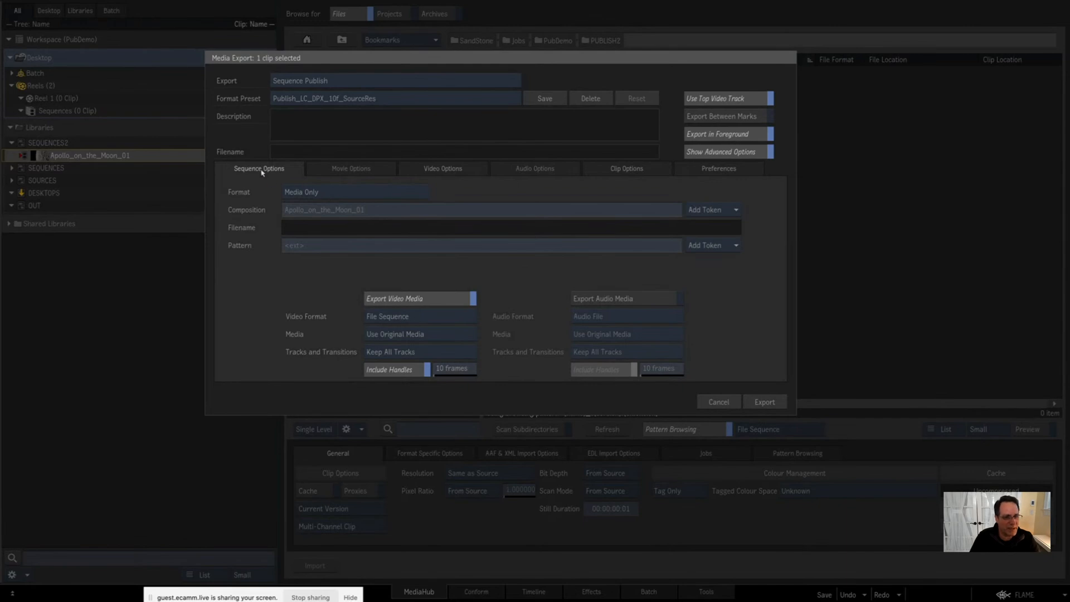
Step: Examine the sequence format and video format choices of the publish, keeping Media Only and File Sequence
{"action": "left_click", "coordinate": [352, 195]}
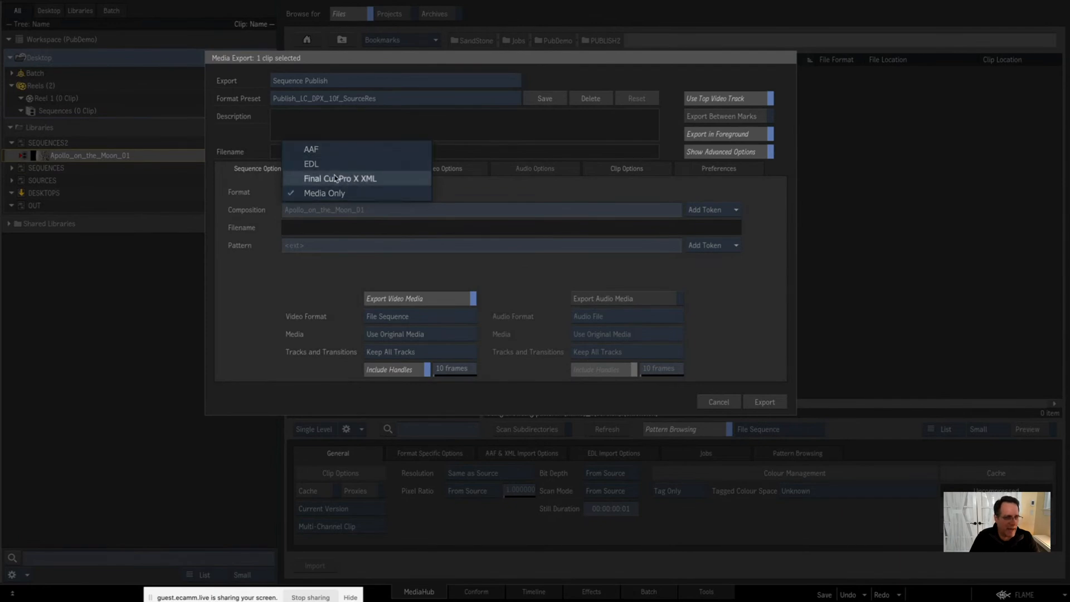
{"action": "left_click", "coordinate": [251, 185]}
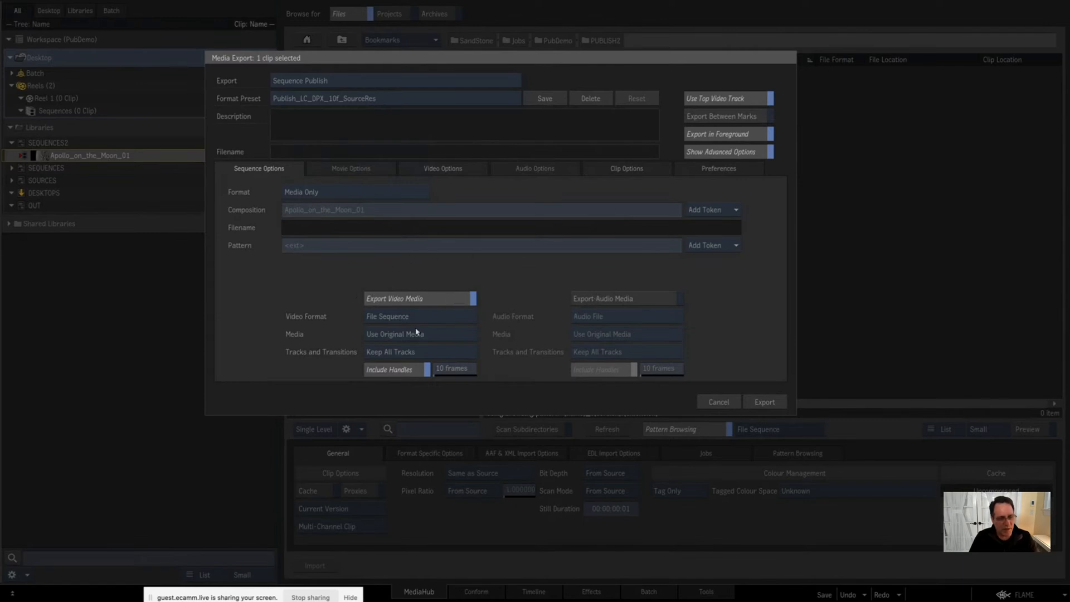
{"action": "left_click", "coordinate": [439, 320]}
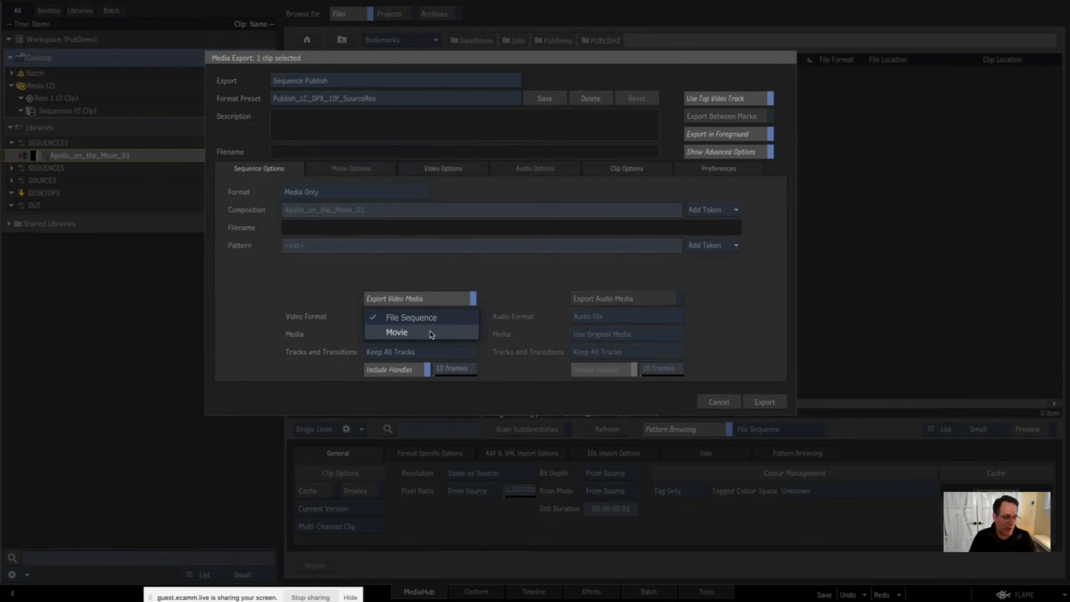
{"action": "left_click", "coordinate": [304, 279]}
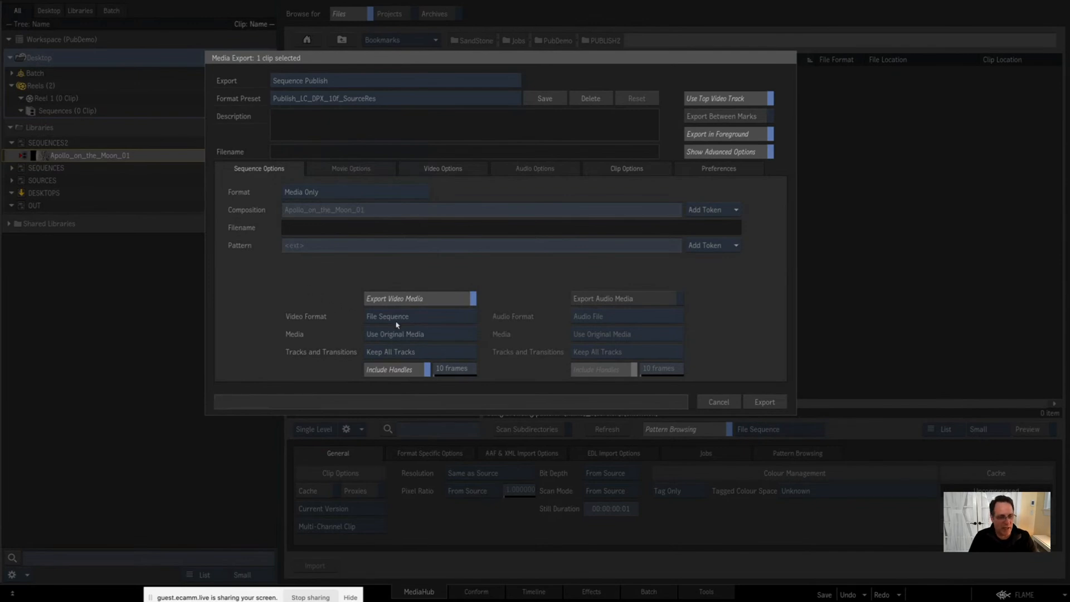
{"action": "left_click", "coordinate": [446, 317]}
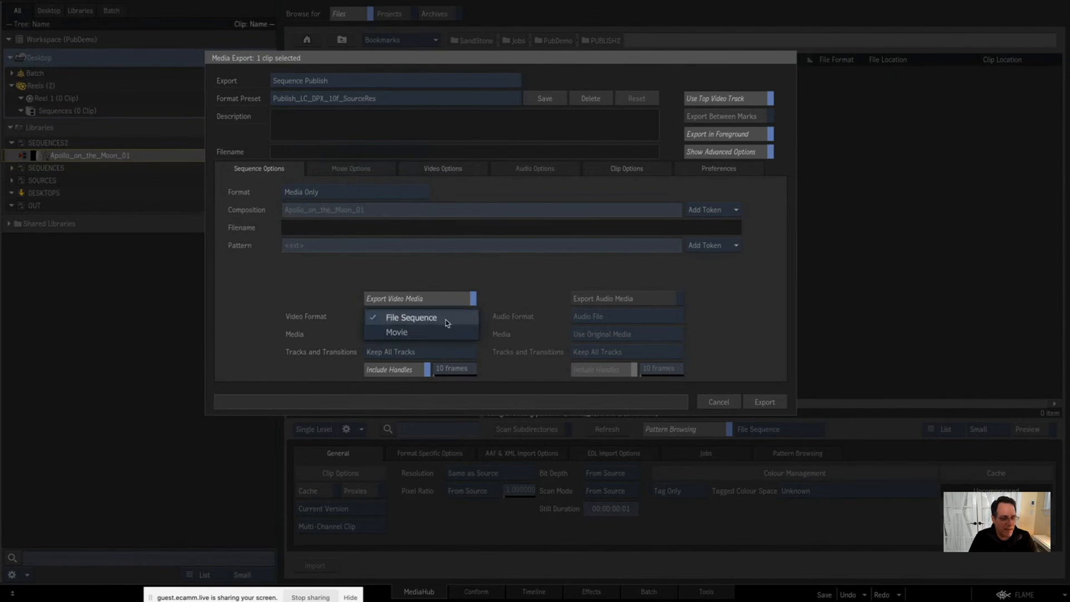
{"action": "left_click", "coordinate": [446, 317]}
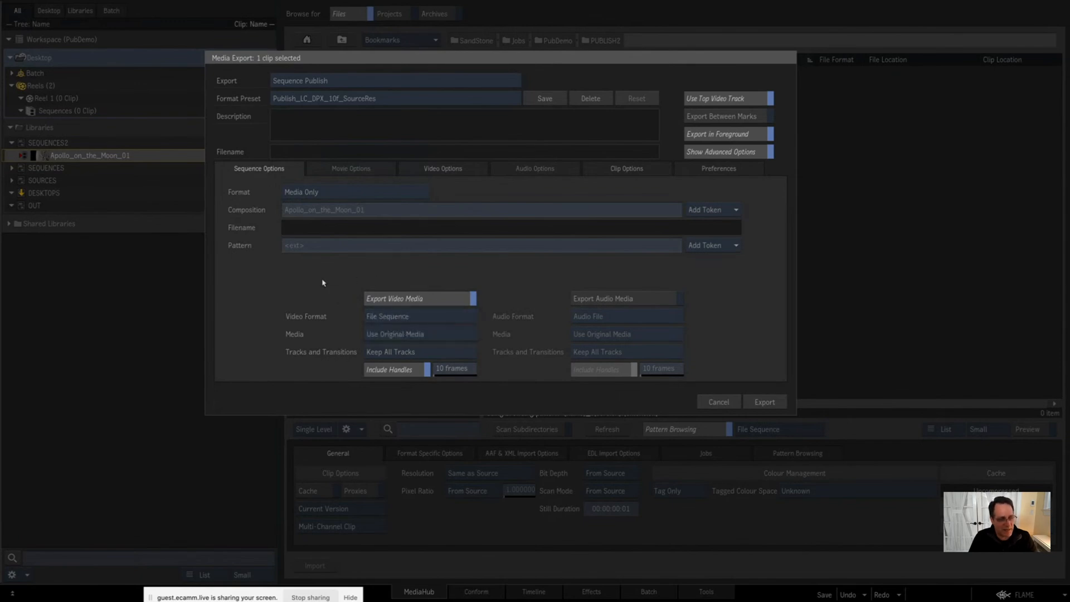
Step: Examine the media and track choices, keeping Use Original Media and Keep All Tracks, and bring up the video options
{"action": "left_click", "coordinate": [445, 334]}
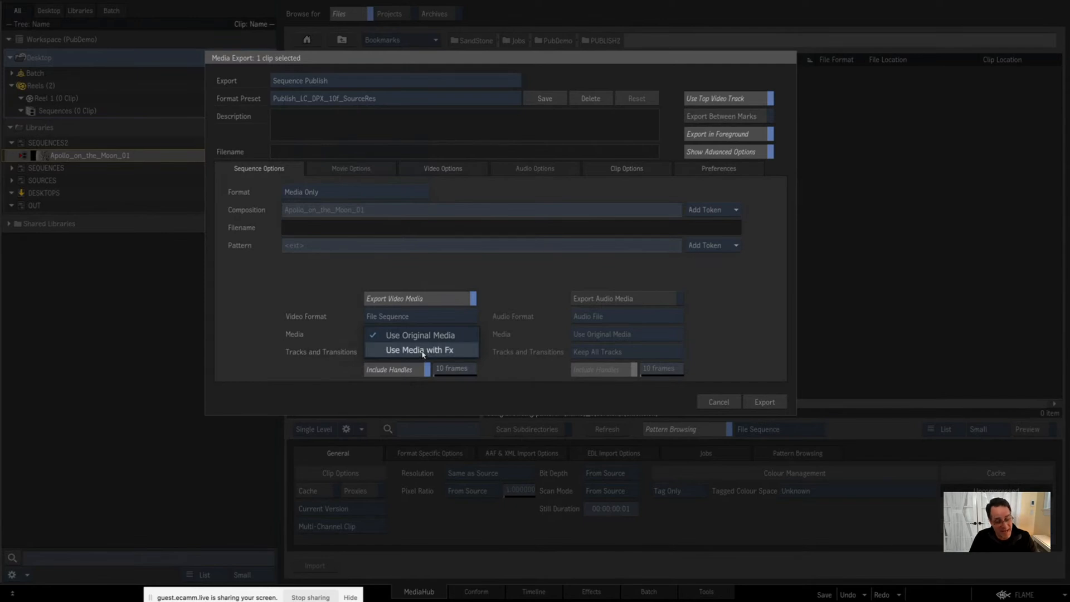
{"action": "left_click", "coordinate": [458, 336]}
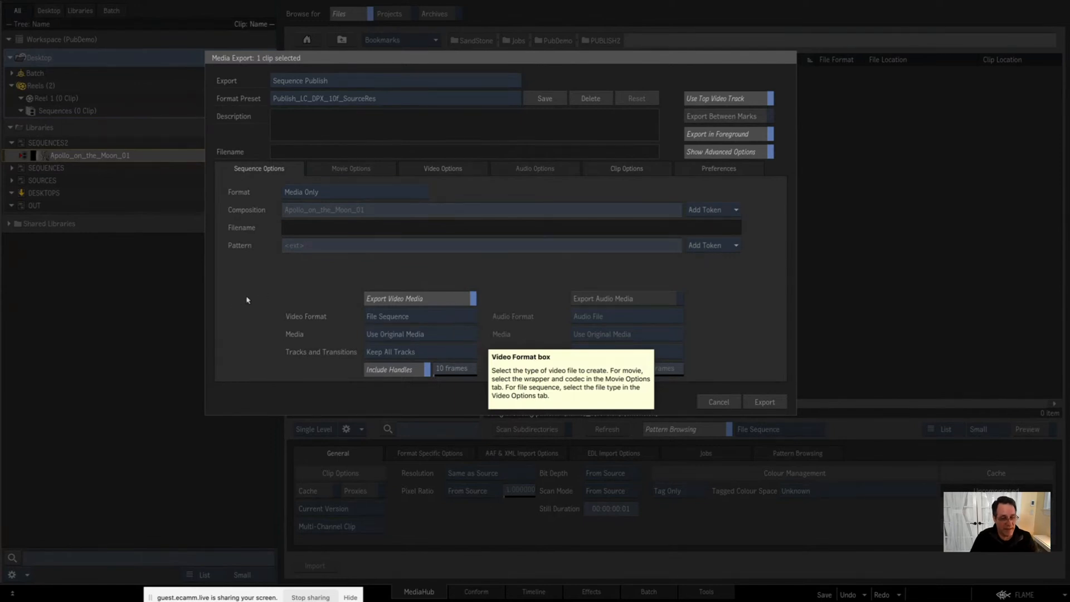
{"action": "left_click", "coordinate": [399, 352]}
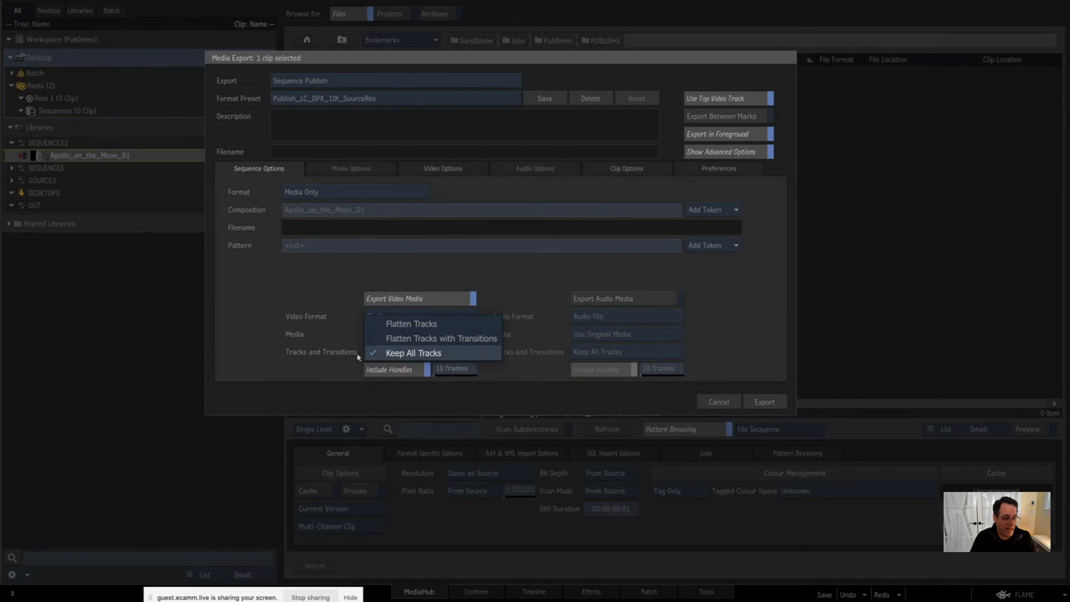
{"action": "left_click", "coordinate": [320, 364]}
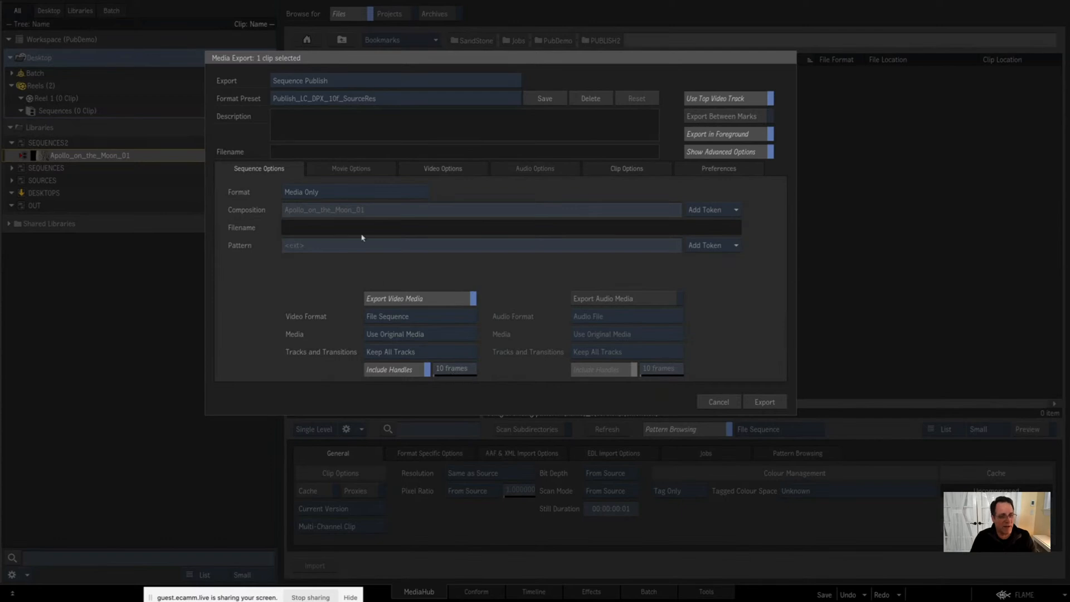
{"action": "left_click", "coordinate": [438, 169]}
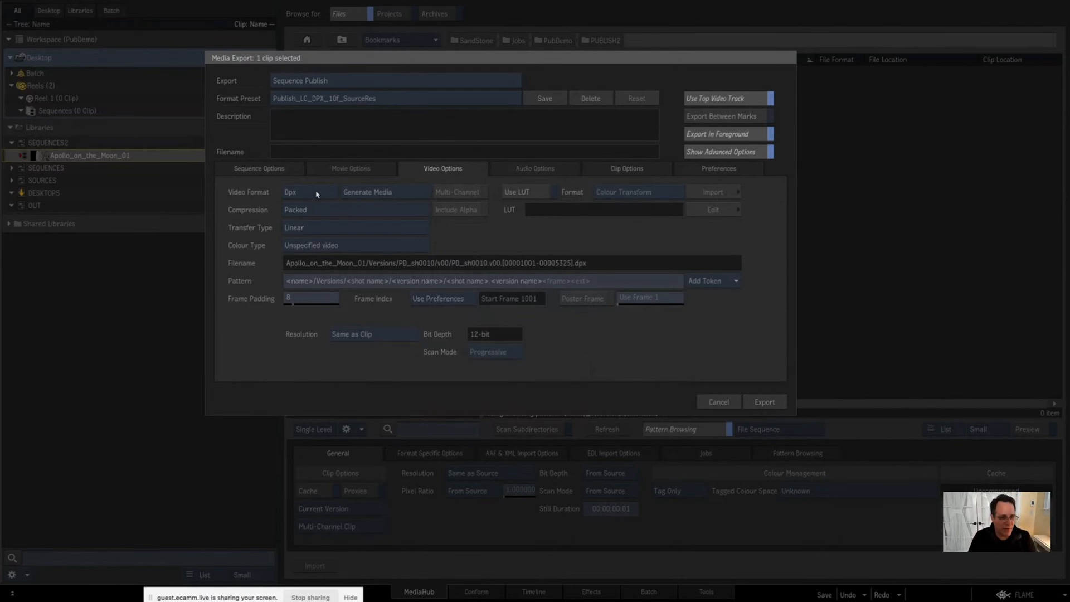
Step: Keep Generate Media for the DPX export and set its compression to Uncompressed
{"action": "left_click", "coordinate": [367, 193]}
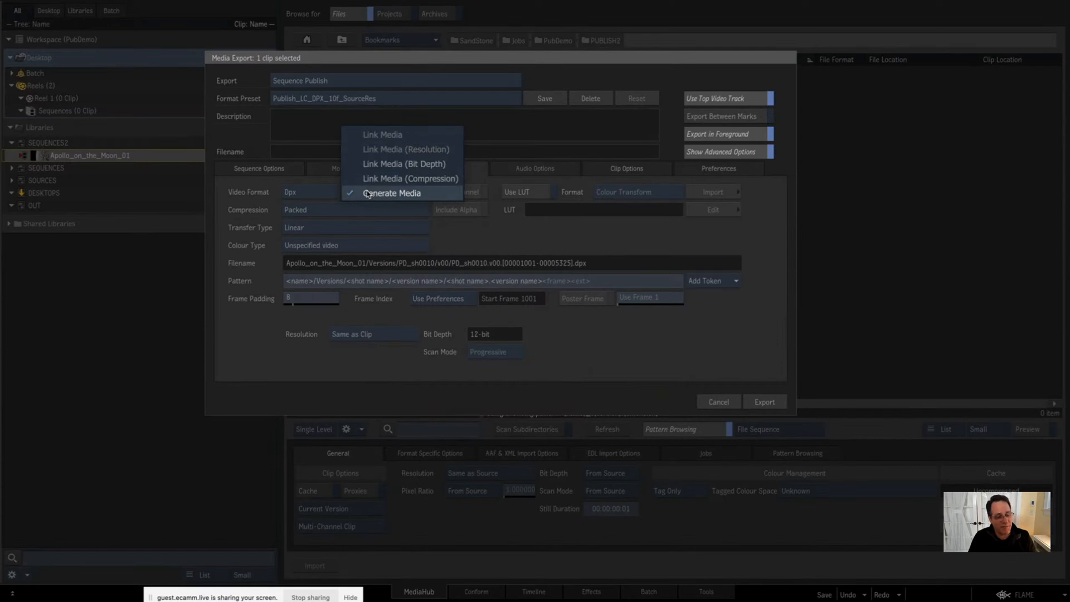
{"action": "left_click", "coordinate": [425, 196]}
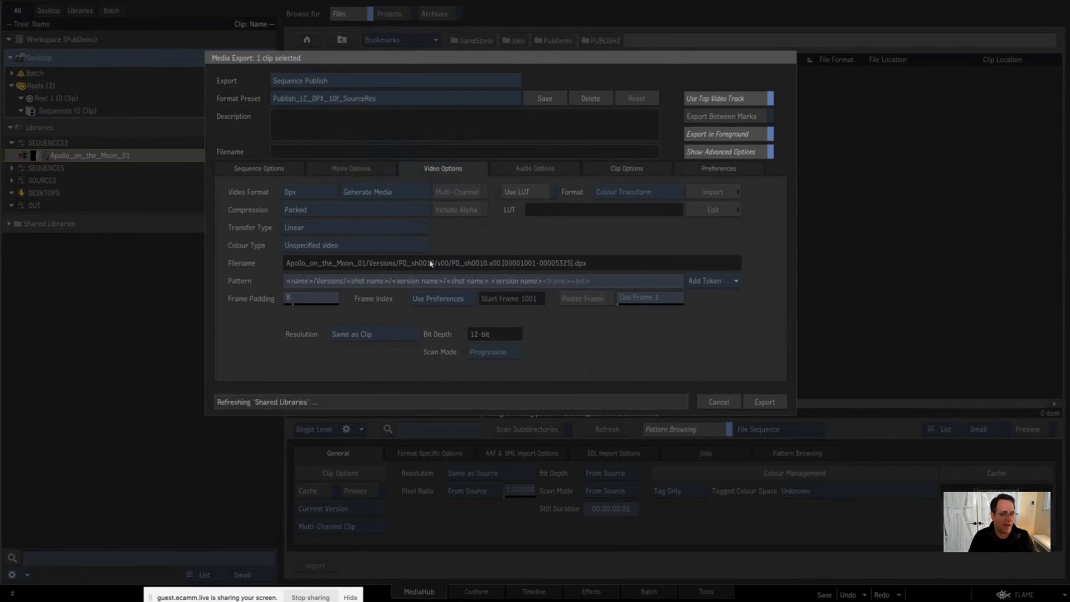
{"action": "left_click", "coordinate": [374, 209]}
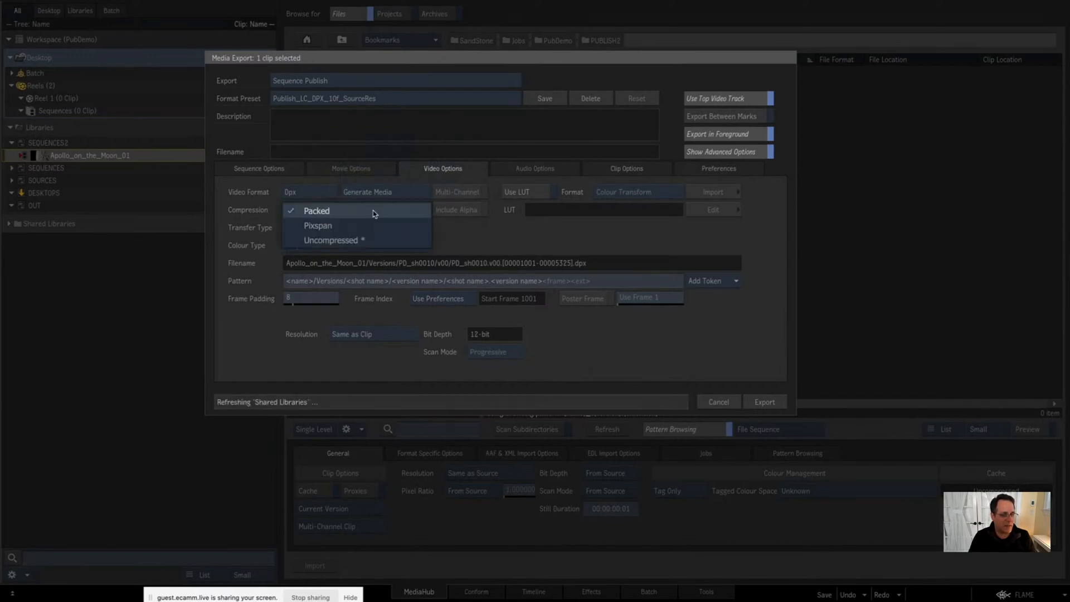
{"action": "left_click", "coordinate": [373, 240]}
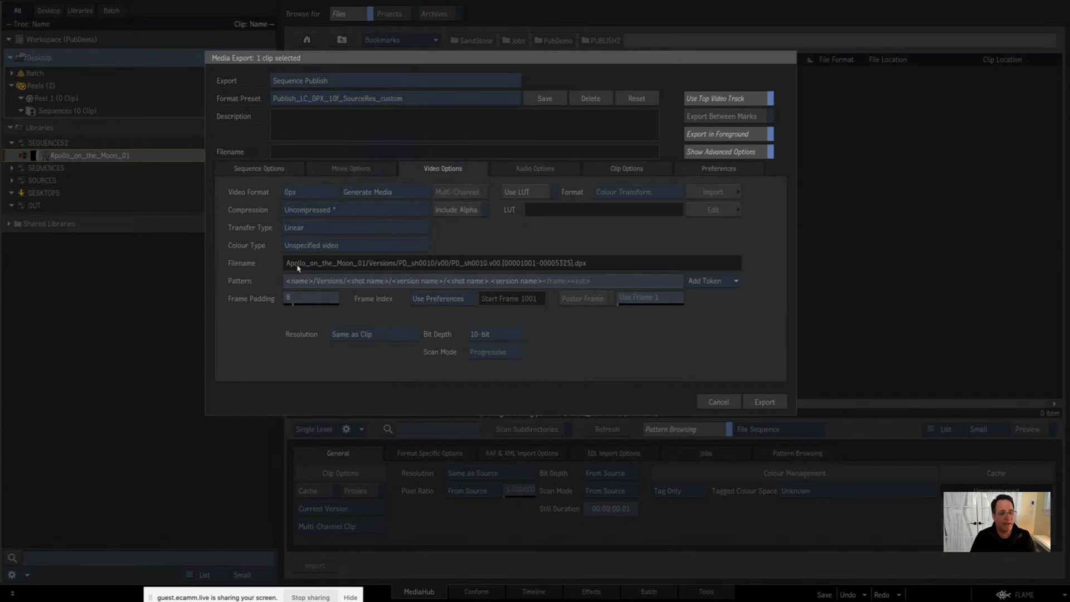
Step: Examine the tokens in the video filename pattern, focusing on the version name folder
{"action": "left_click", "coordinate": [613, 282]}
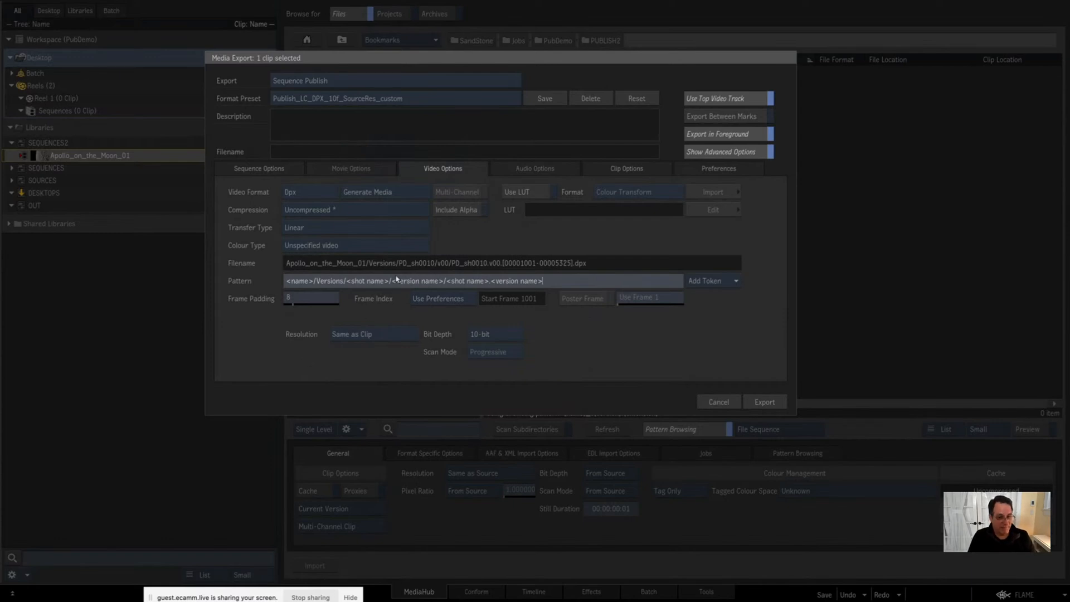
{"action": "left_click_drag", "start_coordinate": [396, 278], "coordinate": [432, 283]}
{"action": "left_click", "coordinate": [444, 264]}
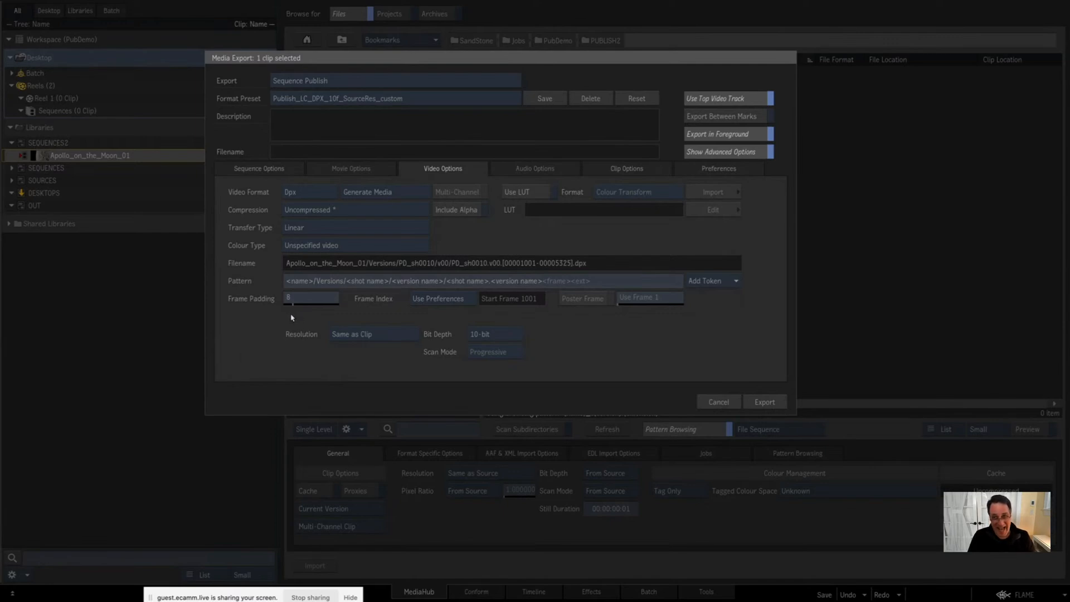
Step: Try Custom Resolution for the exported media and return the resolution to Same as Clip
{"action": "left_click", "coordinate": [362, 334]}
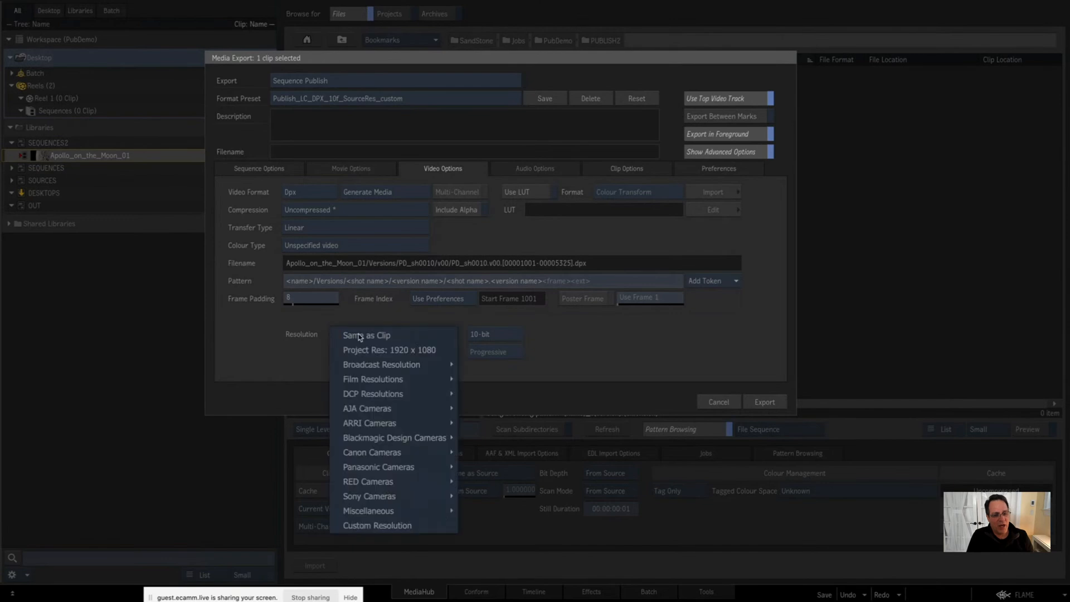
{"action": "left_click", "coordinate": [383, 525]}
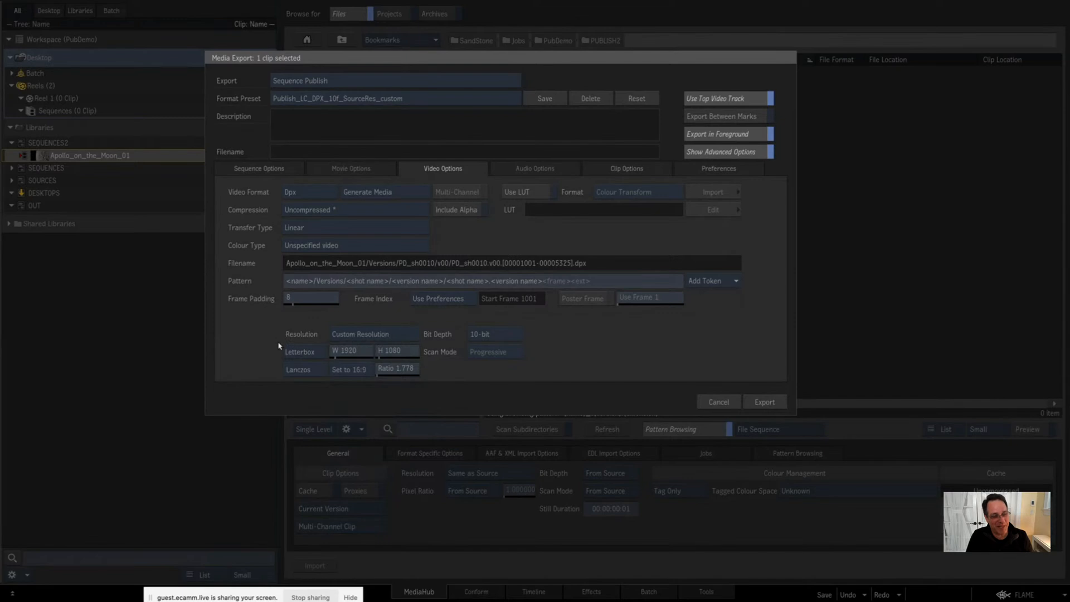
{"action": "left_click", "coordinate": [371, 336]}
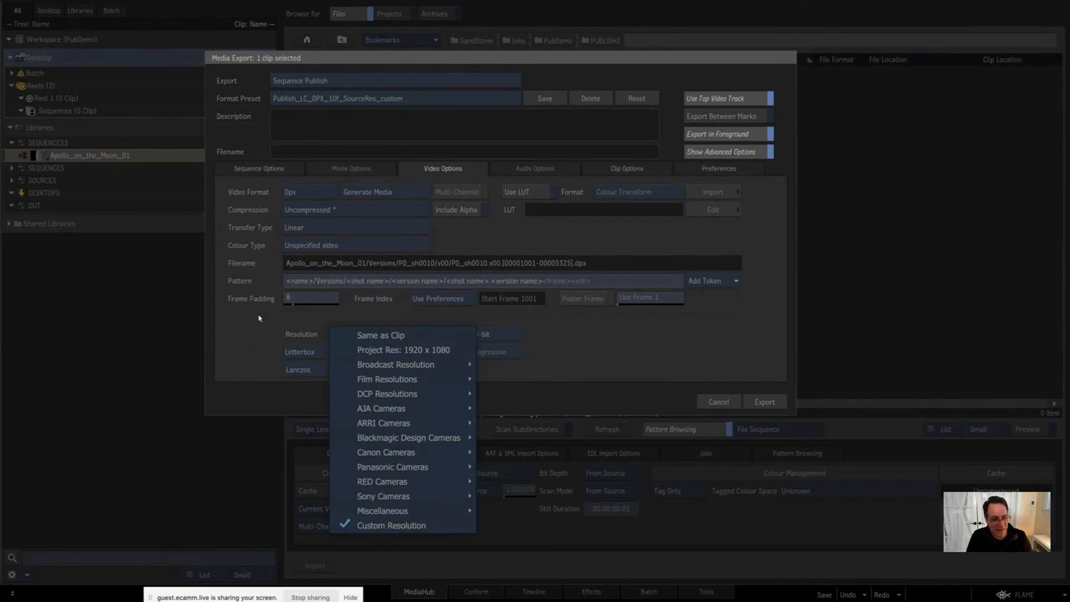
{"action": "left_click", "coordinate": [391, 335]}
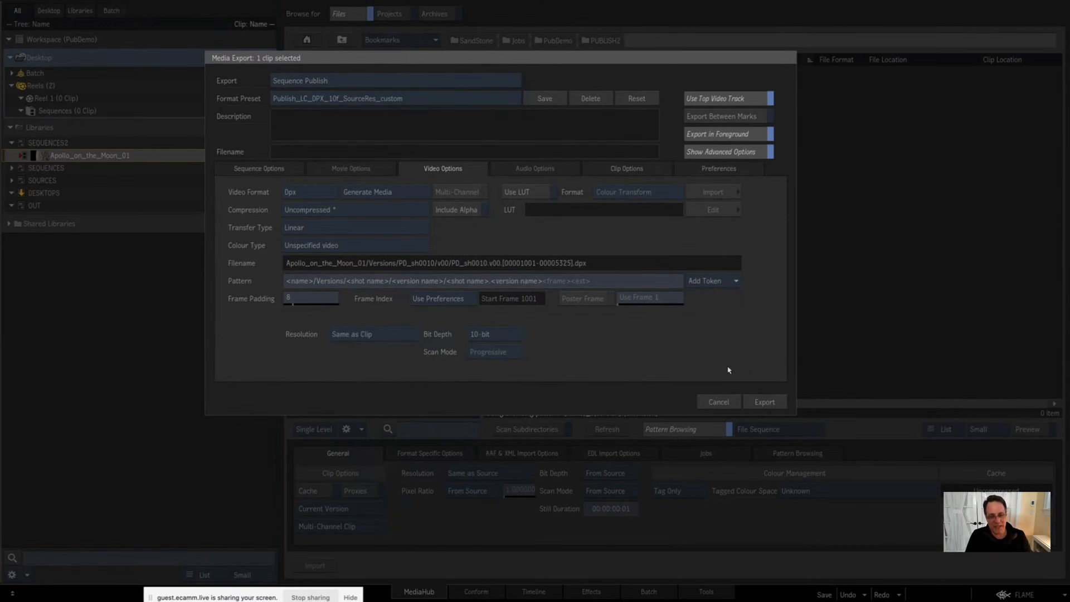
Step: Bring up the clip options and switch Create Open Clip off and back on
{"action": "left_click", "coordinate": [618, 168]}
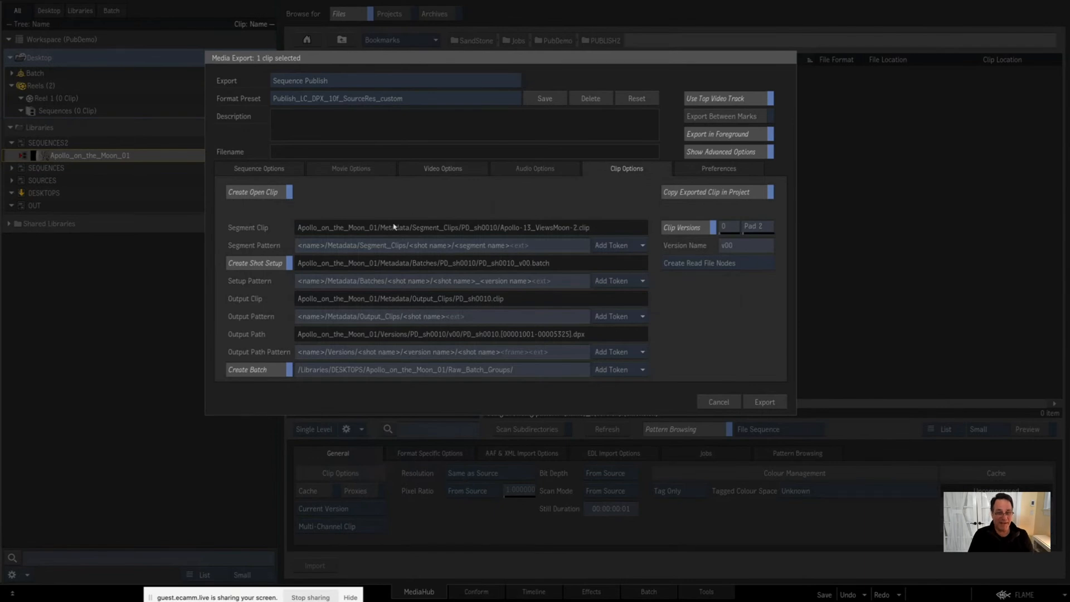
{"action": "left_click", "coordinate": [259, 192]}
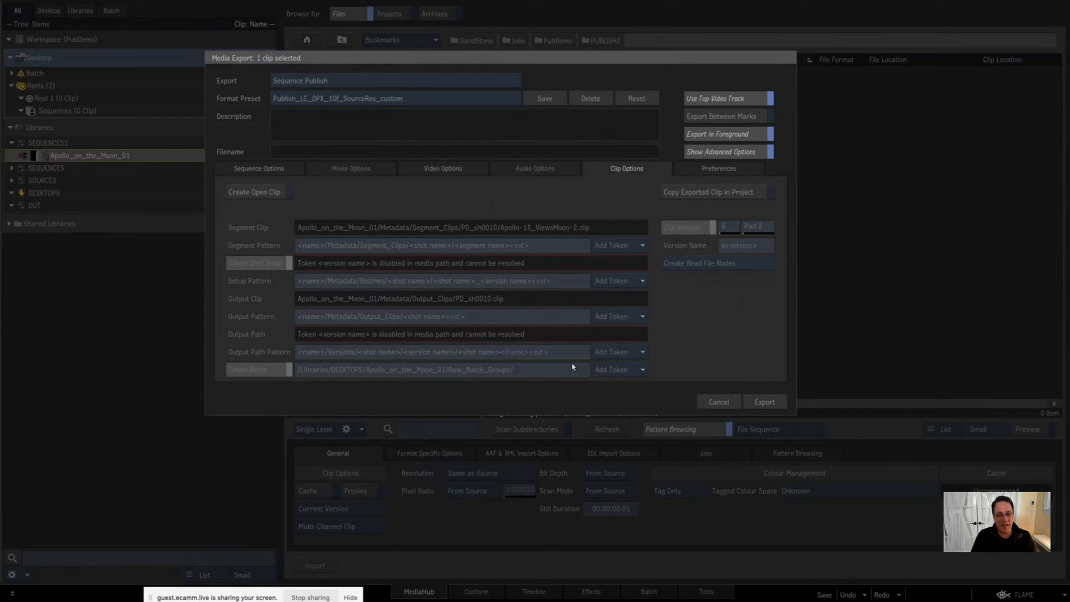
{"action": "left_click", "coordinate": [249, 197]}
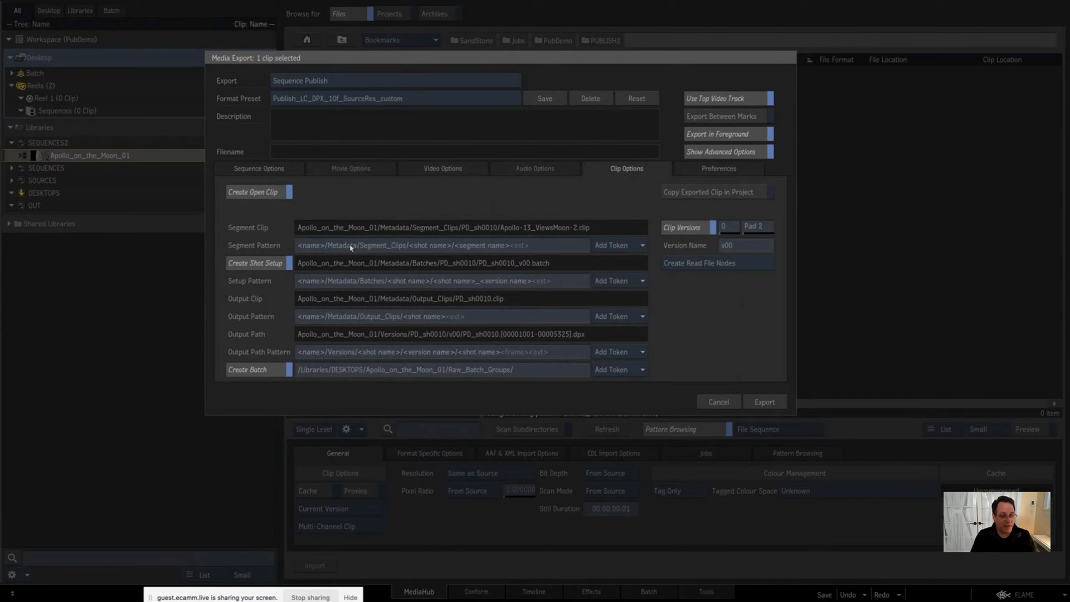
Step: Examine the segment pattern of the open clips, including the Segment_Clips folder, shot name and segment name parts
{"action": "left_click", "coordinate": [540, 247]}
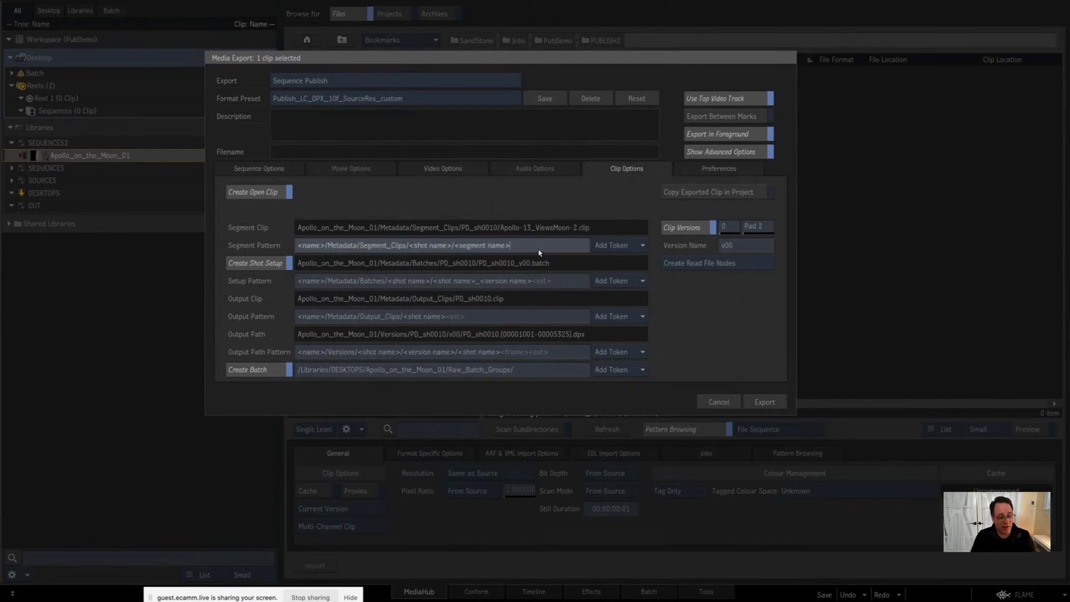
{"action": "left_click_drag", "start_coordinate": [532, 246], "coordinate": [199, 233]}
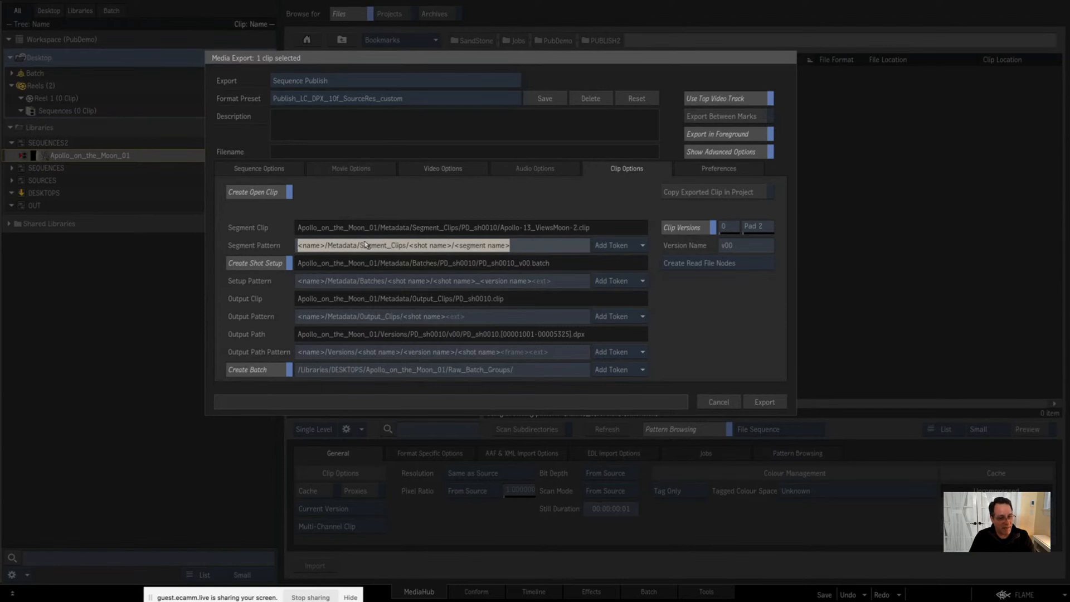
{"action": "left_click", "coordinate": [385, 247]}
{"action": "left_click_drag", "start_coordinate": [359, 247], "coordinate": [449, 255]}
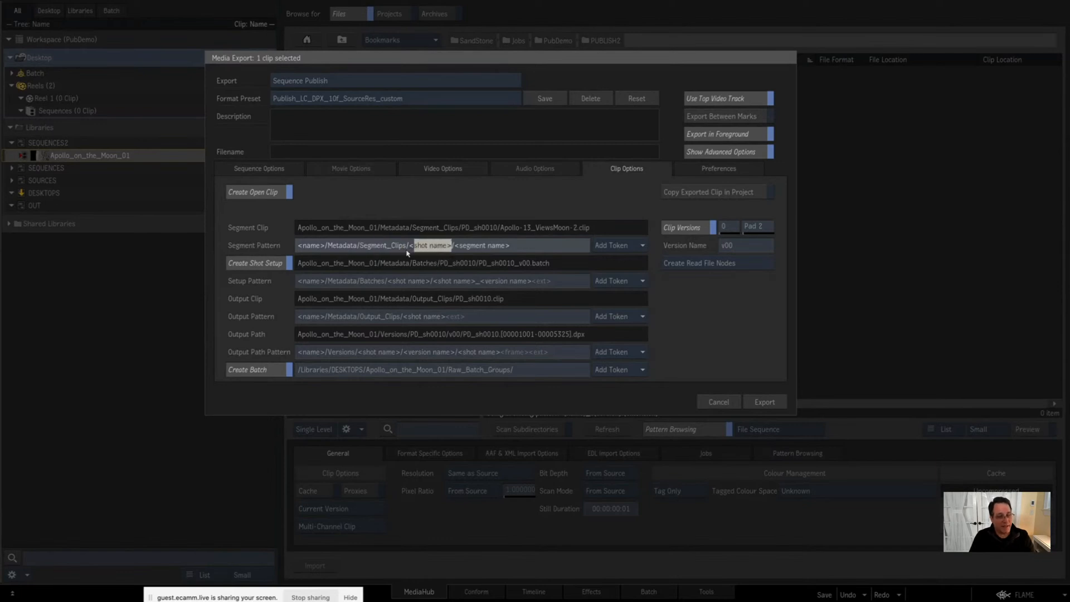
{"action": "left_click_drag", "start_coordinate": [456, 251], "coordinate": [532, 254]}
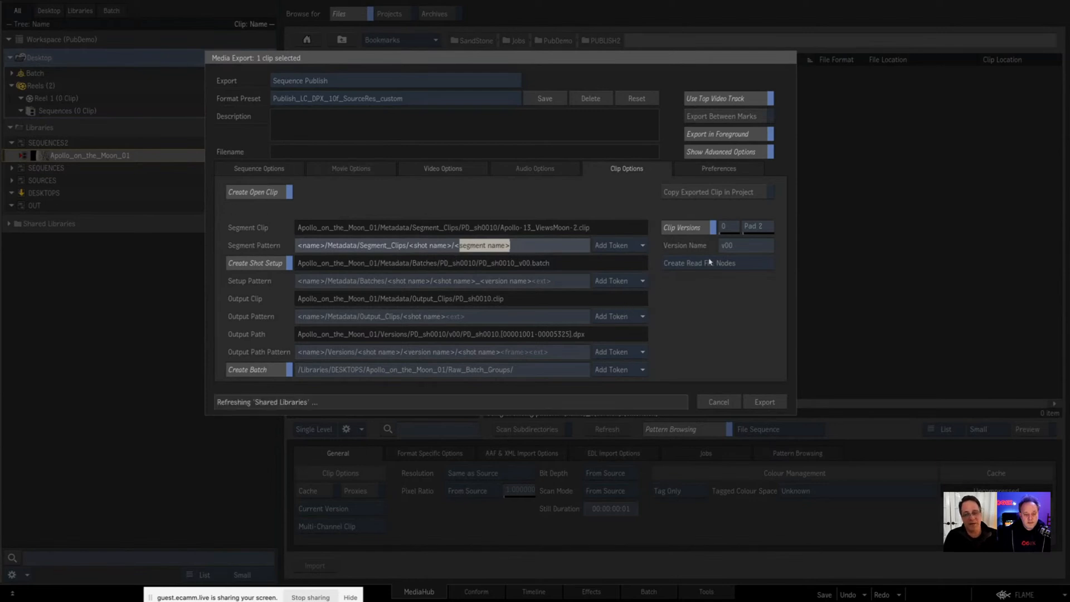
Step: Switch Clip Versions off and back on to compare how the setup and output paths resolve
{"action": "left_click", "coordinate": [692, 229]}
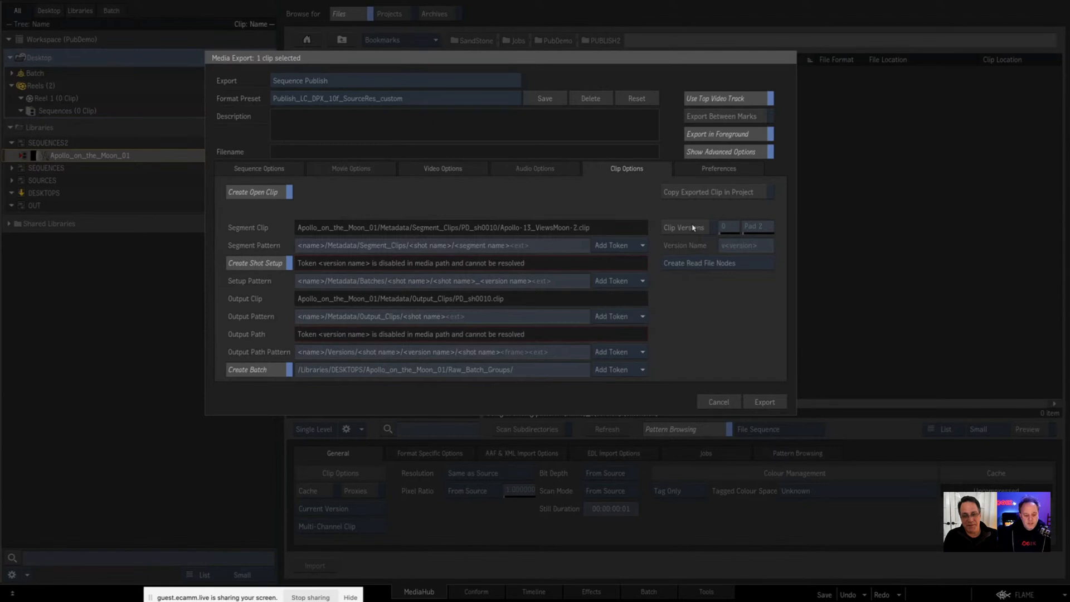
{"action": "left_click", "coordinate": [692, 228]}
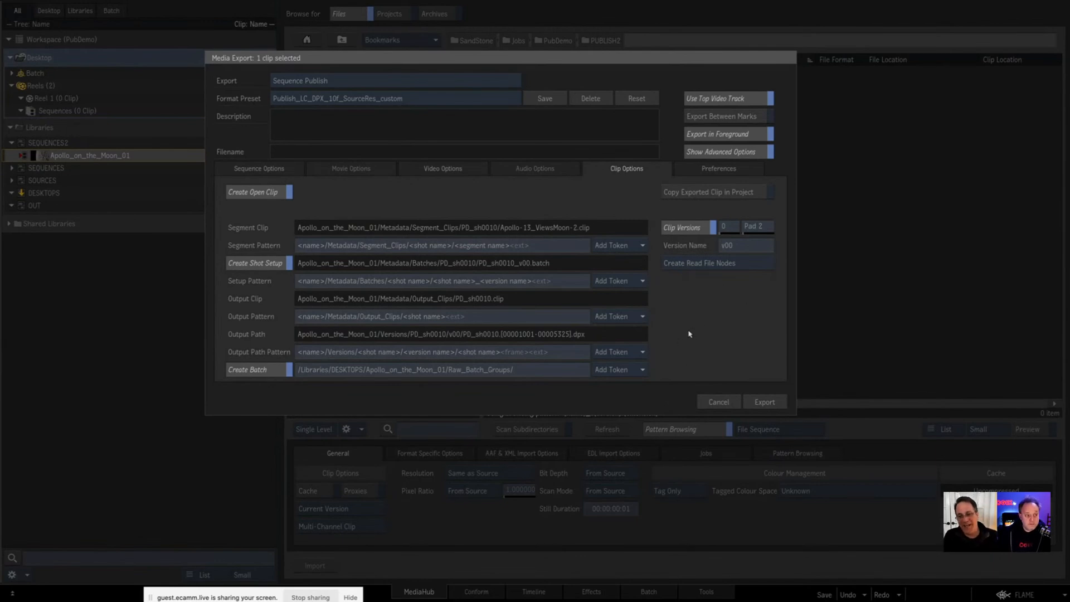
{"action": "left_click", "coordinate": [679, 228]}
{"action": "left_click", "coordinate": [691, 230]}
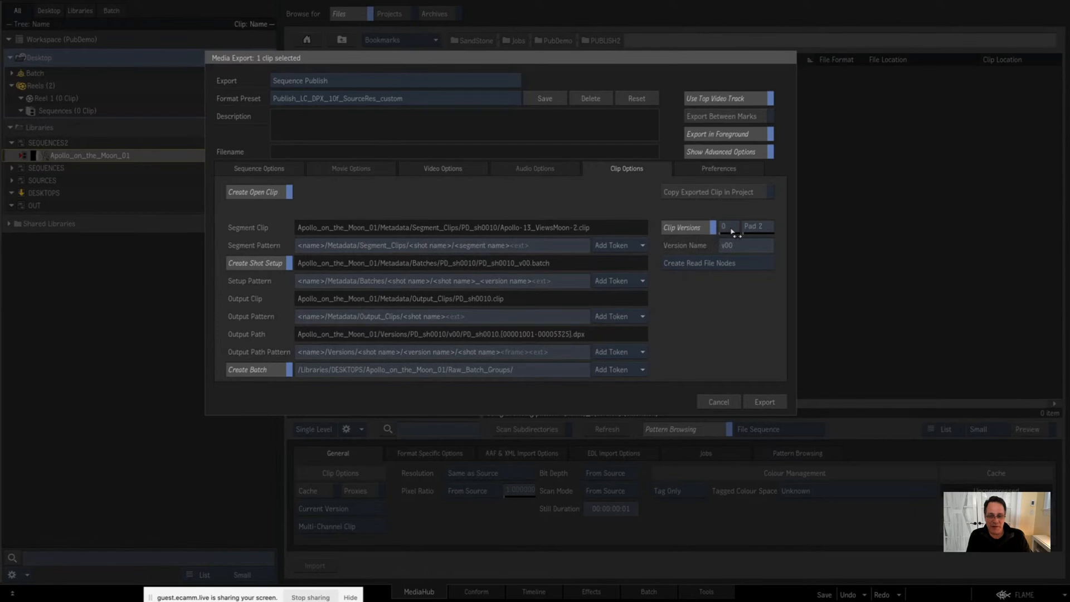
Step: Try a clip version padding of 3 and return it to 2
{"action": "left_click", "coordinate": [761, 228]}
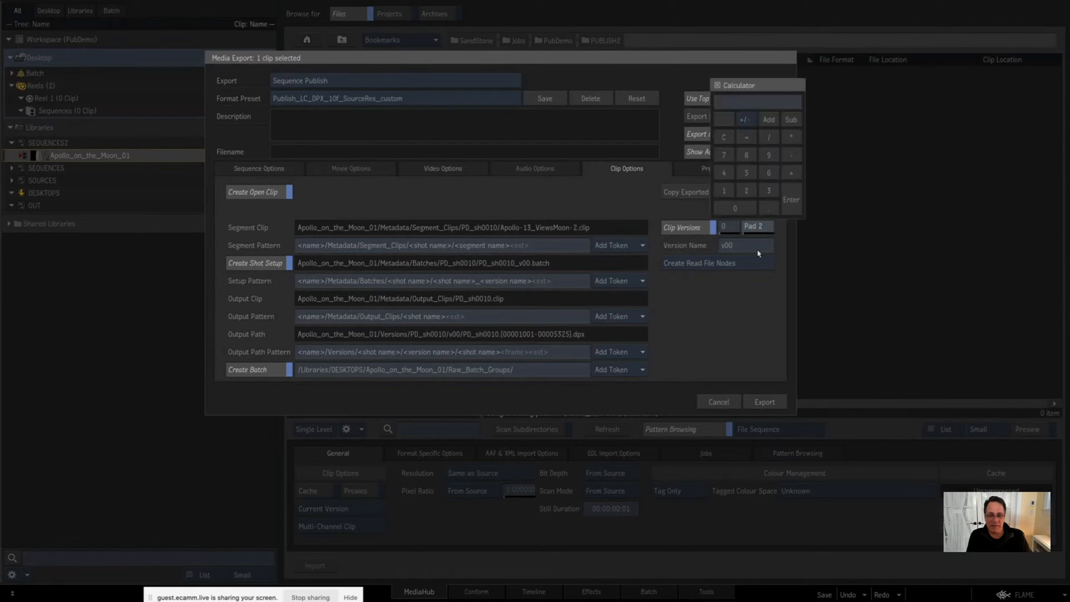
{"action": "type", "text": "3"}
{"action": "key", "text": "Return"}
{"action": "type", "text": "2"}
{"action": "key", "text": "Return"}
{"action": "left_click", "coordinate": [741, 292]}
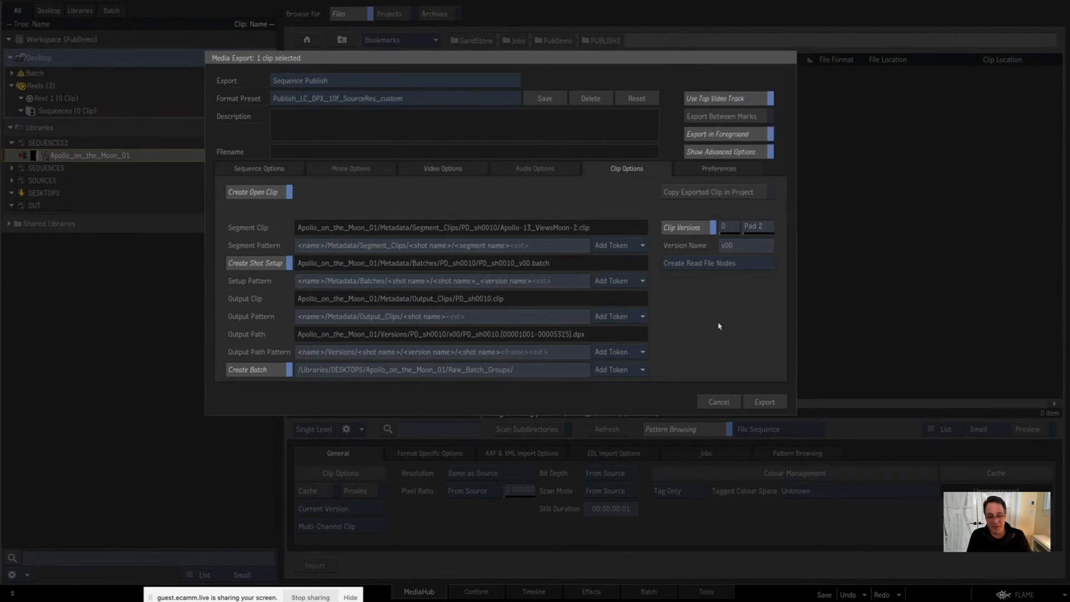
Step: Try the version name without its v prefix and with an _<initials suffix, and restore it to v<version>
{"action": "left_click", "coordinate": [721, 246]}
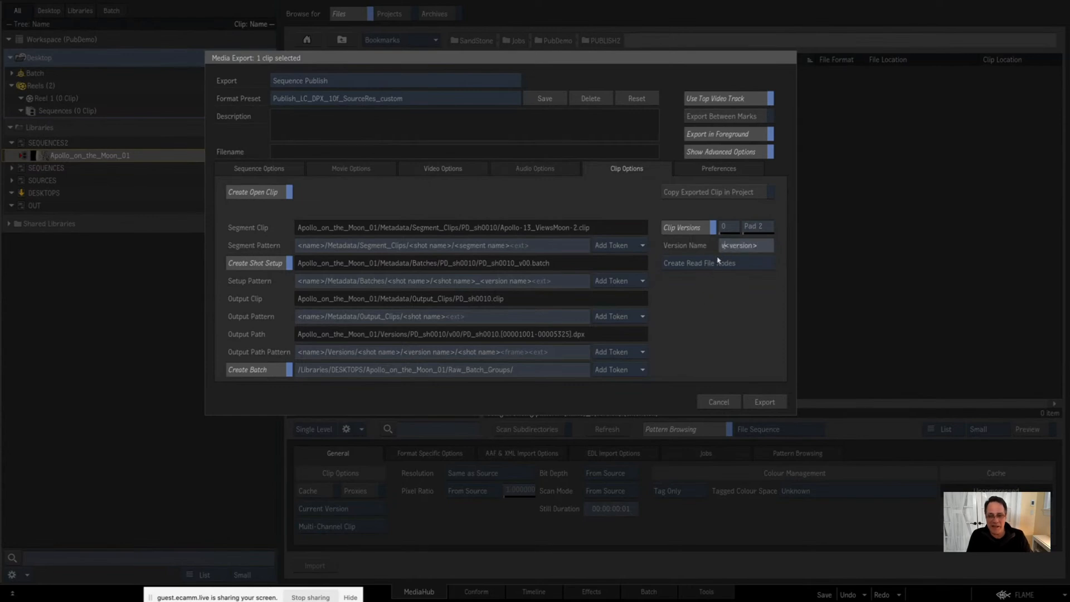
{"action": "key", "text": "BackSpace"}
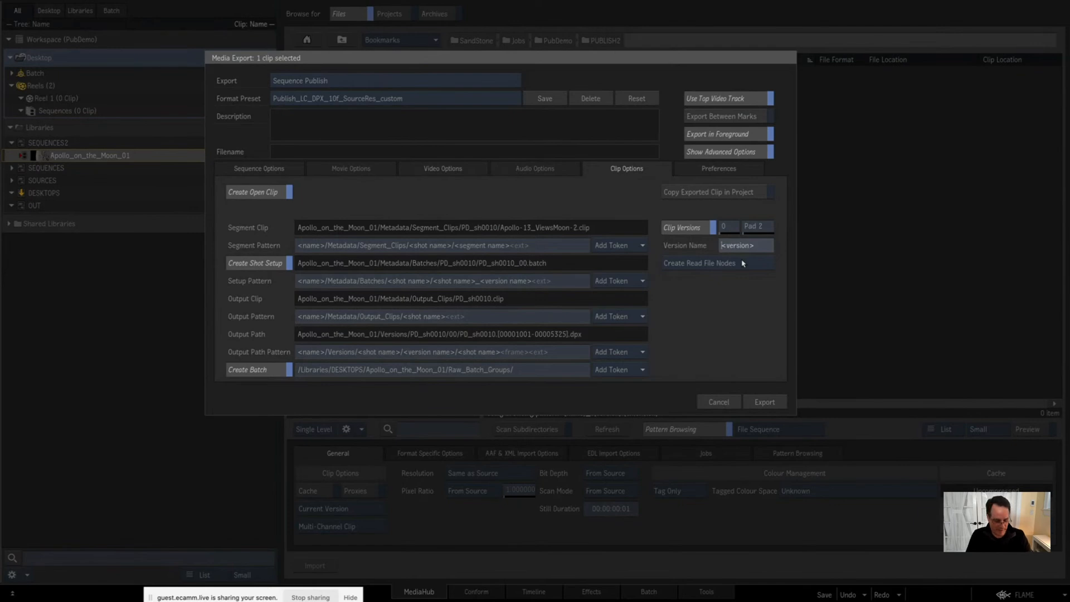
{"action": "type", "text": "v"}
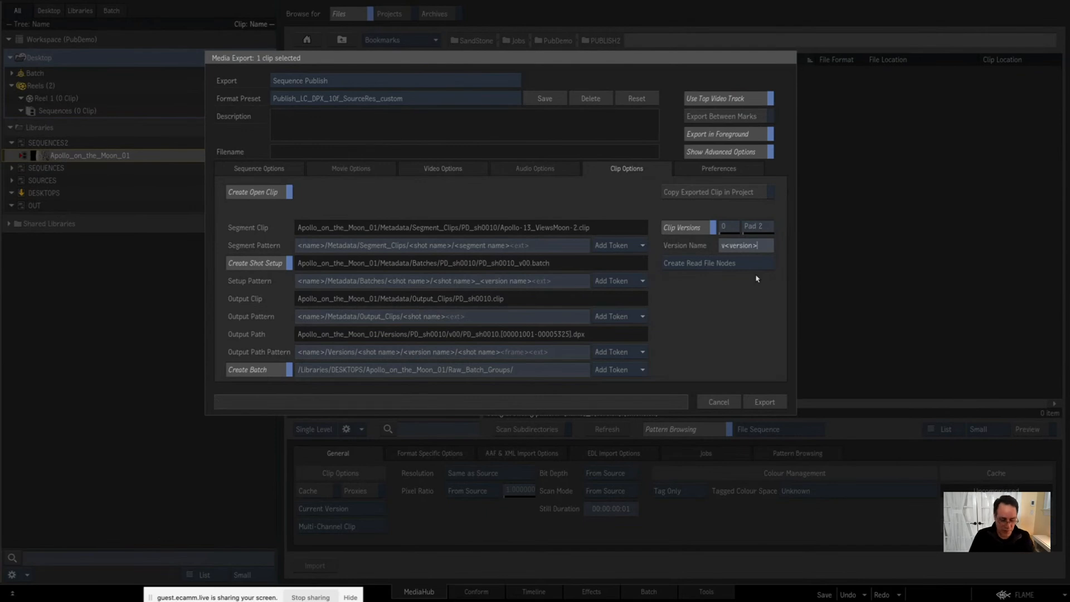
{"action": "type", "text": "_"}
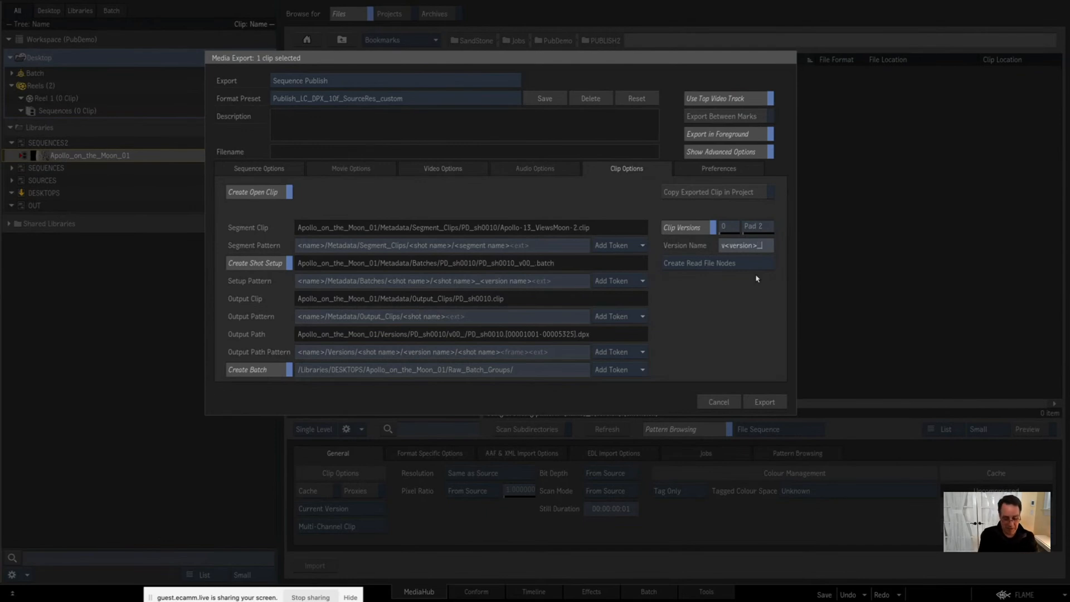
{"action": "type", "text": "<ini"}
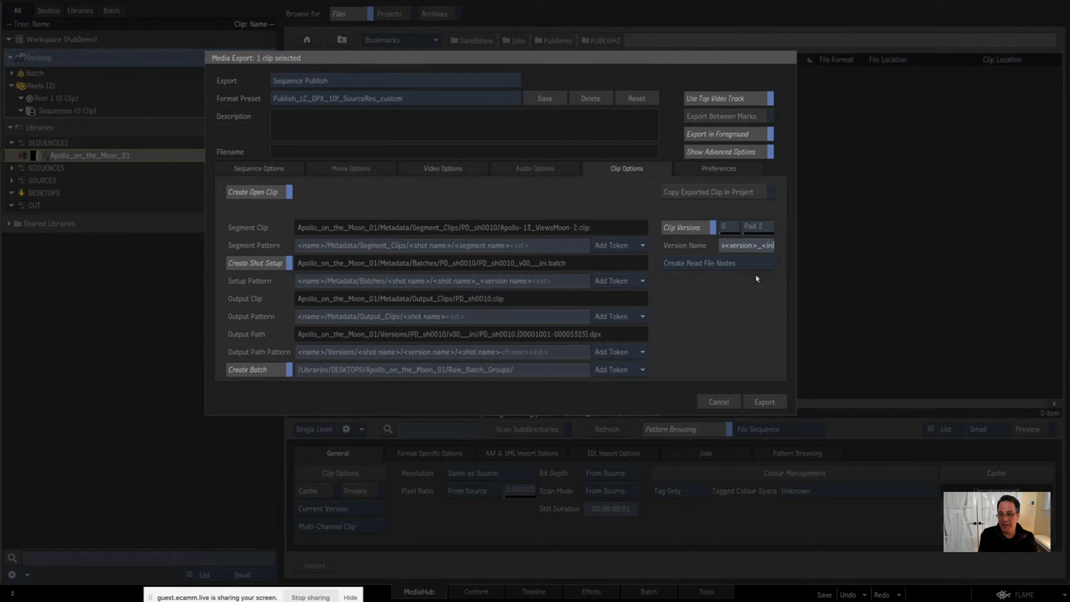
{"action": "type", "text": "tials"}
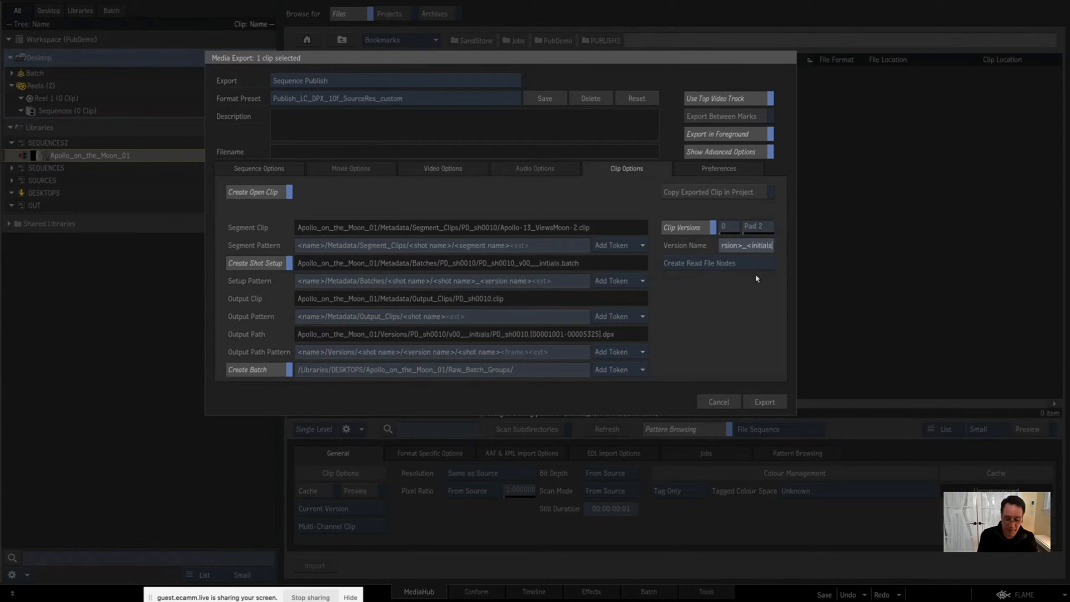
{"action": "key", "text": "BackSpace"}
{"action": "key", "text": "BackSpace"}
{"action": "key", "text": "BackSpace"}
{"action": "key", "text": "BackSpace"}
{"action": "key", "text": "BackSpace"}
{"action": "key", "text": "BackSpace"}
{"action": "key", "text": "BackSpace"}
{"action": "key", "text": "BackSpace"}
{"action": "key", "text": "BackSpace"}
{"action": "key", "text": "BackSpace"}
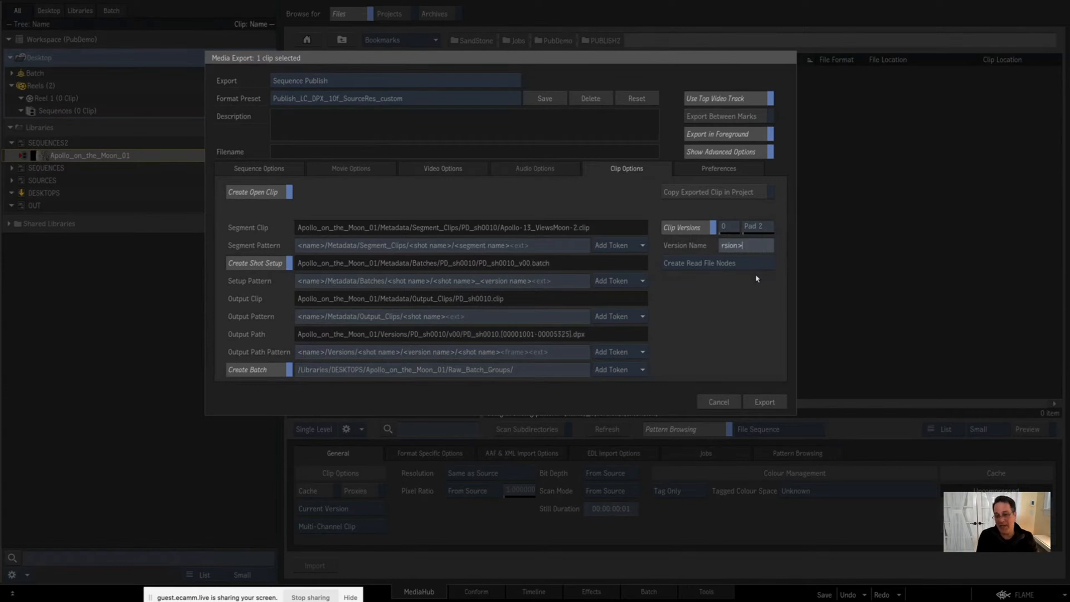
{"action": "key", "text": "Return"}
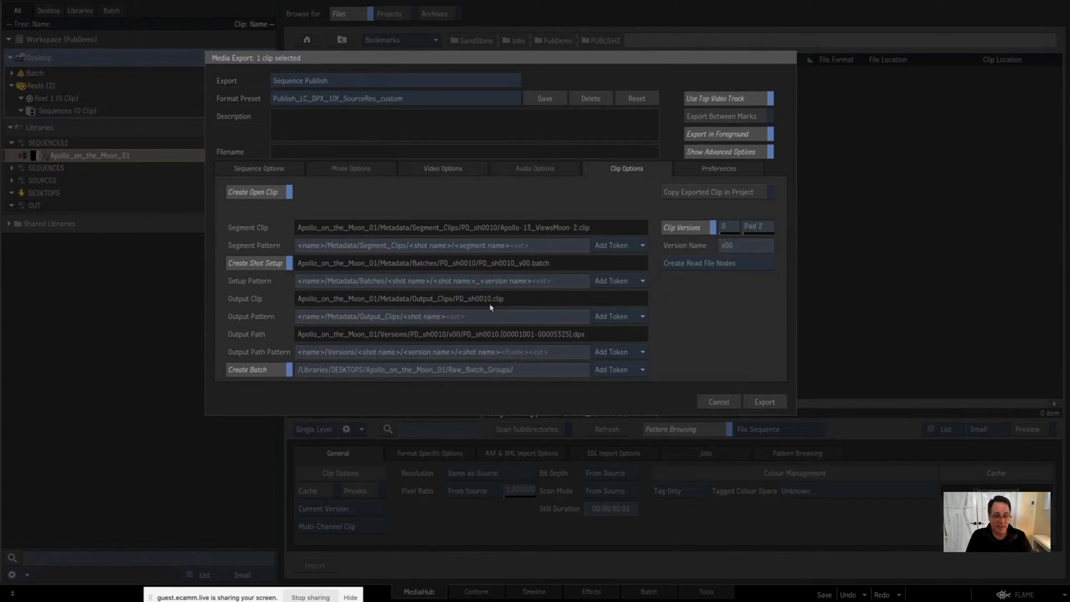
Step: Switch Create Shot Setup off and back on, and examine the name, Metadata, Batches and shot name parts of the setup pattern
{"action": "left_click", "coordinate": [259, 265]}
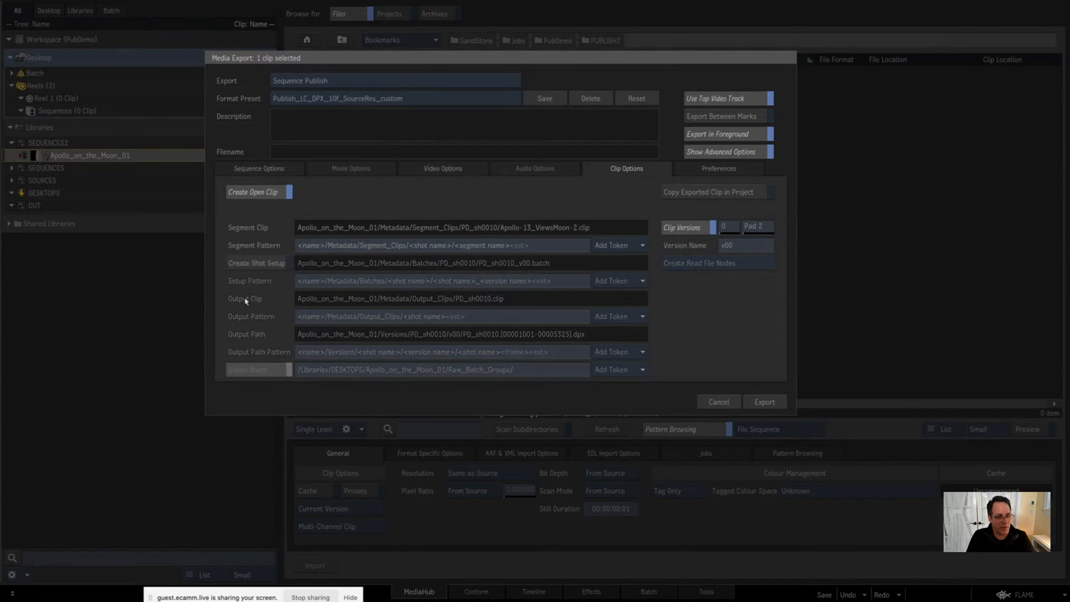
{"action": "left_click", "coordinate": [254, 264]}
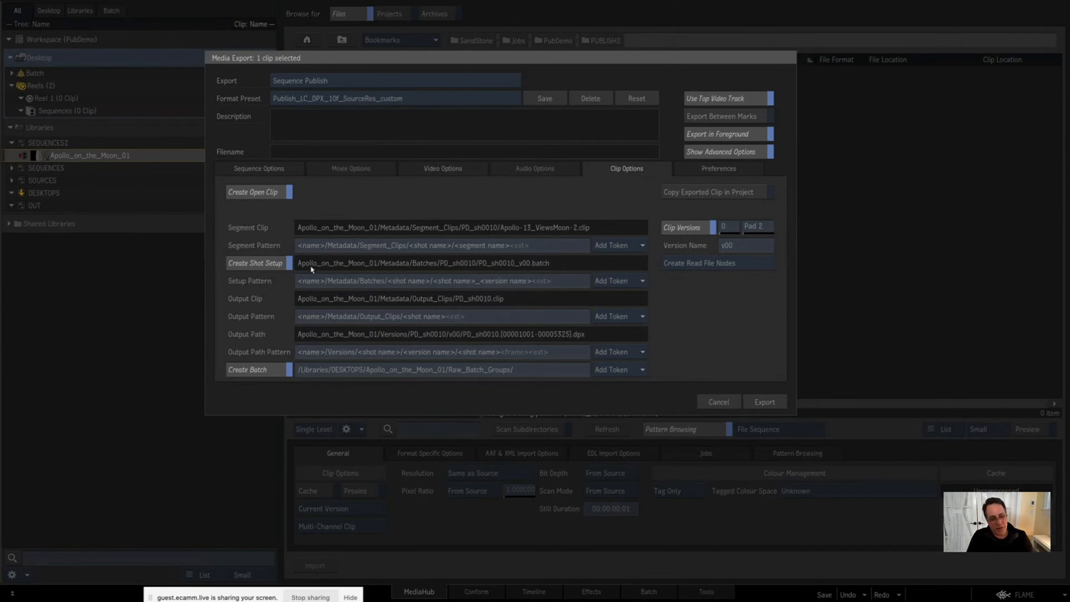
{"action": "left_click", "coordinate": [299, 282]}
{"action": "left_click_drag", "start_coordinate": [299, 282], "coordinate": [319, 288]}
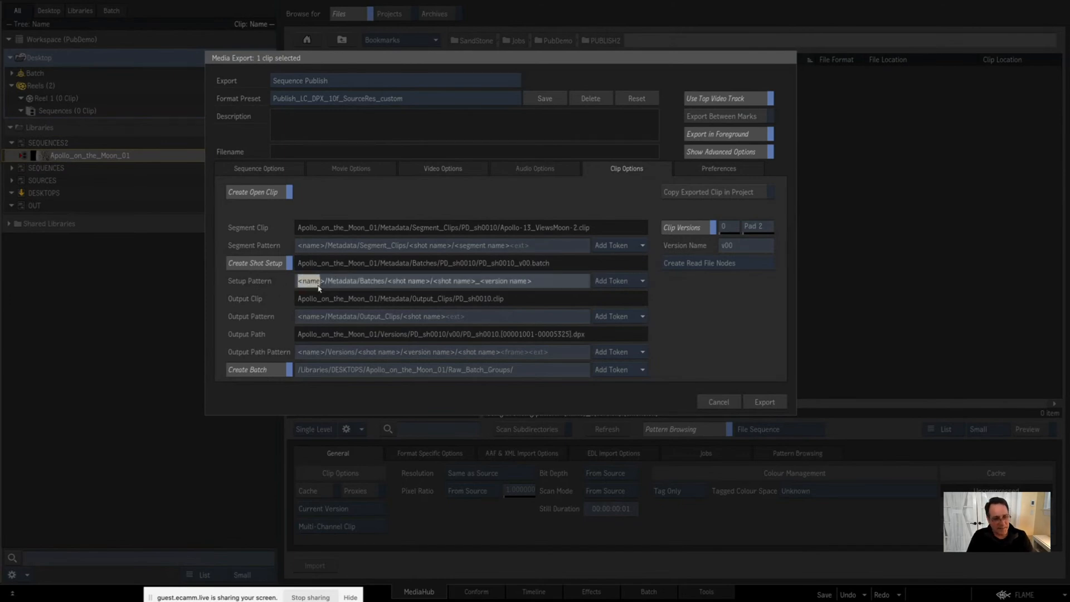
{"action": "double_click", "coordinate": [335, 283]}
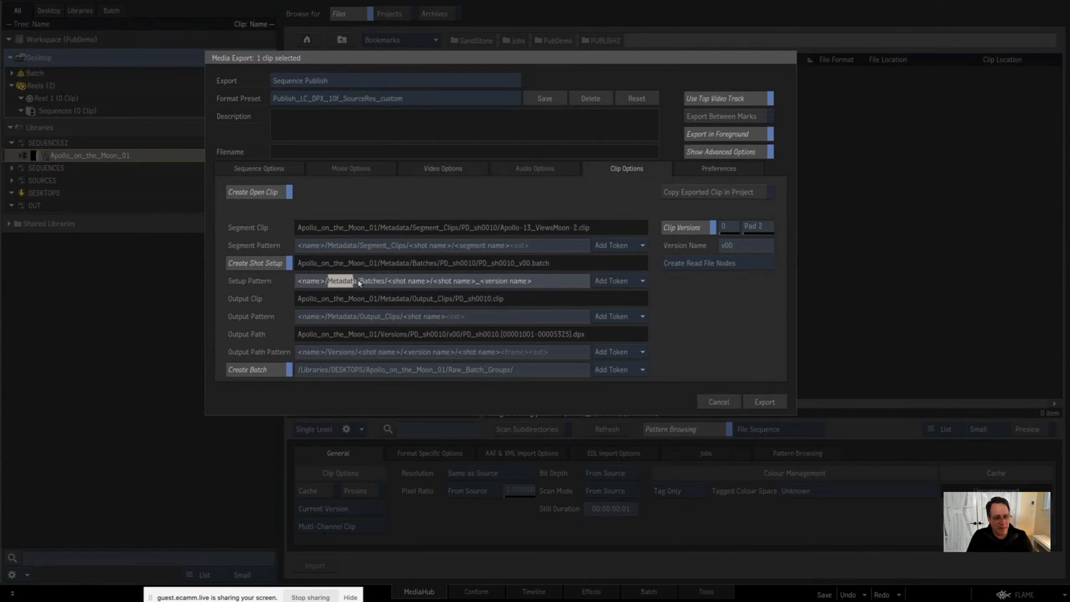
{"action": "double_click", "coordinate": [363, 282]}
{"action": "left_click_drag", "start_coordinate": [388, 284], "coordinate": [430, 285]}
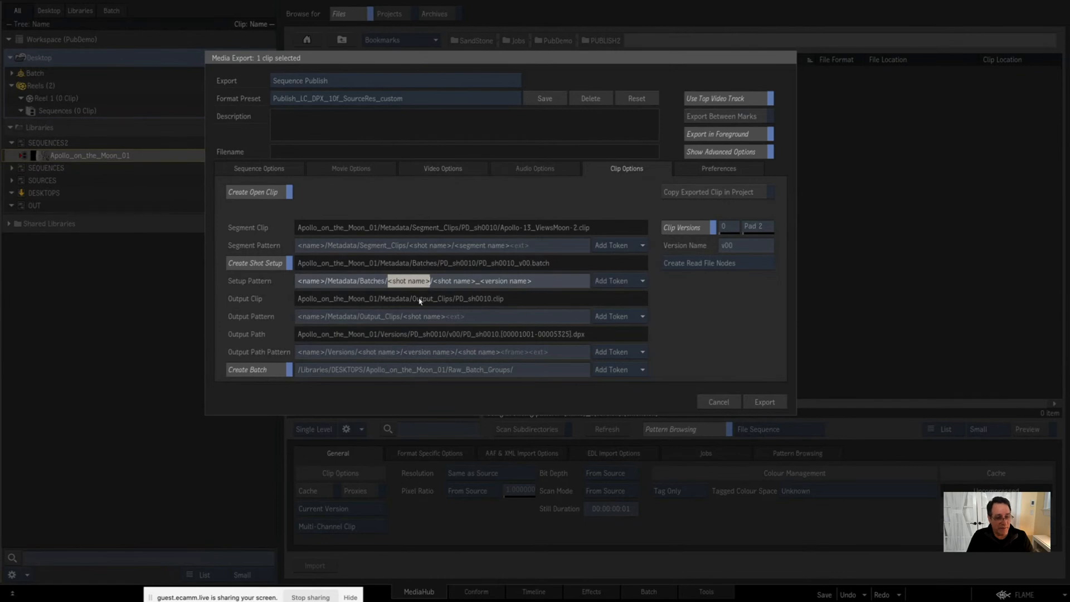
Step: Examine the shot name and version name ending of the setup pattern
{"action": "left_click", "coordinate": [433, 284]}
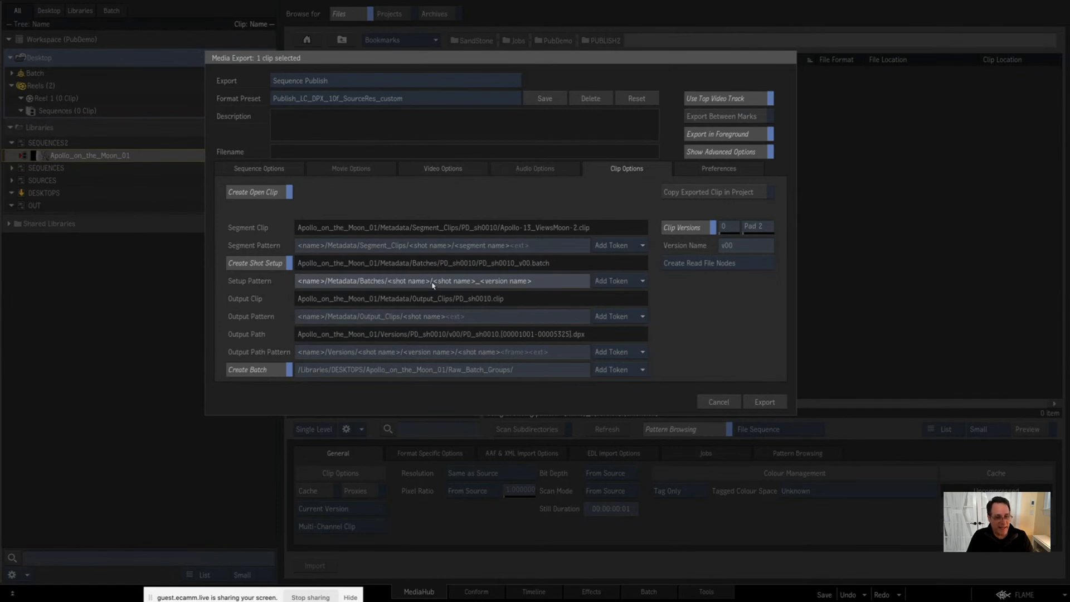
{"action": "left_click_drag", "start_coordinate": [434, 284], "coordinate": [537, 284]}
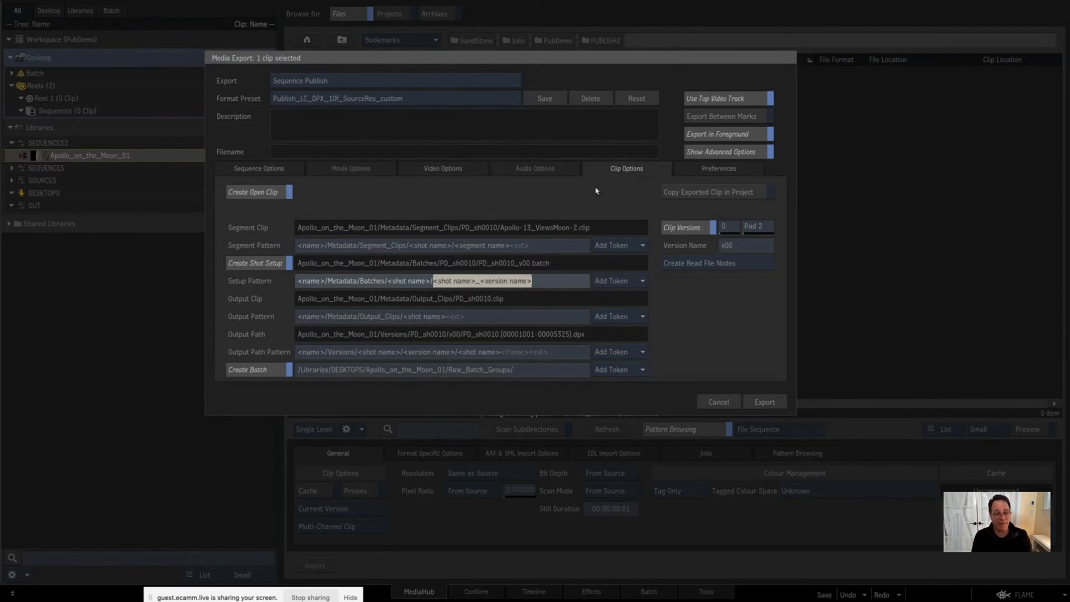
{"action": "left_click", "coordinate": [707, 325]}
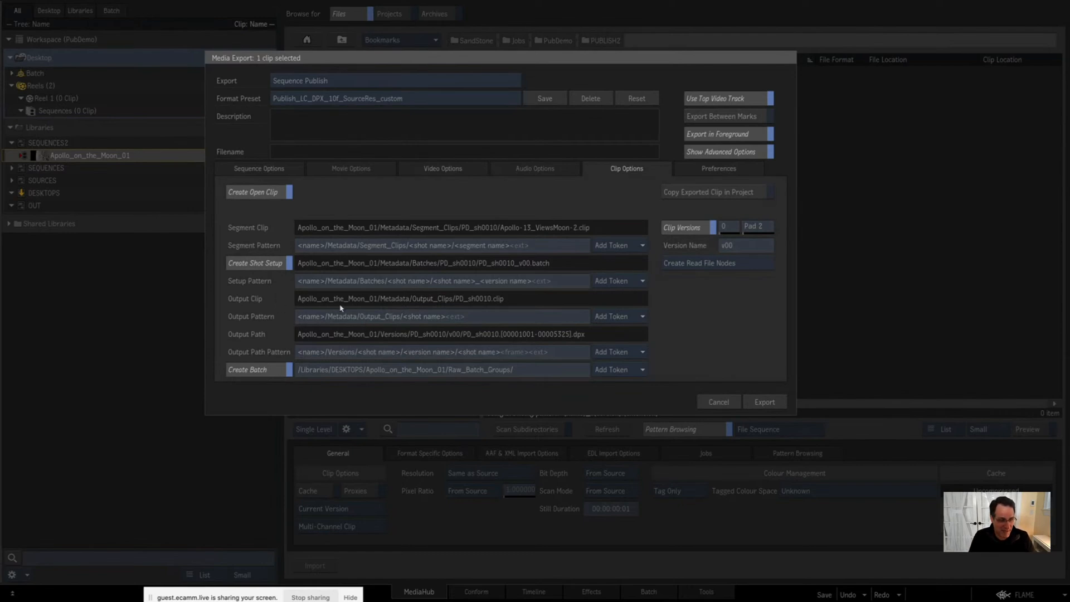
Step: Examine the name, Metadata, Output_Clips and shot name parts of the output pattern
{"action": "left_click", "coordinate": [476, 320]}
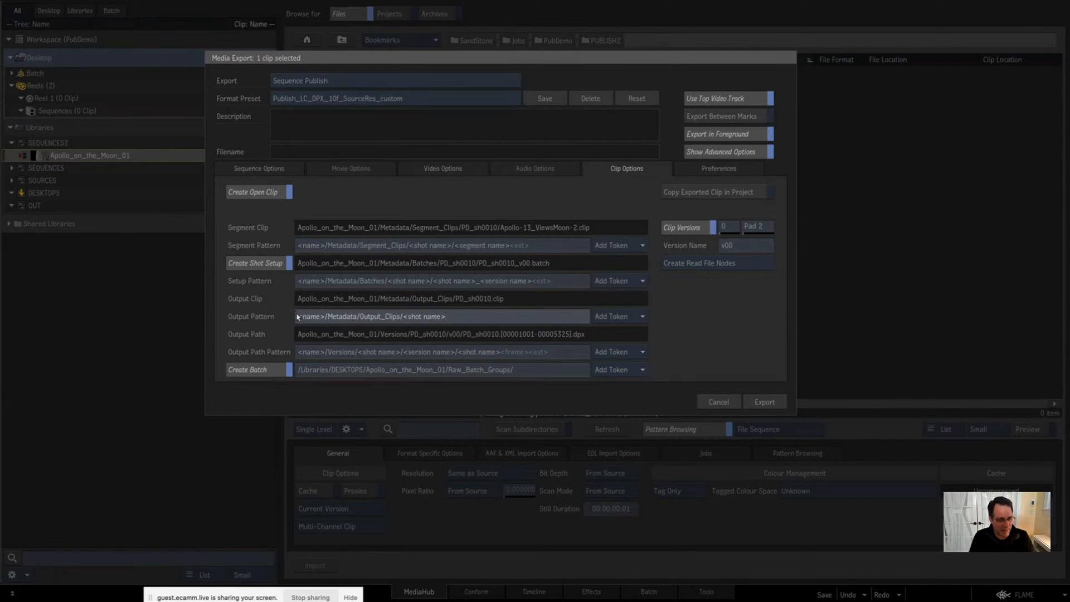
{"action": "left_click_drag", "start_coordinate": [297, 316], "coordinate": [373, 318]}
{"action": "left_click_drag", "start_coordinate": [393, 321], "coordinate": [425, 341]}
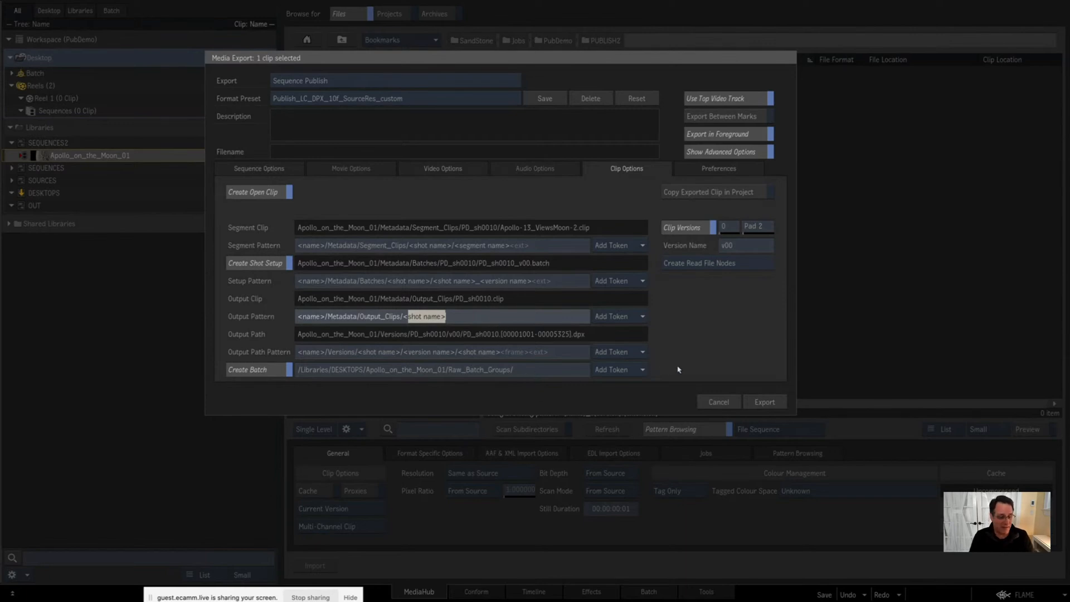
Step: Compare the output path pattern in the clip options with the file name pattern in the video options
{"action": "left_click", "coordinate": [308, 355]}
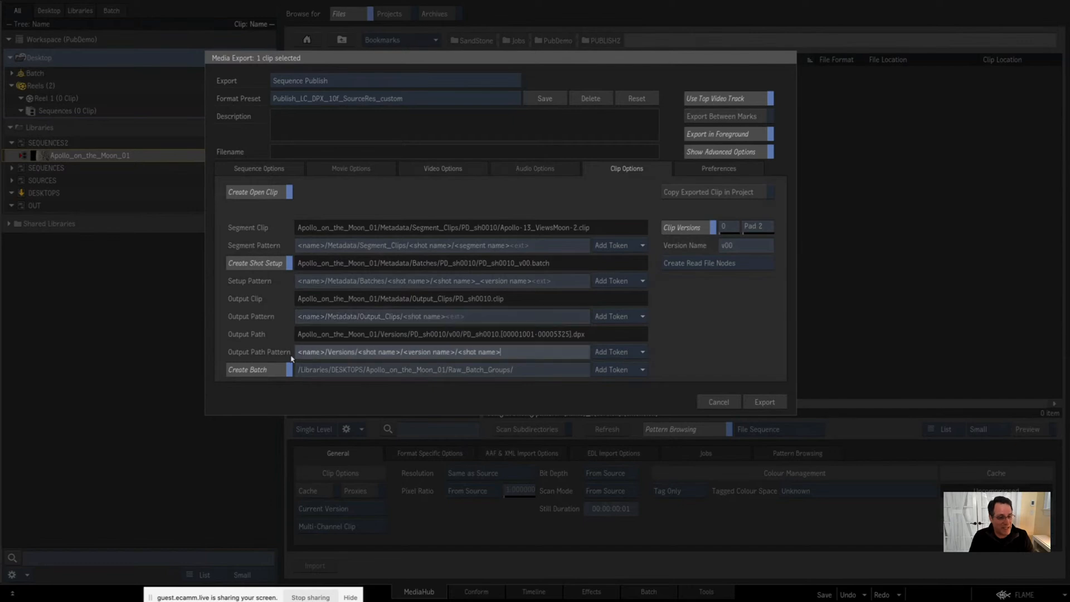
{"action": "left_click", "coordinate": [297, 353]}
{"action": "left_click", "coordinate": [439, 168]}
{"action": "left_click", "coordinate": [361, 285]}
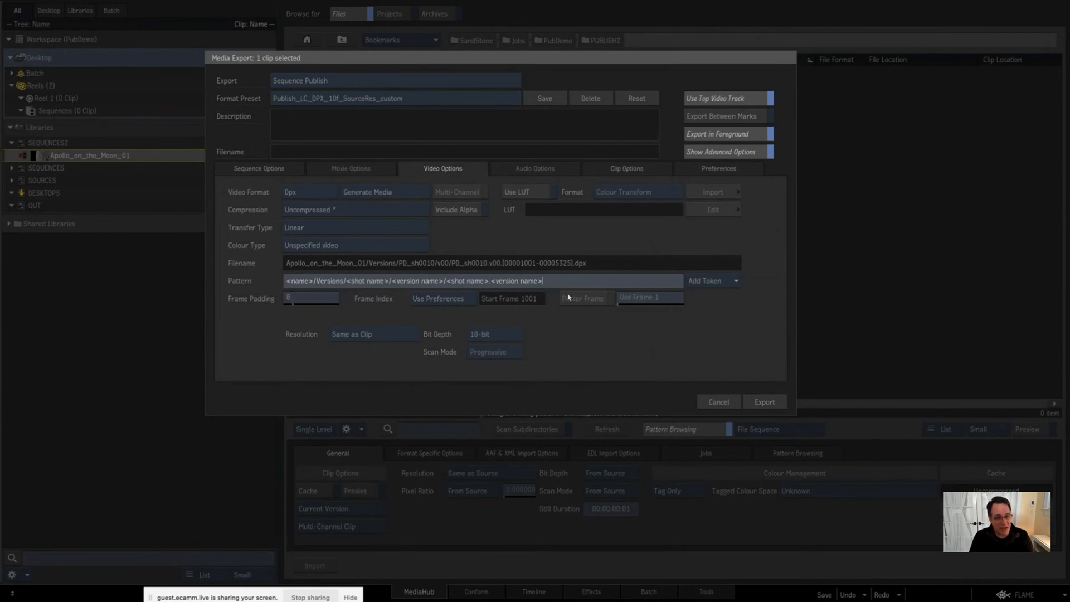
{"action": "left_click", "coordinate": [622, 170]}
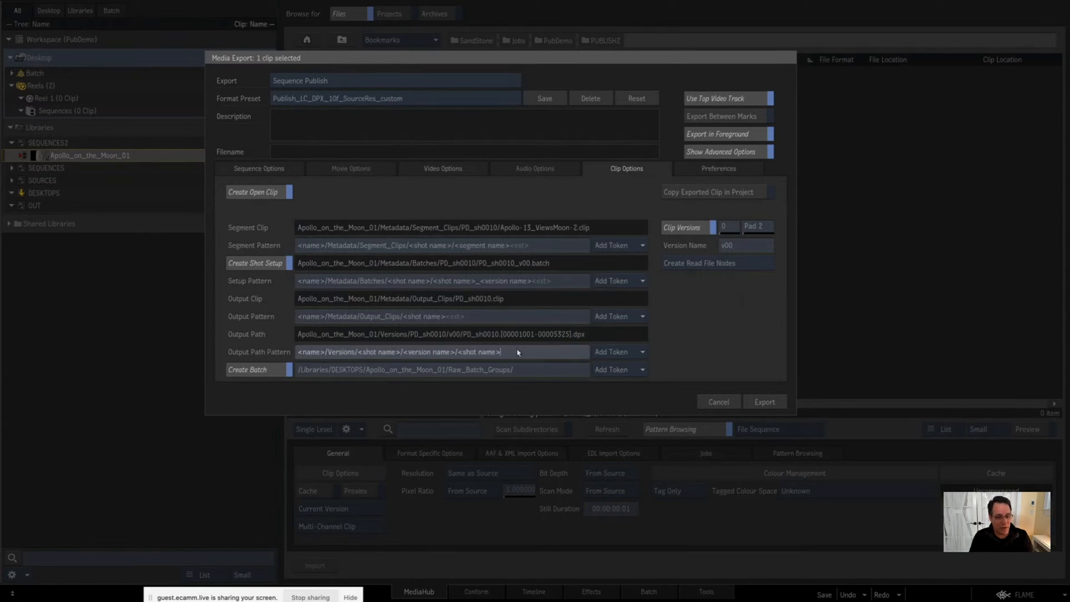
Step: Examine the name, Versions, shot name and version name parts of the output path pattern one by one
{"action": "left_click_drag", "start_coordinate": [518, 352], "coordinate": [212, 351]}
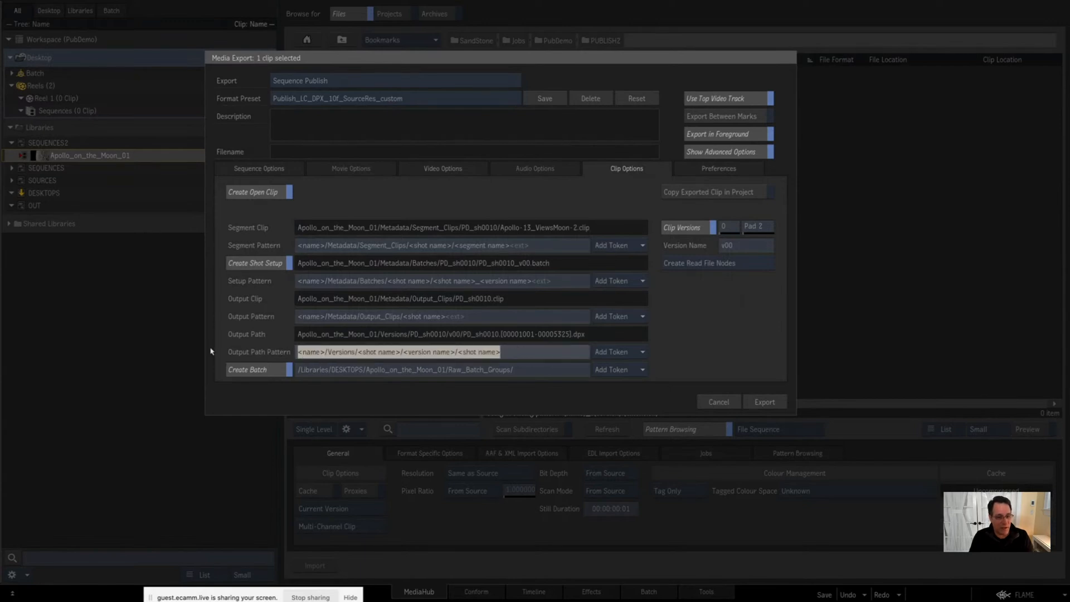
{"action": "left_click", "coordinate": [320, 353]}
{"action": "double_click", "coordinate": [319, 354]}
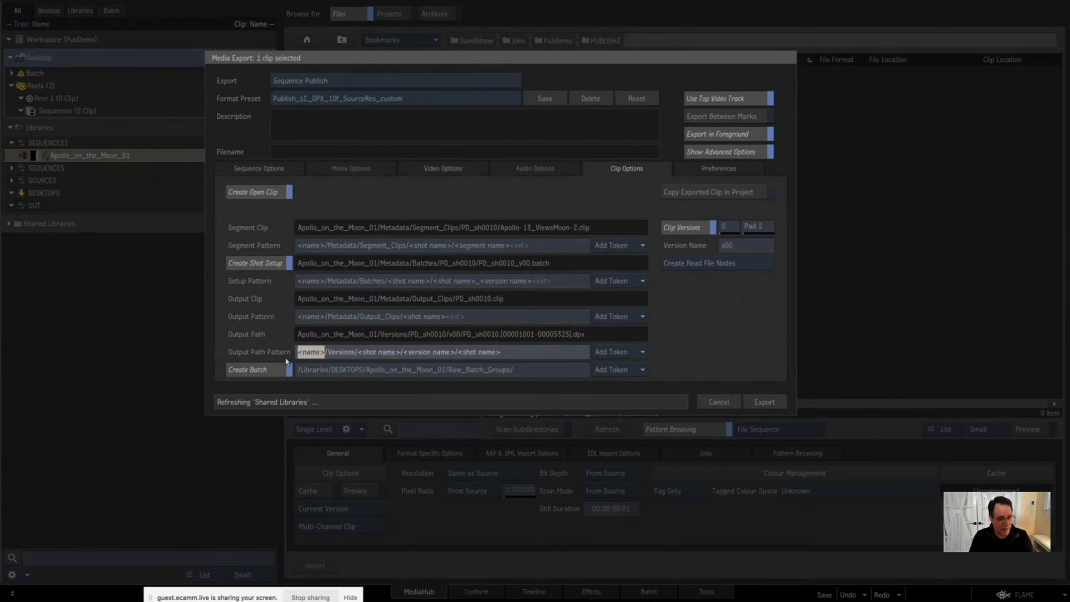
{"action": "double_click", "coordinate": [339, 354]}
{"action": "double_click", "coordinate": [384, 353]}
{"action": "left_click_drag", "start_coordinate": [403, 353], "coordinate": [536, 358]}
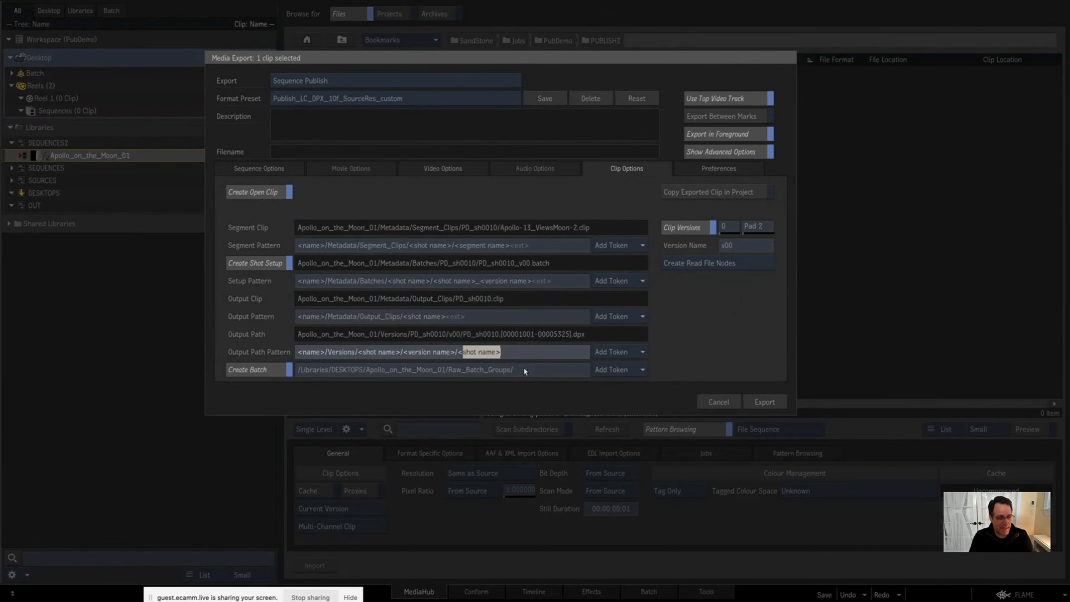
Step: Switch Create Batch off and back on, and examine the /Libraries/DESKTOPS, <name> and Raw_Batch_Groups parts of its destination path
{"action": "left_click", "coordinate": [535, 371]}
{"action": "left_click", "coordinate": [245, 369]}
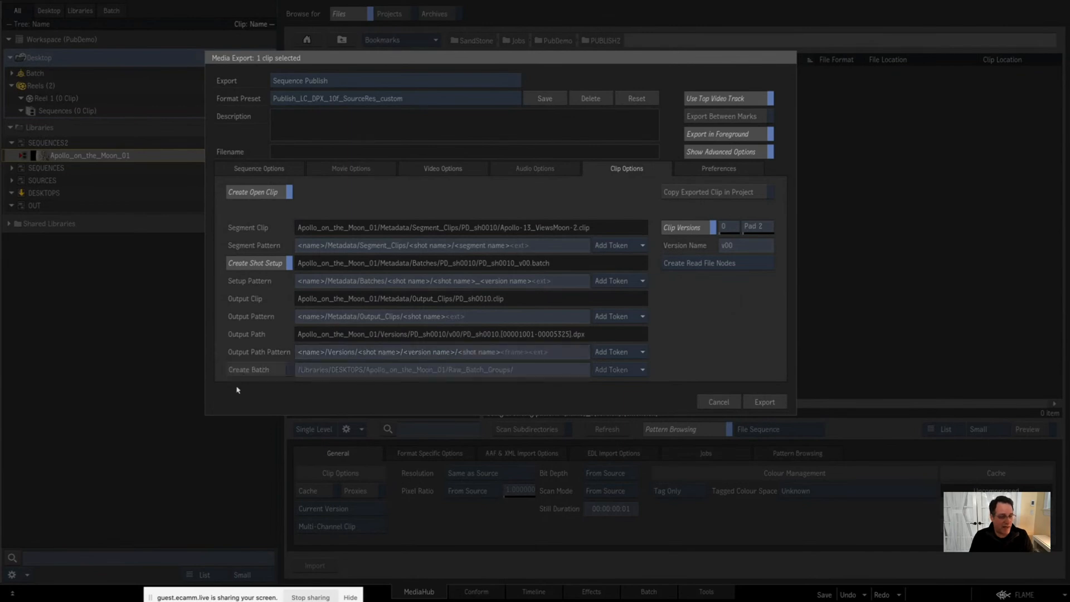
{"action": "left_click", "coordinate": [243, 369]}
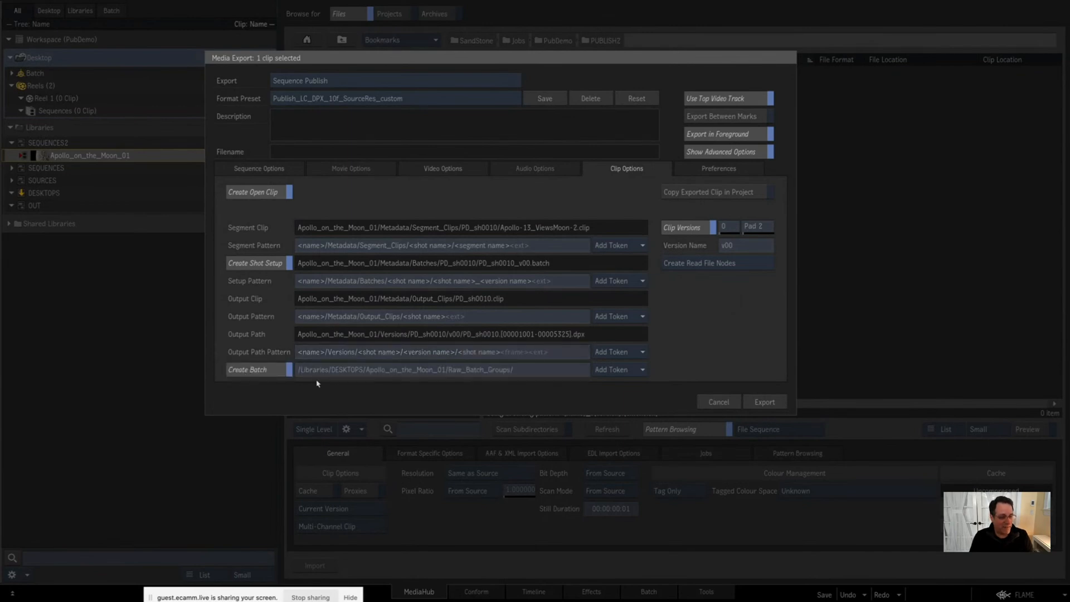
{"action": "left_click", "coordinate": [298, 370]}
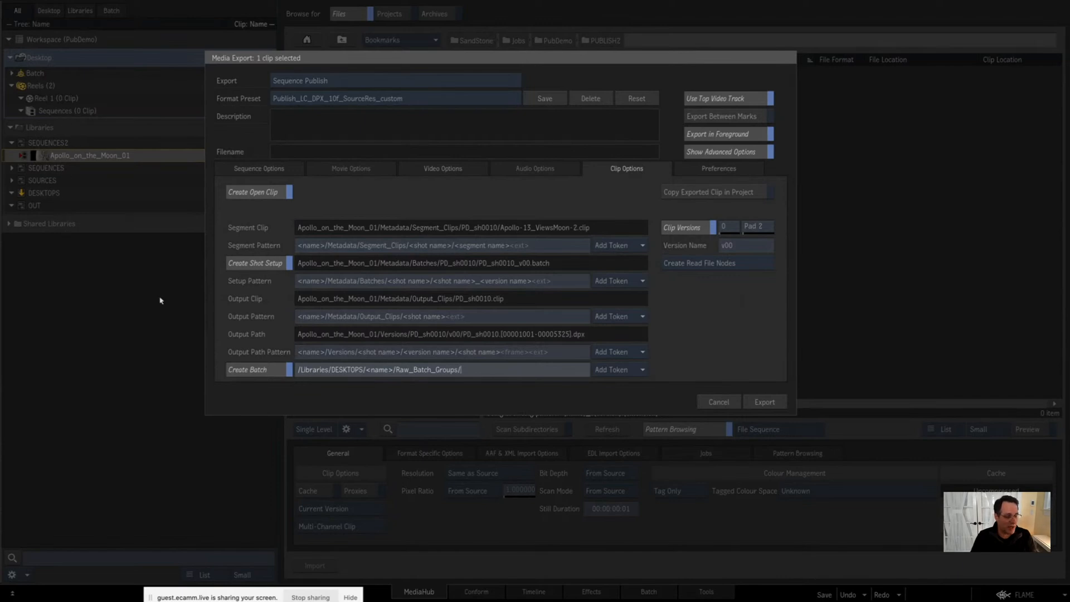
{"action": "left_click_drag", "start_coordinate": [298, 370], "coordinate": [392, 376]}
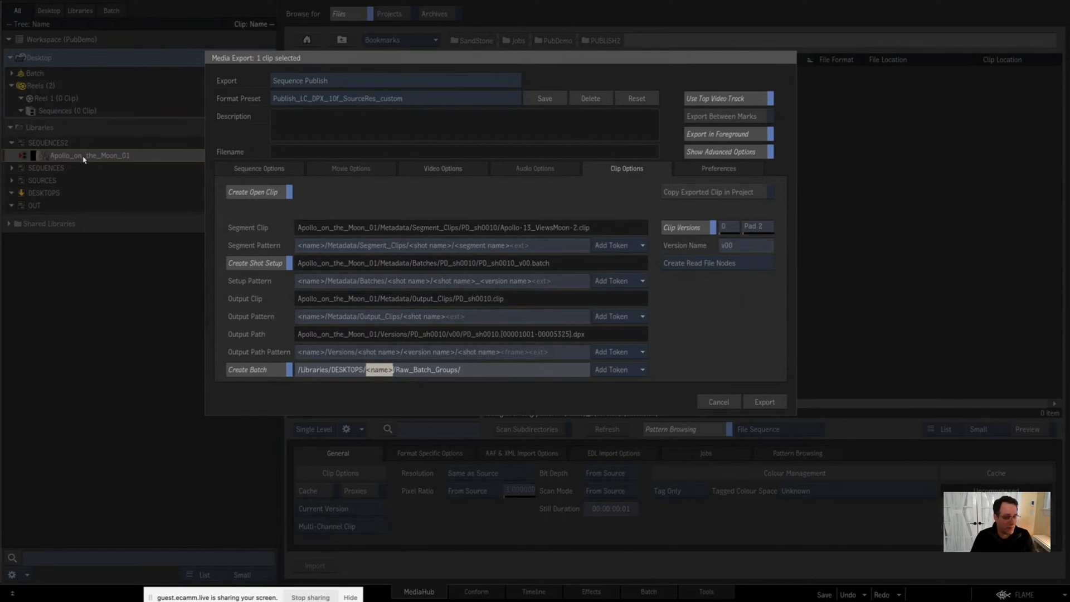
{"action": "left_click_drag", "start_coordinate": [397, 371], "coordinate": [466, 383]}
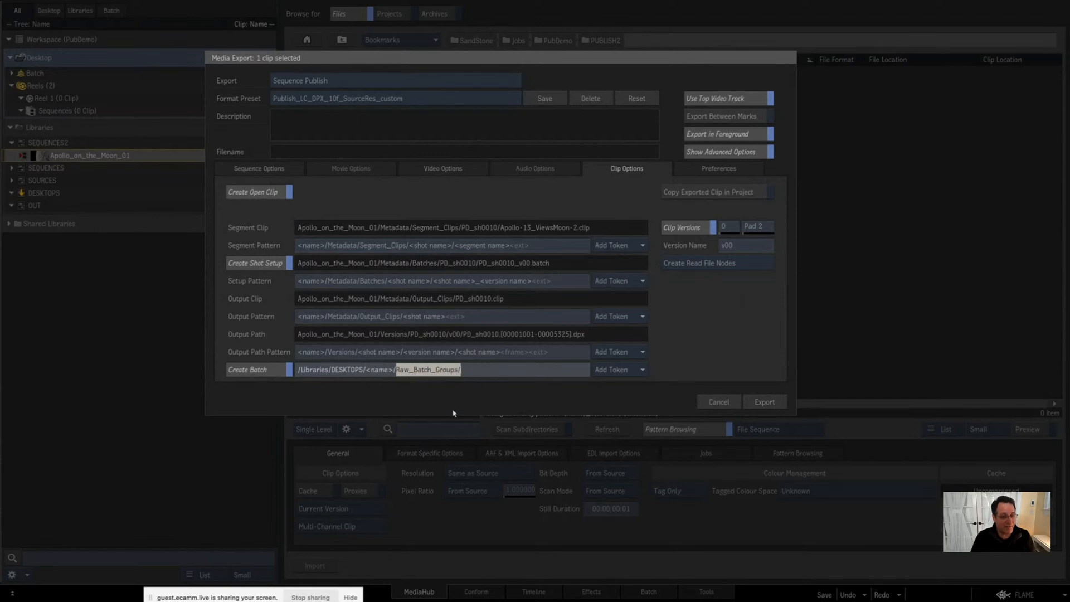
{"action": "left_click", "coordinate": [488, 372]}
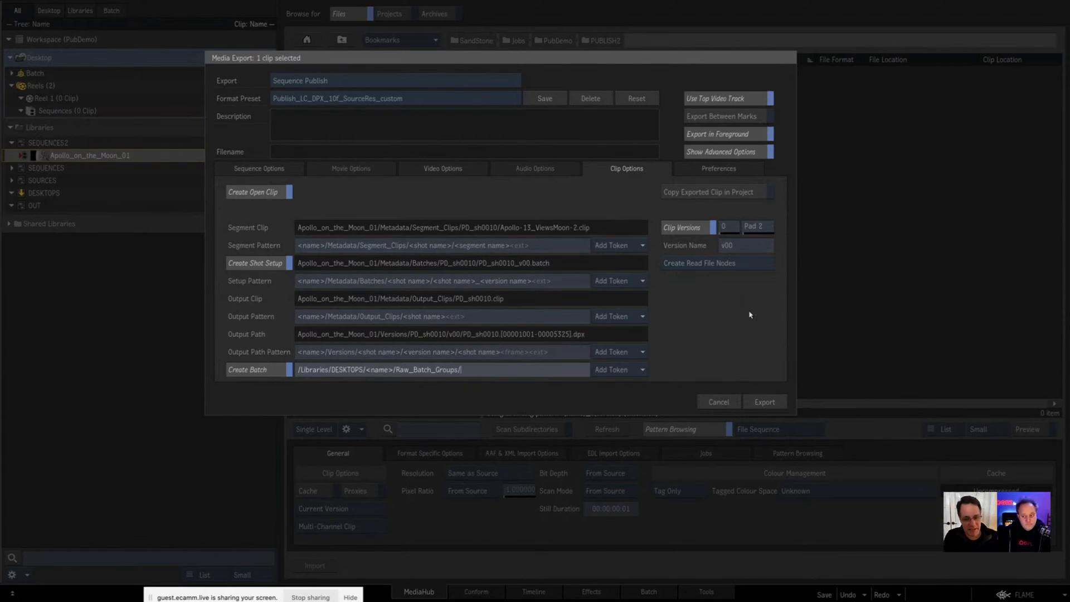
{"action": "left_click", "coordinate": [685, 333]}
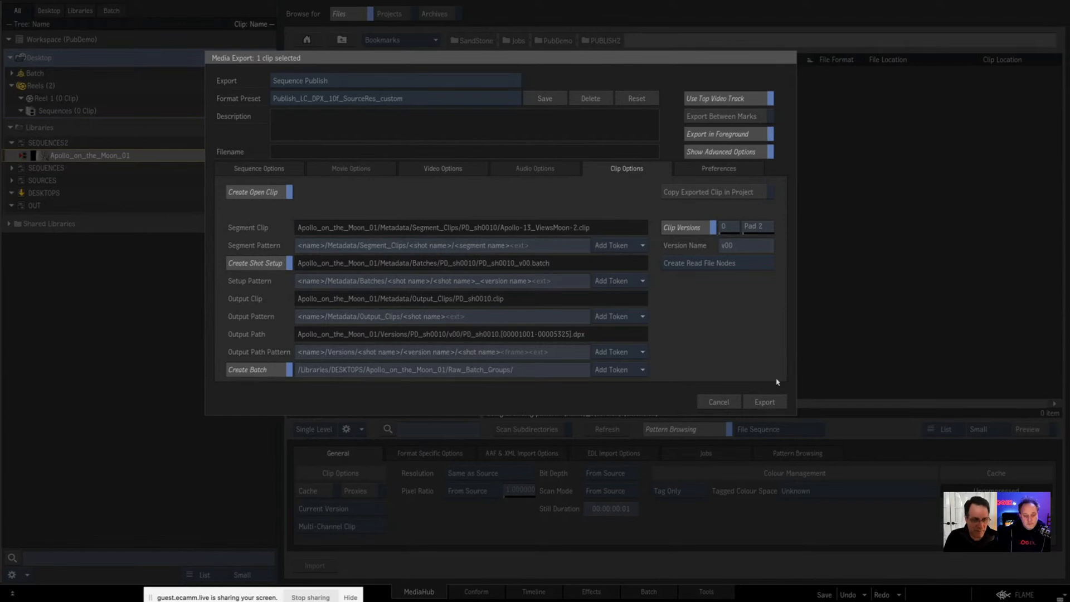
Step: Switch to Finder and open the PUBLISH2 folder under SandStone/Jobs/PubDemo to check its contents
{"action": "key", "text": "super+Tab"}
{"action": "key", "text": "super+Tab"}
{"action": "key", "text": "super+Tab"}
{"action": "key", "text": "super+Tab"}
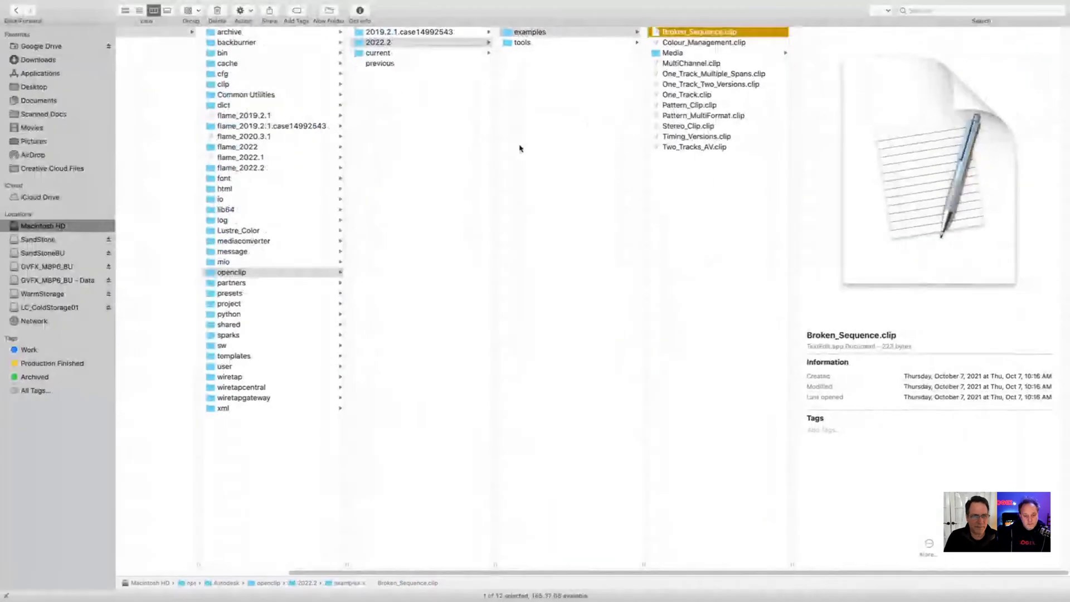
{"action": "left_click", "coordinate": [50, 243]}
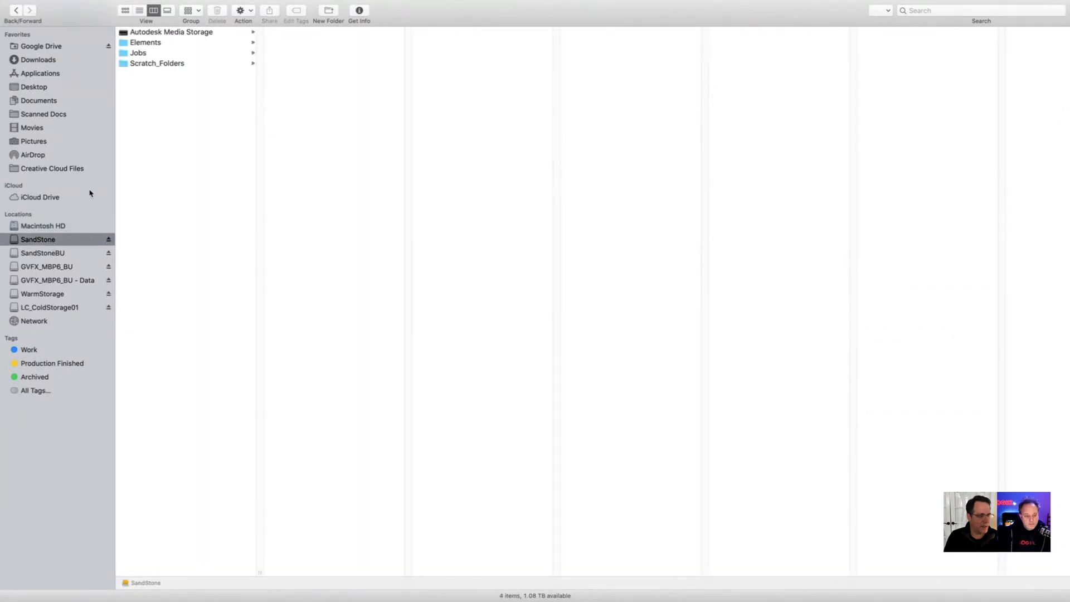
{"action": "left_click", "coordinate": [176, 55]}
{"action": "left_click", "coordinate": [308, 35]}
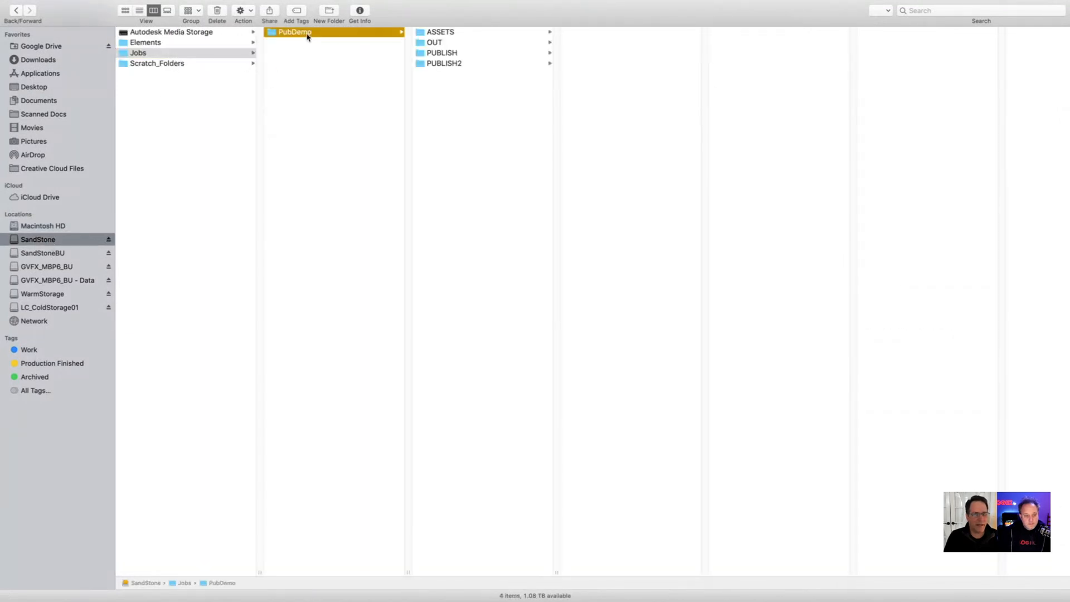
{"action": "left_click", "coordinate": [442, 64]}
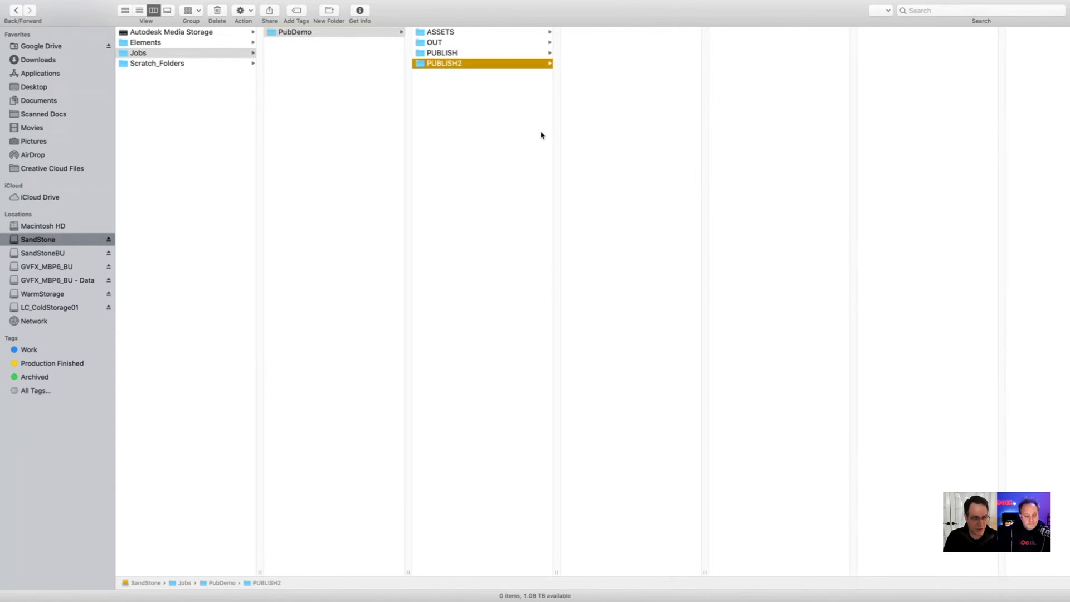
Step: Switch back to Flame and export the Apollo_on_the_Moon_01 sequence publish
{"action": "key", "text": "ctrl+Left"}
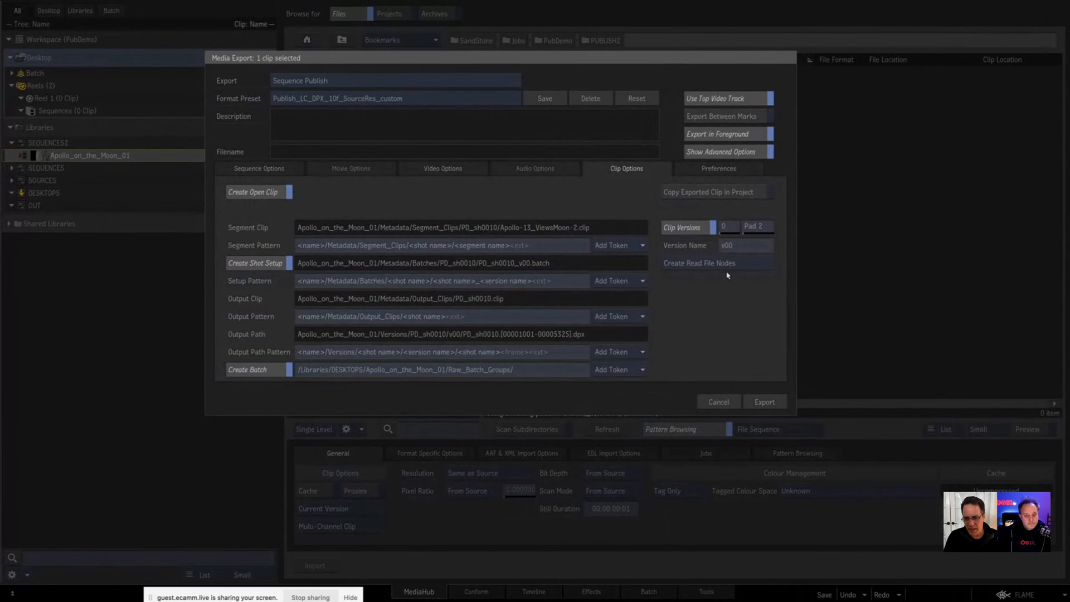
{"action": "left_click", "coordinate": [763, 402]}
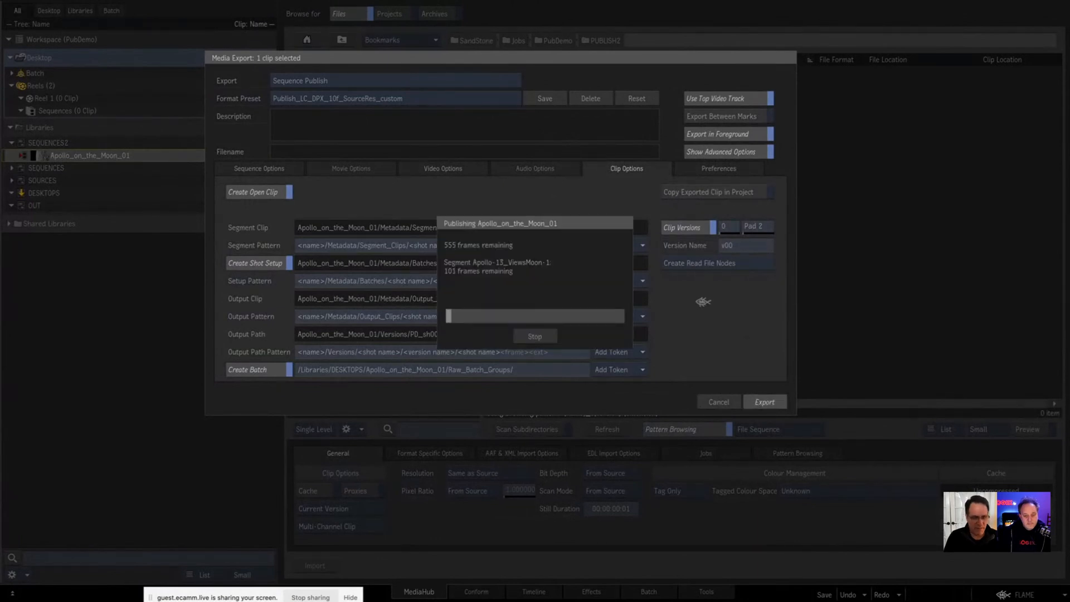
Step: Switch to Finder and inspect the published DPX frames in Apollo_on_the_Moon_01/Versions/PD_sh0060/v00
{"action": "key", "text": "super+Tab"}
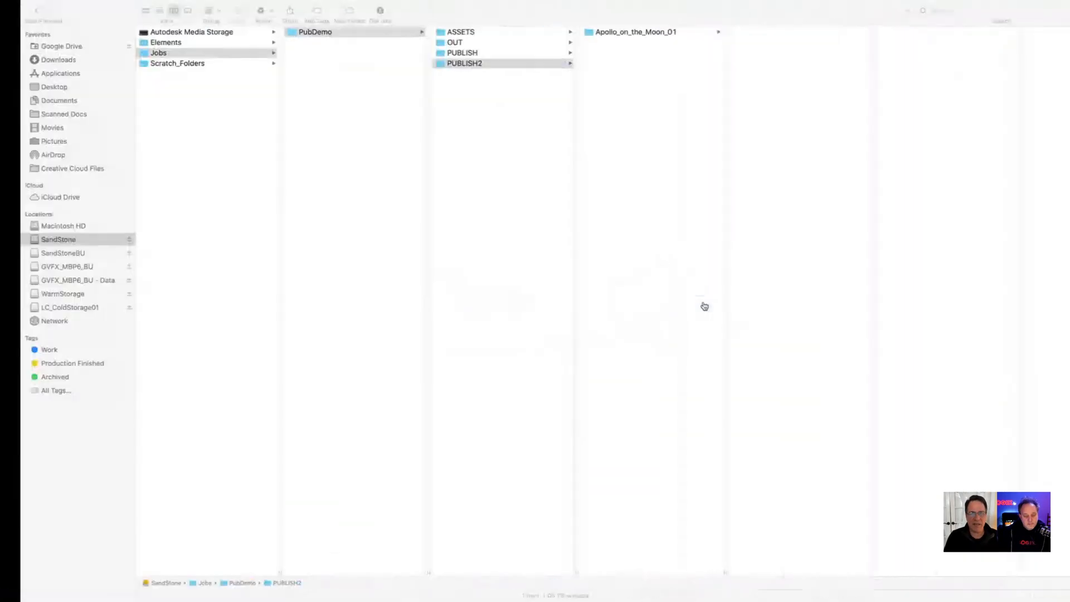
{"action": "left_click", "coordinate": [628, 33]}
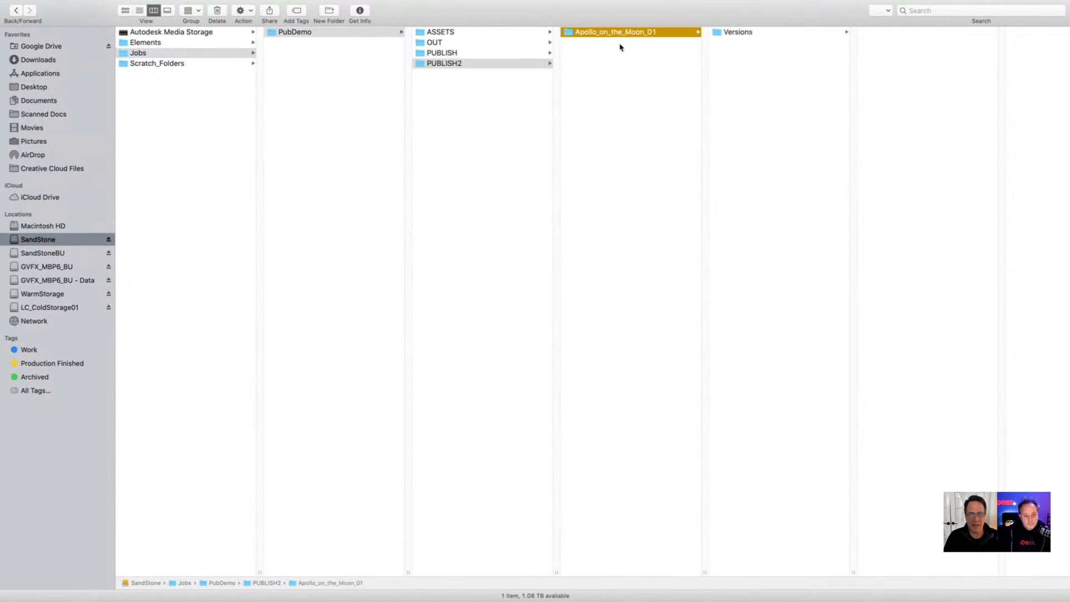
{"action": "key", "text": "Right"}
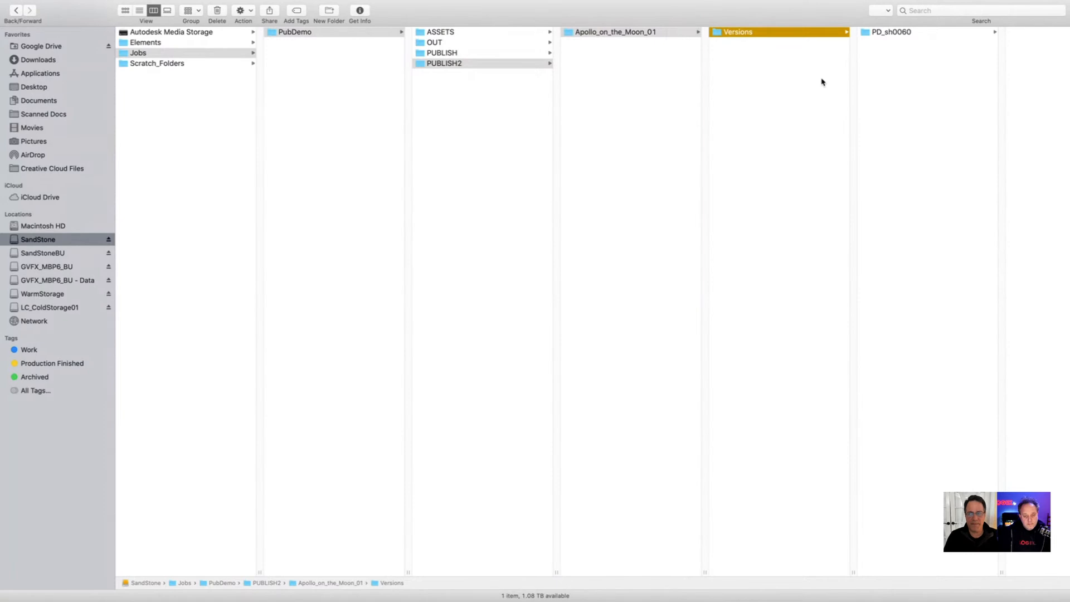
{"action": "key", "text": "Right"}
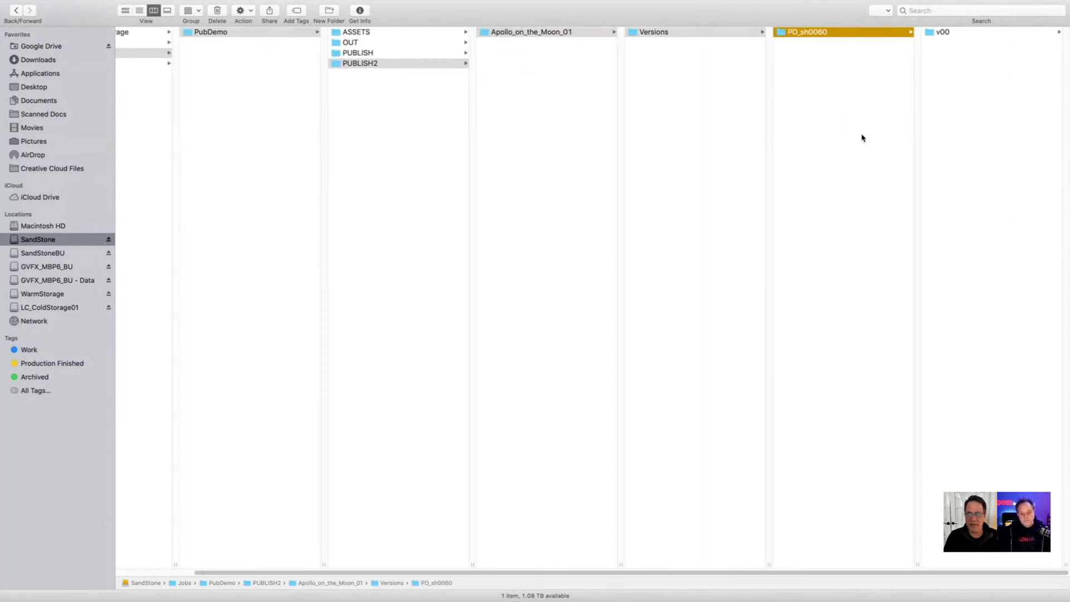
{"action": "key", "text": "Right"}
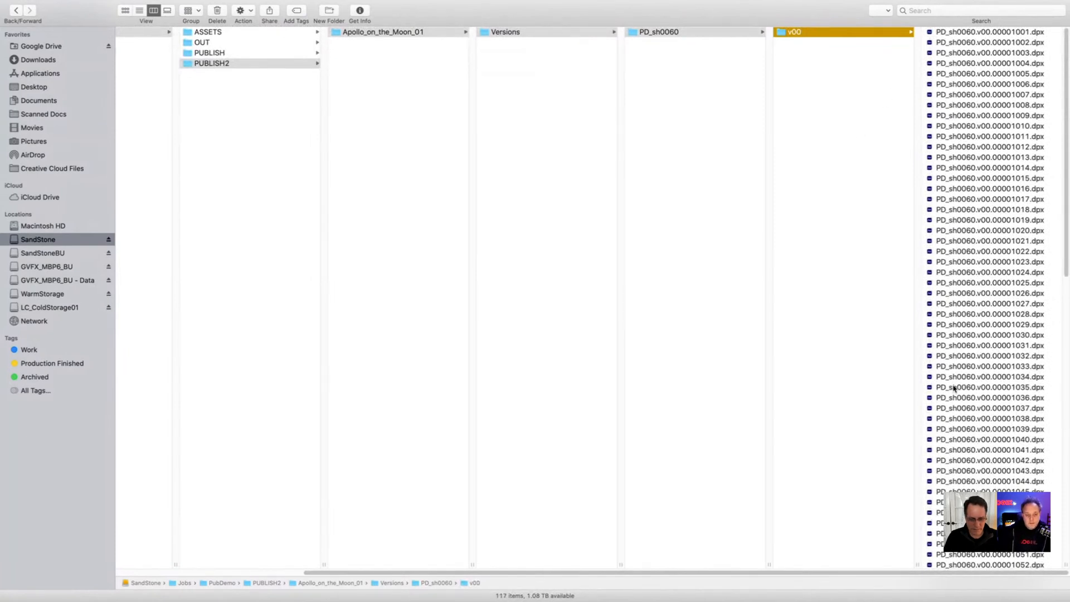
Step: Look through the PD_sh0040, PD_sh0050 and PD_sh0060 shot folders in Versions while the export runs
{"action": "key", "text": "Left"}
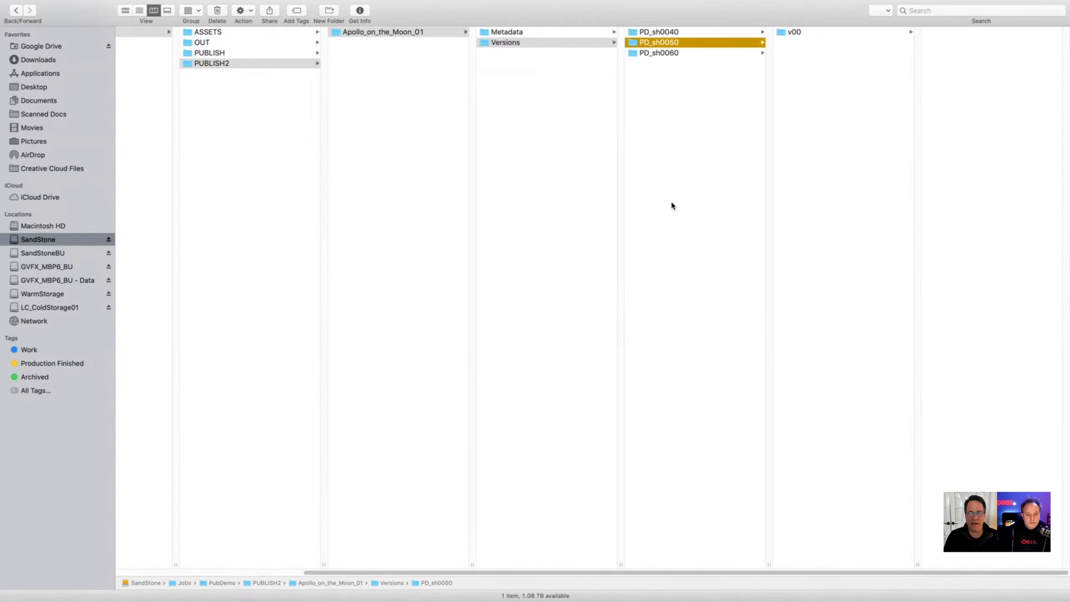
{"action": "key", "text": "Up"}
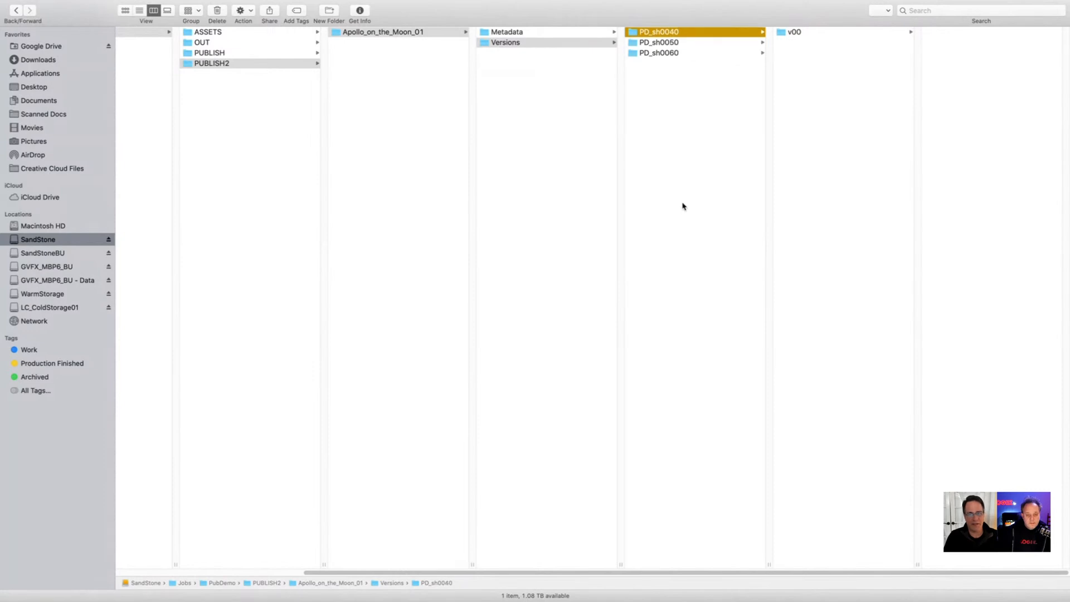
{"action": "key", "text": "Left"}
{"action": "key", "text": "Right"}
{"action": "key", "text": "Left"}
{"action": "key", "text": "Right"}
{"action": "key", "text": "Right"}
{"action": "key", "text": "Left"}
{"action": "key", "text": "Down"}
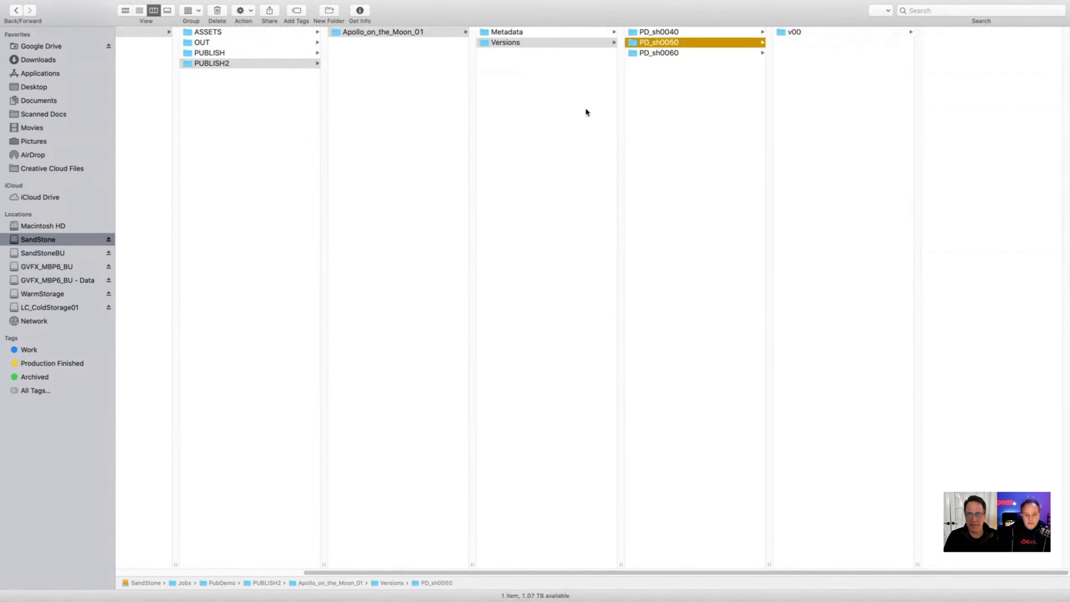
{"action": "key", "text": "Down"}
{"action": "key", "text": "Up"}
{"action": "key", "text": "Left"}
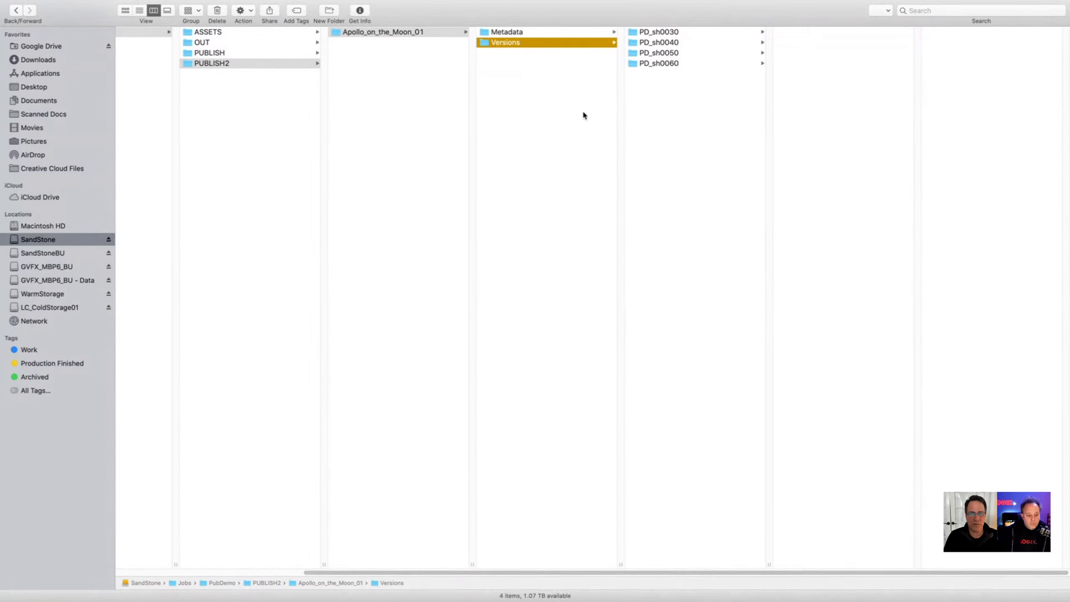
Step: Open the PD_sh0040 folder in Metadata/Batches to view its batch setup files
{"action": "key", "text": "Up"}
{"action": "key", "text": "Right"}
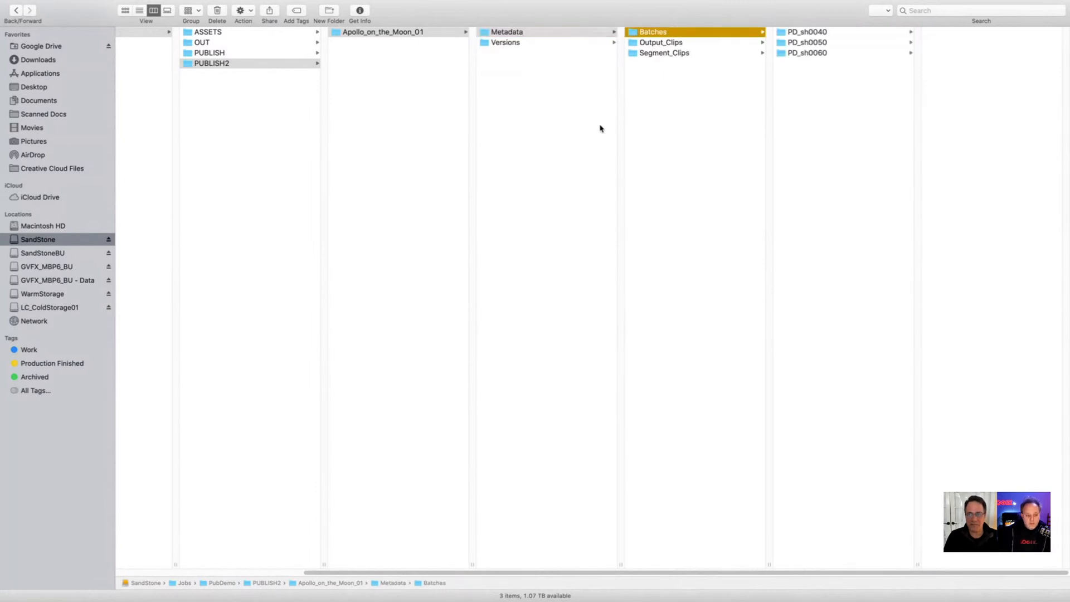
{"action": "left_click", "coordinate": [810, 35]}
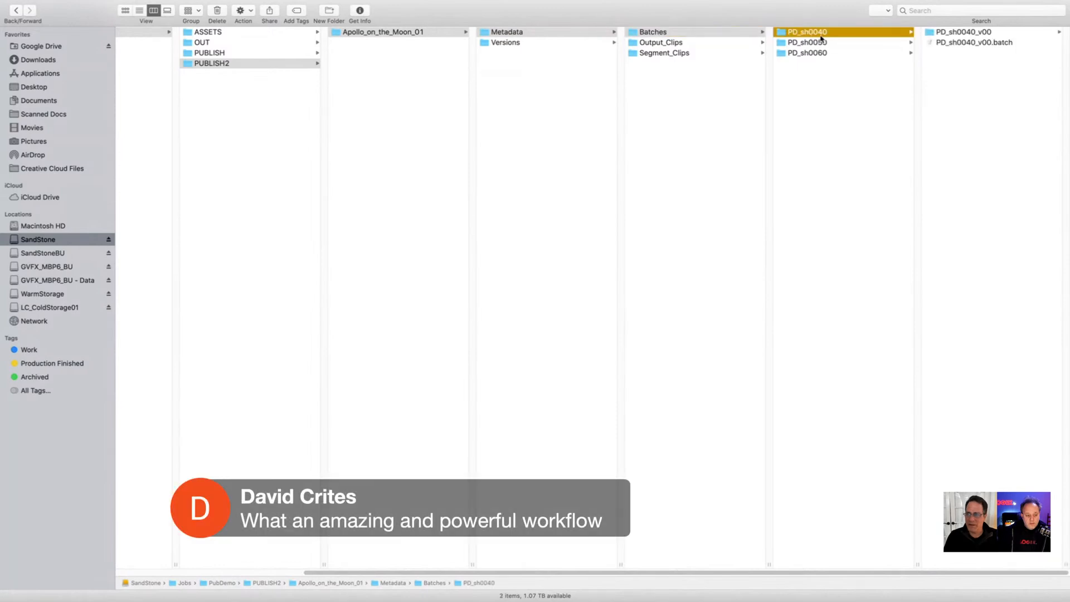
Step: Look through the PD_sh0050 and PD_sh0060 batch folders in Metadata/Batches and view the clip files in Output_Clips
{"action": "key", "text": "Down"}
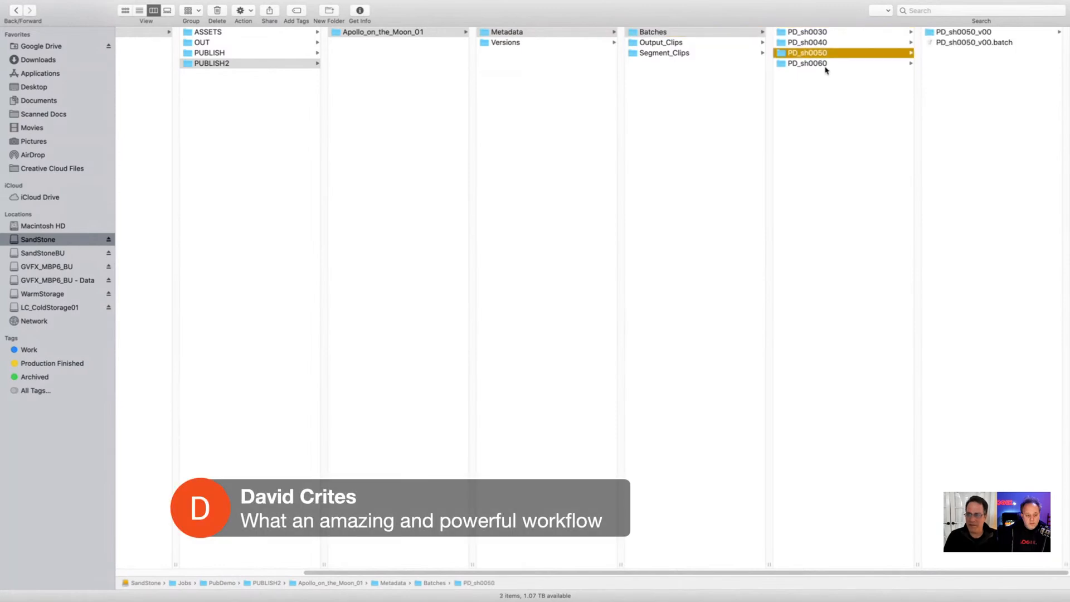
{"action": "key", "text": "Down"}
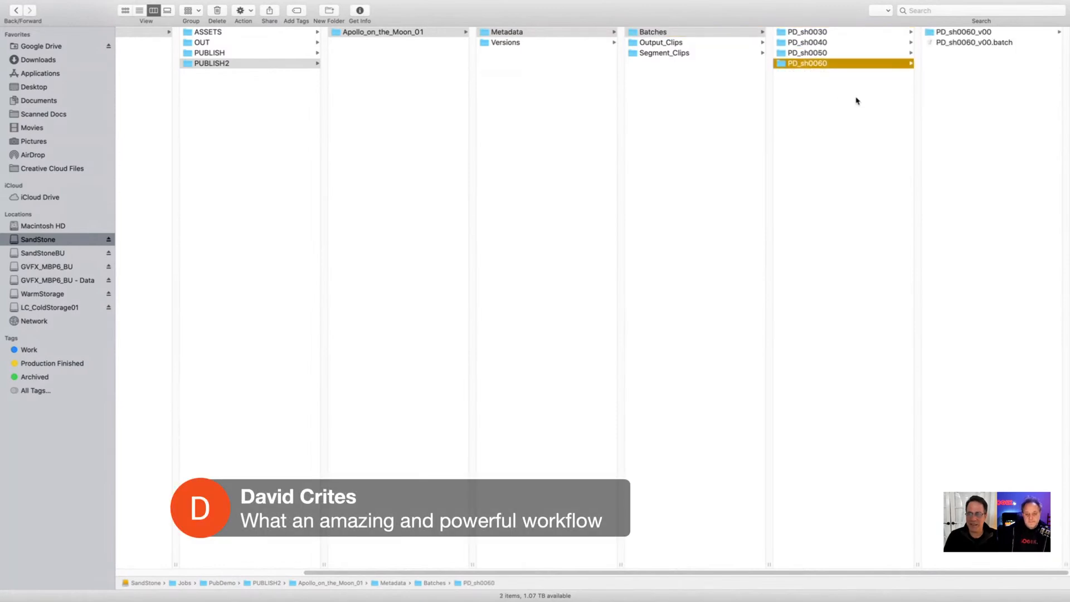
{"action": "key", "text": "Up"}
{"action": "key", "text": "Up"}
{"action": "key", "text": "Up"}
{"action": "key", "text": "Left"}
{"action": "key", "text": "Down"}
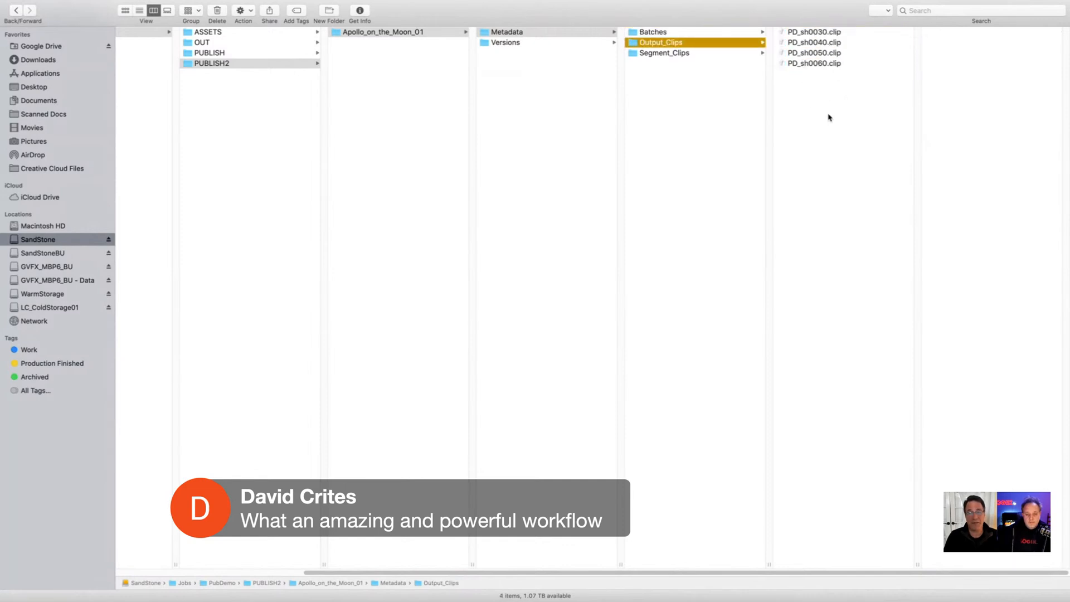
Step: Inspect the clip files inside the PD_sh0020 to PD_sh0060 shot folders in Metadata/Segment_Clips
{"action": "key", "text": "Down"}
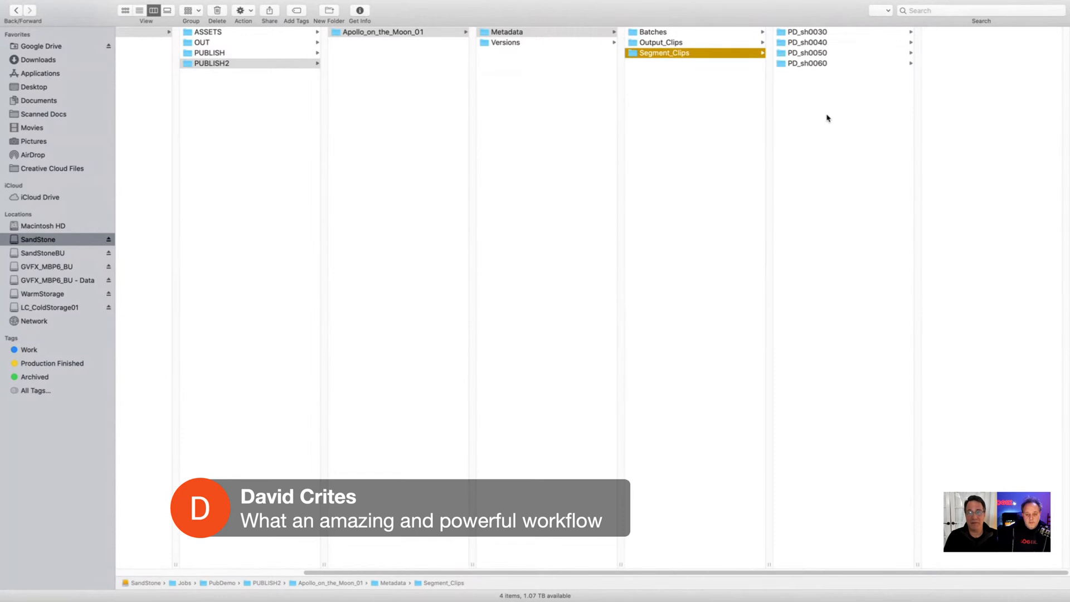
{"action": "key", "text": "Right"}
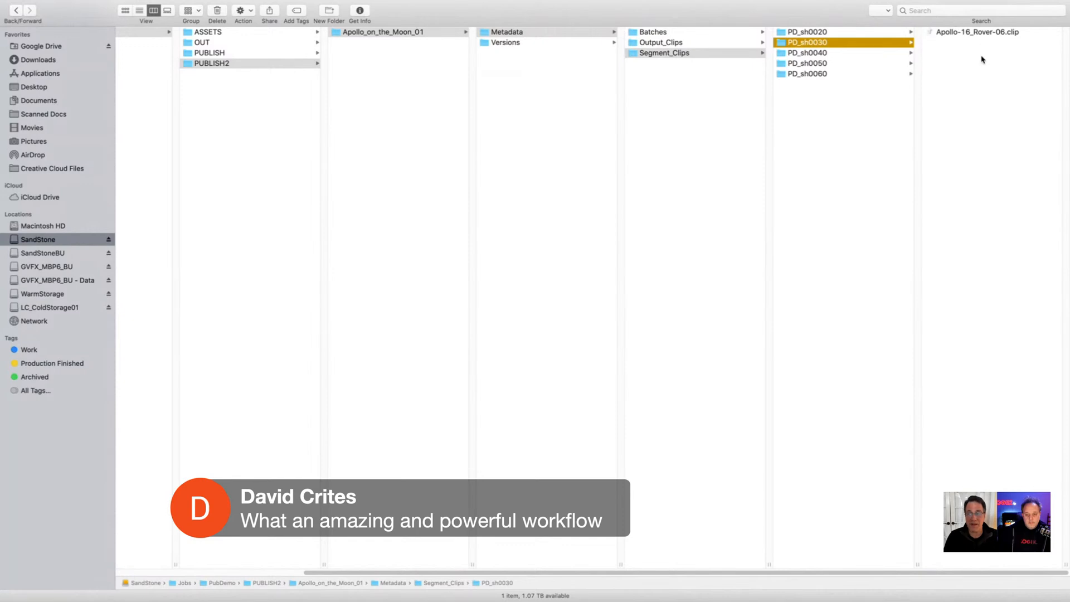
{"action": "key", "text": "Down"}
{"action": "key", "text": "Down"}
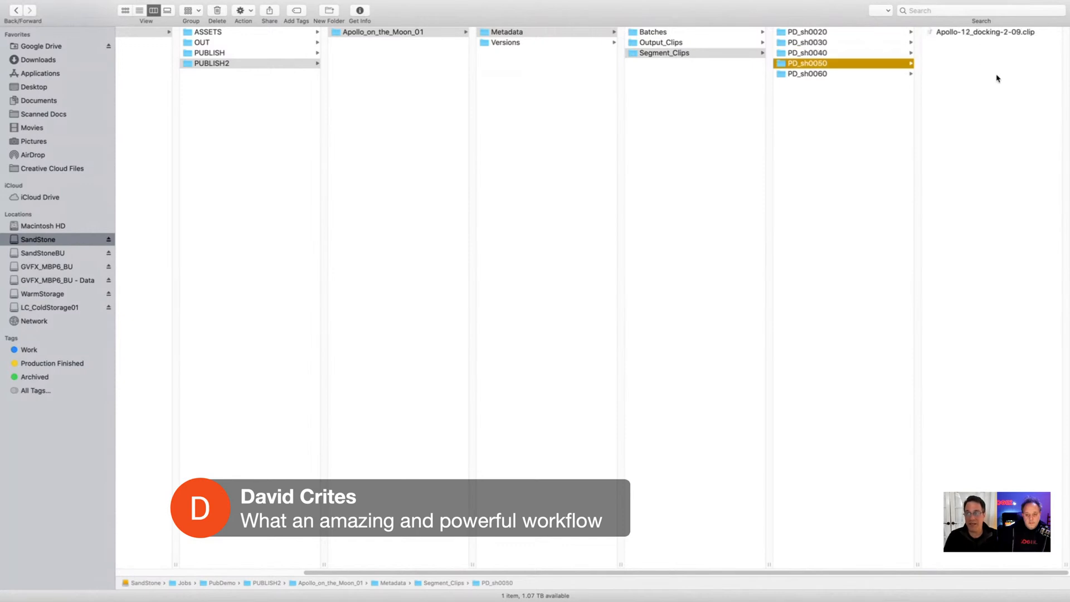
{"action": "key", "text": "Down"}
{"action": "key", "text": "Up"}
{"action": "key", "text": "Up"}
{"action": "key", "text": "Up"}
{"action": "key", "text": "Up"}
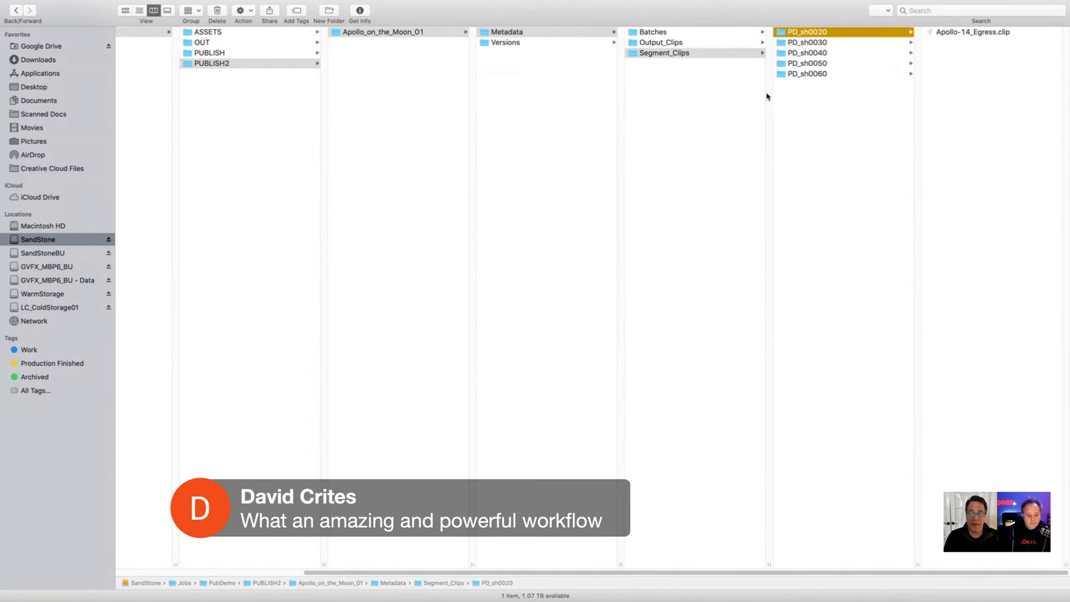
Step: Return to the Versions folder of Apollo_on_the_Moon_01 to view its shot folders
{"action": "key", "text": "Left"}
{"action": "key", "text": "Left"}
{"action": "key", "text": "Down"}
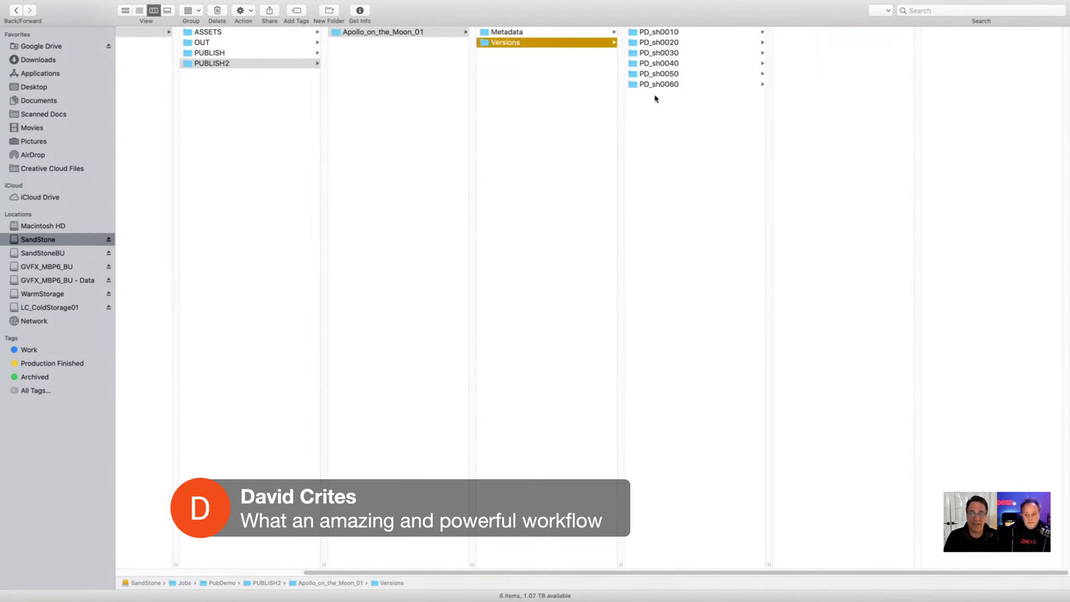
Step: Switch to Flame to check the publishing progress of Apollo_on_the_Moon_01, and return to Finder
{"action": "key", "text": "super+Tab"}
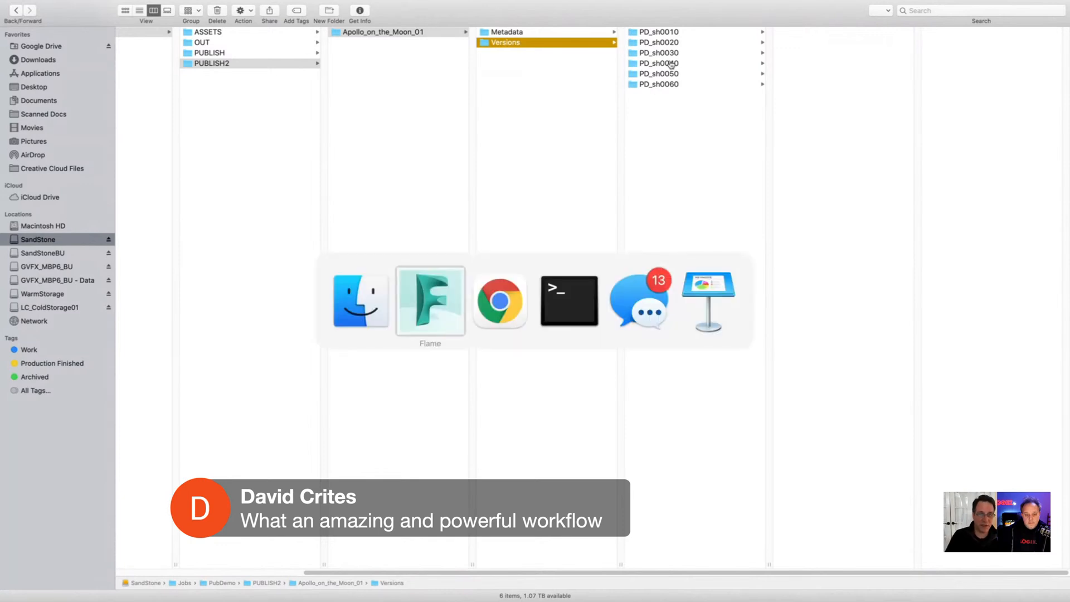
{"action": "key", "text": "super+shift+Tab"}
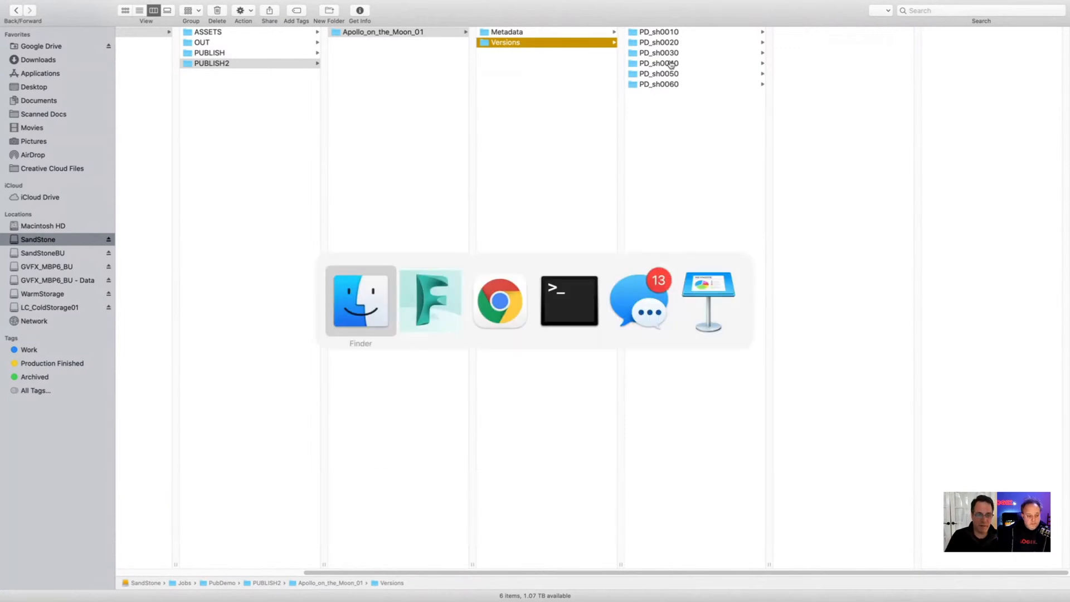
{"action": "key", "text": "super+shift+Tab"}
{"action": "key", "text": "super+Tab"}
{"action": "key", "text": "super+Tab"}
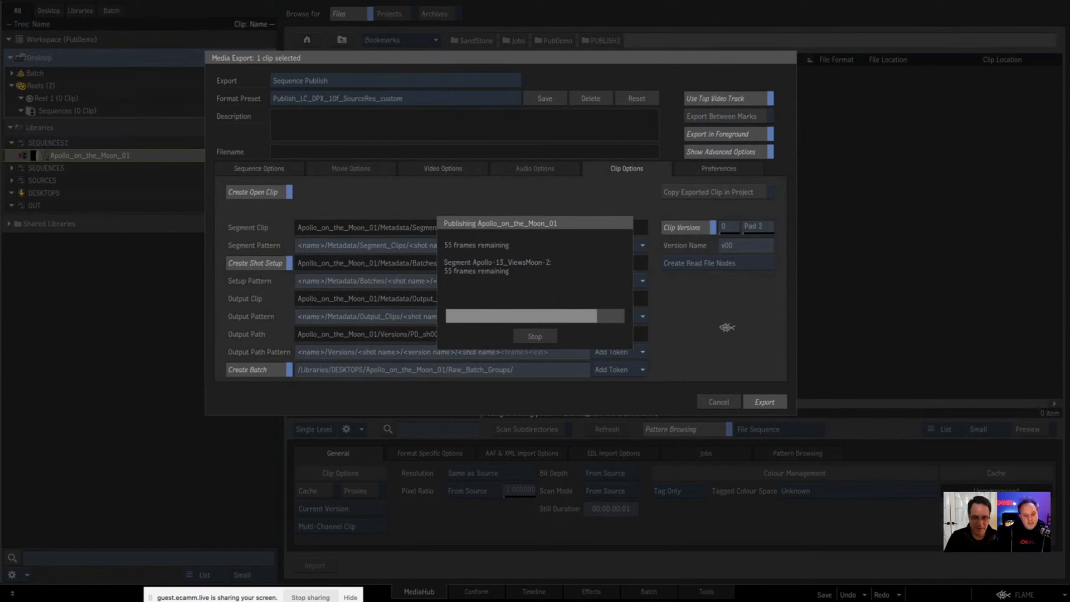
{"action": "key", "text": "ctrl+Right"}
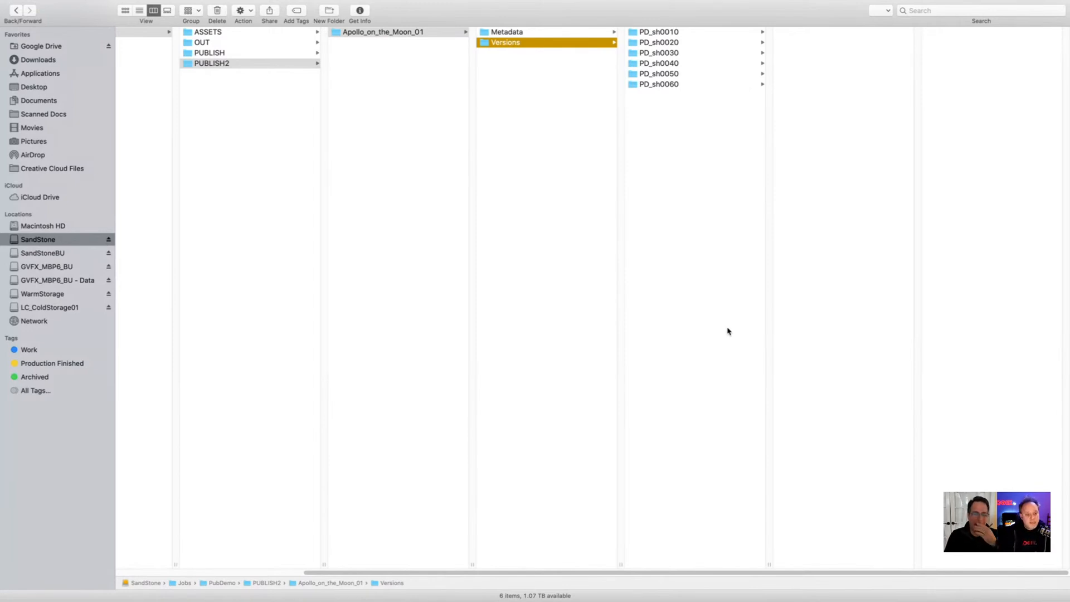
Step: Open the PROJECT - ######_CLIENT_JOB template folder in Admin/Workflow on the WarmStorage drive
{"action": "key", "text": "Left"}
{"action": "key", "text": "Left"}
{"action": "key", "text": "Left"}
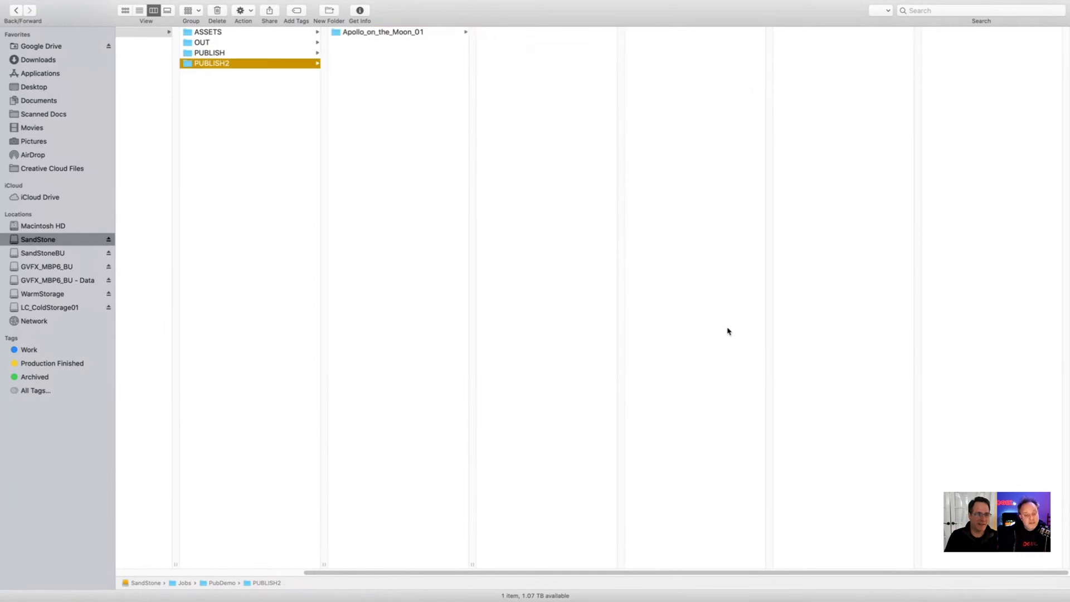
{"action": "key", "text": "Left"}
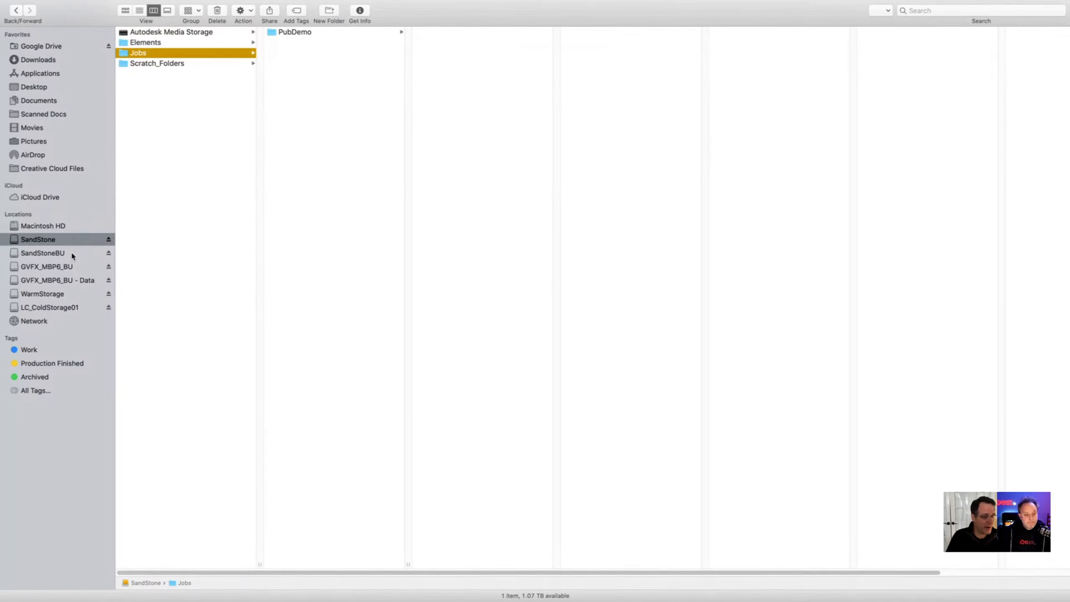
{"action": "left_click", "coordinate": [73, 295]}
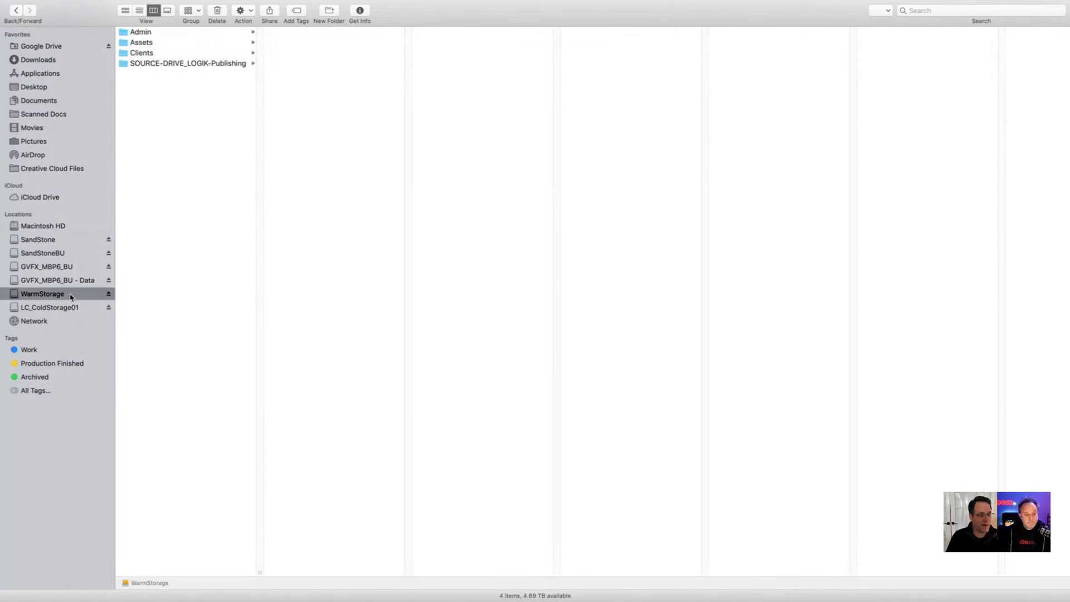
{"action": "left_click", "coordinate": [179, 65]}
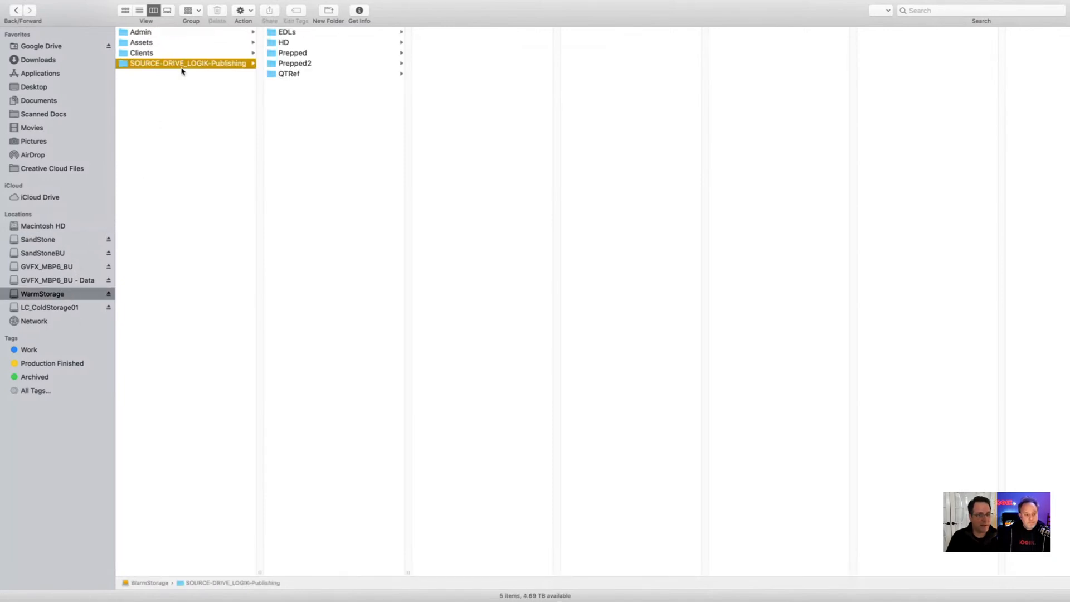
{"action": "left_click", "coordinate": [150, 52]}
{"action": "left_click", "coordinate": [156, 34]}
{"action": "left_click", "coordinate": [310, 116]}
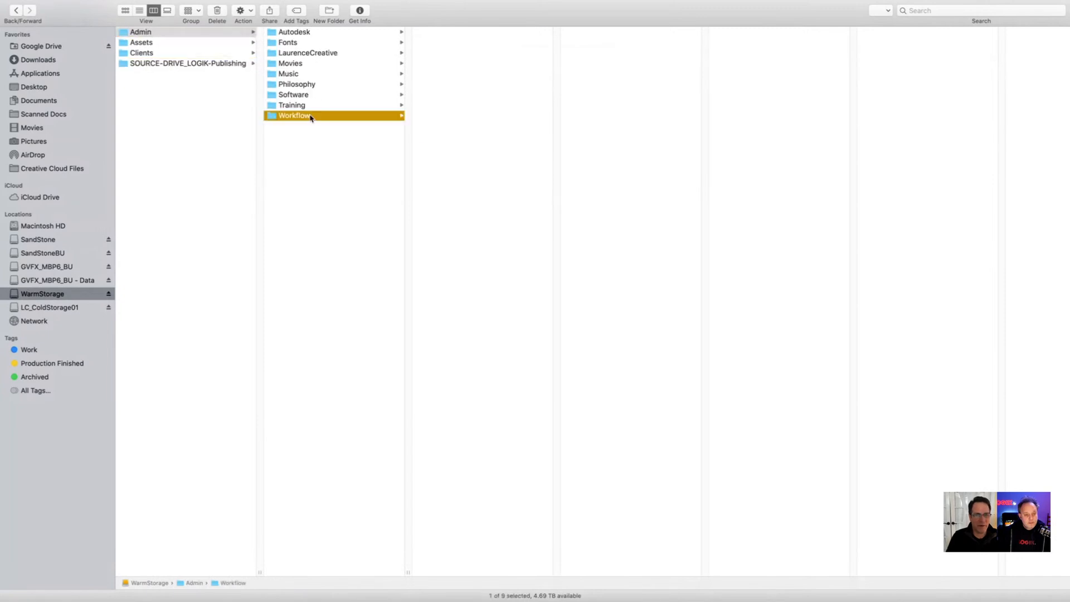
{"action": "left_click", "coordinate": [506, 105]}
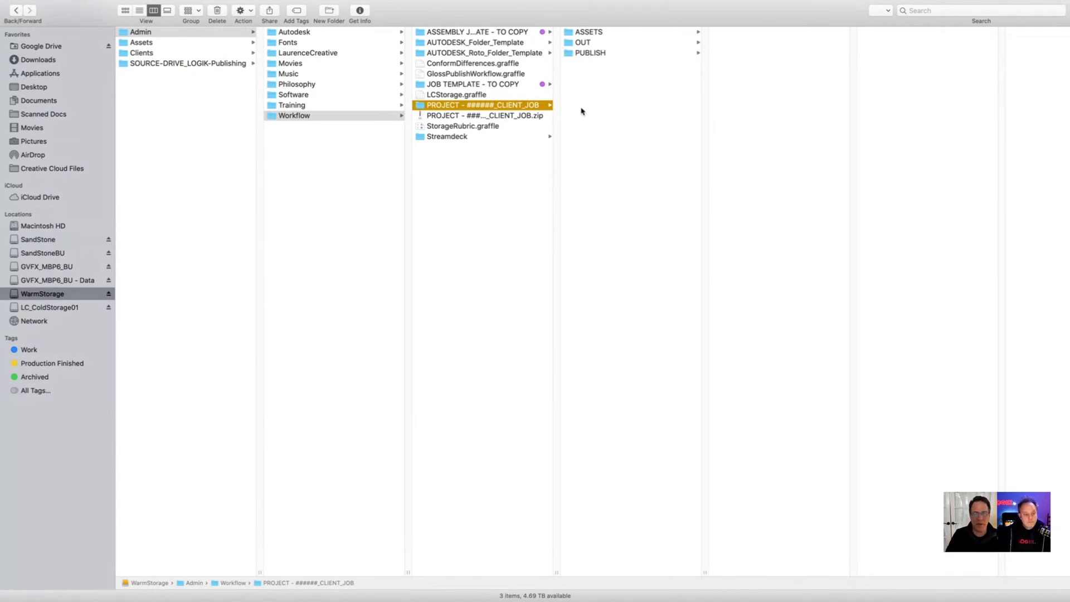
Step: Look through the template's ASSETS and OUT folders and open SHOTNAME inside PUBLISH
{"action": "left_click", "coordinate": [599, 34]}
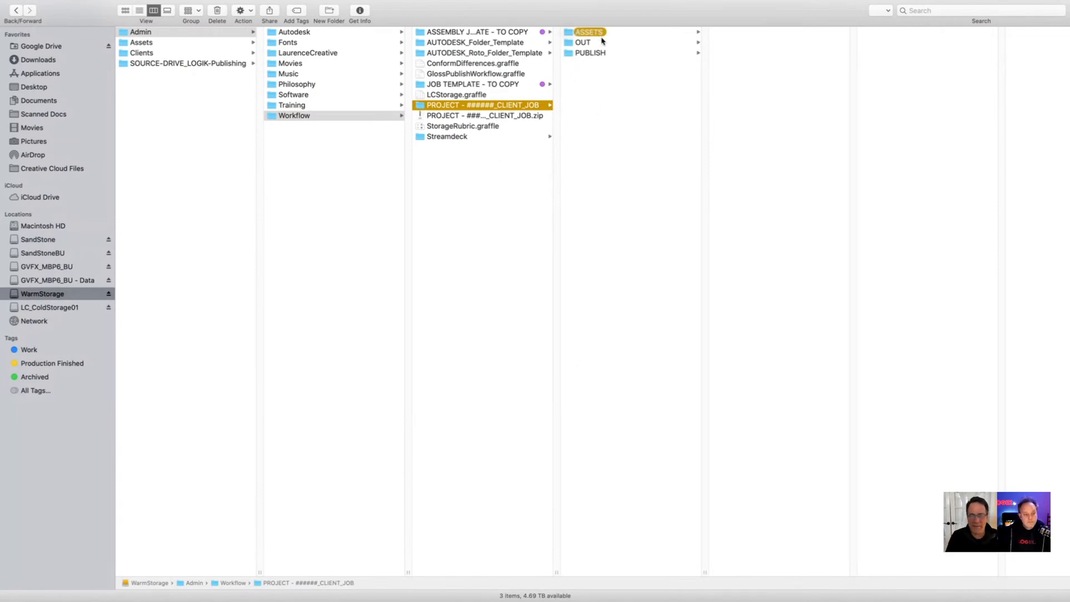
{"action": "left_click", "coordinate": [597, 33]}
{"action": "key", "text": "Down"}
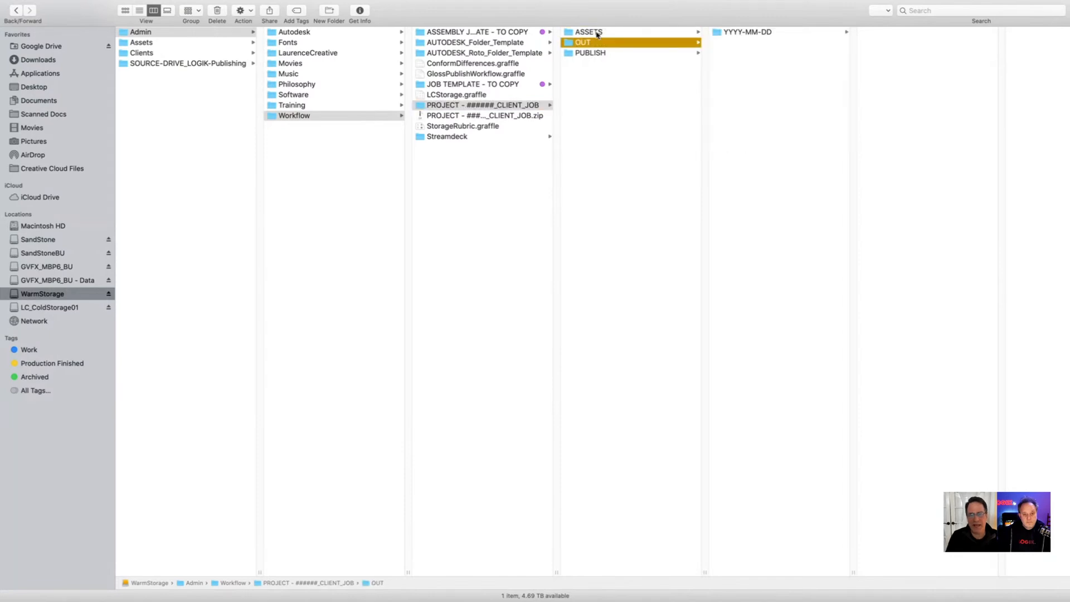
{"action": "key", "text": "Down"}
{"action": "key", "text": "Right"}
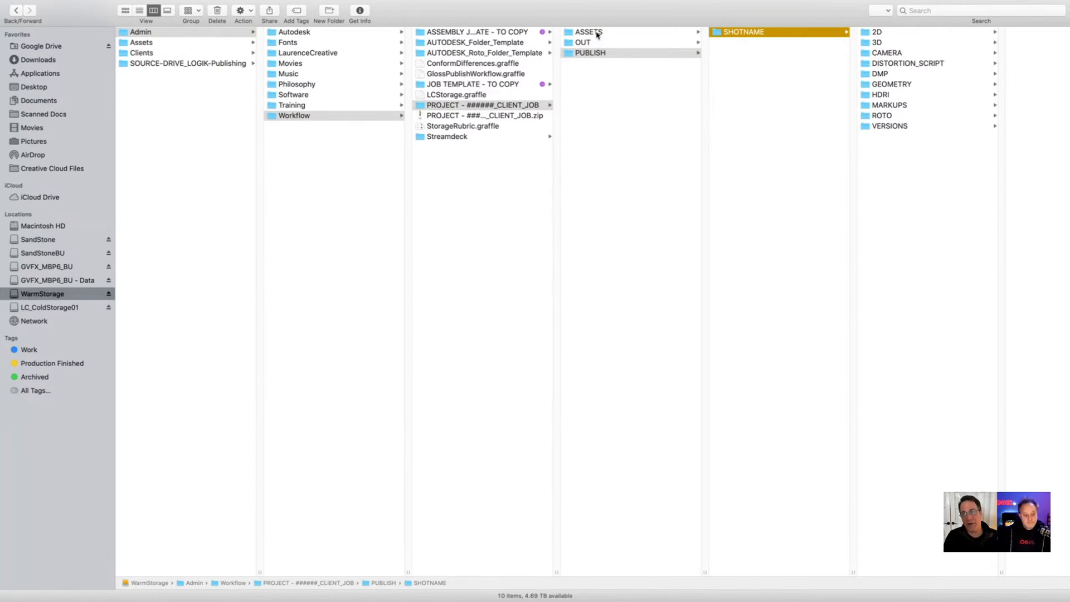
Step: Browse the SHOTNAME subfolders from 2D down to VERSIONS and return to 2D
{"action": "key", "text": "Right"}
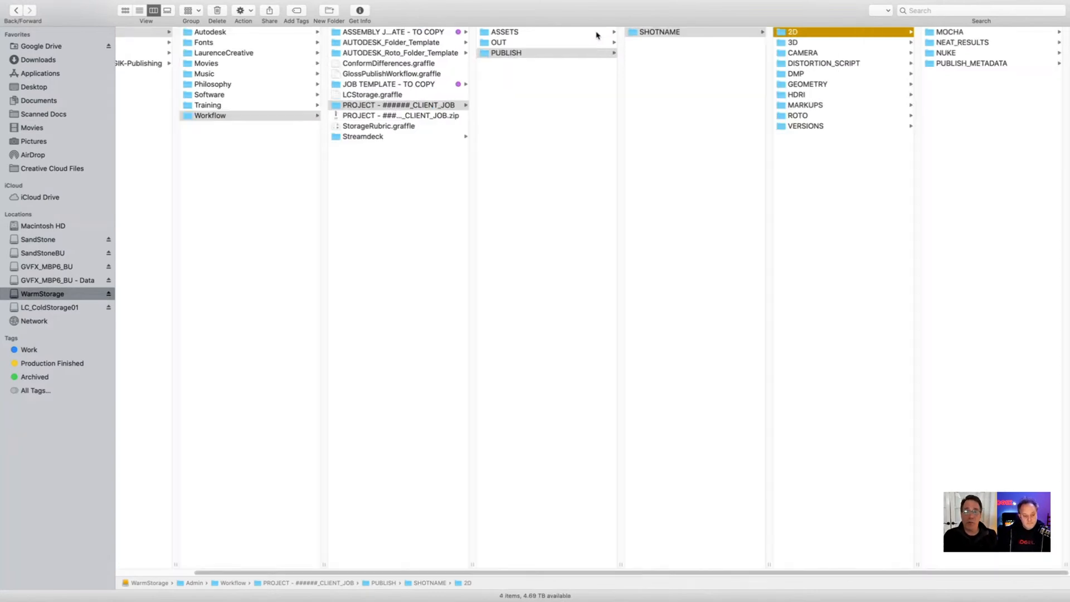
{"action": "key", "text": "Down"}
{"action": "key", "text": "Down"}
{"action": "key", "text": "Down"}
{"action": "key", "text": "Down"}
{"action": "key", "text": "Down"}
{"action": "key", "text": "Down"}
{"action": "key", "text": "Down"}
{"action": "key", "text": "Down"}
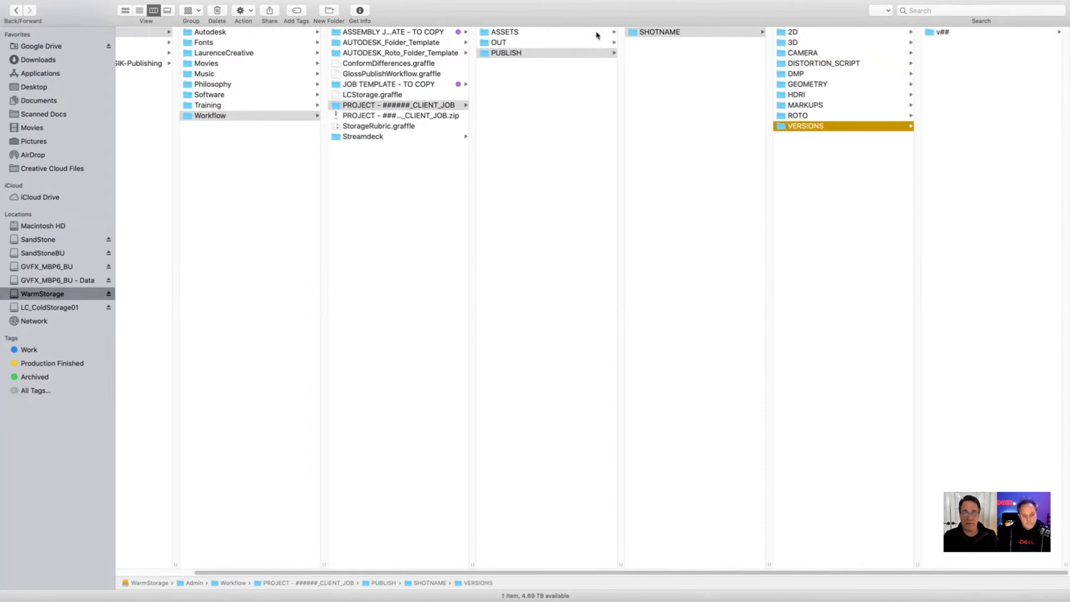
{"action": "key", "text": "Up"}
{"action": "key", "text": "Up"}
{"action": "key", "text": "Up"}
{"action": "key", "text": "Up"}
{"action": "key", "text": "Up"}
{"action": "key", "text": "Up"}
{"action": "key", "text": "Up"}
{"action": "key", "text": "Up"}
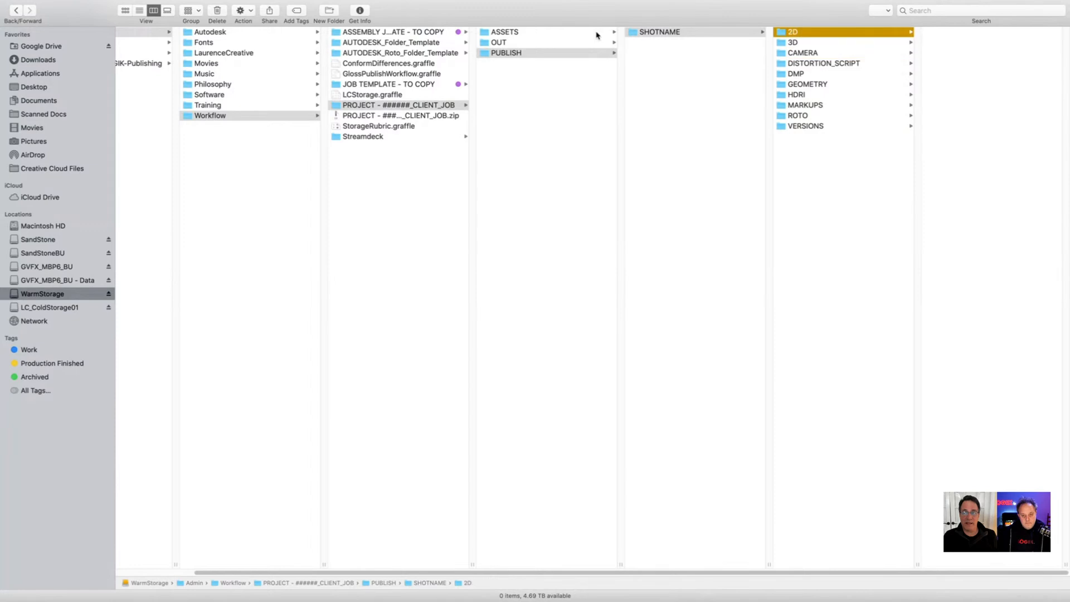
Step: Inspect the BATCHES, OPEN_CLIPS and SEGMENT_CLIPS folders in the template's 2D/PUBLISH_METADATA
{"action": "key", "text": "Right"}
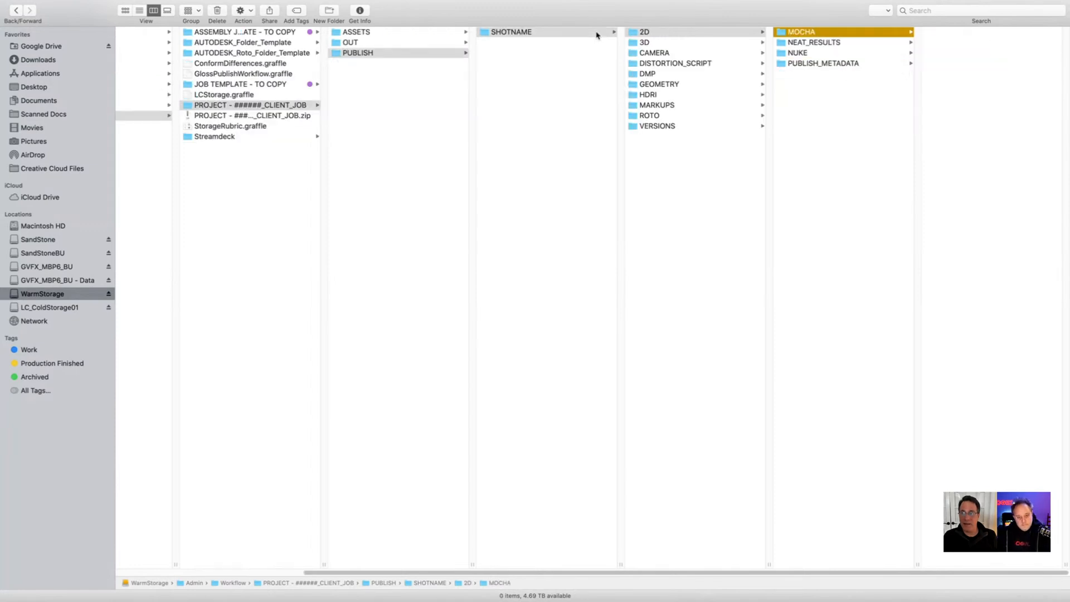
{"action": "key", "text": "Down"}
{"action": "key", "text": "Down"}
{"action": "key", "text": "Down"}
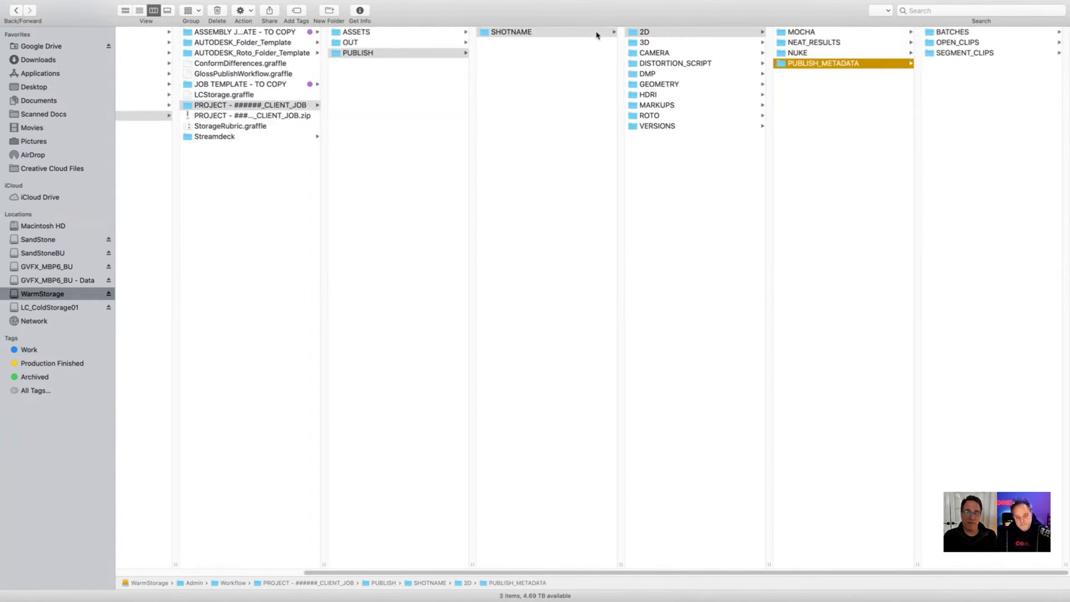
{"action": "key", "text": "Right"}
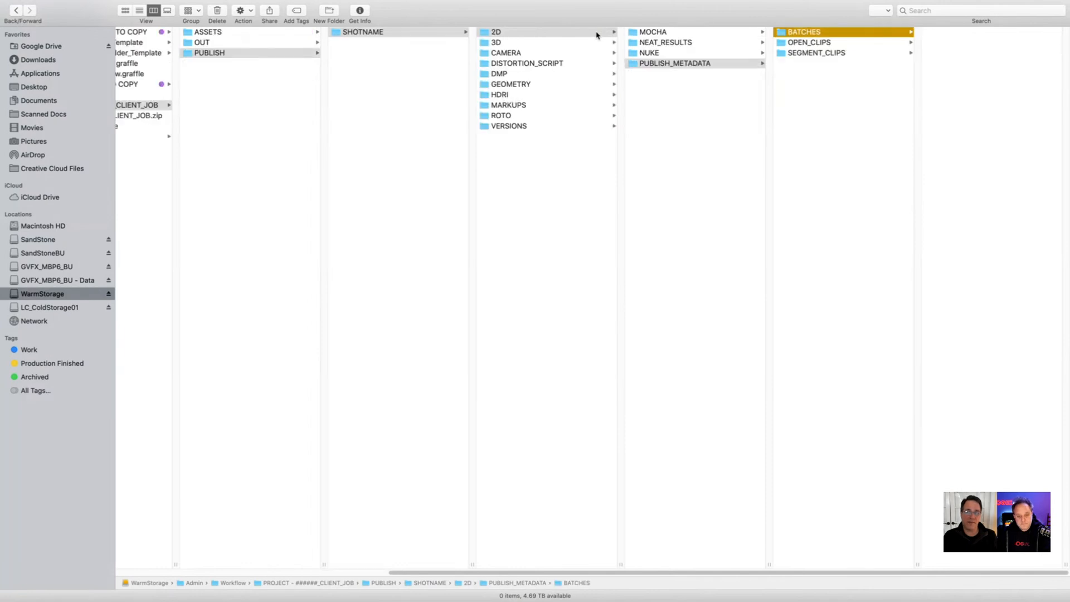
{"action": "key", "text": "Down"}
{"action": "key", "text": "Down"}
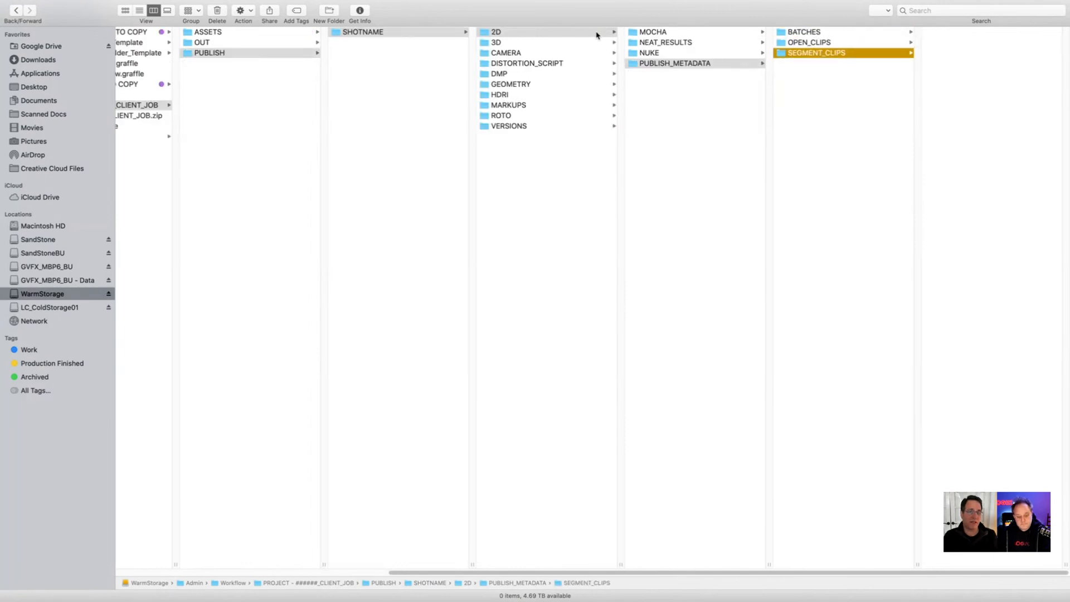
Step: Go back up to SHOTNAME and look through its remaining folders, including DISTORTION_SCRIPT and VERSIONS
{"action": "key", "text": "Left"}
{"action": "key", "text": "Left"}
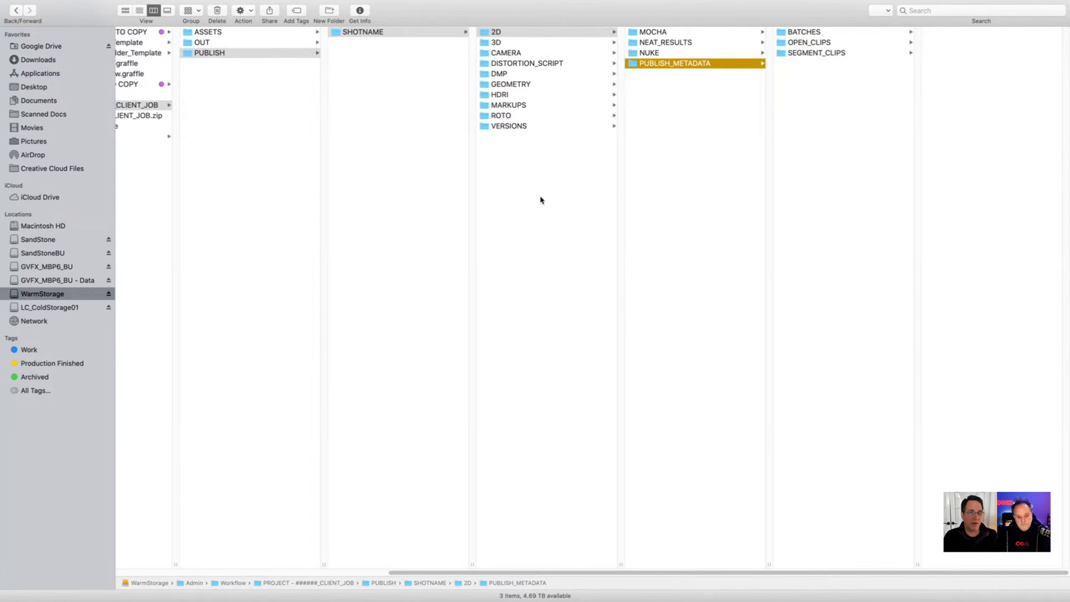
{"action": "key", "text": "Down"}
{"action": "key", "text": "Down"}
{"action": "key", "text": "Down"}
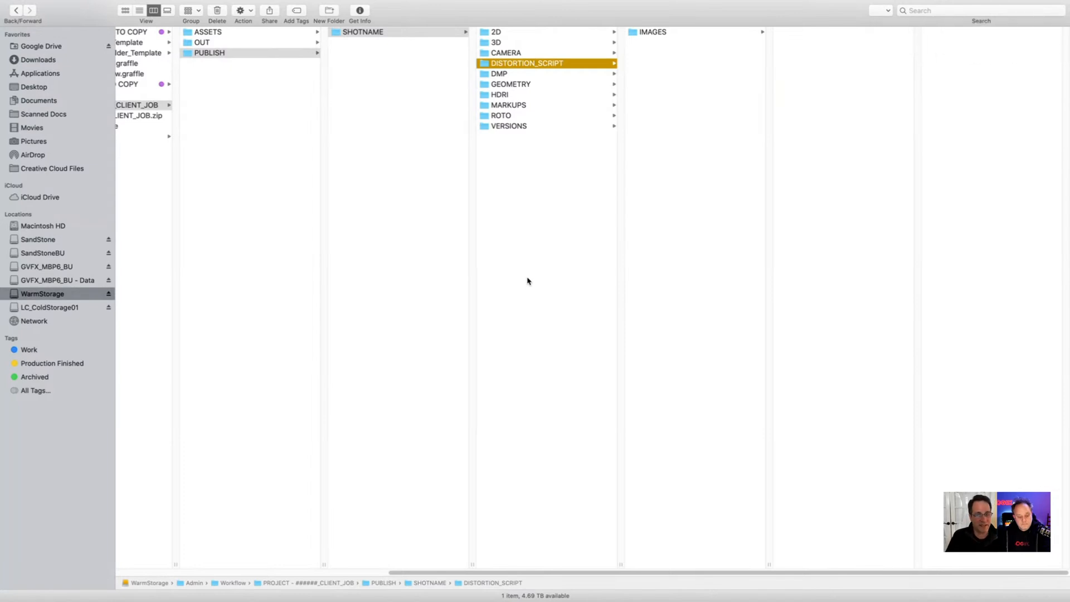
{"action": "key", "text": "Down"}
{"action": "key", "text": "Down"}
{"action": "key", "text": "Down"}
{"action": "key", "text": "Down"}
{"action": "key", "text": "Down"}
{"action": "key", "text": "Down"}
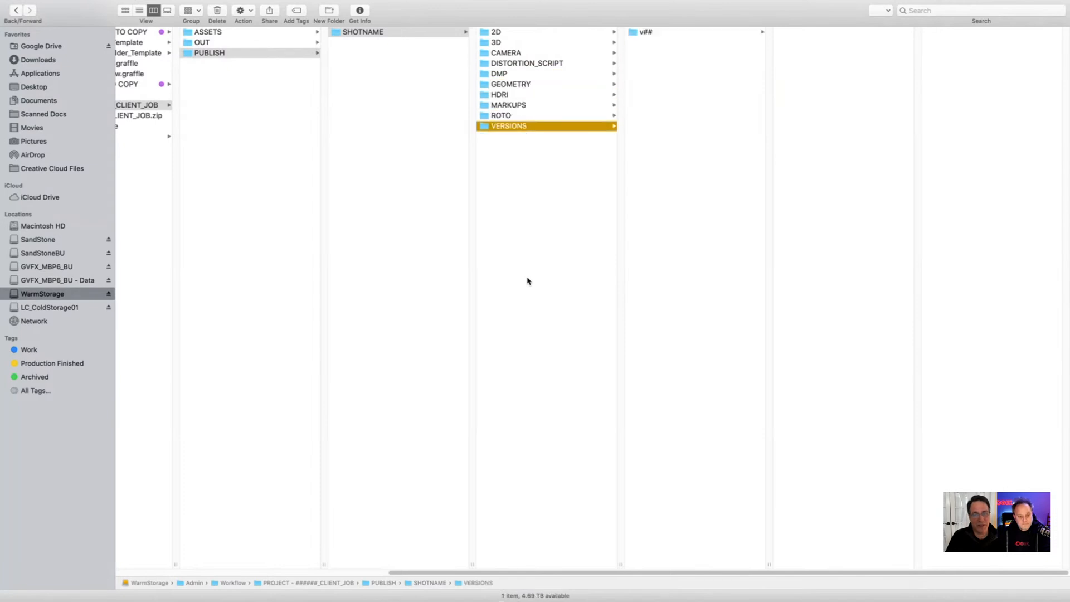
Step: Switch to Flame, open the published Apollo_on_the_Moon_01 folder in PUBLISH2, and expand the SEQUENCES library
{"action": "key", "text": "super+Tab"}
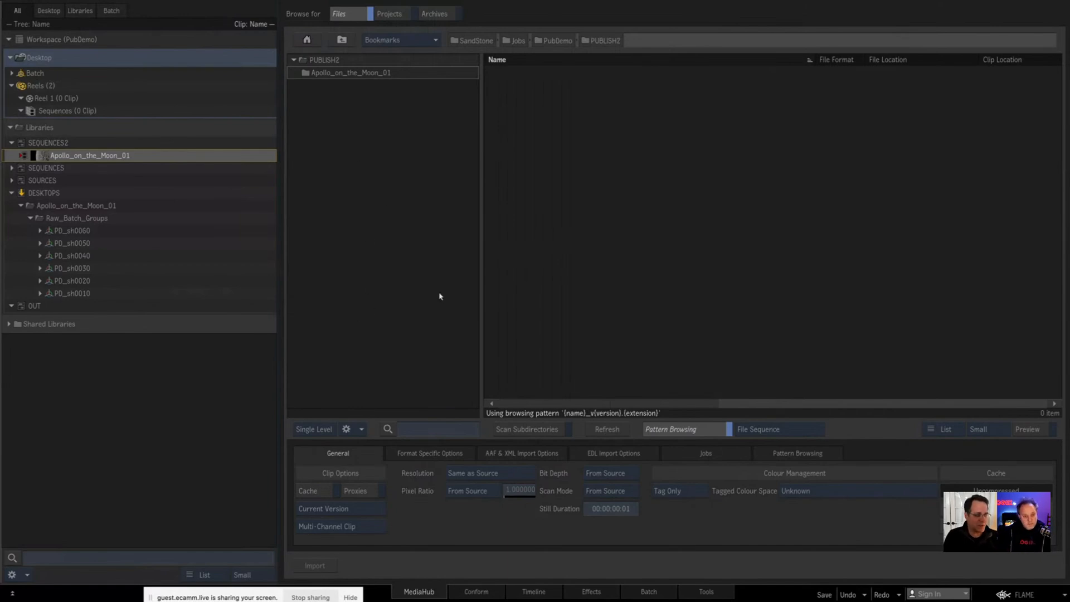
{"action": "double_click", "coordinate": [352, 75]}
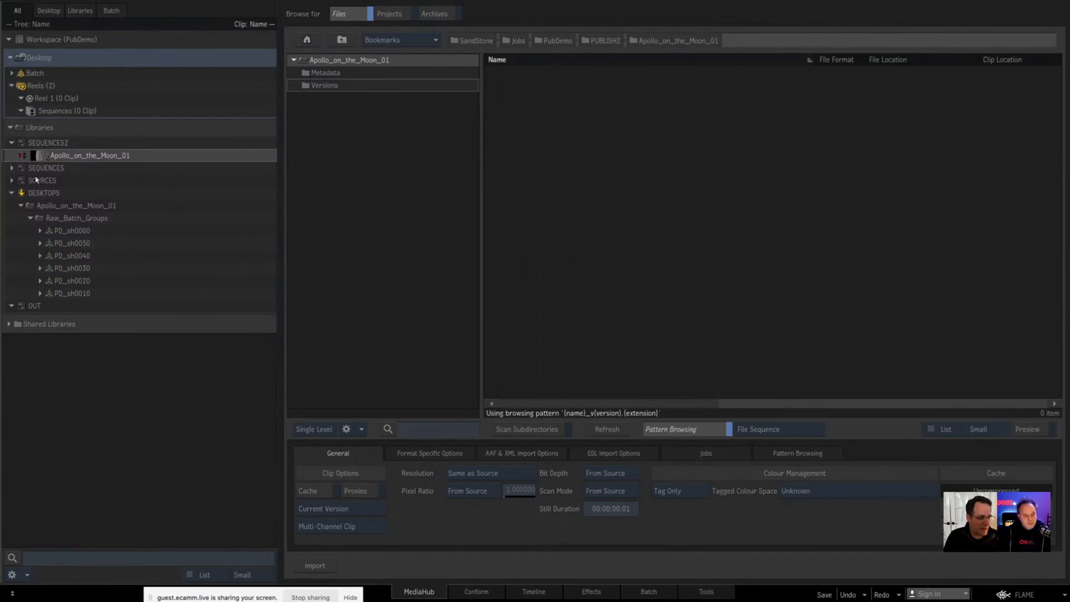
{"action": "left_click", "coordinate": [12, 167]}
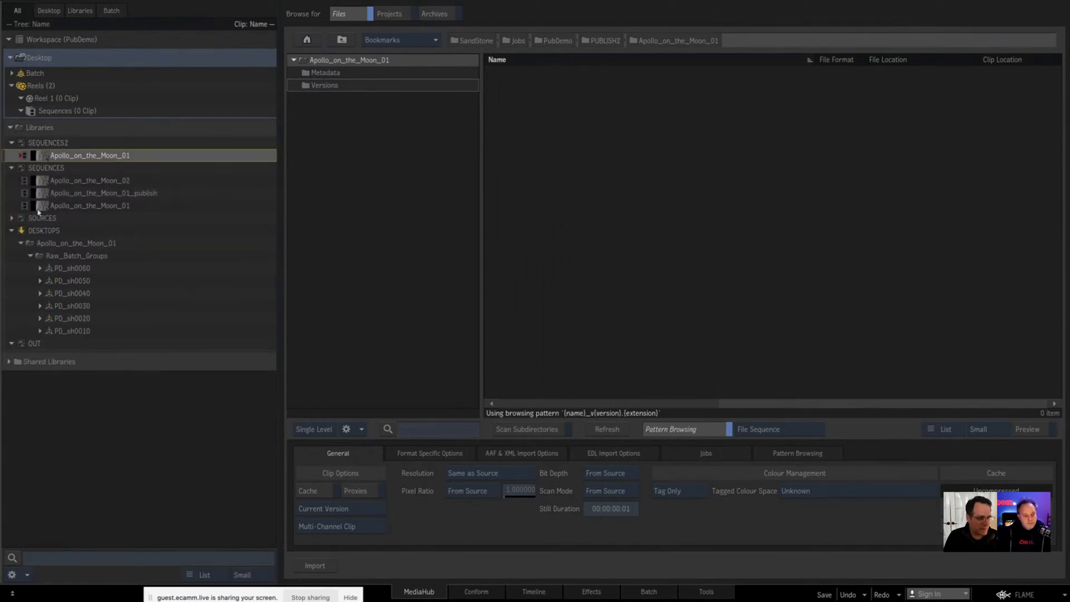
{"action": "left_click", "coordinate": [389, 184]}
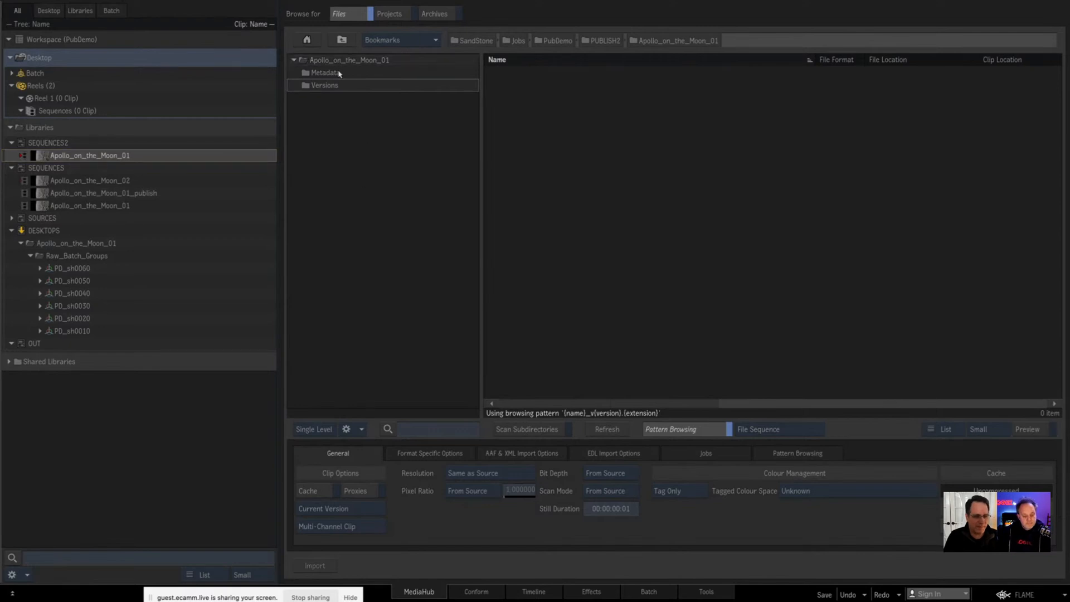
Step: Return to the Apollo_on_the_Moon_01 timeline and look over the sequence and its second segment
{"action": "left_click", "coordinate": [543, 589]}
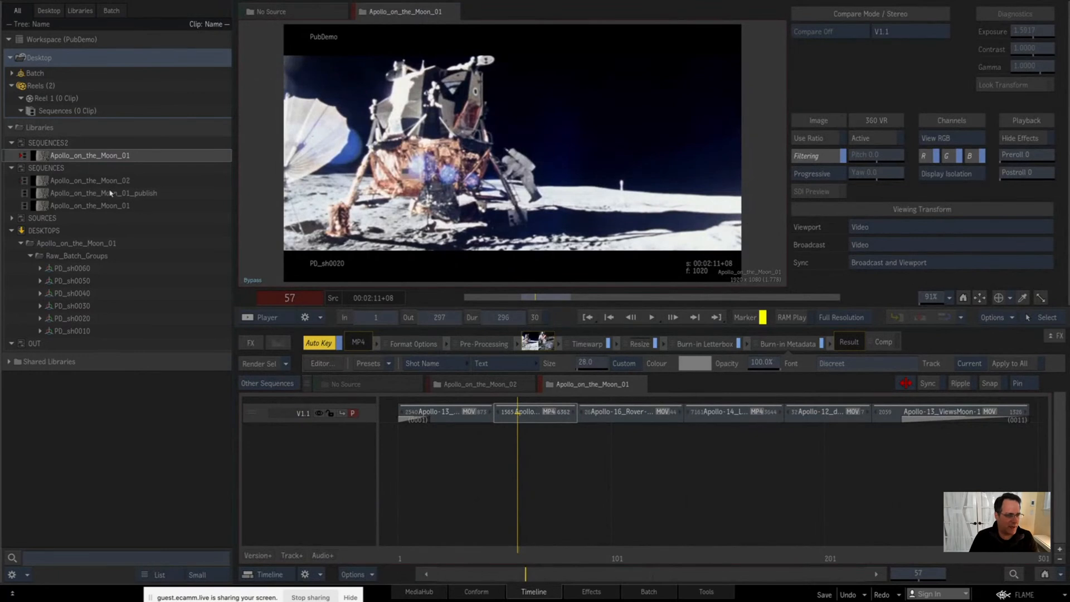
{"action": "key", "text": "Escape"}
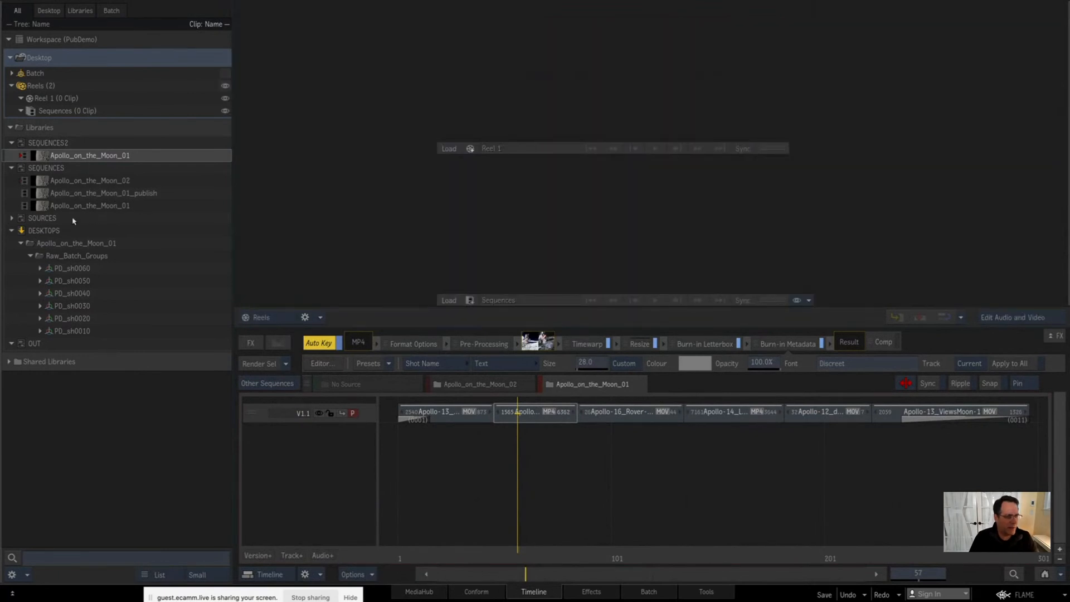
{"action": "left_click", "coordinate": [46, 154]}
{"action": "key", "text": "super+Tab"}
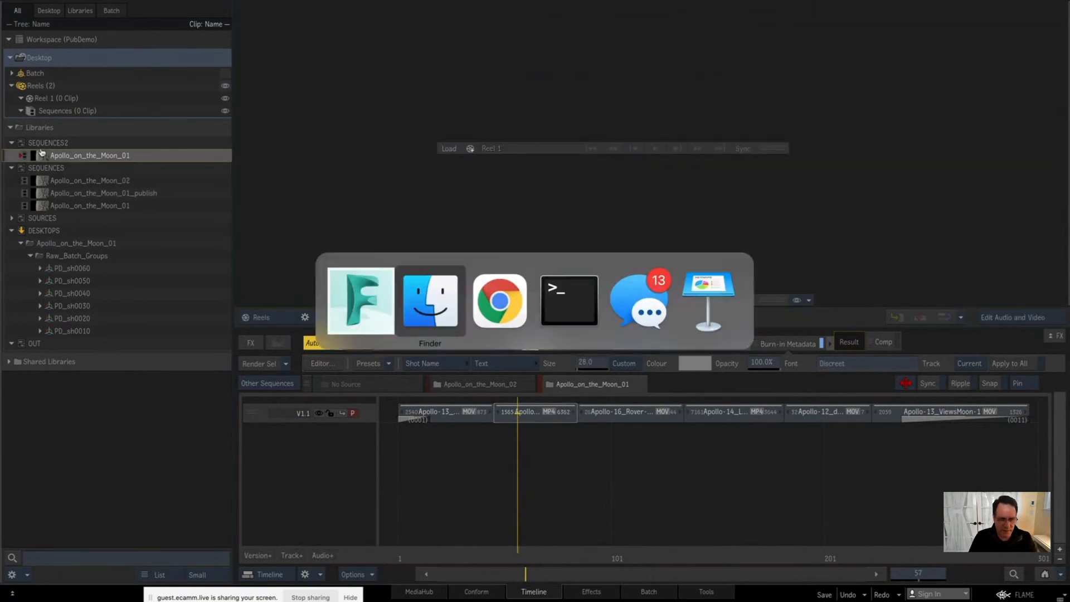
{"action": "key", "text": "super+shift+Tab"}
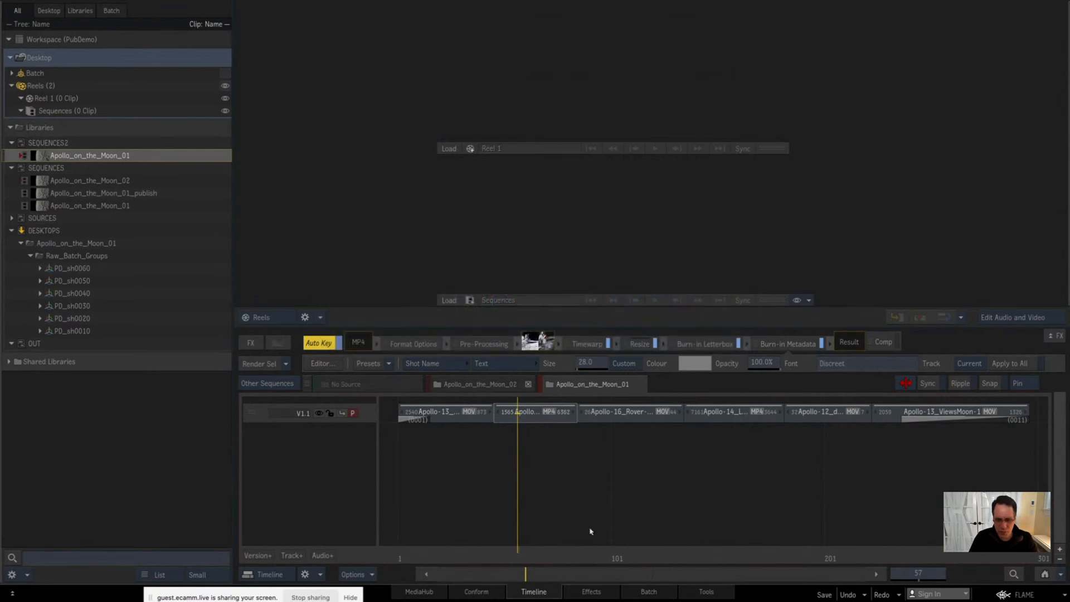
{"action": "left_click", "coordinate": [536, 413]}
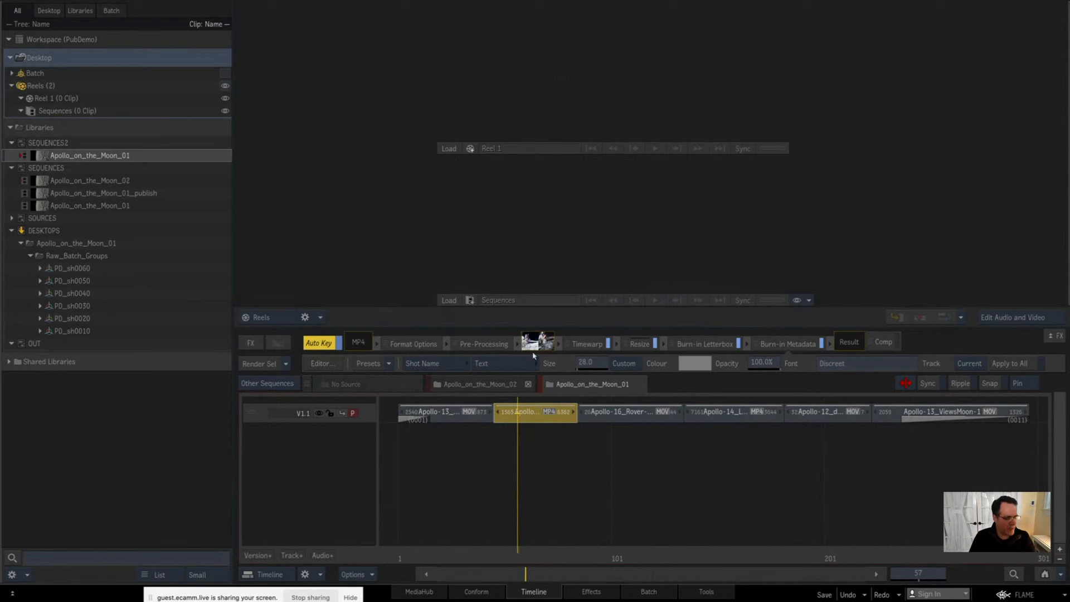
{"action": "left_click", "coordinate": [528, 448]}
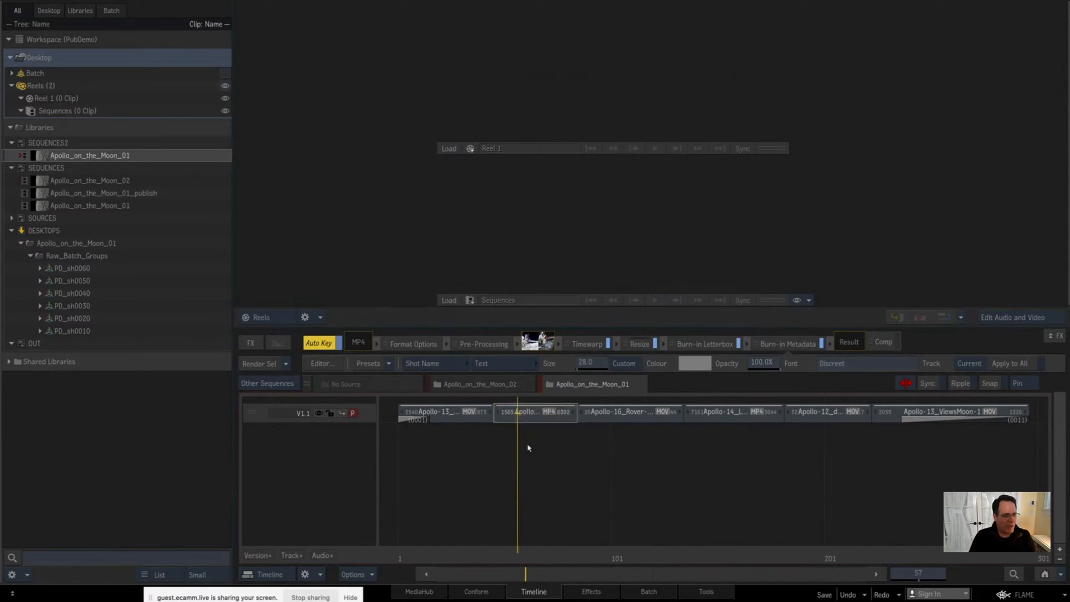
Step: Bring up the Apollo_on_the_Moon_02 timeline in the player and park the playhead on PD_sh0040 at frame 156
{"action": "left_click", "coordinate": [42, 157]}
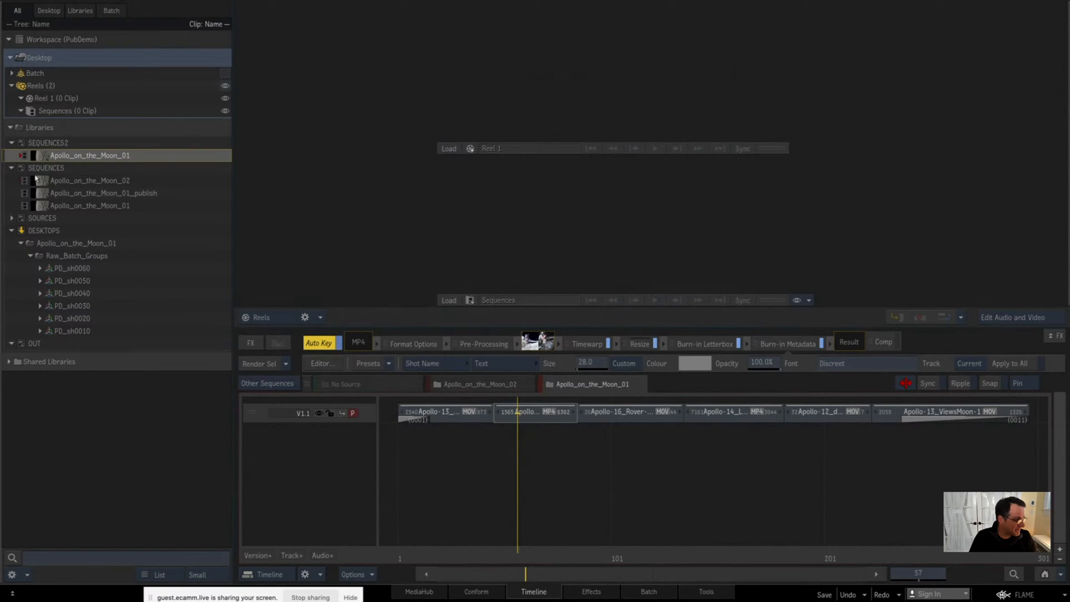
{"action": "key", "text": "Escape"}
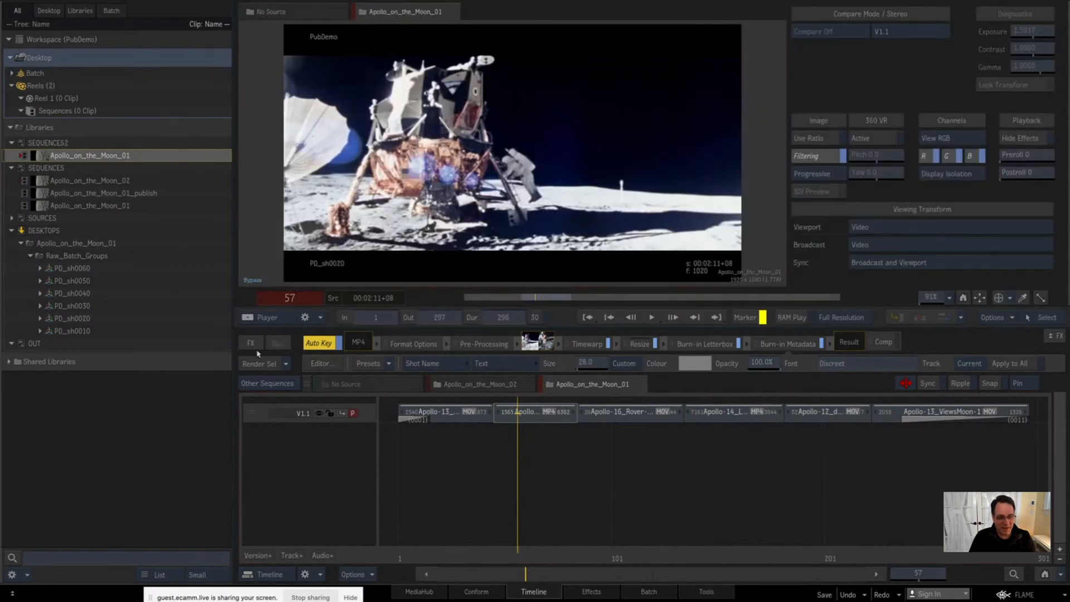
{"action": "left_click", "coordinate": [536, 413]}
{"action": "left_click", "coordinate": [503, 386]}
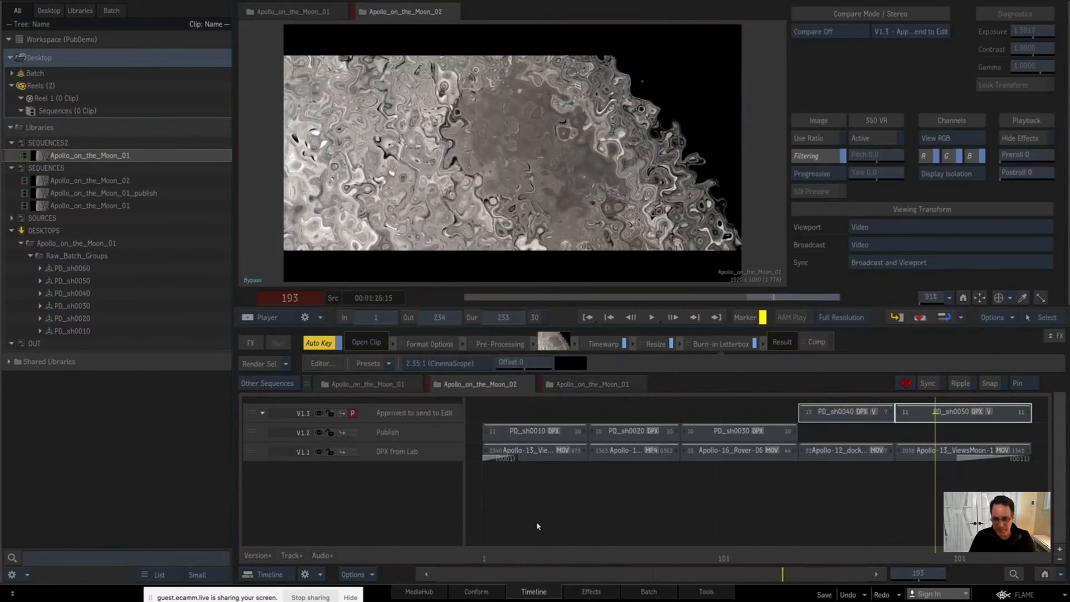
{"action": "left_click_drag", "start_coordinate": [829, 559], "coordinate": [848, 558]}
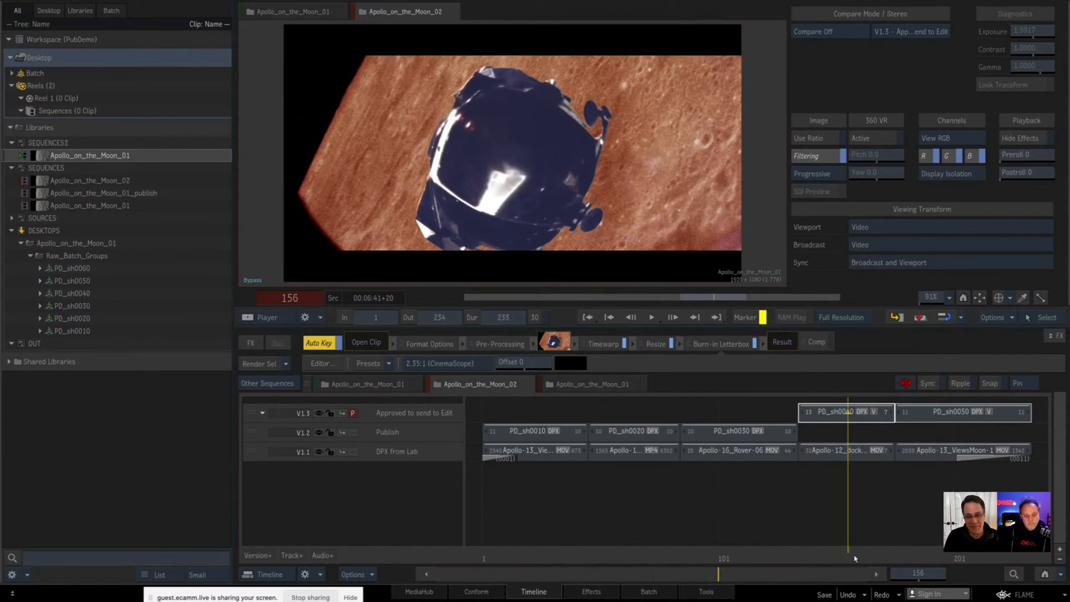
Step: Switch to Finder, leave the project template and open the PUBLISH2 folder in SandStone/Jobs/PubDemo
{"action": "key", "text": "super+Tab"}
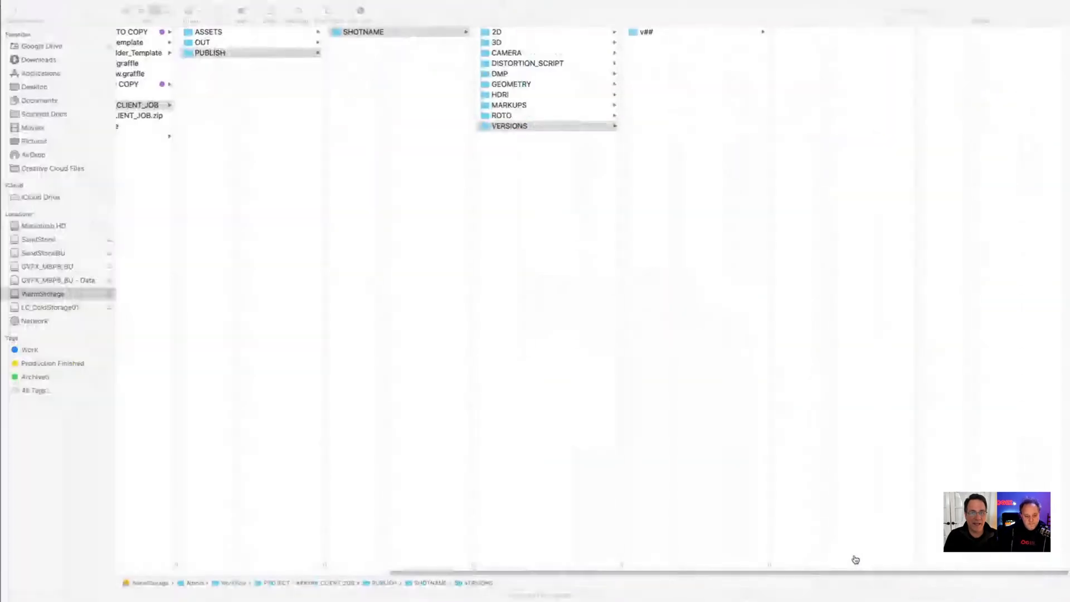
{"action": "key", "text": "Left"}
{"action": "key", "text": "Left"}
{"action": "key", "text": "Left"}
{"action": "key", "text": "Left"}
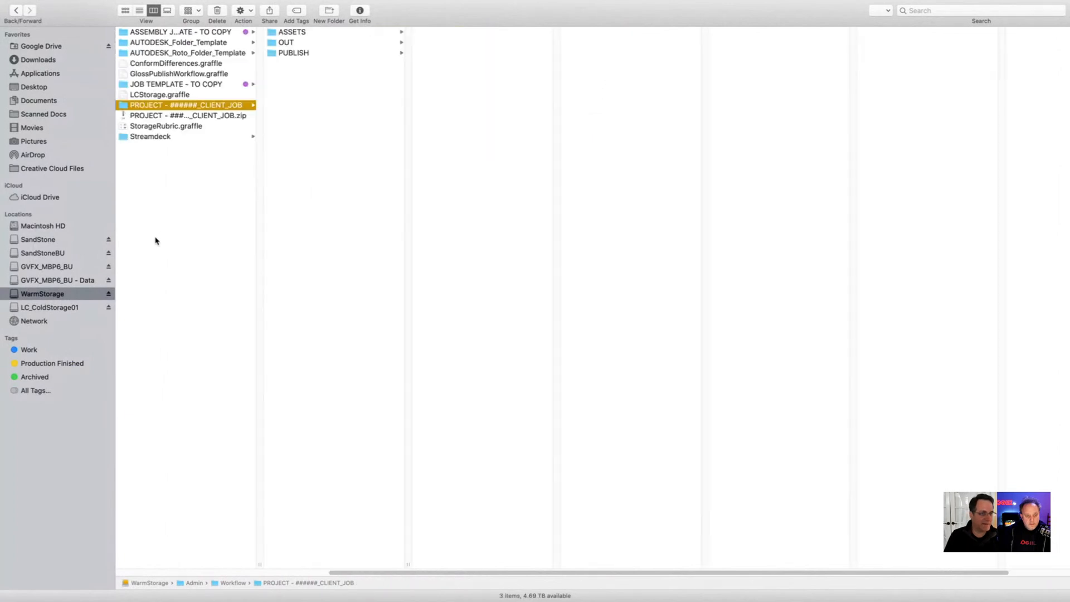
{"action": "left_click", "coordinate": [53, 241]}
{"action": "left_click", "coordinate": [151, 55]}
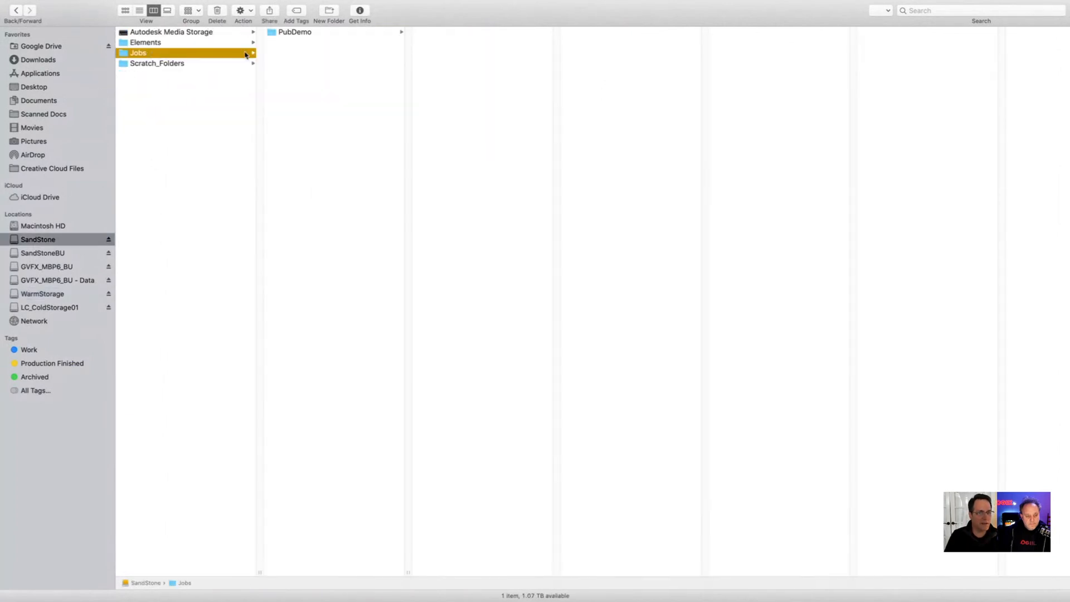
{"action": "left_click", "coordinate": [293, 33]}
{"action": "left_click", "coordinate": [459, 64]}
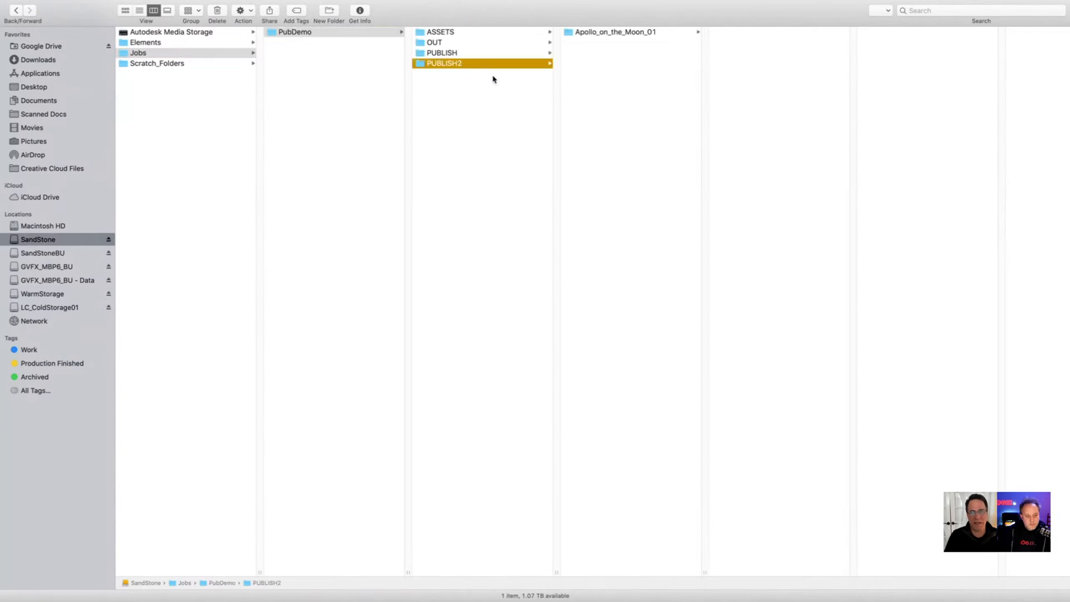
Step: Inspect the Versions and Metadata folders inside the published Apollo_on_the_Moon_01
{"action": "key", "text": "Right"}
{"action": "key", "text": "Right"}
{"action": "key", "text": "Down"}
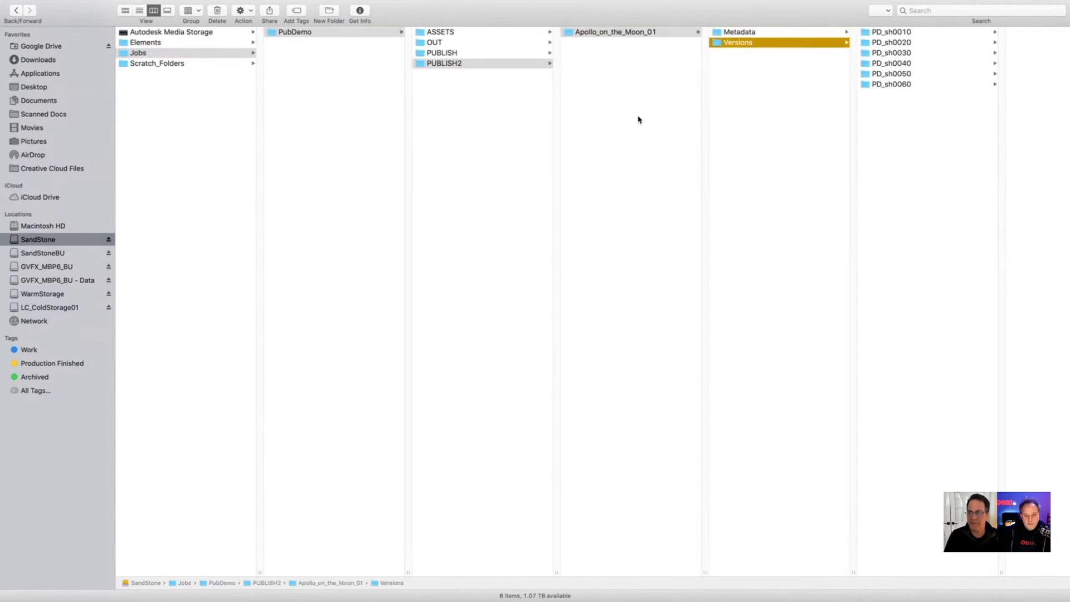
{"action": "key", "text": "Up"}
Step: Switch back to Flame and look at the Raw_Batch_Groups entries and the published sequence from the empty Batch schematic
{"action": "key", "text": "super+Tab"}
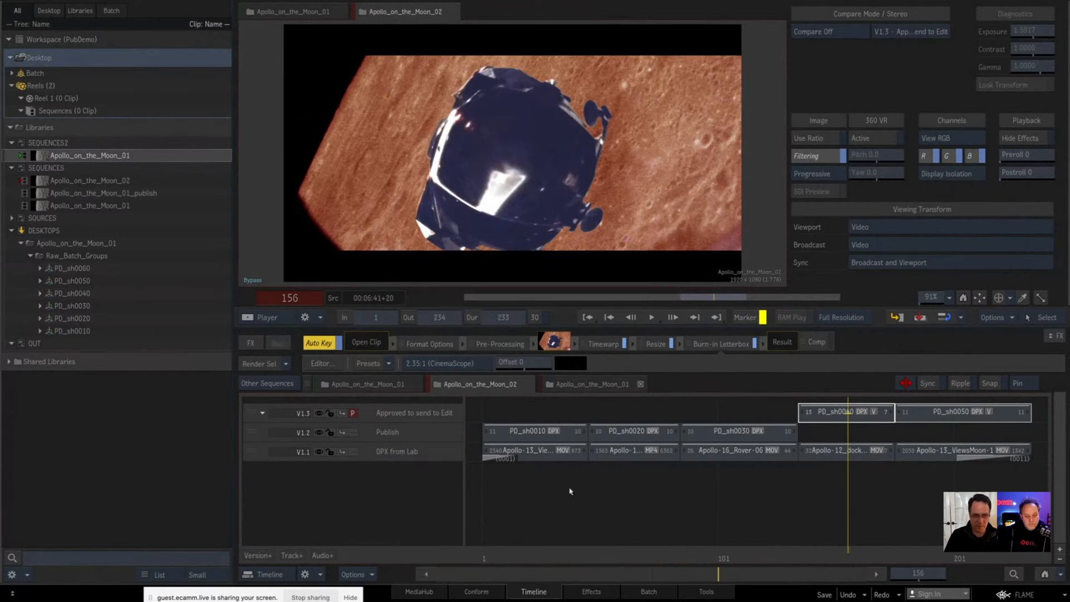
{"action": "left_click", "coordinate": [88, 257]}
{"action": "left_click", "coordinate": [76, 281]}
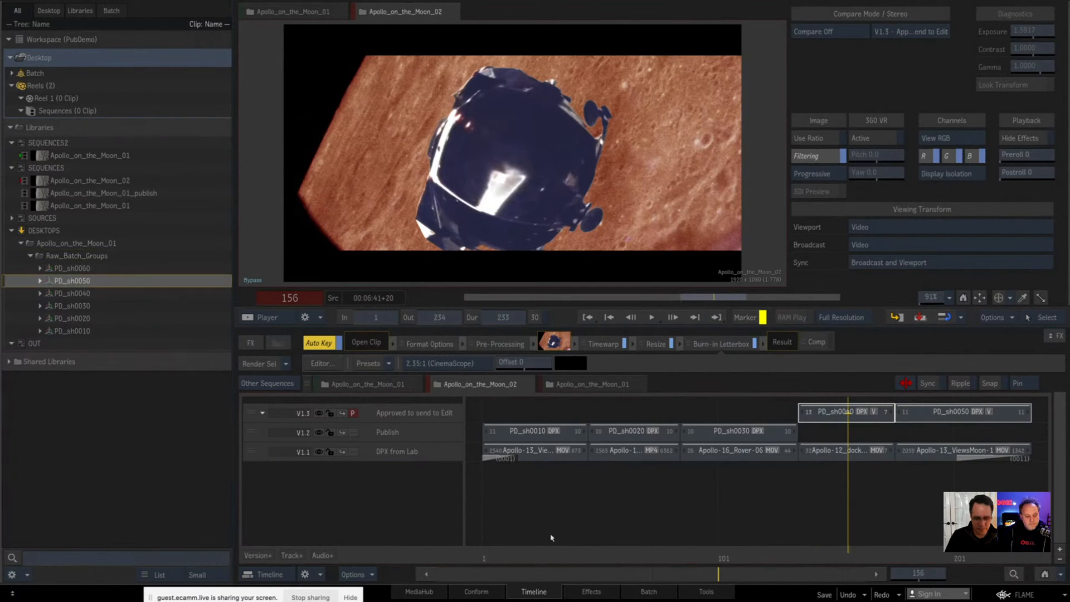
{"action": "left_click", "coordinate": [647, 592]}
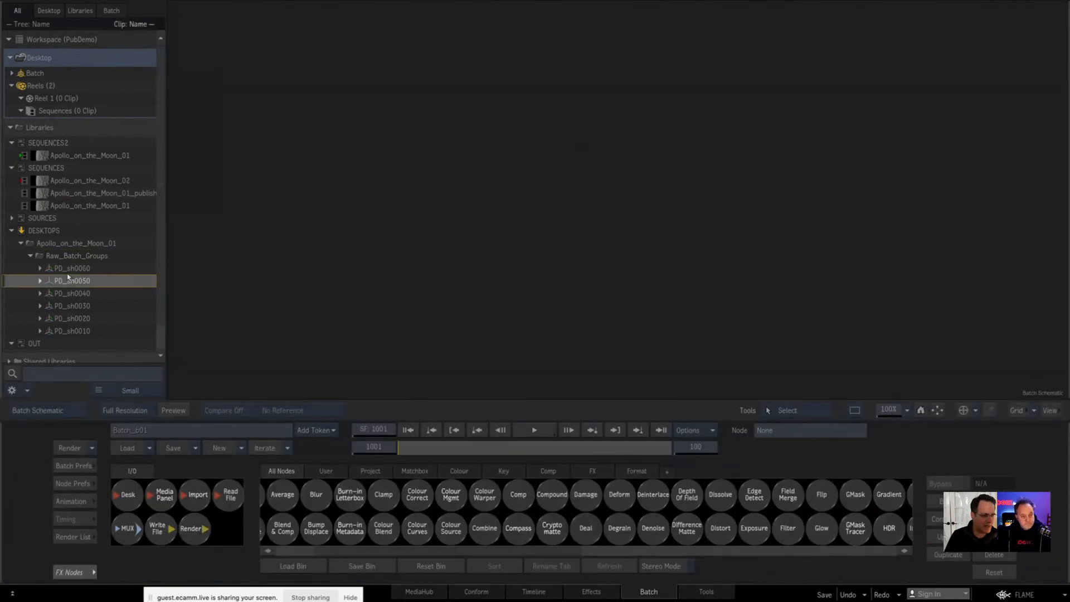
{"action": "left_click", "coordinate": [63, 195]}
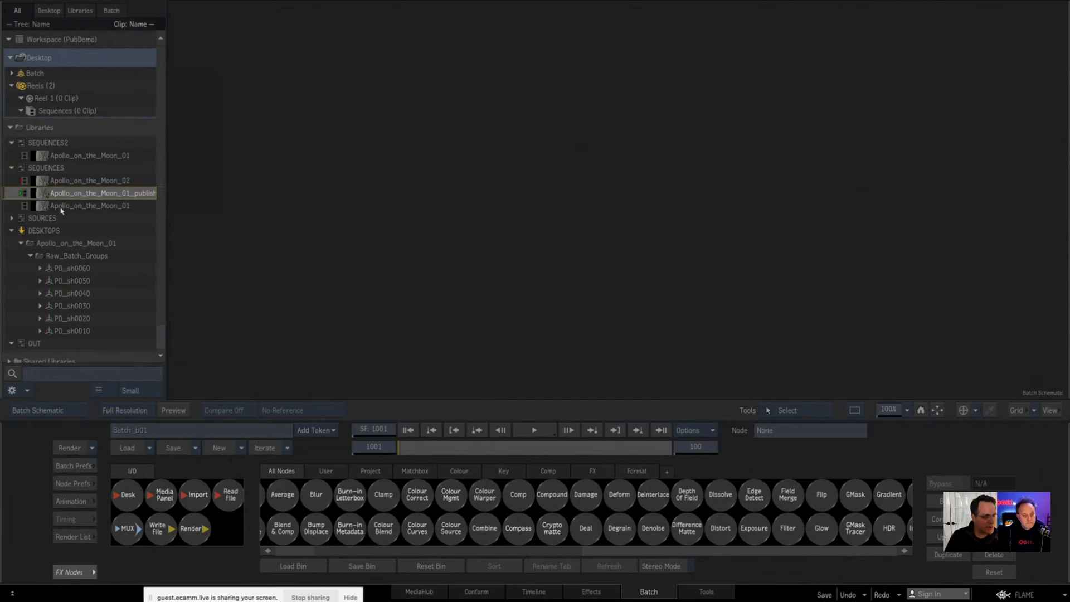
Step: Copy the PD_sh0040 segment from the V1.3 track of Apollo_on_the_Moon_02 and paste it into the Batch schematic
{"action": "double_click", "coordinate": [44, 182]}
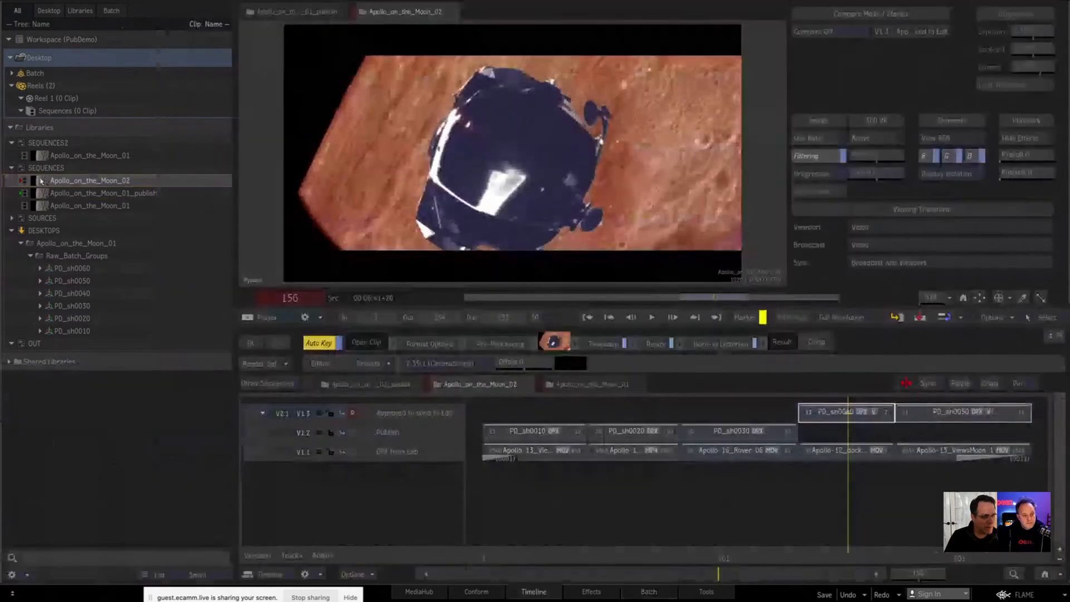
{"action": "left_click", "coordinate": [833, 417]}
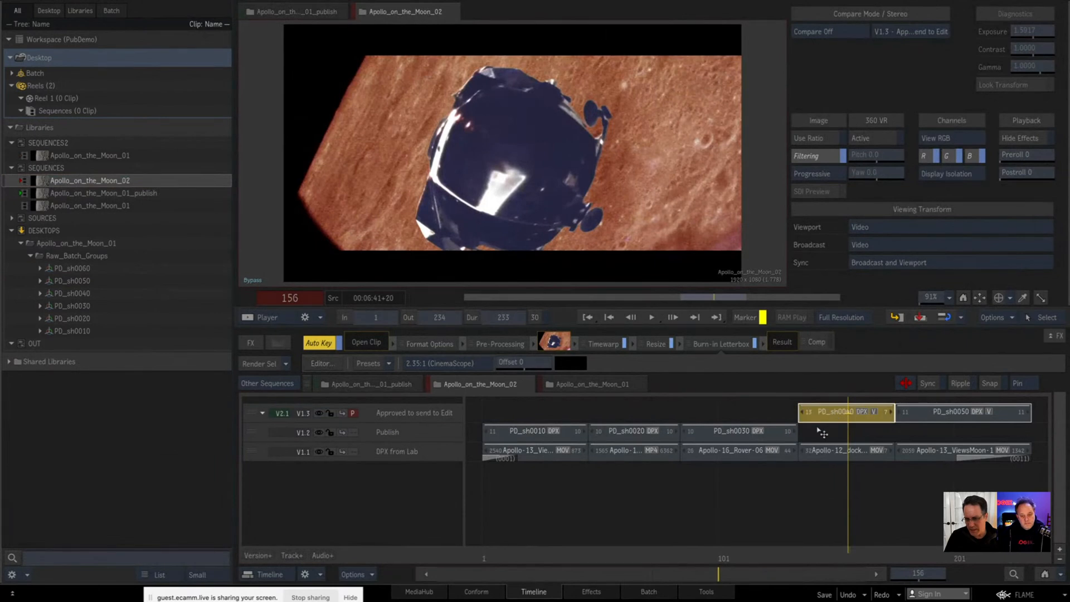
{"action": "right_click", "coordinate": [843, 419]}
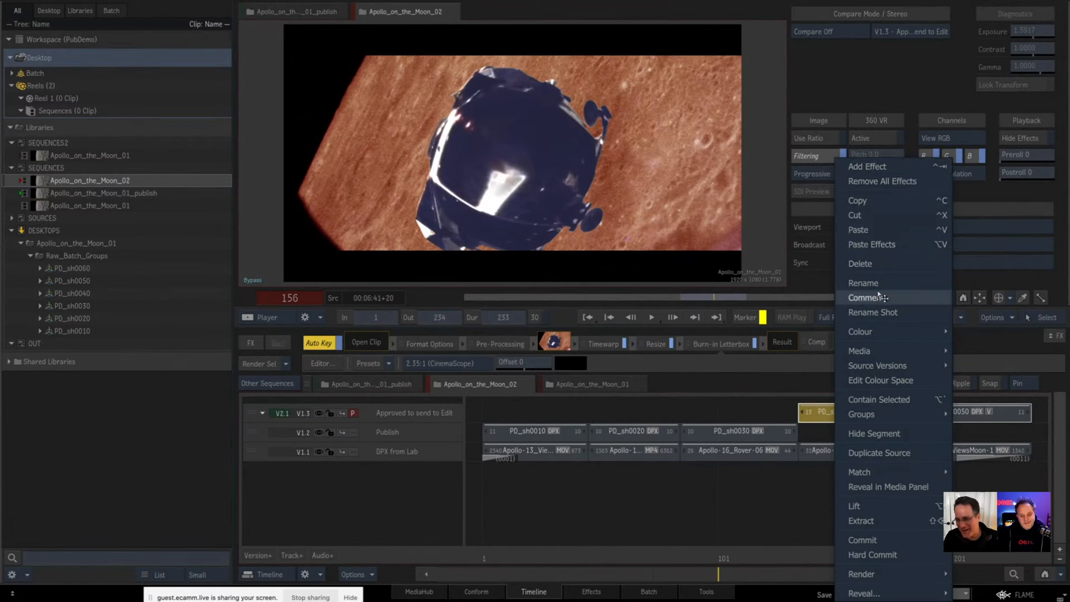
{"action": "left_click", "coordinate": [868, 204]}
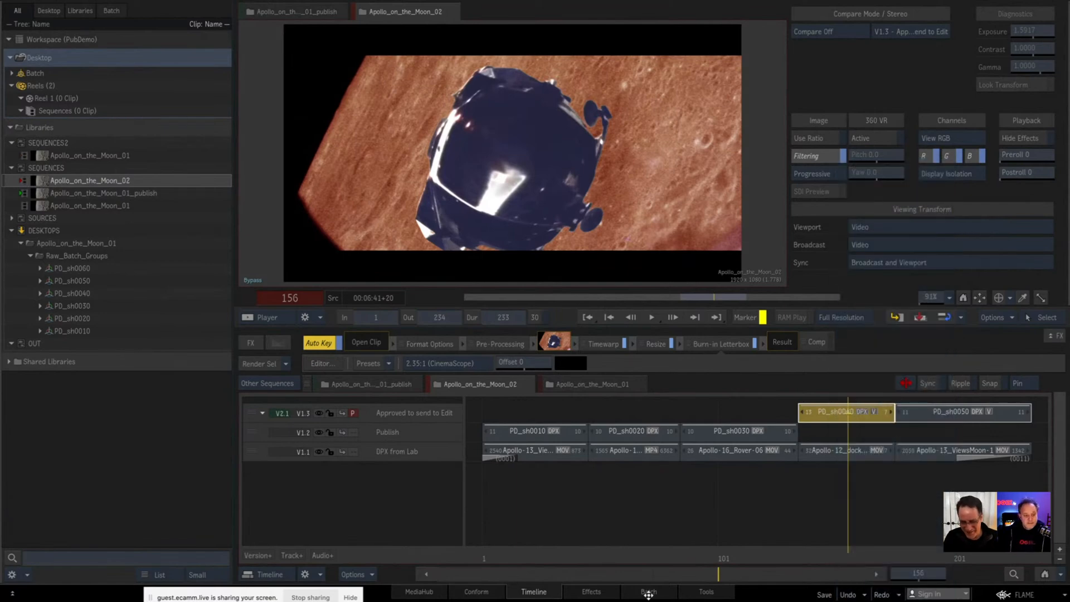
{"action": "left_click", "coordinate": [648, 591]}
{"action": "right_click", "coordinate": [457, 179]}
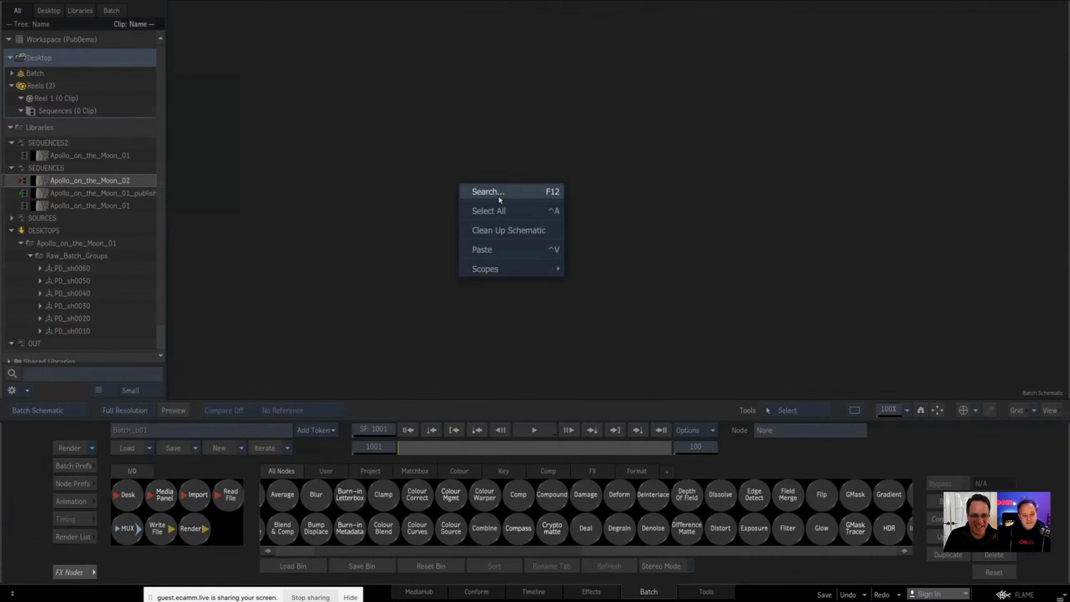
{"action": "left_click", "coordinate": [498, 249]}
{"action": "left_click_drag", "start_coordinate": [439, 171], "coordinate": [556, 157]}
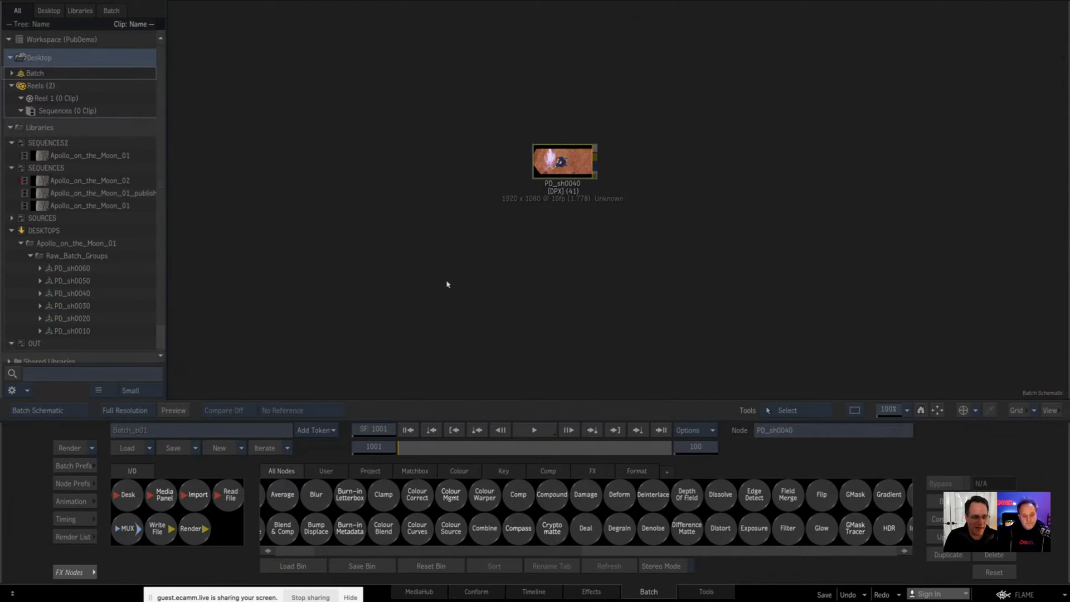
Step: Set the PD_sh0040 clip node to version v00 and examine its image up close
{"action": "left_click", "coordinate": [19, 244]}
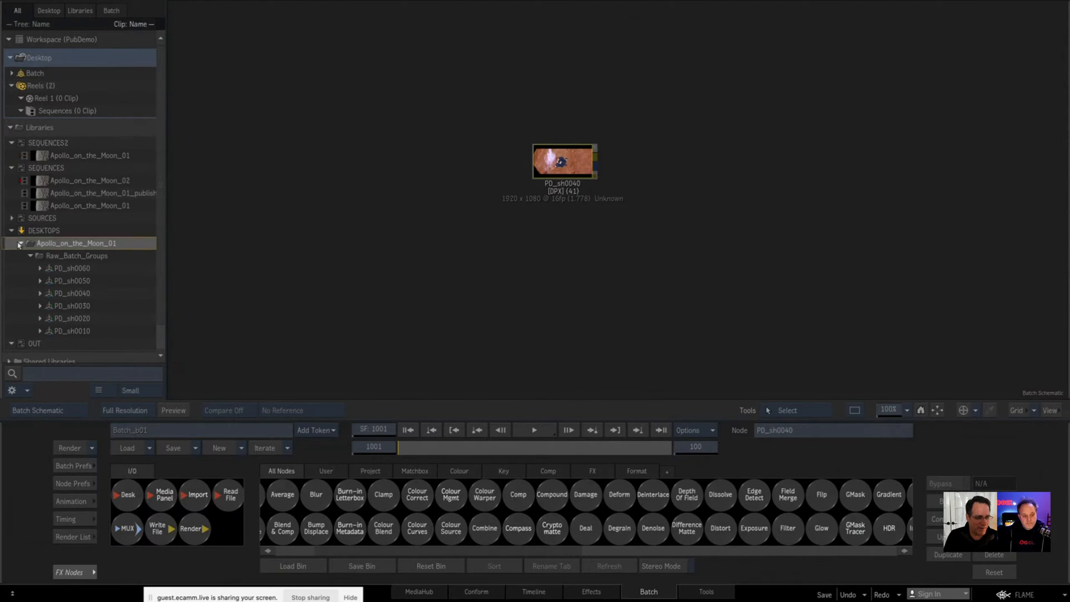
{"action": "left_click_drag", "start_coordinate": [563, 161], "coordinate": [564, 165]}
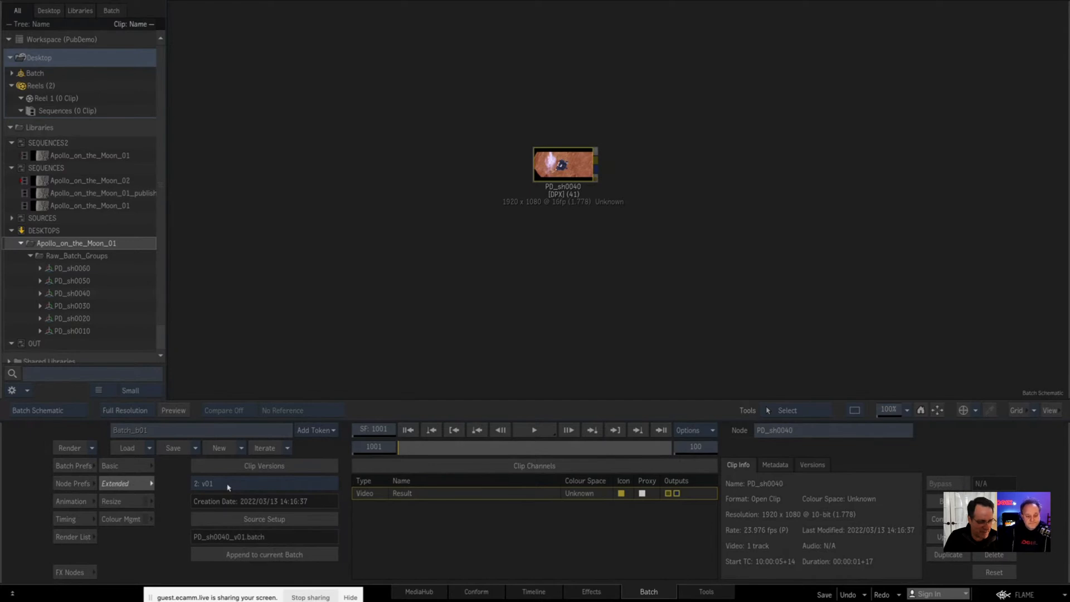
{"action": "left_click", "coordinate": [265, 483]}
{"action": "left_click", "coordinate": [259, 499]}
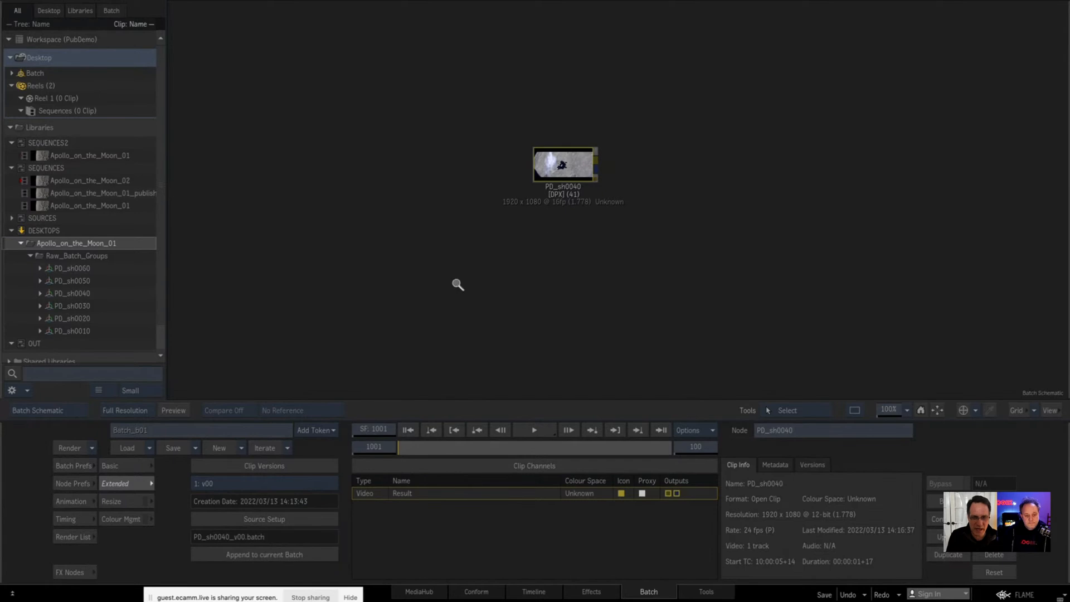
{"action": "left_click_drag", "start_coordinate": [456, 284], "coordinate": [590, 292]}
{"action": "left_click_drag", "start_coordinate": [430, 222], "coordinate": [661, 371]}
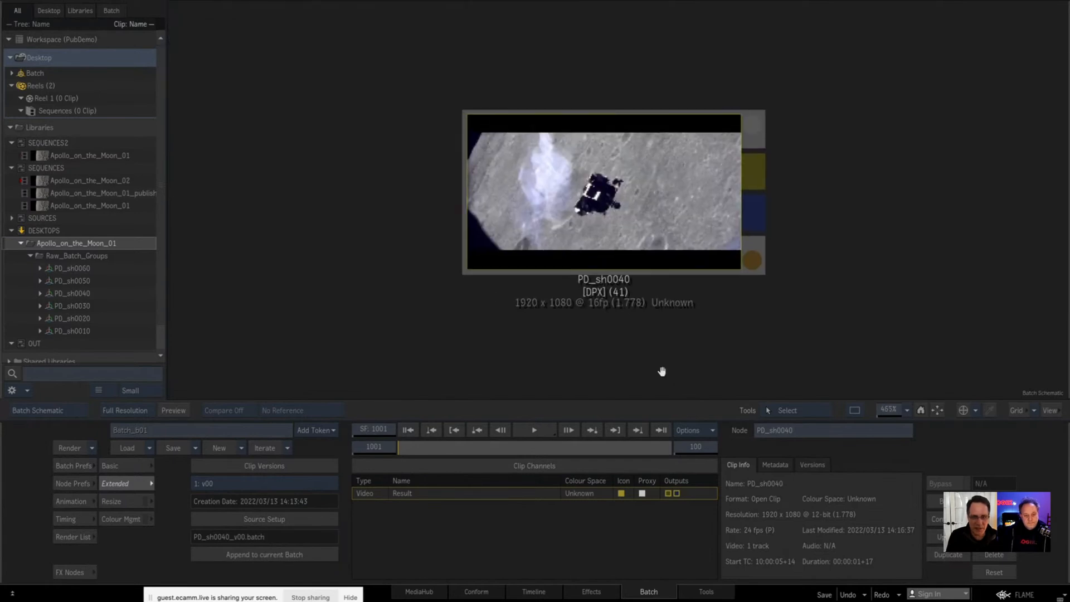
Step: Toggle the PD_sh0040 clip between versions v01 and v00 to compare them, ending on v00
{"action": "left_click", "coordinate": [239, 483]}
{"action": "left_click", "coordinate": [236, 471]}
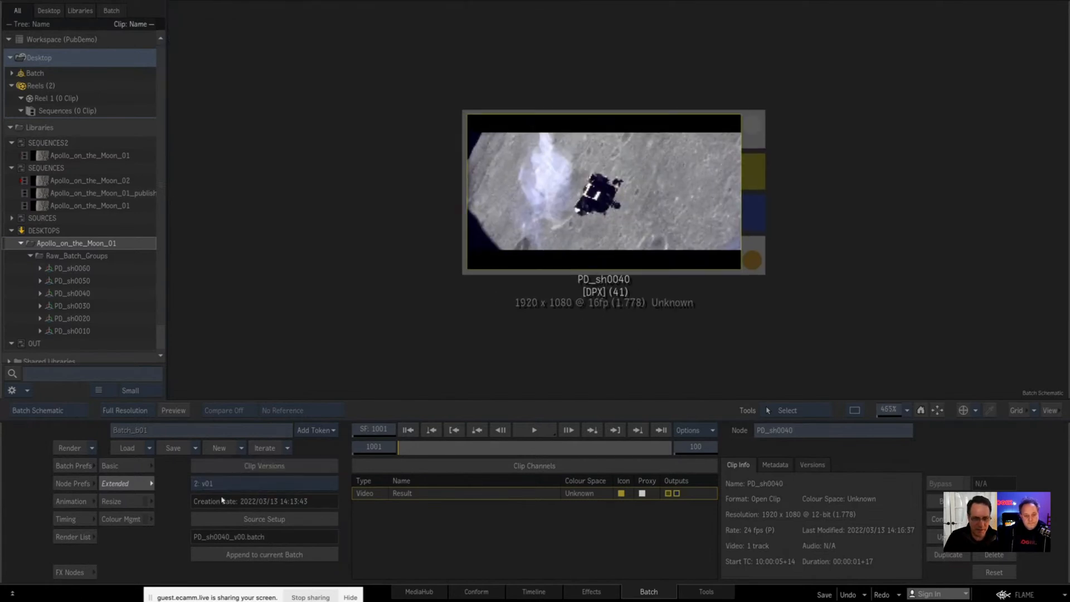
{"action": "left_click", "coordinate": [223, 488]}
{"action": "left_click", "coordinate": [225, 485]}
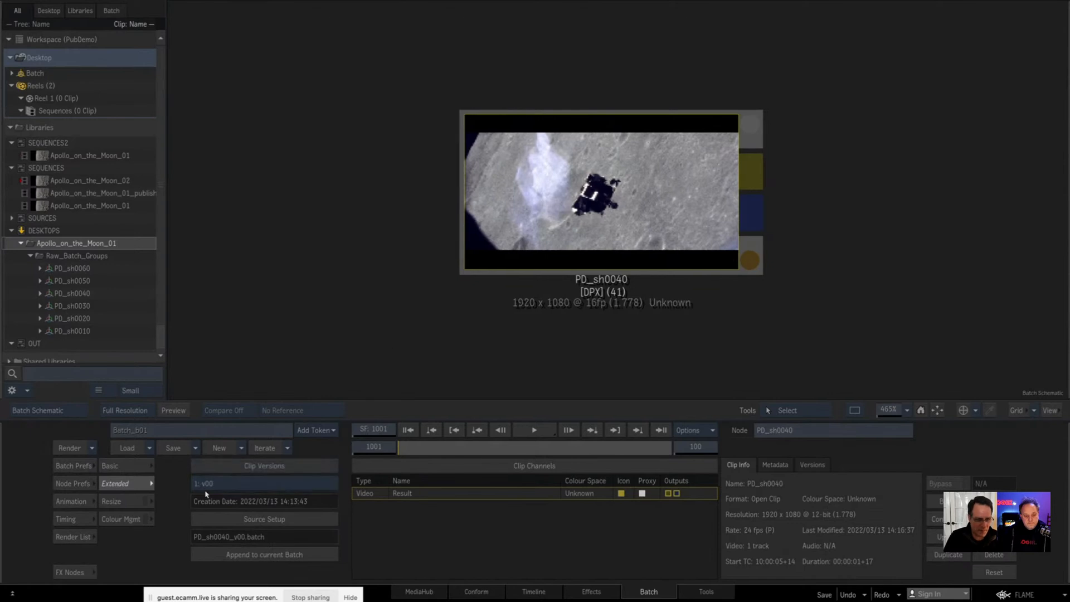
{"action": "left_click", "coordinate": [225, 483]}
{"action": "left_click", "coordinate": [230, 470]}
Step: Append the PD_sh0040_v00.batch source setup to the current batch and place its node group below the PD_sh0040 clip
{"action": "left_click_drag", "start_coordinate": [616, 314], "coordinate": [483, 310]}
{"action": "left_click_drag", "start_coordinate": [611, 198], "coordinate": [603, 167]}
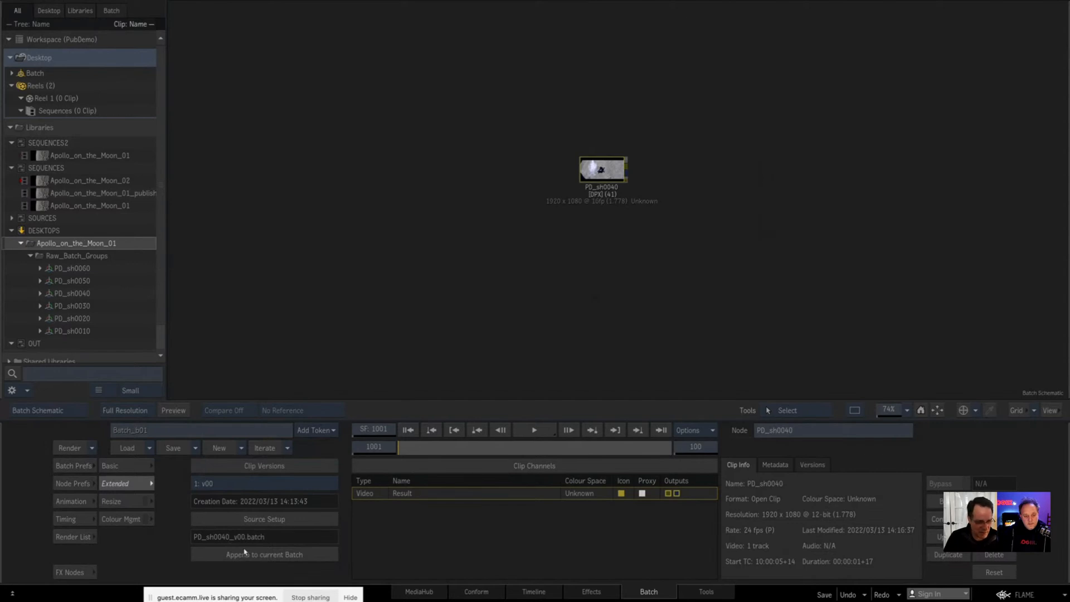
{"action": "left_click", "coordinate": [276, 553]}
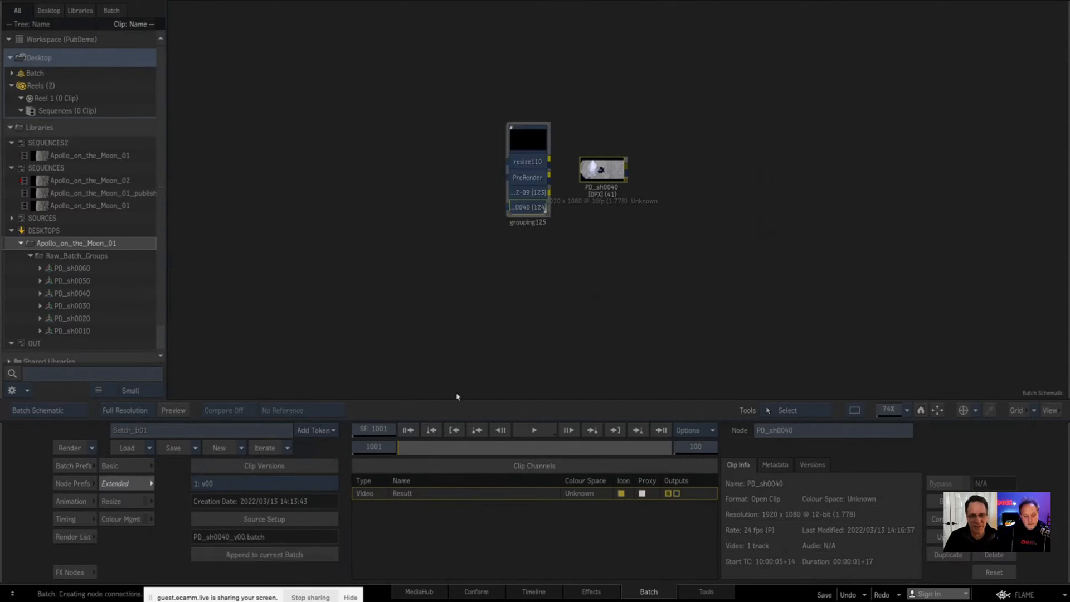
{"action": "left_click", "coordinate": [530, 144]}
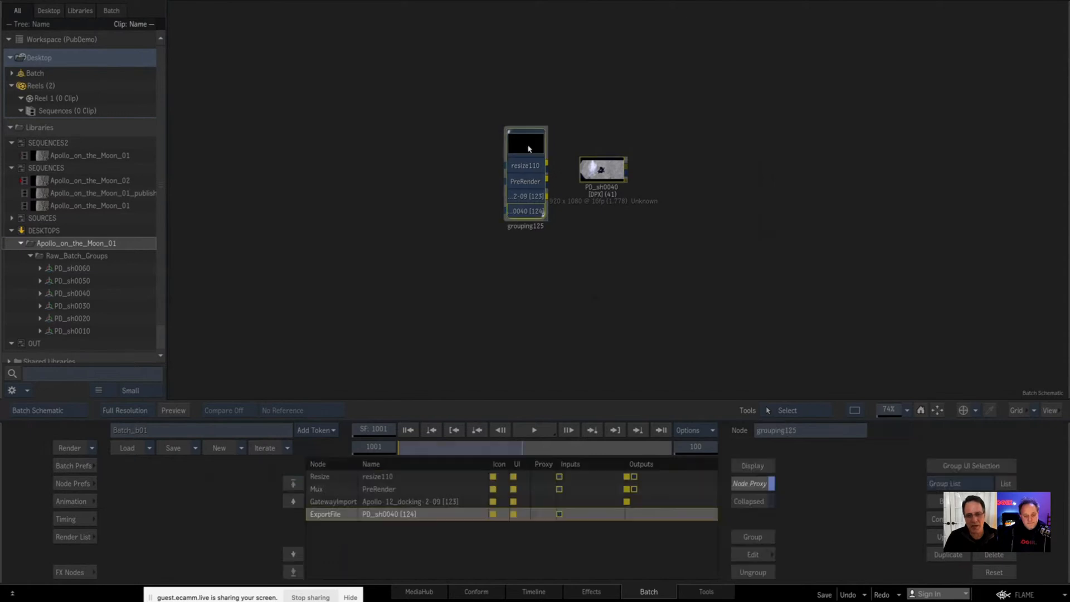
{"action": "left_click_drag", "start_coordinate": [530, 143], "coordinate": [609, 234]}
{"action": "left_click", "coordinate": [593, 166]}
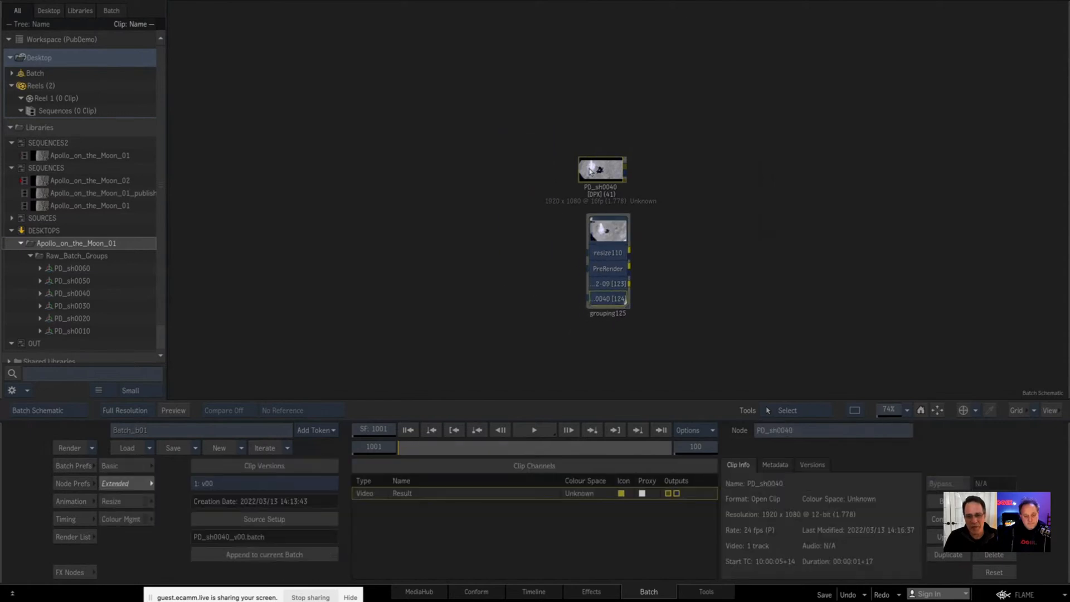
Step: Ungroup the appended v00 setup below the PD_sh0040 clip and reposition its node chain
{"action": "left_click", "coordinate": [599, 245]}
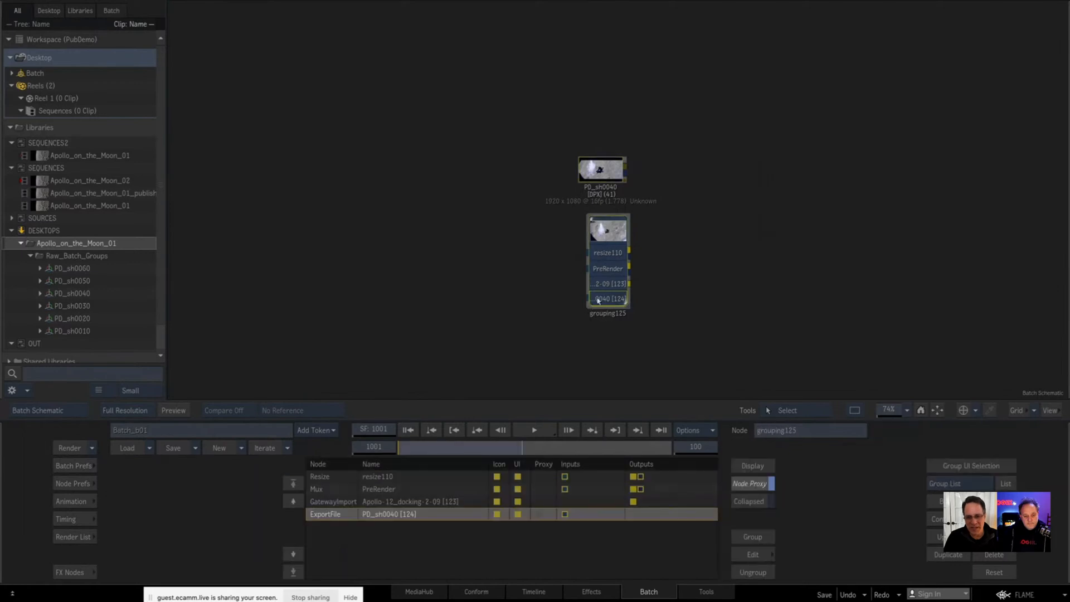
{"action": "left_click", "coordinate": [751, 572]}
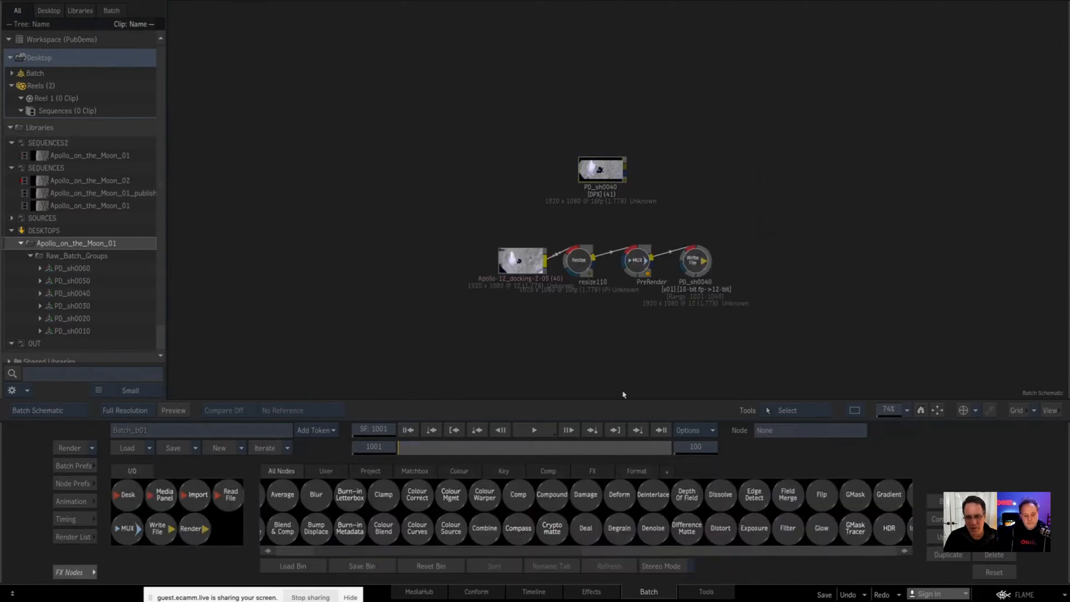
{"action": "left_click_drag", "start_coordinate": [519, 274], "coordinate": [464, 277]}
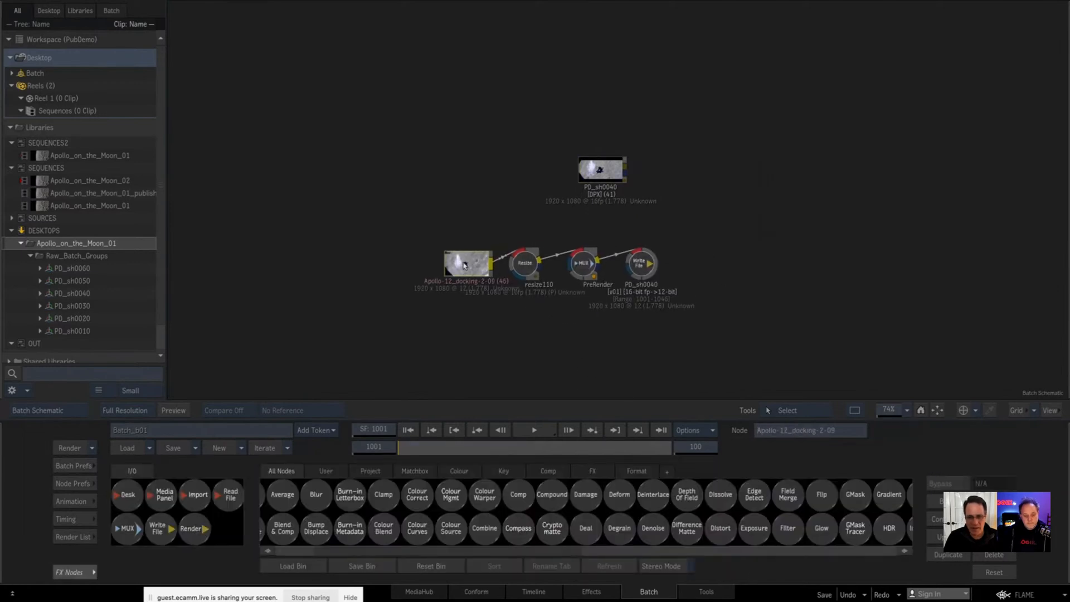
Step: Append the PD_sh0040_v00.batch source setup to the current batch a second time and ungroup its nodes above the clip
{"action": "left_click", "coordinate": [611, 181]}
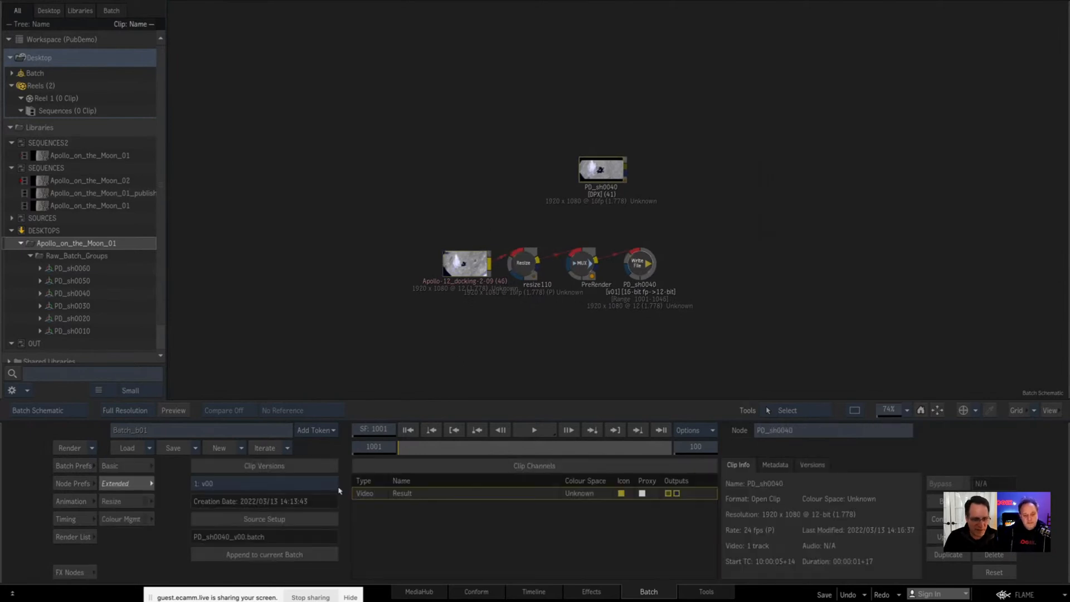
{"action": "left_click", "coordinate": [237, 486]}
{"action": "left_click", "coordinate": [234, 471]}
{"action": "left_click", "coordinate": [283, 553]}
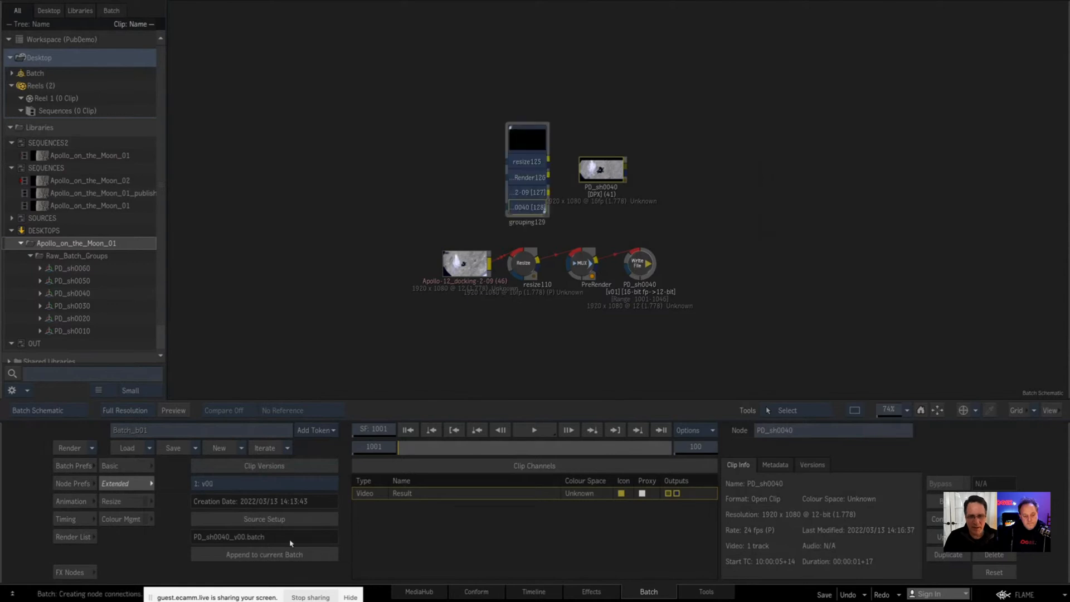
{"action": "double_click", "coordinate": [528, 133]}
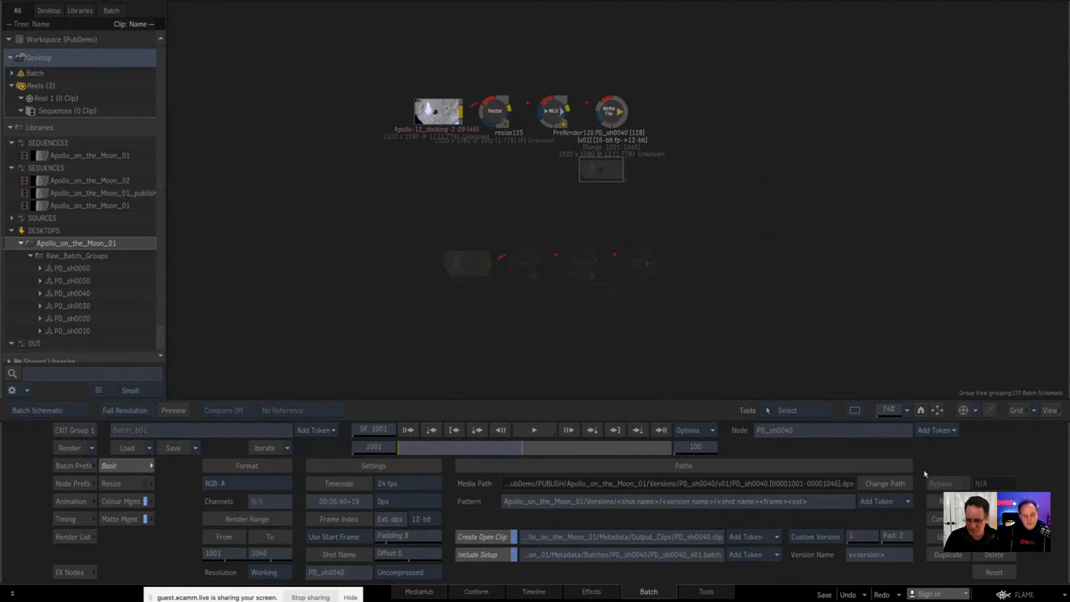
{"action": "left_click", "coordinate": [73, 430]}
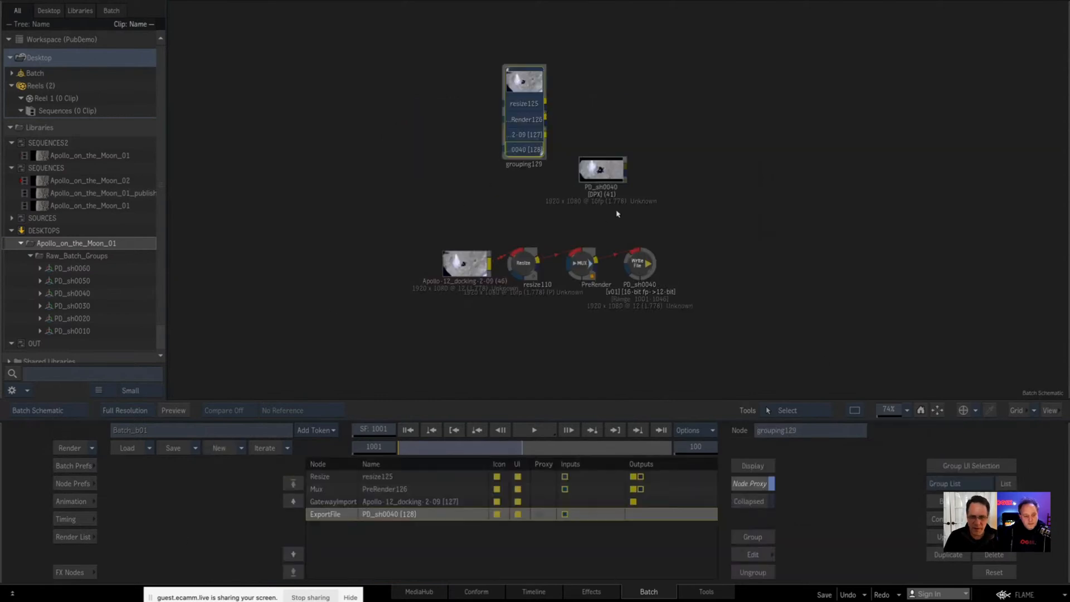
{"action": "left_click", "coordinate": [753, 572]}
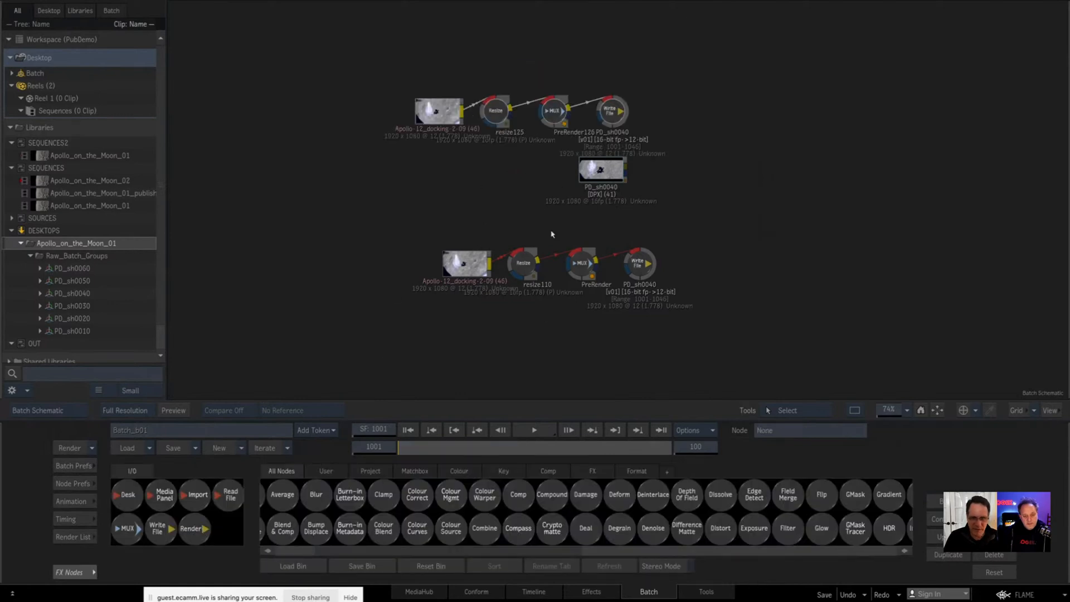
Step: Shift the second appended node chain and open its PD_sh0040 Write File node's settings
{"action": "left_click_drag", "start_coordinate": [609, 108], "coordinate": [638, 110]}
{"action": "left_click", "coordinate": [710, 202]}
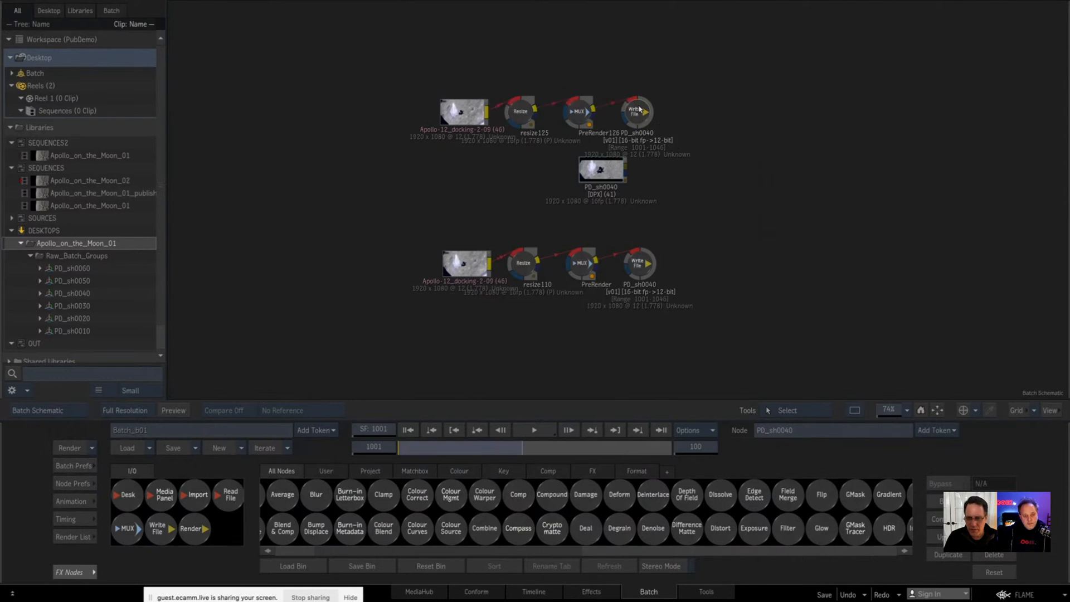
{"action": "double_click", "coordinate": [639, 111]}
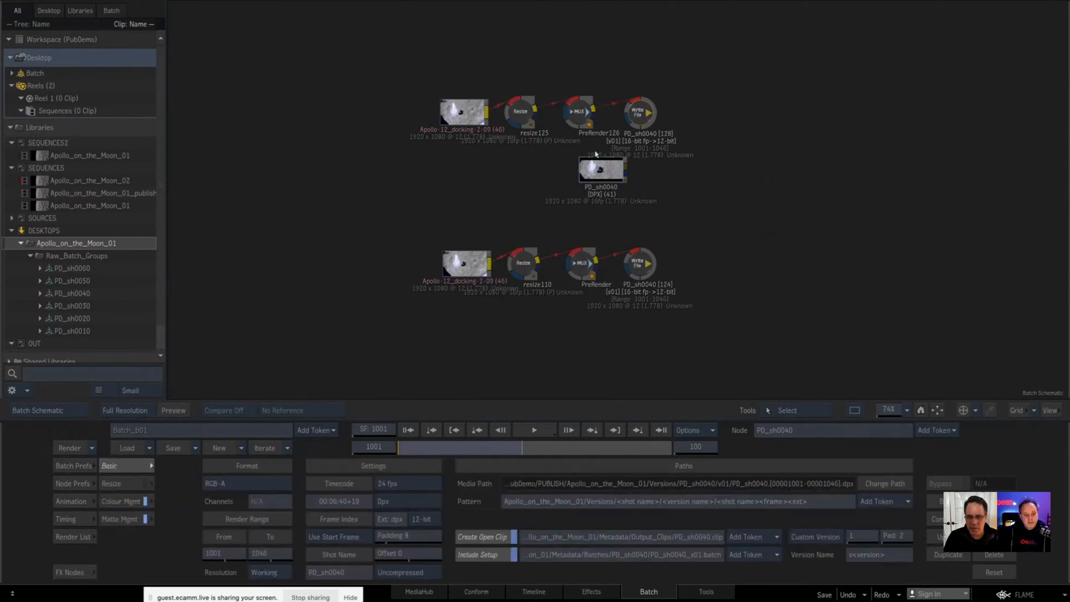
Step: Place the PD_sh0040 clip between the two node chains and switch it to version v01
{"action": "left_click_drag", "start_coordinate": [599, 166], "coordinate": [662, 193]}
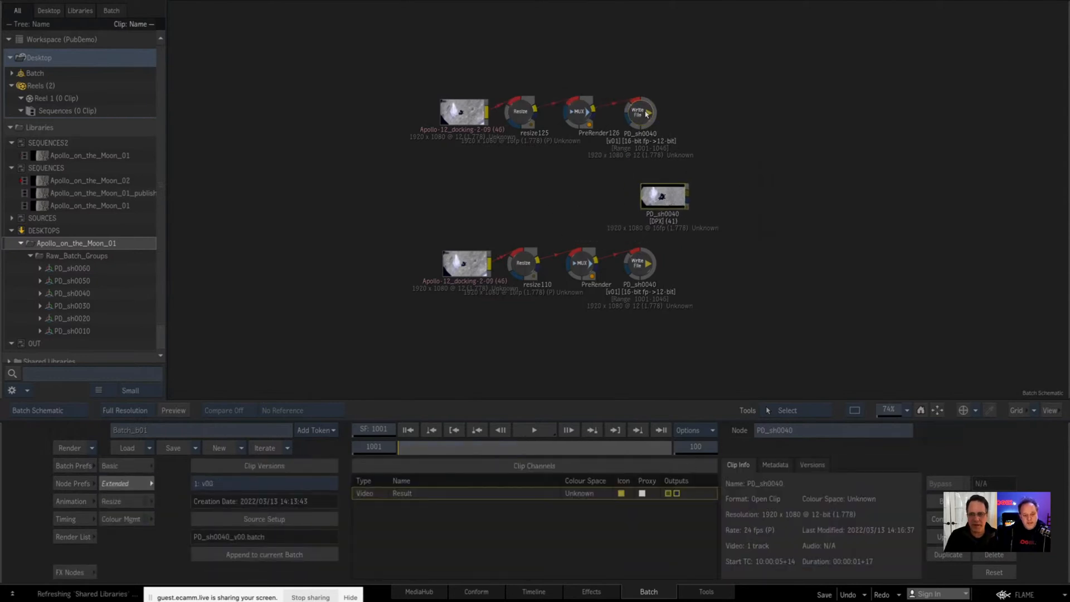
{"action": "left_click_drag", "start_coordinate": [645, 112], "coordinate": [649, 113]}
{"action": "left_click_drag", "start_coordinate": [390, 52], "coordinate": [701, 123]}
{"action": "left_click_drag", "start_coordinate": [678, 206], "coordinate": [679, 209]}
{"action": "left_click_drag", "start_coordinate": [359, 190], "coordinate": [752, 353]}
{"action": "left_click", "coordinate": [661, 199]}
{"action": "left_click_drag", "start_coordinate": [662, 199], "coordinate": [664, 202]}
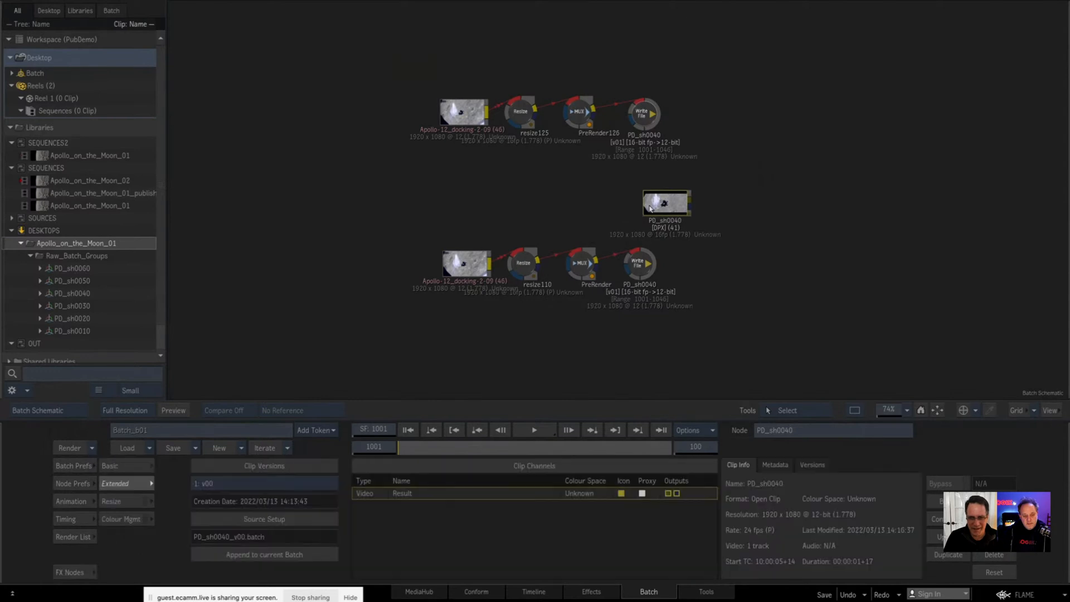
{"action": "left_click", "coordinate": [231, 483]}
{"action": "left_click", "coordinate": [238, 469]}
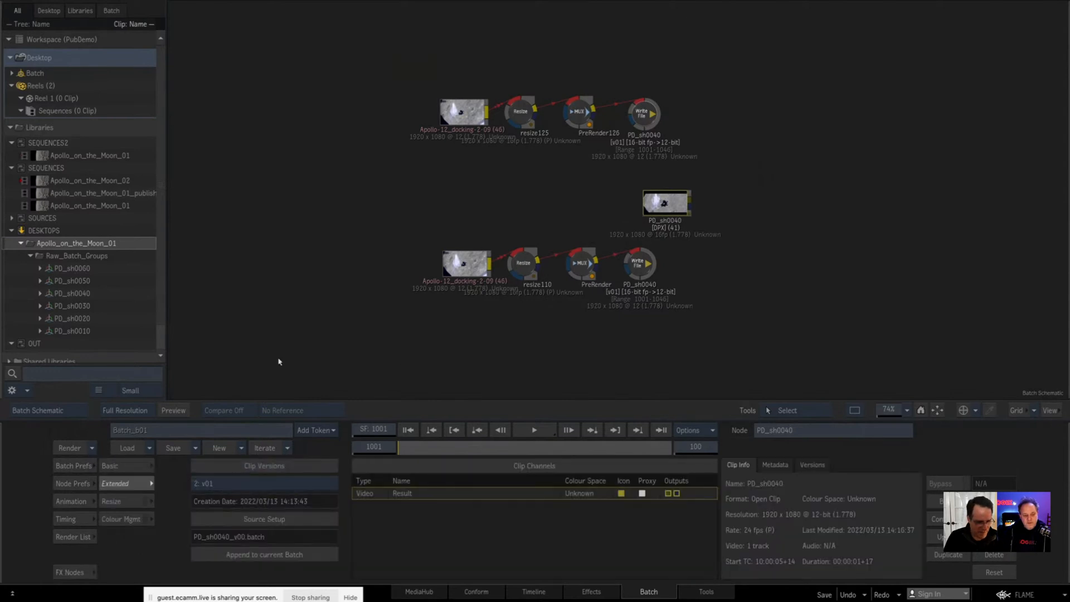
Step: Paste a fresh PD_sh0040 clip into the schematic, deleting the old clip and both appended node chains
{"action": "right_click", "coordinate": [803, 339]}
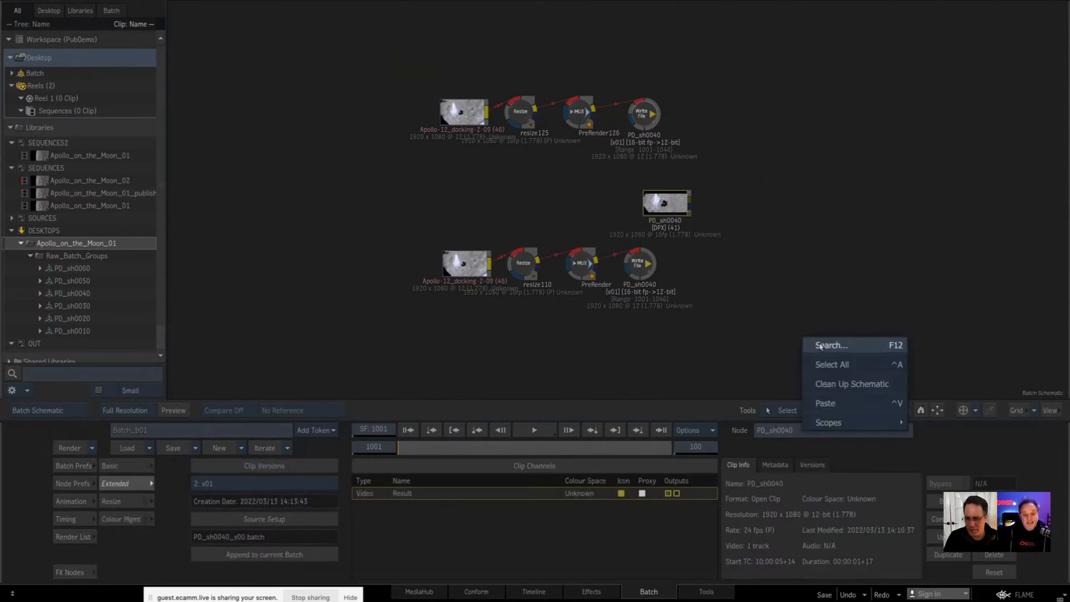
{"action": "left_click", "coordinate": [830, 403]}
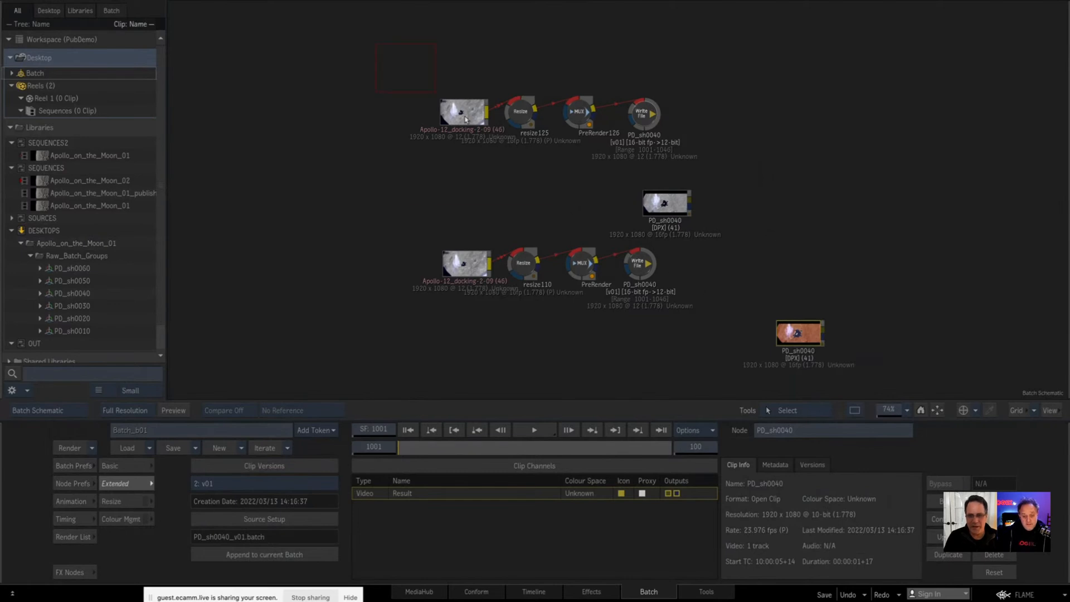
{"action": "left_click_drag", "start_coordinate": [466, 119], "coordinate": [752, 306]}
{"action": "key", "text": "Delete"}
{"action": "left_click_drag", "start_coordinate": [796, 337], "coordinate": [625, 153]}
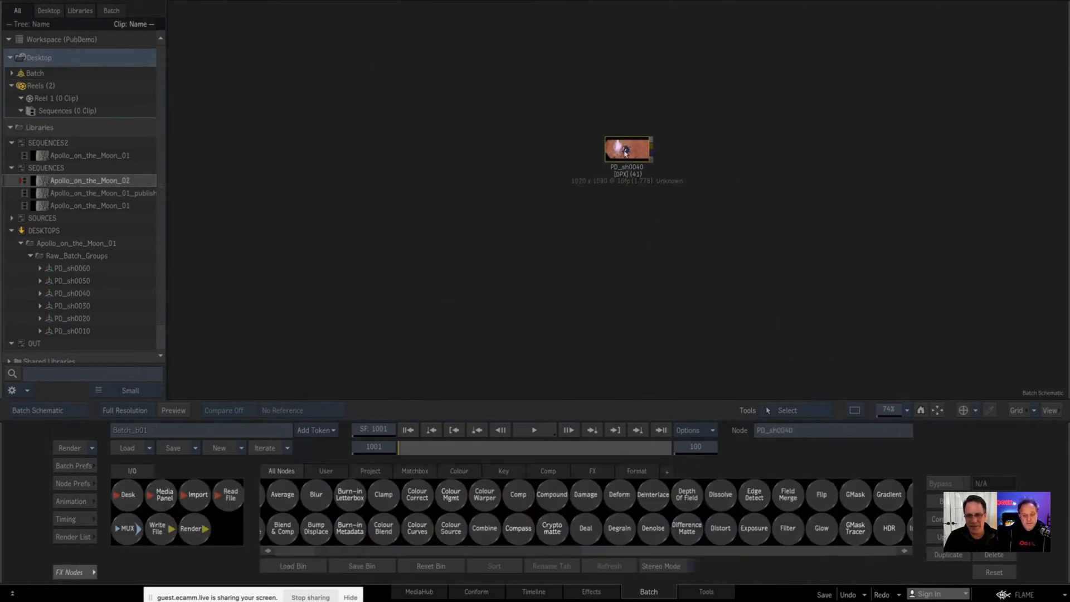
Step: Append the PD_sh0040_v01.batch source setup, ungroup its nodes and move the PD_sh0040 clip clear above them
{"action": "double_click", "coordinate": [623, 154]}
{"action": "left_click", "coordinate": [237, 555]}
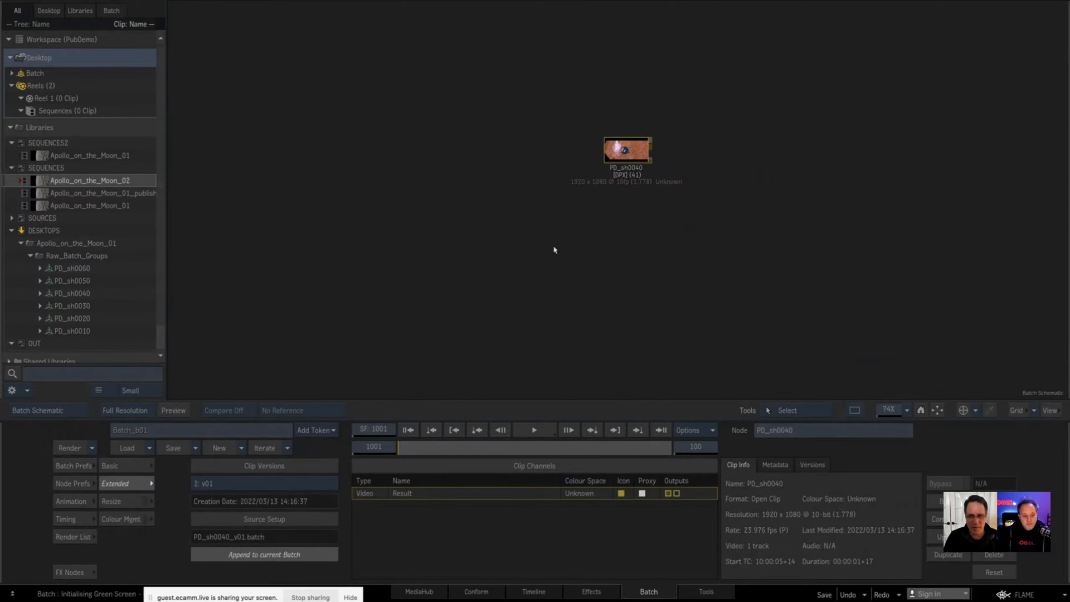
{"action": "double_click", "coordinate": [524, 135]}
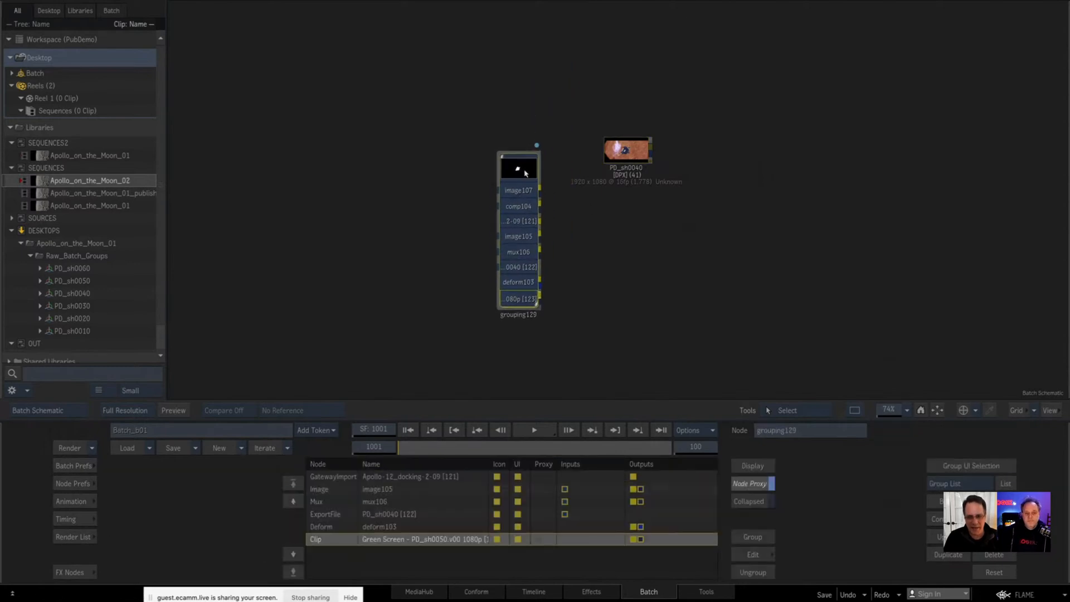
{"action": "left_click", "coordinate": [752, 573]}
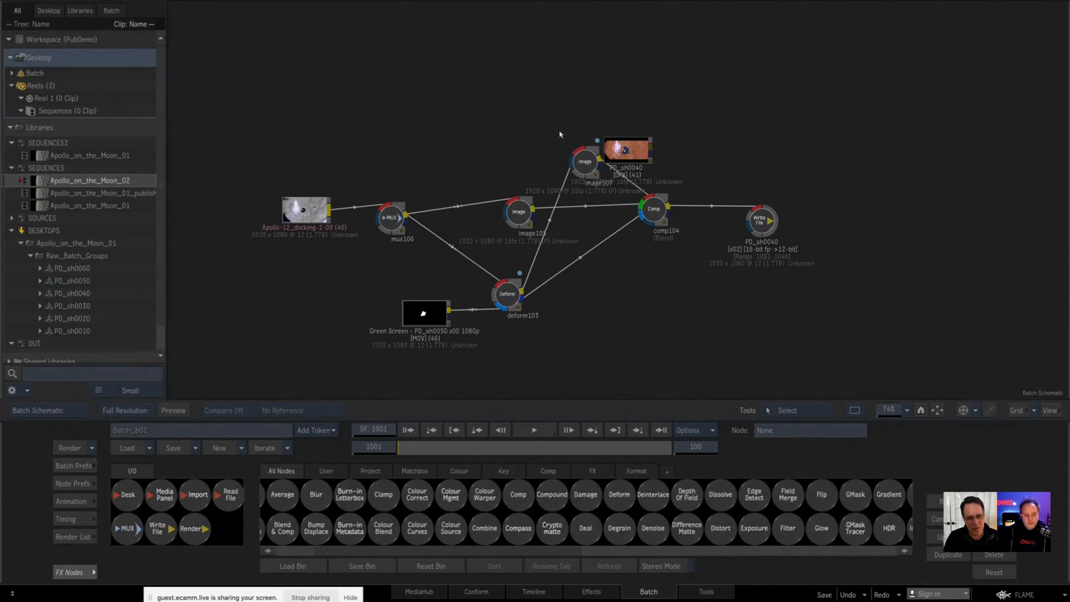
{"action": "left_click_drag", "start_coordinate": [634, 144], "coordinate": [647, 85]}
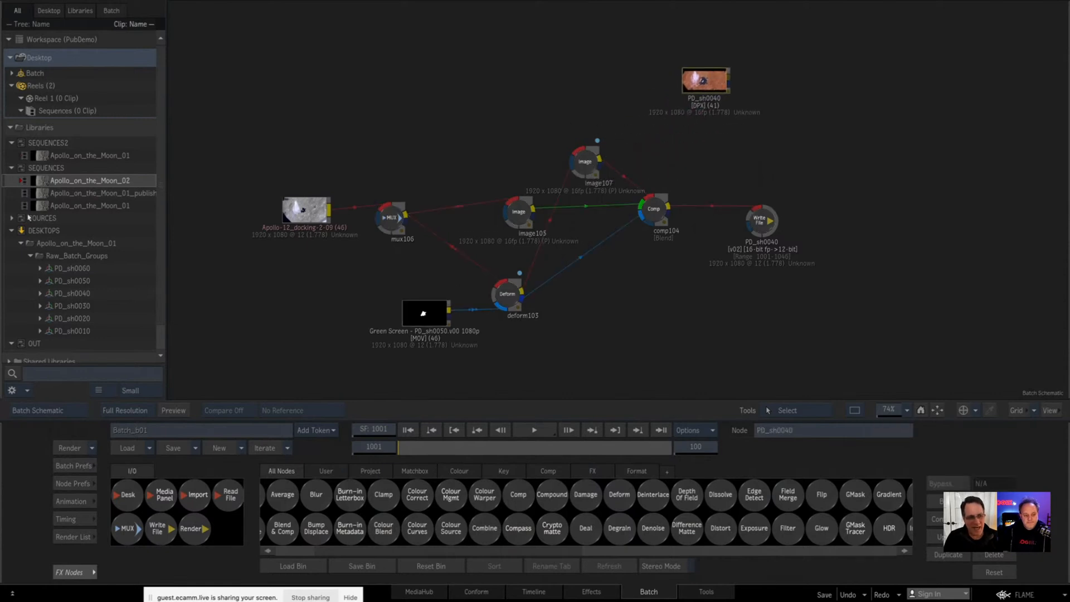
Step: Review the PD_sh0040 Write File node's settings and shift the gamma in image105's MasterGrade1 toward yellow
{"action": "left_click", "coordinate": [759, 218]}
{"action": "double_click", "coordinate": [763, 222]}
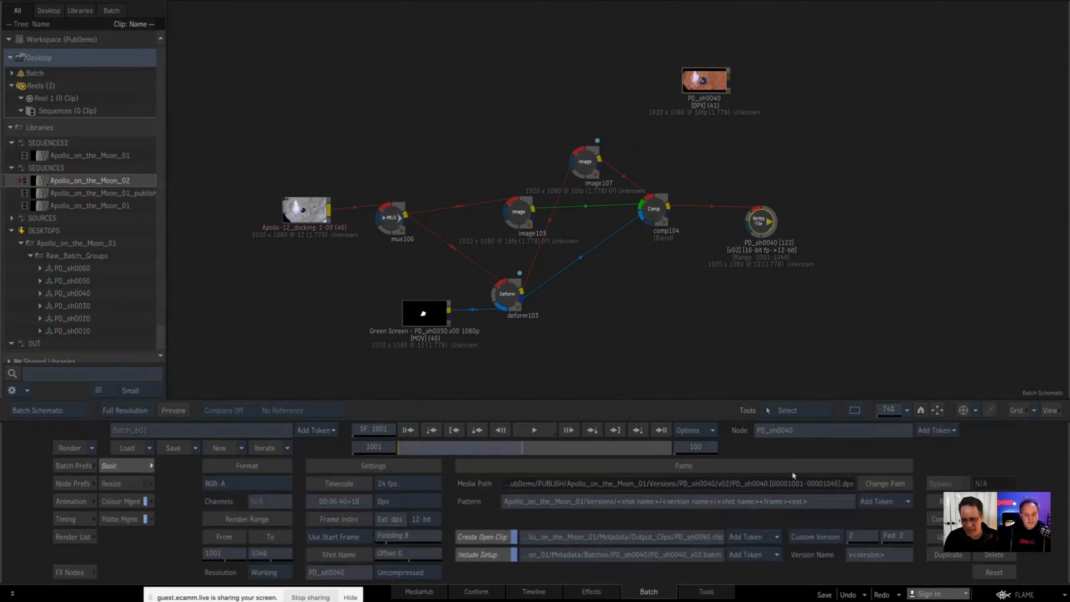
{"action": "double_click", "coordinate": [518, 215]}
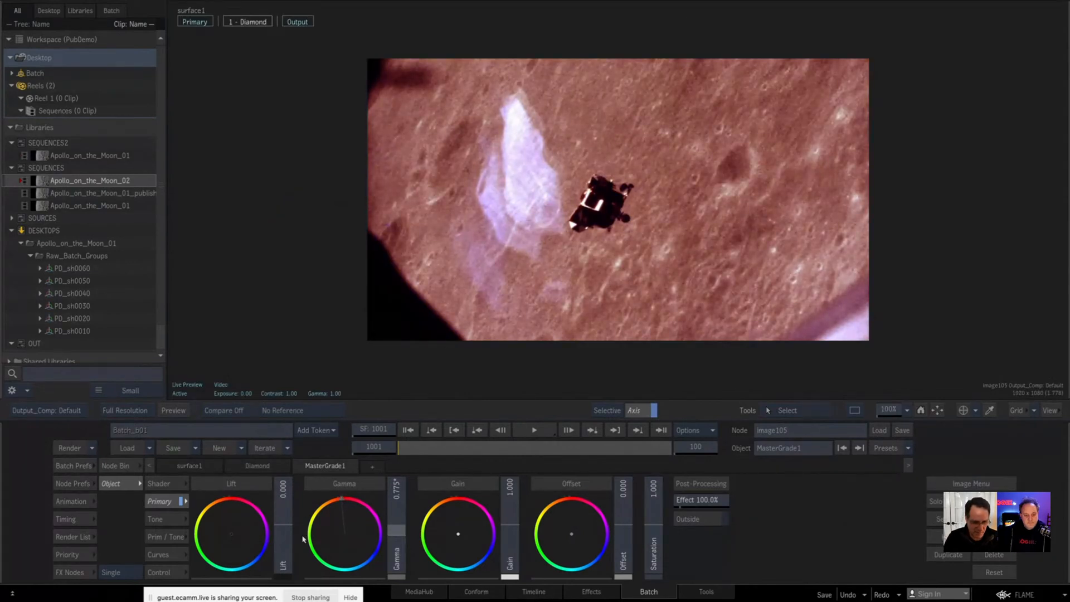
{"action": "left_click_drag", "start_coordinate": [241, 556], "coordinate": [264, 514]}
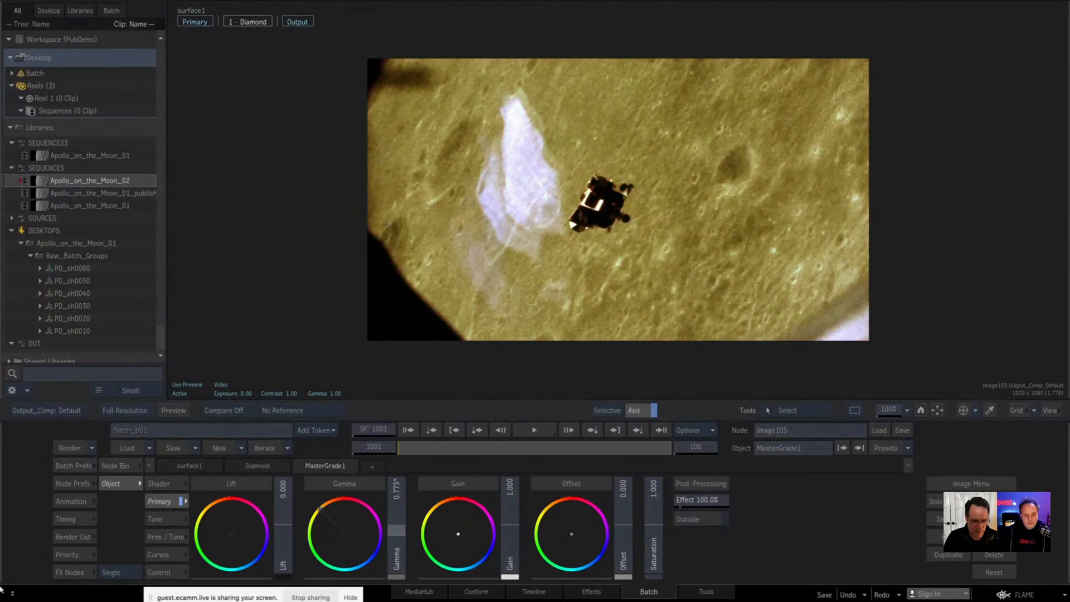
{"action": "key", "text": "Escape"}
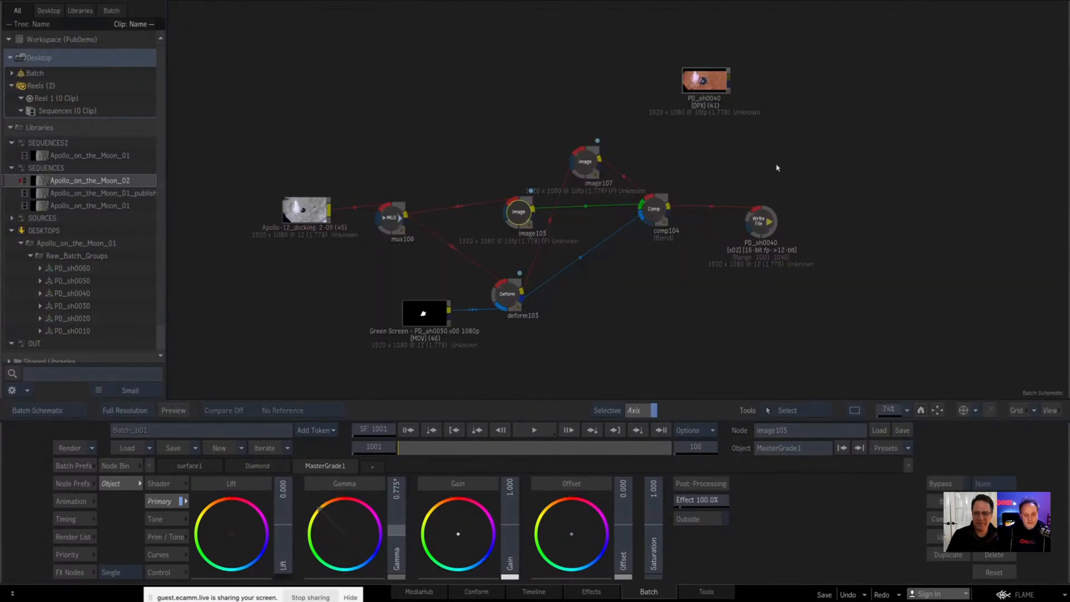
Step: Render the PD_sh0040 Write File node and overwrite all existing files with the same name
{"action": "left_click", "coordinate": [762, 222]}
{"action": "left_click", "coordinate": [70, 447]}
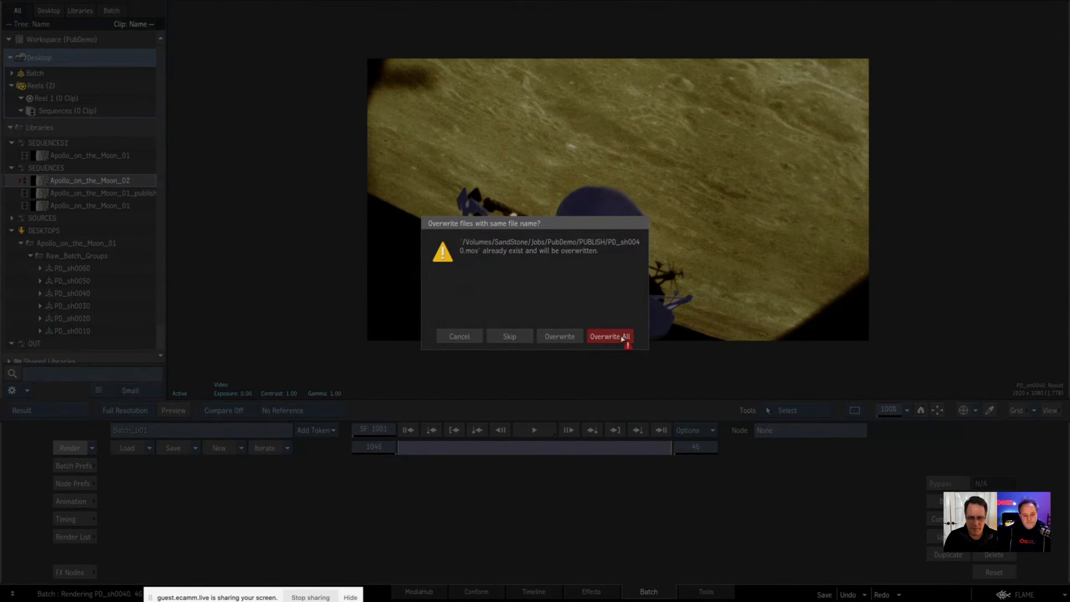
{"action": "left_click", "coordinate": [623, 337]}
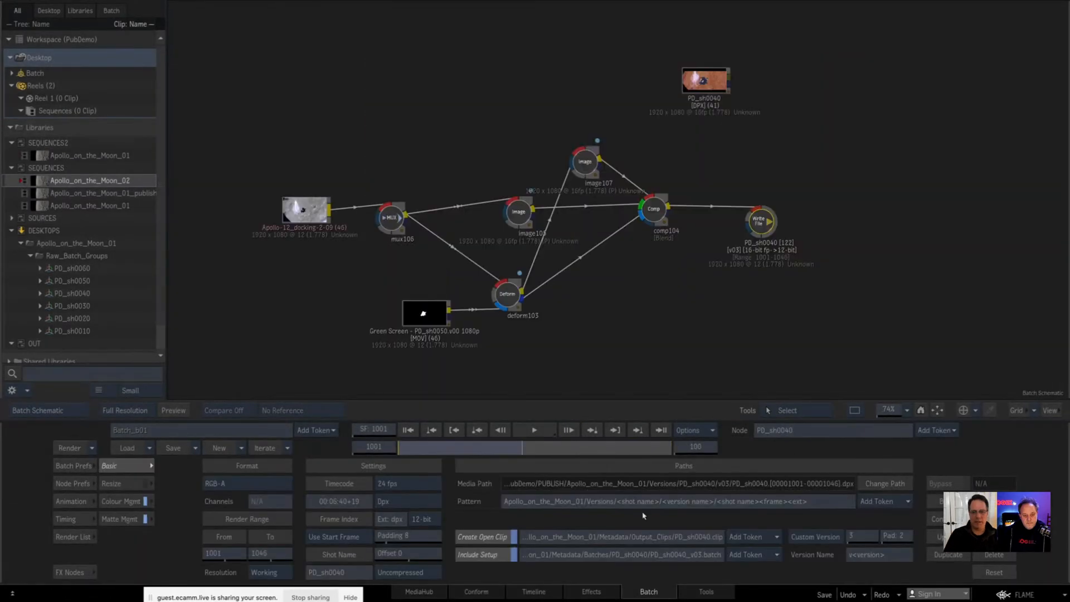
Step: Return to the Apollo_on_the_Moon_02 timeline and set the PD_sh0040 segment's clip version to v02
{"action": "left_click", "coordinate": [535, 591]}
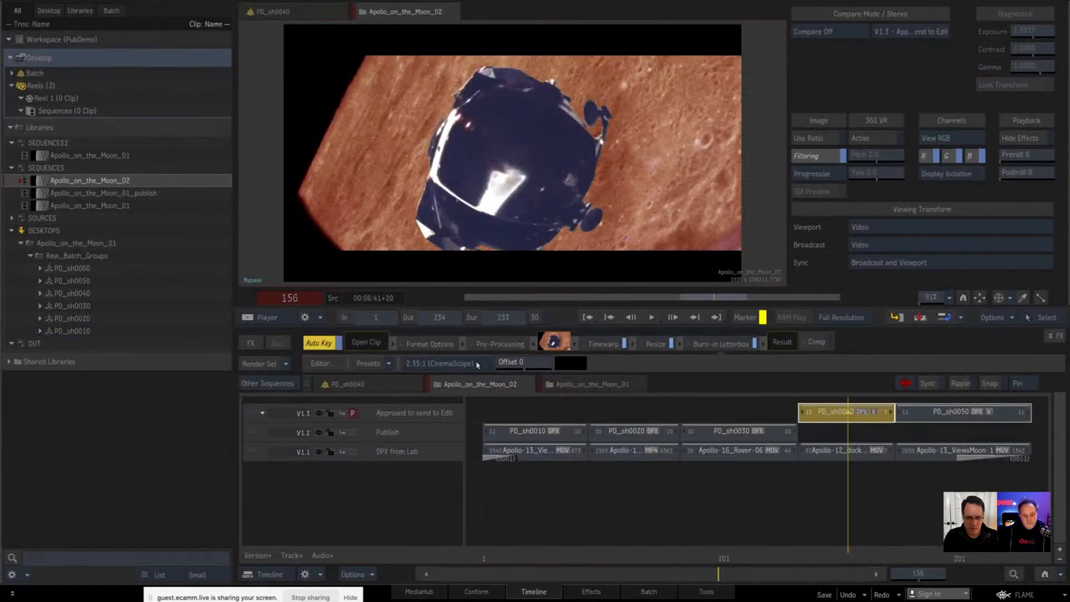
{"action": "left_click", "coordinate": [491, 346]}
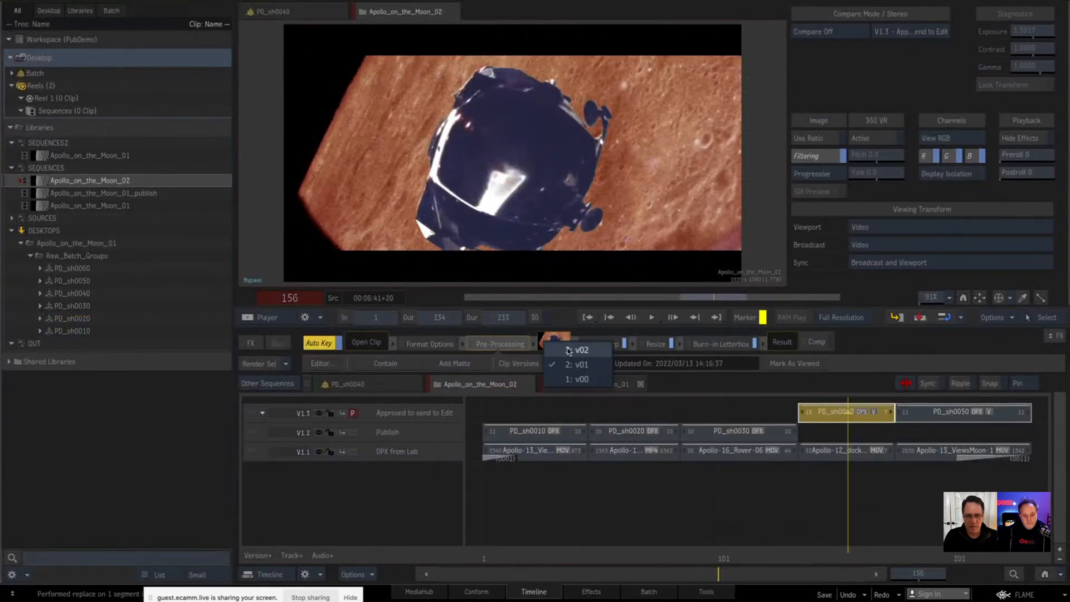
{"action": "left_click", "coordinate": [574, 349]}
Step: Compare the PD_sh0040 segment's versions v01 and v00, viewing frame 135, and end on v02
{"action": "left_click", "coordinate": [557, 342]}
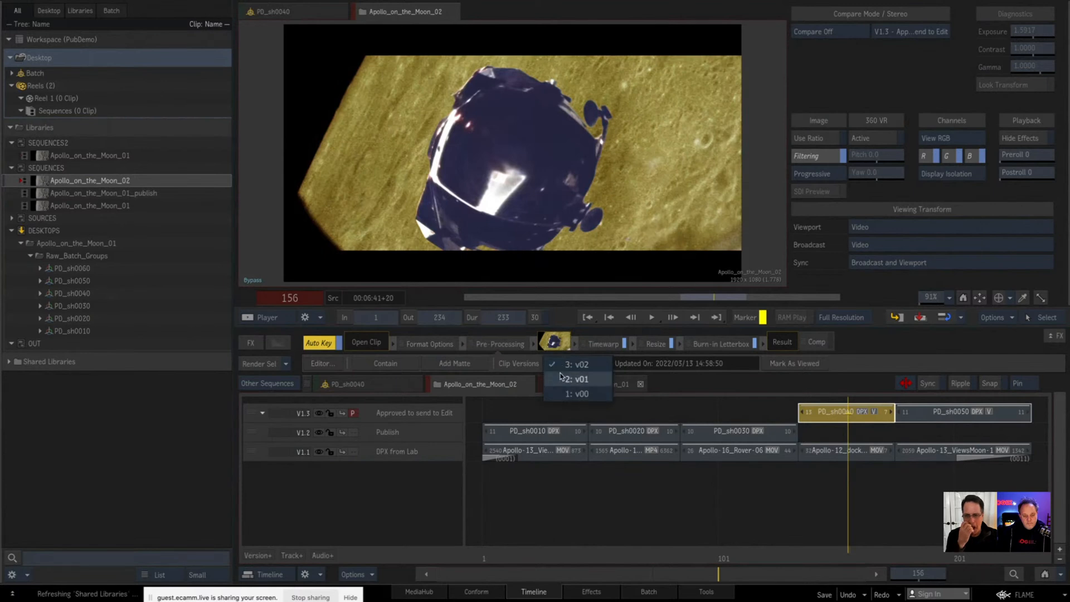
{"action": "left_click", "coordinate": [565, 379]}
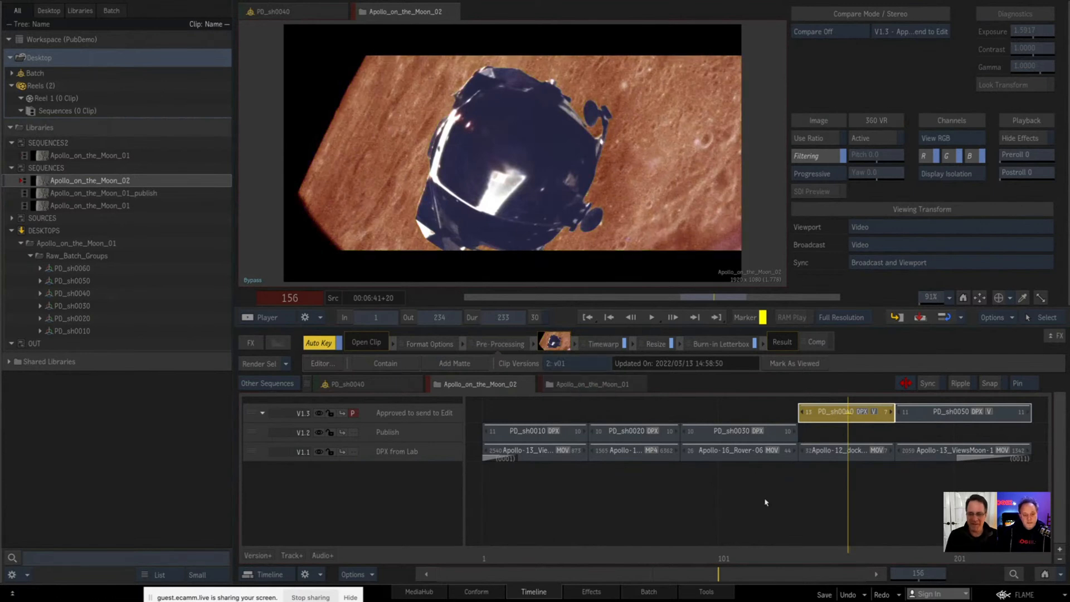
{"action": "left_click", "coordinate": [798, 514]}
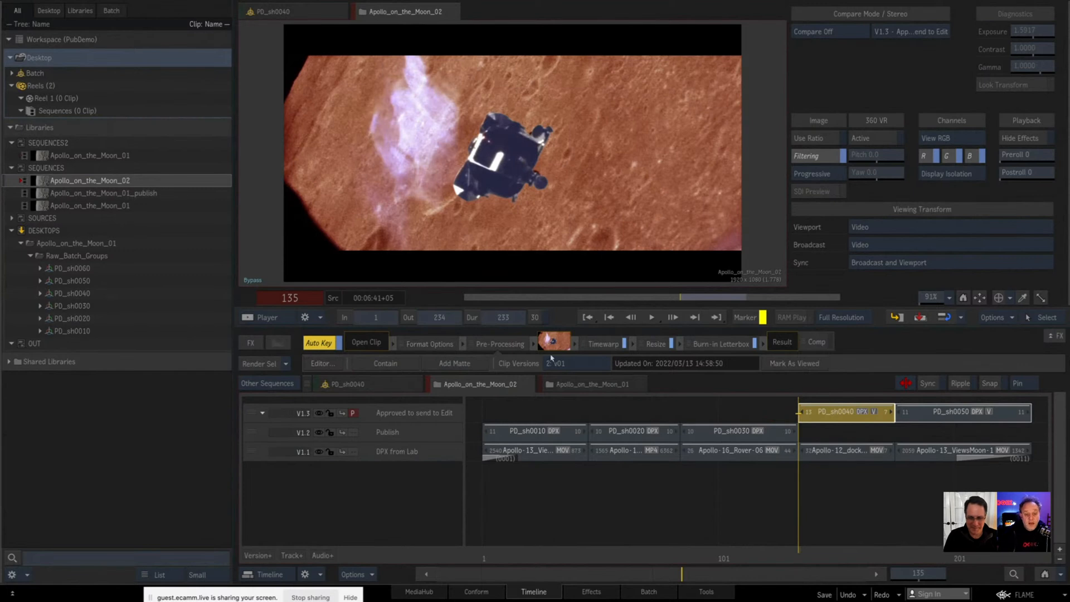
{"action": "left_click", "coordinate": [561, 364]}
{"action": "left_click", "coordinate": [569, 380]}
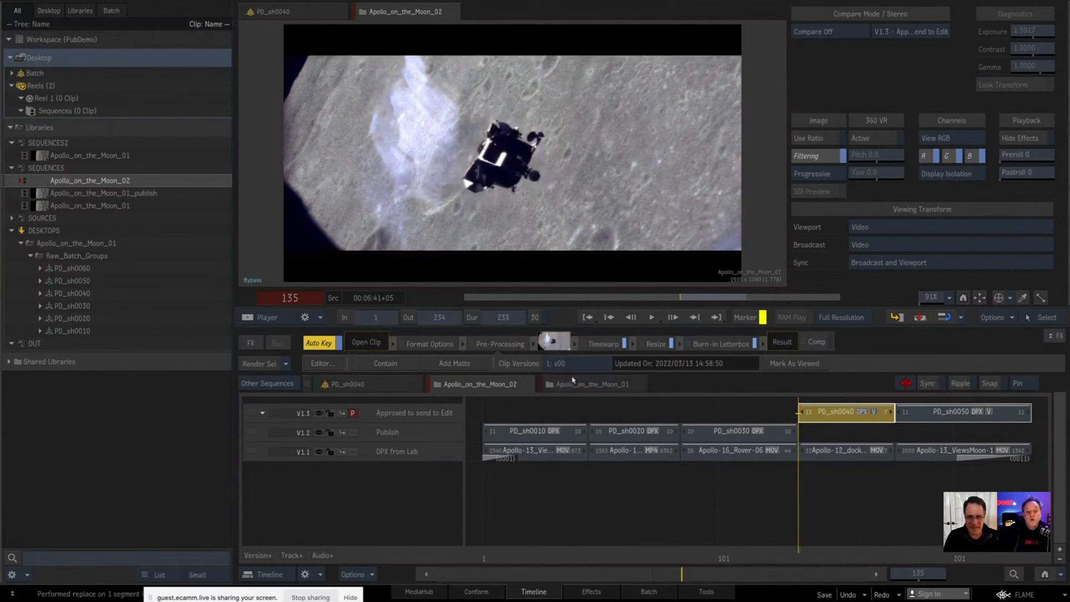
{"action": "left_click", "coordinate": [582, 363]}
{"action": "left_click", "coordinate": [582, 334]}
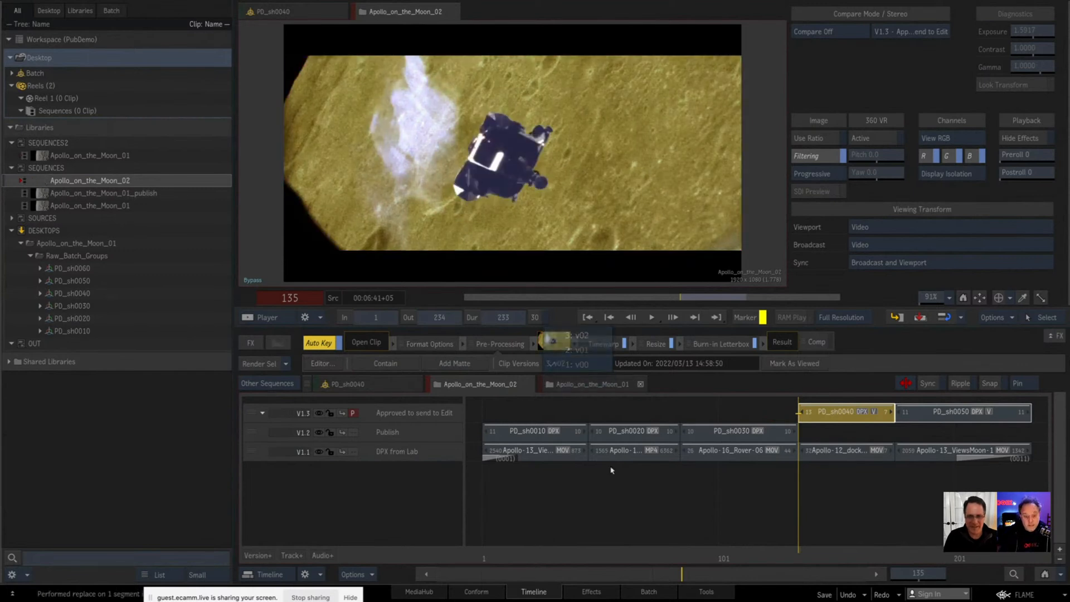
{"action": "left_click", "coordinate": [676, 508]}
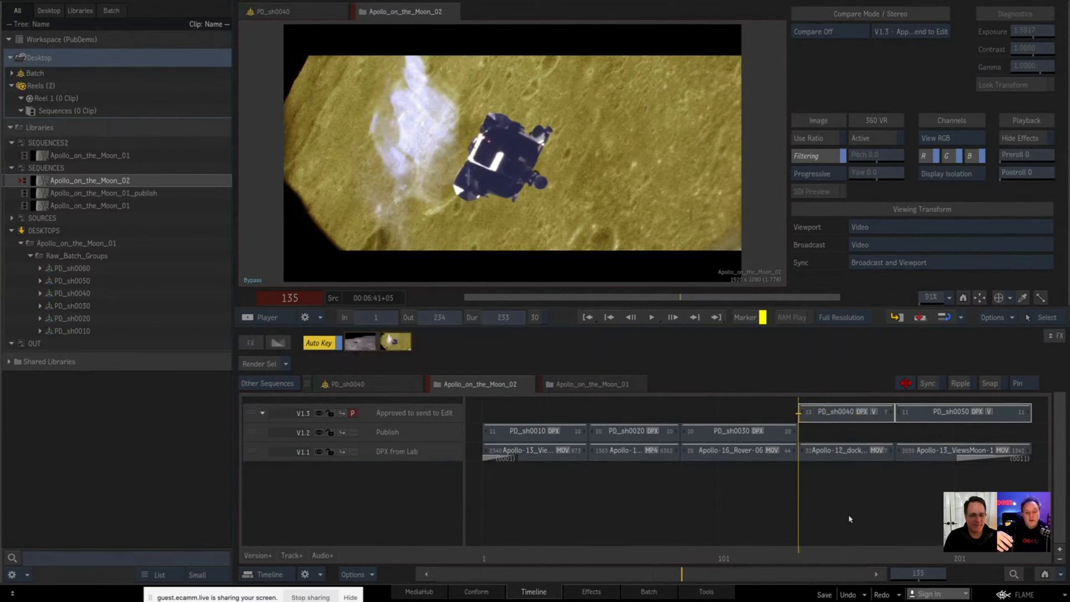
Step: Expand Shared Libraries, collapse the three artist libraries, and select the -UNASSIGNED library
{"action": "left_click", "coordinate": [9, 362]}
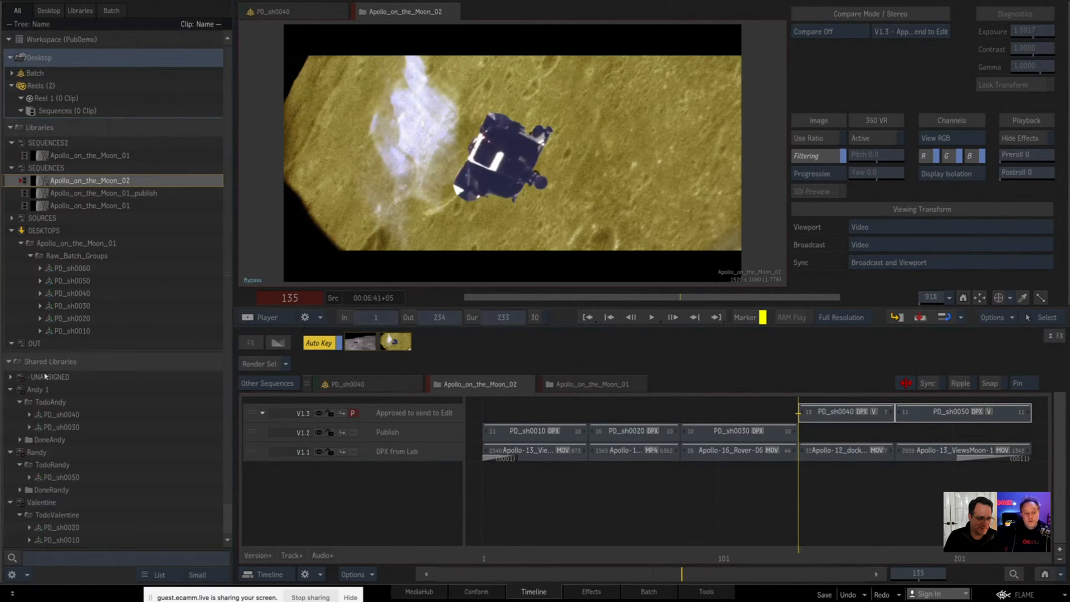
{"action": "left_click", "coordinate": [10, 390]}
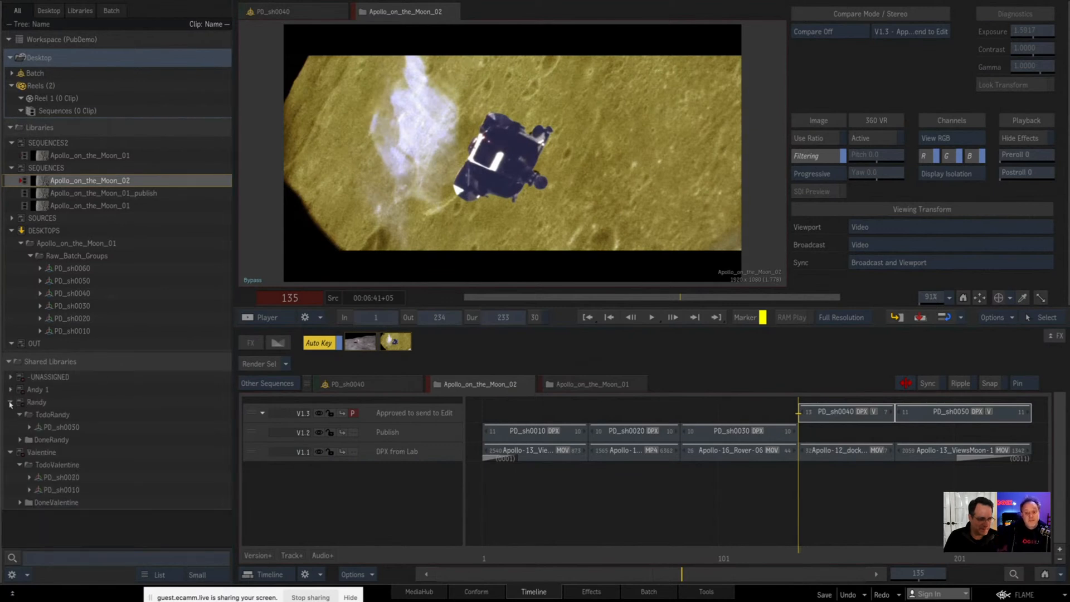
{"action": "left_click", "coordinate": [10, 402]}
{"action": "left_click", "coordinate": [10, 414]}
{"action": "right_click", "coordinate": [63, 378]}
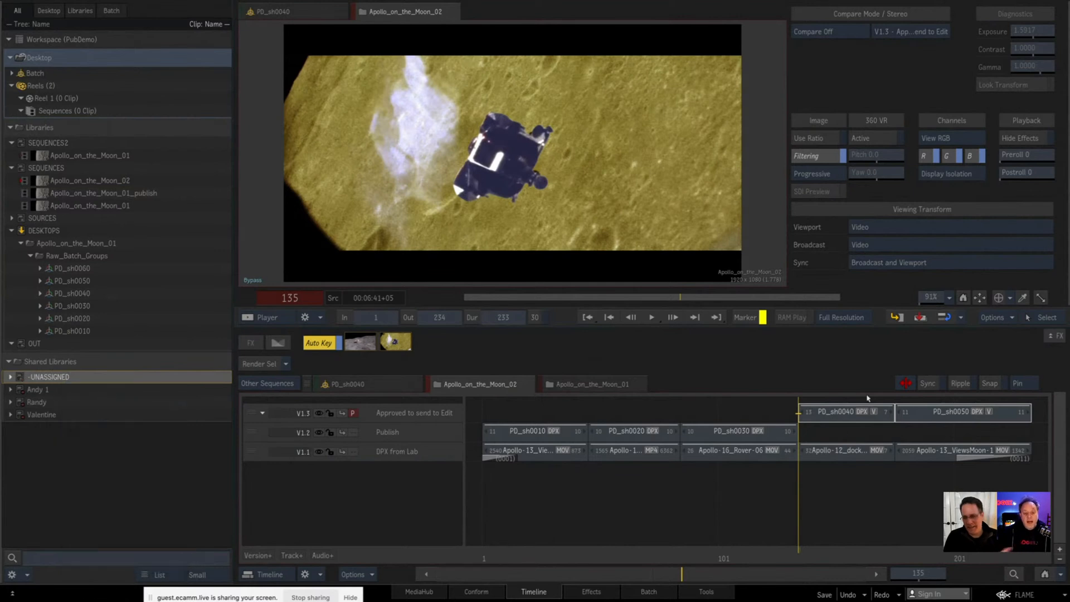
Step: Copy the PD_sh0040 segment from the V1.3 track into the -UNASSIGNED shared library and expand that library
{"action": "left_click", "coordinate": [853, 412]}
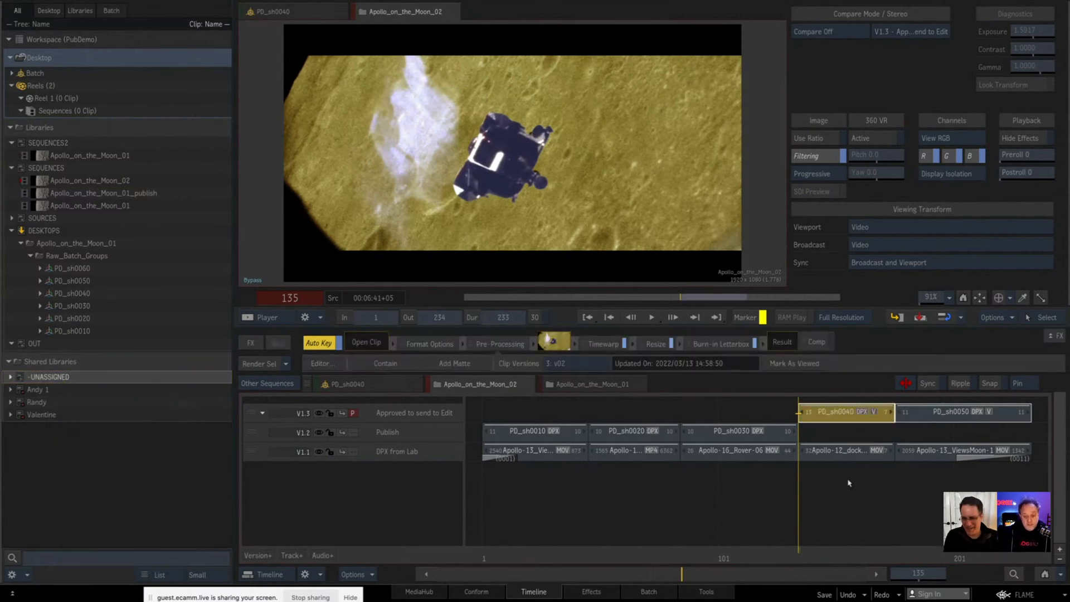
{"action": "left_click_drag", "start_coordinate": [717, 327], "coordinate": [46, 380]}
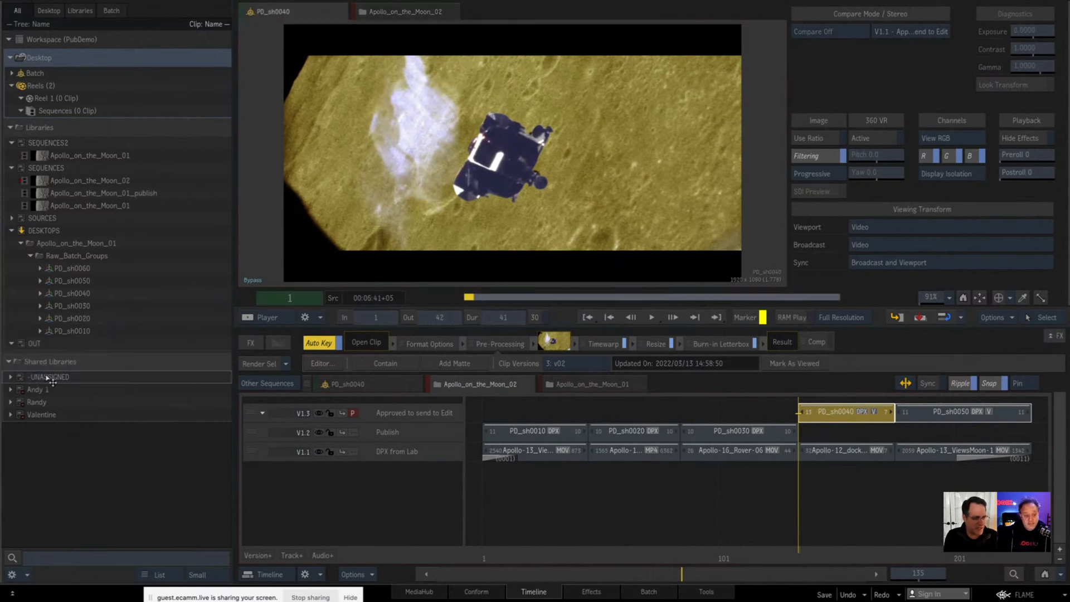
{"action": "left_click", "coordinate": [10, 377]}
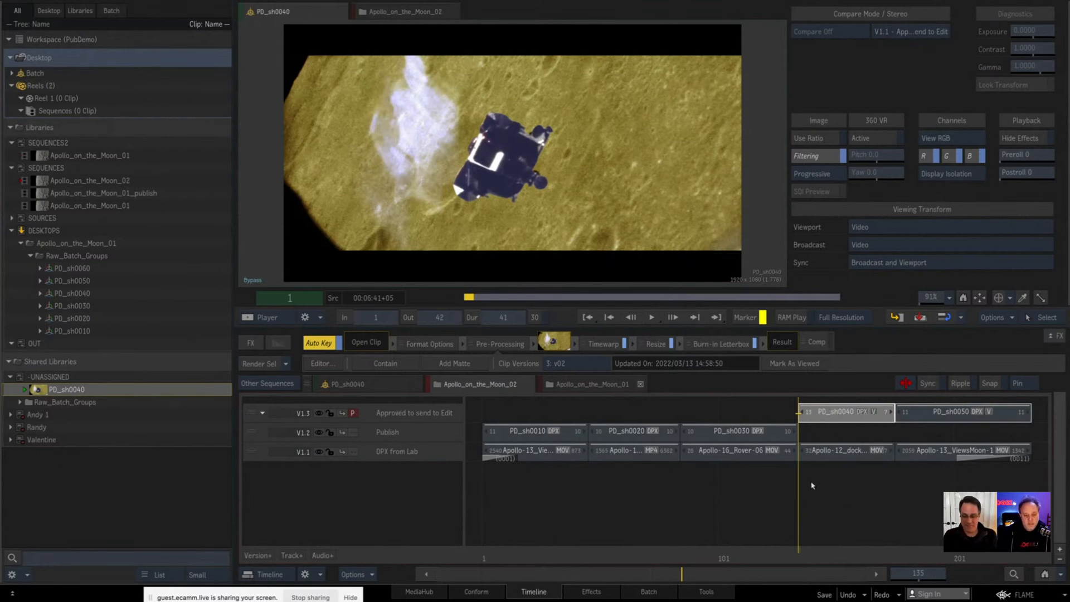
{"action": "left_click", "coordinate": [842, 512]}
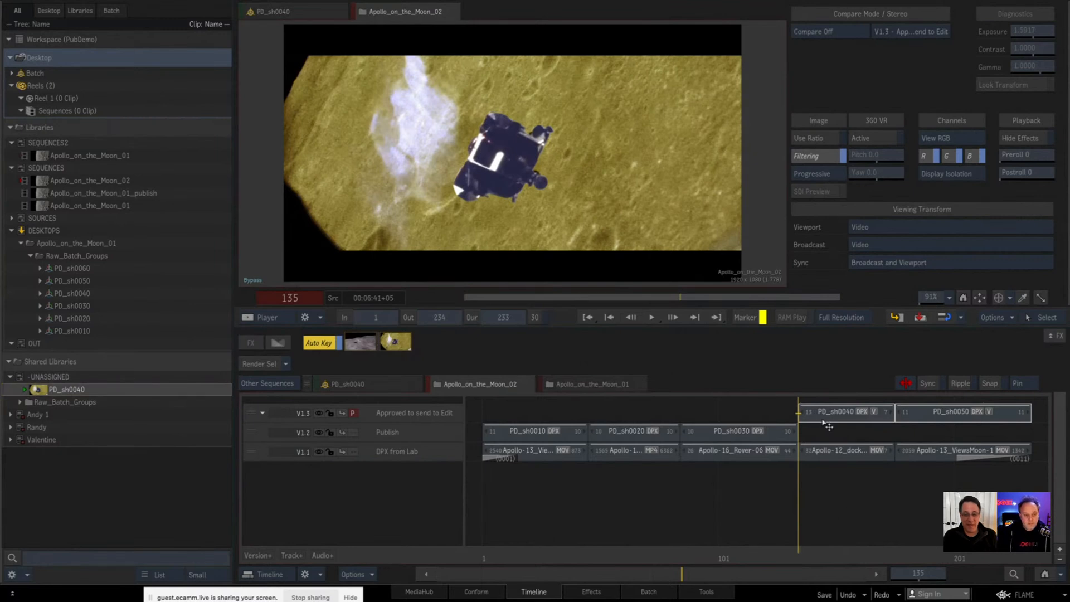
Step: Copy the PD_sh0050 segment from the V1.3 track into the -UNASSIGNED shared library beside PD_sh0040
{"action": "left_click", "coordinate": [858, 413]}
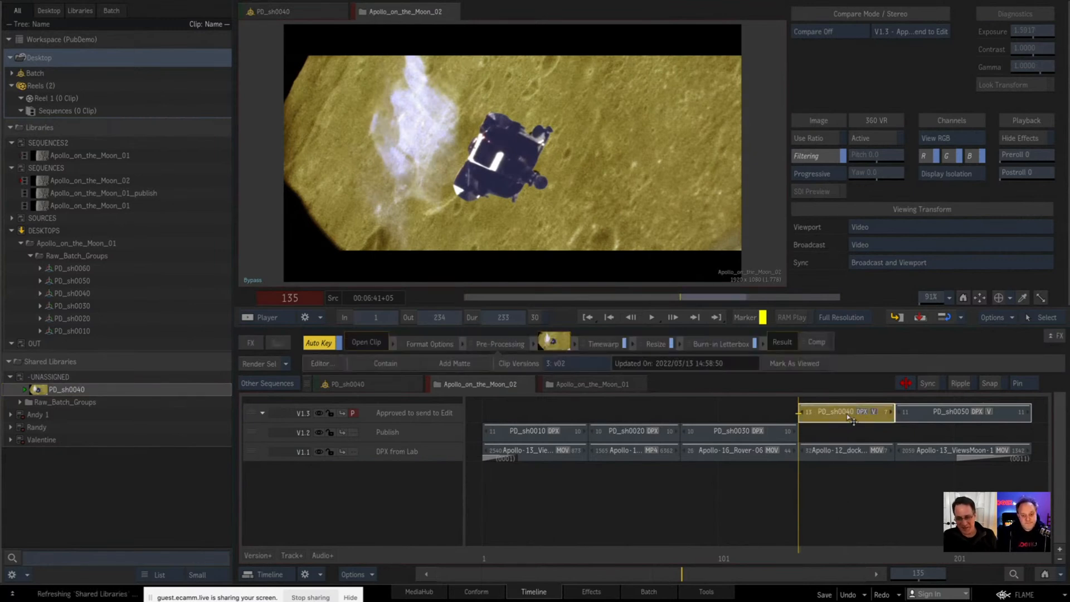
{"action": "left_click", "coordinate": [923, 412]}
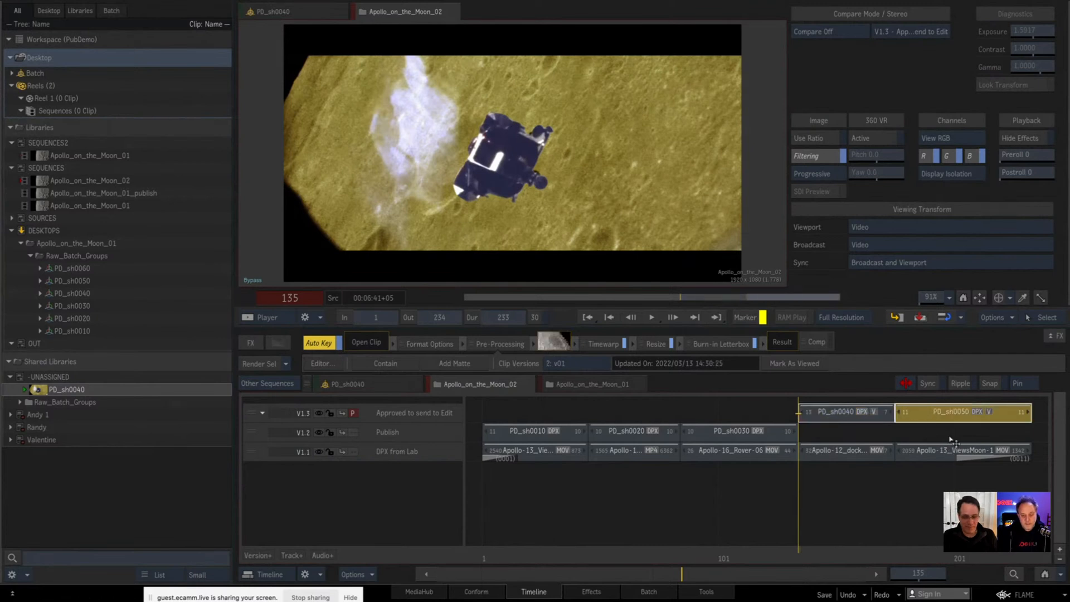
{"action": "left_click_drag", "start_coordinate": [938, 413], "coordinate": [55, 392]}
{"action": "left_click", "coordinate": [40, 404]}
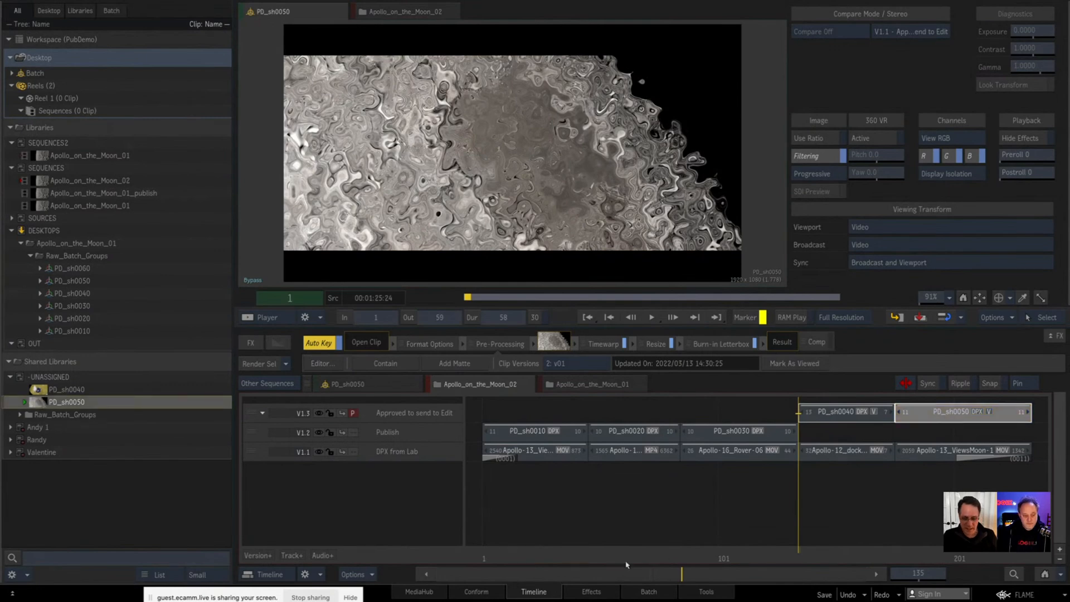
Step: Switch to the Batch environment and create a new batch group on the Desktop
{"action": "left_click", "coordinate": [643, 593]}
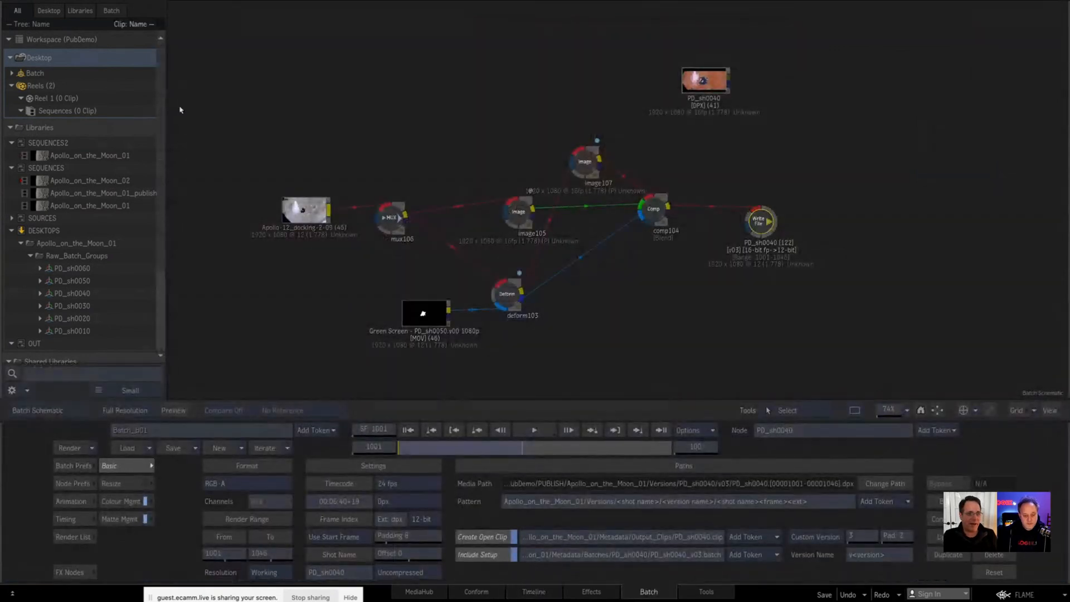
{"action": "right_click", "coordinate": [42, 61]}
{"action": "mouse_move", "coordinate": [85, 74]}
{"action": "left_click", "coordinate": [195, 75]}
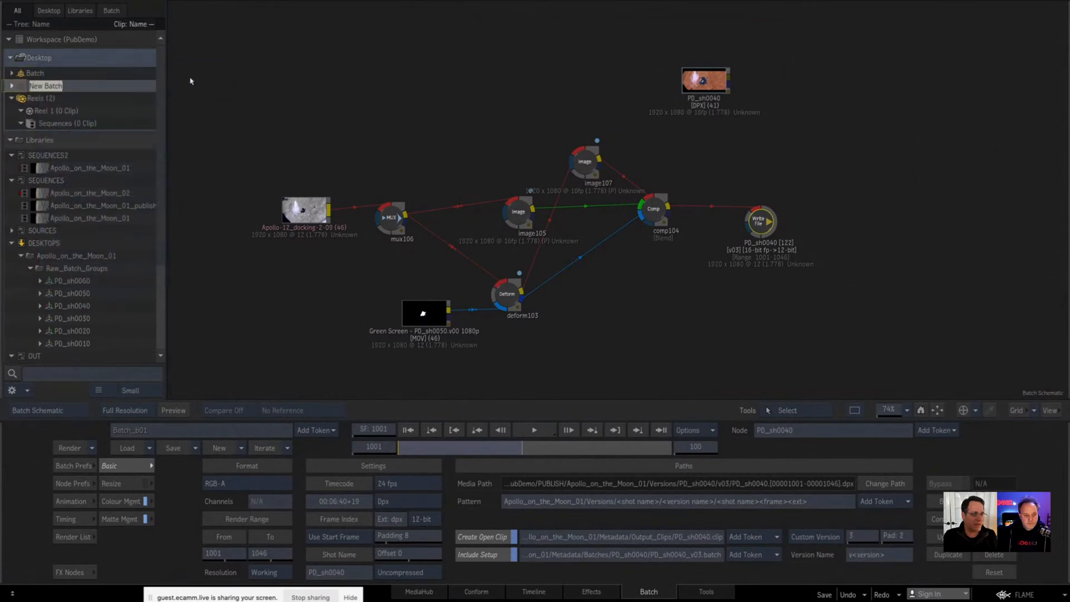
Step: Add the PD_sh0050 clip from -UNASSIGNED to the new batch and append its source setup PD_sh0050_v01.batch to the schematic
{"action": "left_click_drag", "start_coordinate": [161, 243], "coordinate": [179, 383]}
{"action": "left_click_drag", "start_coordinate": [52, 286], "coordinate": [549, 205]}
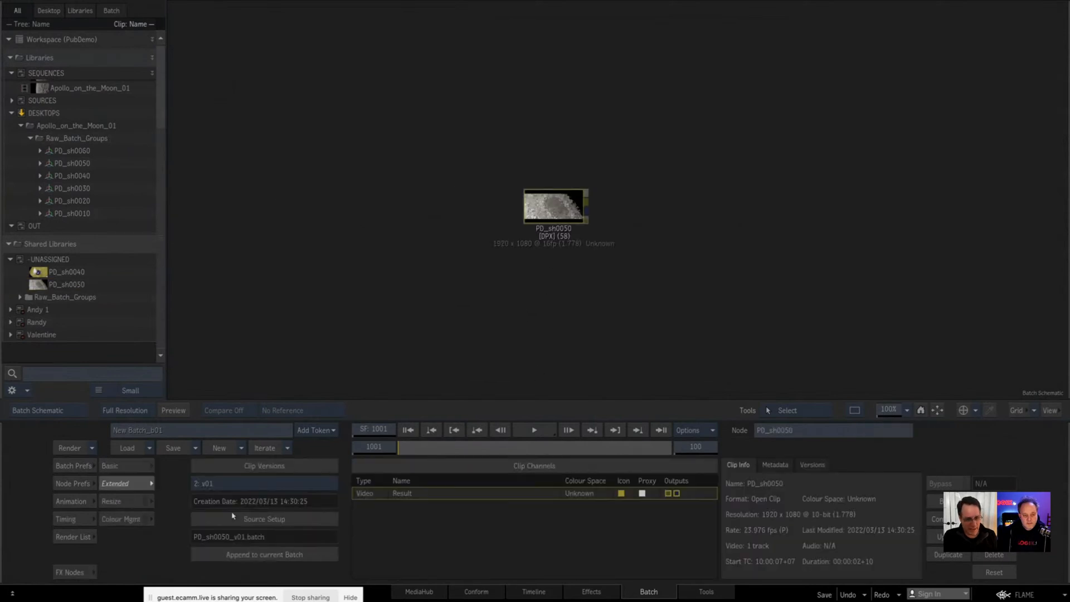
{"action": "left_click", "coordinate": [264, 554]}
{"action": "left_click", "coordinate": [446, 178]}
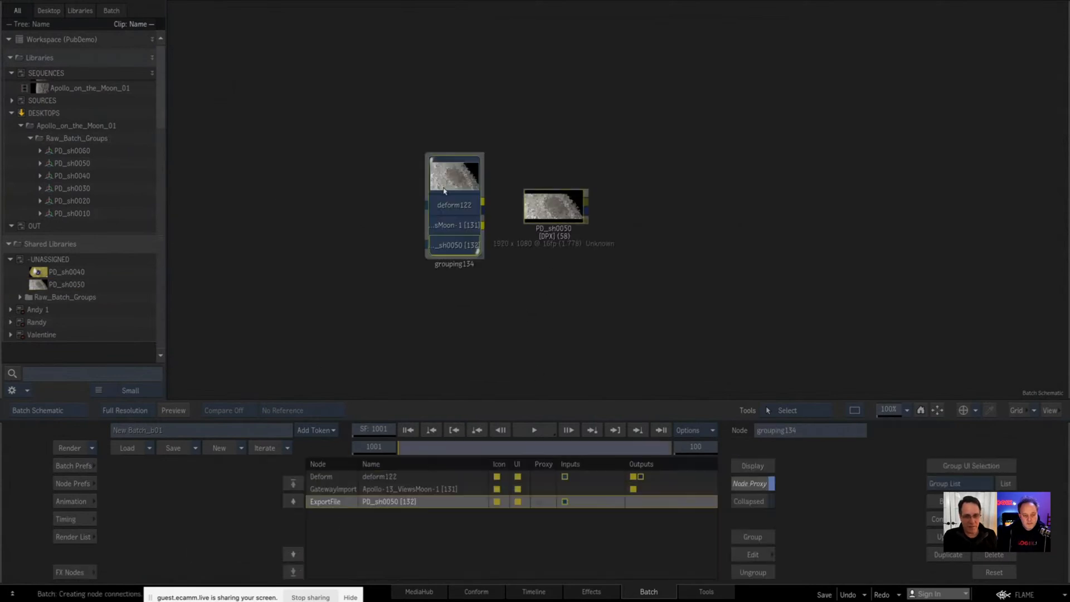
Step: Open the appended setup's group, space out its Deform and Write File nodes, and exit the group
{"action": "double_click", "coordinate": [450, 178]}
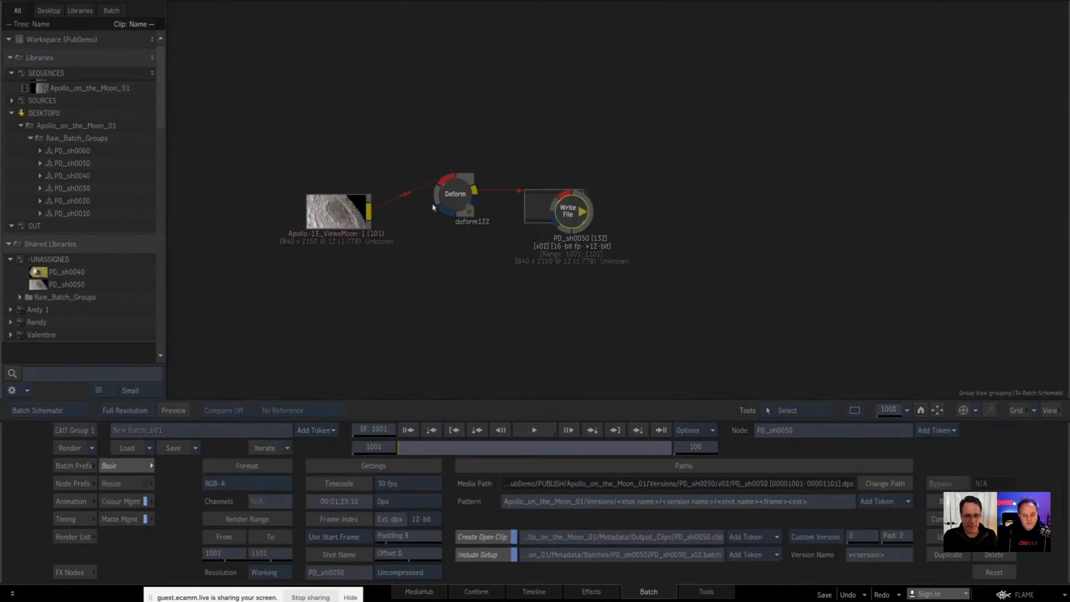
{"action": "left_click_drag", "start_coordinate": [453, 195], "coordinate": [439, 213]}
{"action": "left_click_drag", "start_coordinate": [567, 211], "coordinate": [731, 228]}
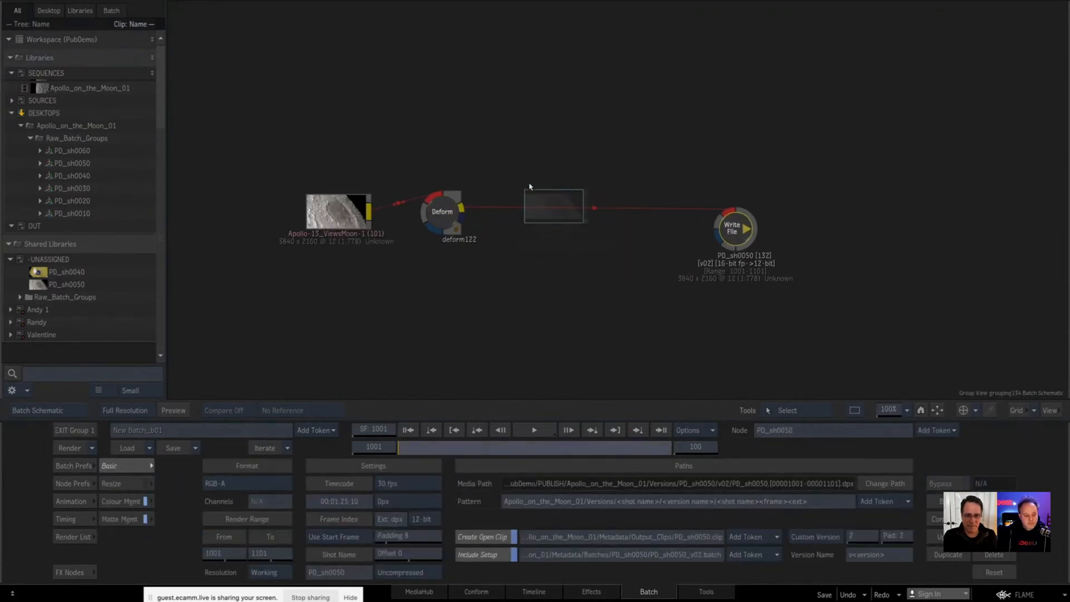
{"action": "left_click", "coordinate": [74, 431]}
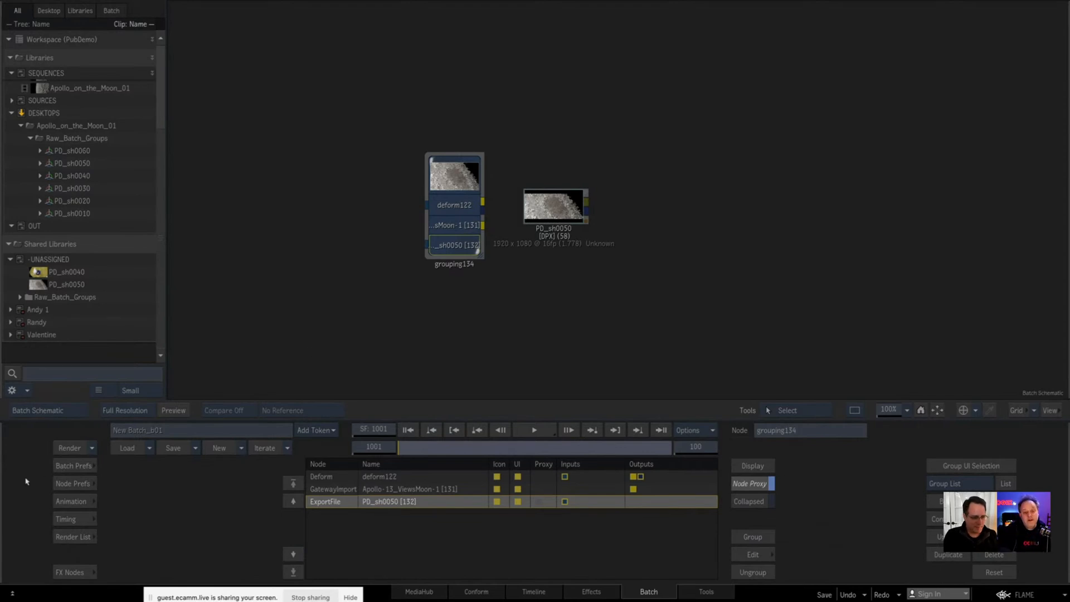
Step: Move the PD_sh0050 clip above the appended group, widen the group node, and ungroup it
{"action": "left_click_drag", "start_coordinate": [553, 212], "coordinate": [562, 105]}
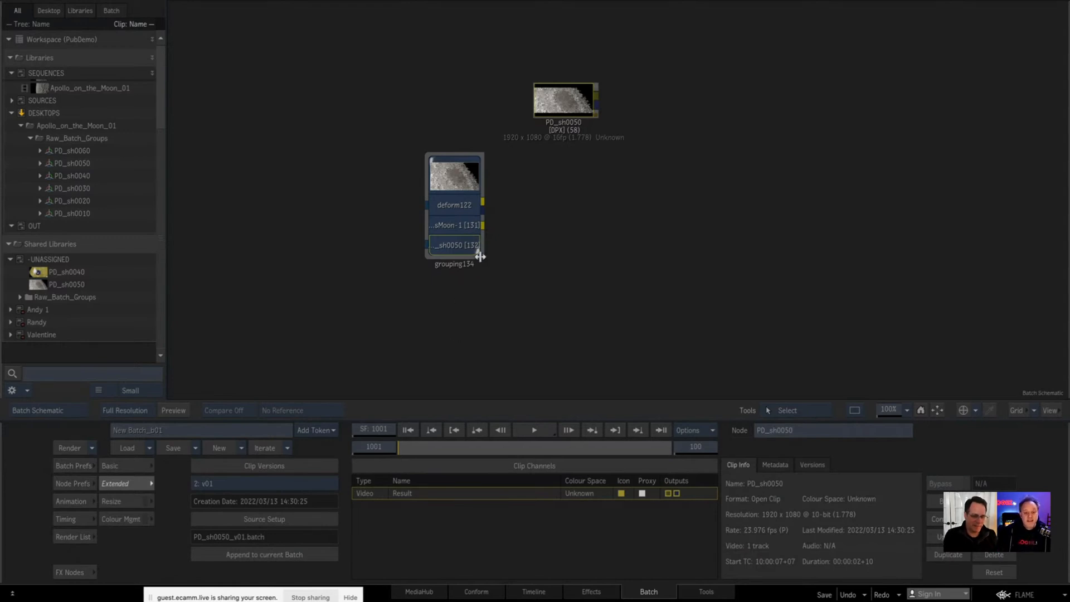
{"action": "left_click_drag", "start_coordinate": [478, 254], "coordinate": [540, 262]}
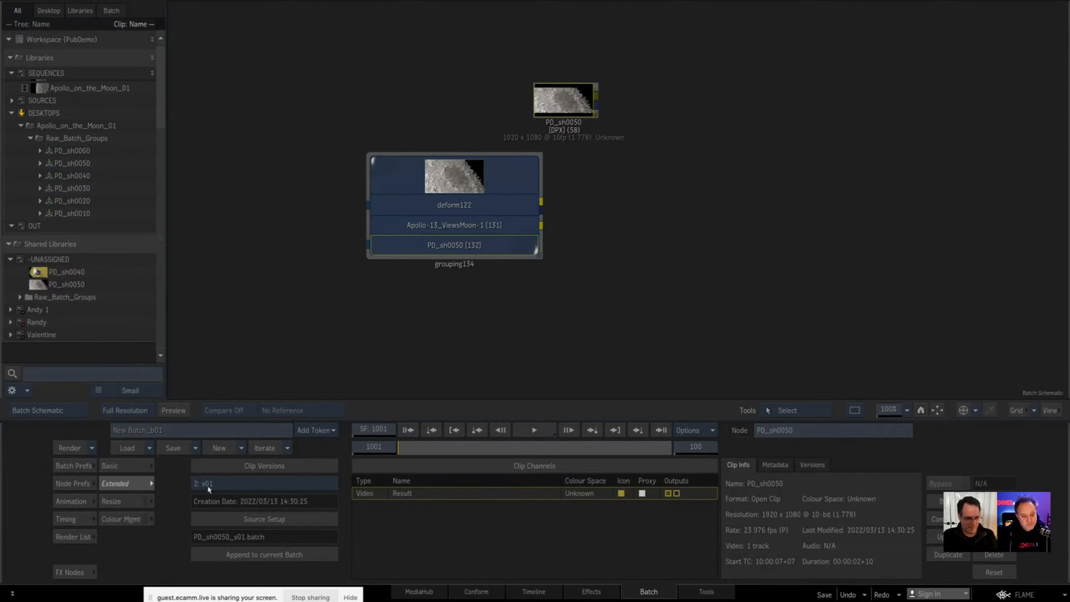
{"action": "left_click", "coordinate": [403, 168]}
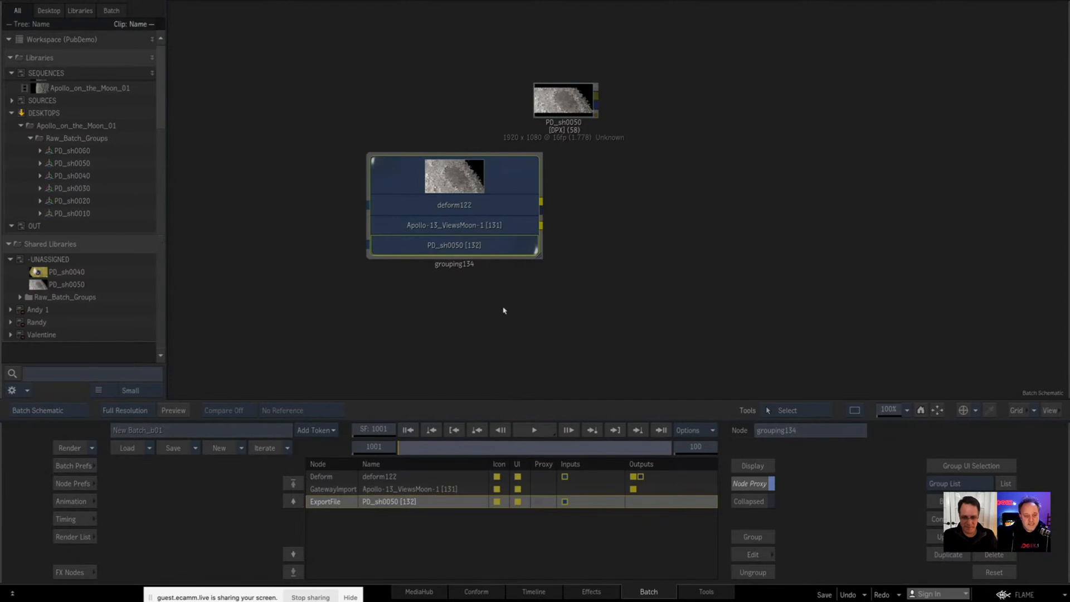
{"action": "left_click", "coordinate": [758, 569]}
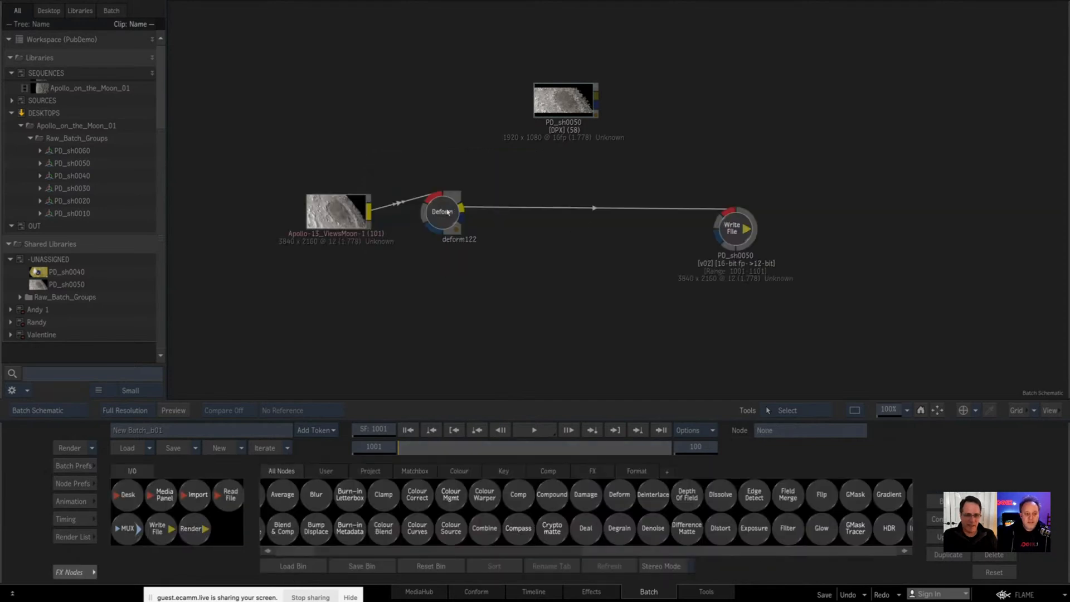
Step: Spread out the Apollo-13_ViewsMoon-1 clip and deform122 node in the schematic, and select the PD_sh0050 Write File node
{"action": "left_click_drag", "start_coordinate": [449, 212], "coordinate": [470, 220]}
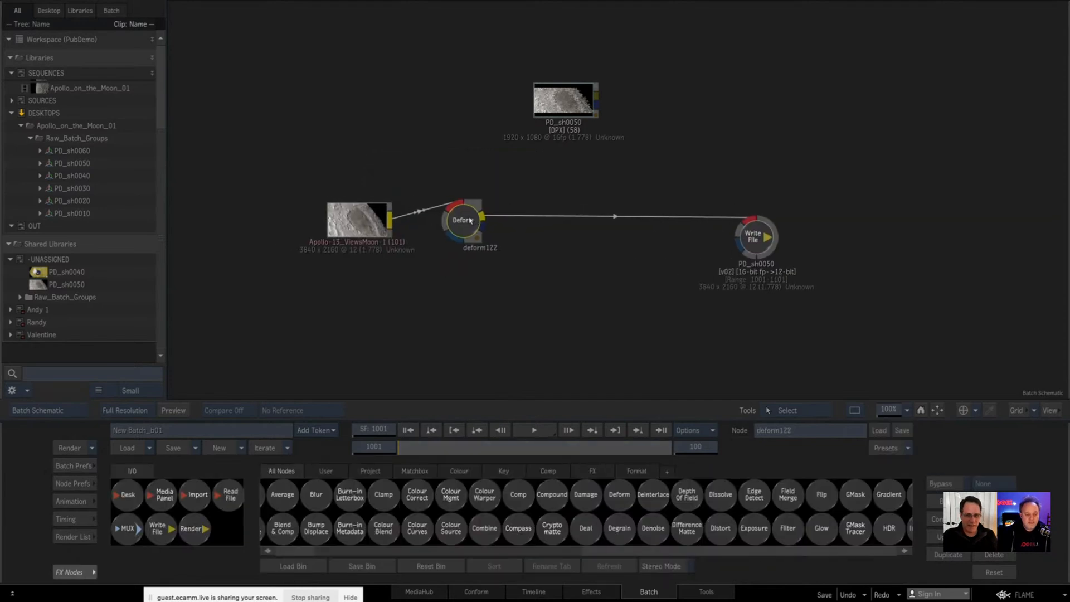
{"action": "left_click", "coordinate": [523, 318]}
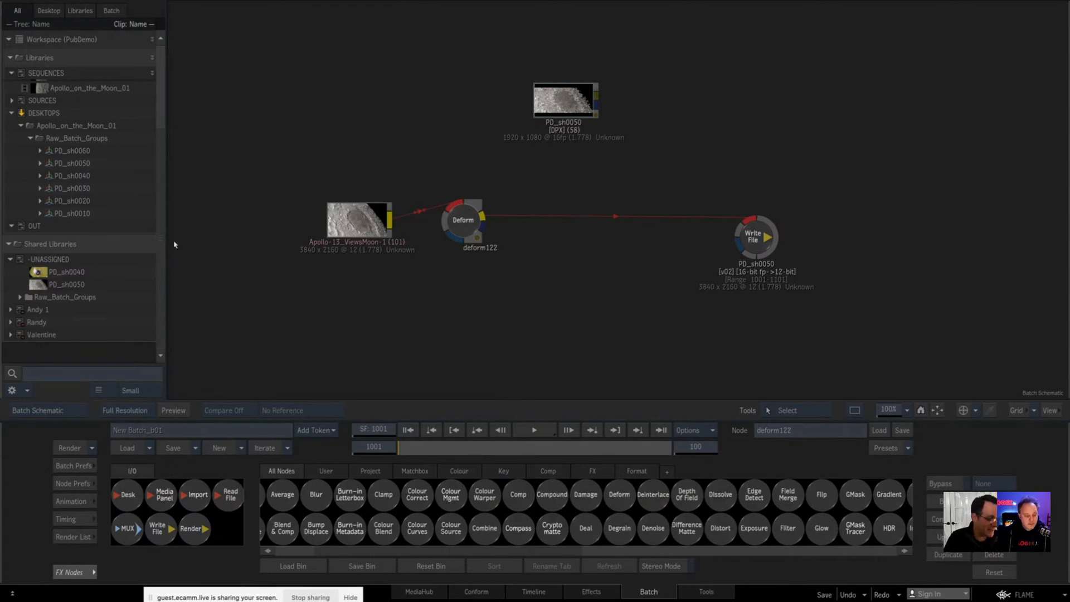
{"action": "left_click_drag", "start_coordinate": [348, 210], "coordinate": [271, 195]}
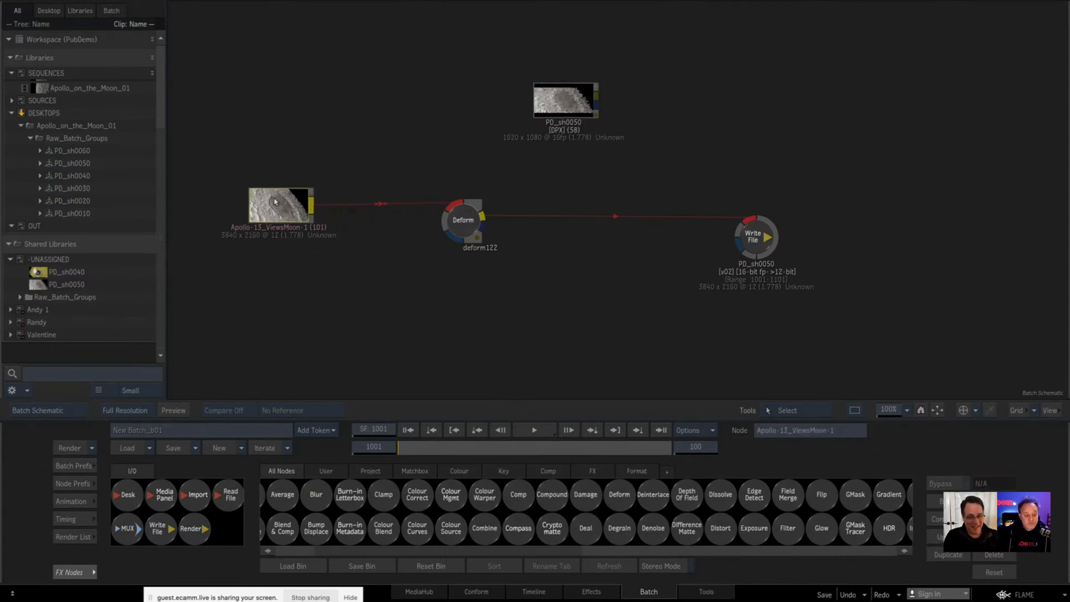
{"action": "left_click_drag", "start_coordinate": [477, 225], "coordinate": [501, 227]}
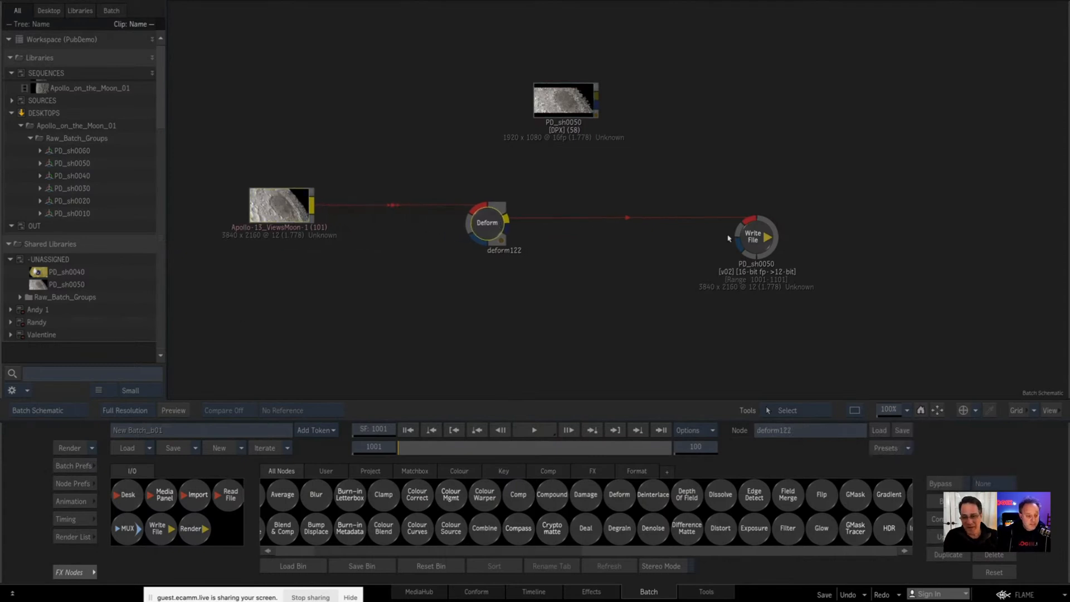
{"action": "left_click", "coordinate": [764, 237]}
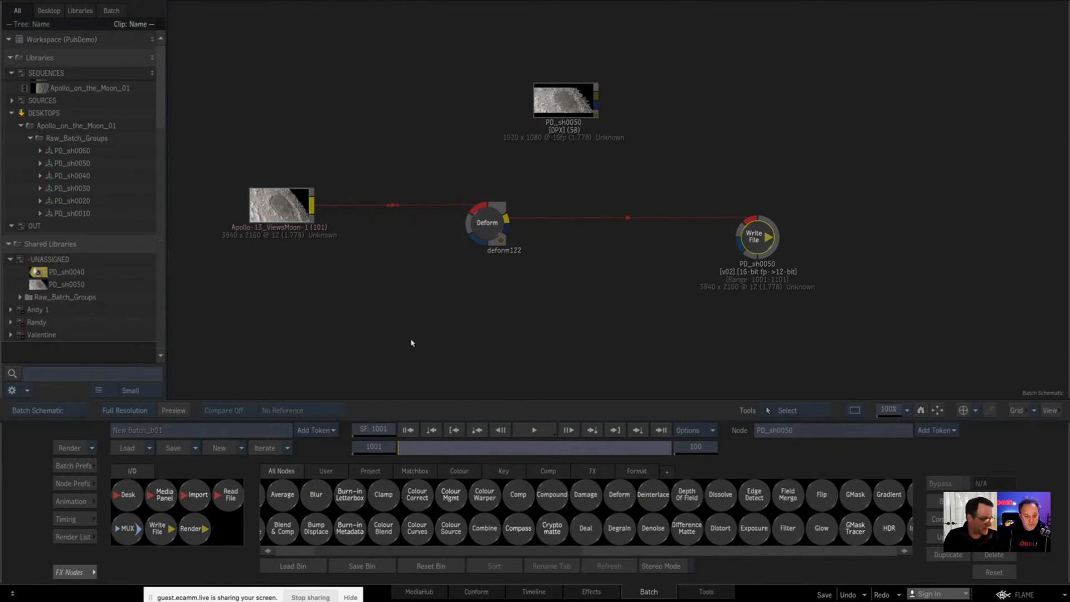
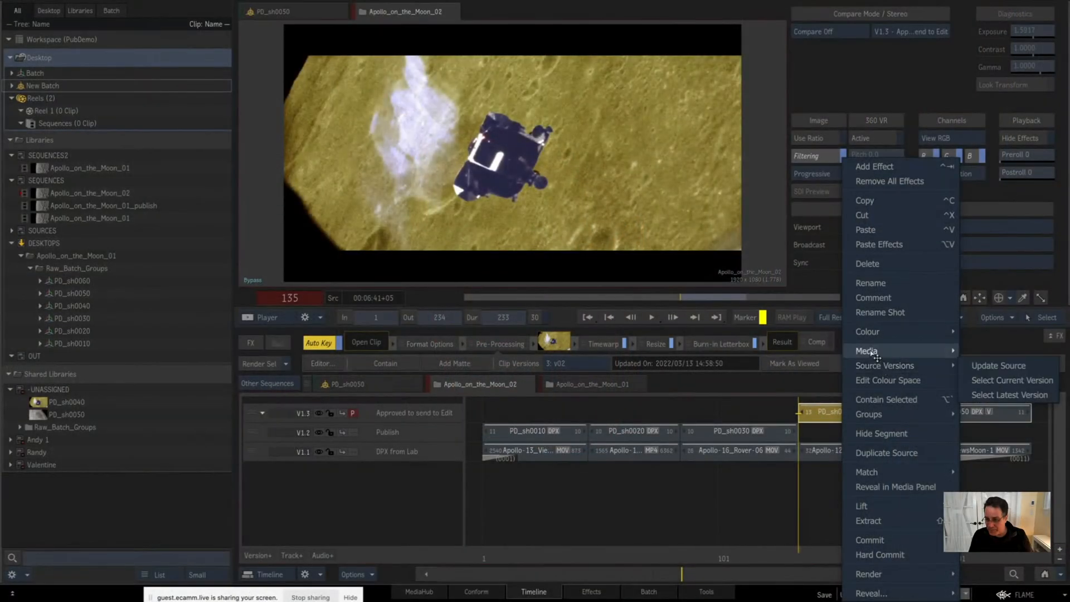
Step: Select the PD_sh0010, PD_sh0020 and PD_sh0030 segments on the Publish track and examine their media caching options
{"action": "mouse_move", "coordinate": [877, 358]}
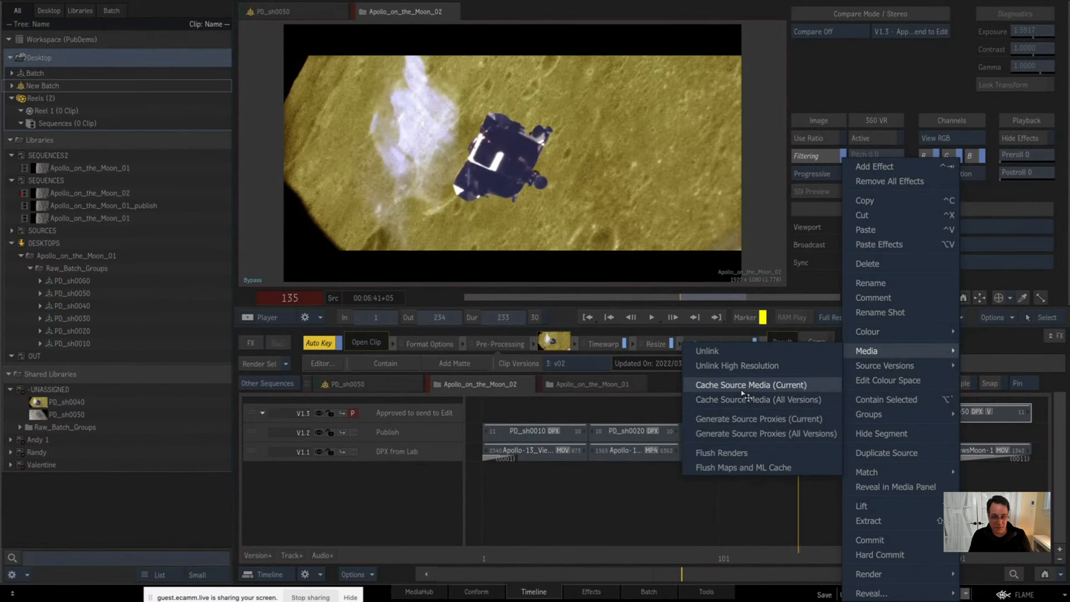
{"action": "left_click", "coordinate": [604, 511]}
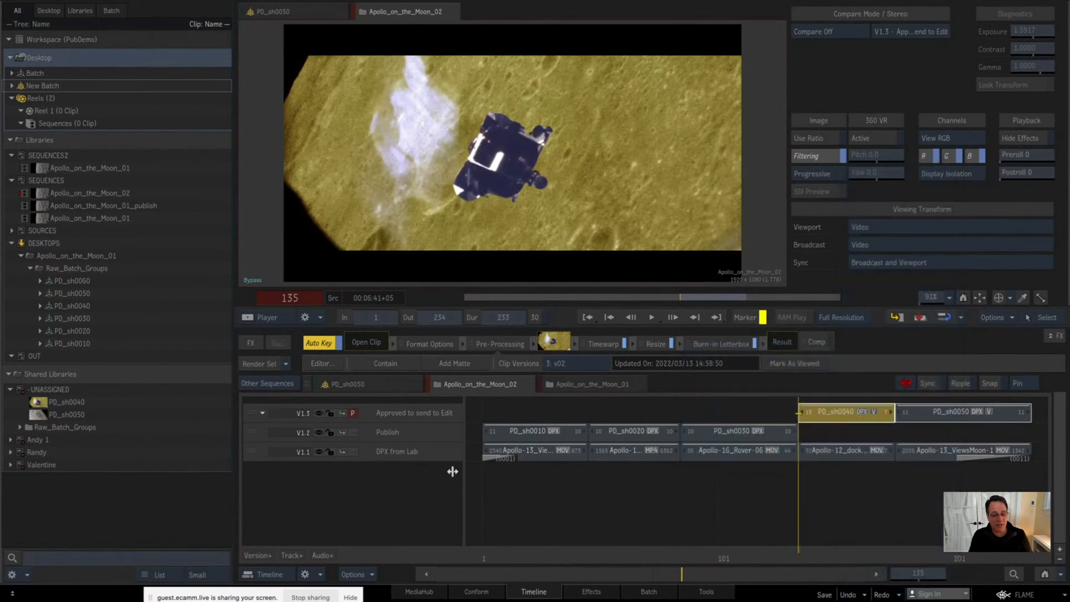
{"action": "left_click", "coordinate": [612, 436]}
{"action": "right_click", "coordinate": [618, 438]}
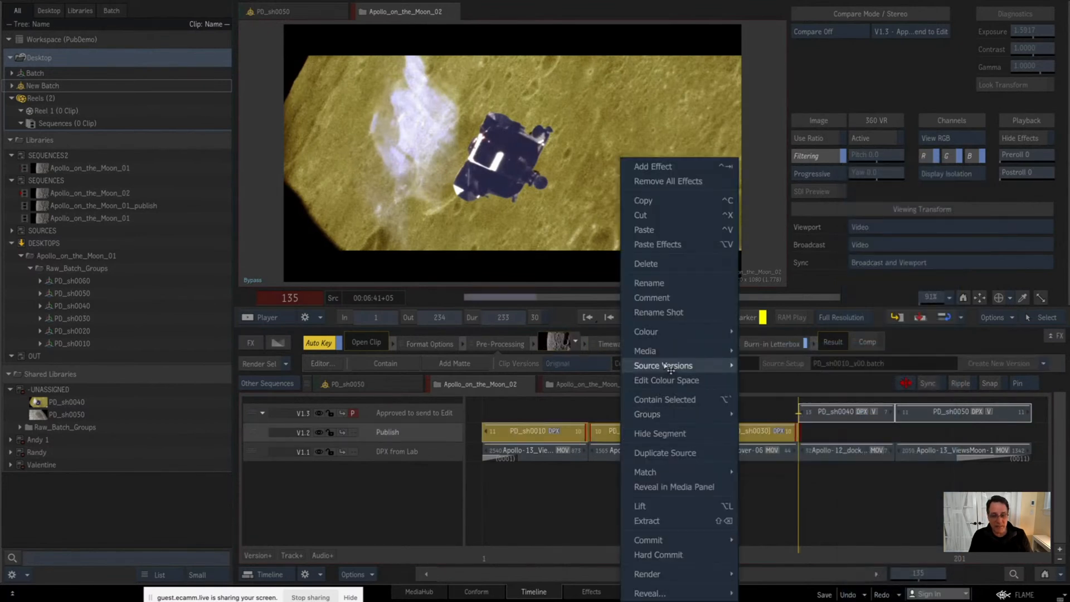
{"action": "mouse_move", "coordinate": [663, 351]}
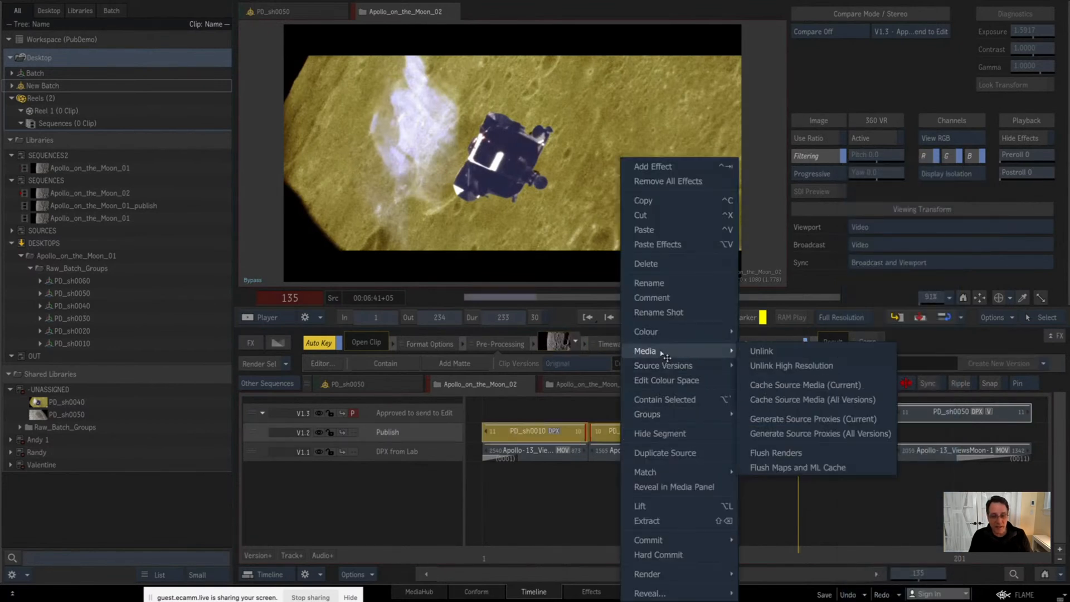
{"action": "left_click", "coordinate": [532, 507]}
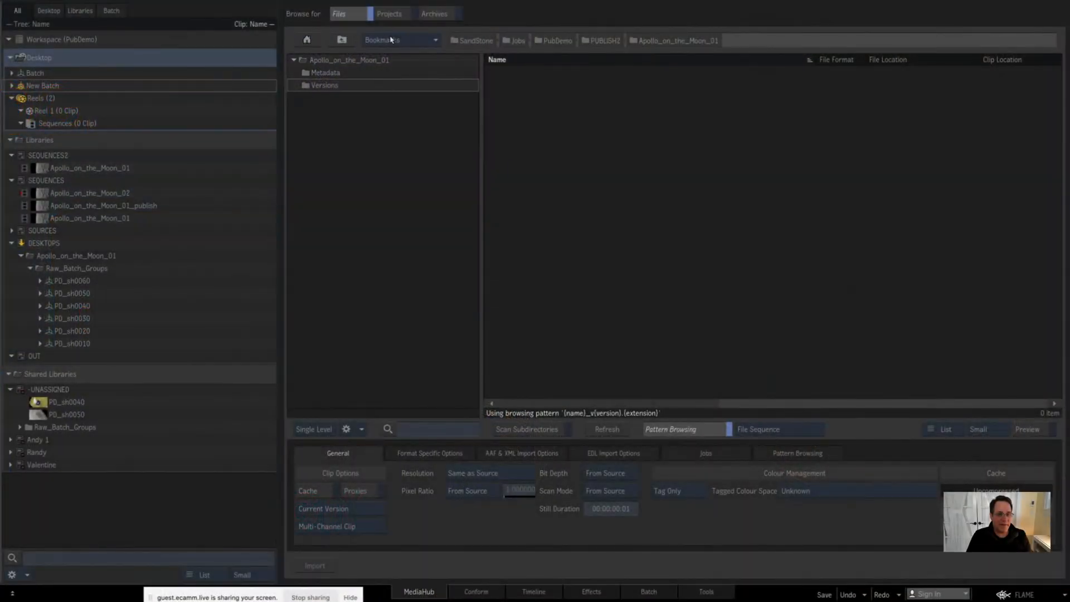
{"action": "left_click", "coordinate": [391, 39]}
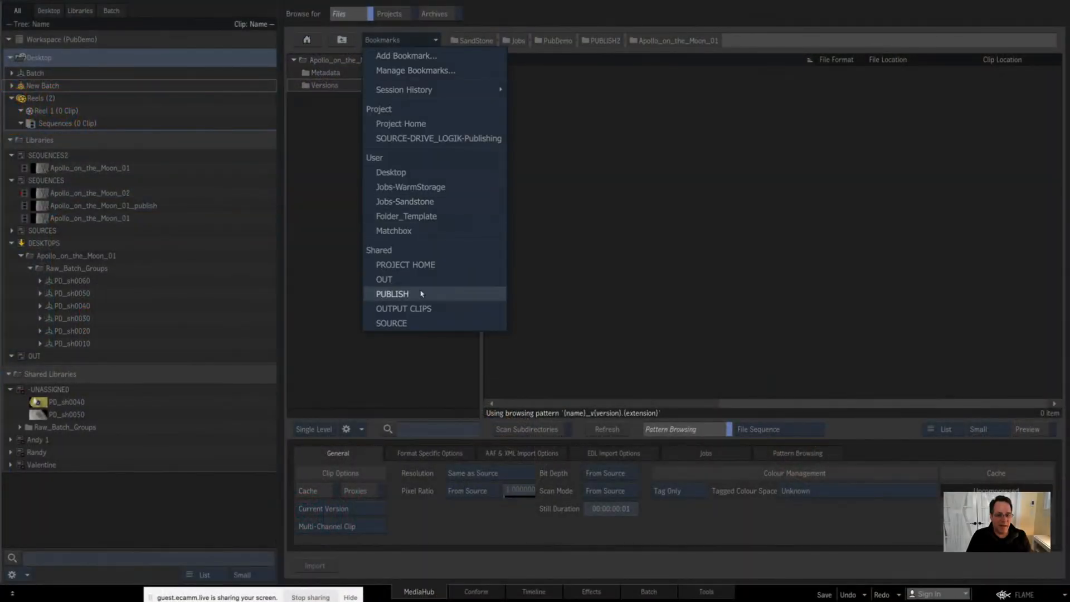
{"action": "left_click", "coordinate": [419, 264]}
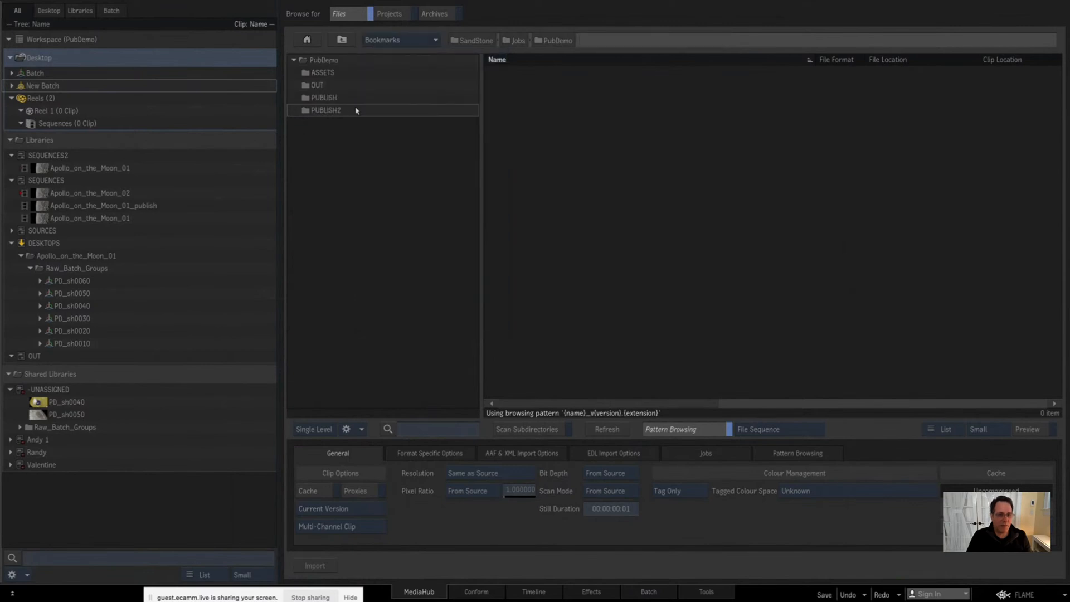
{"action": "double_click", "coordinate": [323, 73]}
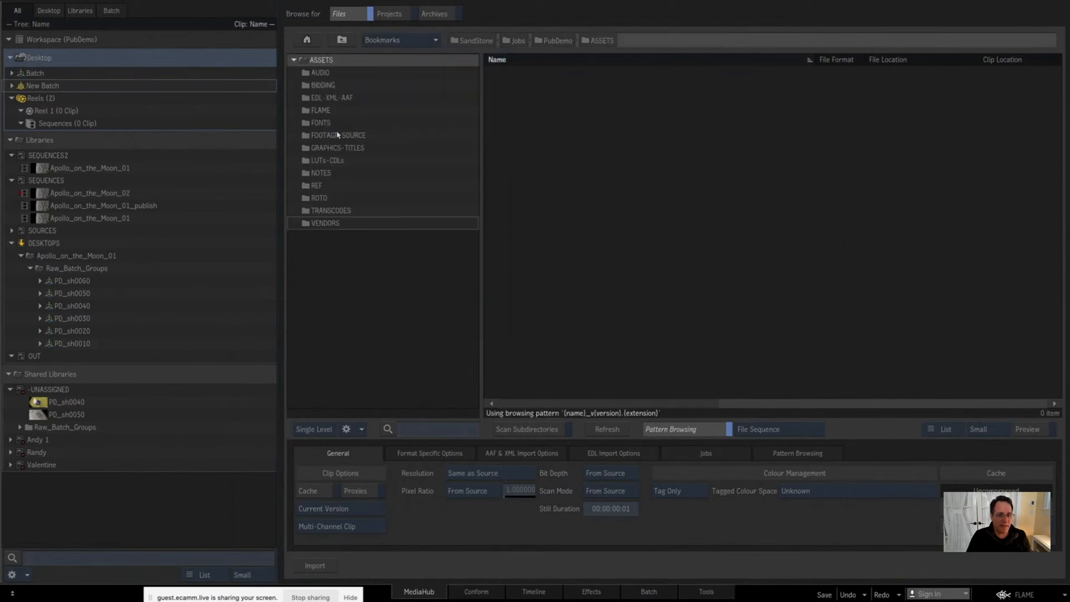
{"action": "double_click", "coordinate": [322, 112]}
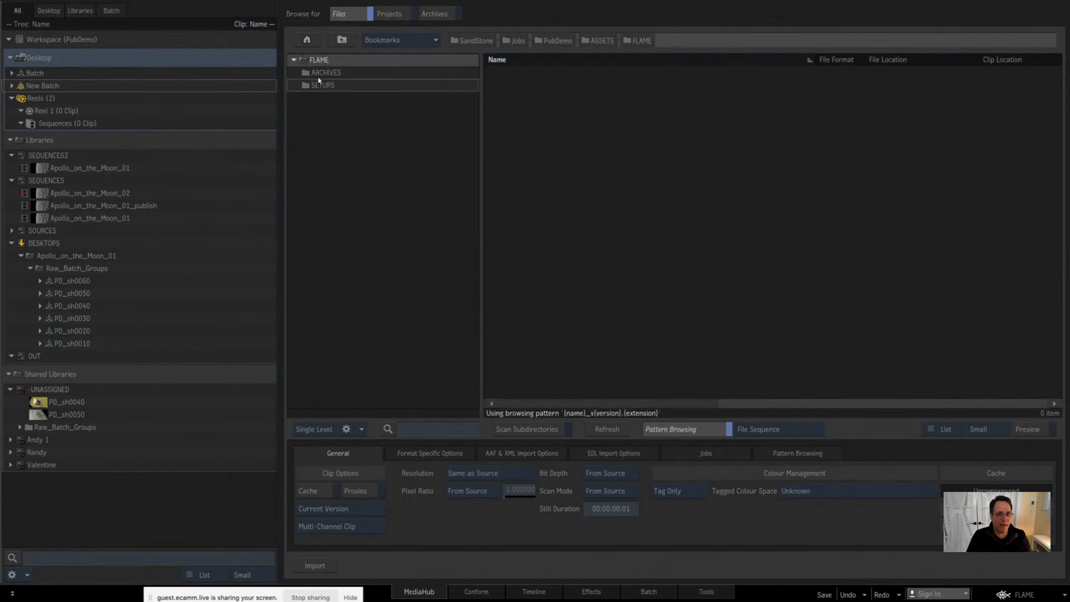
{"action": "double_click", "coordinate": [326, 75]}
Step: Browse archives to the project's ASSETS/FLAME/ARCHIVES folder and create a new archive named PubDemo_Archive there
{"action": "left_click", "coordinate": [434, 13]}
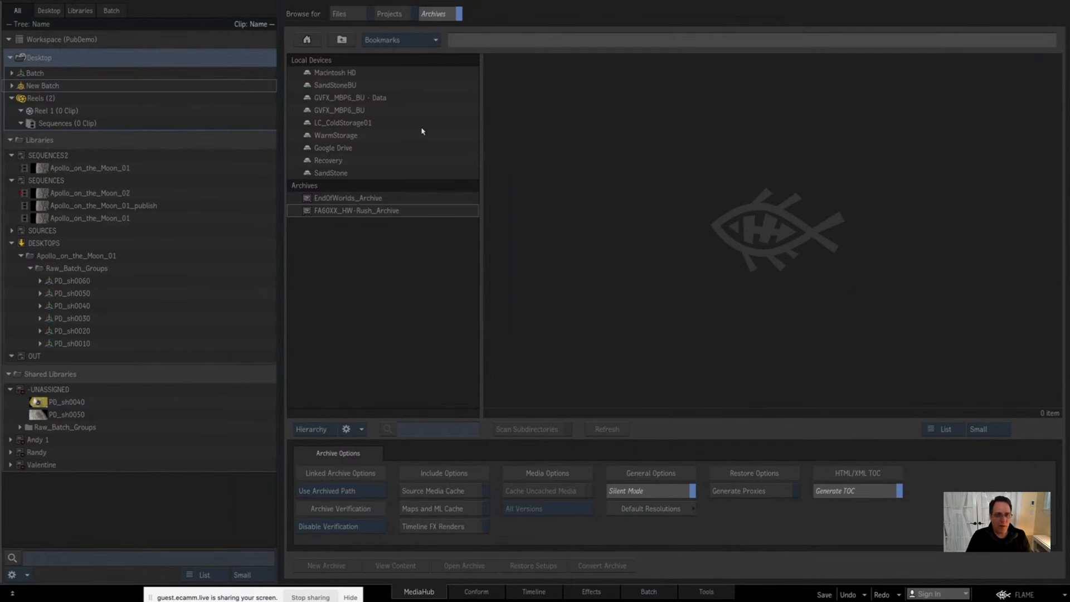
{"action": "left_click", "coordinate": [386, 41]}
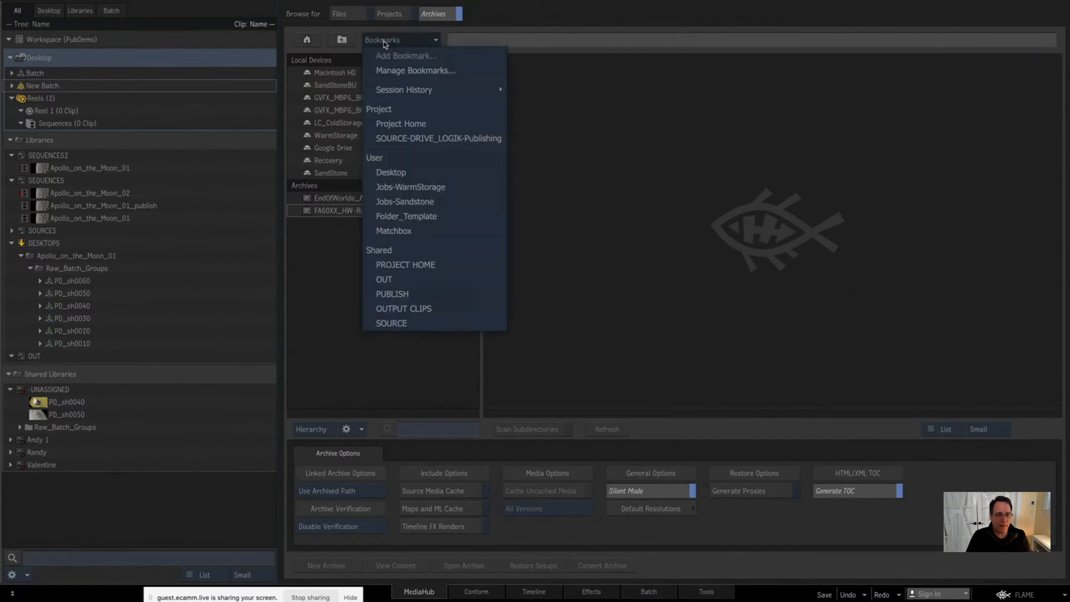
{"action": "left_click", "coordinate": [405, 265]}
{"action": "double_click", "coordinate": [326, 74]}
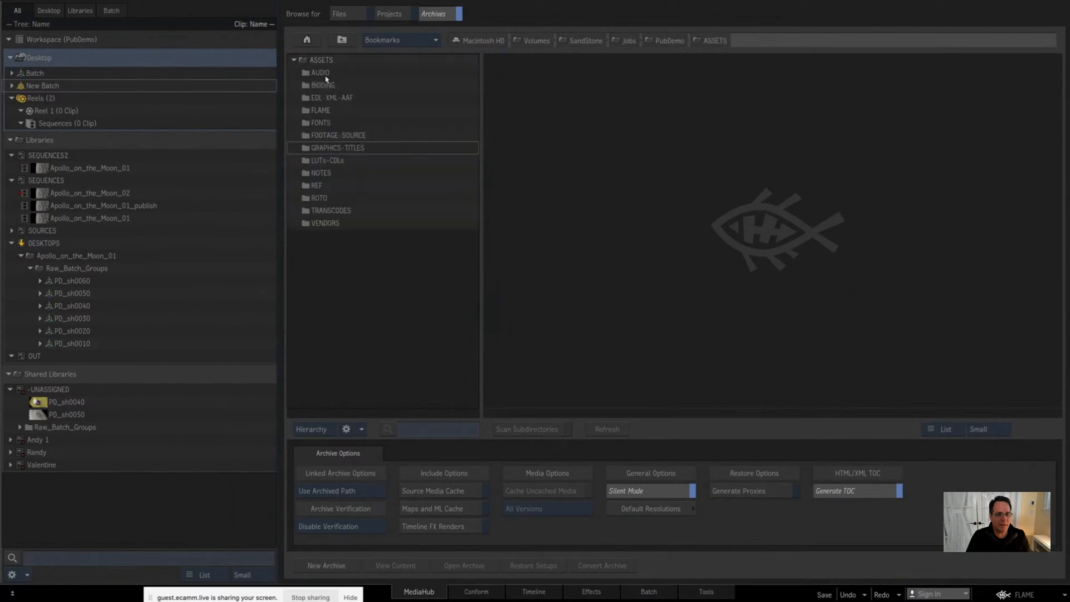
{"action": "double_click", "coordinate": [330, 111]}
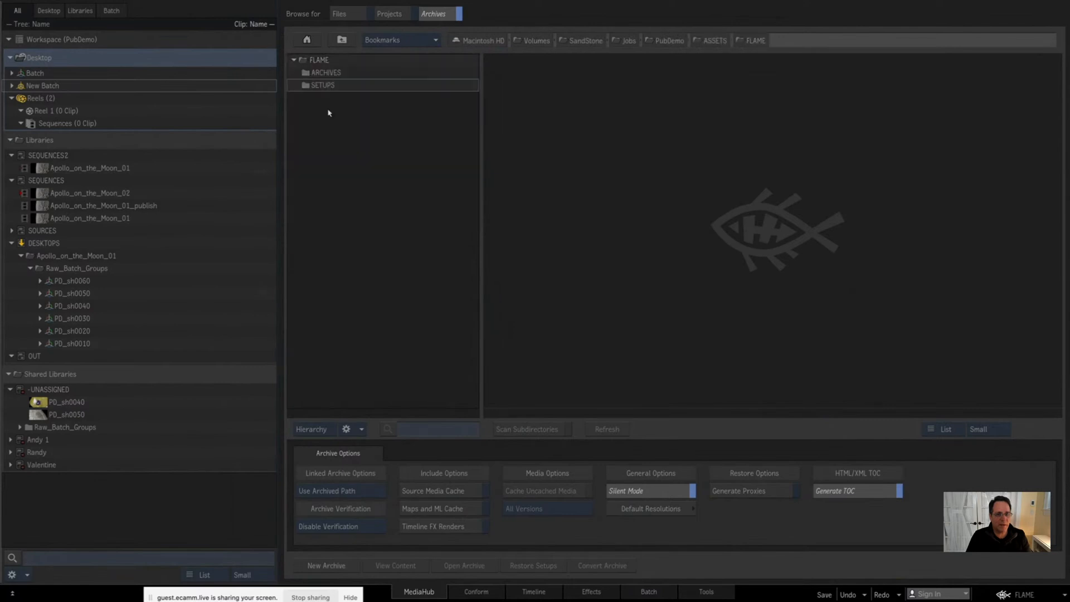
{"action": "double_click", "coordinate": [332, 73]}
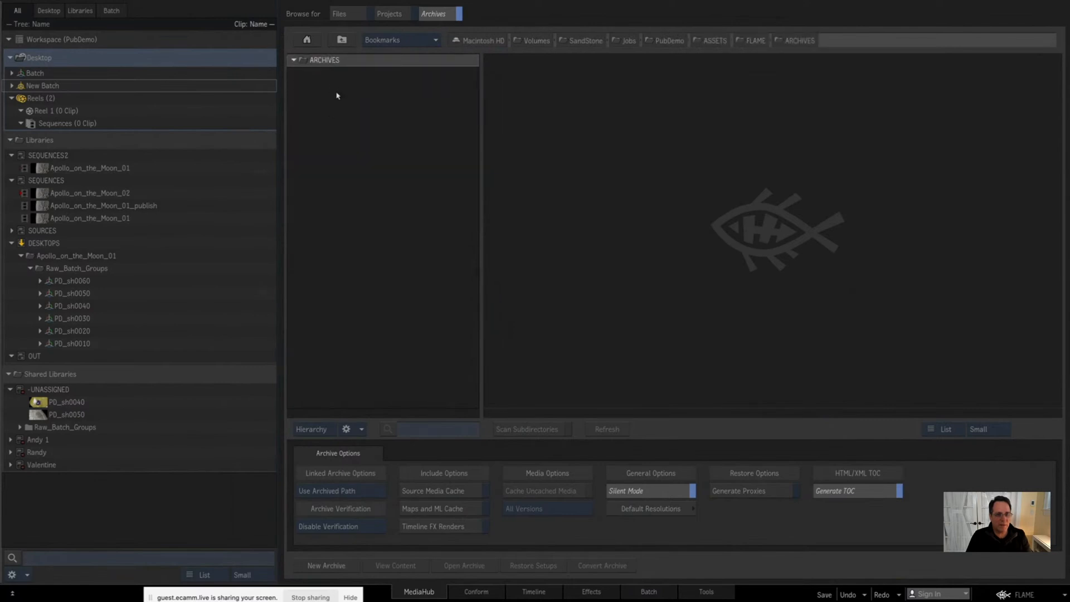
{"action": "left_click", "coordinate": [325, 565]}
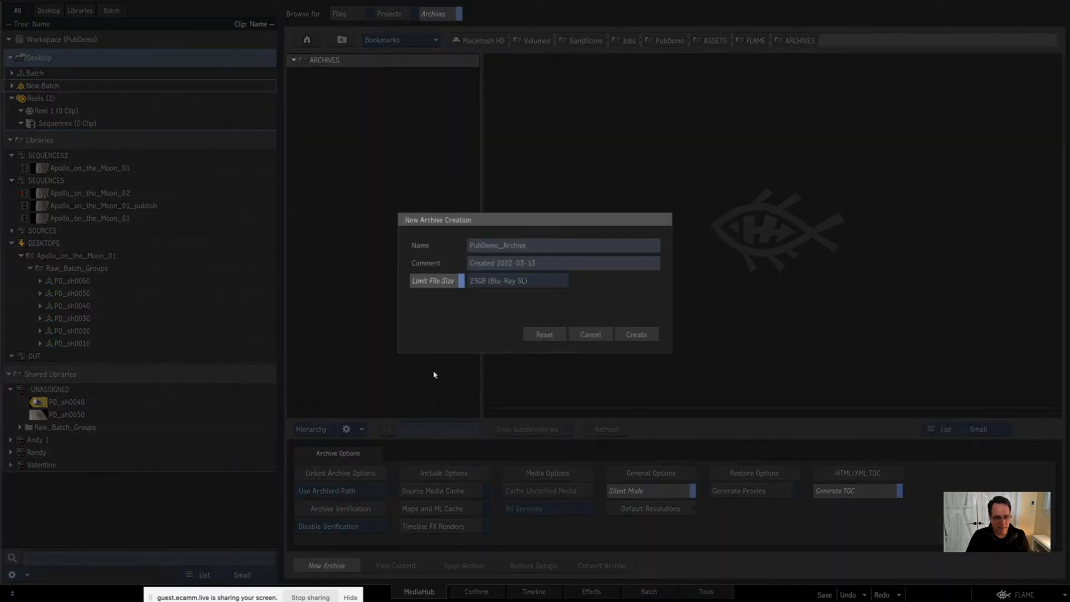
{"action": "left_click", "coordinate": [638, 333]}
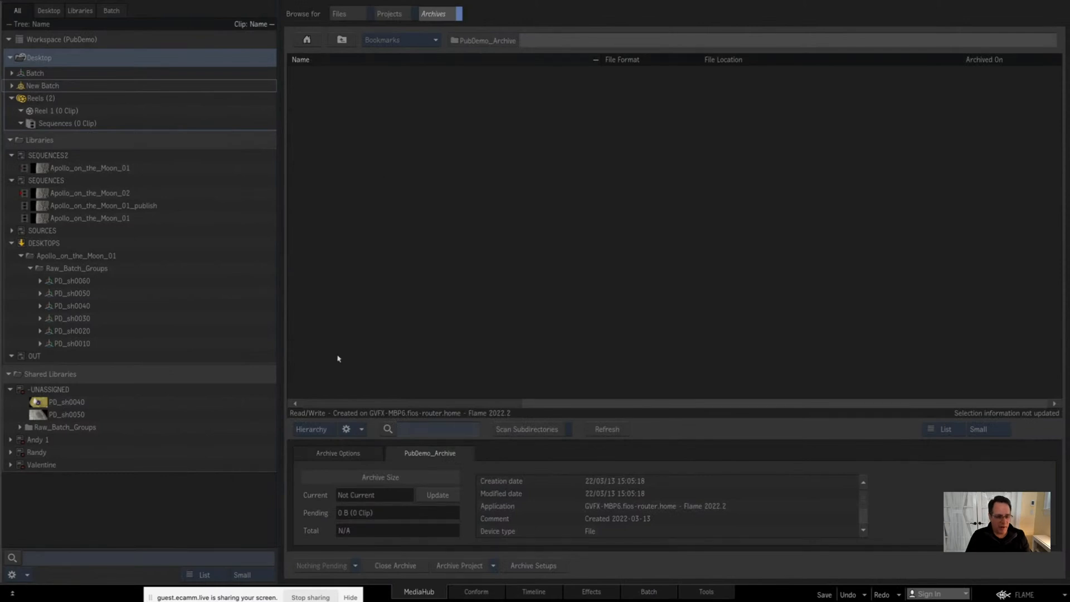
Step: Examine the archive options, switching Source Media Cache, Maps and ML Cache, and Timeline FX Renders on and back off
{"action": "left_click", "coordinate": [352, 456]}
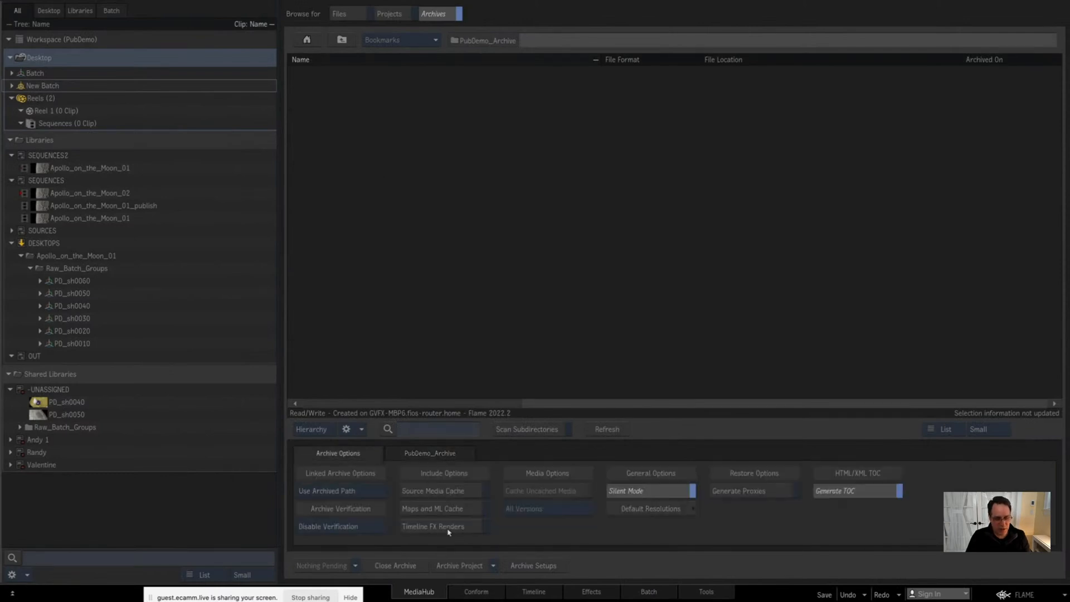
{"action": "left_click", "coordinate": [357, 491]}
{"action": "left_click", "coordinate": [526, 556]}
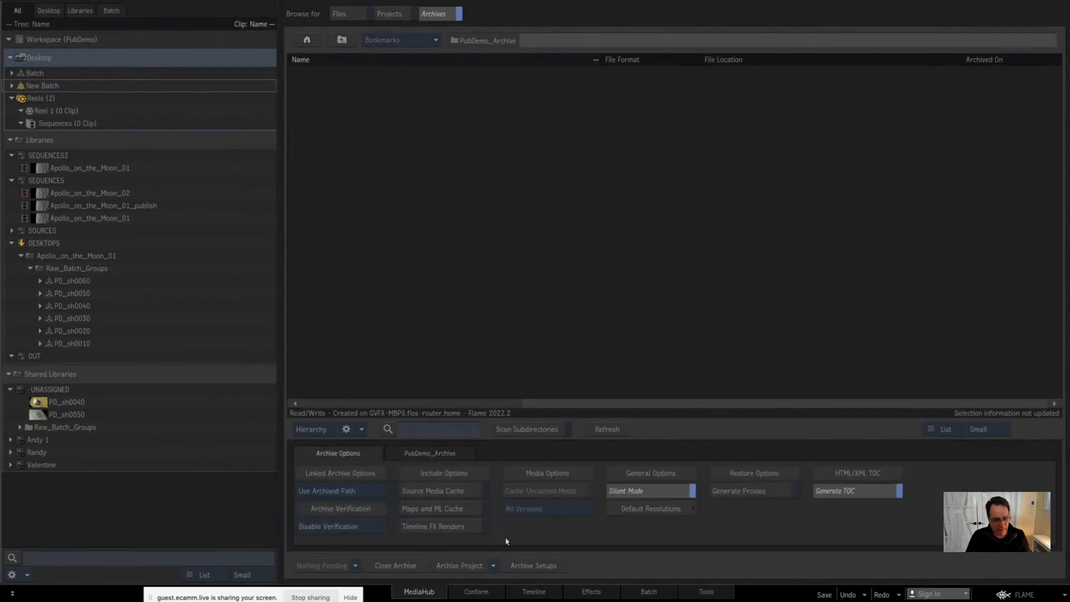
{"action": "left_click", "coordinate": [456, 493]}
{"action": "left_click", "coordinate": [465, 491]}
{"action": "left_click", "coordinate": [462, 511]}
{"action": "left_click", "coordinate": [463, 510]}
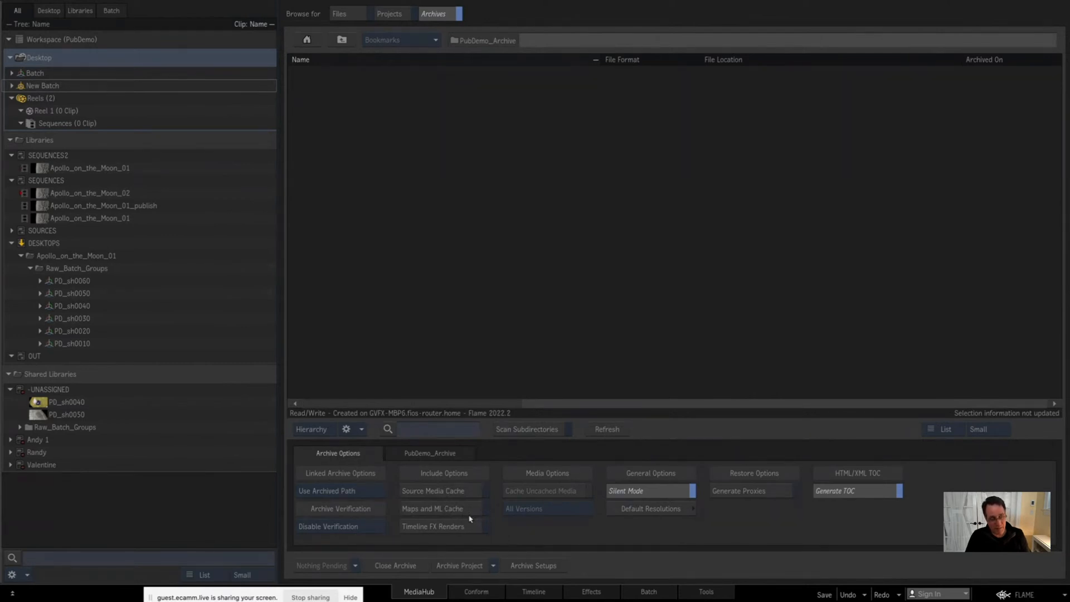
{"action": "left_click", "coordinate": [462, 527]}
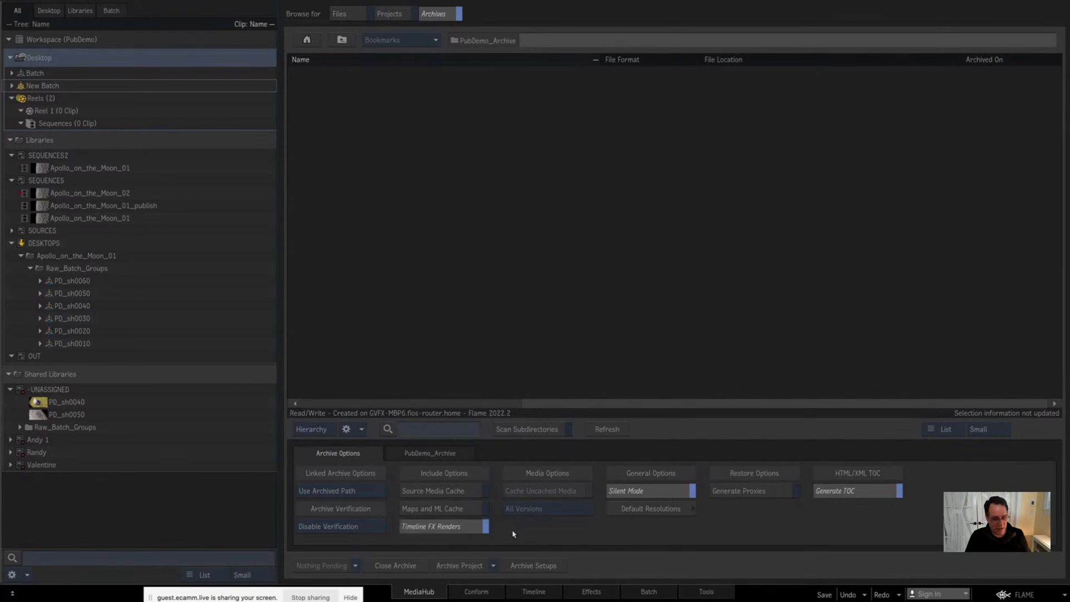
{"action": "left_click", "coordinate": [462, 528]}
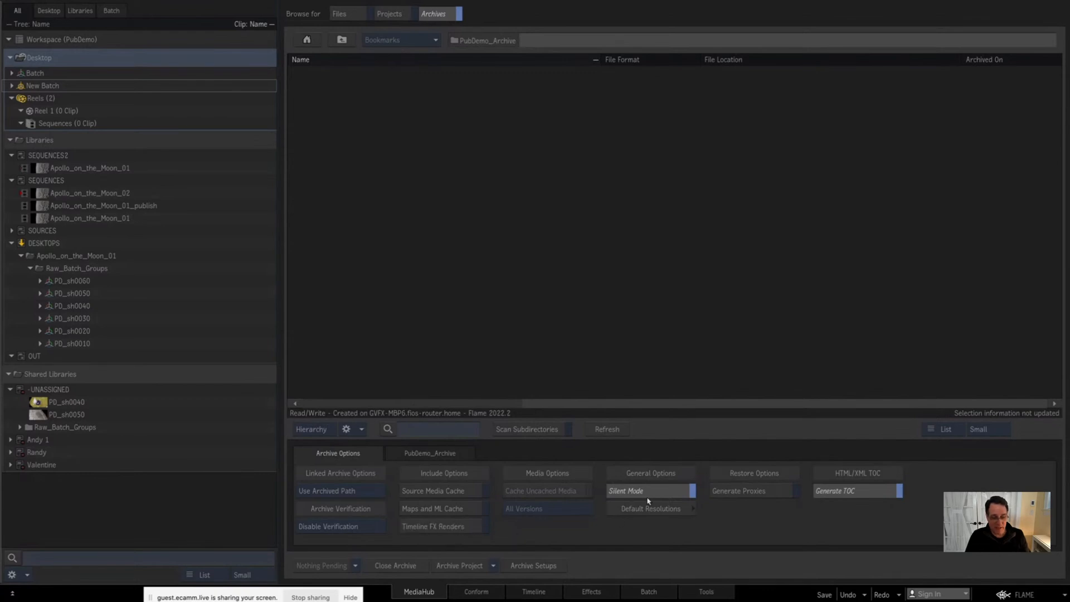
Step: Archive the whole project into PubDemo_Archive
{"action": "left_click", "coordinate": [459, 566]}
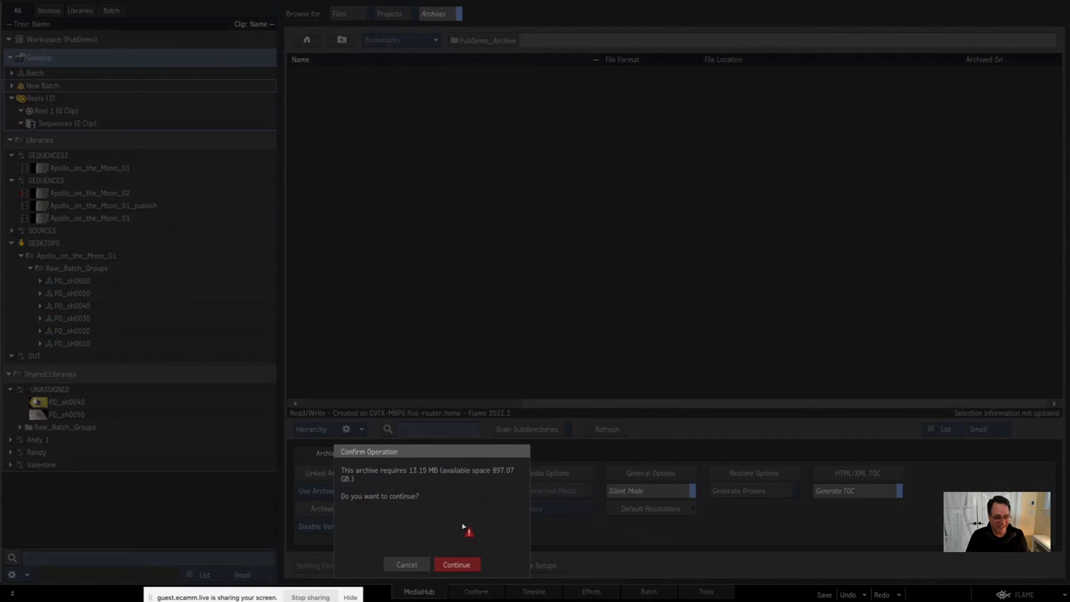
{"action": "left_click", "coordinate": [457, 565]}
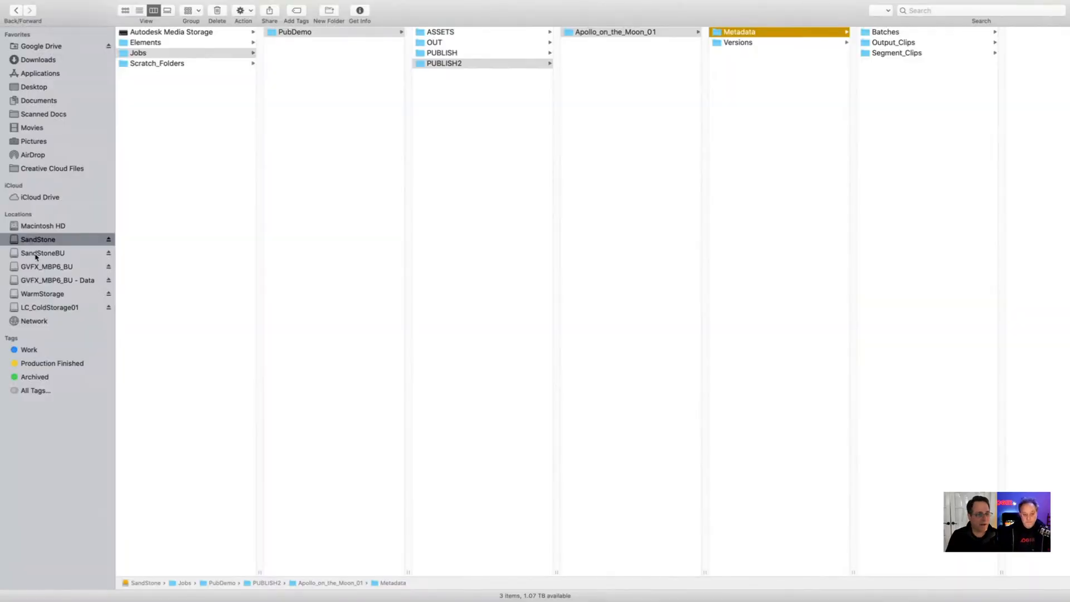
Step: Compare the root contents of the SandStone and SandStoneBU drives in Finder
{"action": "left_click", "coordinate": [35, 255]}
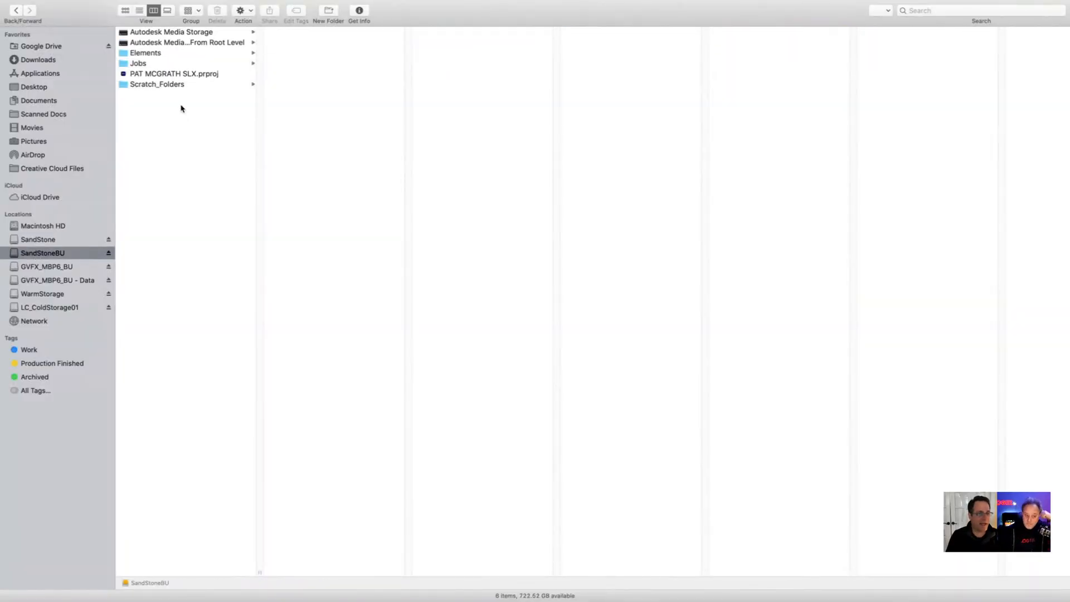
{"action": "left_click", "coordinate": [40, 239]}
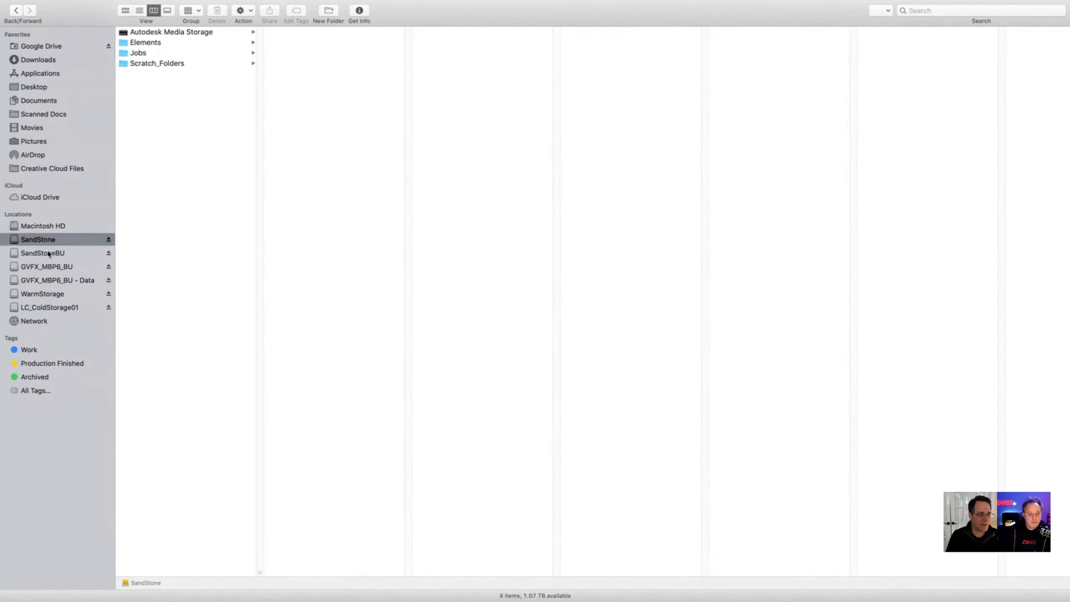
{"action": "left_click", "coordinate": [47, 255]}
{"action": "left_click", "coordinate": [41, 240]}
{"action": "left_click", "coordinate": [38, 254]}
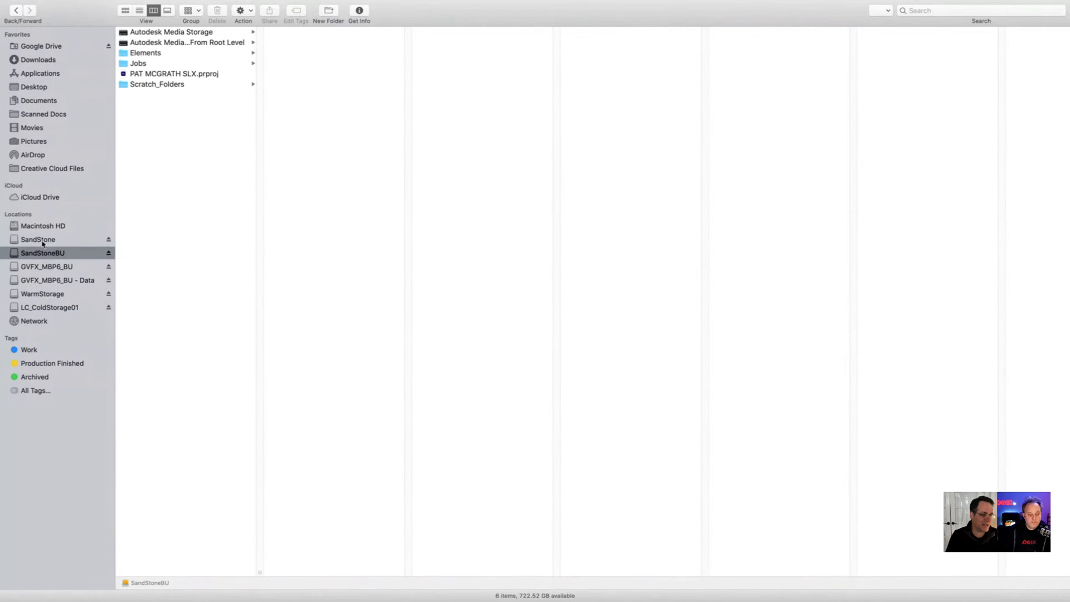
{"action": "left_click", "coordinate": [44, 241]}
{"action": "left_click", "coordinate": [44, 255]}
{"action": "left_click", "coordinate": [46, 240]}
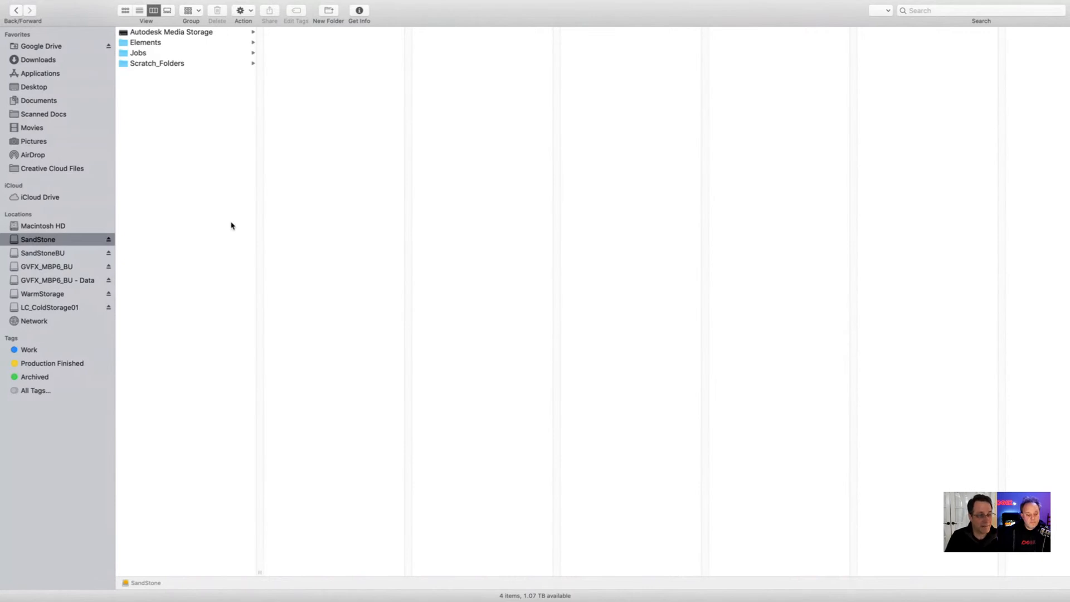
Step: Switch back to Flame and collapse the DESKTOPS library and the Shared Libraries in the archive's contents
{"action": "key", "text": "super+Tab"}
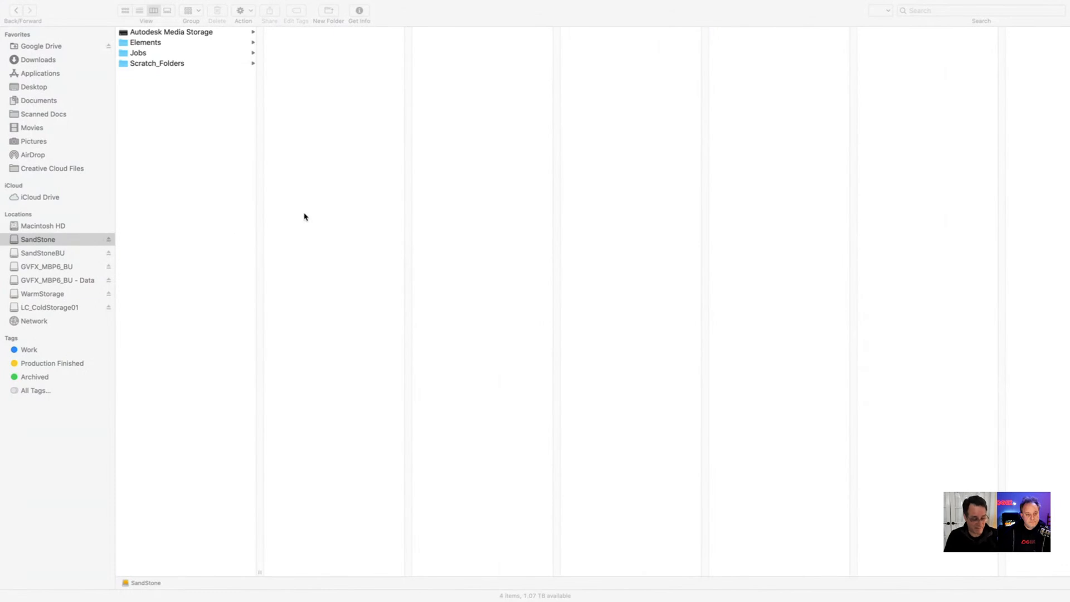
{"action": "key", "text": "super+Tab"}
{"action": "key", "text": "super+shift+Tab"}
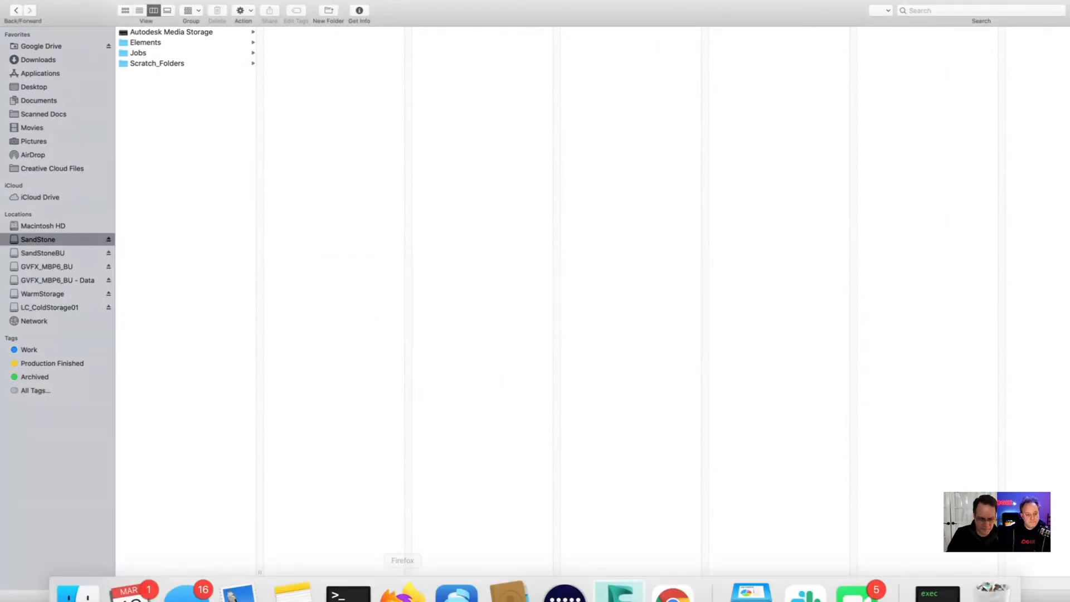
{"action": "left_click", "coordinate": [615, 586]}
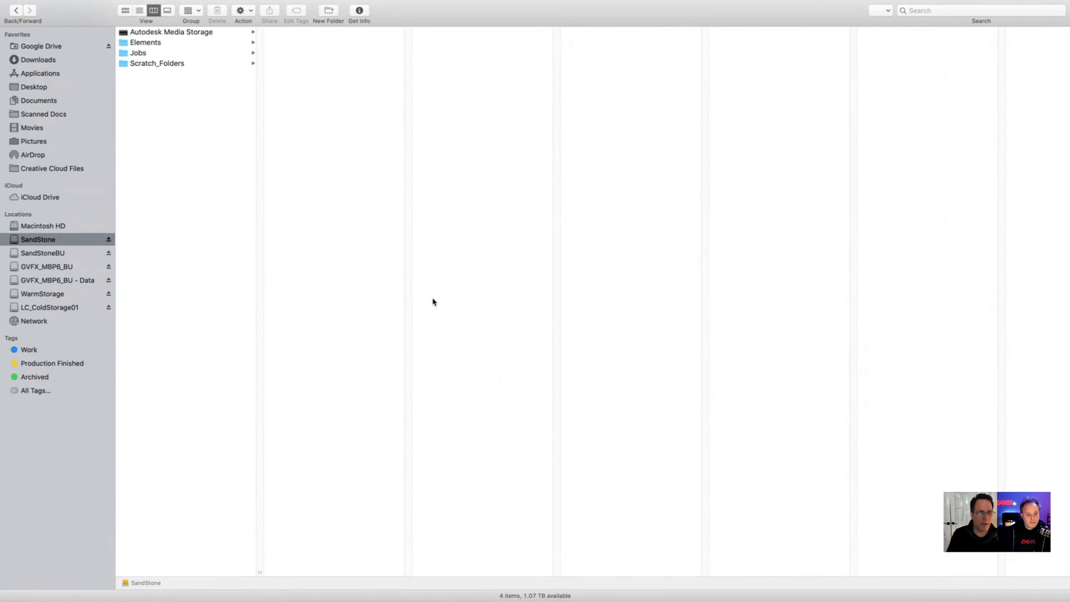
{"action": "key", "text": "ctrl+Left"}
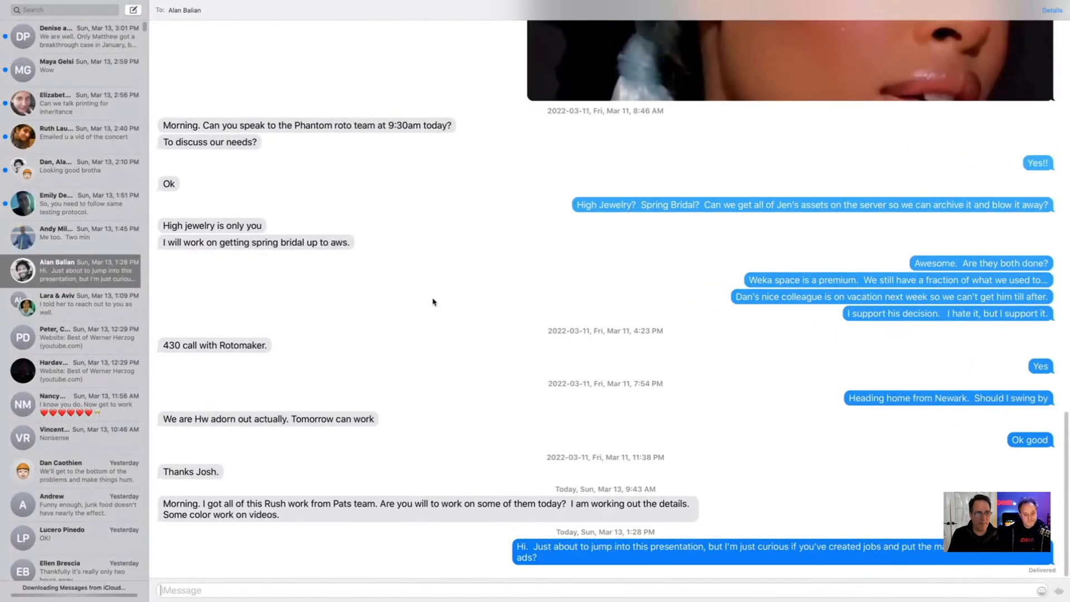
{"action": "key", "text": "ctrl+Left"}
{"action": "key", "text": "ctrl+Left"}
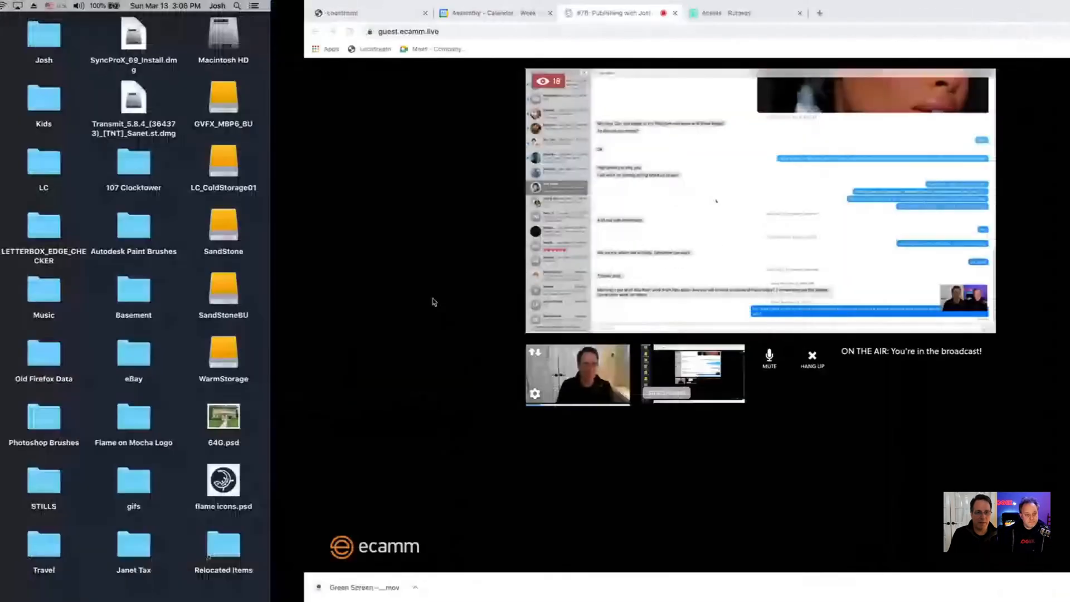
{"action": "key", "text": "ctrl+Left"}
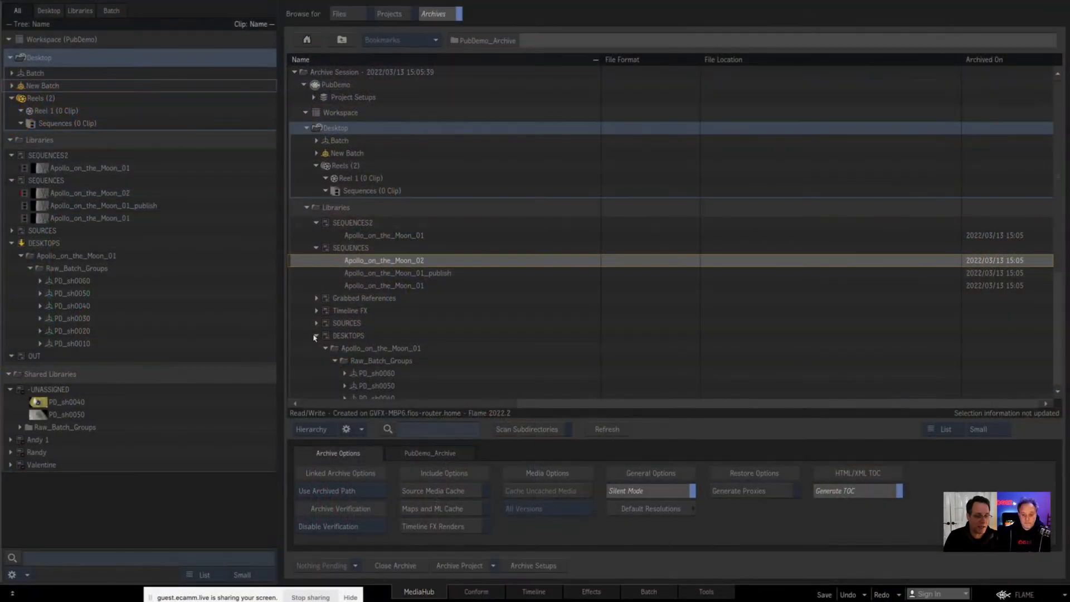
{"action": "left_click", "coordinate": [315, 336]}
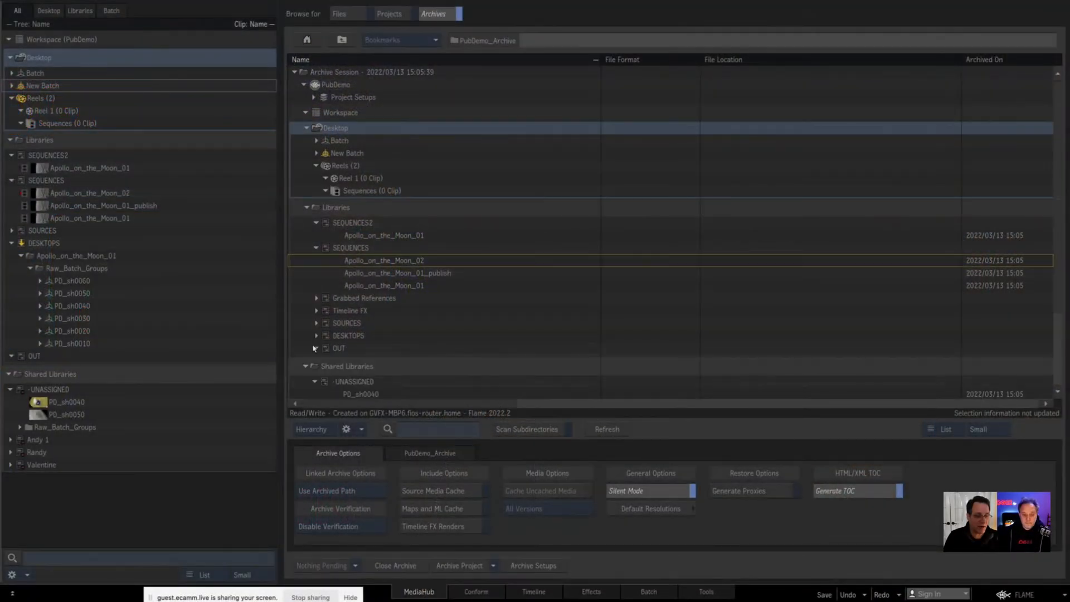
{"action": "left_click", "coordinate": [305, 366]}
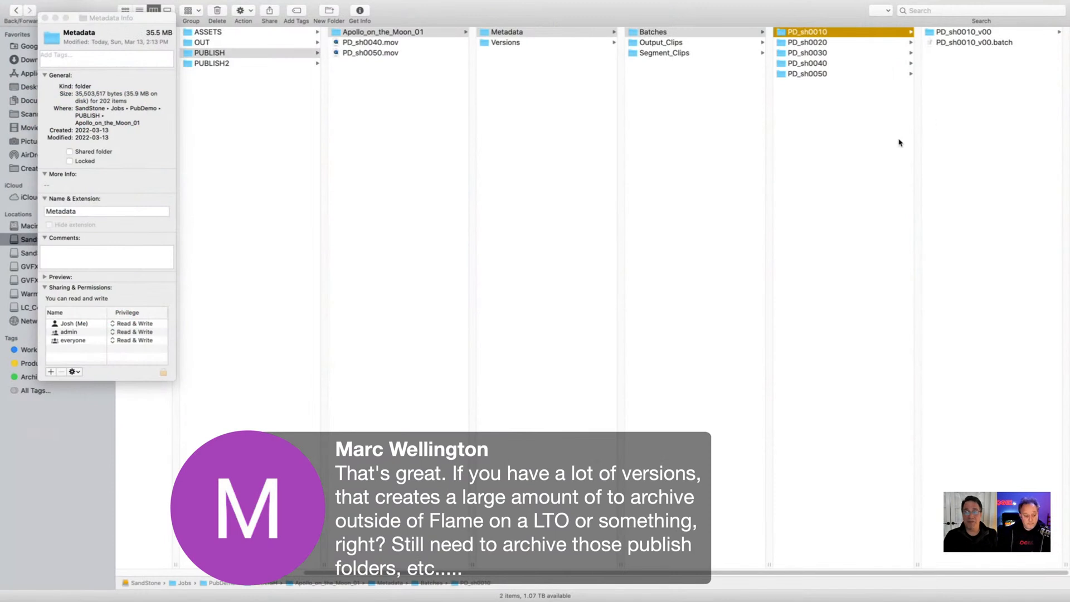
Step: Examine the version folders and batch files of shots PD_sh0010 to PD_sh0050 in the published Metadata Batches folder
{"action": "key", "text": "Down"}
{"action": "key", "text": "Down"}
{"action": "key", "text": "Down"}
{"action": "key", "text": "Down"}
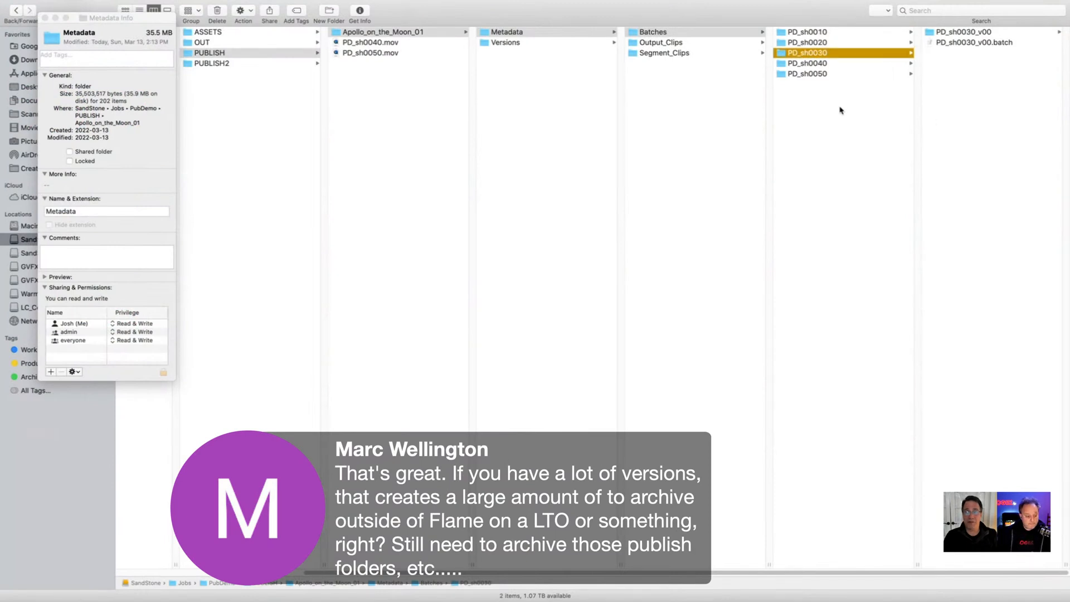
{"action": "key", "text": "Up"}
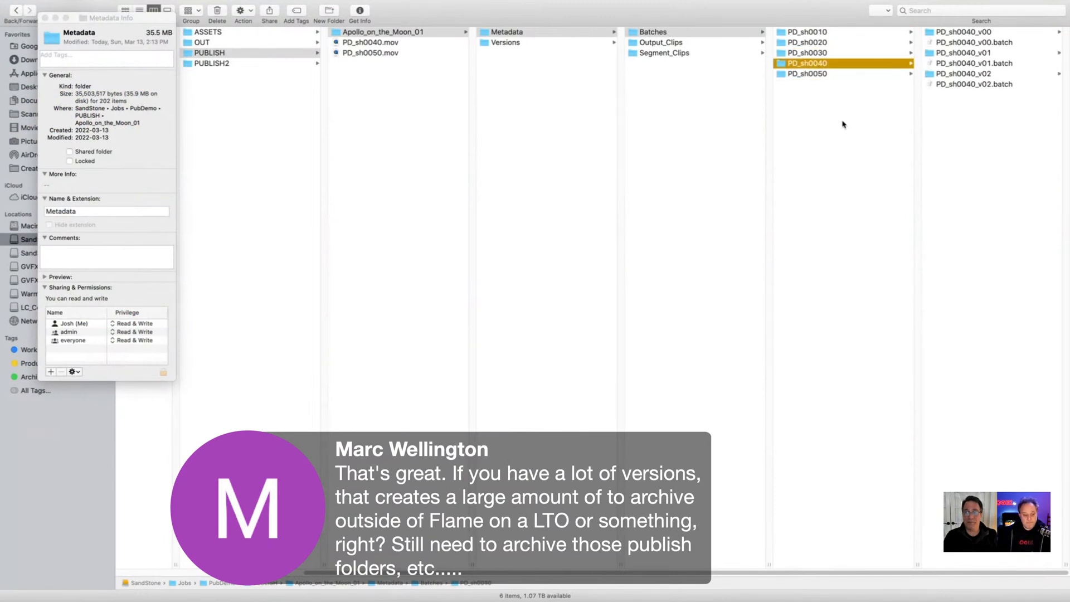
{"action": "key", "text": "Up"}
{"action": "key", "text": "Up"}
{"action": "key", "text": "Up"}
{"action": "key", "text": "Down"}
{"action": "key", "text": "Down"}
{"action": "key", "text": "Down"}
{"action": "key", "text": "Down"}
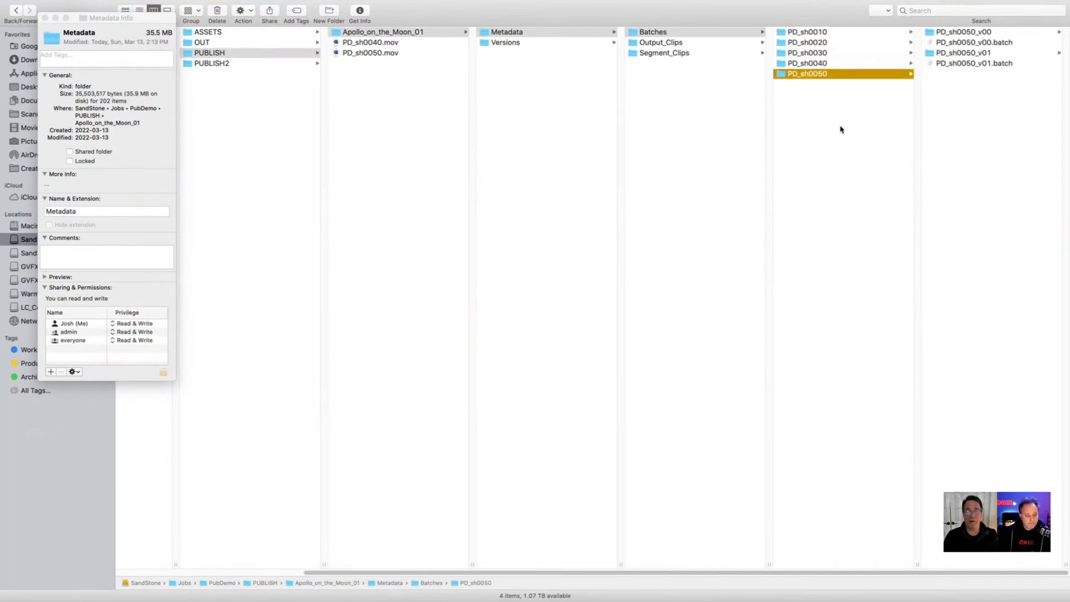
Step: Display the file info of the Versions folder under Apollo_on_the_Moon_01 and place it beside the Metadata info
{"action": "key", "text": "Left"}
{"action": "key", "text": "Left"}
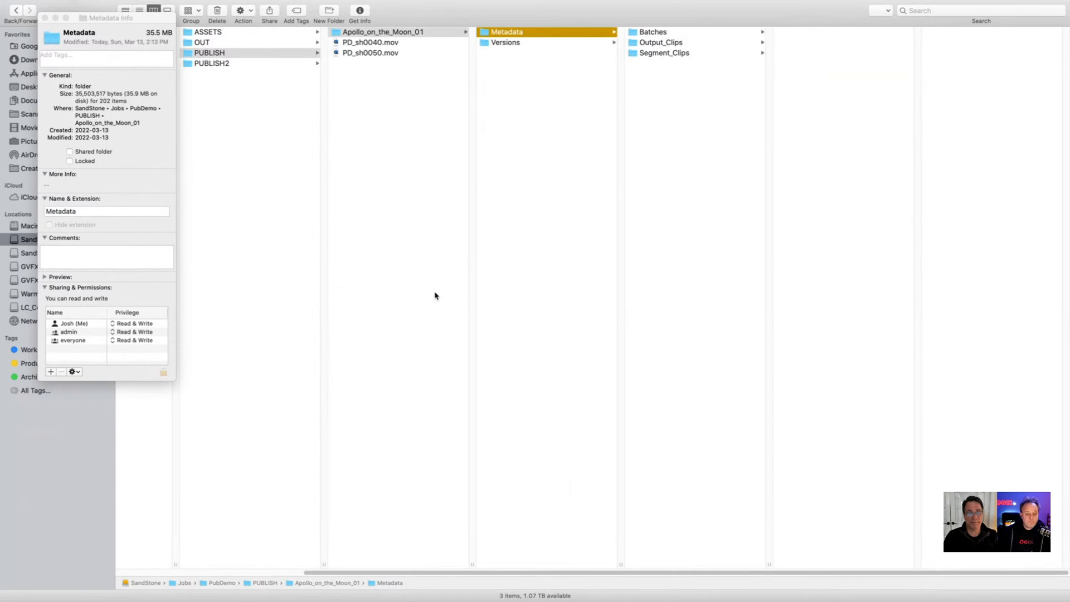
{"action": "key", "text": "Down"}
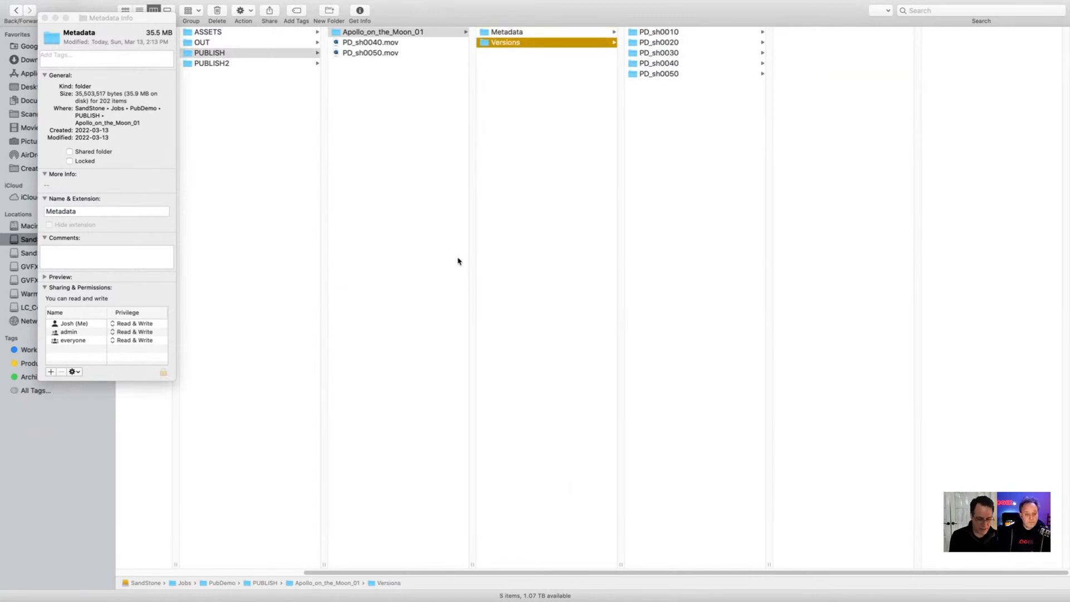
{"action": "key", "text": "super+i"}
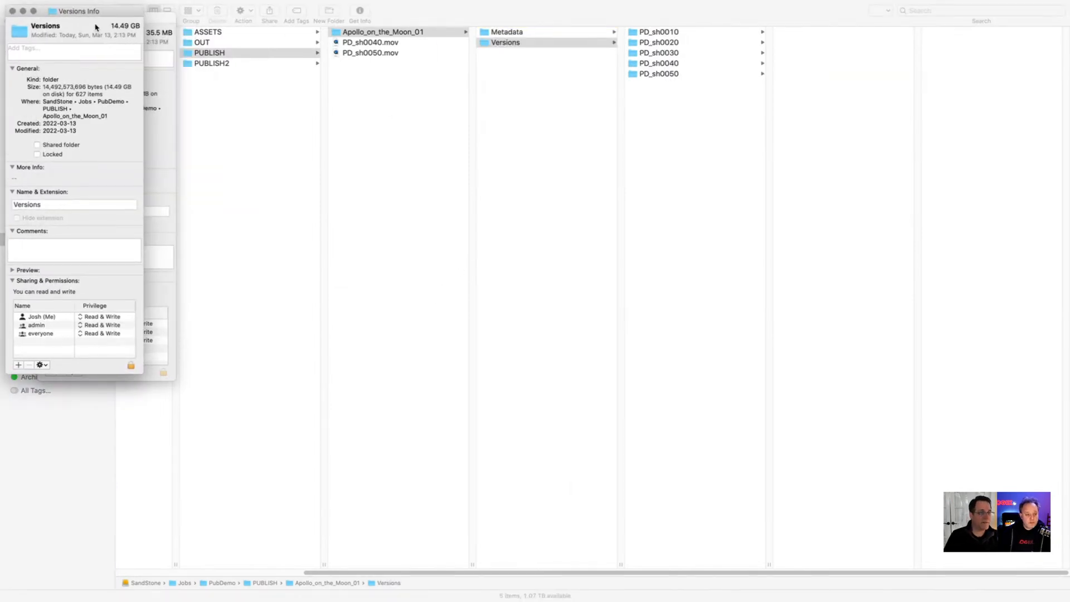
{"action": "left_click_drag", "start_coordinate": [95, 12], "coordinate": [270, 14]}
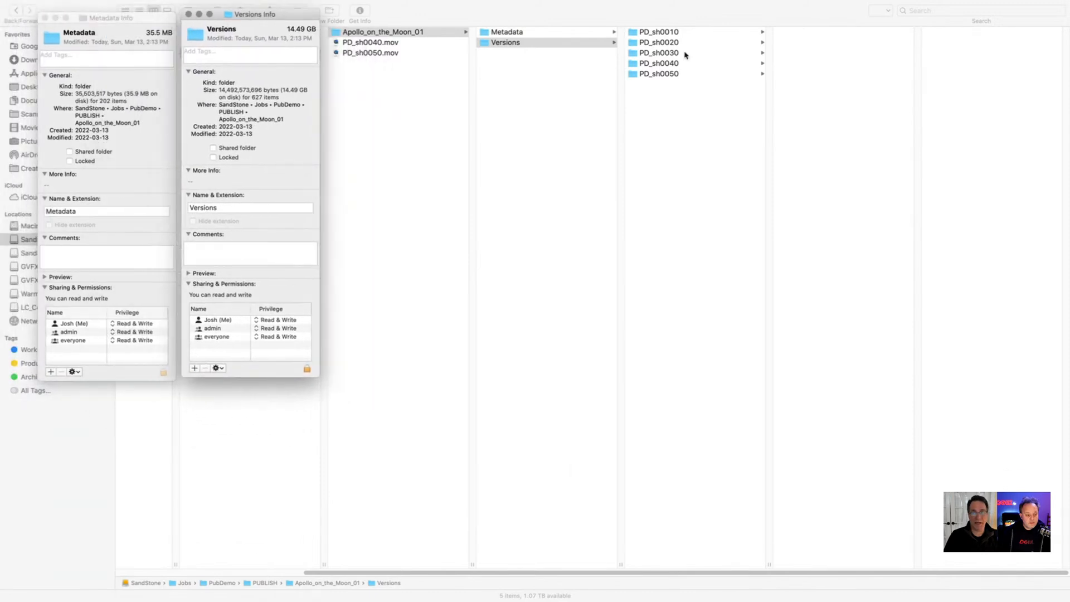
Step: Examine the rendered version folders of PD_sh0050 and PD_sh0040 inside the Versions folder
{"action": "left_click", "coordinate": [671, 75]}
{"action": "left_click", "coordinate": [679, 74]}
{"action": "key", "text": "Right"}
{"action": "key", "text": "Left"}
{"action": "key", "text": "Up"}
{"action": "key", "text": "Right"}
{"action": "key", "text": "Down"}
{"action": "key", "text": "Down"}
{"action": "key", "text": "Up"}
{"action": "key", "text": "Up"}
{"action": "key", "text": "Down"}
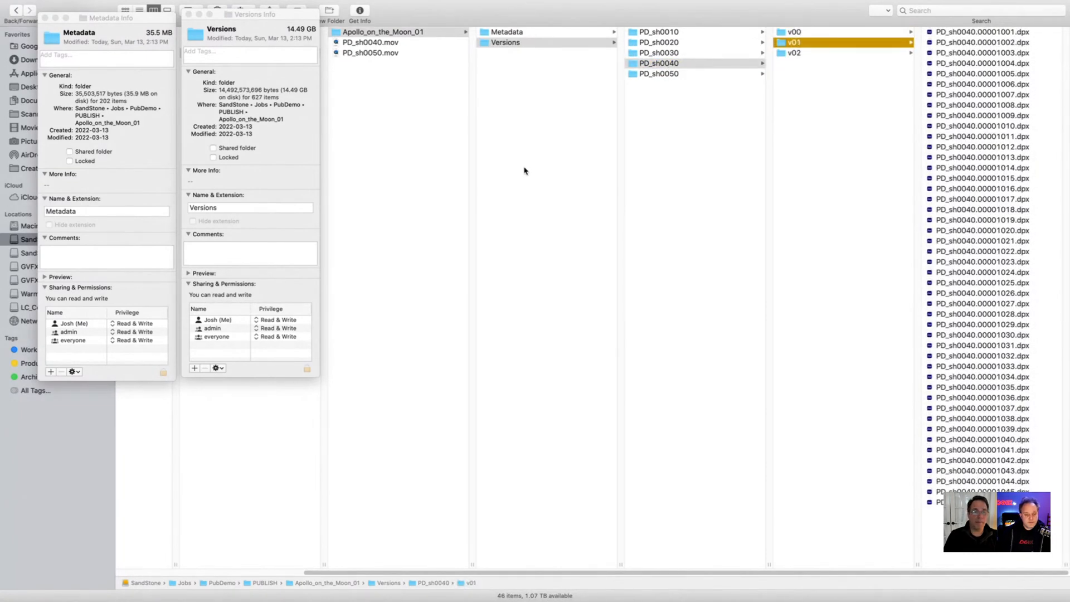
Step: Switch back to Flame and open the Apollo_on_the_Moon_02 sequence from the SEQUENCES library
{"action": "key", "text": "super+Tab"}
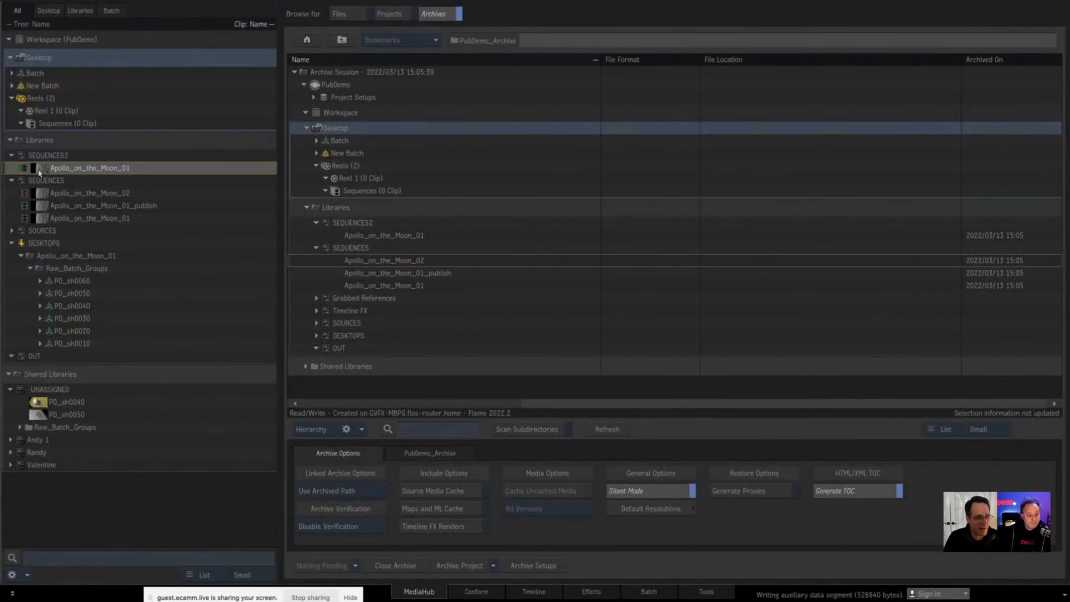
{"action": "double_click", "coordinate": [40, 170]}
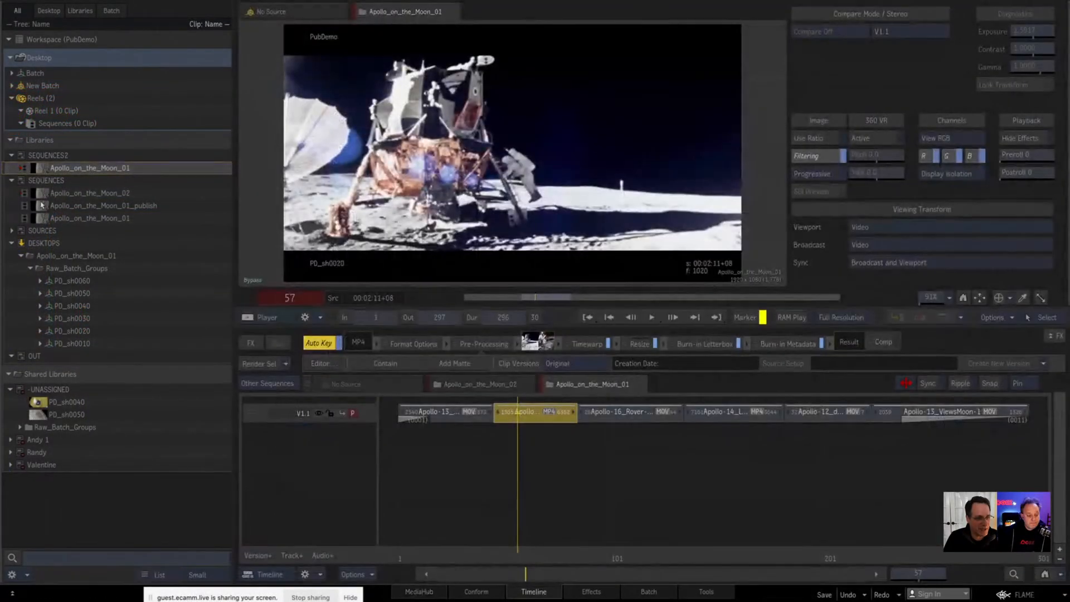
{"action": "double_click", "coordinate": [42, 194]}
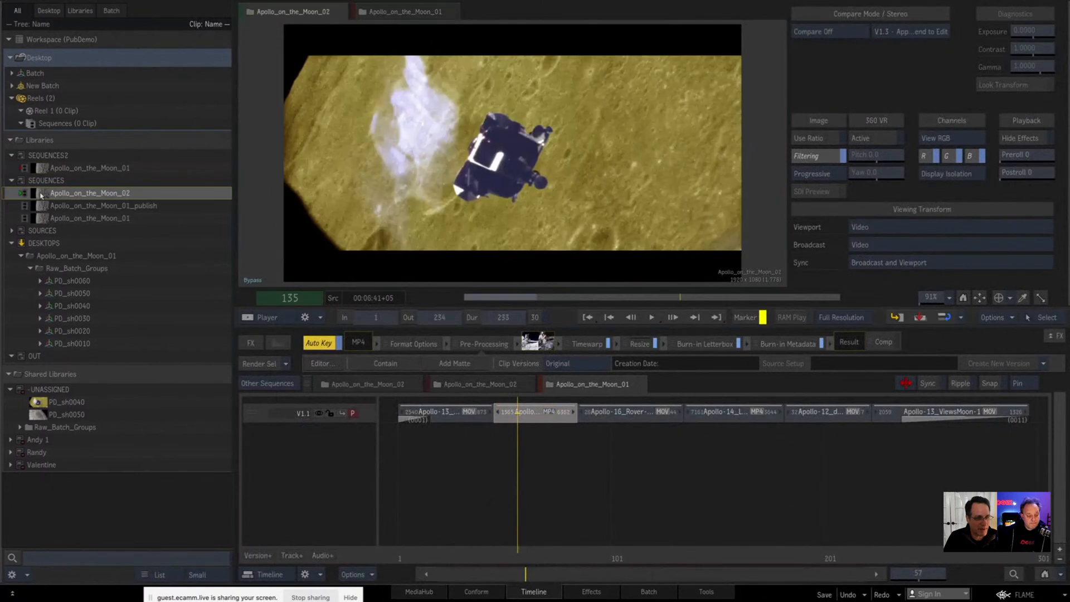
Step: Add a Burn-in Metadata effect to the PD_sh0040 and PD_sh0050 segments on track V1.3 and replace its setup with a preset
{"action": "left_click", "coordinate": [713, 512]}
{"action": "left_click", "coordinate": [858, 413]}
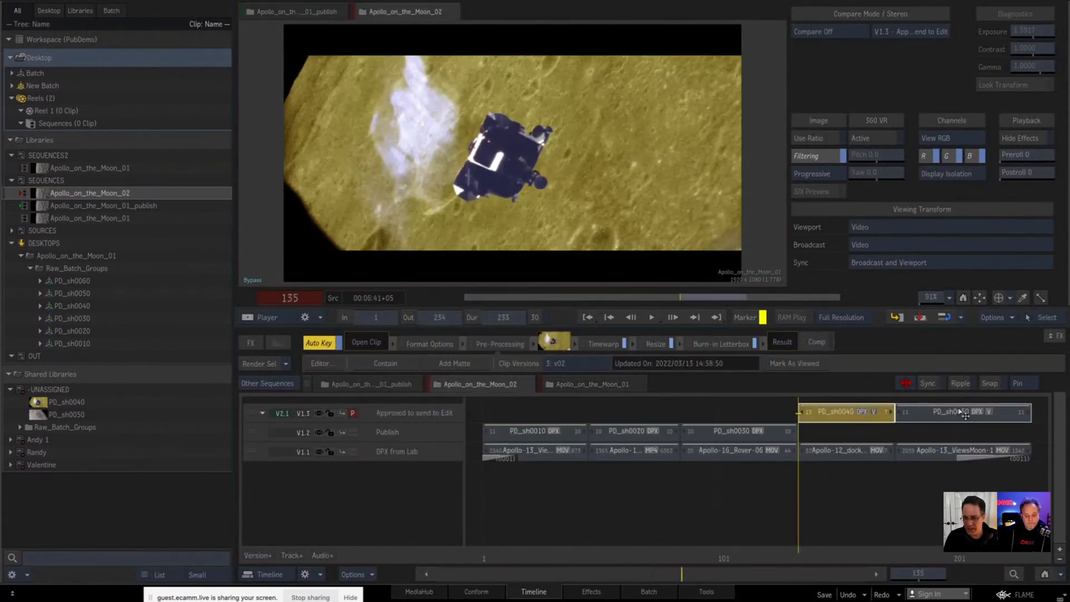
{"action": "left_click", "coordinate": [956, 415], "text": "ctrl"}
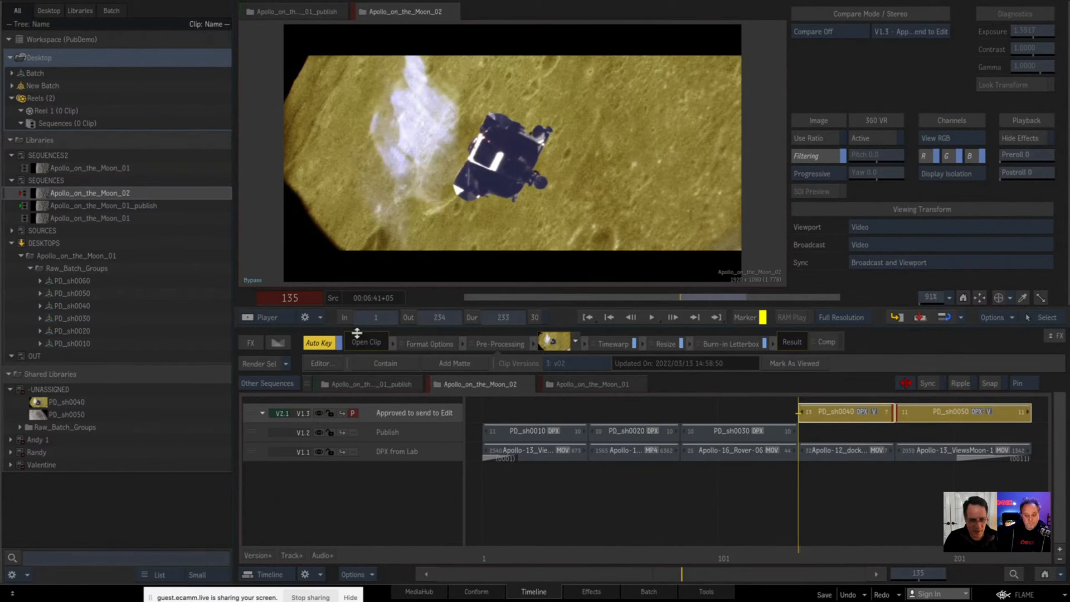
{"action": "left_click", "coordinate": [251, 345]}
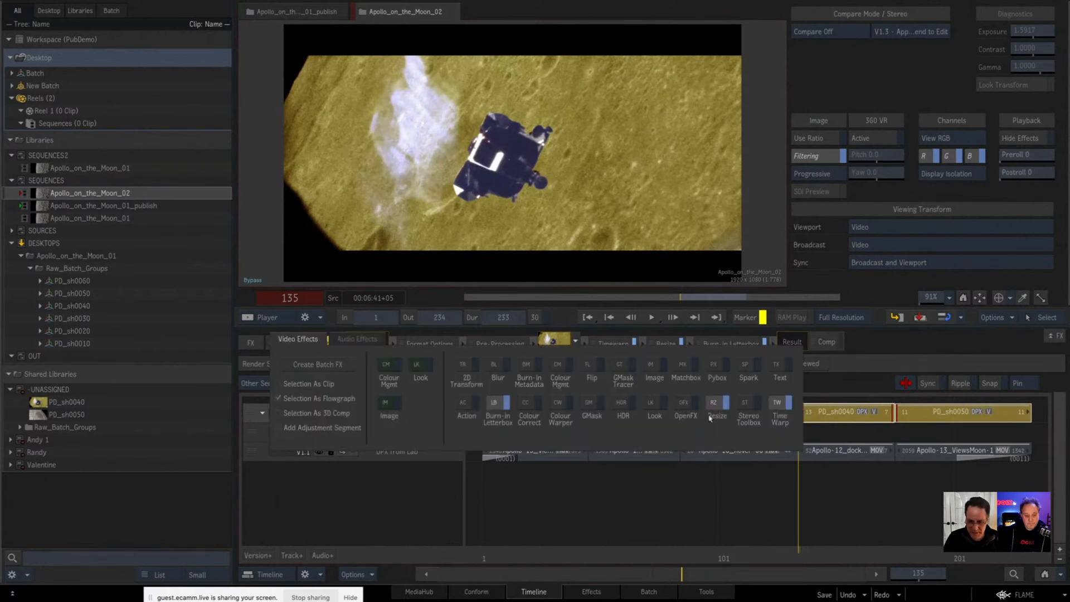
{"action": "left_click", "coordinate": [534, 372]}
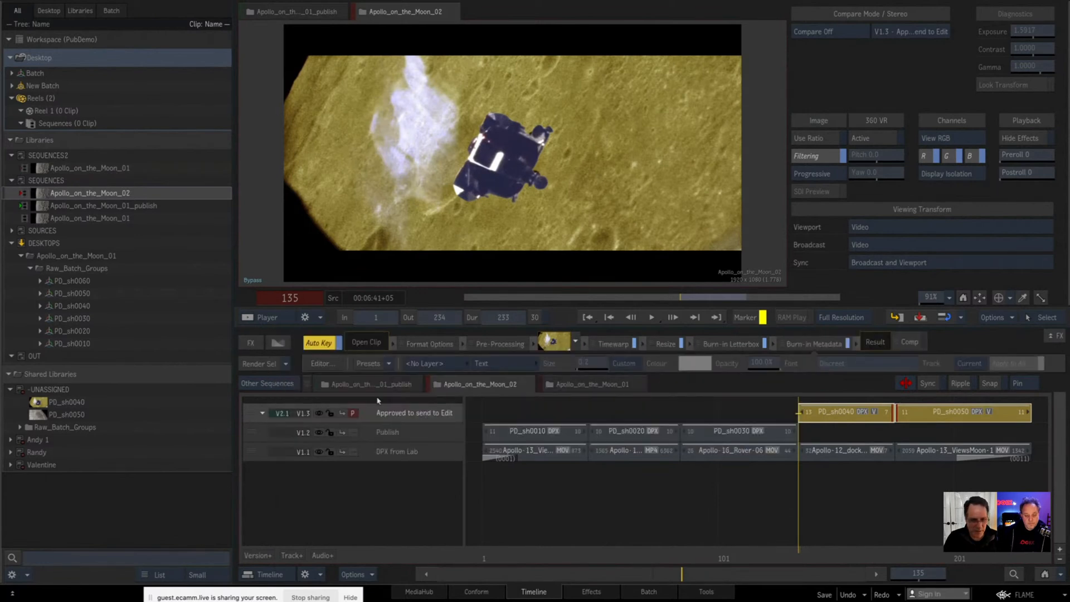
{"action": "left_click", "coordinate": [386, 363]}
{"action": "left_click", "coordinate": [389, 353]}
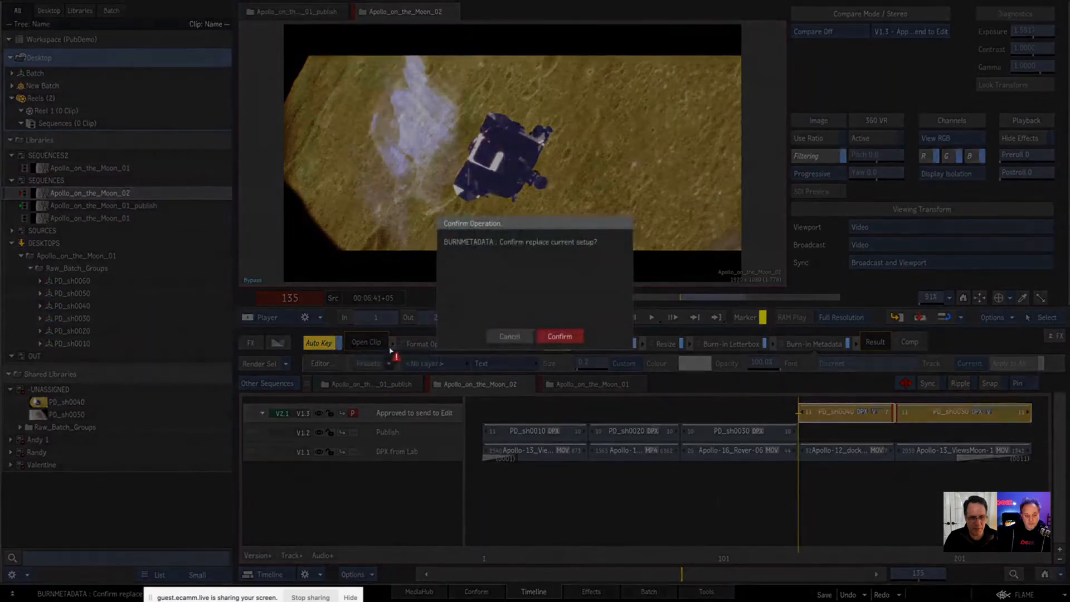
{"action": "left_click", "coordinate": [555, 336]}
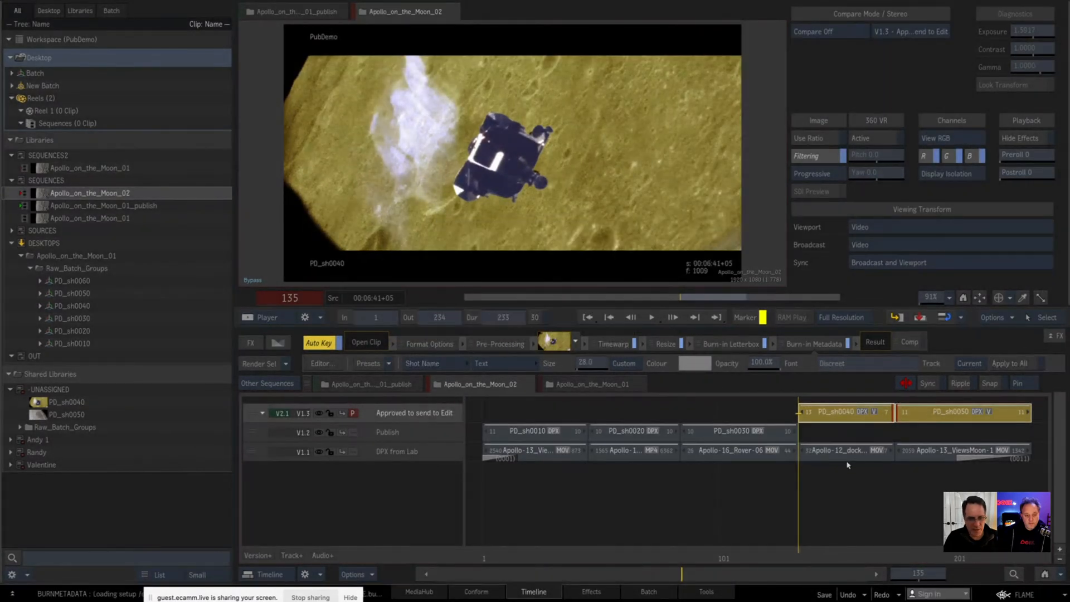
Step: Rename the shots of both segments with the pattern <project nickname>_sh0<segment##>0_<source version>
{"action": "right_click", "coordinate": [836, 415]}
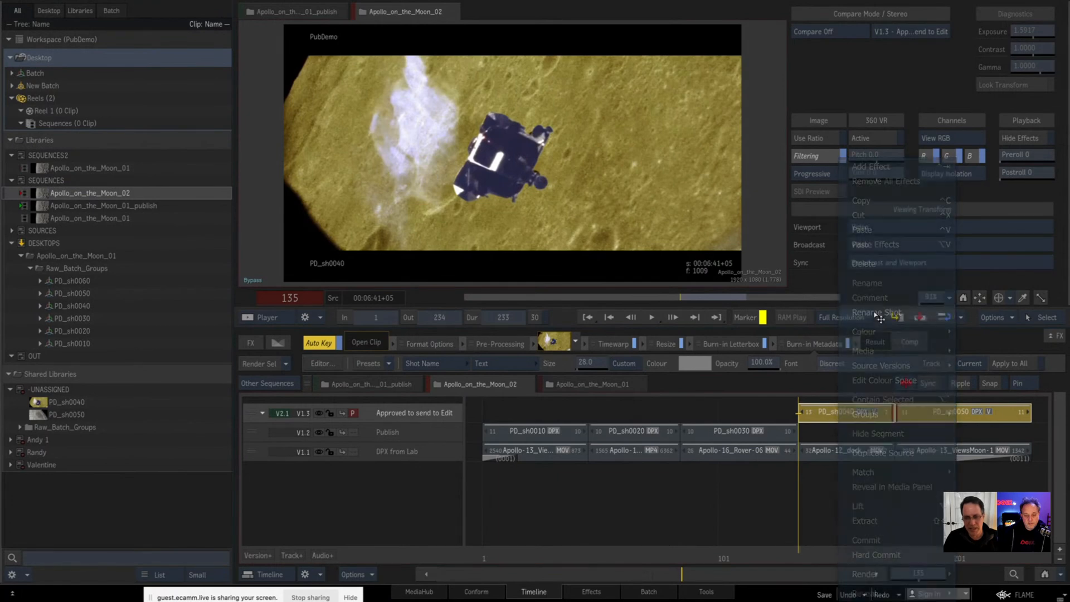
{"action": "left_click", "coordinate": [878, 312]}
{"action": "type", "text": "_sh0<segment##>0_"}
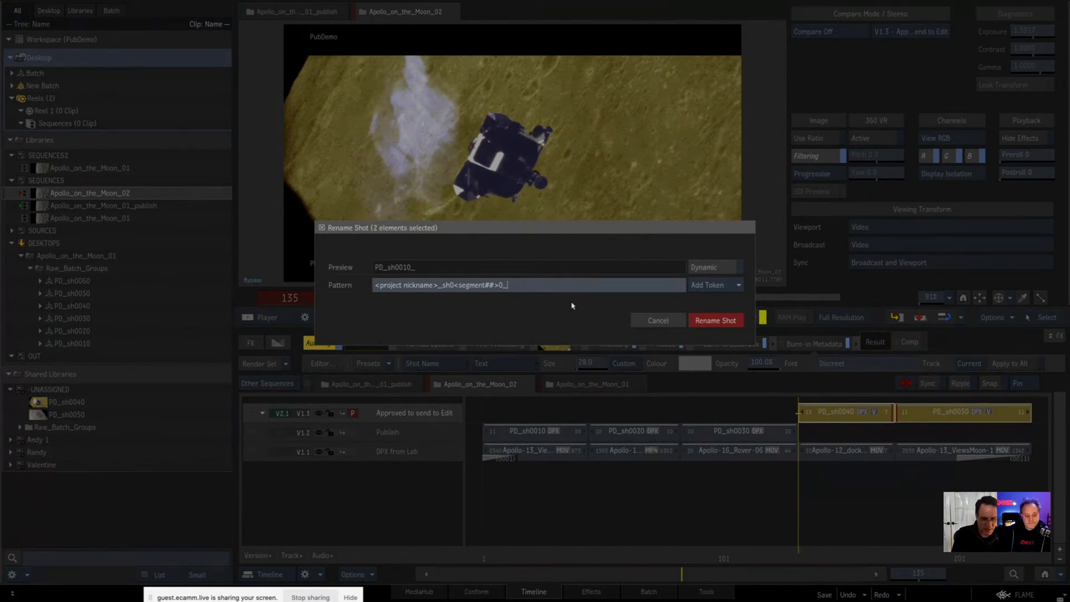
{"action": "type", "text": "<v"}
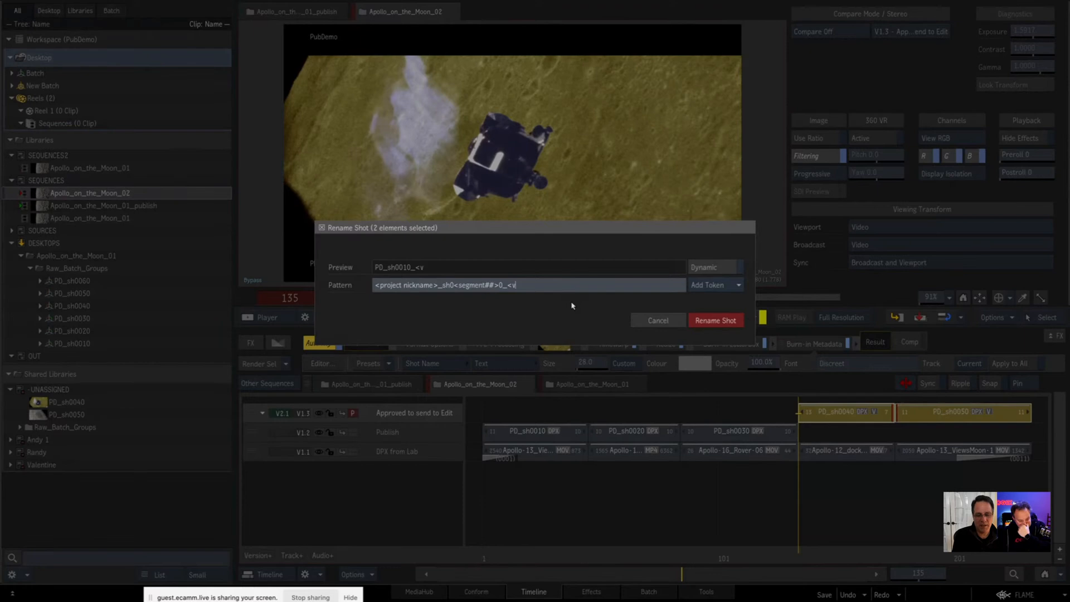
{"action": "key", "text": "BackSpace"}
{"action": "type", "text": "source version>"}
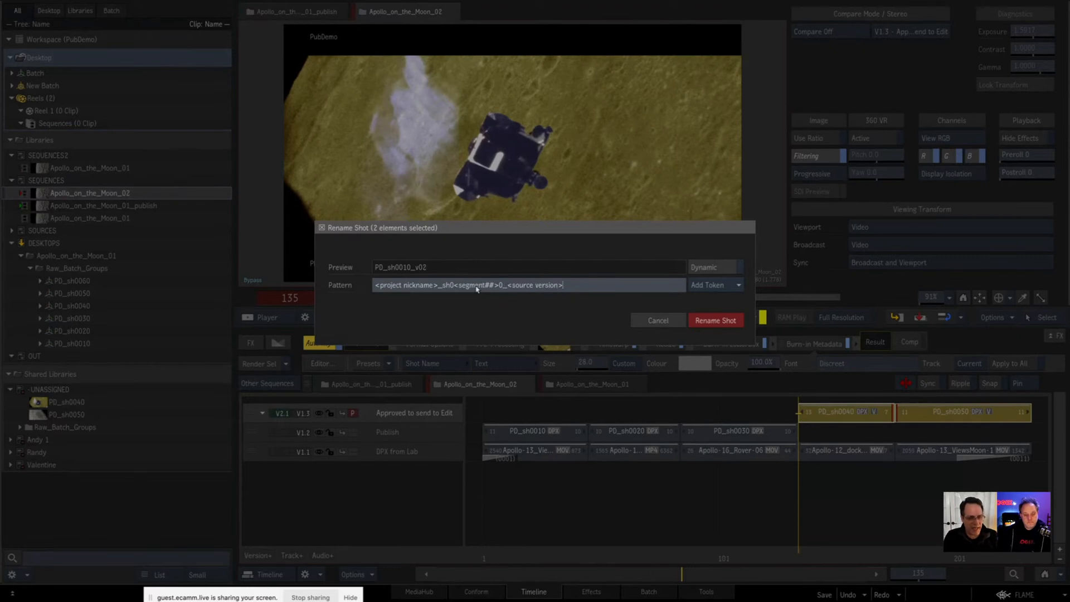
{"action": "left_click", "coordinate": [709, 321]}
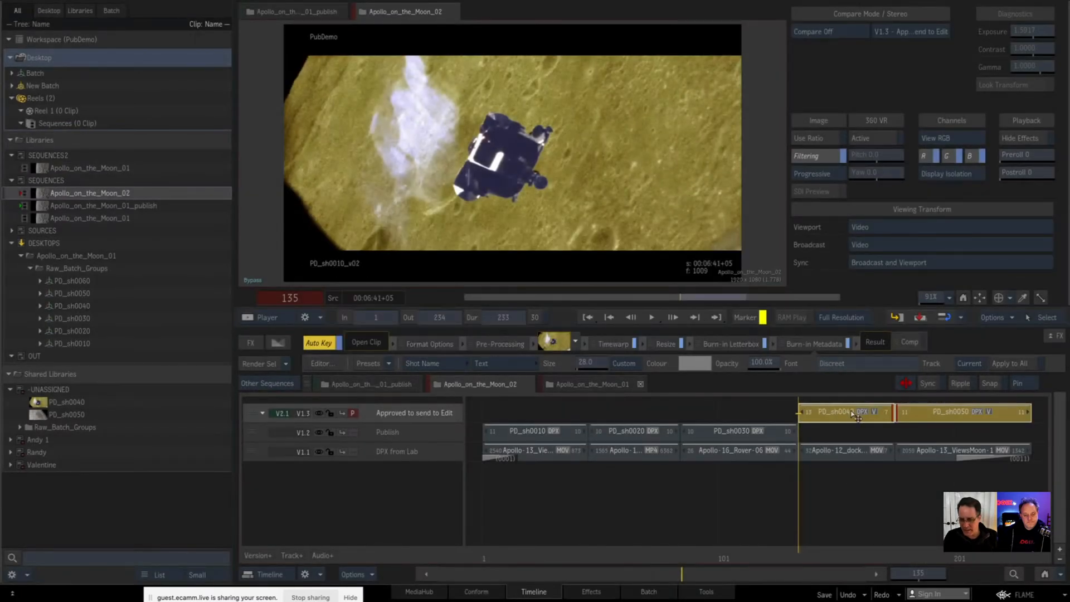
Step: Switch only the PD_sh0040 segment's clip version to v01
{"action": "left_click", "coordinate": [833, 495]}
{"action": "left_click", "coordinate": [833, 414]}
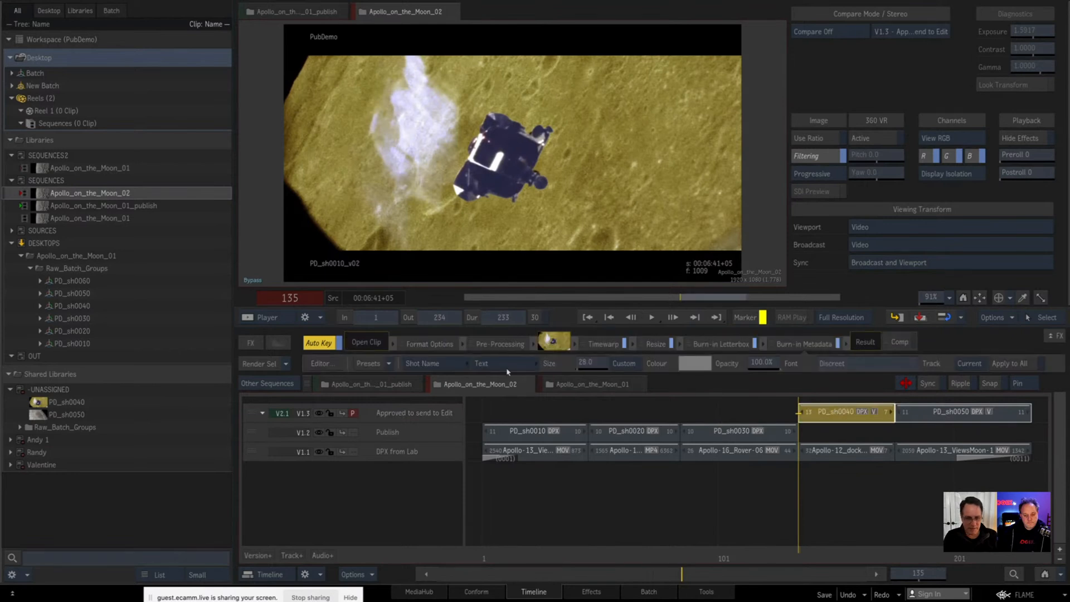
{"action": "left_click", "coordinate": [499, 343]}
{"action": "left_click", "coordinate": [566, 365]}
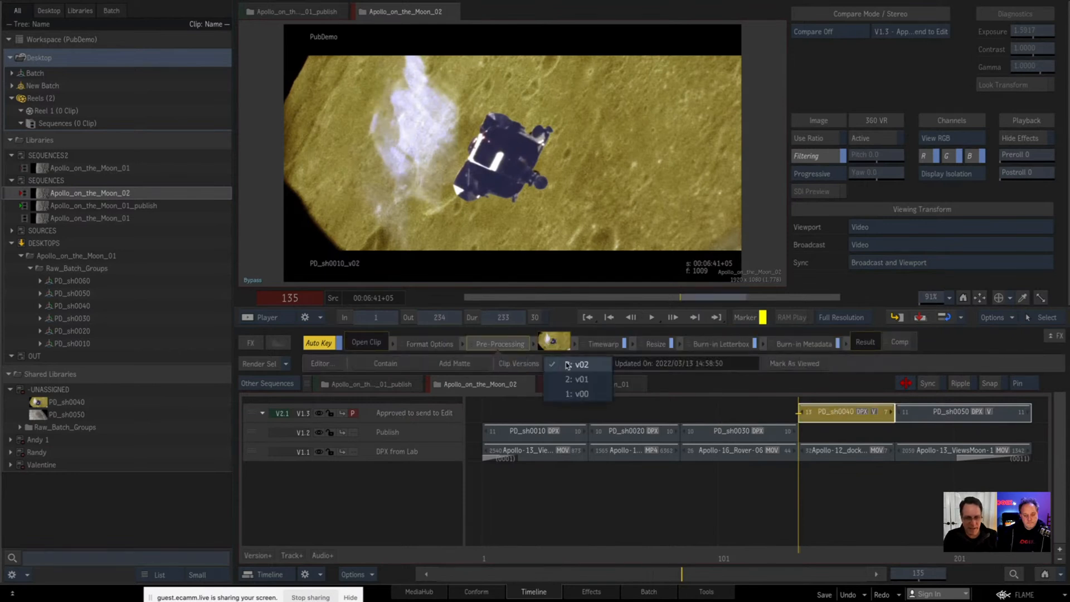
{"action": "left_click", "coordinate": [574, 379]}
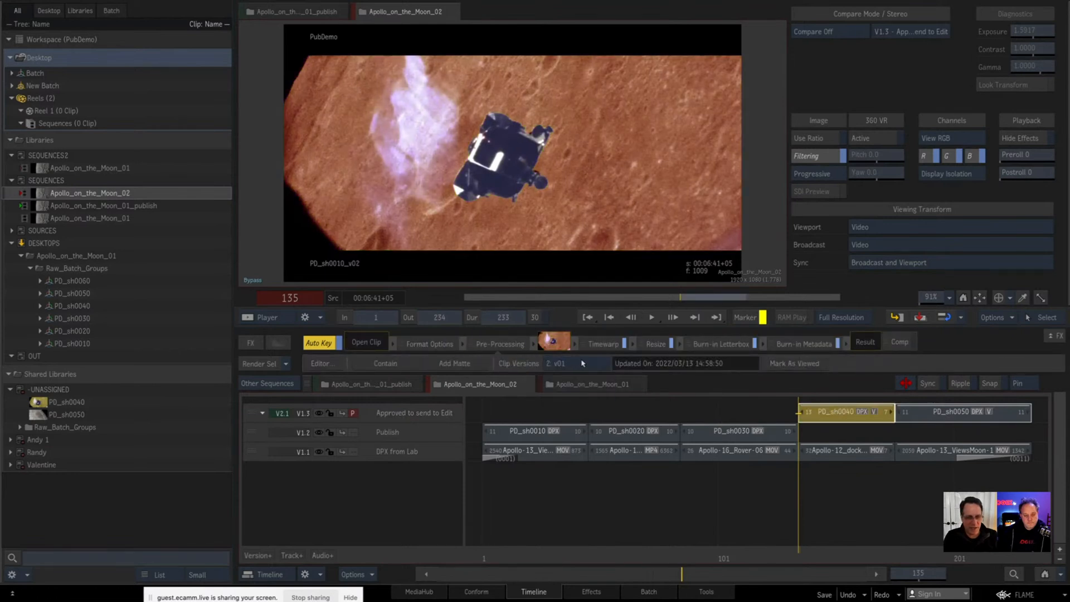
Step: Reapply the shot rename pattern to the PD_sh0040 and PD_sh0050 segments with Dynamic naming enabled
{"action": "left_click", "coordinate": [940, 417], "text": "ctrl"}
{"action": "right_click", "coordinate": [847, 419]}
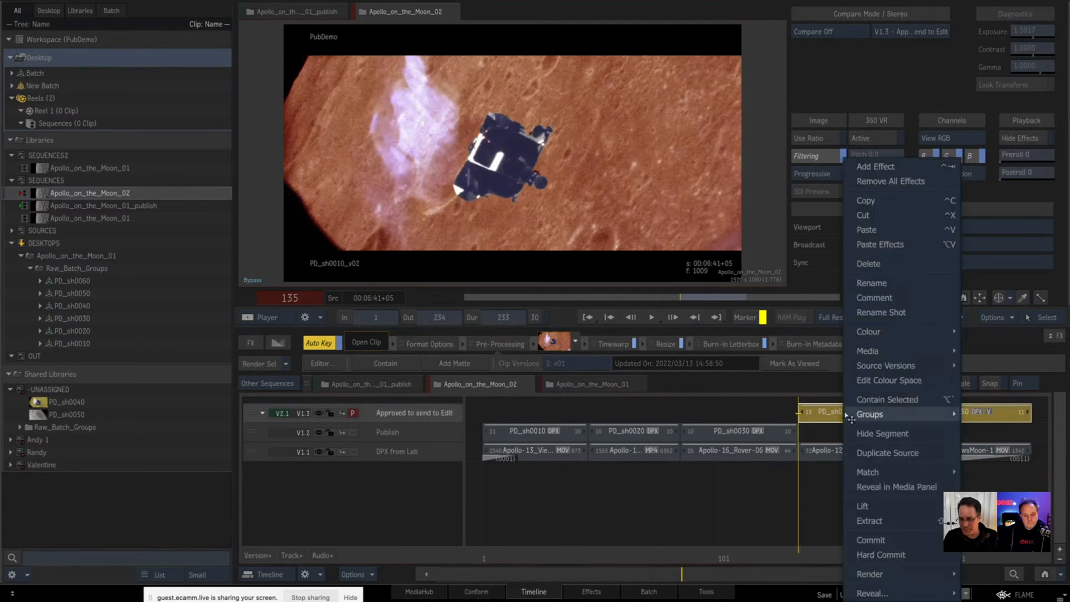
{"action": "left_click", "coordinate": [870, 312]}
{"action": "left_click", "coordinate": [701, 267]}
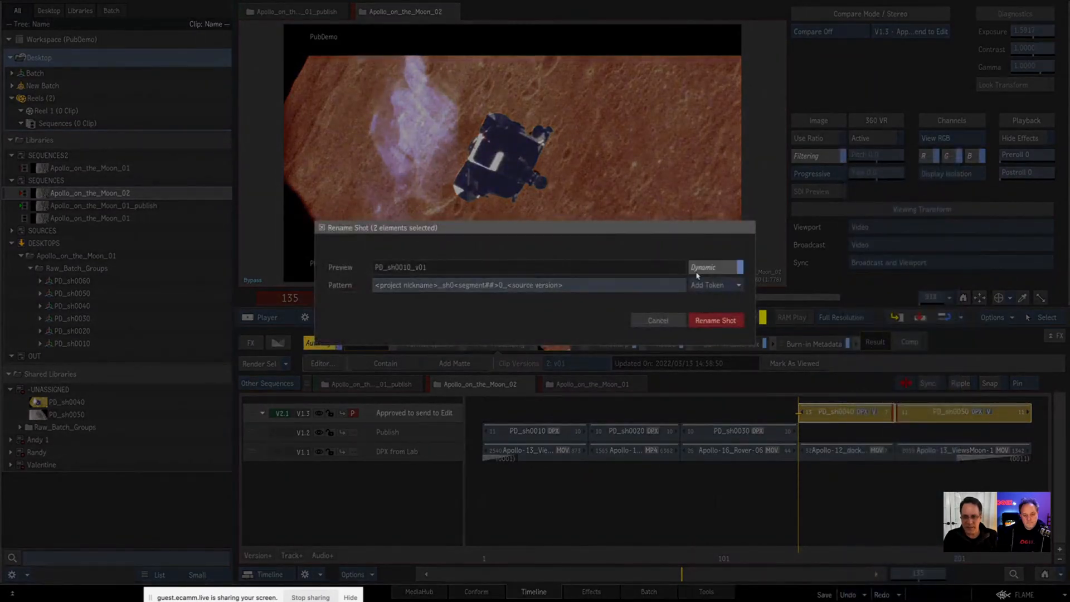
{"action": "left_click", "coordinate": [706, 322]}
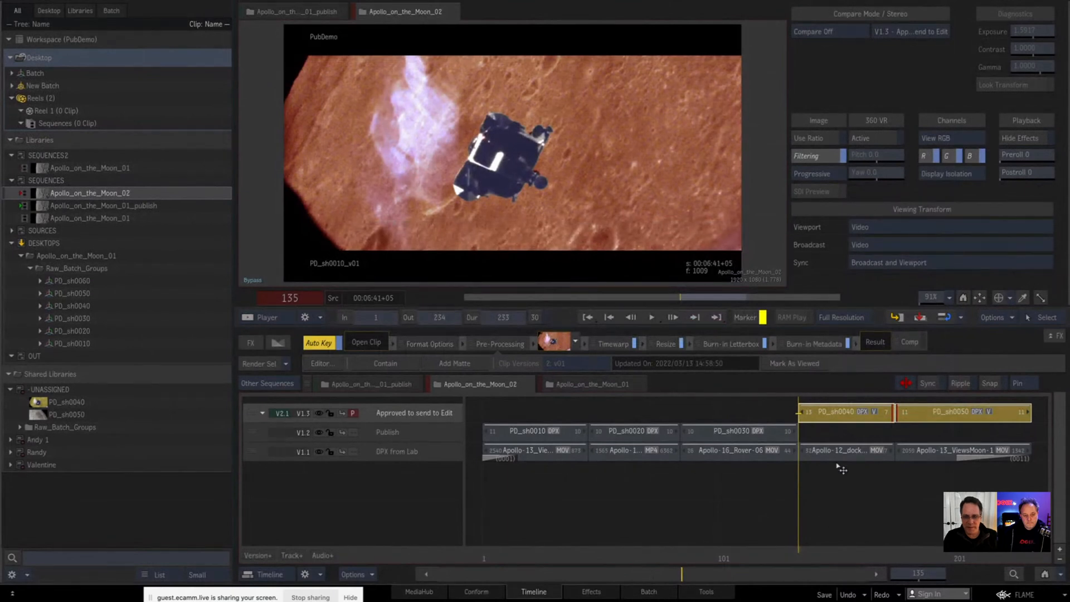
Step: Switch the PD_sh0040 segment's clip version to v00 to test the dynamic shot name burn-in
{"action": "left_click", "coordinate": [835, 415]}
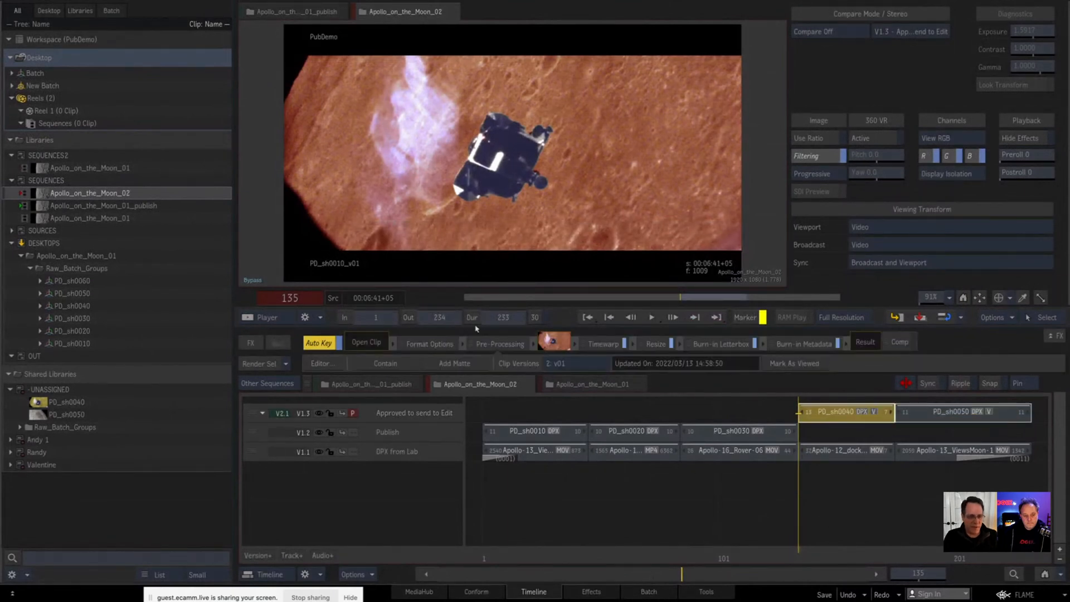
{"action": "left_click", "coordinate": [565, 362]}
{"action": "left_click", "coordinate": [563, 350]}
{"action": "left_click", "coordinate": [568, 364]}
{"action": "left_click", "coordinate": [571, 393]}
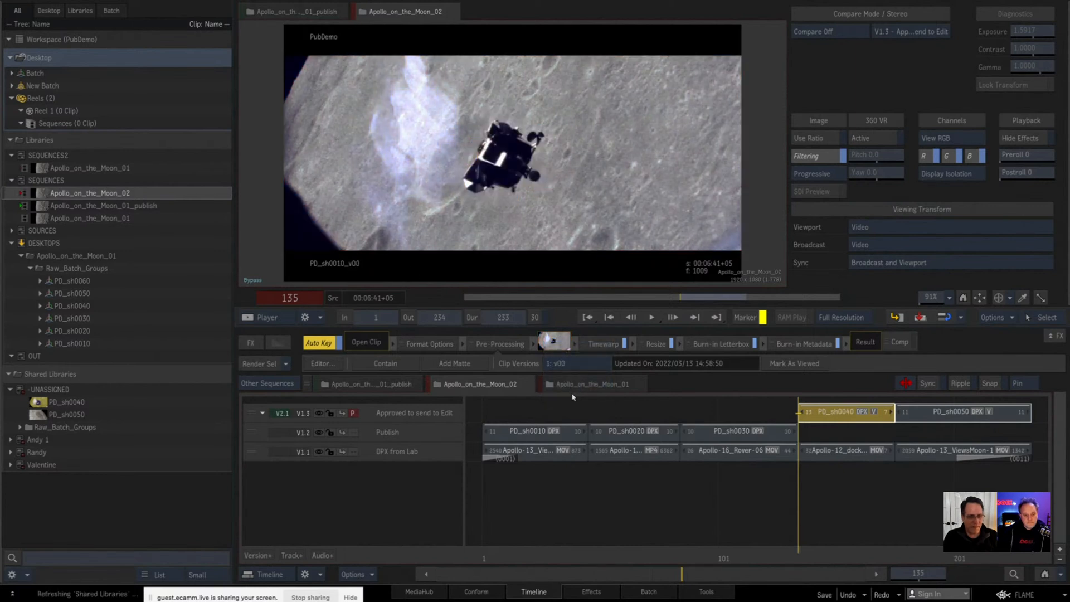
Step: Set the PD_sh0040 segment's clip version to v02 and check its burn-in at frame 159
{"action": "left_click_drag", "start_coordinate": [816, 560], "coordinate": [926, 552]}
{"action": "left_click", "coordinate": [595, 365]}
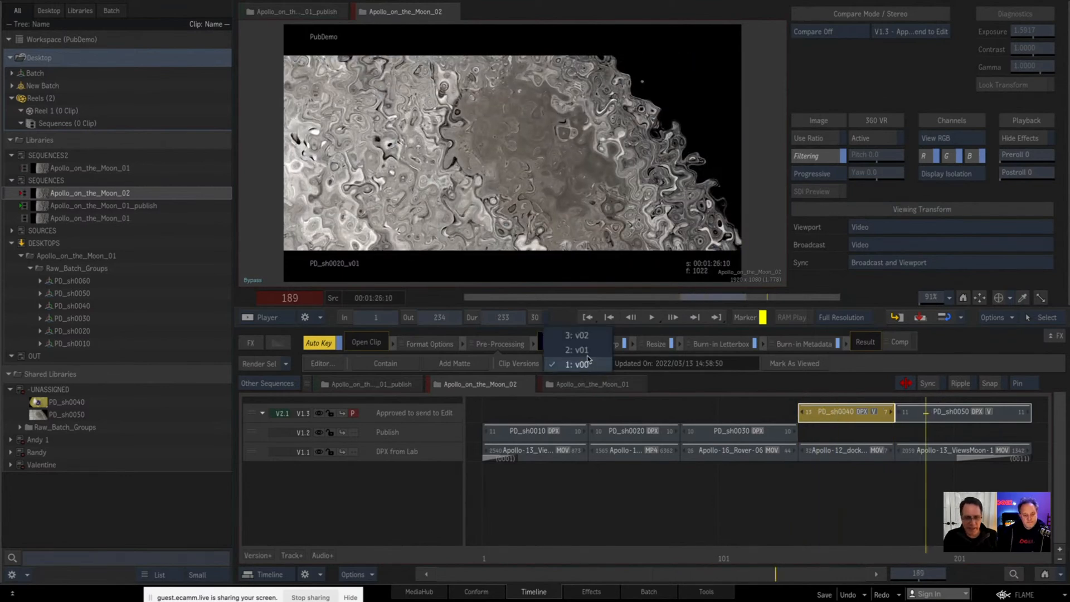
{"action": "left_click", "coordinate": [593, 337]}
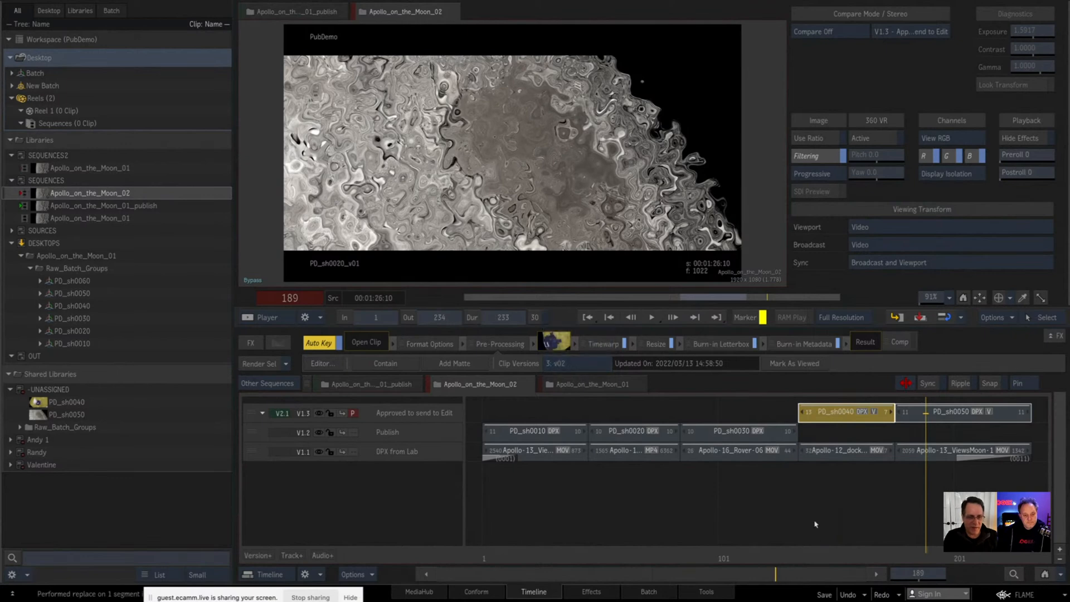
{"action": "left_click", "coordinate": [850, 549]}
{"action": "left_click_drag", "start_coordinate": [818, 551], "coordinate": [855, 550]}
Step: Copy both segments of the Approved to send to Edit track into Reel 1 as a new clip and open it
{"action": "left_click", "coordinate": [447, 413]}
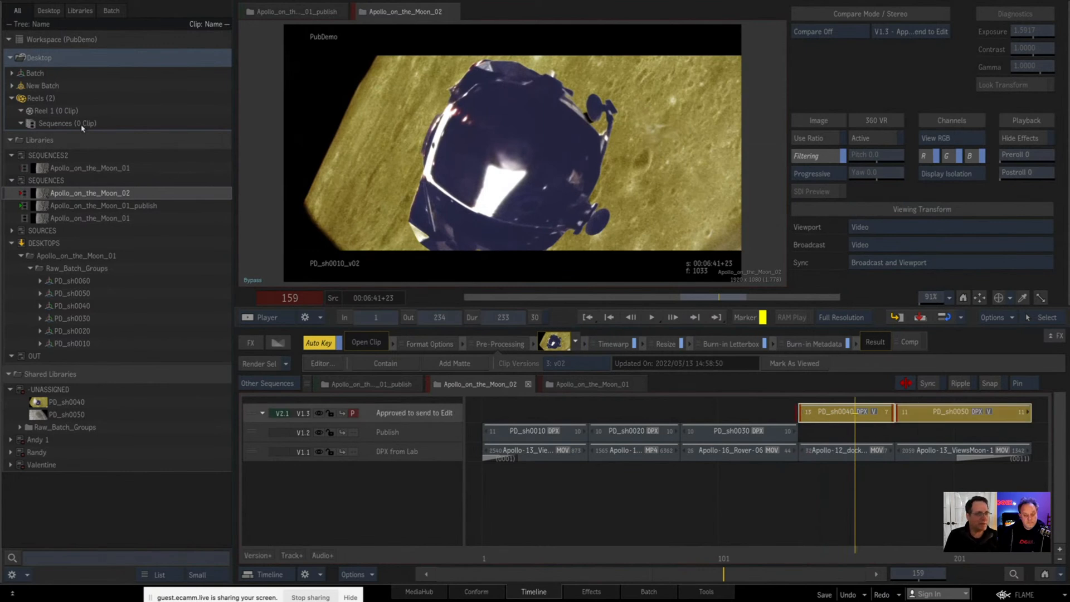
{"action": "left_click_drag", "start_coordinate": [836, 413], "coordinate": [57, 114]}
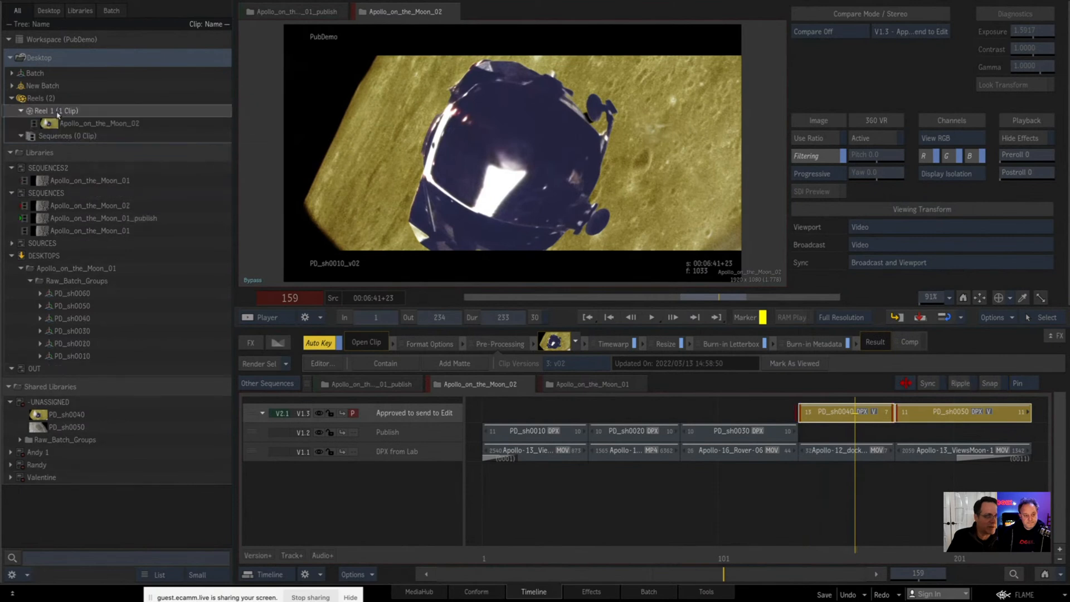
{"action": "left_click", "coordinate": [134, 128]}
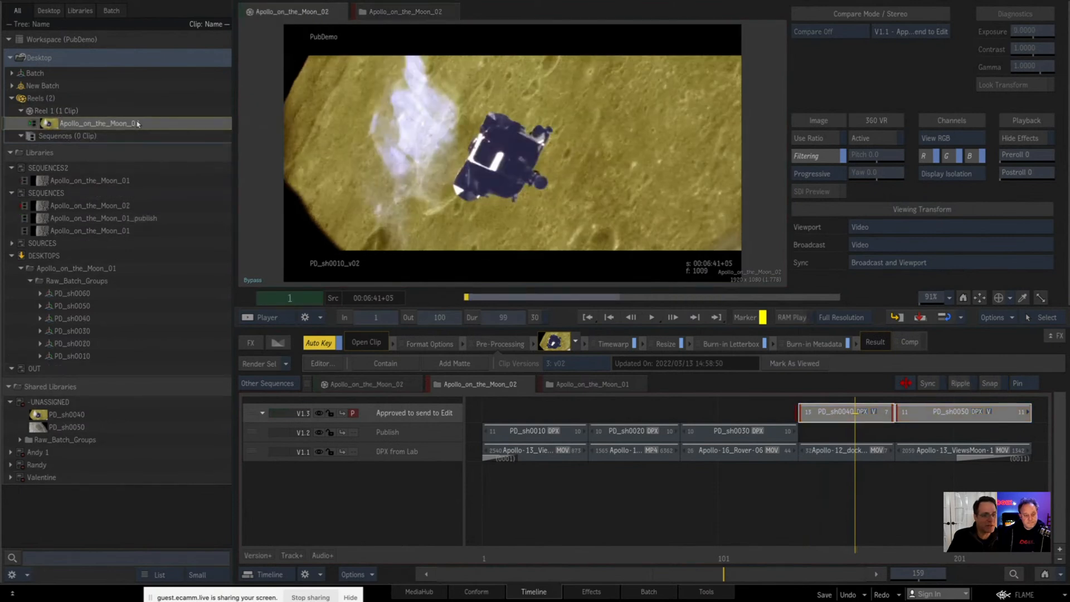
Step: Rename the new clip in Reel 1 as Apollo_on_the_Moon_02-LT
{"action": "key", "text": "Return"}
{"action": "key", "text": "Right"}
{"action": "type", "text": "-"}
{"action": "type", "text": "DN"}
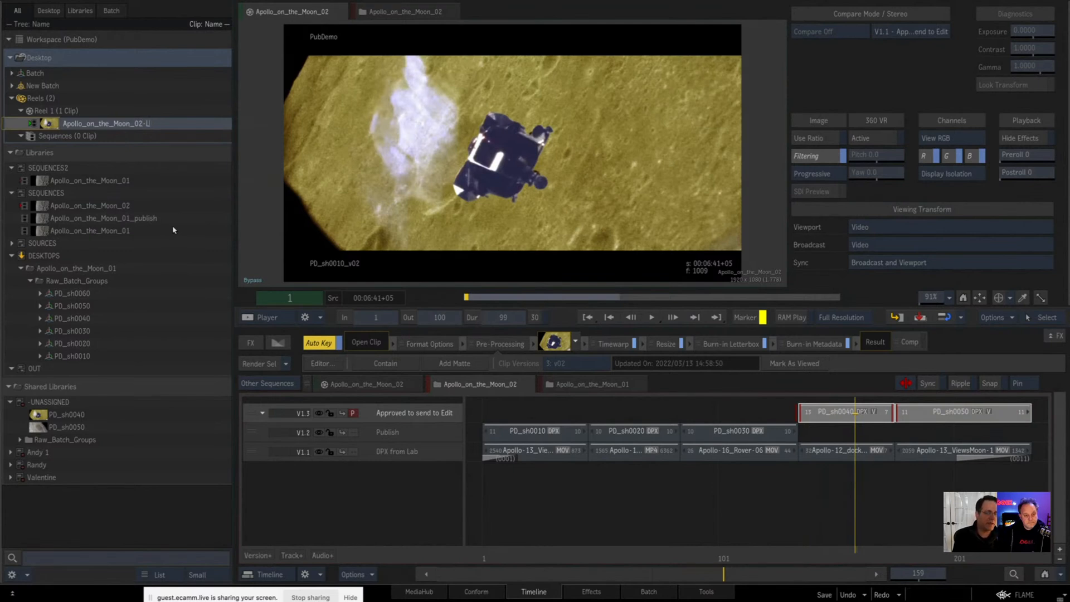
{"action": "key", "text": "Return"}
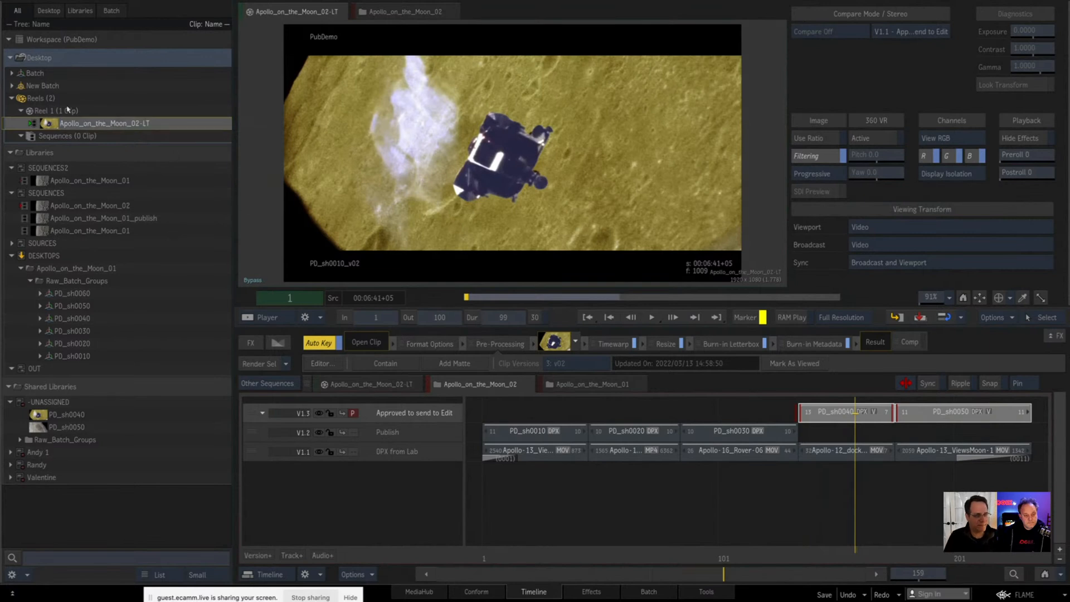
Step: Browse files in MediaHub to the project's OUT folder and start a media export of Apollo_on_the_Moon_02-LT into it
{"action": "left_click", "coordinate": [419, 591]}
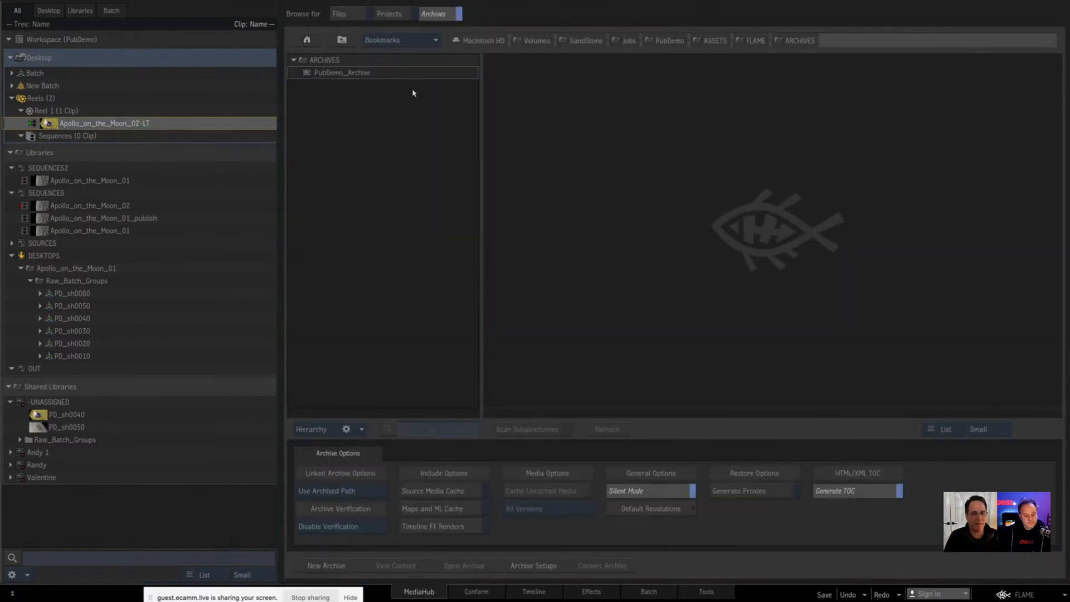
{"action": "left_click", "coordinate": [339, 13]}
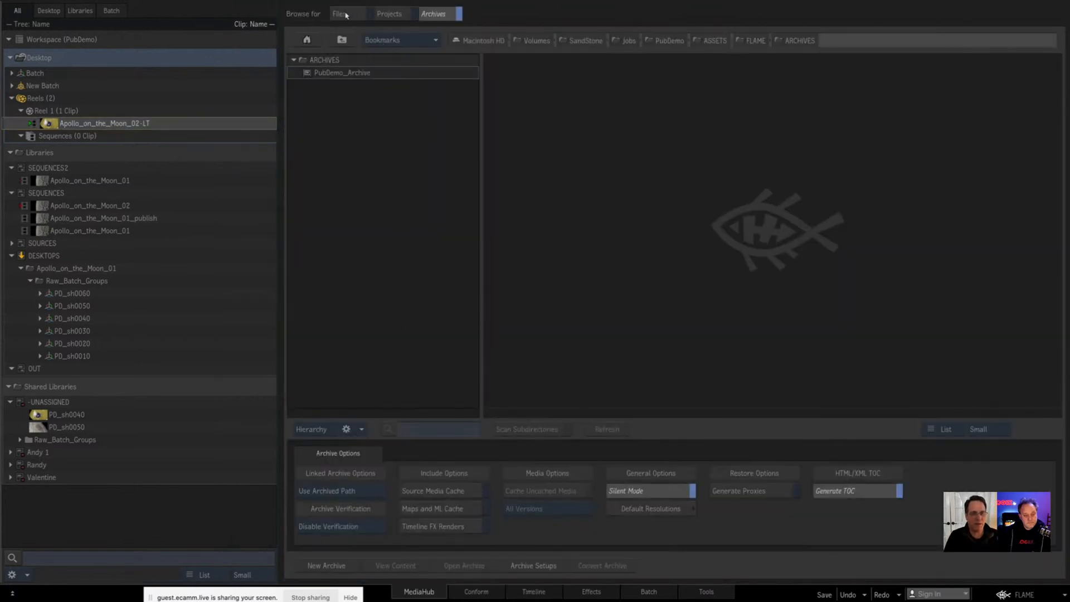
{"action": "left_click", "coordinate": [400, 41]}
{"action": "left_click", "coordinate": [390, 280]}
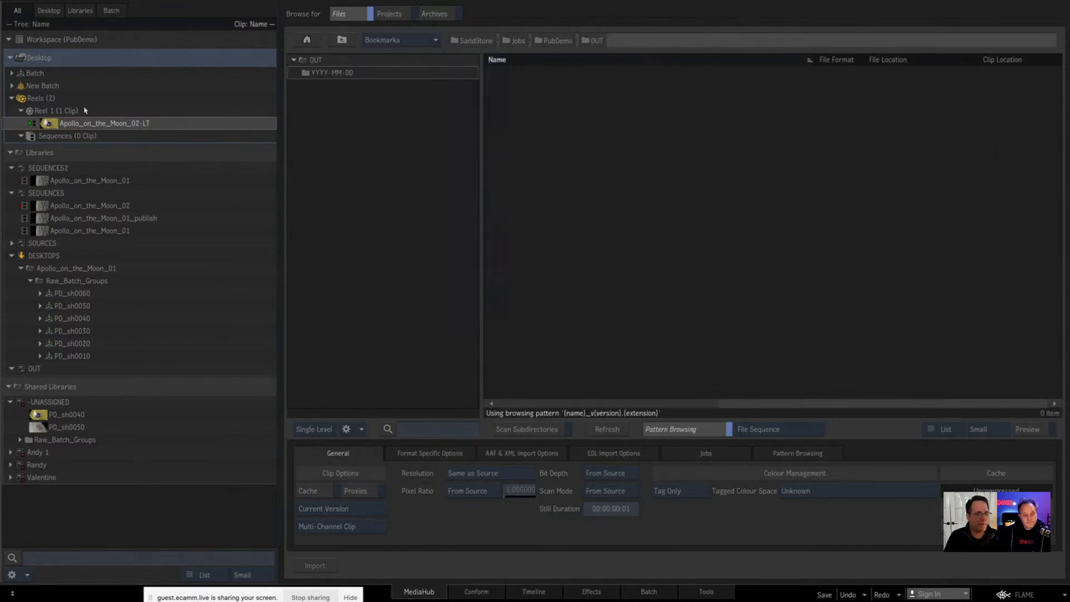
{"action": "left_click_drag", "start_coordinate": [46, 122], "coordinate": [580, 202]}
Step: Load the project's Sequence Publish preset Export_ASMB_ProRes_422LT_ForRoto and set its video media to Use Media with Fx
{"action": "left_click", "coordinate": [321, 82]}
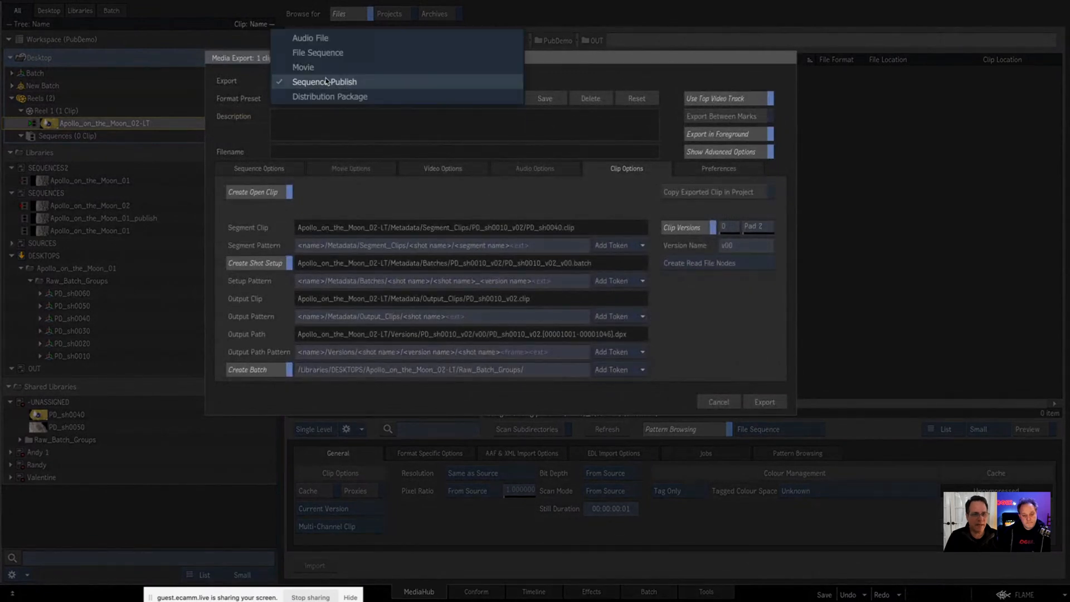
{"action": "left_click", "coordinate": [331, 84]}
{"action": "left_click", "coordinate": [330, 99]}
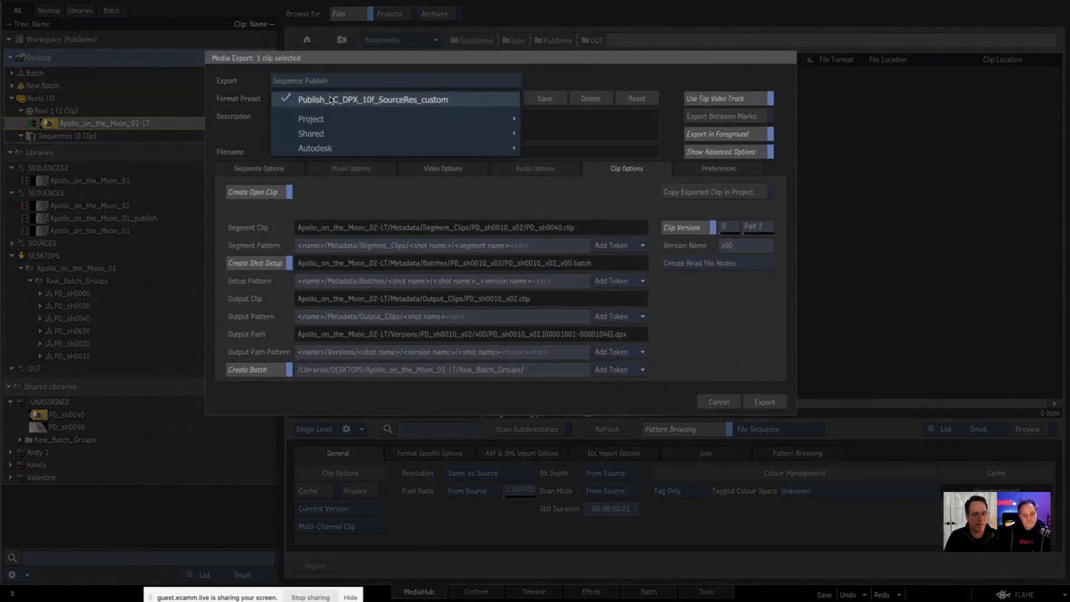
{"action": "mouse_move", "coordinate": [330, 119]}
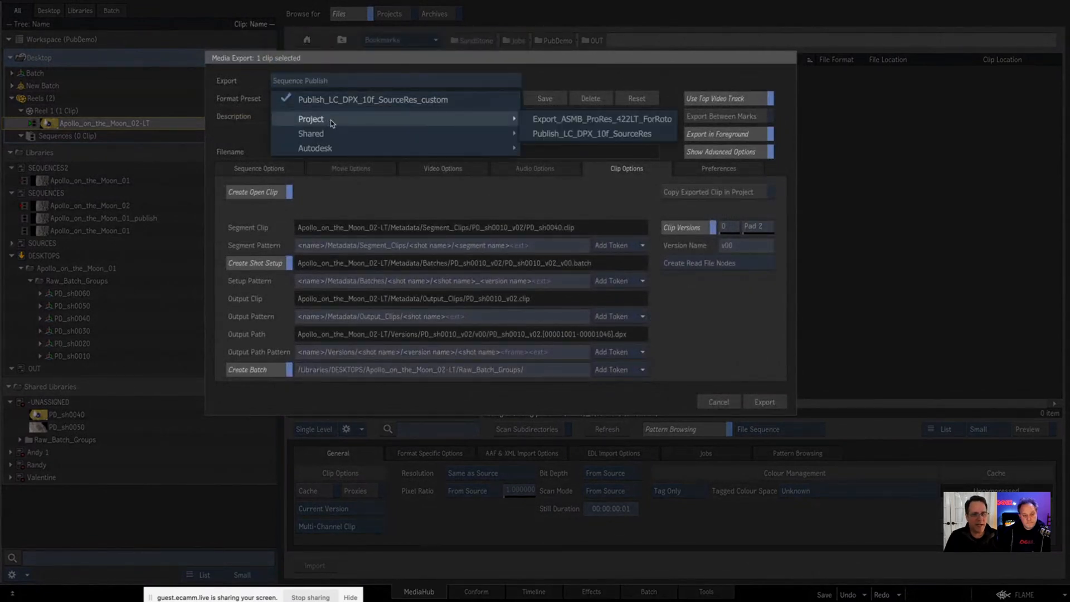
{"action": "left_click", "coordinate": [540, 119]}
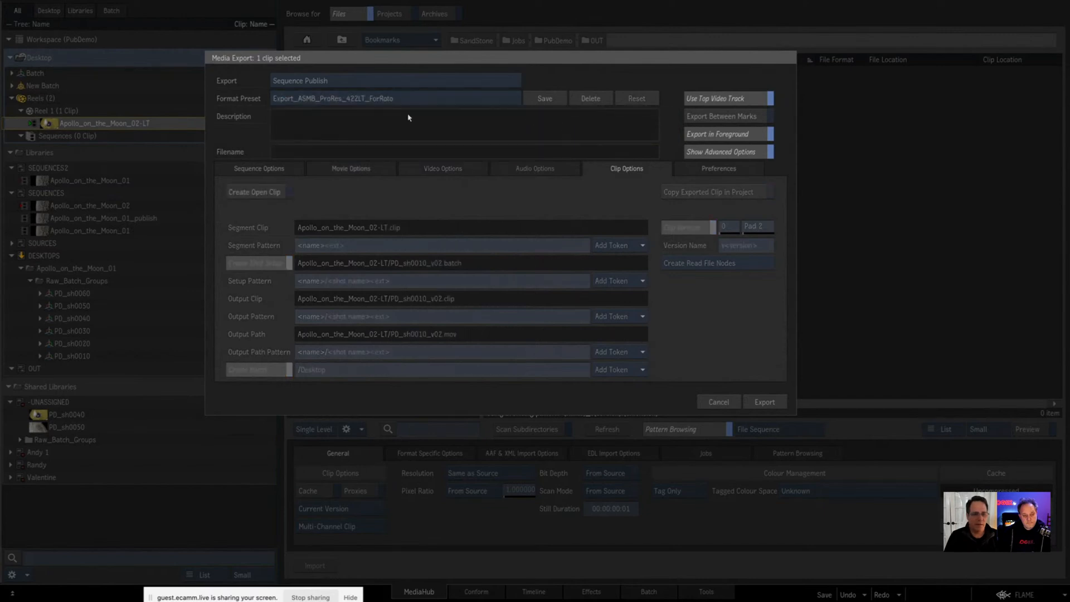
{"action": "left_click", "coordinate": [264, 169]}
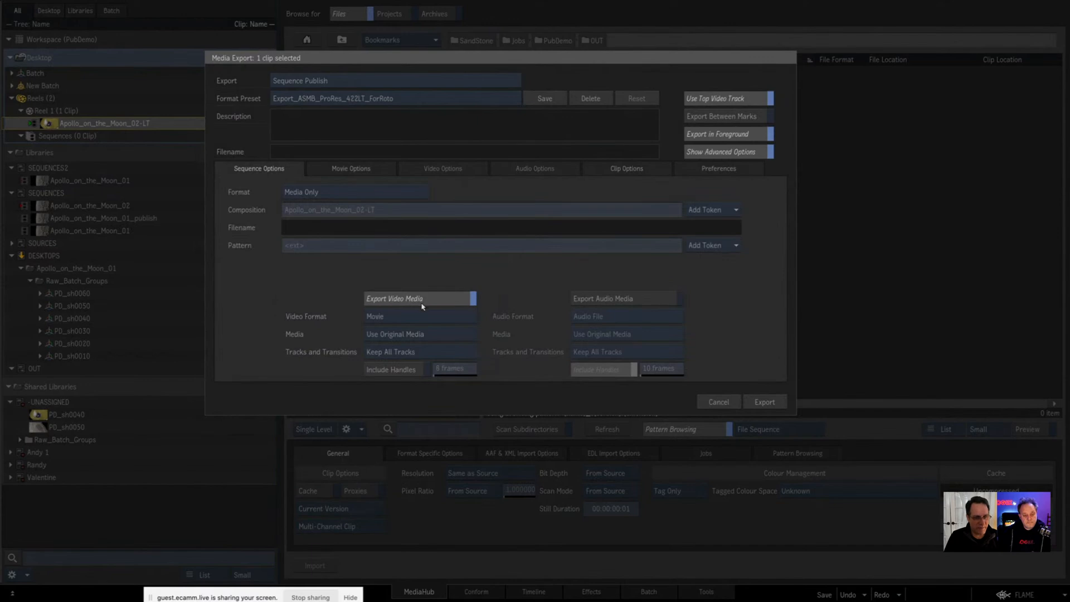
{"action": "left_click", "coordinate": [392, 338]}
{"action": "left_click", "coordinate": [391, 351]}
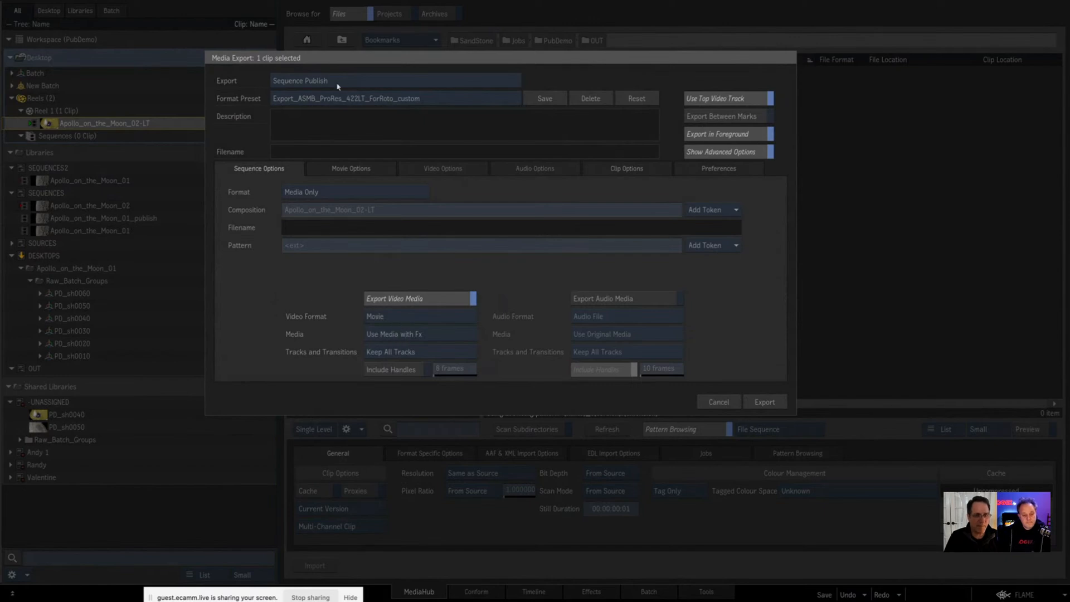
Step: Try the shared preset Export_ASMB_DNX-LB_v00s, and load the shared preset Export_ASMB_DNX-LB_ForReview instead
{"action": "left_click", "coordinate": [428, 100]}
{"action": "mouse_move", "coordinate": [421, 126]}
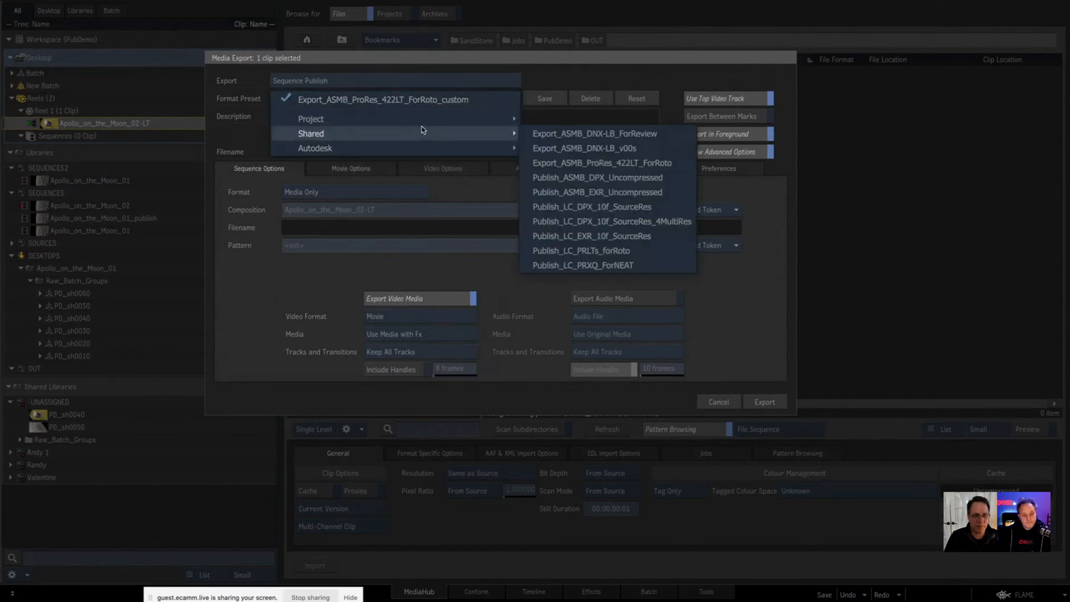
{"action": "left_click", "coordinate": [558, 150]}
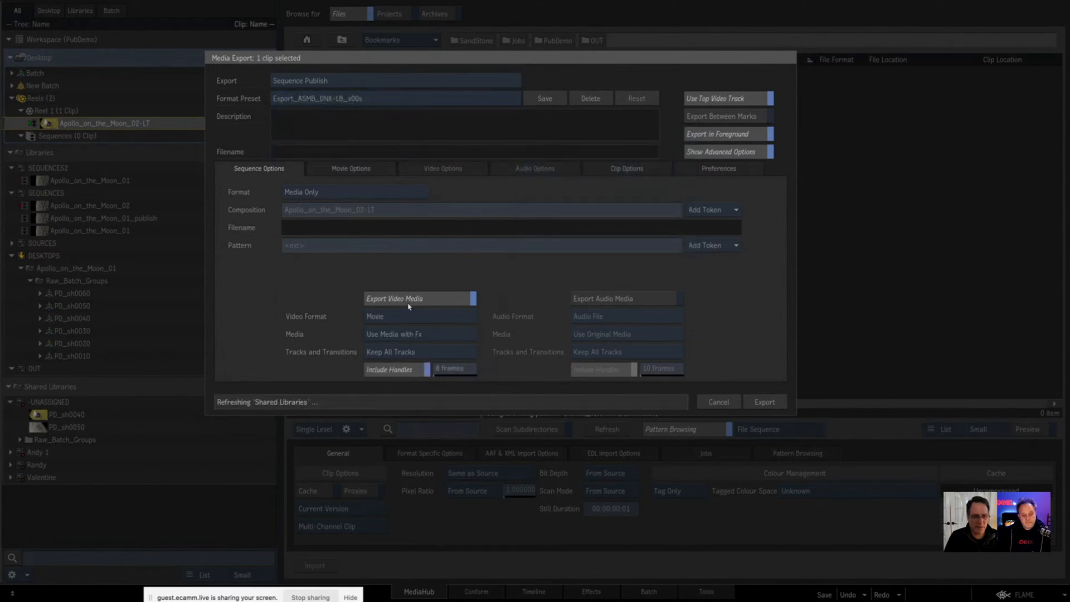
{"action": "left_click", "coordinate": [427, 95]}
{"action": "mouse_move", "coordinate": [490, 114]}
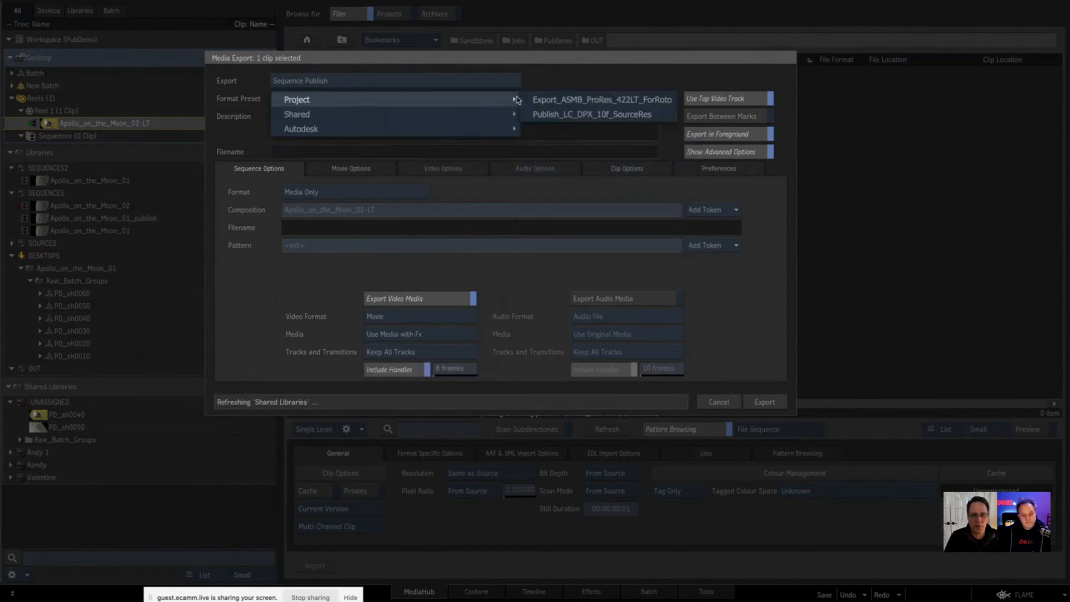
{"action": "left_click", "coordinate": [557, 114]}
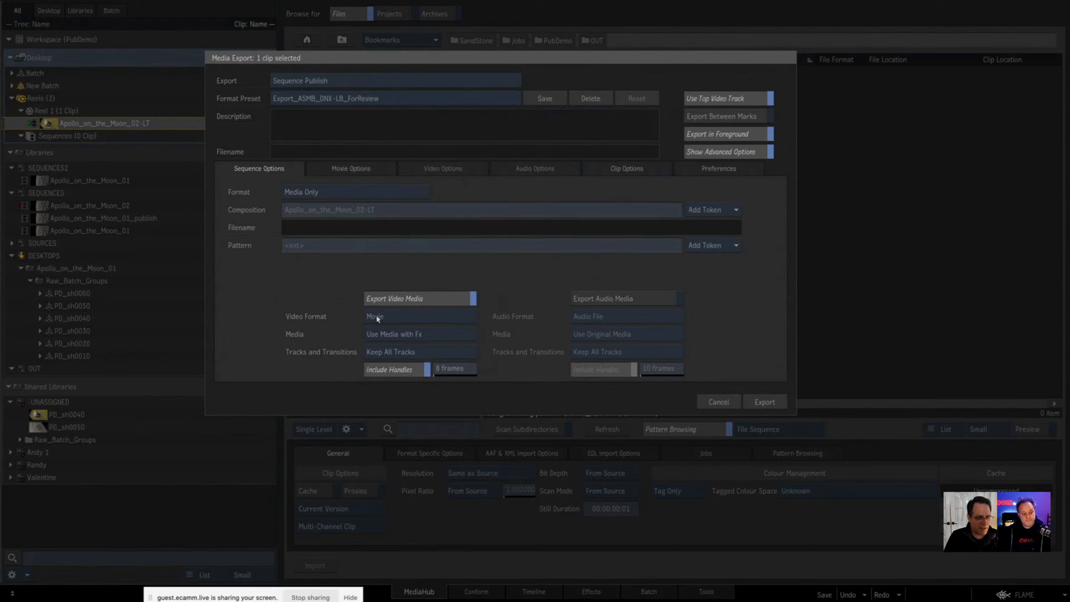
Step: Review the preset's movie naming pattern and clip options, and export the clip to OUT as DNxHD LB QuickTime movies
{"action": "left_click", "coordinate": [364, 169]}
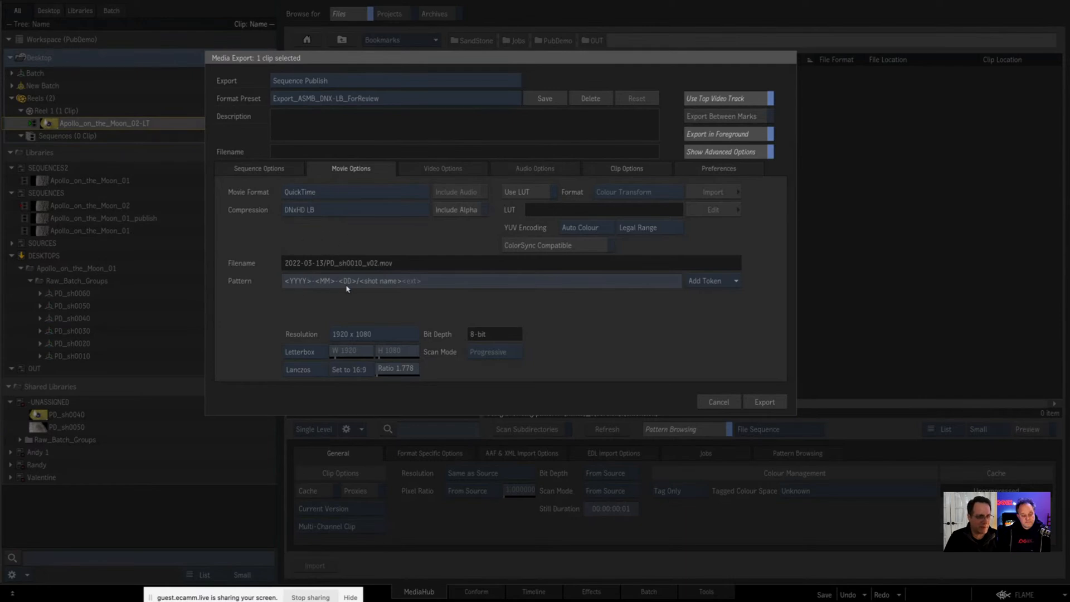
{"action": "left_click", "coordinate": [296, 285]}
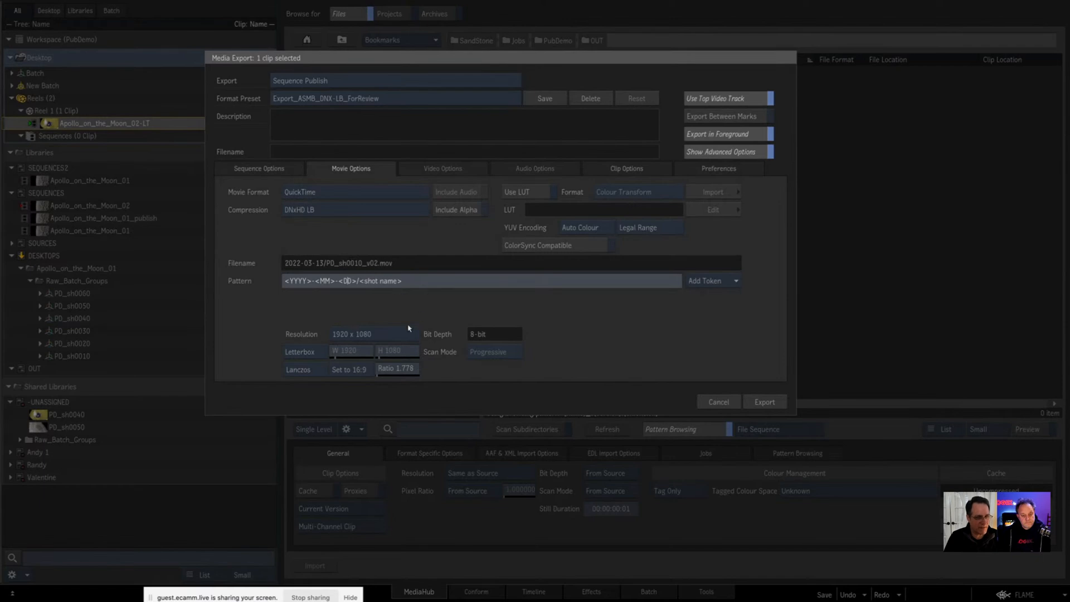
{"action": "left_click", "coordinate": [629, 168]}
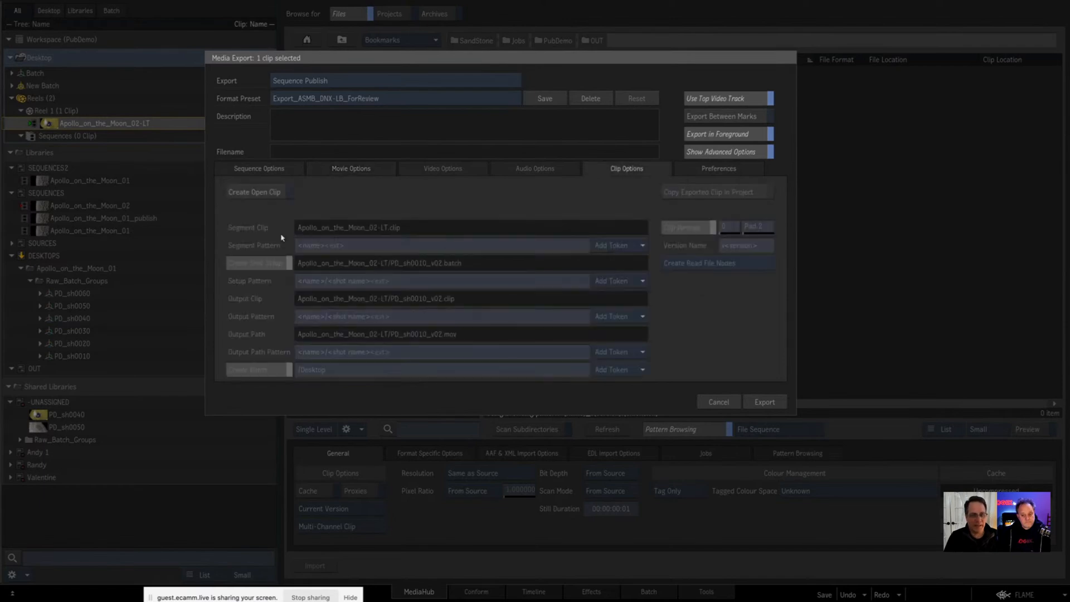
{"action": "left_click", "coordinate": [337, 168]}
{"action": "left_click", "coordinate": [764, 402]}
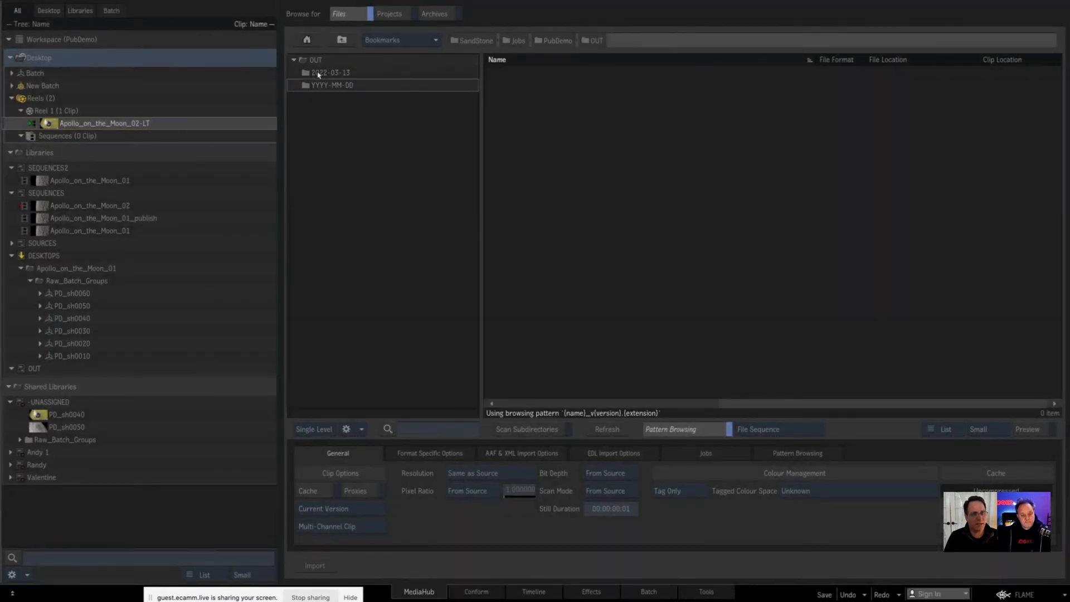
Step: Open the 2022-03-13 export folder and preview the exported PD_sh0010_ movie to check its name
{"action": "double_click", "coordinate": [318, 74]}
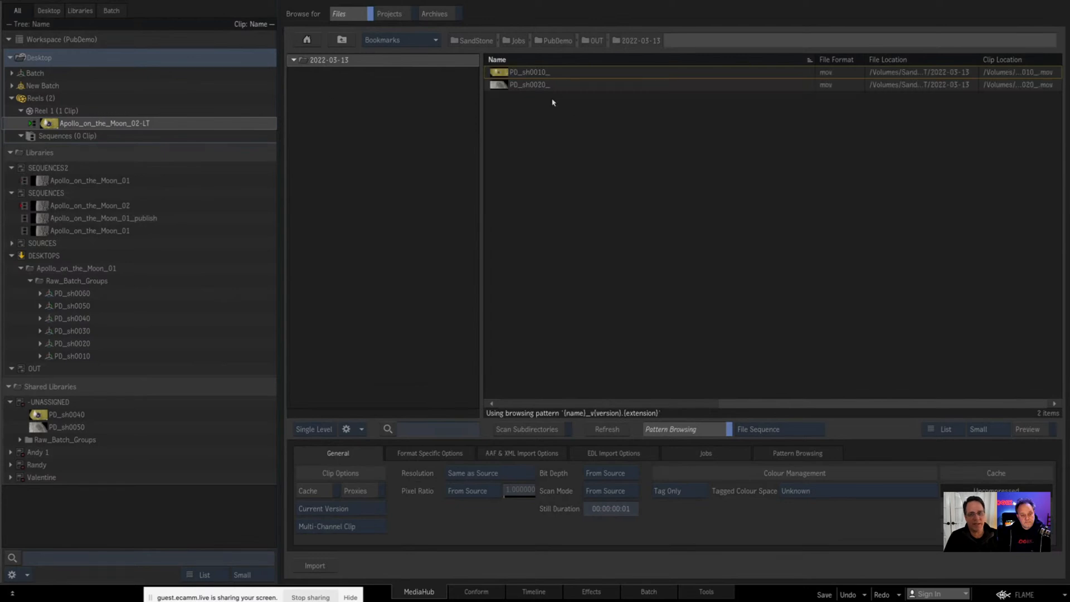
{"action": "left_click", "coordinate": [534, 76]}
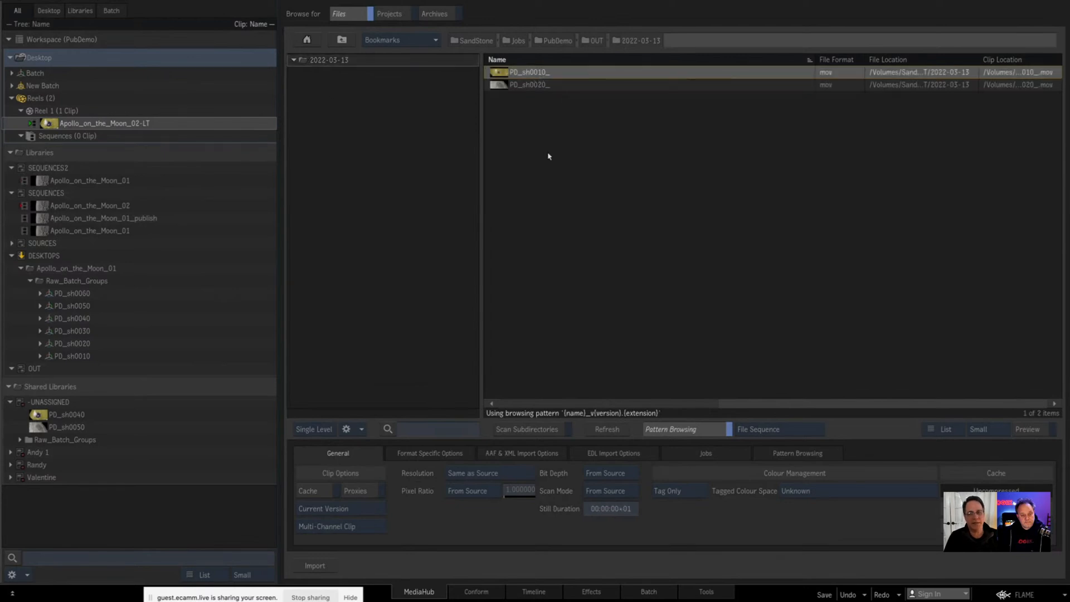
{"action": "left_click", "coordinate": [49, 121]}
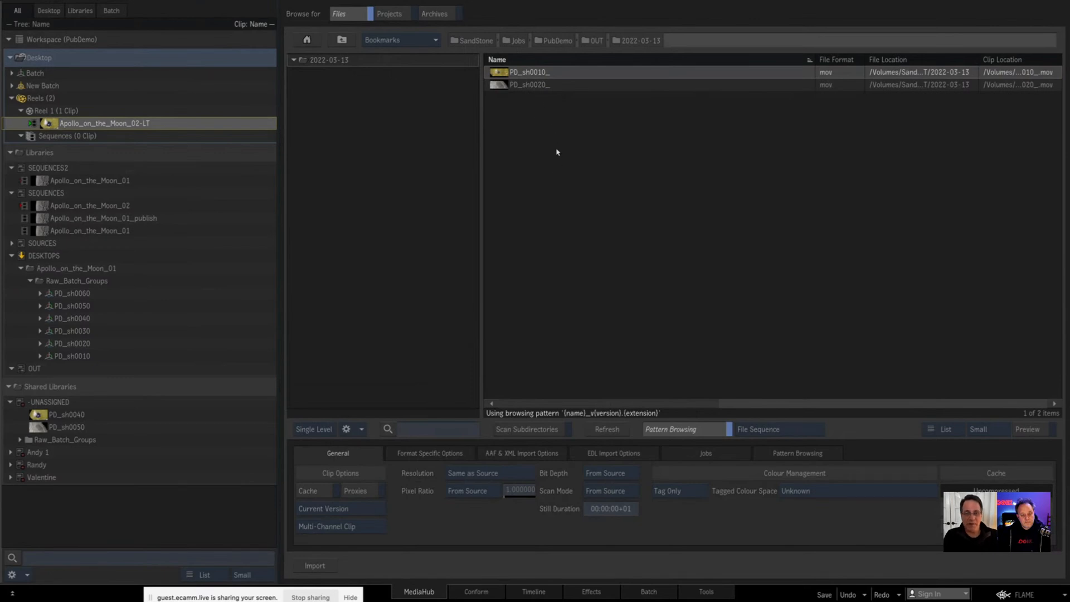
{"action": "left_click", "coordinate": [529, 76]}
{"action": "double_click", "coordinate": [498, 76]}
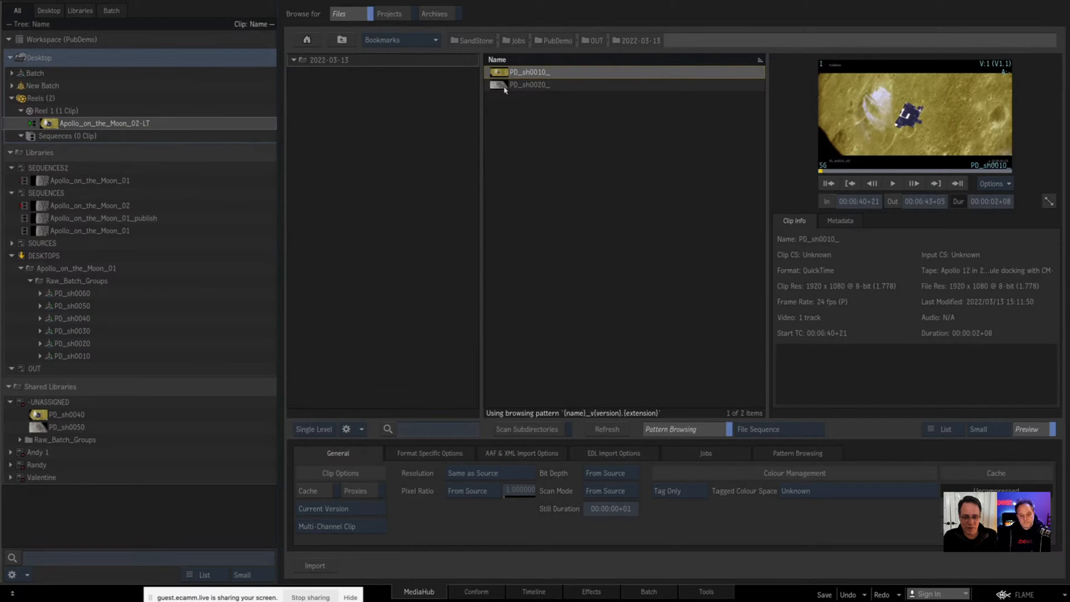
Step: Rename the PD_sh0040 and PD_sh0050 segments' shots dynamically as <project nickname>_sh0<segment##>0_<source version name>, replacing the source version token
{"action": "left_click", "coordinate": [47, 120]}
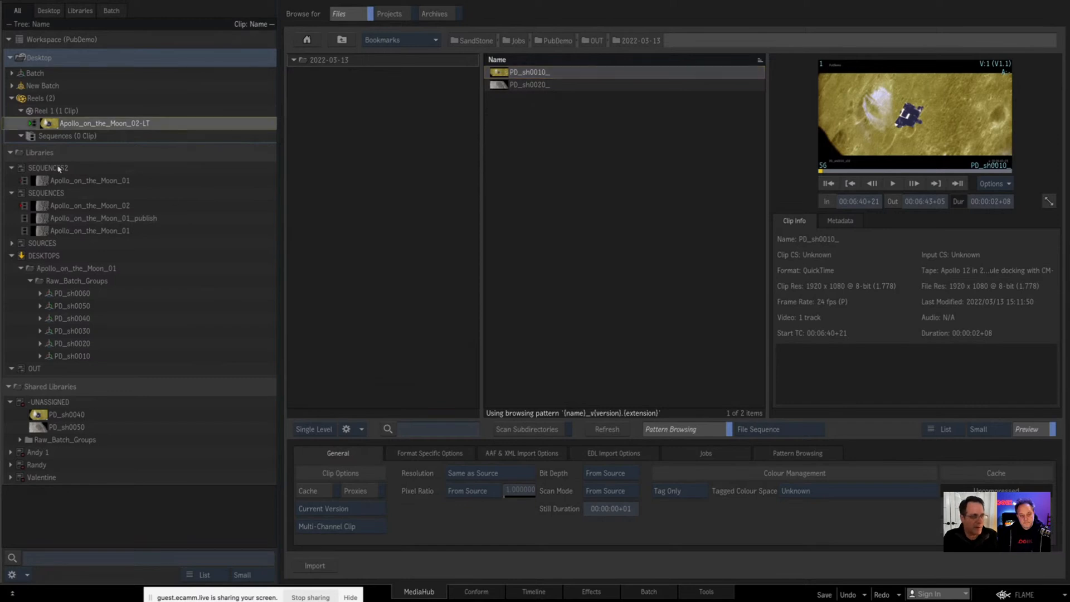
{"action": "double_click", "coordinate": [47, 124]}
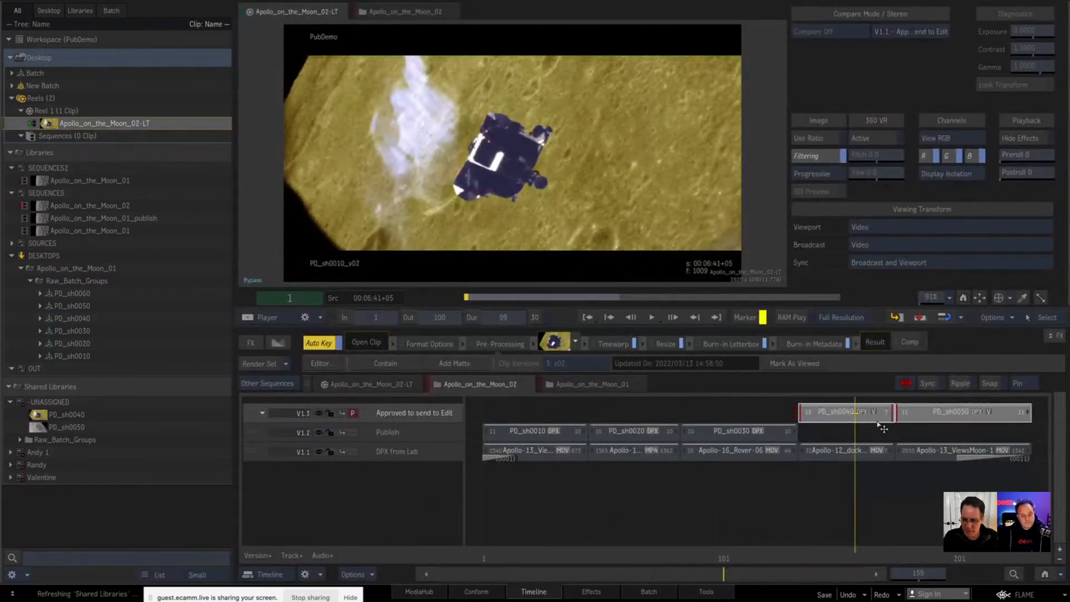
{"action": "left_click", "coordinate": [842, 415]}
{"action": "right_click", "coordinate": [826, 419]}
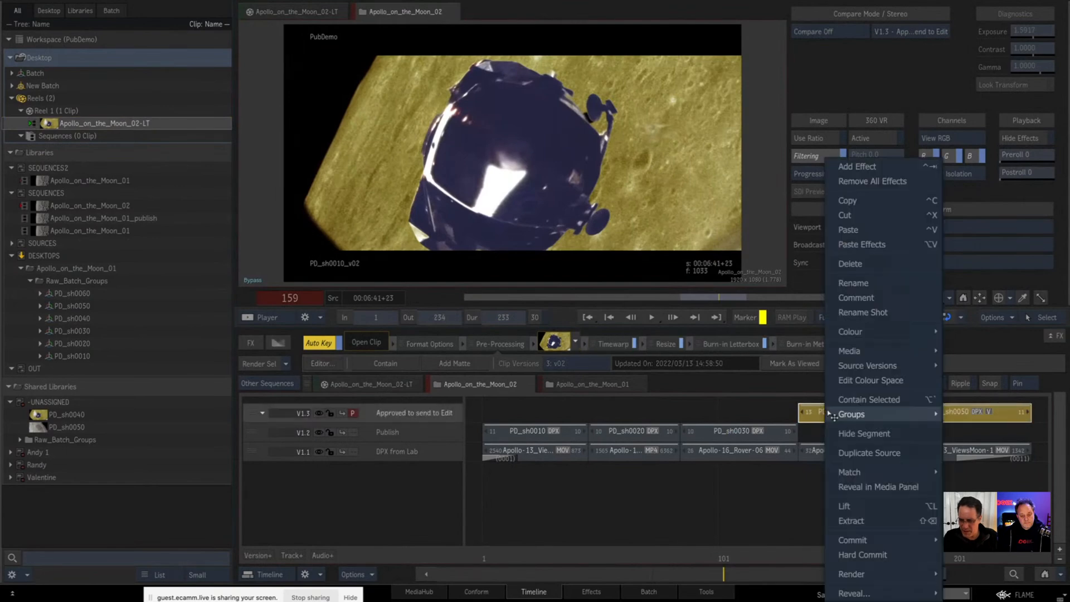
{"action": "left_click", "coordinate": [863, 311]}
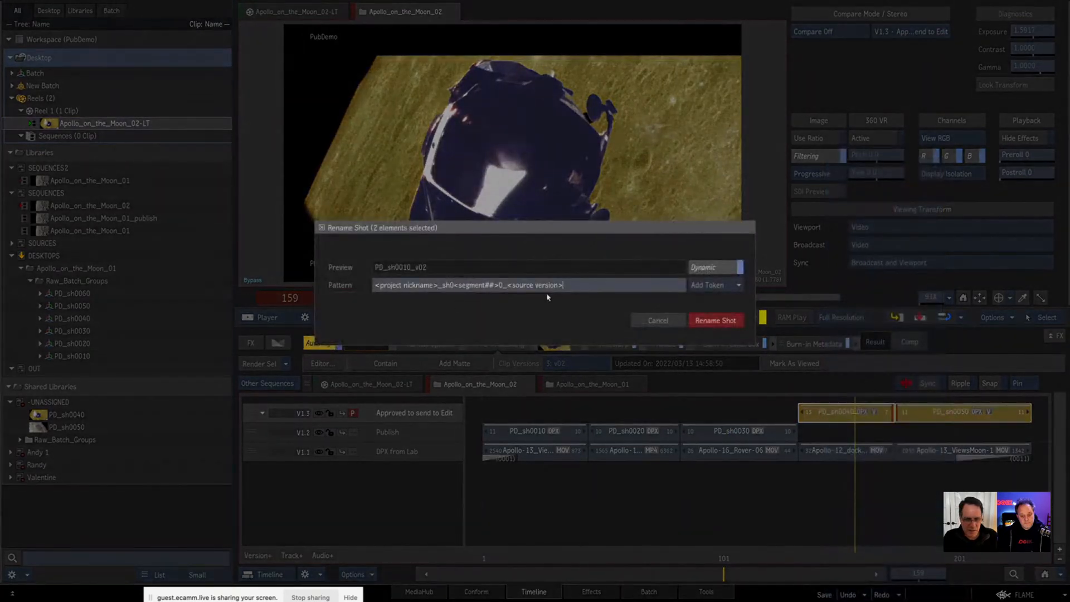
{"action": "left_click_drag", "start_coordinate": [512, 286], "coordinate": [560, 292]}
{"action": "key", "text": "BackSpace"}
{"action": "key", "text": "BackSpace"}
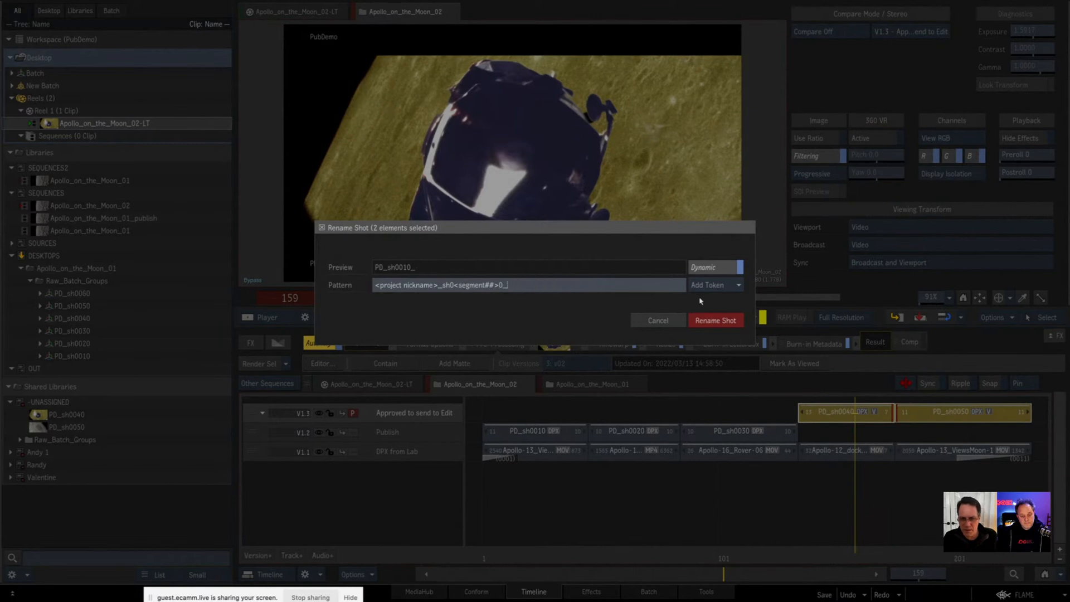
{"action": "left_click", "coordinate": [715, 285]}
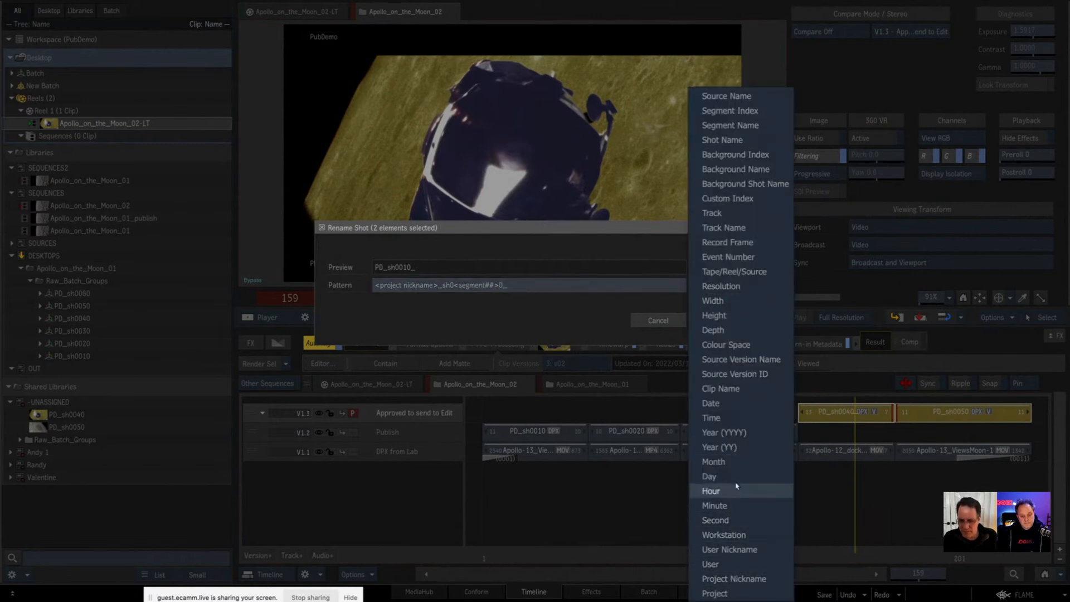
{"action": "left_click", "coordinate": [729, 360]}
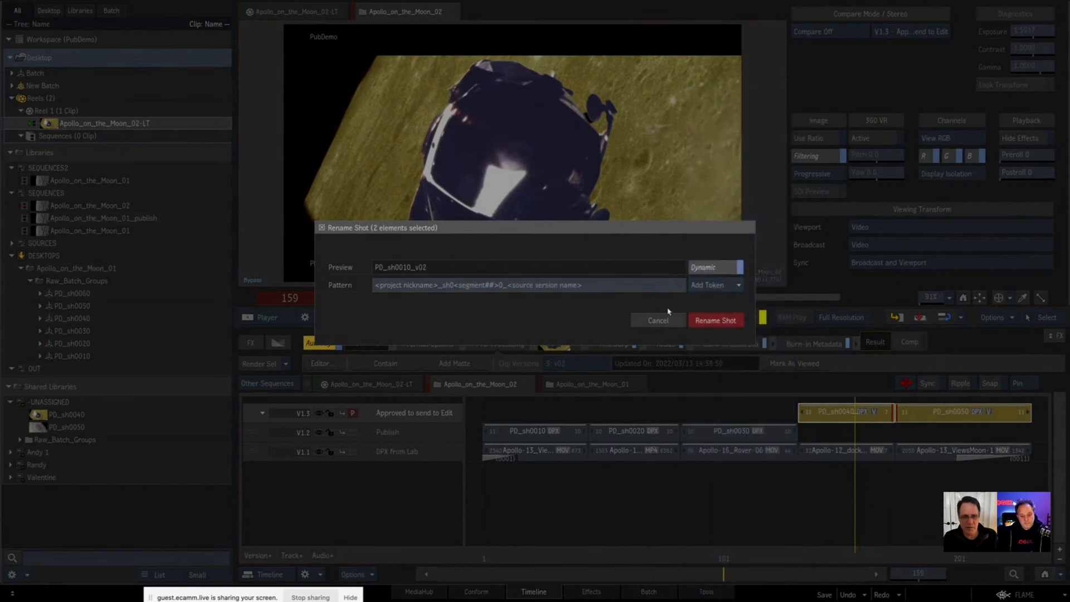
{"action": "left_click", "coordinate": [712, 319]}
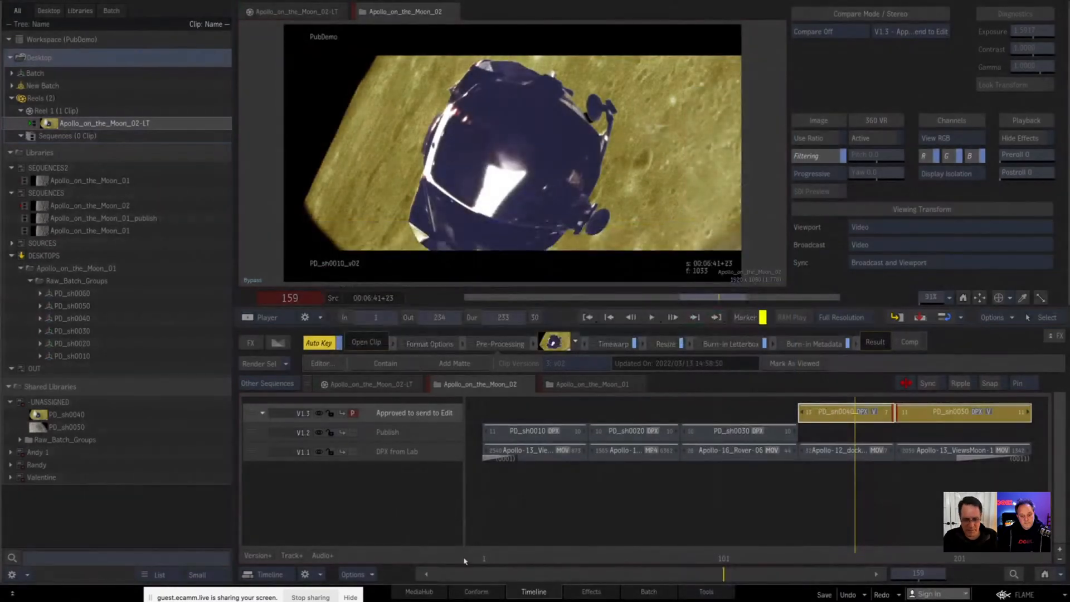
Step: Permanently delete the exported PD_sh0010_ and PD_sh0020_ movies from the 2022-03-13 folder in MediaHub
{"action": "left_click", "coordinate": [417, 591]}
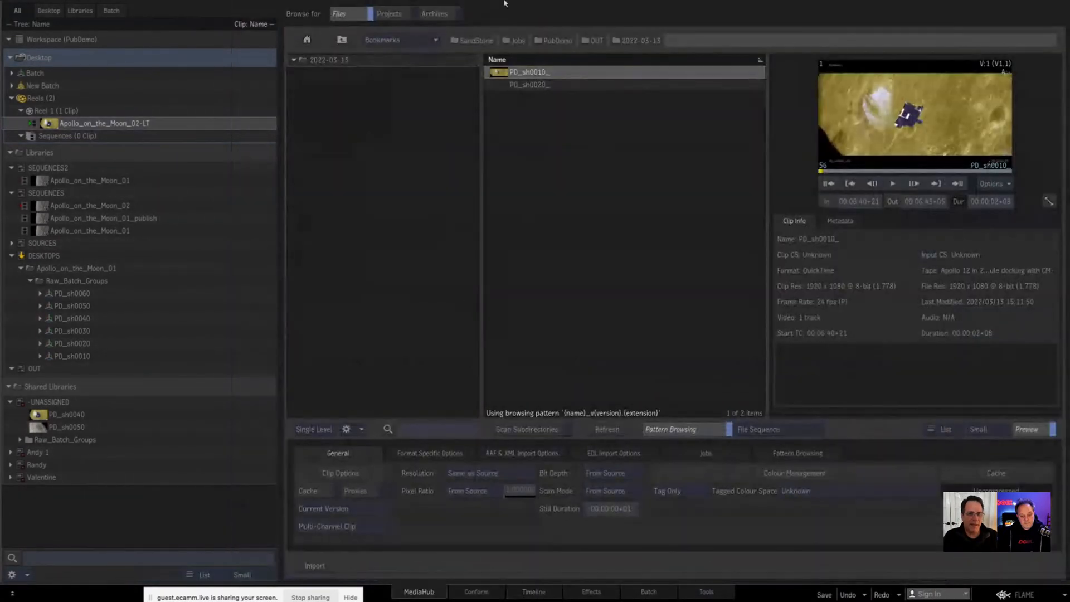
{"action": "left_click", "coordinate": [529, 85], "text": "shift"}
{"action": "key", "text": "Delete"}
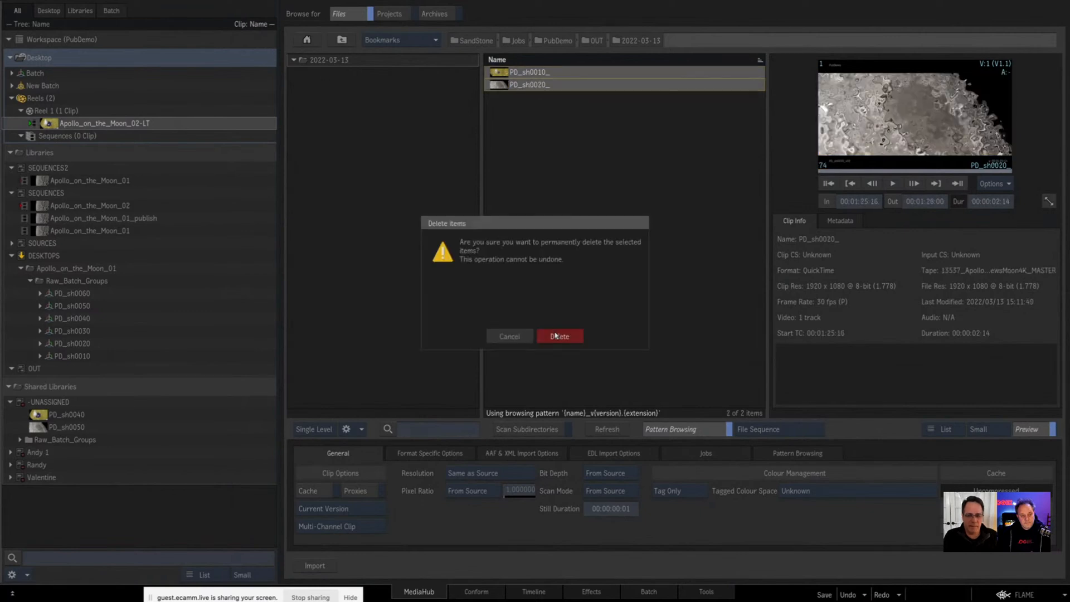
{"action": "left_click", "coordinate": [558, 336]}
Step: Export Apollo_on_the_Moon_02-LT into the OUT folder again with the Export_ASMB_DNX-LB_ForReview preset
{"action": "left_click", "coordinate": [340, 41]}
{"action": "left_click_drag", "start_coordinate": [20, 127], "coordinate": [561, 332]}
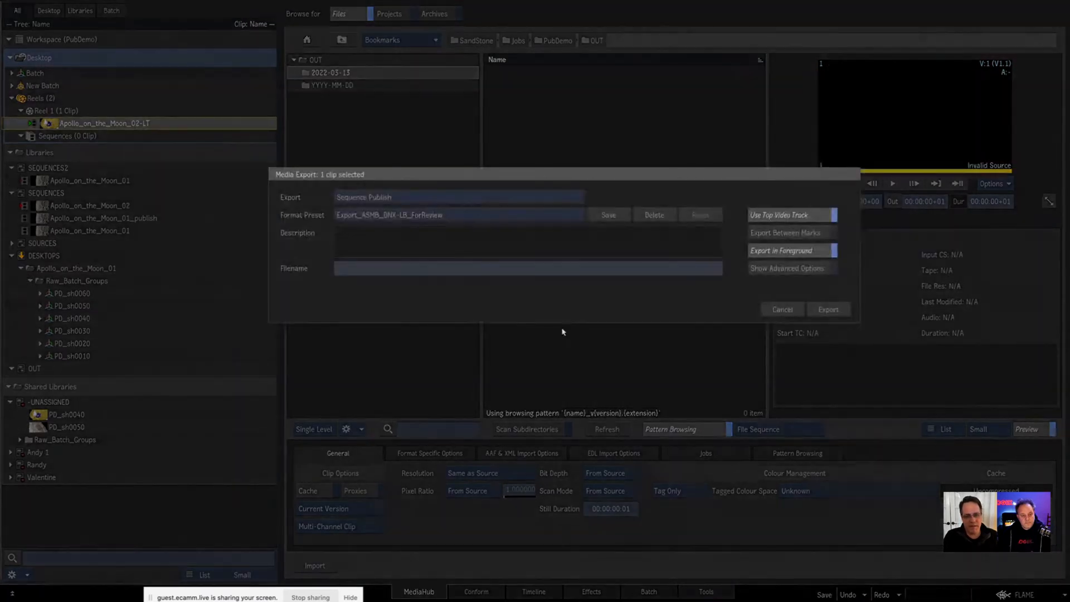
{"action": "left_click", "coordinate": [828, 310]}
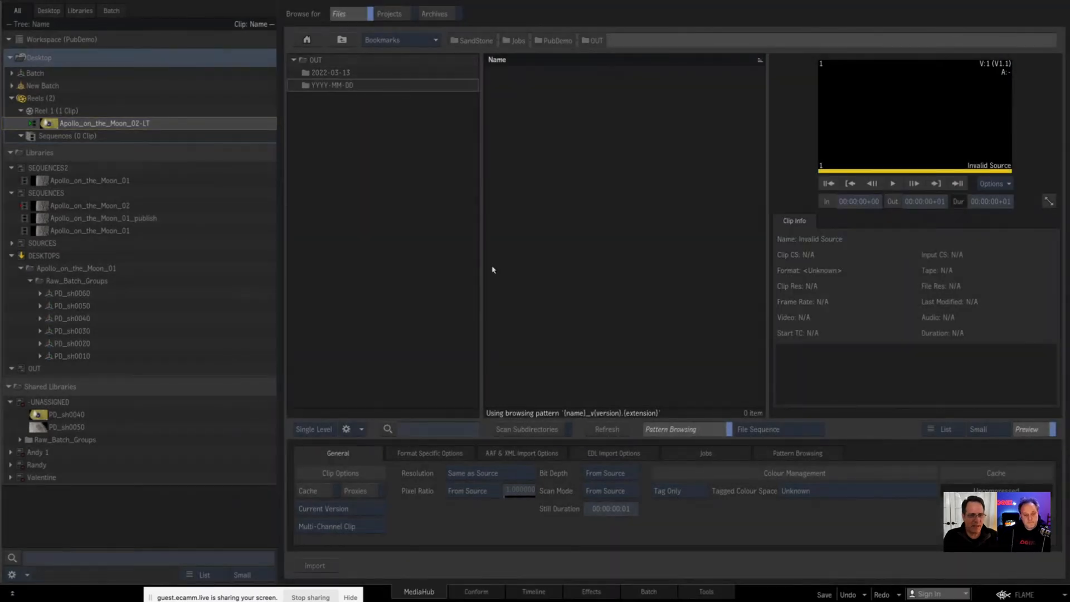
Step: Open the 2022-03-13 export folder and preview the re-exported PD_sh0010_ and PD_sh0020_ movies to check their names
{"action": "double_click", "coordinate": [340, 73]}
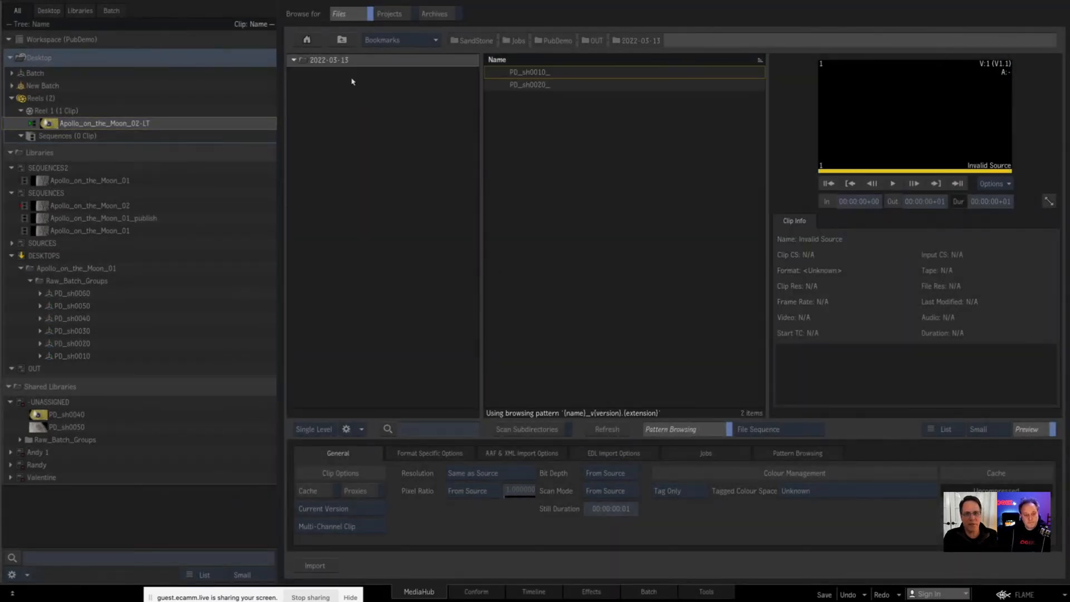
{"action": "left_click", "coordinate": [488, 73]}
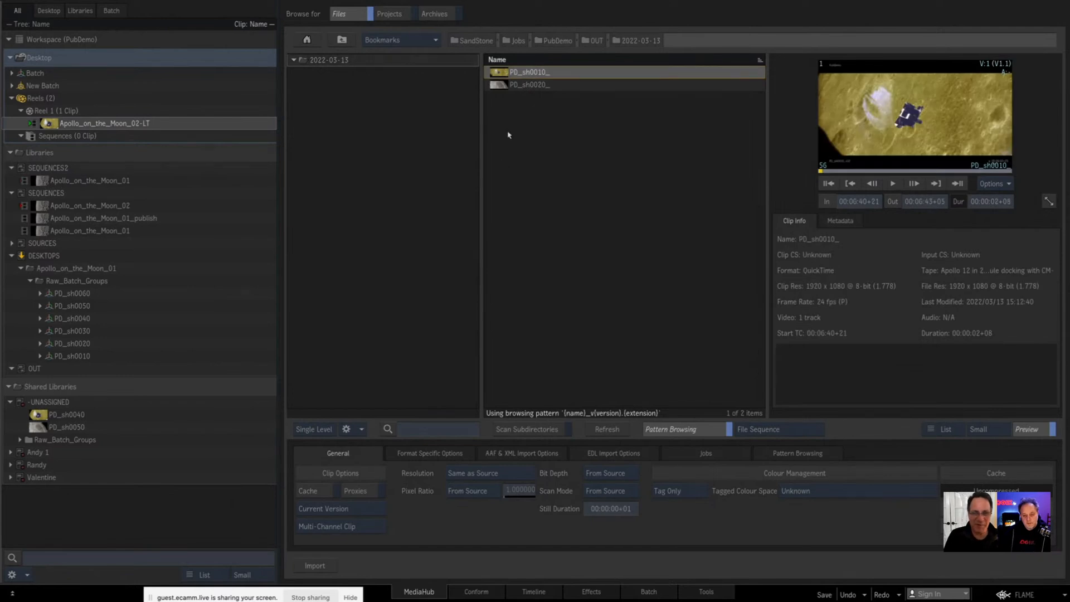
{"action": "left_click", "coordinate": [531, 85]}
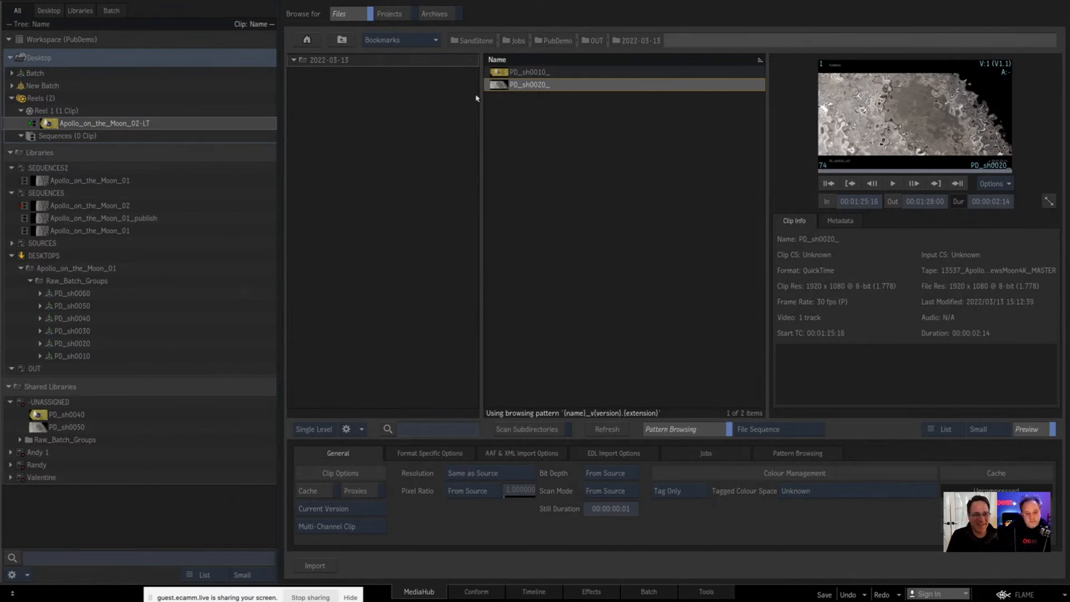
Step: Review the Apollo_on_the_Moon_02-LT and Apollo_on_the_Moon_02 sequences in the timeline, returning the MediaHub browser to the OUT folder in between
{"action": "double_click", "coordinate": [47, 123]}
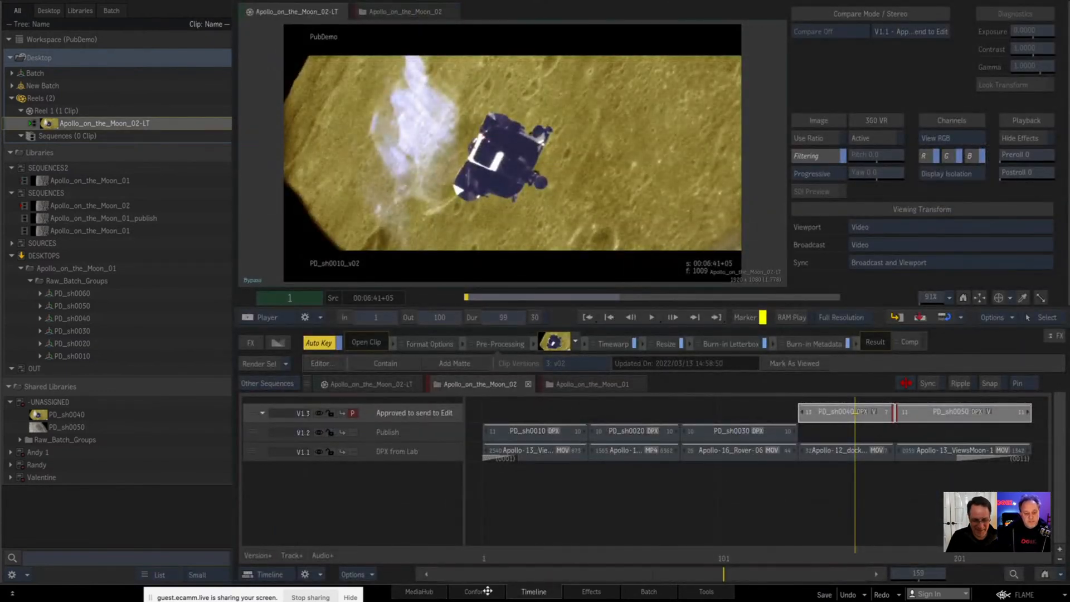
{"action": "left_click", "coordinate": [577, 504]}
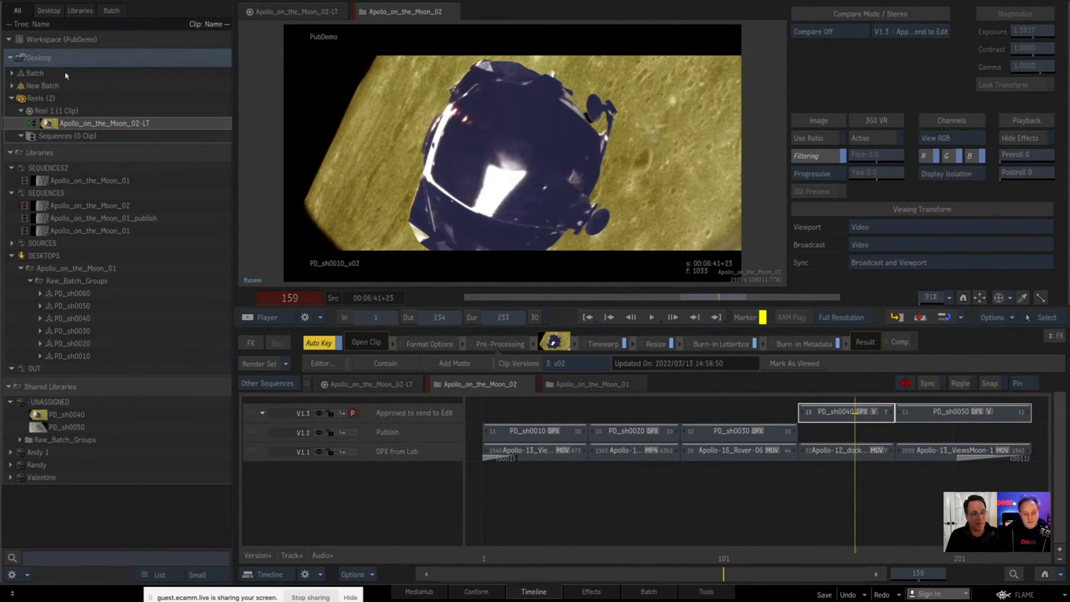
{"action": "left_click", "coordinate": [419, 591]}
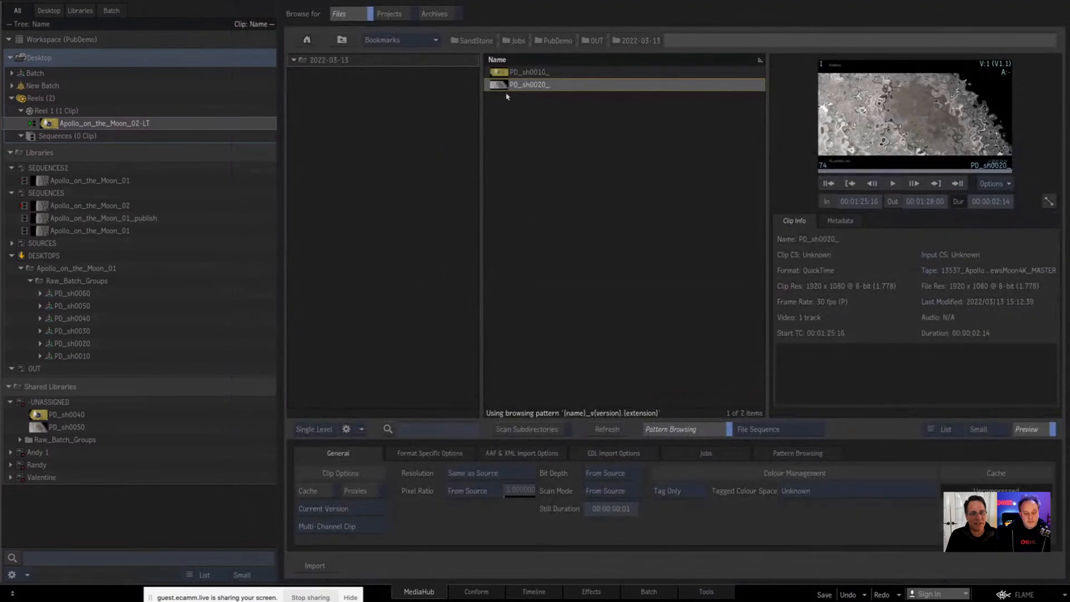
{"action": "left_click", "coordinate": [342, 39]}
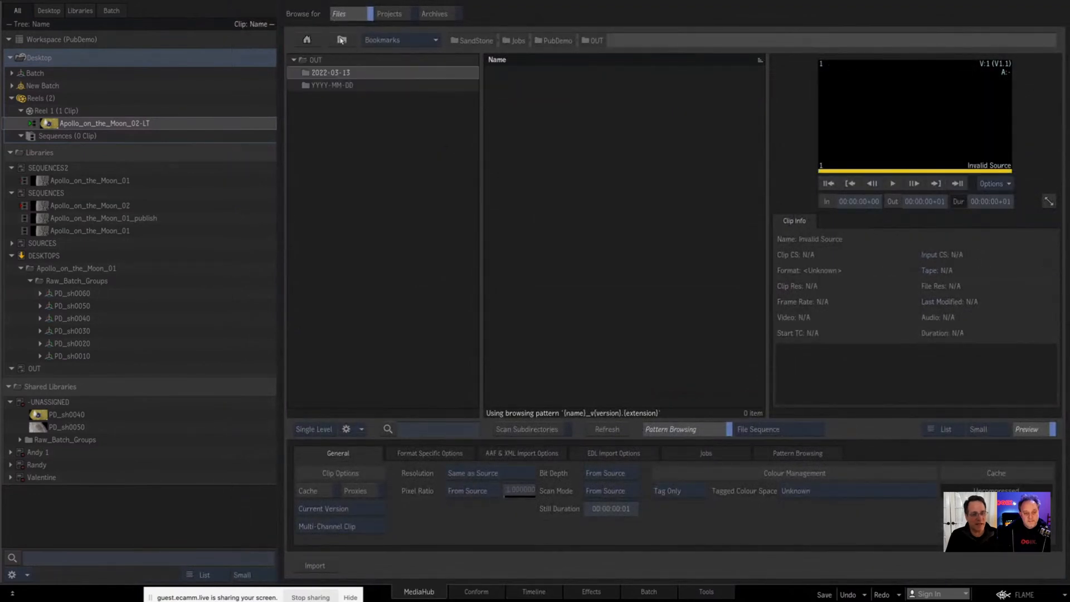
{"action": "double_click", "coordinate": [44, 121]}
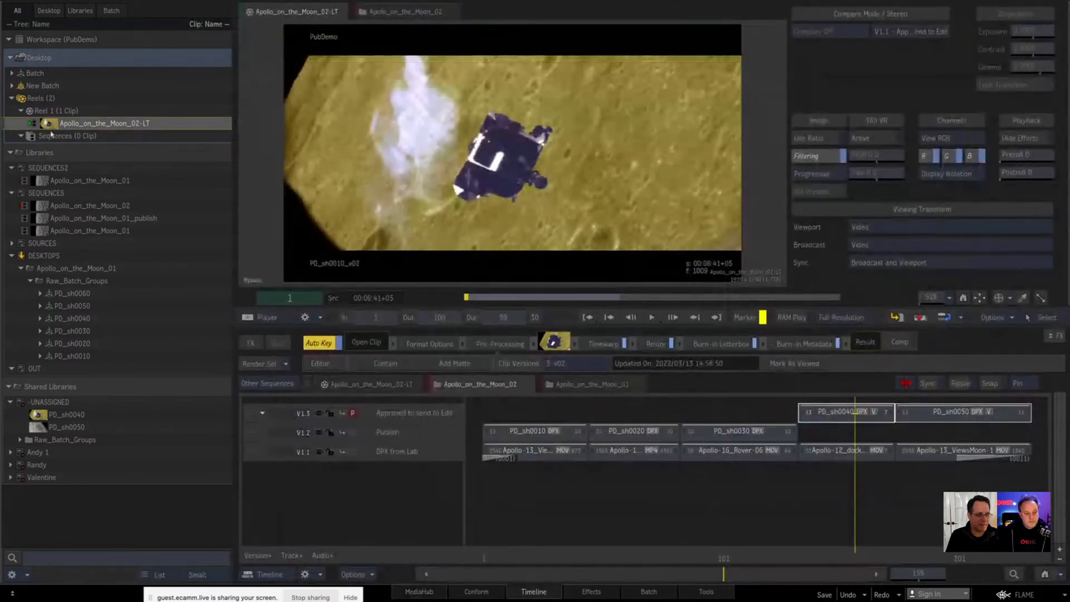
{"action": "left_click", "coordinate": [386, 385]}
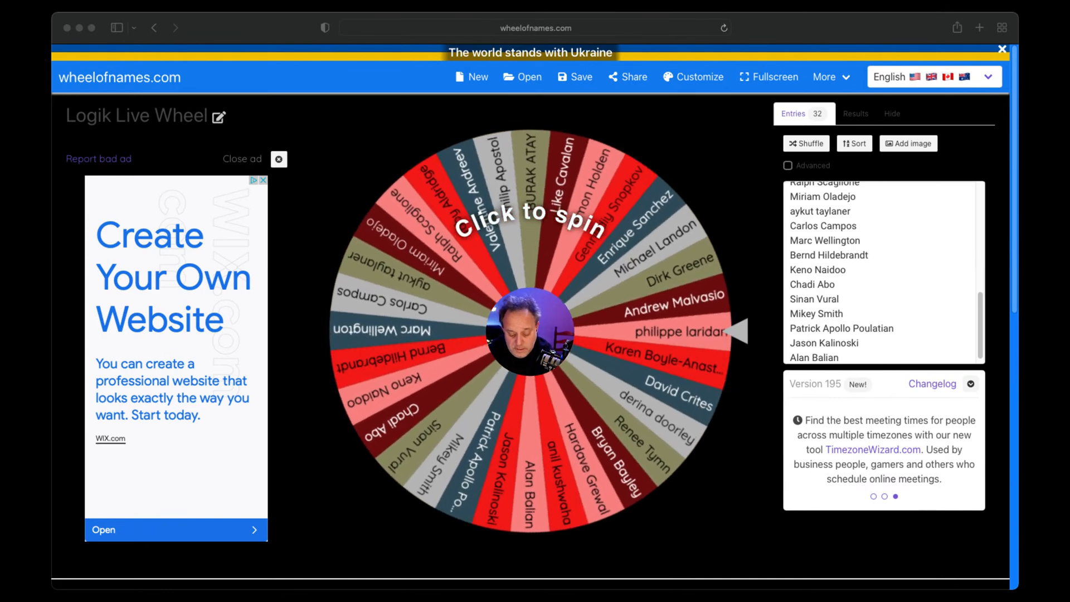
Step: Switch to the Logik Live Wheel on wheelofnames.com and spin it three times to draw winners, dismissing each result
{"action": "left_click", "coordinate": [676, 508]}
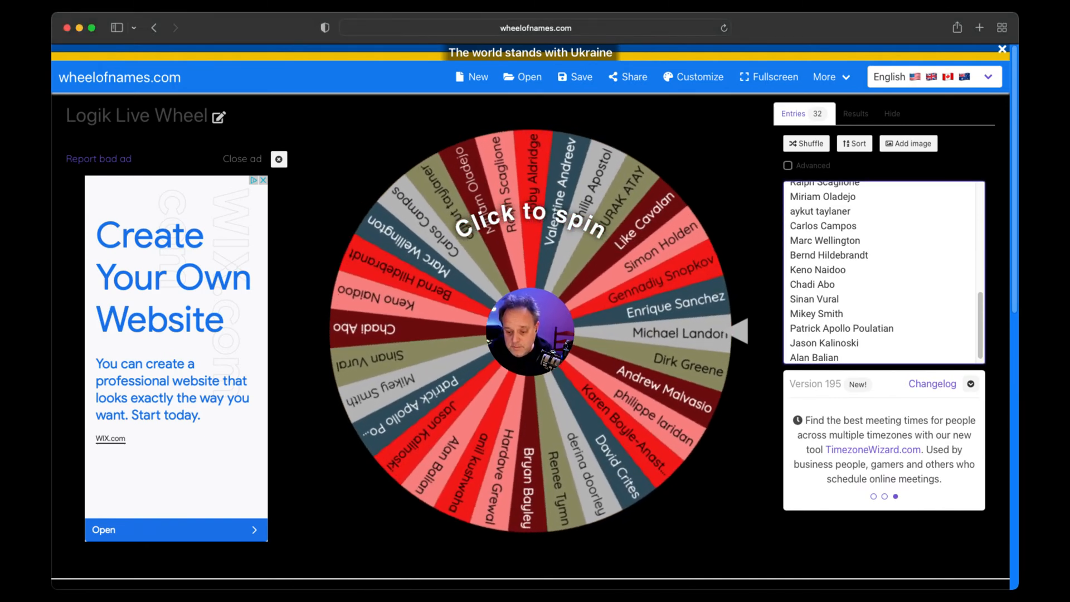
{"action": "left_click", "coordinate": [677, 508]}
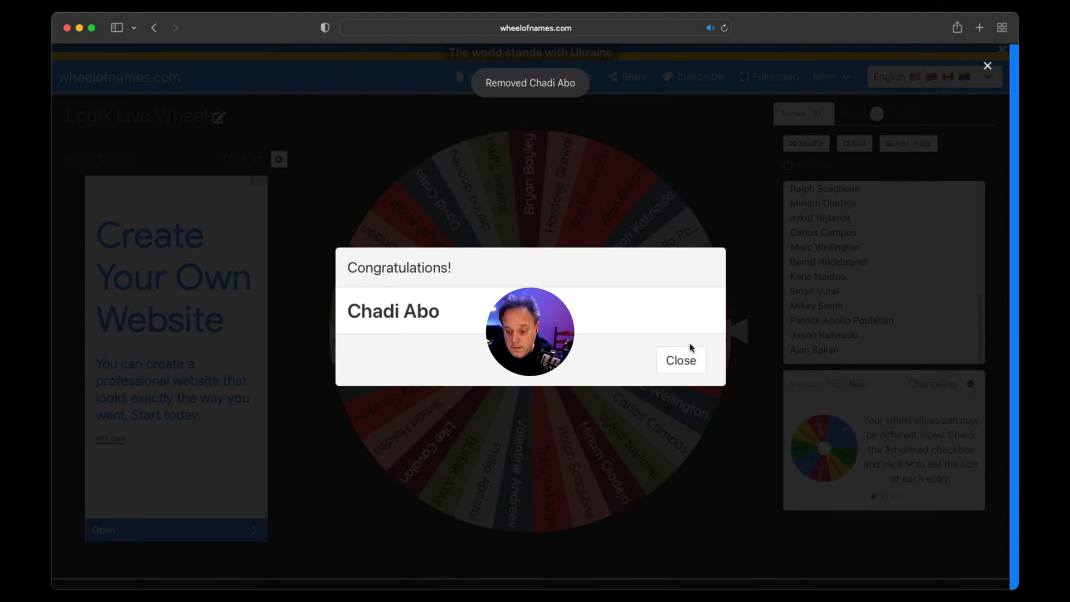
{"action": "left_click", "coordinate": [688, 365]}
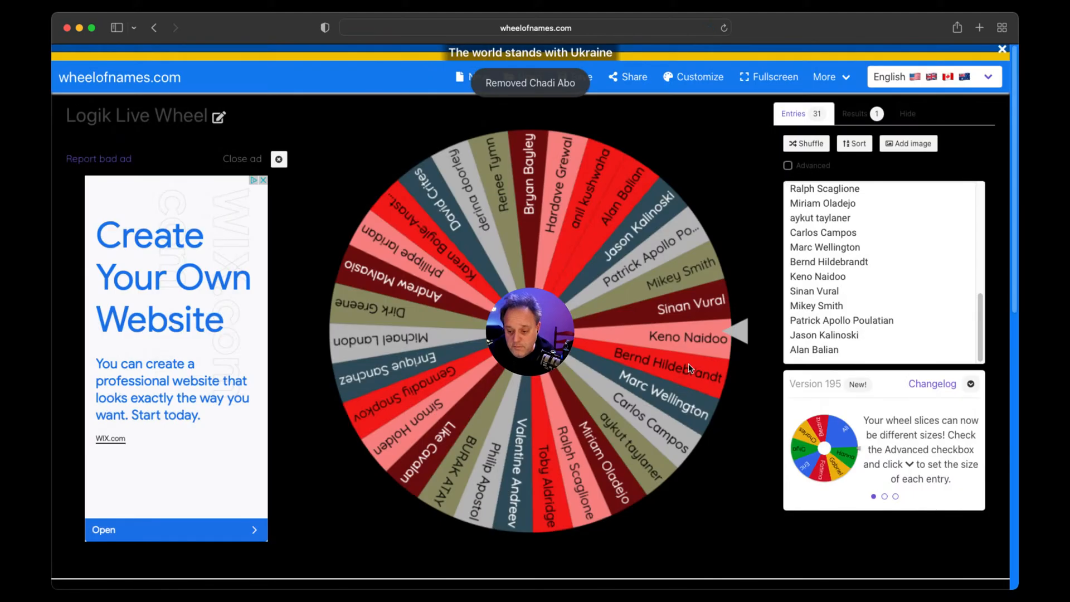
{"action": "left_click", "coordinate": [574, 362]}
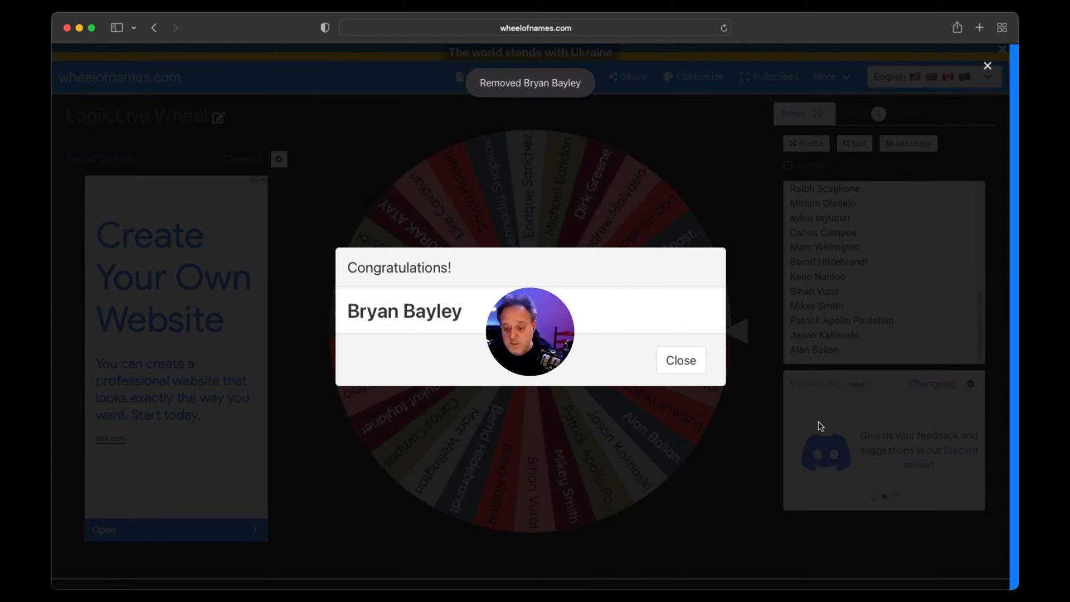
{"action": "left_click", "coordinate": [699, 366]}
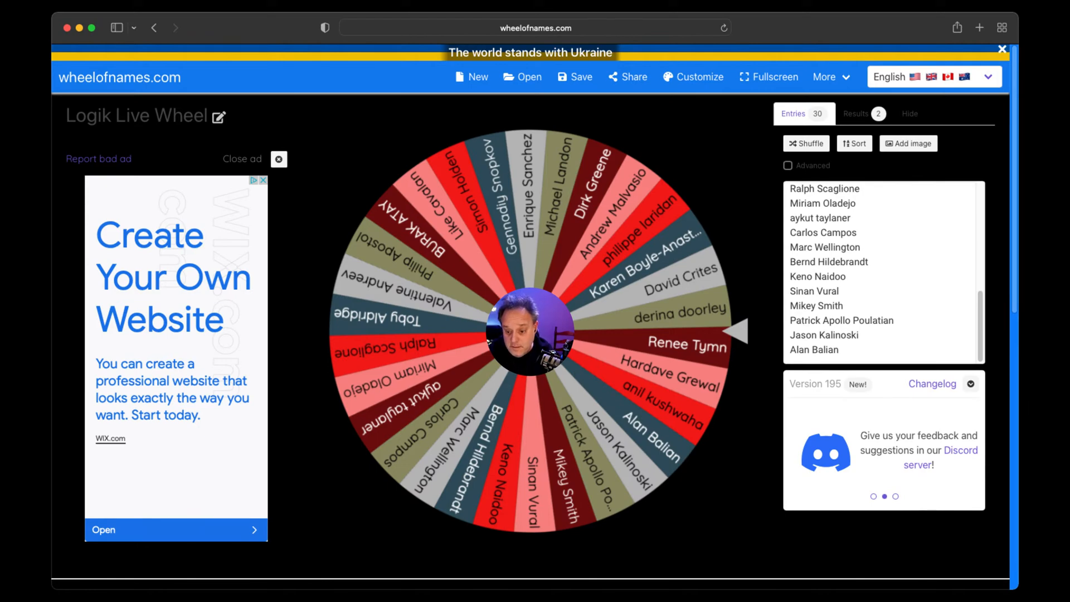
{"action": "key", "text": "ctrl+Return"}
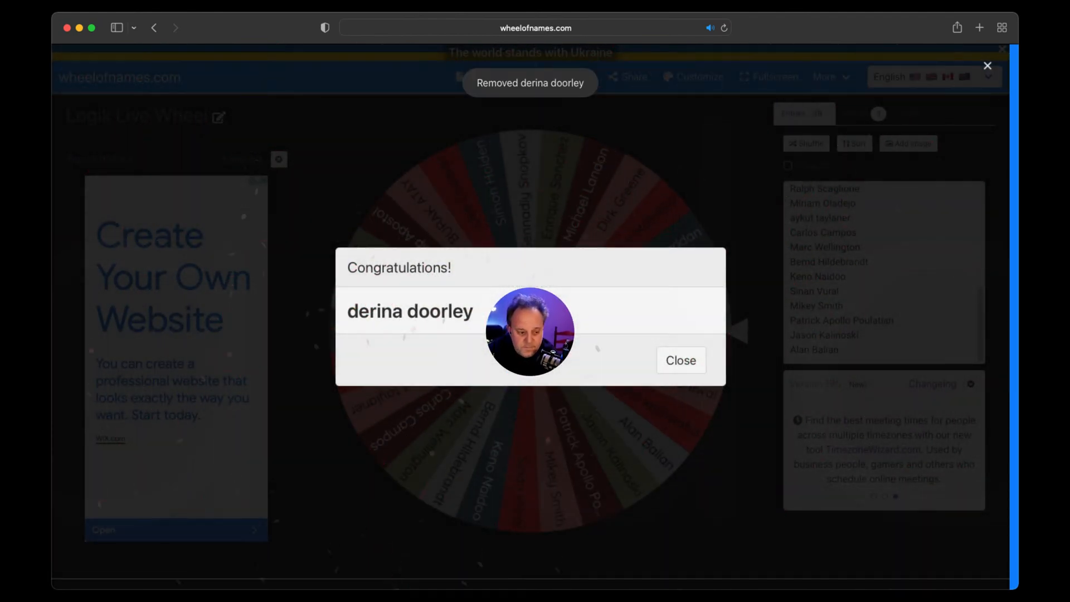
{"action": "left_click", "coordinate": [680, 361]}
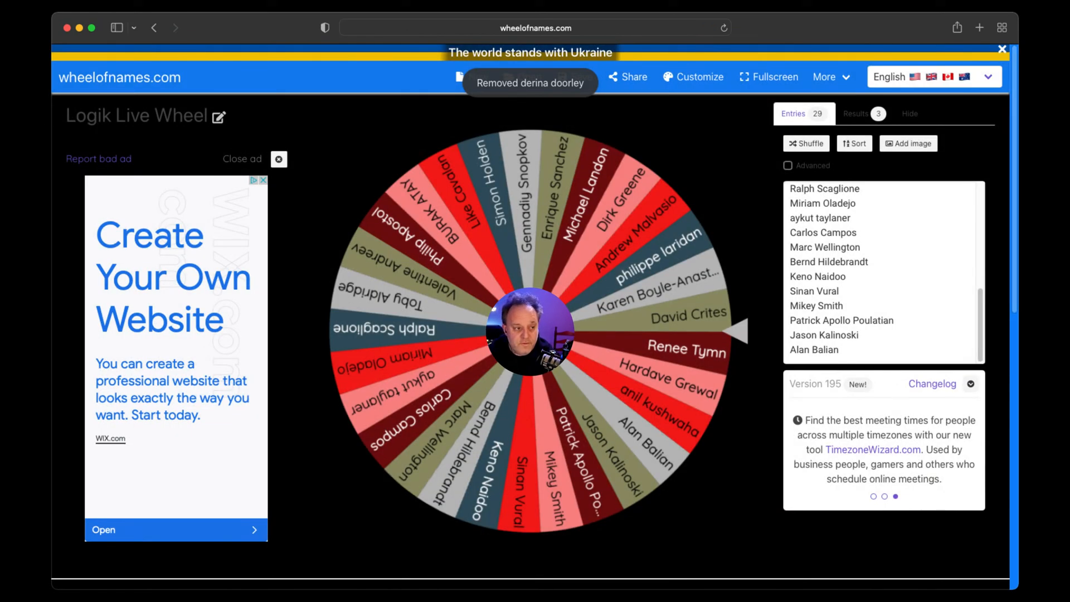